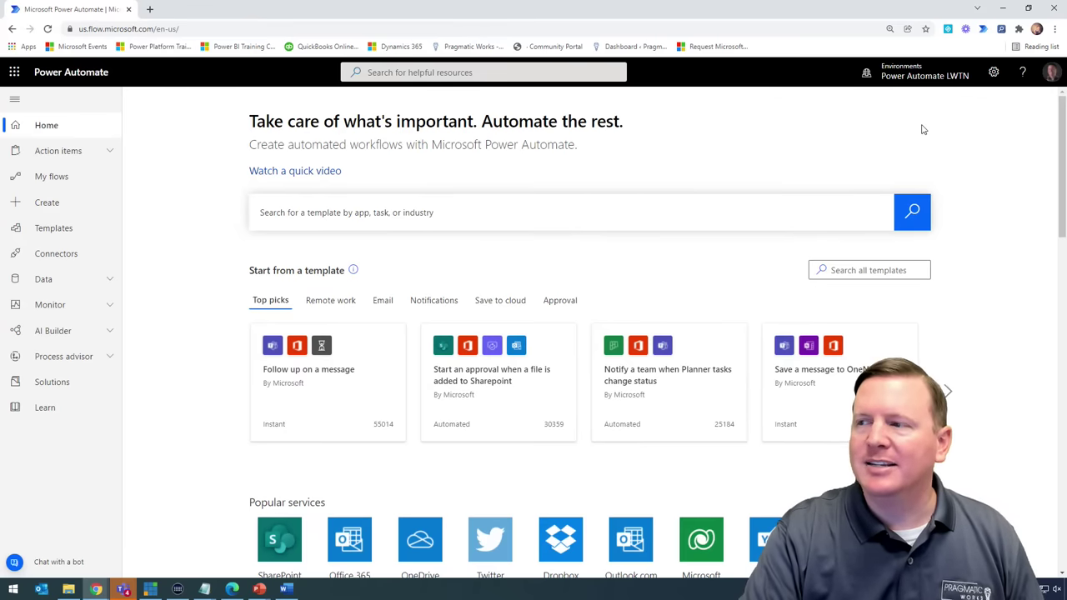
Sign out of the Power Automate account and load the powerautomate.com homepage.
{"action": "left_click", "coordinate": [1051, 73]}
{"action": "left_click", "coordinate": [1038, 105]}
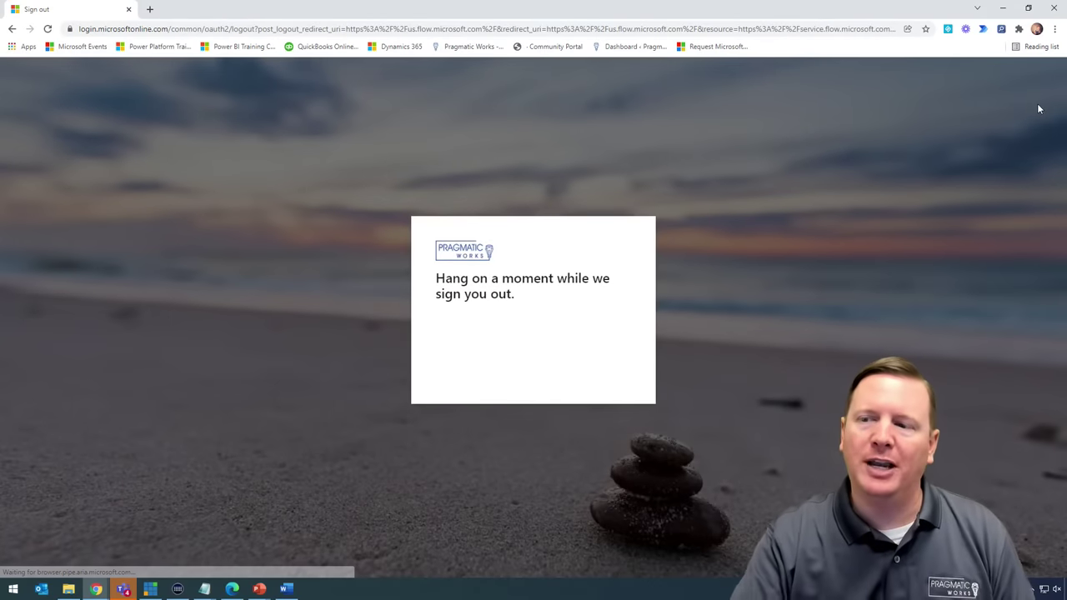
{"action": "left_click", "coordinate": [788, 30]}
{"action": "type", "text": "poweraut"}
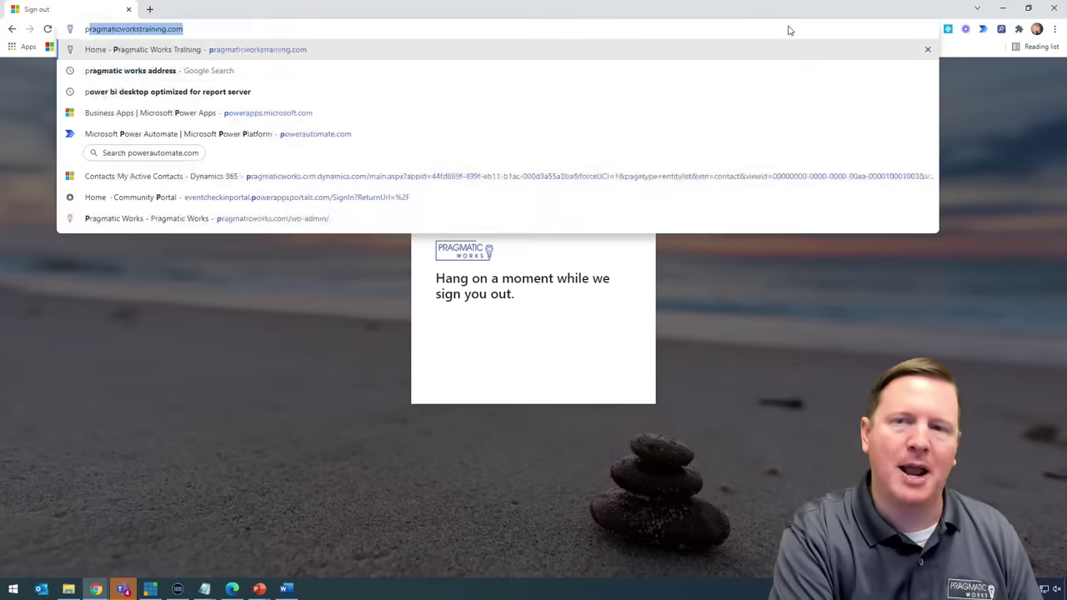
{"action": "key", "text": "BackSpace"}
{"action": "key", "text": "BackSpace"}
{"action": "type", "text": "utomate"}
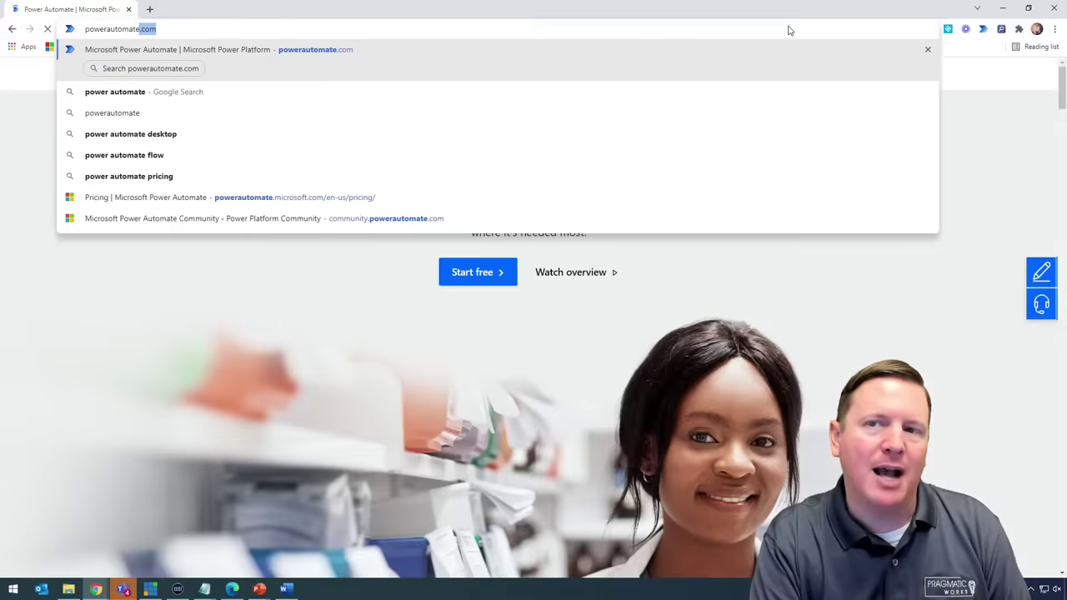
{"action": "key", "text": "Return"}
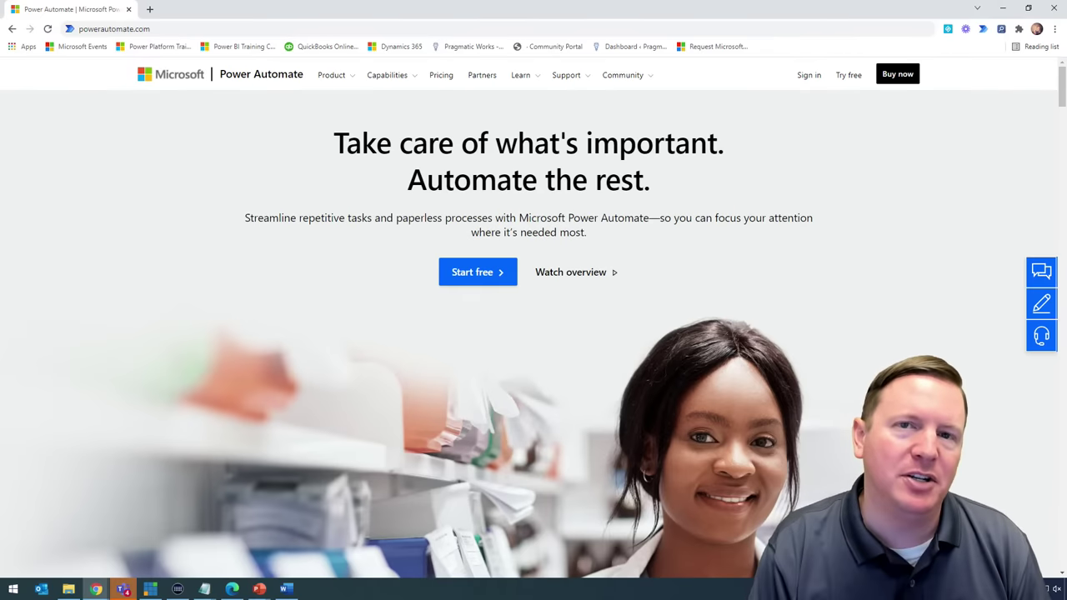
{"action": "scroll", "coordinate": [710, 363], "scroll_direction": "down", "scroll_amount": 10}
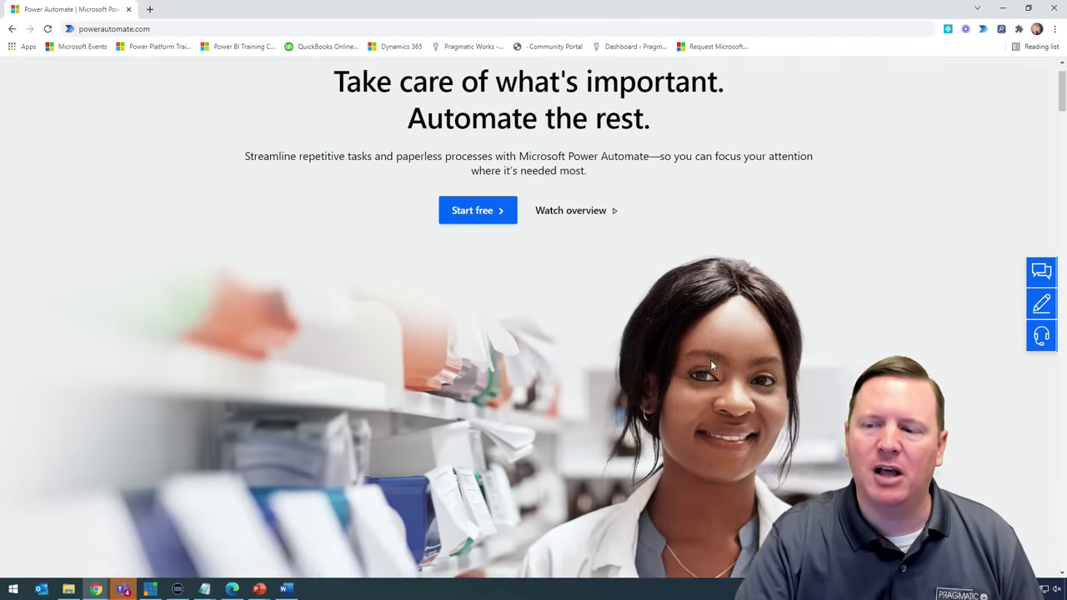
{"action": "scroll", "coordinate": [710, 364], "scroll_direction": "down", "scroll_amount": 2}
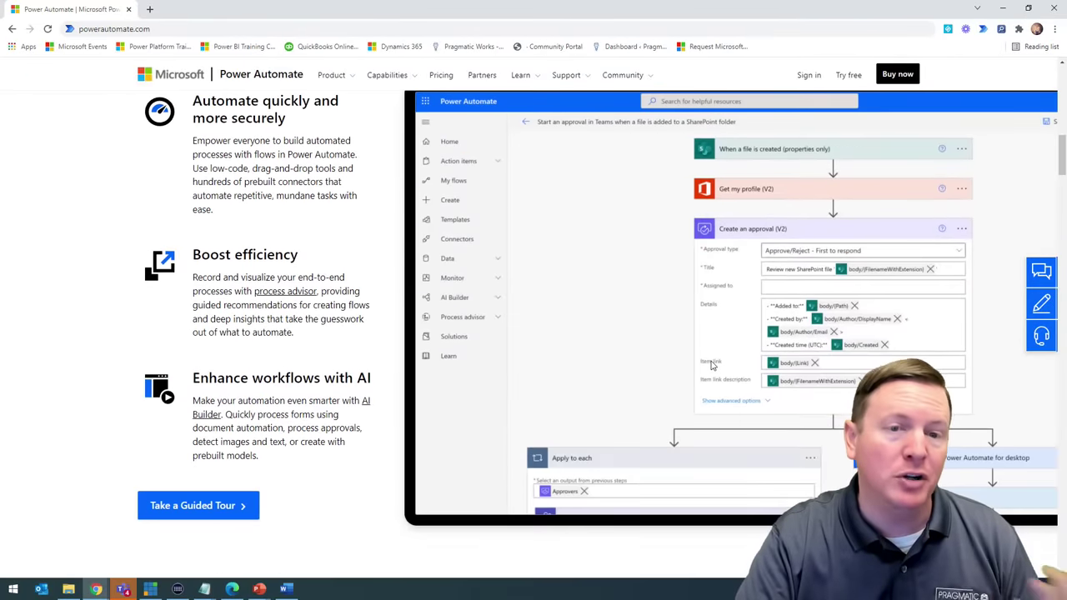
{"action": "scroll", "coordinate": [683, 342], "scroll_direction": "down", "scroll_amount": 5}
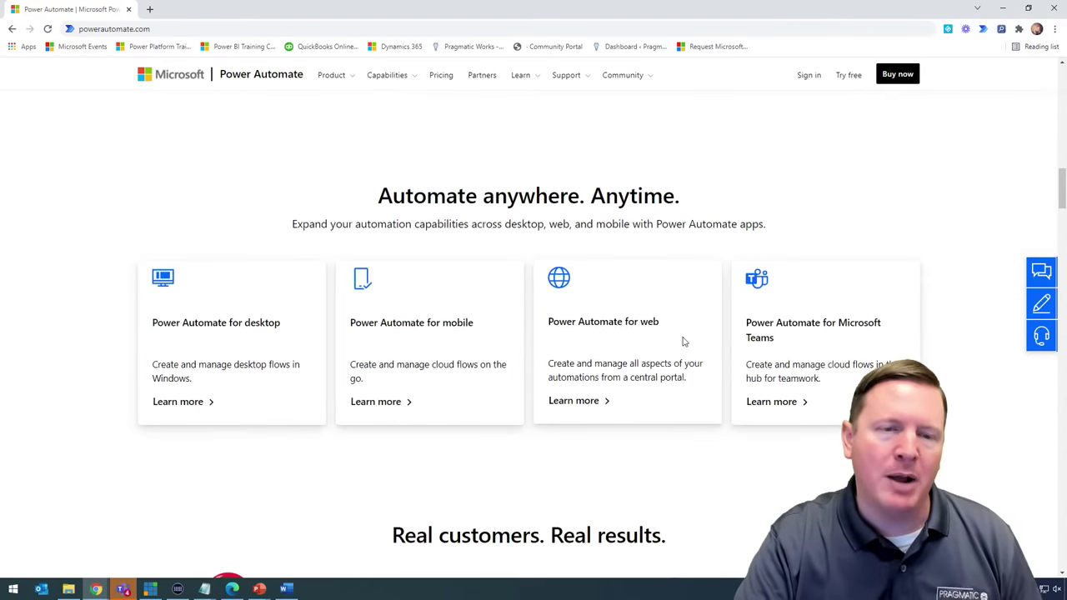
{"action": "scroll", "coordinate": [682, 338], "scroll_direction": "down", "scroll_amount": 2}
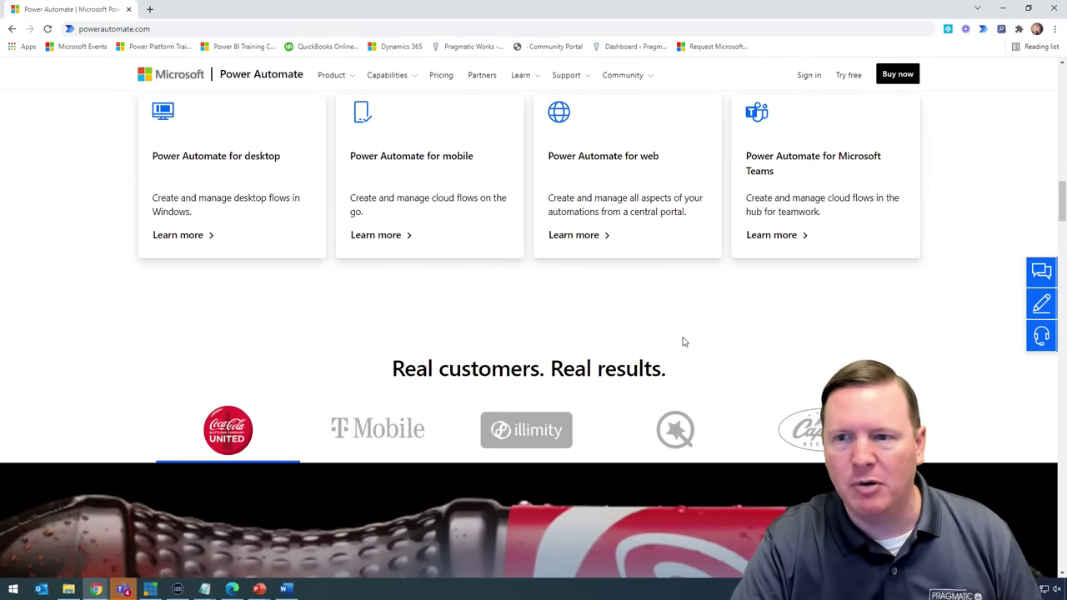
{"action": "scroll", "coordinate": [681, 340], "scroll_direction": "down", "scroll_amount": 3}
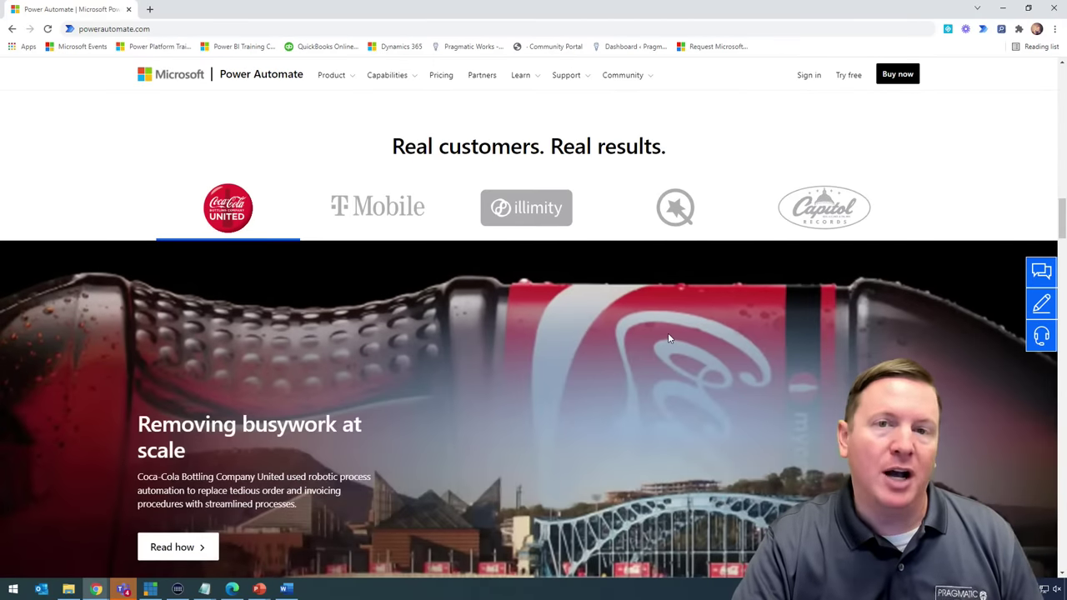
{"action": "scroll", "coordinate": [668, 337], "scroll_direction": "up", "scroll_amount": 5}
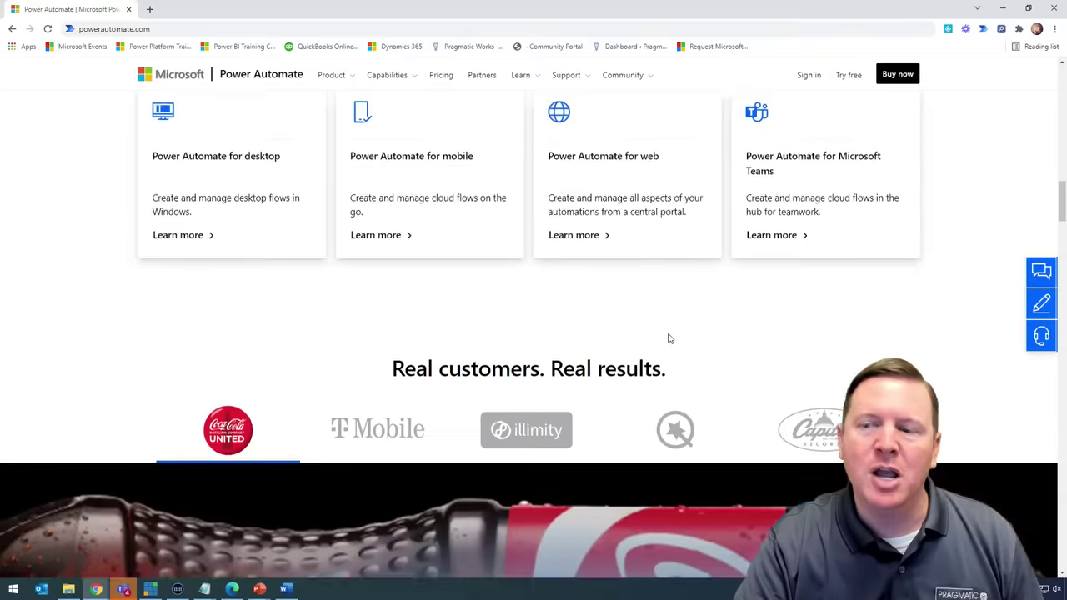
{"action": "scroll", "coordinate": [668, 337], "scroll_direction": "up", "scroll_amount": 2}
{"action": "scroll", "coordinate": [667, 337], "scroll_direction": "up", "scroll_amount": 15}
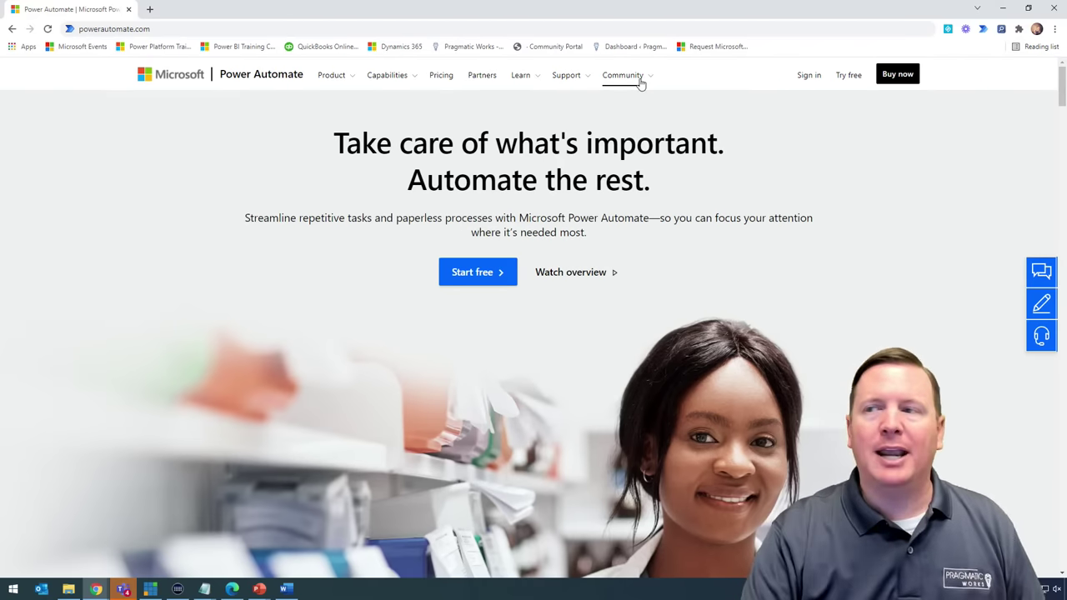
Sign in with the work account's saved password and answer Yes to stay signed in.
{"action": "left_click", "coordinate": [820, 89]}
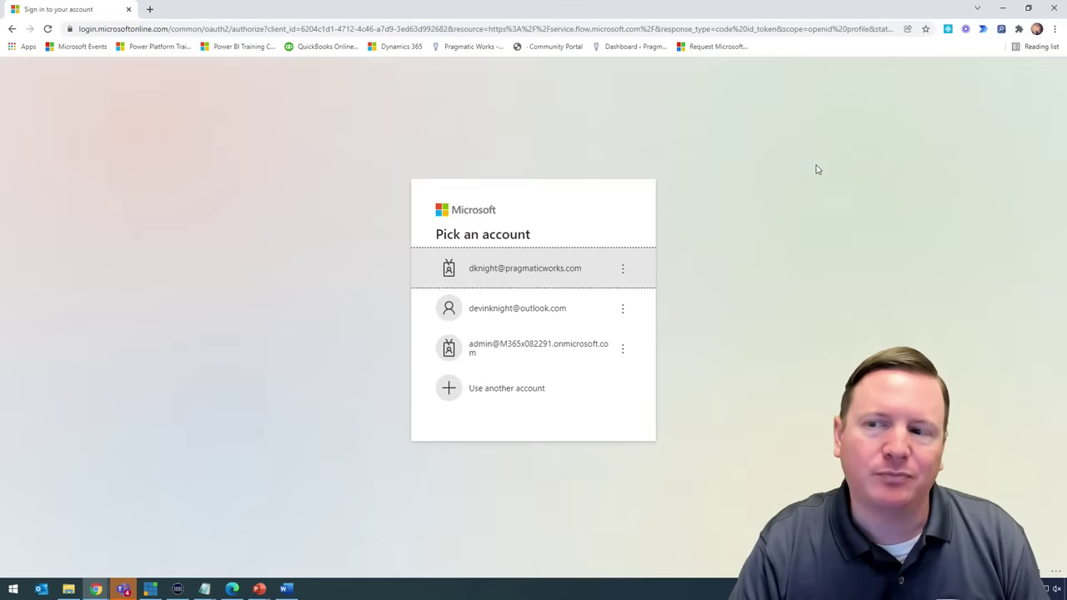
{"action": "left_click", "coordinate": [579, 279]}
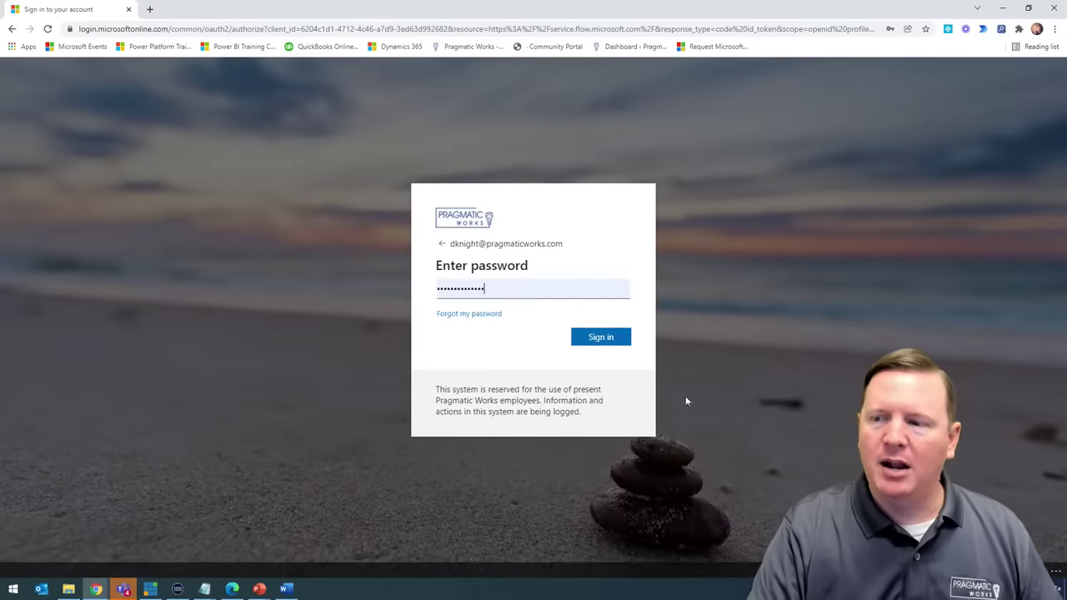
{"action": "left_click", "coordinate": [620, 343]}
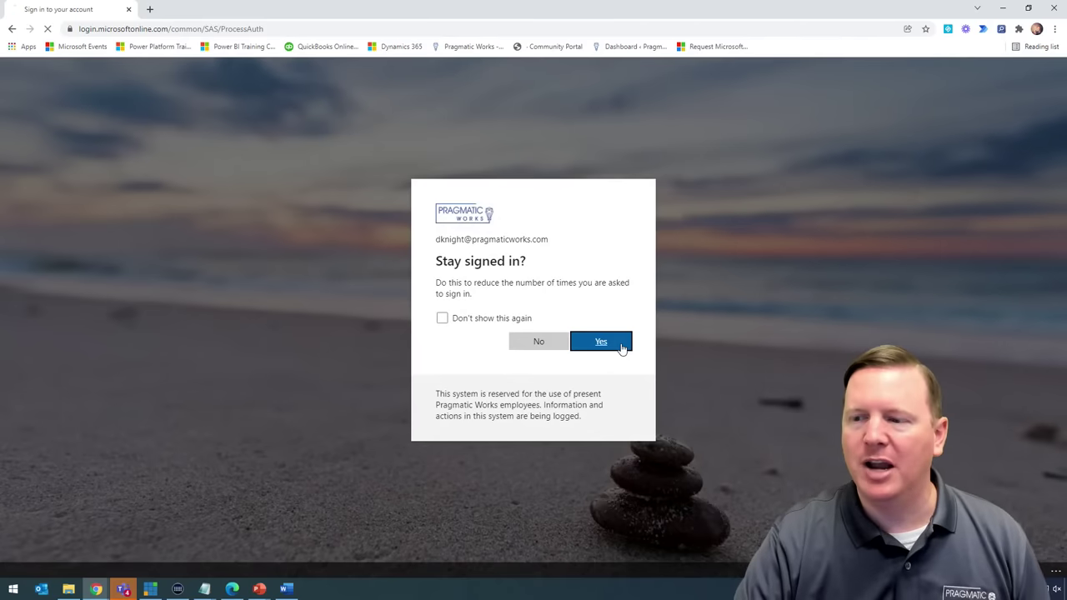
{"action": "left_click", "coordinate": [621, 349]}
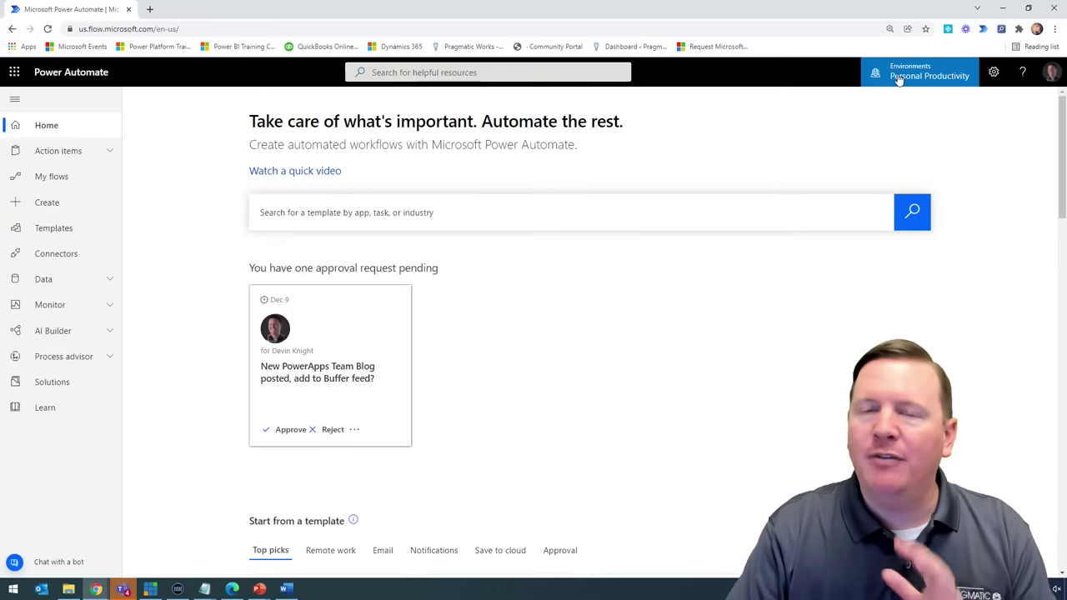
Open the Environments list from the Personal Productivity home page.
{"action": "left_click", "coordinate": [899, 79]}
Search environments for 'lw' and switch to Power Automate LWTN.
{"action": "left_click", "coordinate": [933, 136]}
{"action": "type", "text": "lw"}
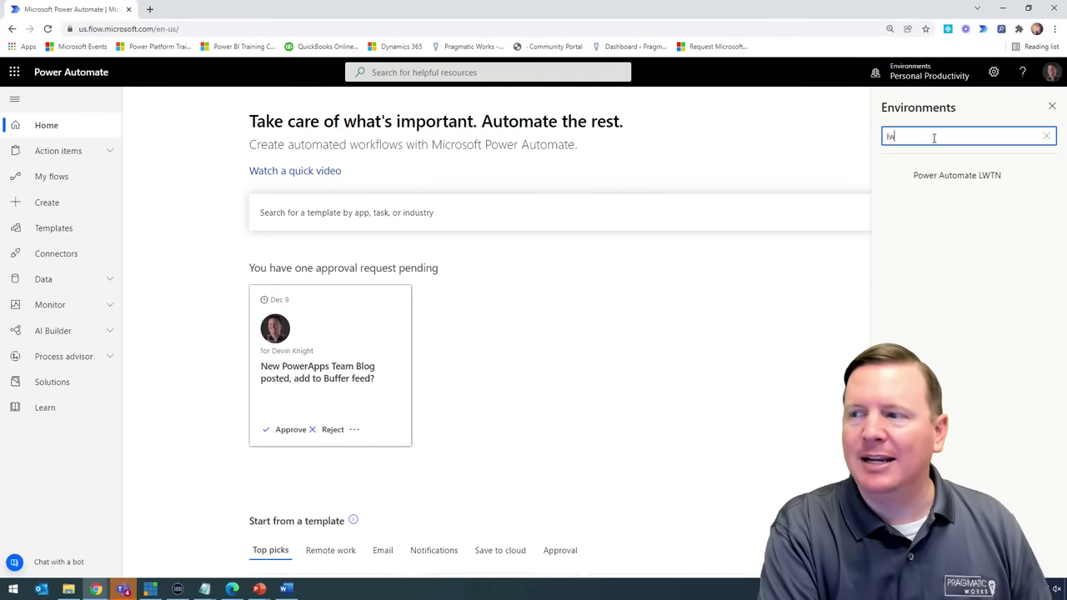
{"action": "left_click", "coordinate": [1015, 175]}
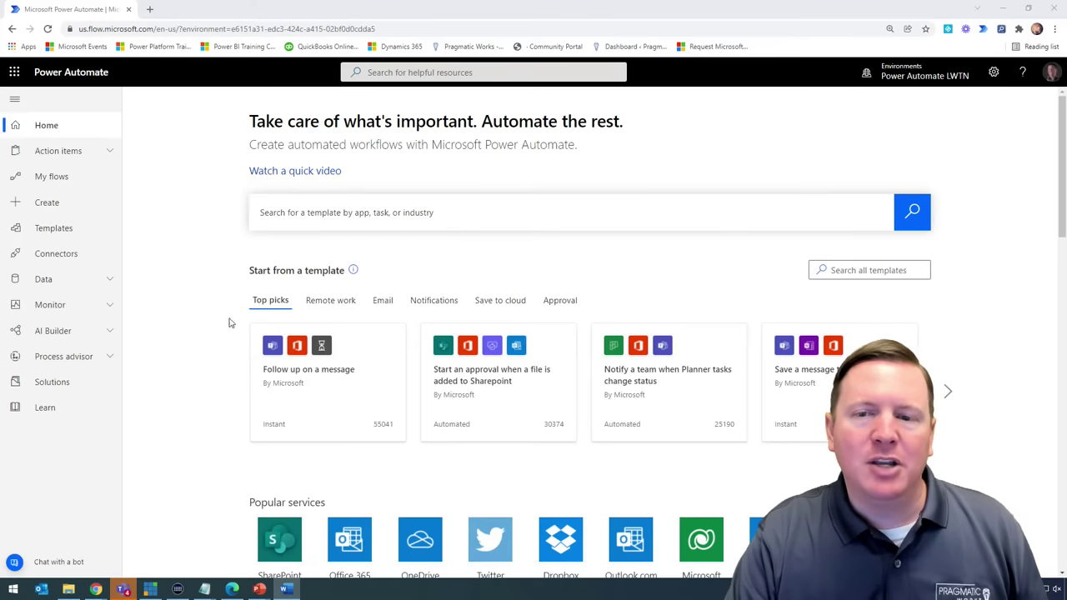
Highlight Templates in the left pane with red annotations, clear them, and open Templates.
{"action": "left_click_drag", "start_coordinate": [127, 208], "coordinate": [1, 247]}
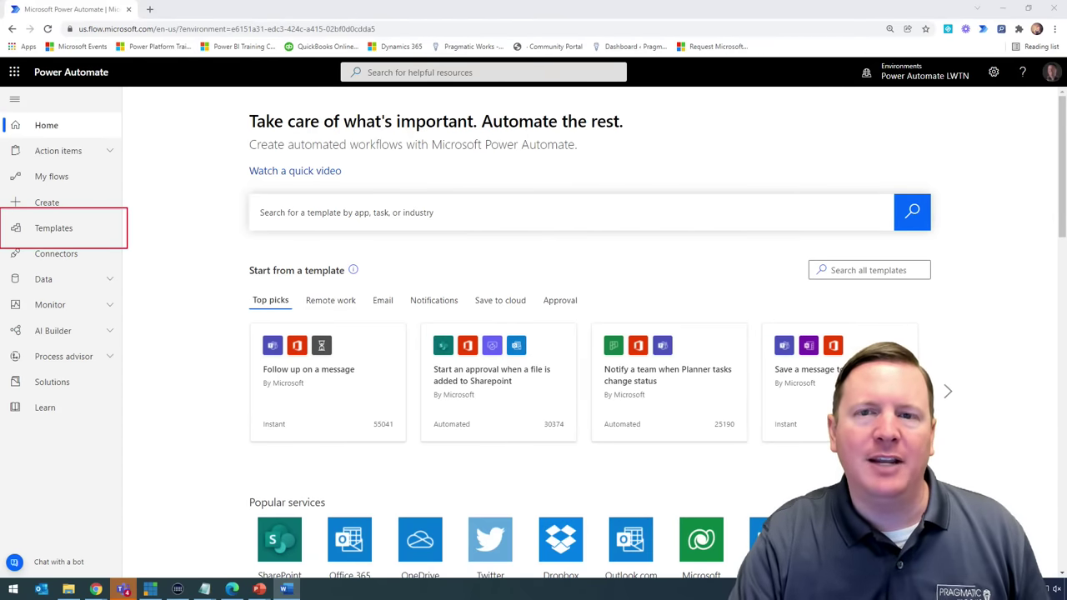
{"action": "left_click_drag", "start_coordinate": [127, 230], "coordinate": [191, 230]}
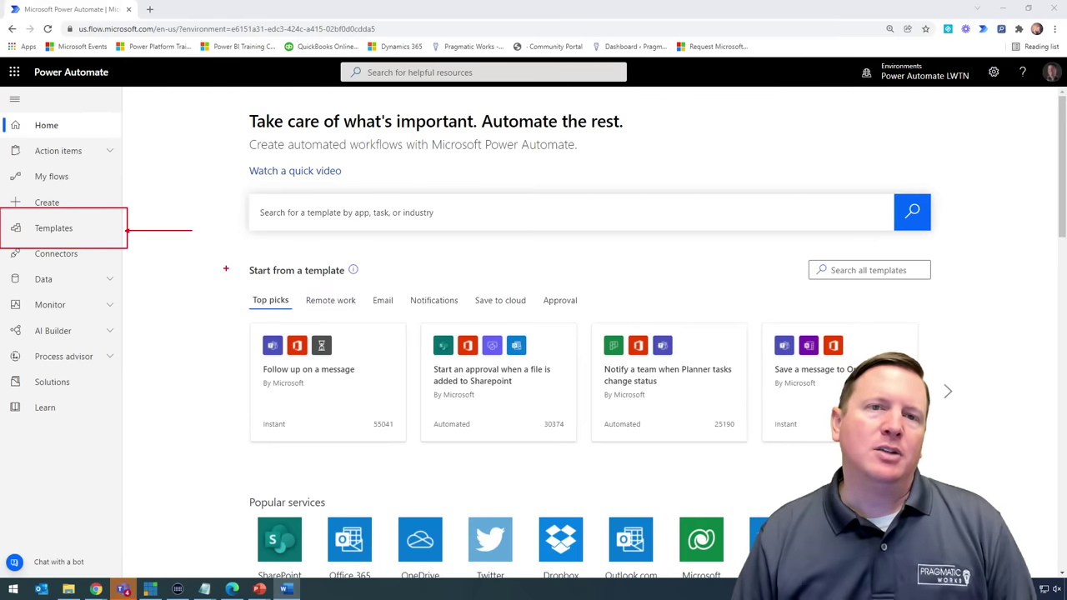
{"action": "key", "text": "Escape"}
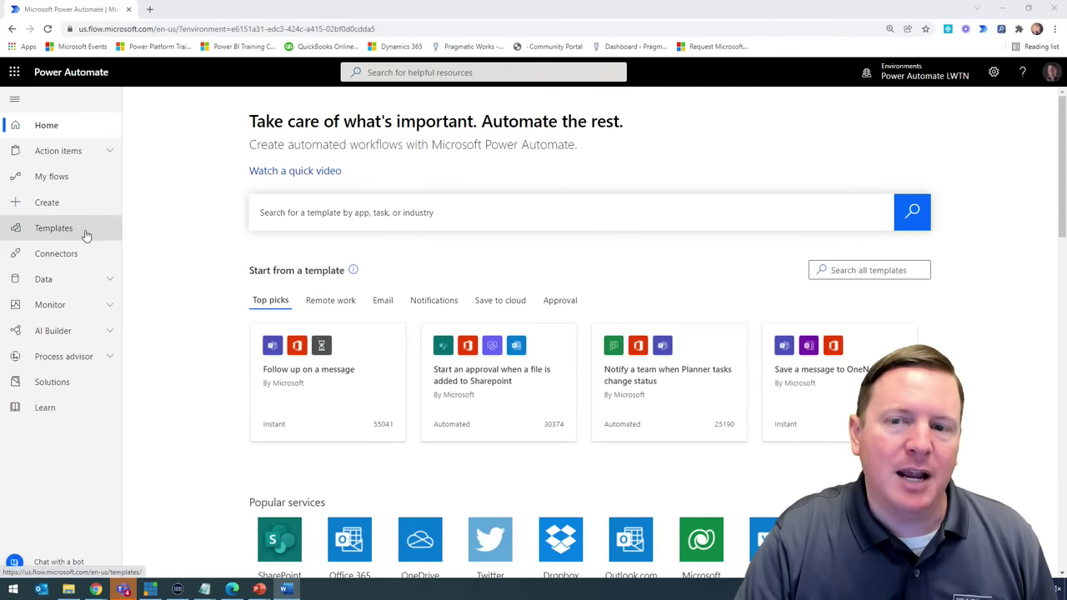
{"action": "left_click", "coordinate": [83, 231]}
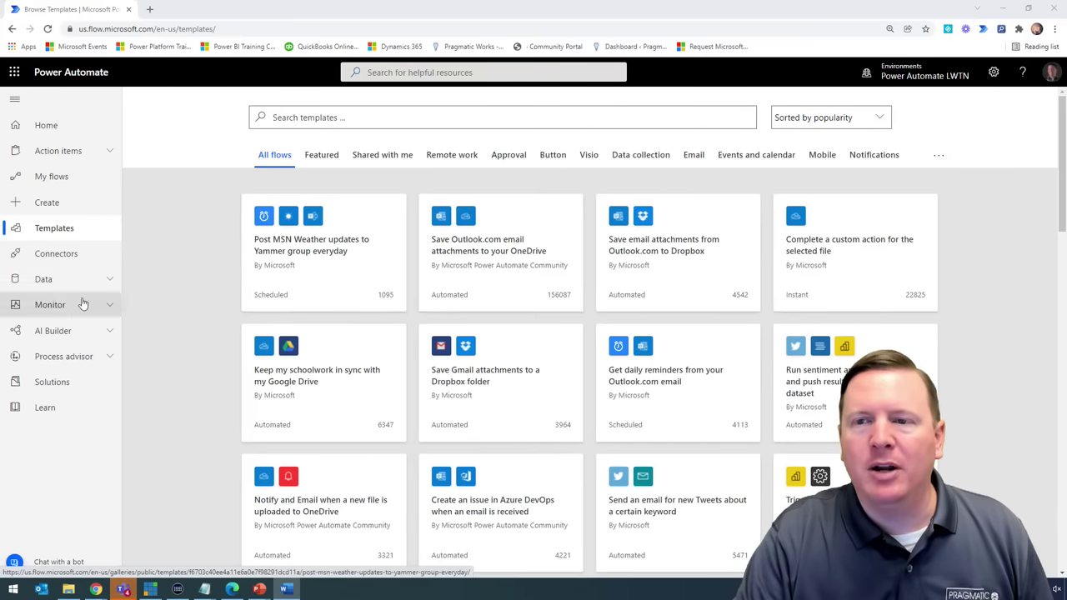
Search templates for 'post message to Microsoft Teams' and open the Office 365 Outlook email template.
{"action": "left_click", "coordinate": [277, 117]}
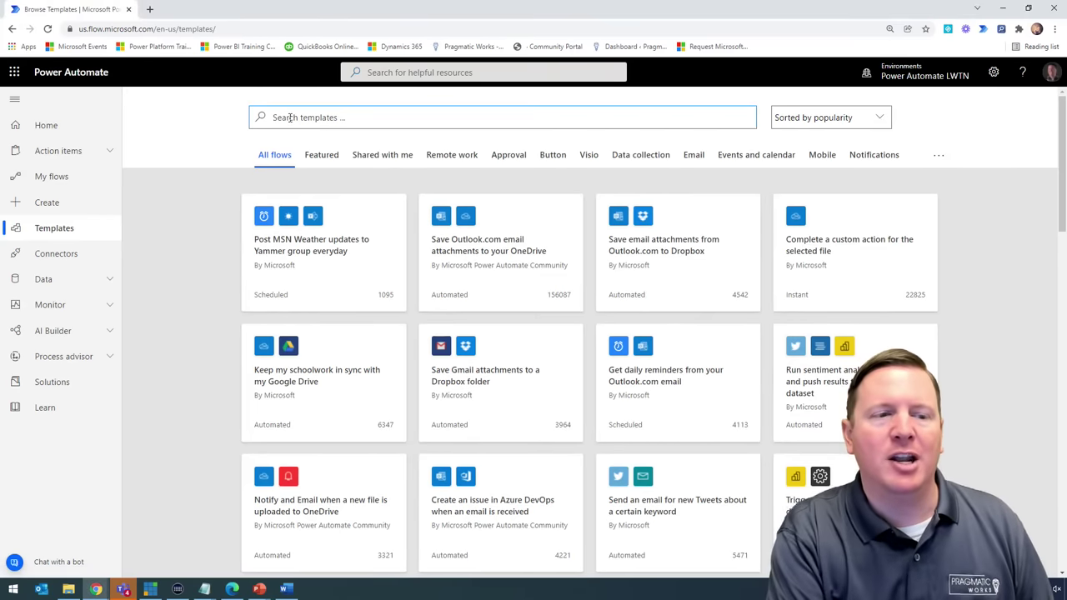
{"action": "type", "text": "post me"}
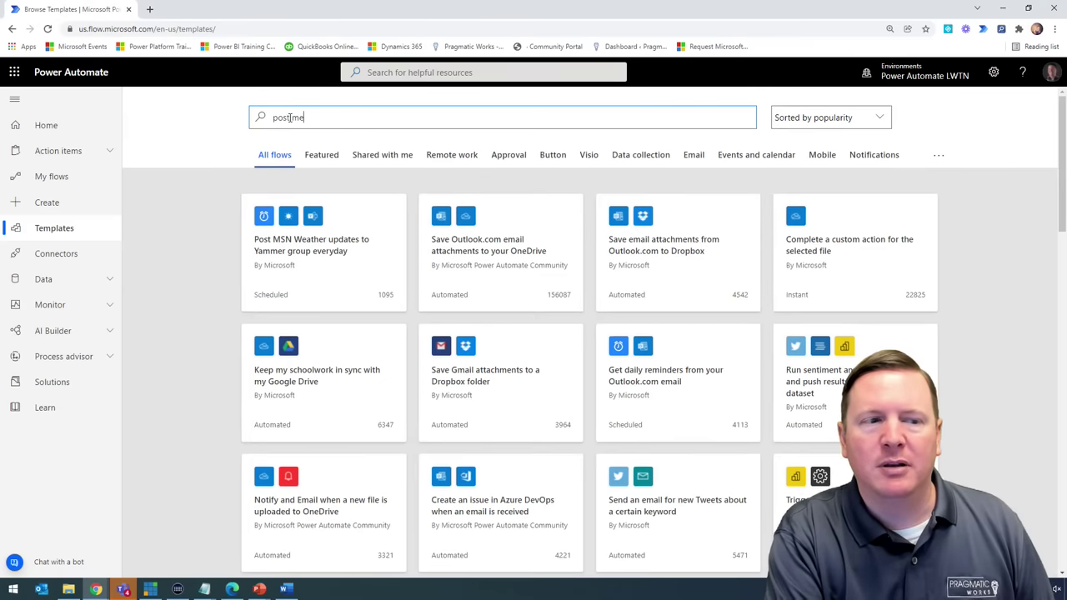
{"action": "type", "text": "ssage to Microsof"}
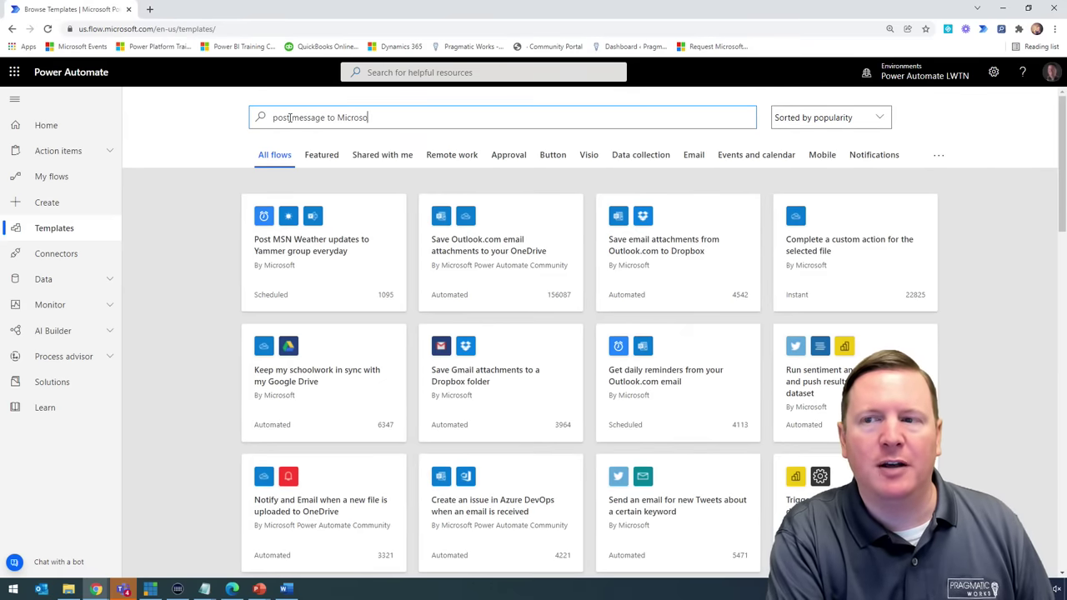
{"action": "type", "text": "t Teams"}
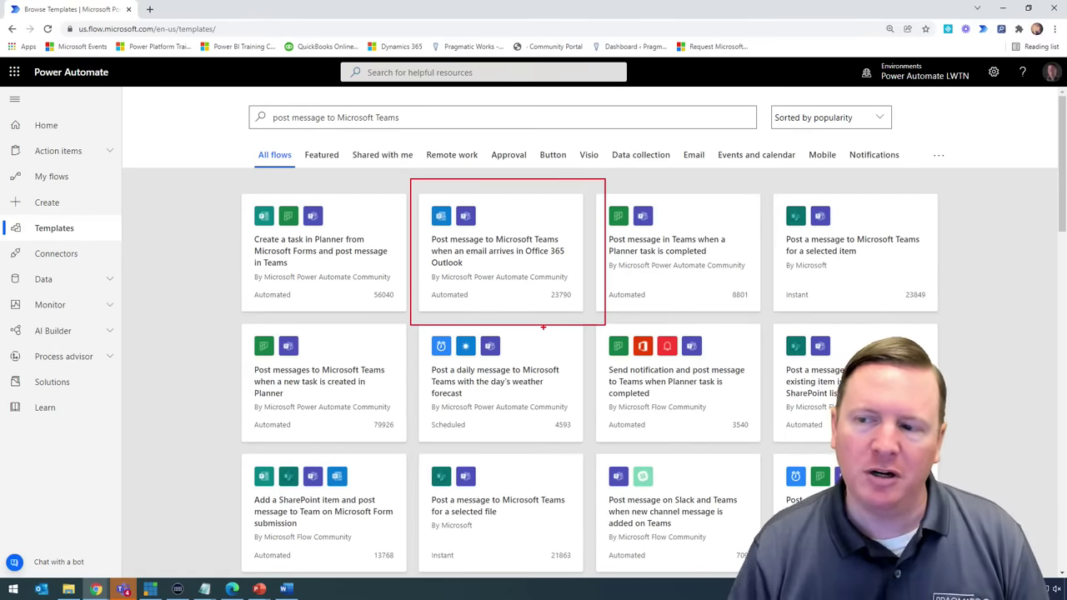
{"action": "key", "text": "Escape"}
{"action": "left_click", "coordinate": [498, 274]}
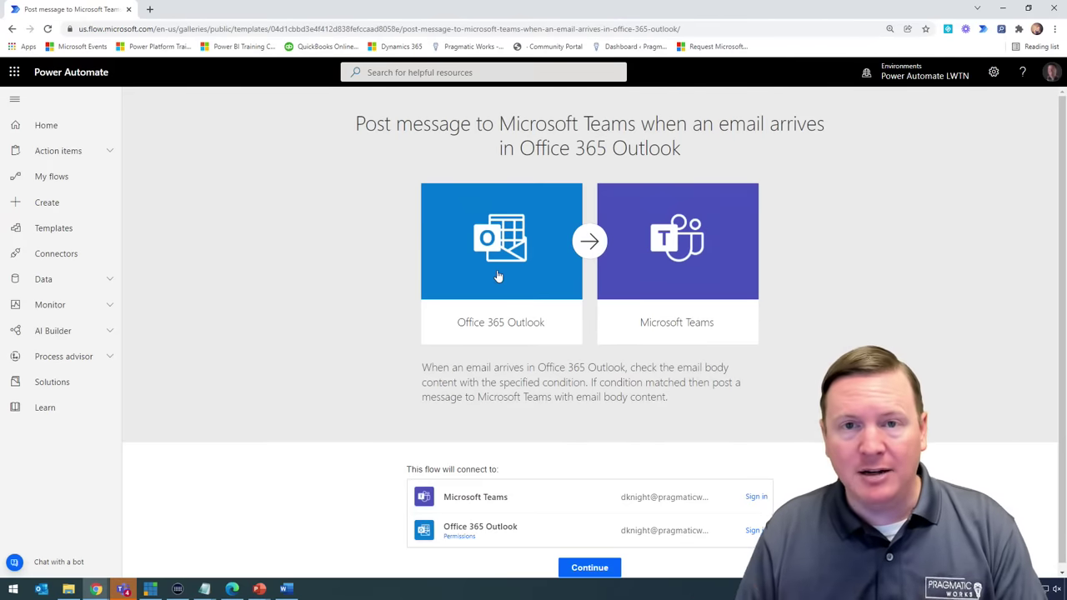
Sign in the template's Microsoft Teams connection, then the Office 365 Outlook connection.
{"action": "scroll", "coordinate": [414, 353], "scroll_direction": "down", "scroll_amount": 1}
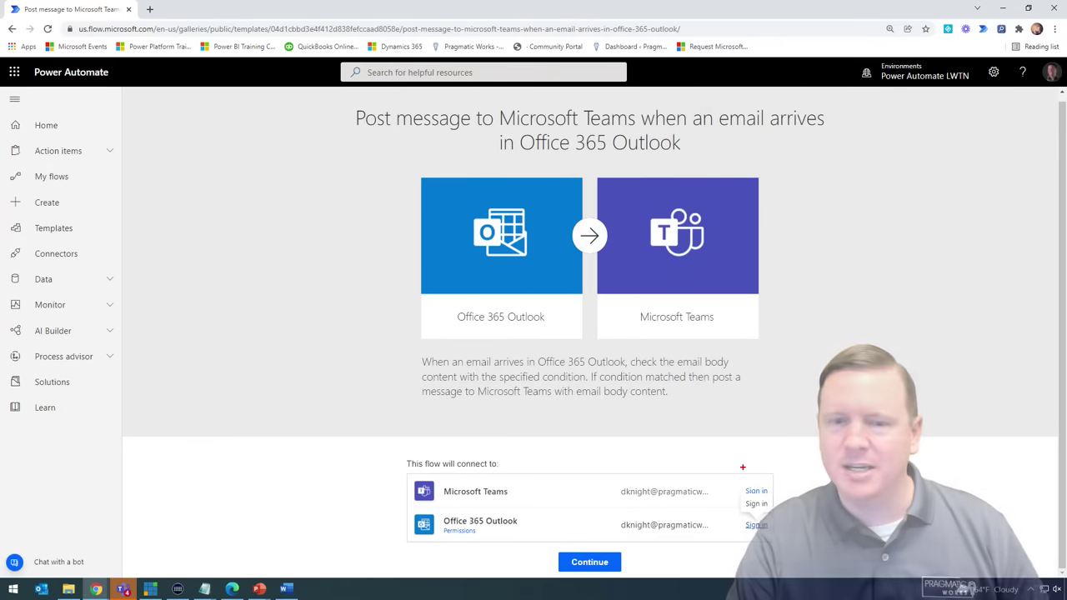
{"action": "left_click_drag", "start_coordinate": [800, 457], "coordinate": [619, 515]}
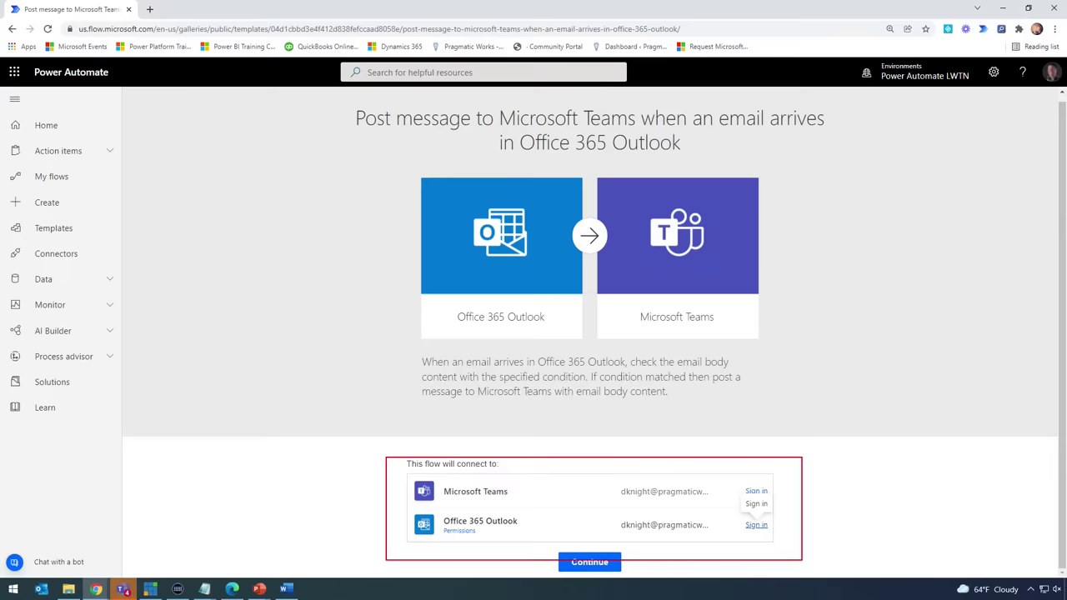
{"action": "left_click", "coordinate": [756, 491]}
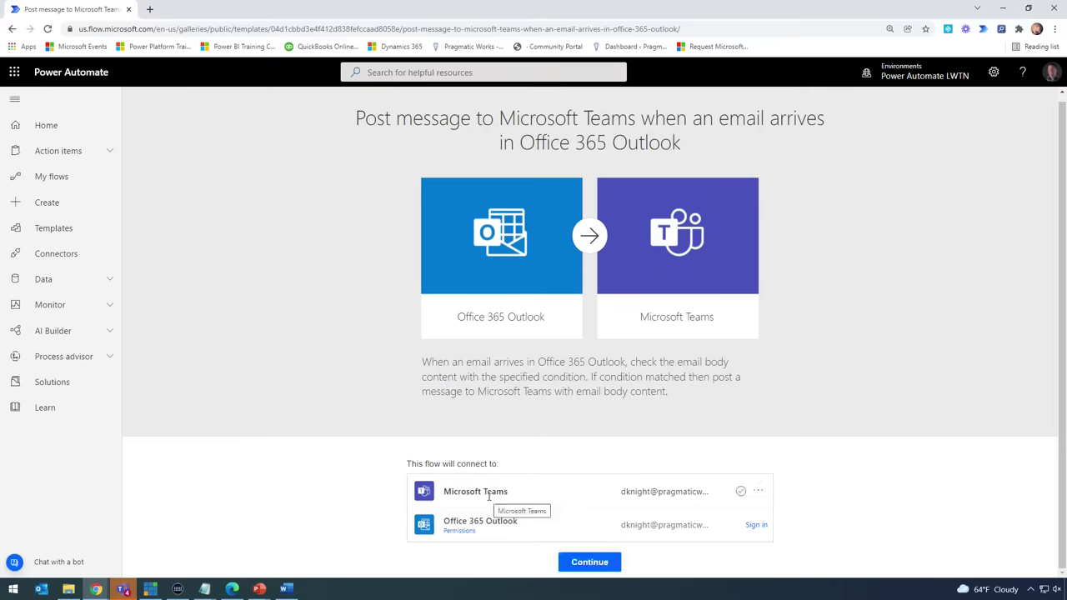
{"action": "left_click", "coordinate": [756, 526]}
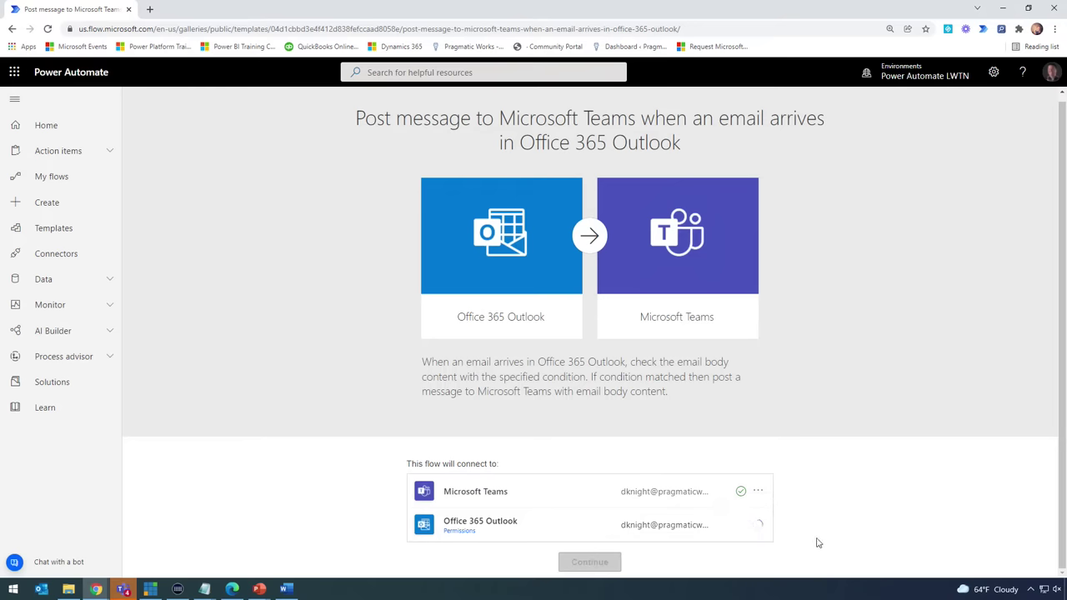
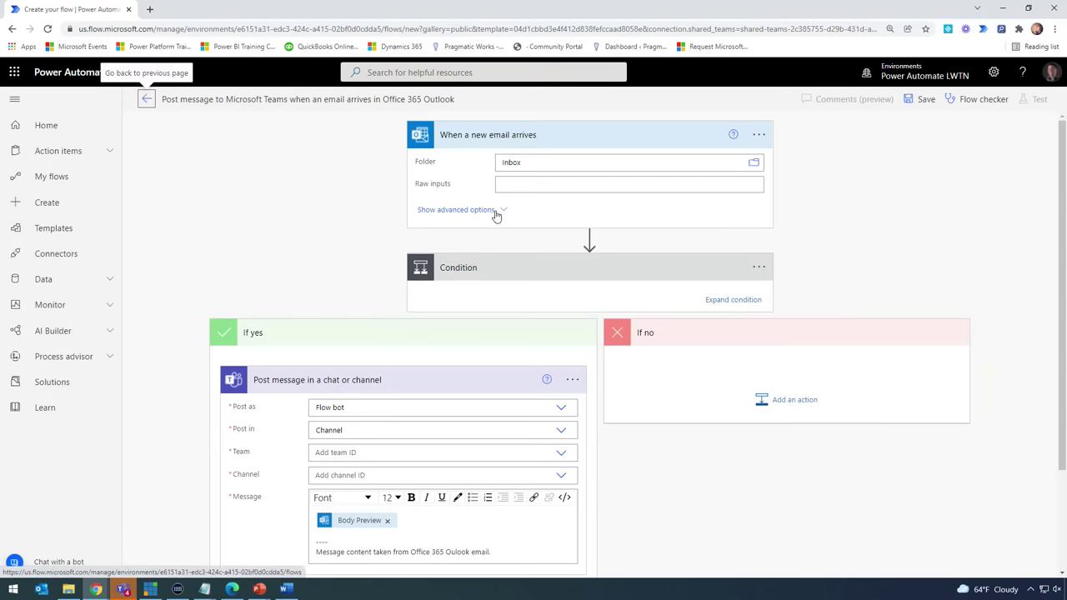
Expand and collapse the Condition step to review its comparison fields.
{"action": "scroll", "coordinate": [419, 405], "scroll_direction": "down", "scroll_amount": 2}
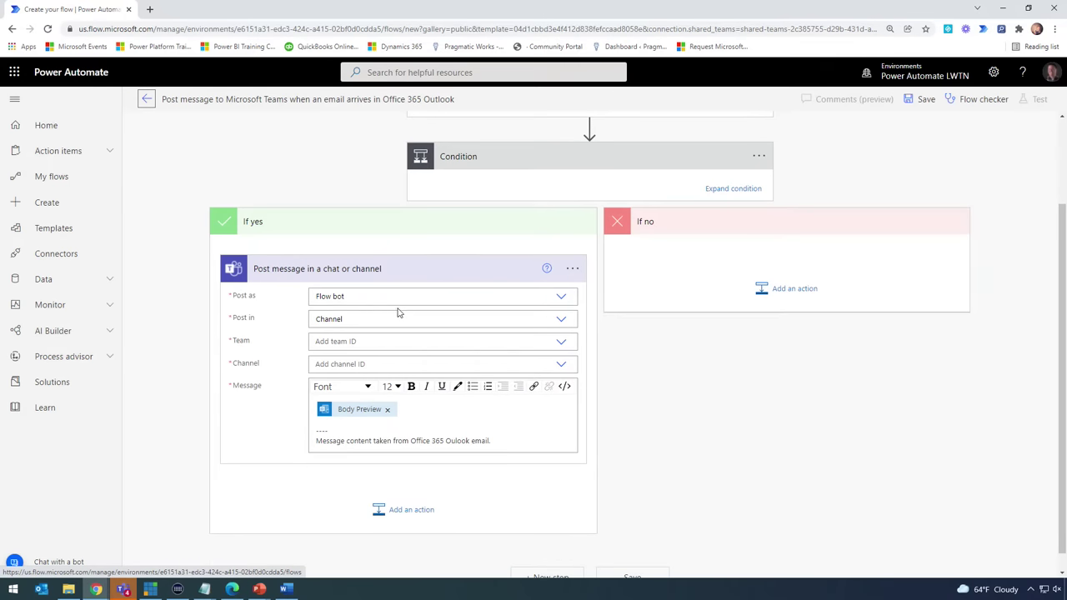
{"action": "scroll", "coordinate": [397, 312], "scroll_direction": "up", "scroll_amount": 2}
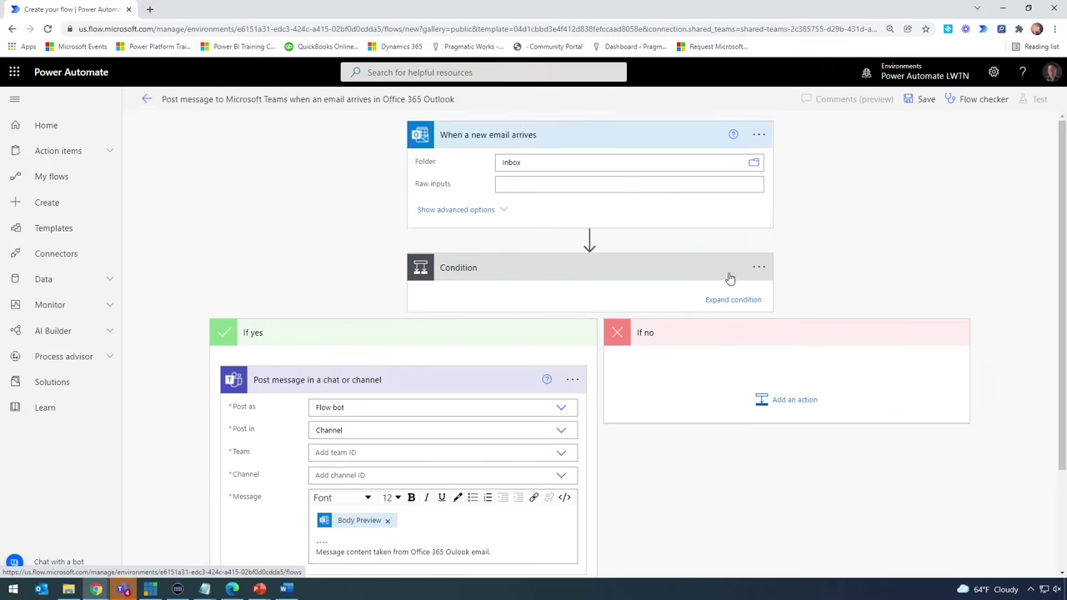
{"action": "left_click", "coordinate": [672, 276]}
{"action": "left_click", "coordinate": [672, 276]}
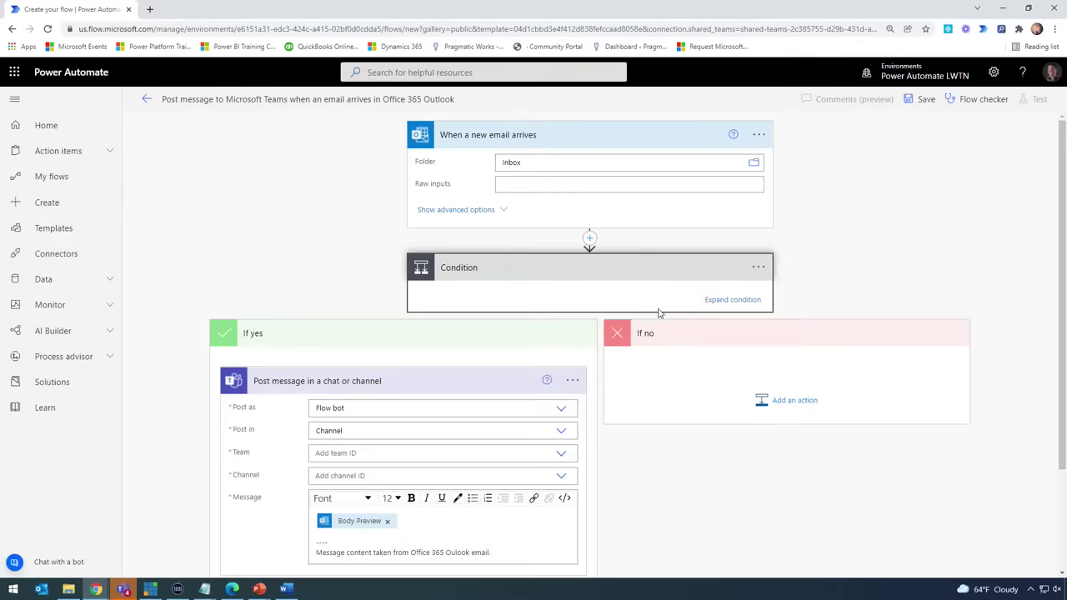
{"action": "left_click", "coordinate": [731, 300]}
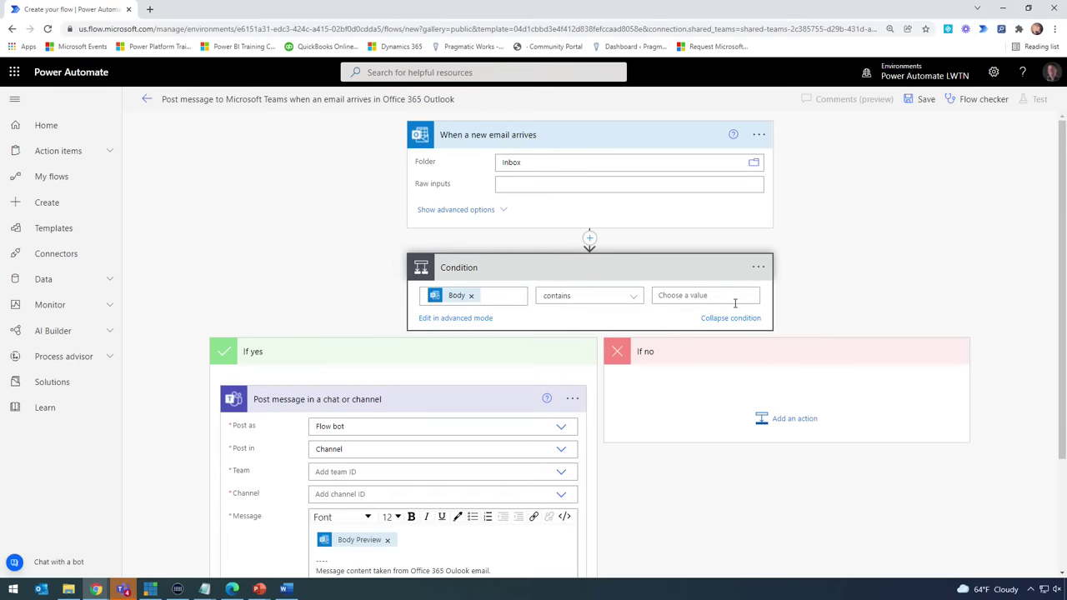
{"action": "left_click", "coordinate": [667, 275]}
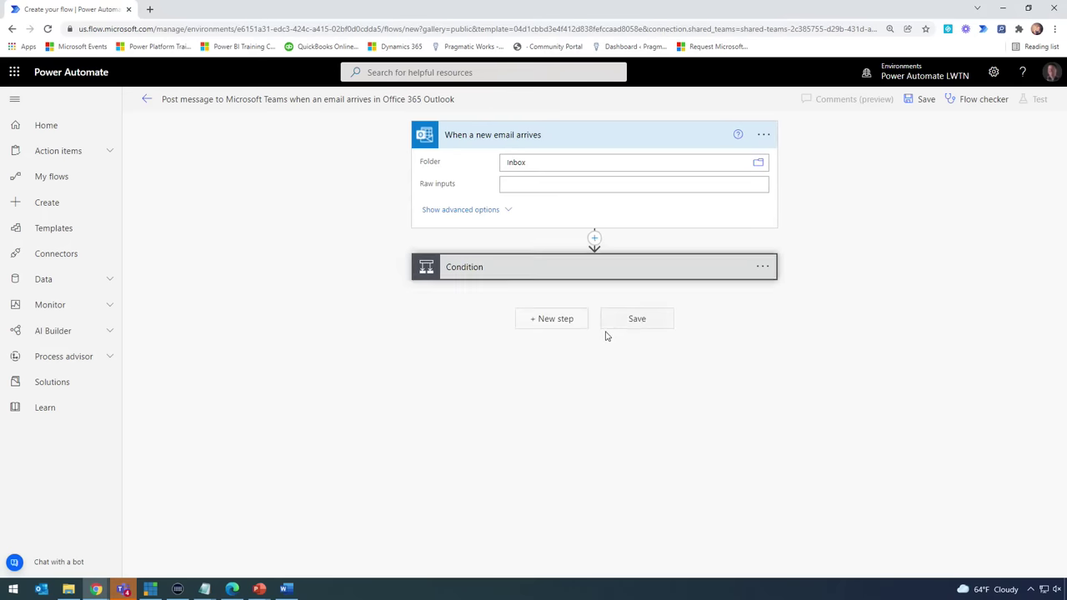
{"action": "left_click", "coordinate": [506, 266]}
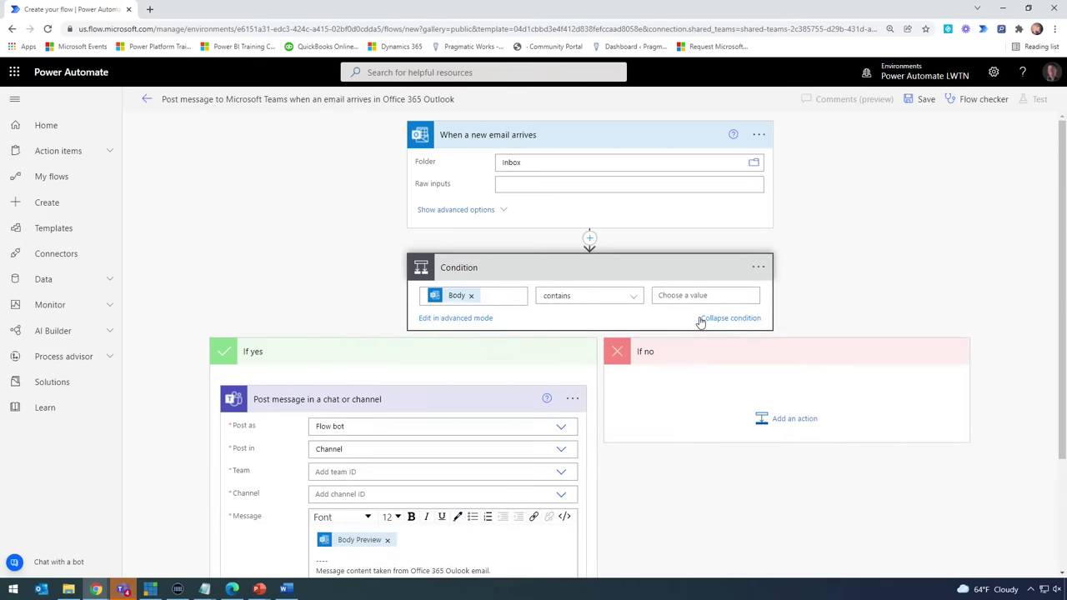
{"action": "left_click", "coordinate": [704, 321]}
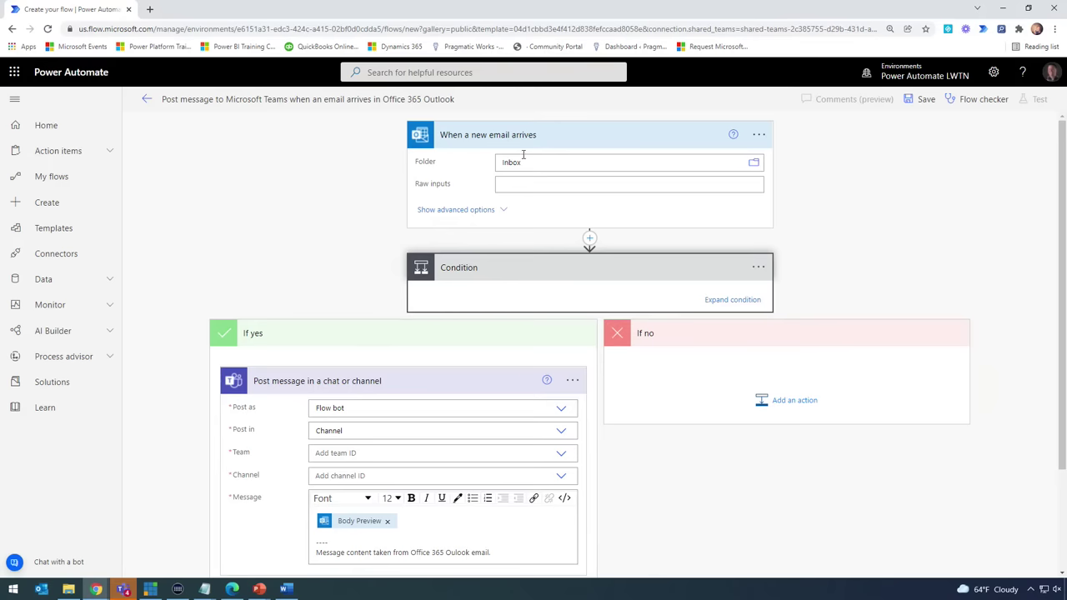
{"action": "scroll", "coordinate": [460, 323], "scroll_direction": "down", "scroll_amount": 2}
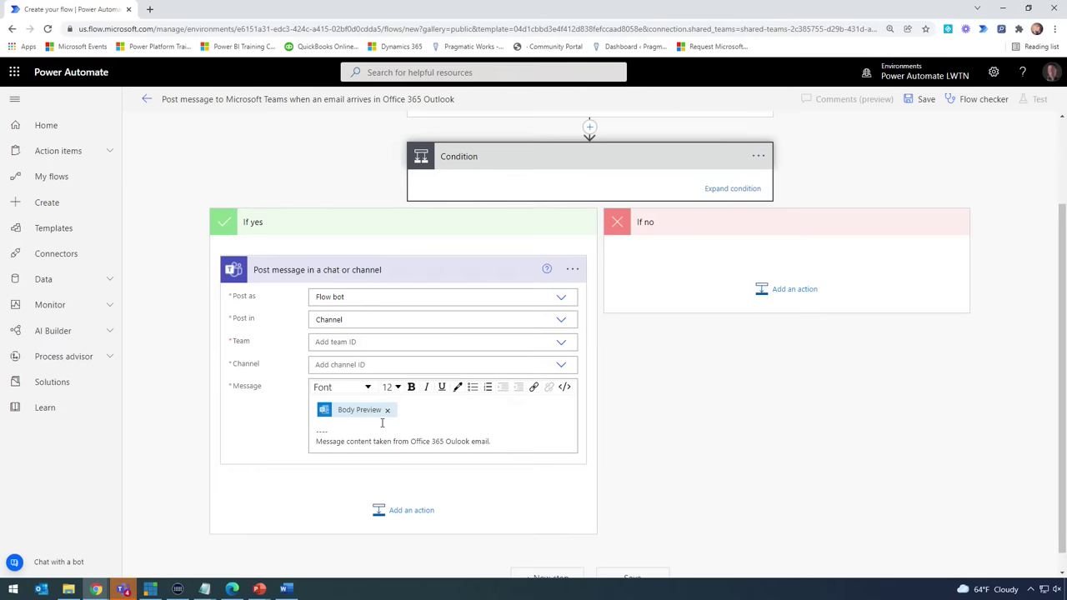
{"action": "scroll", "coordinate": [381, 423], "scroll_direction": "up", "scroll_amount": 2}
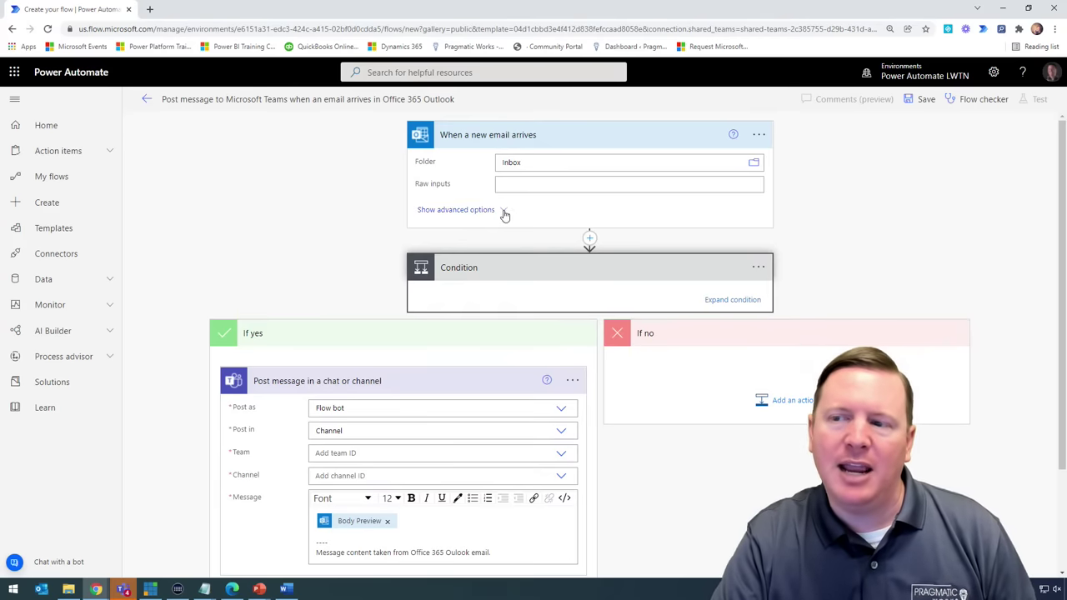
Set the email trigger's Subject Filter to 'Learn with the Nerds' and collapse the trigger card.
{"action": "left_click", "coordinate": [503, 213]}
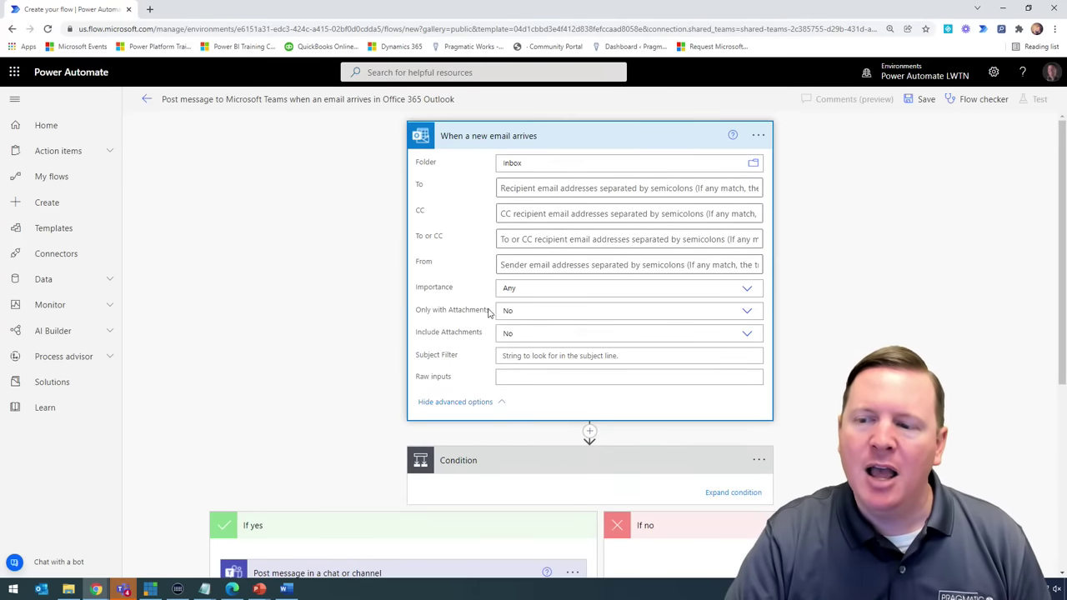
{"action": "left_click", "coordinate": [500, 403]}
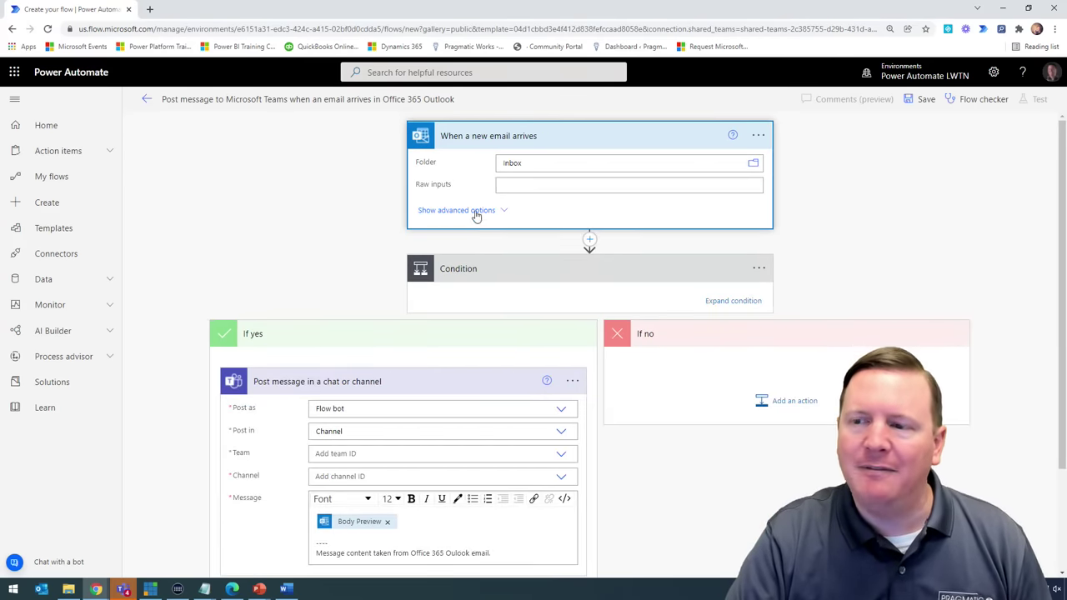
{"action": "left_click", "coordinate": [490, 210]}
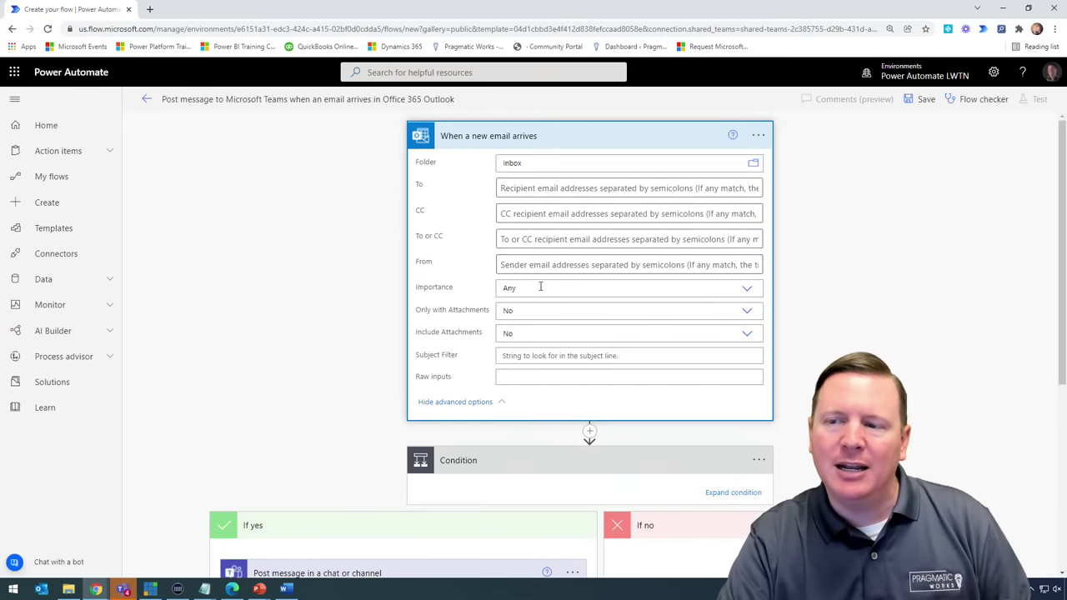
{"action": "left_click", "coordinate": [536, 357]}
{"action": "type", "text": "Lear"}
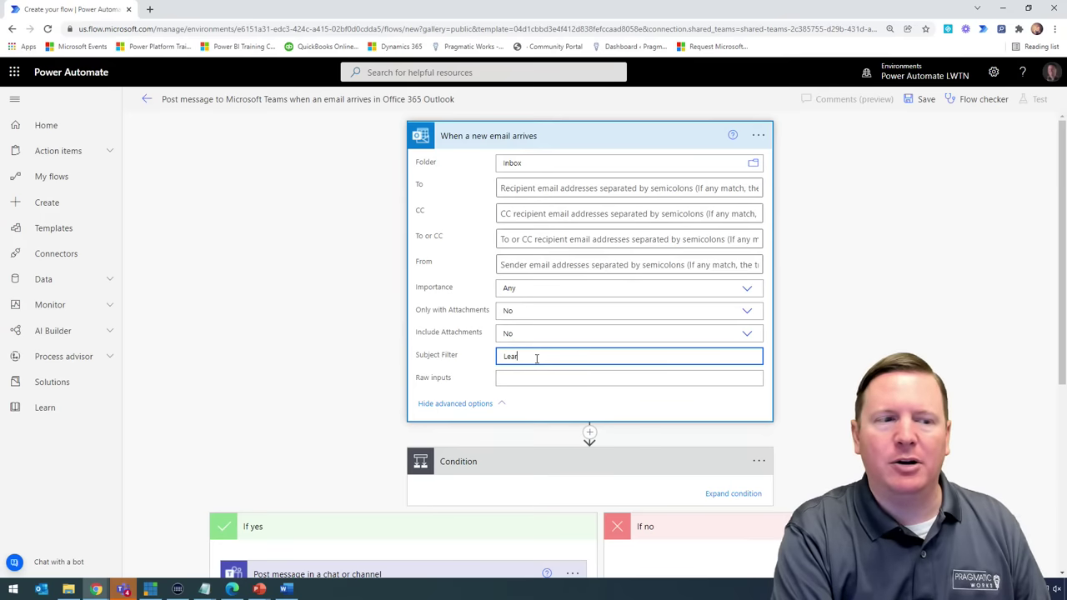
{"action": "type", "text": "n with the Nerds"}
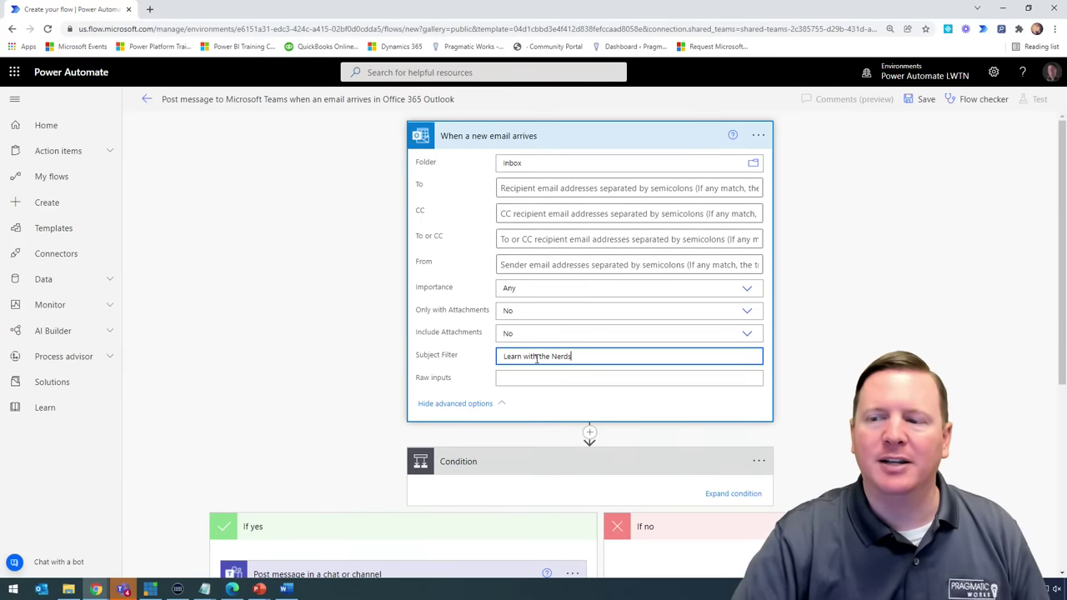
{"action": "left_click", "coordinate": [371, 379]}
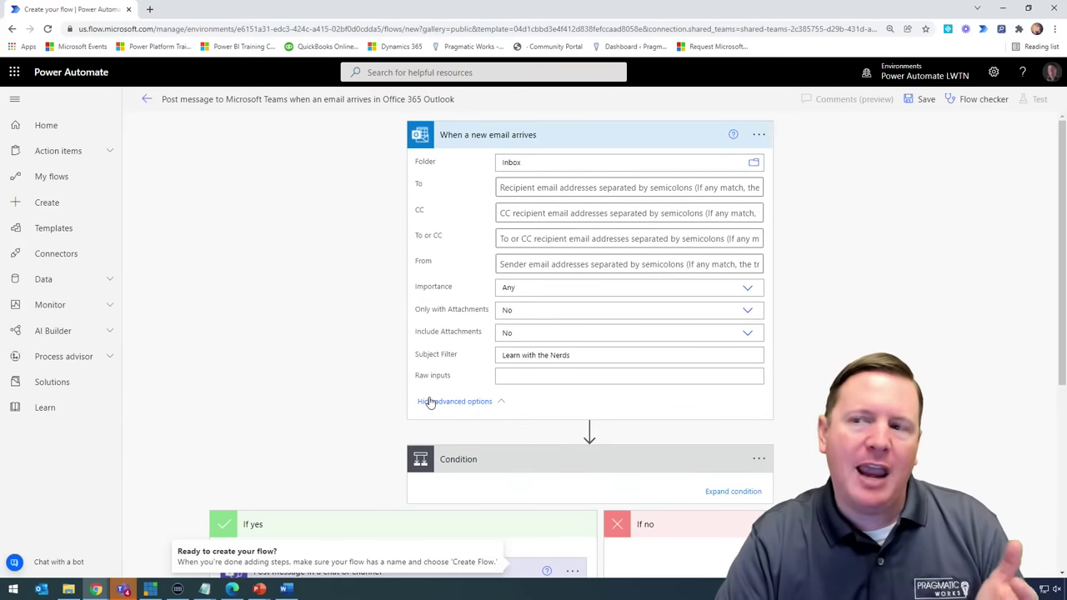
{"action": "left_click", "coordinate": [535, 144]}
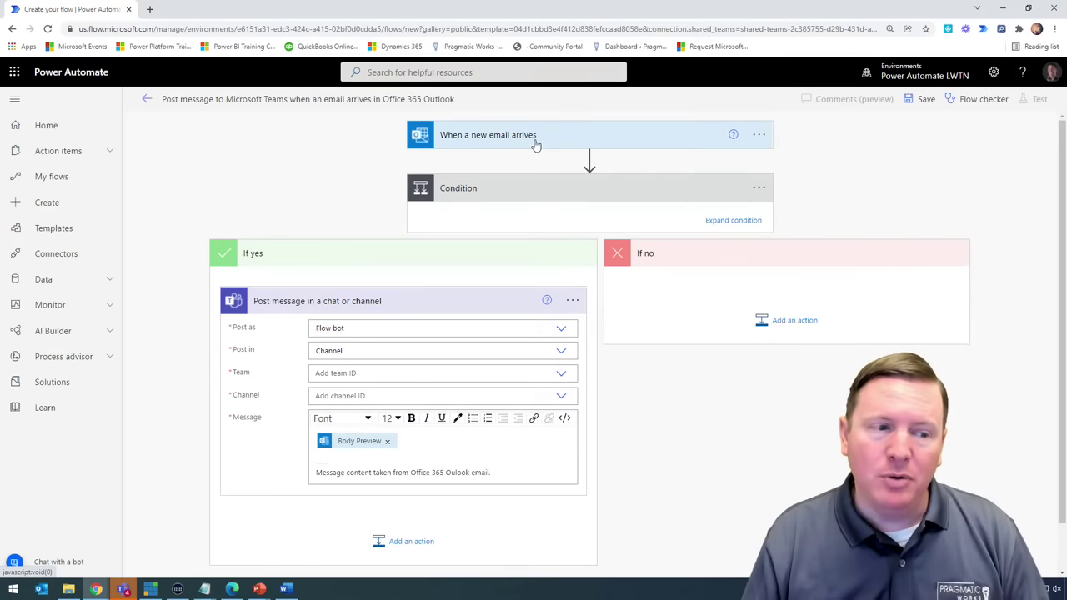
{"action": "scroll", "coordinate": [460, 321], "scroll_direction": "down", "scroll_amount": 1}
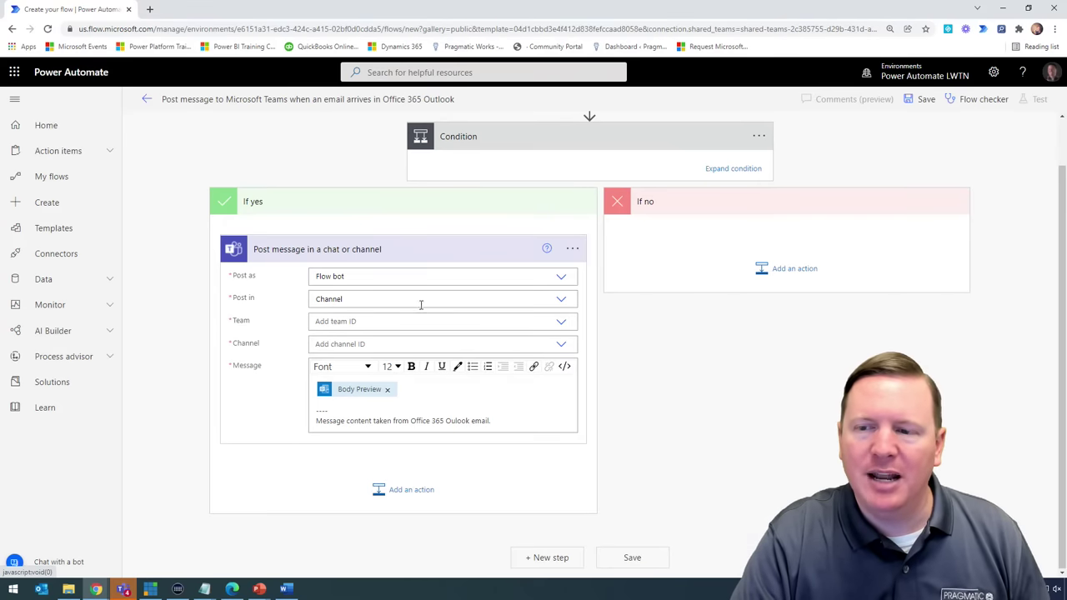
Post to a Channel, choosing team Power Automate LWTN and channel Live Event.
{"action": "left_click", "coordinate": [560, 300]}
{"action": "left_click", "coordinate": [317, 316]}
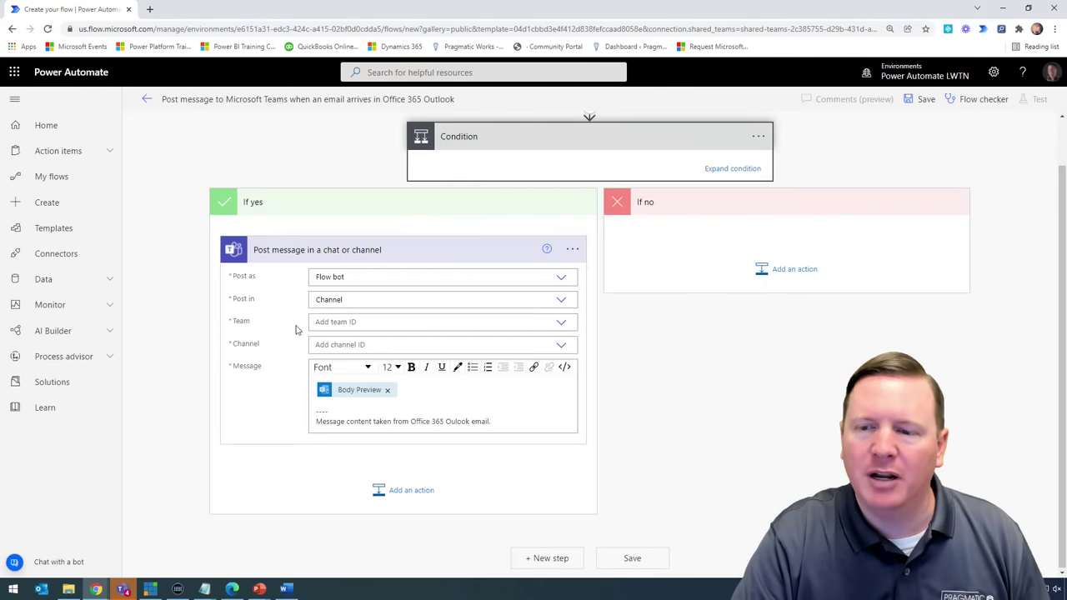
{"action": "left_click", "coordinate": [560, 323]}
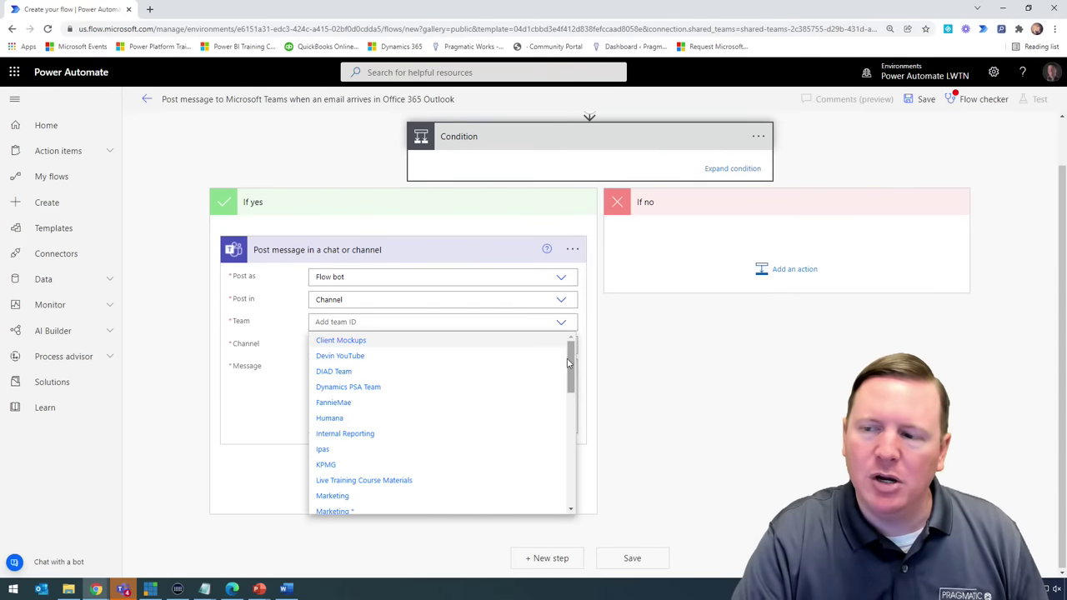
{"action": "left_click_drag", "start_coordinate": [572, 367], "coordinate": [580, 485]}
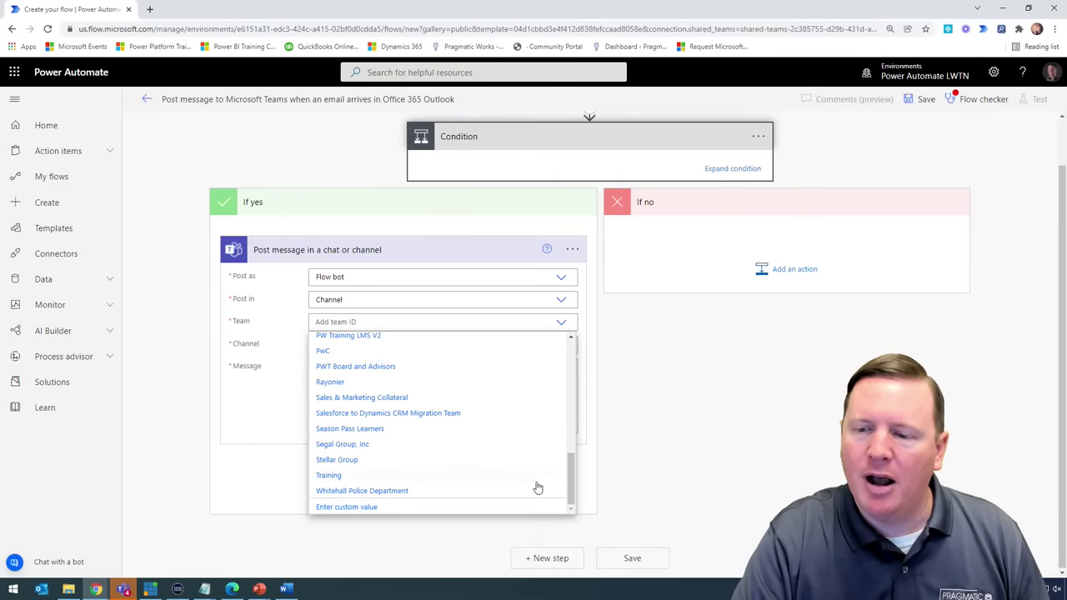
{"action": "left_click_drag", "start_coordinate": [572, 491], "coordinate": [573, 429]}
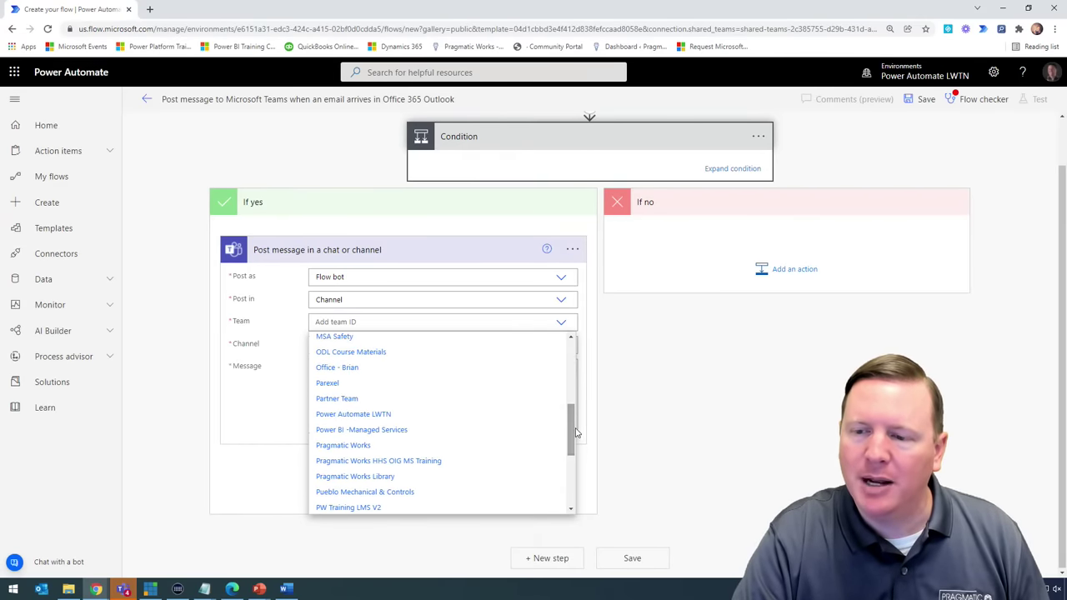
{"action": "left_click", "coordinate": [386, 416]}
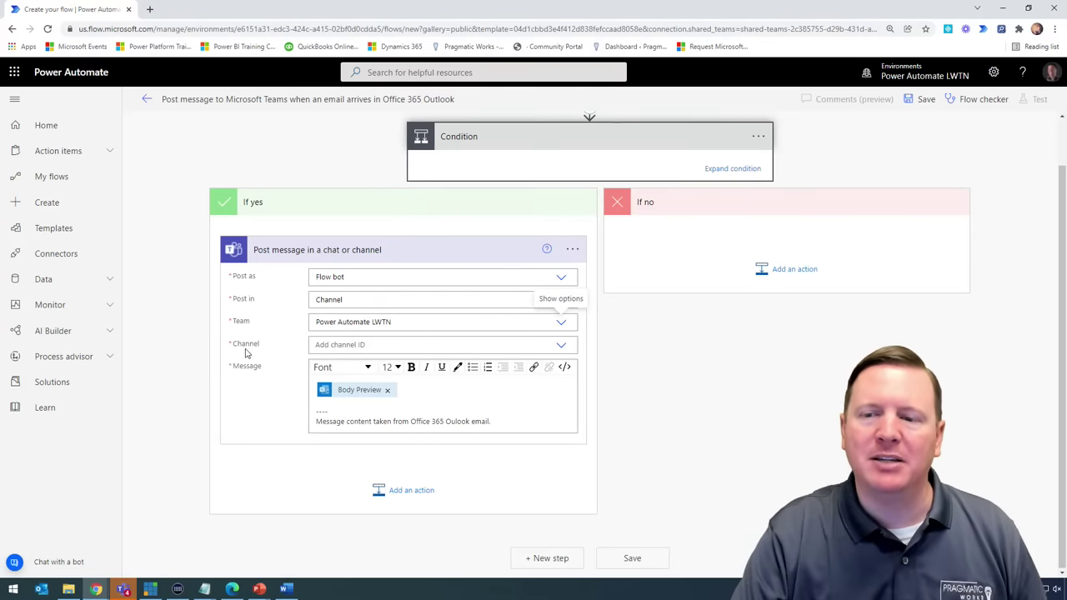
{"action": "left_click", "coordinate": [566, 350]}
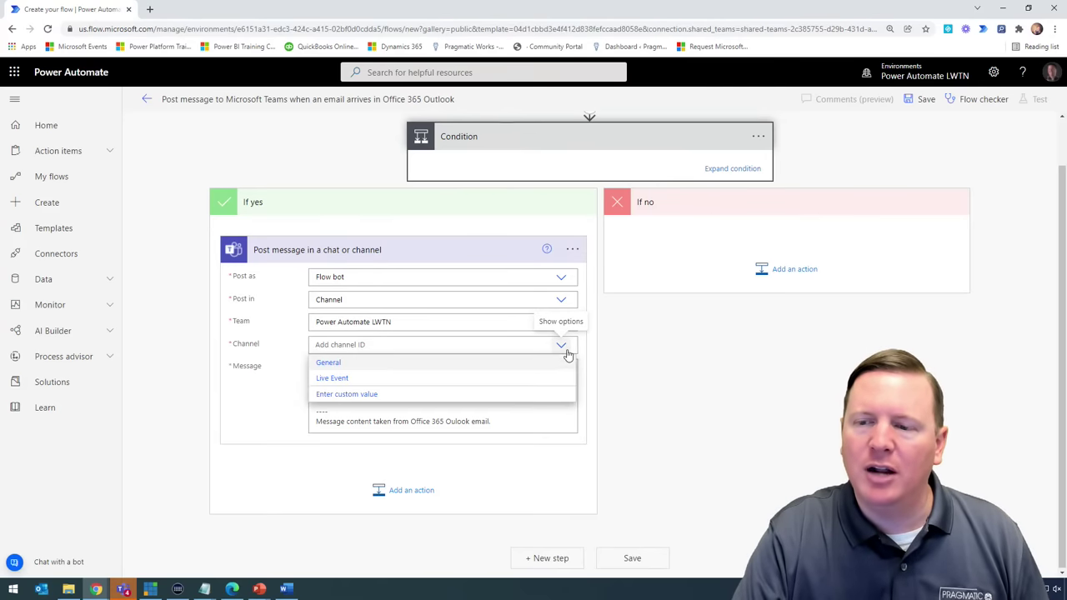
{"action": "left_click", "coordinate": [345, 383]}
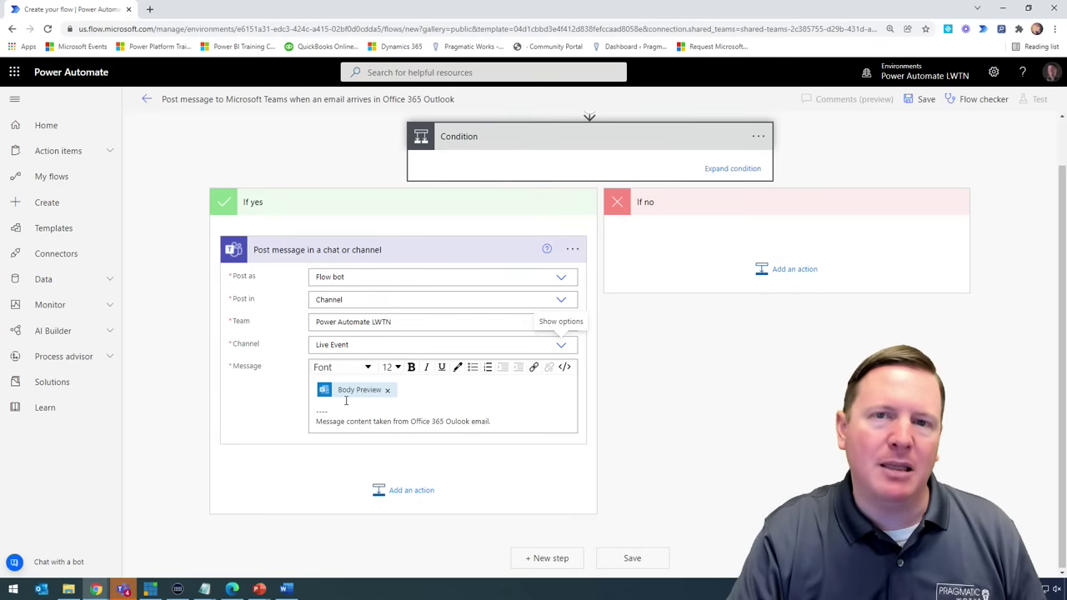
{"action": "scroll", "coordinate": [661, 477], "scroll_direction": "up", "scroll_amount": 1}
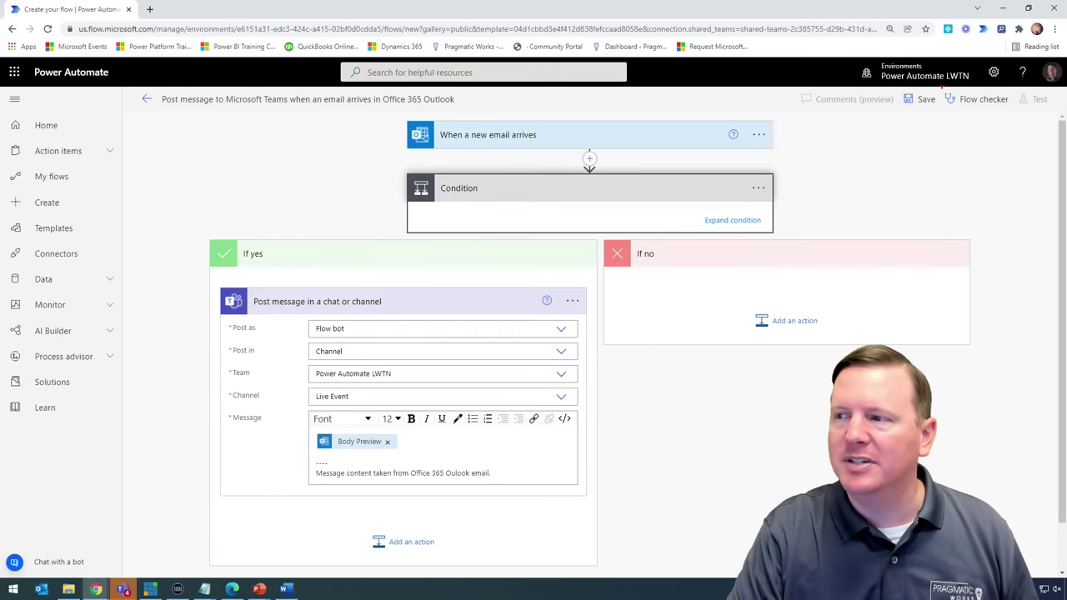
{"action": "left_click_drag", "start_coordinate": [947, 80], "coordinate": [886, 119]}
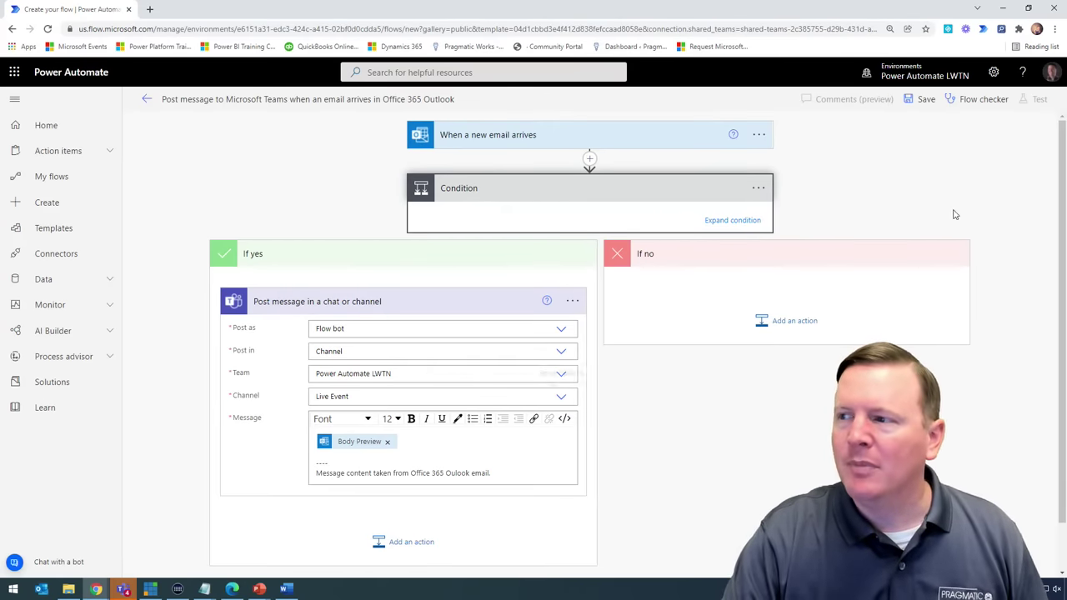
{"action": "left_click", "coordinate": [922, 99]}
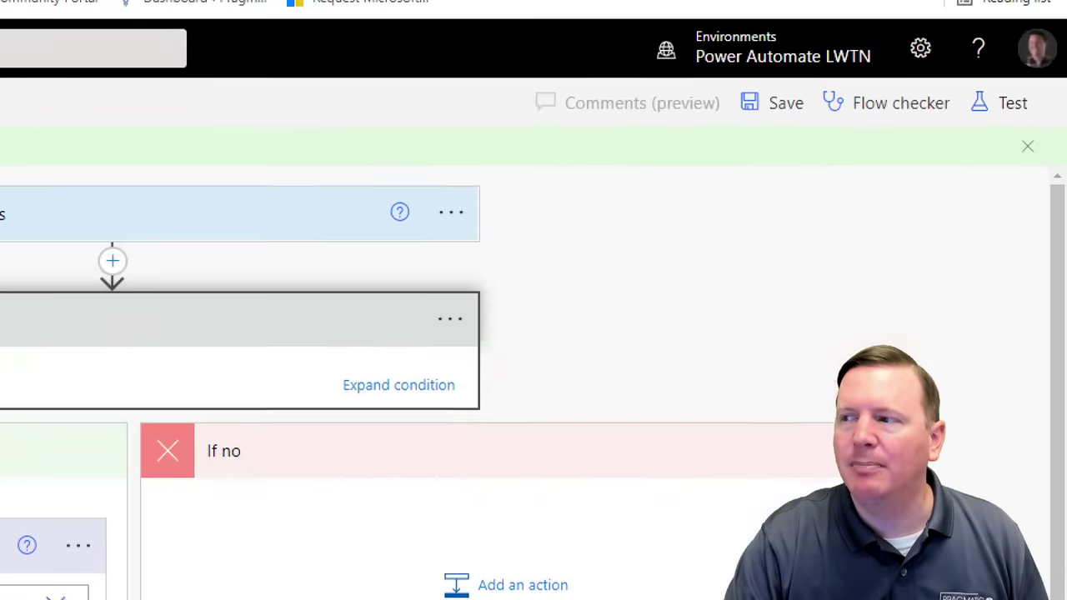
{"action": "left_click_drag", "start_coordinate": [930, 73], "coordinate": [1064, 140]}
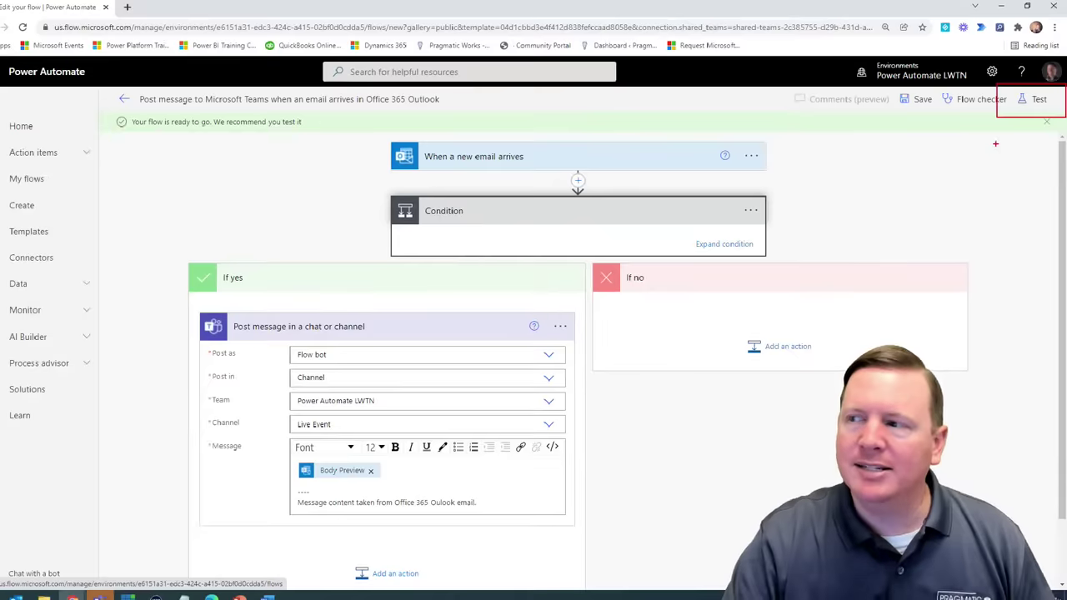
{"action": "left_click", "coordinate": [1039, 100]}
Choose the Manually test option and start the flow test so it waits for an email.
{"action": "left_click", "coordinate": [904, 130]}
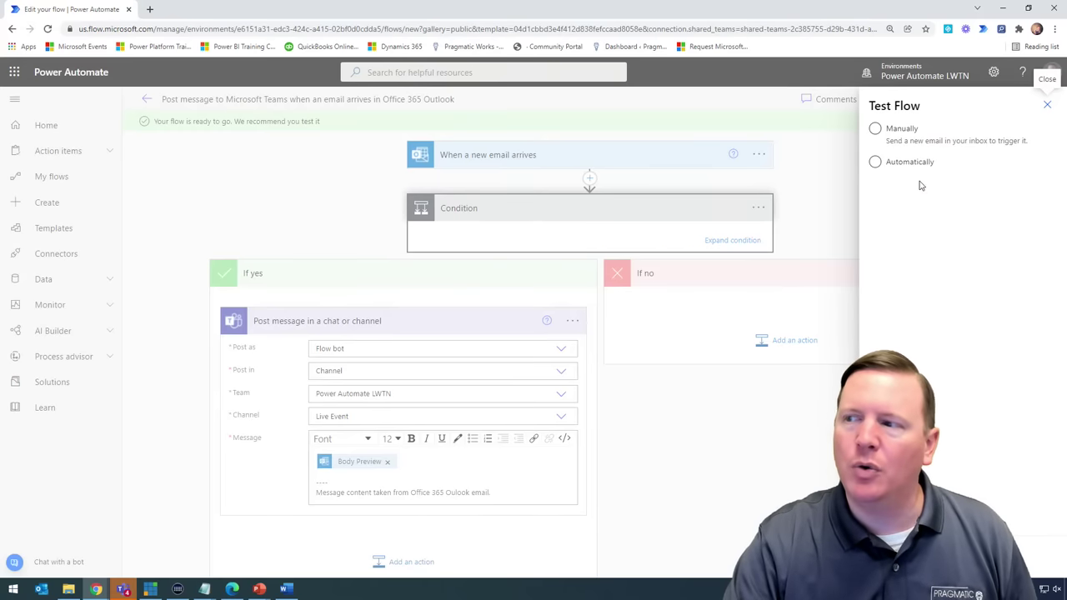
{"action": "left_click", "coordinate": [910, 166]}
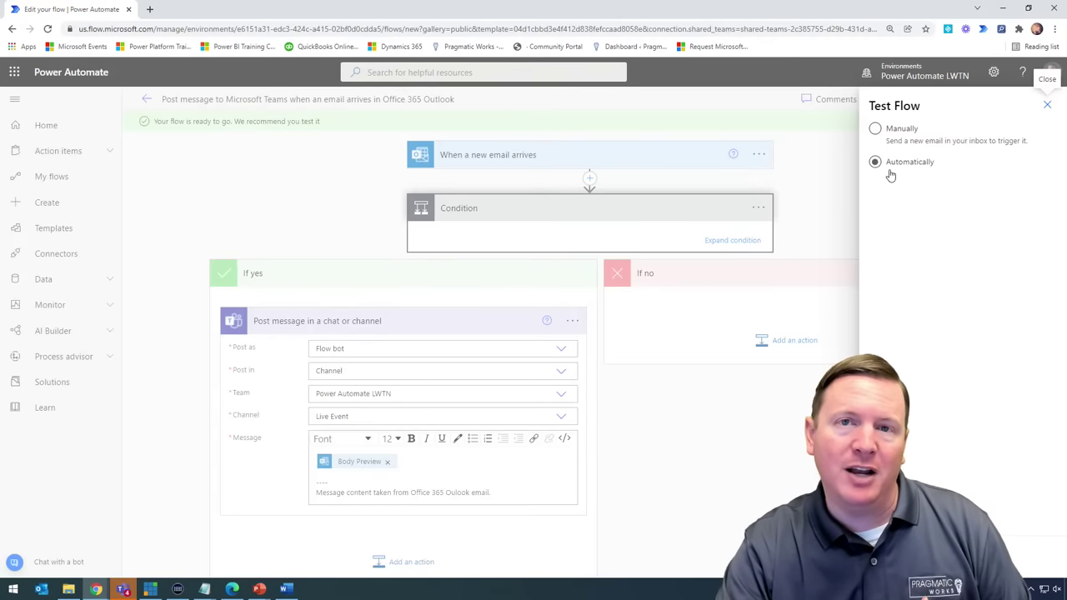
{"action": "left_click", "coordinate": [908, 143]}
{"action": "left_click", "coordinate": [908, 167]}
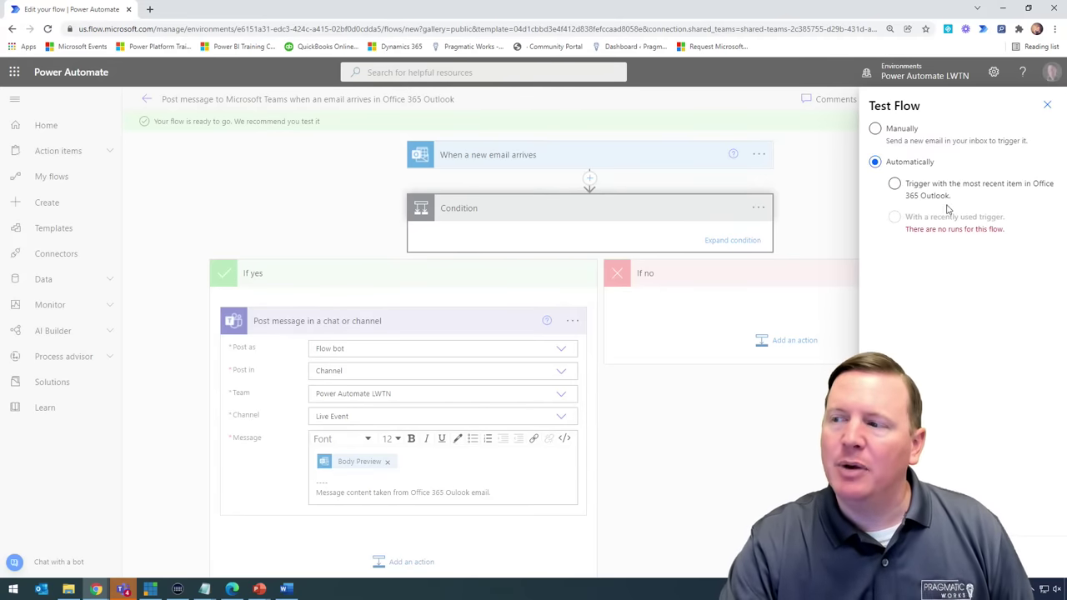
{"action": "left_click", "coordinate": [934, 207]}
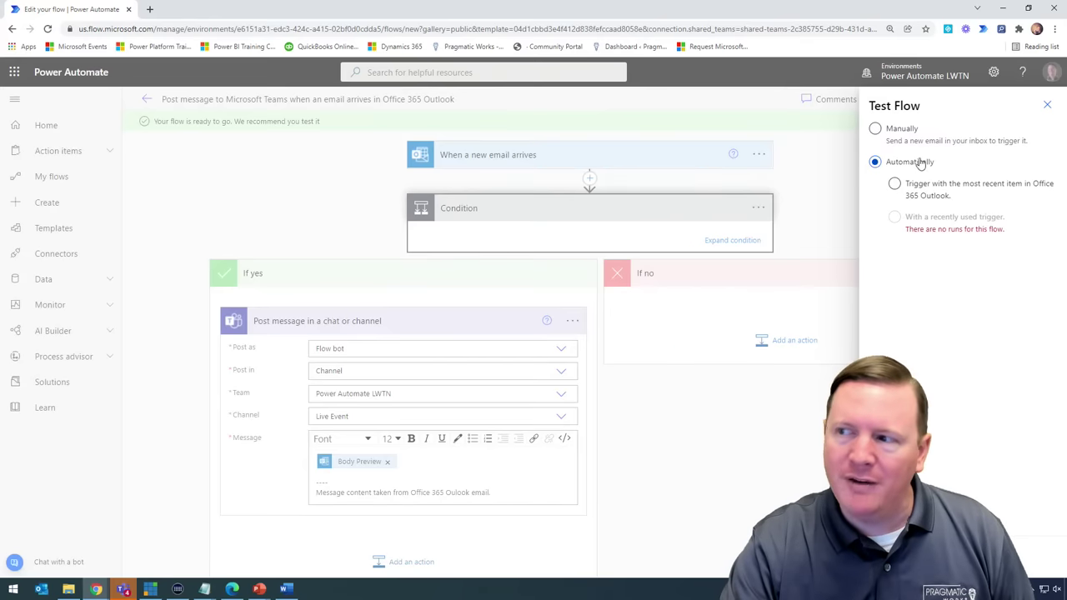
{"action": "left_click", "coordinate": [905, 135]}
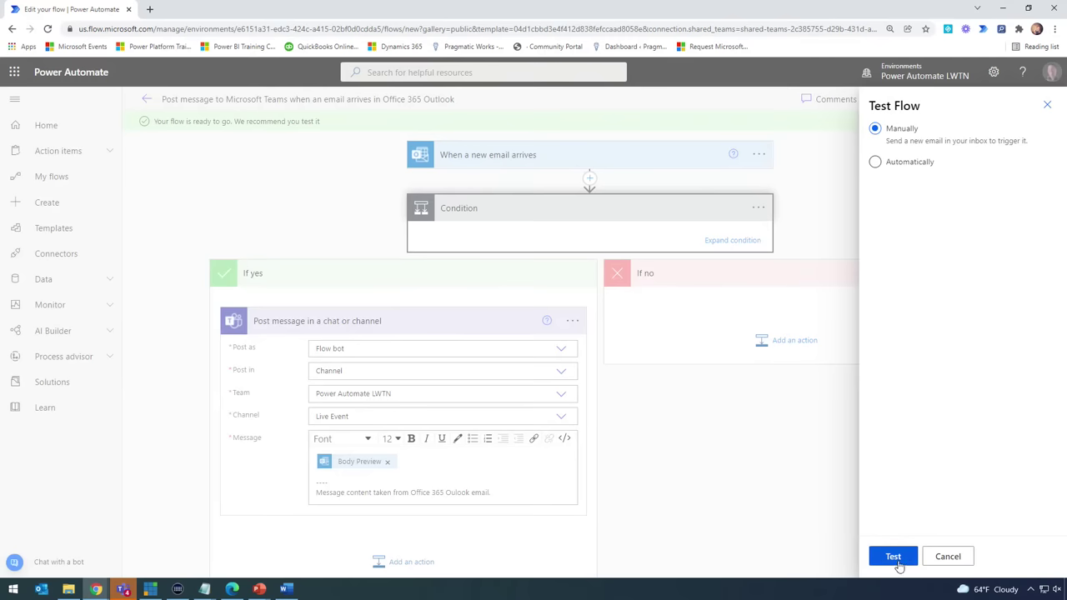
{"action": "left_click", "coordinate": [892, 557]}
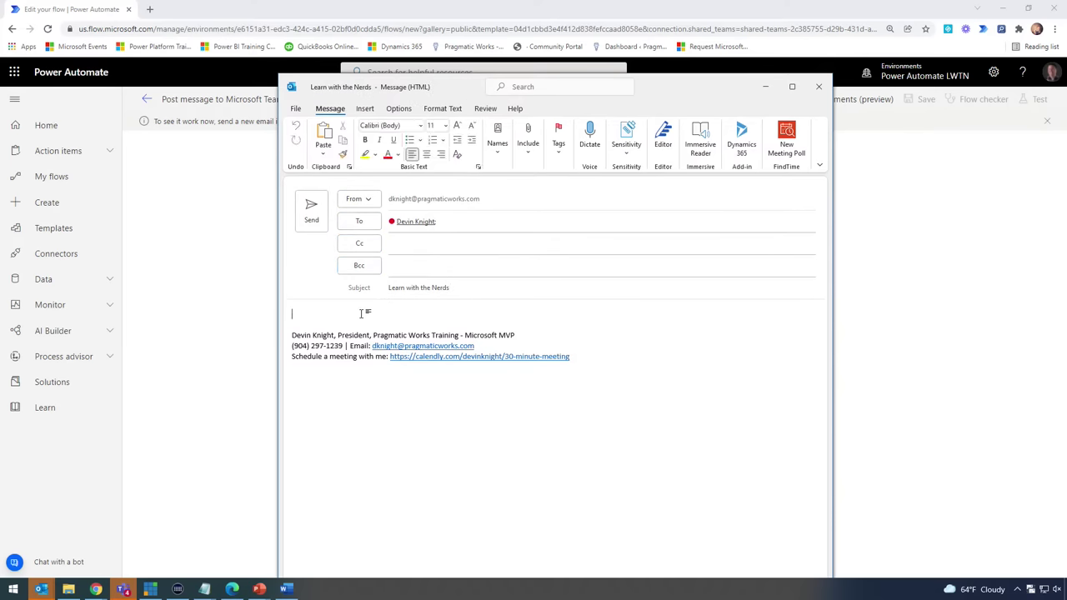
Write 'Thanks everyone for joining the class today!' in the email body and send it.
{"action": "type", "text": "Thanks everyone for joining the class today!"}
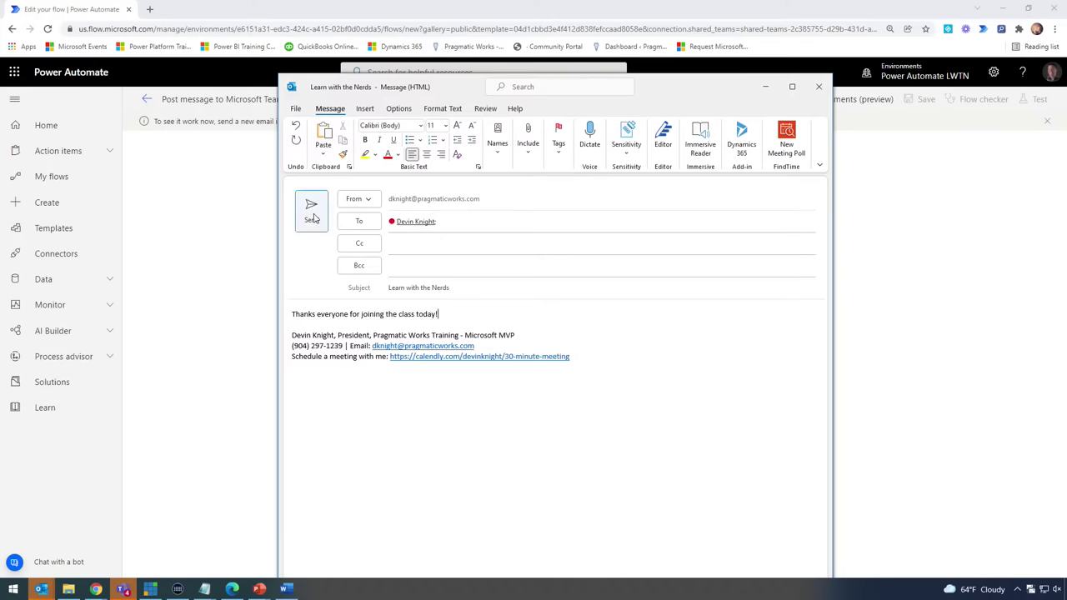
{"action": "left_click", "coordinate": [312, 212]}
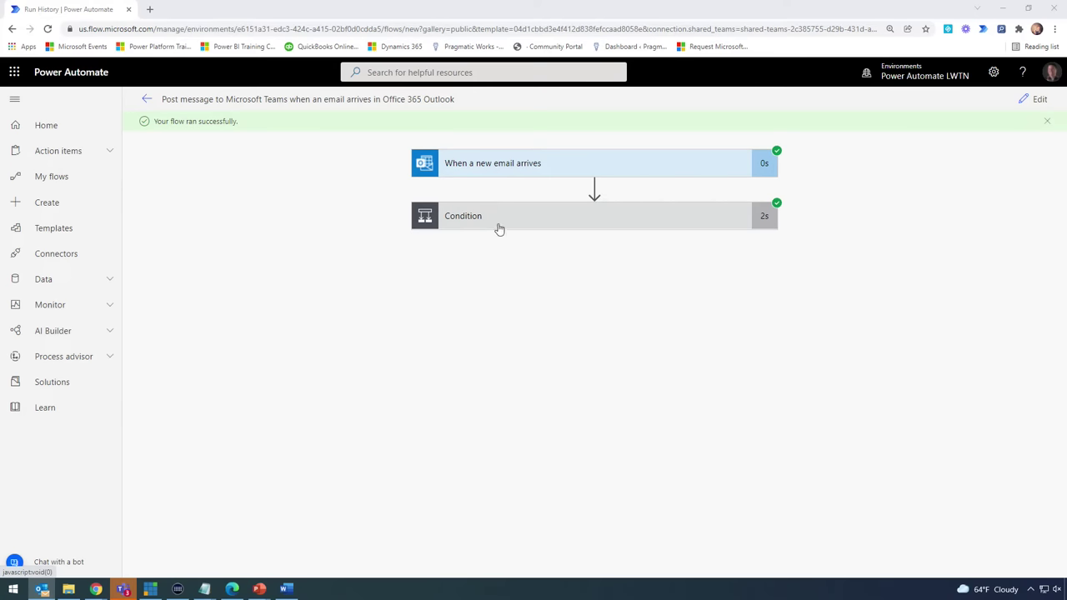
Inspect the Condition and Teams post run details, then switch over to Microsoft Teams.
{"action": "left_click", "coordinate": [472, 222]}
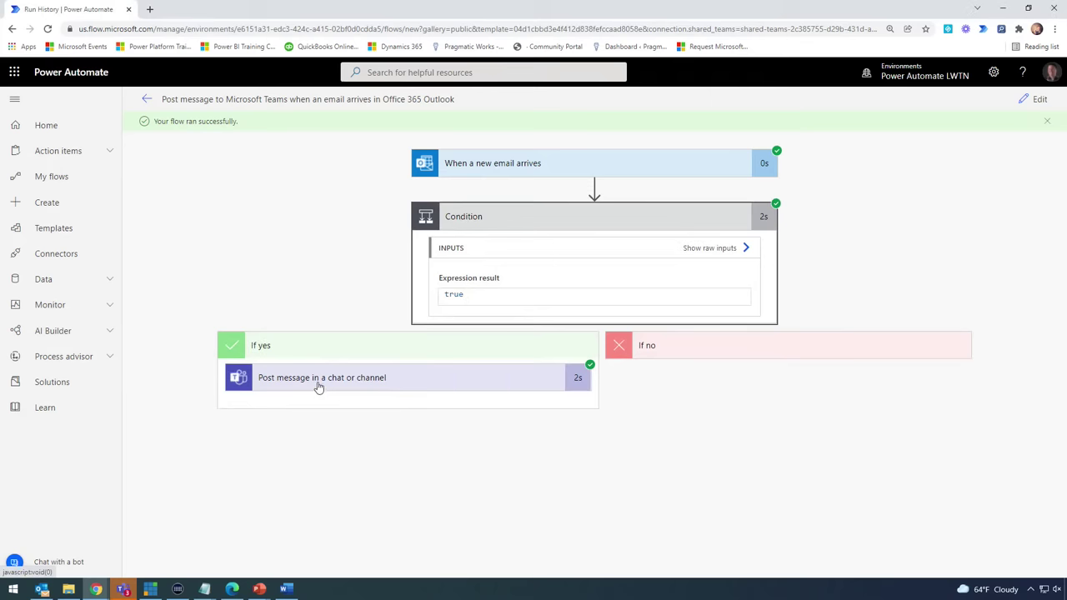
{"action": "left_click", "coordinate": [337, 390]}
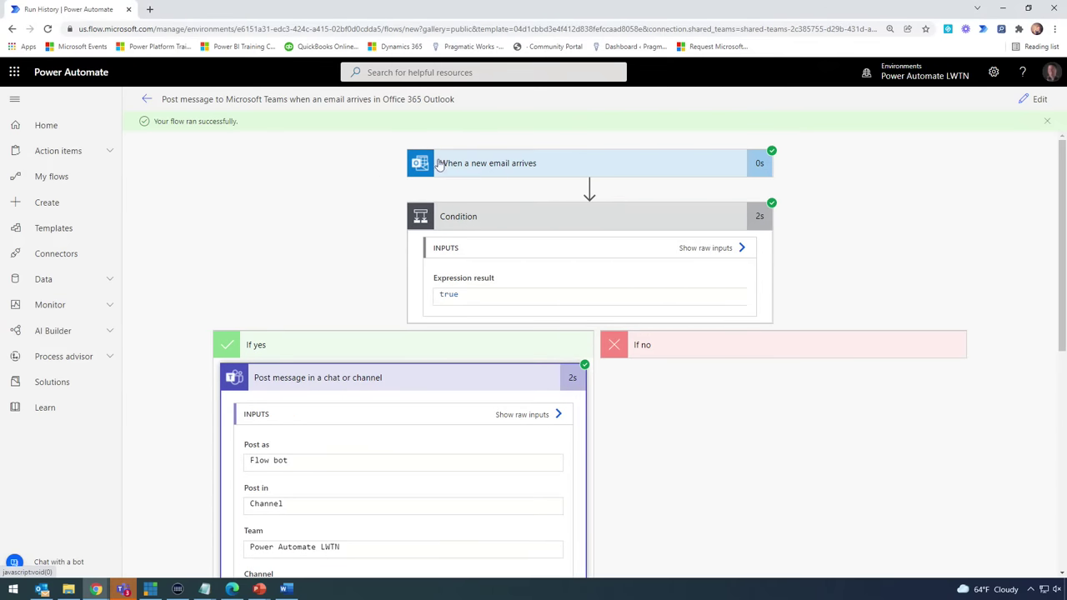
{"action": "left_click", "coordinate": [334, 382]}
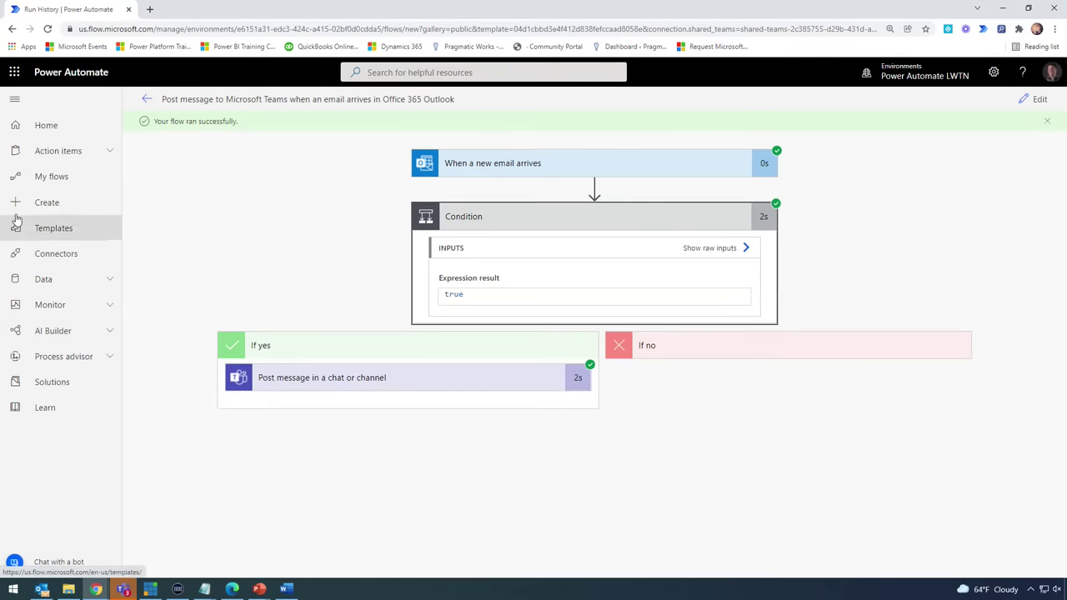
{"action": "left_click", "coordinate": [123, 588]}
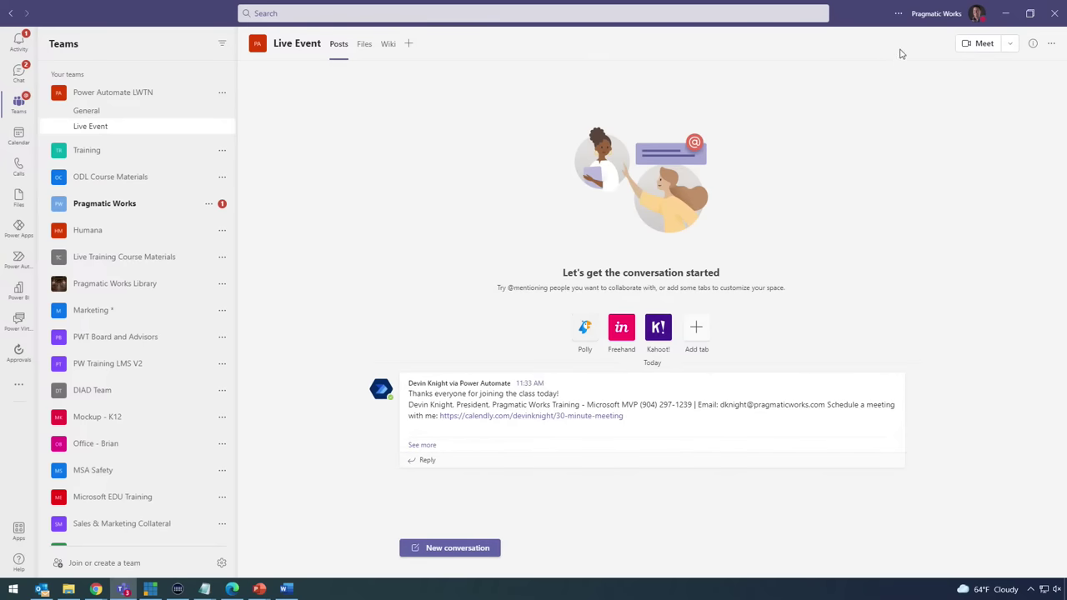
Move the Teams window aside and minimize it after seeing the thank-you post.
{"action": "left_click_drag", "start_coordinate": [872, 17], "coordinate": [482, 173]}
{"action": "left_click", "coordinate": [628, 165]}
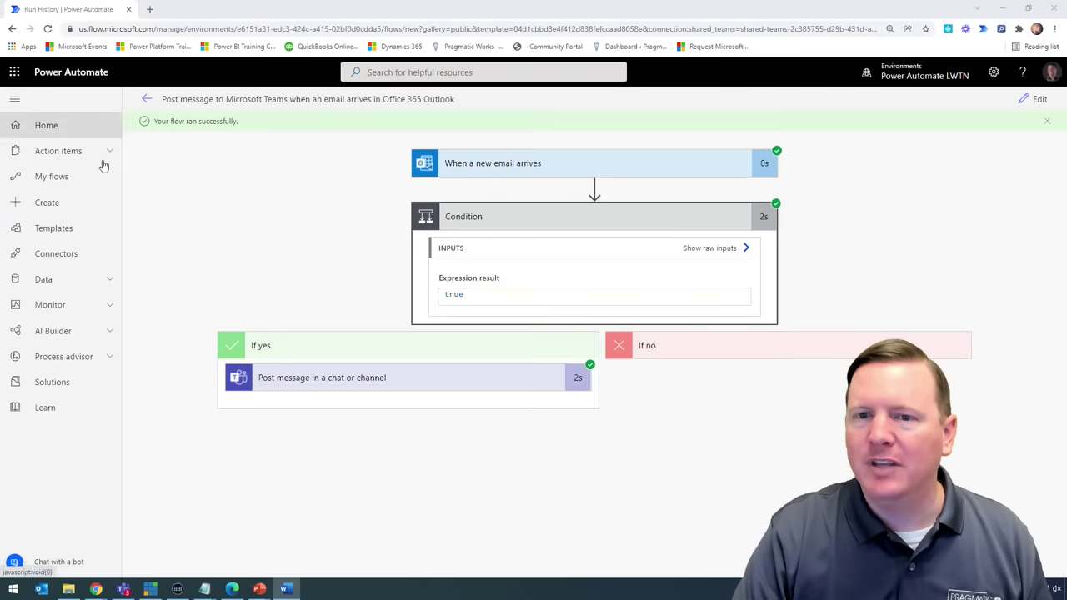
Go to the flow's details page, dismiss the ready notice, and review the succeeded run.
{"action": "left_click", "coordinate": [146, 99]}
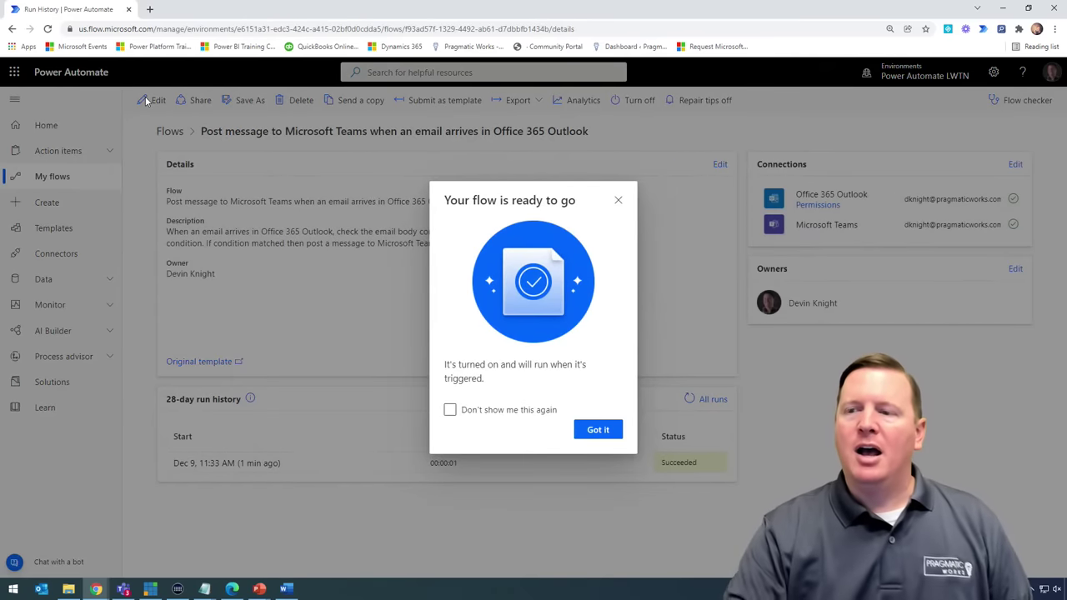
{"action": "left_click", "coordinate": [618, 202]}
{"action": "mouse_move", "coordinate": [152, 382]}
{"action": "left_mouse_down"}
{"action": "mouse_move", "coordinate": [530, 504]}
{"action": "mouse_move", "coordinate": [743, 518]}
{"action": "left_mouse_up"}
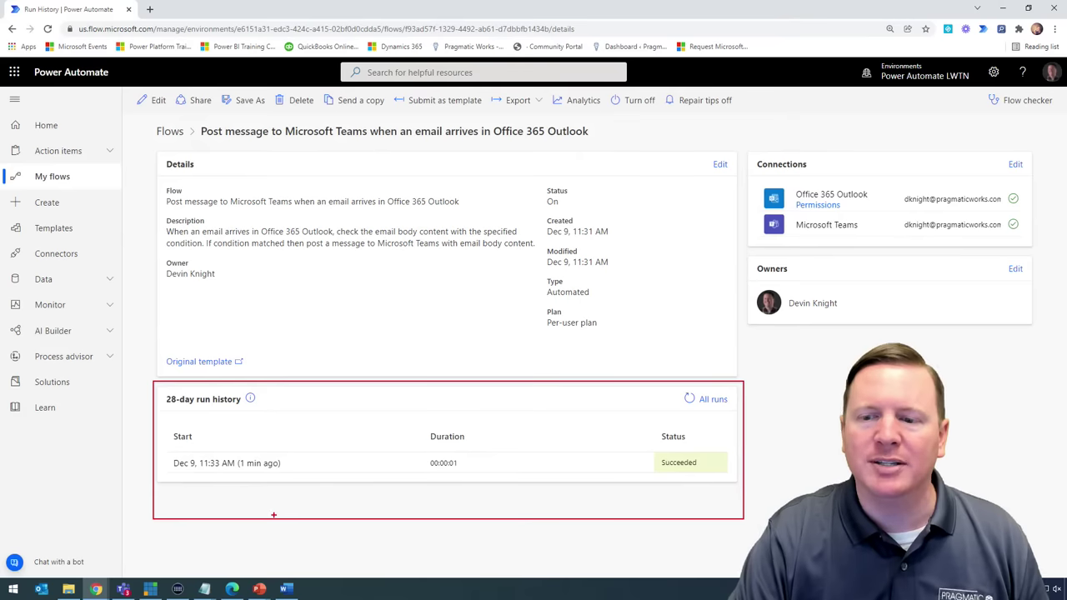
{"action": "key", "text": "Escape"}
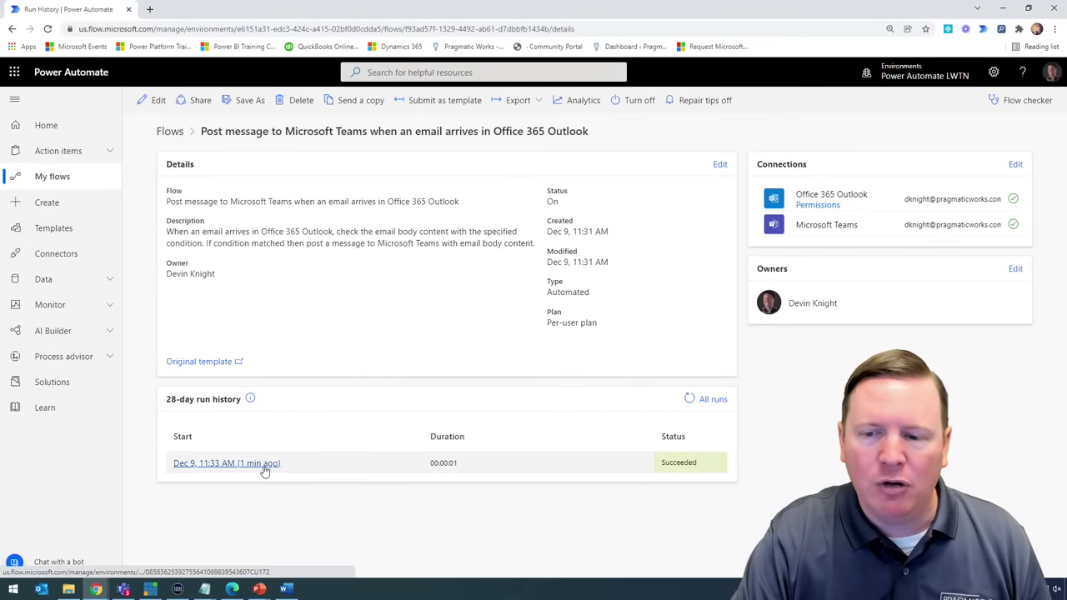
{"action": "left_click", "coordinate": [254, 470]}
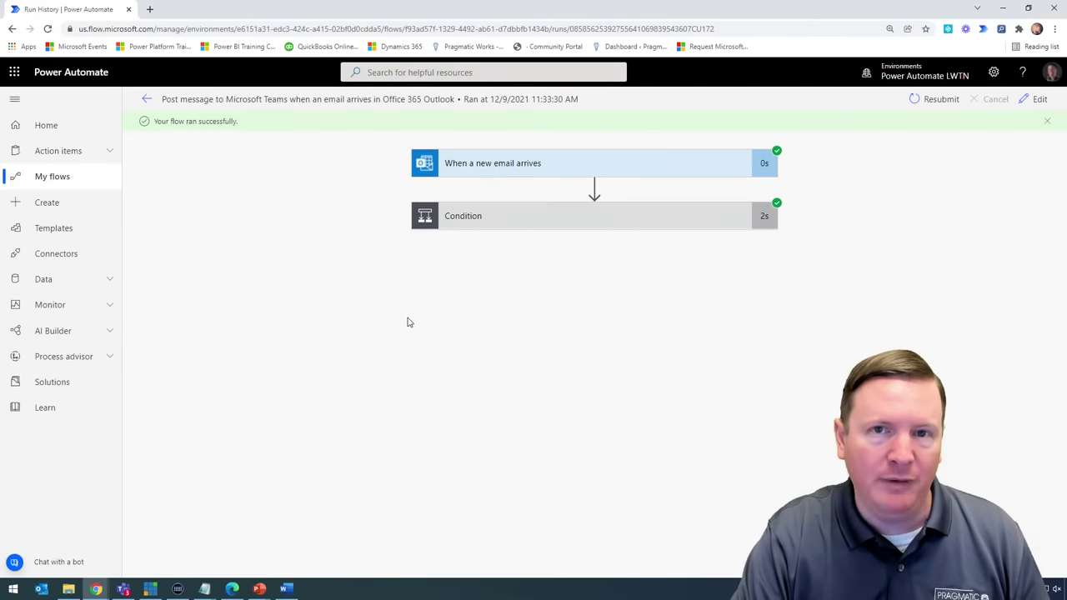
{"action": "left_click", "coordinate": [145, 99]}
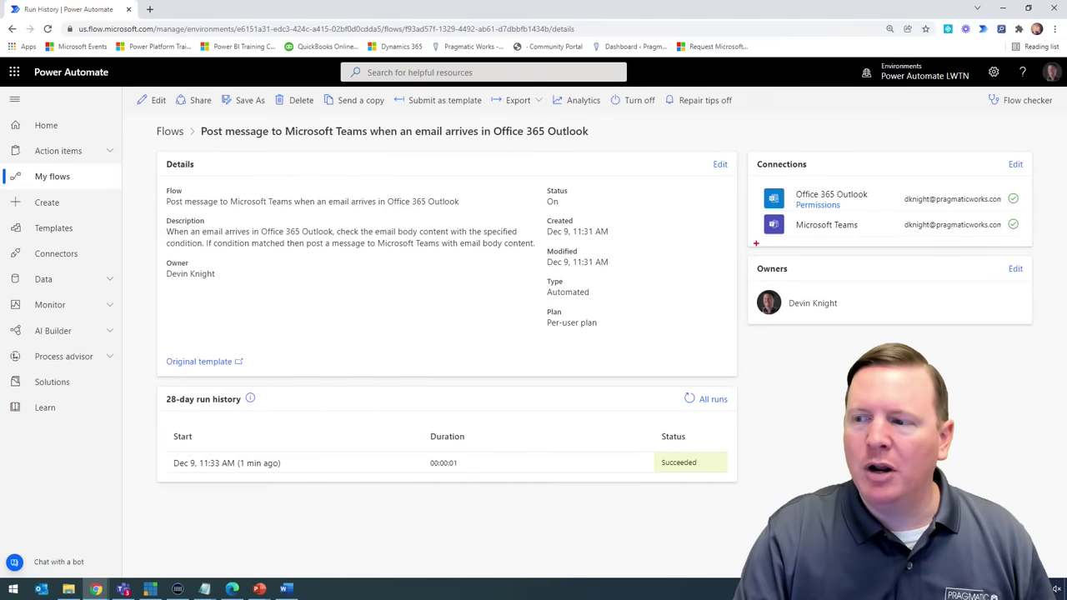
{"action": "mouse_move", "coordinate": [744, 246]}
{"action": "left_mouse_down"}
{"action": "mouse_move", "coordinate": [825, 309]}
{"action": "mouse_move", "coordinate": [969, 352]}
{"action": "mouse_move", "coordinate": [1047, 350]}
{"action": "left_mouse_up"}
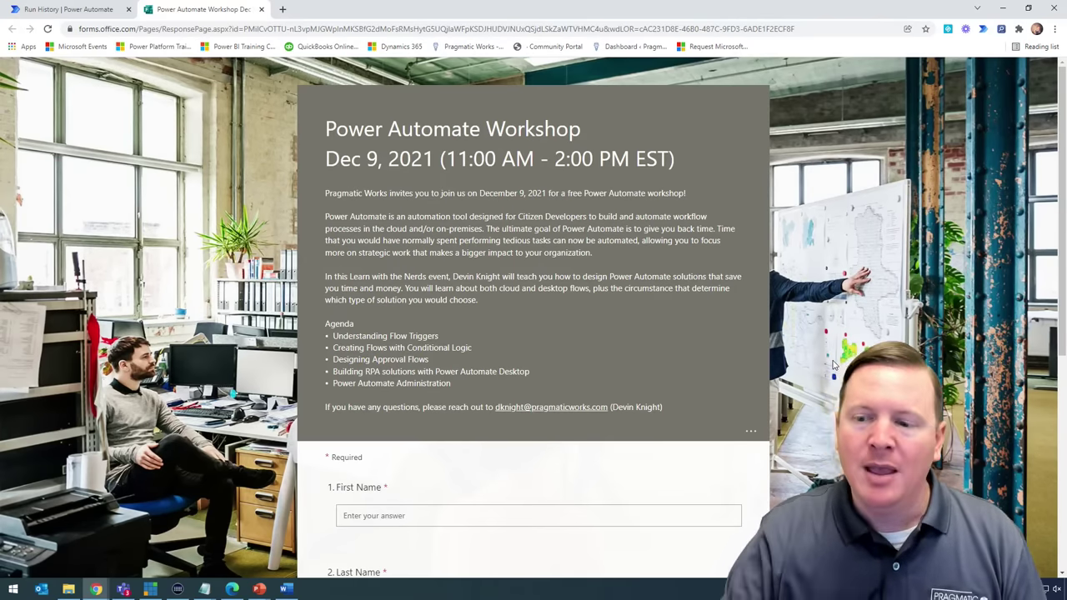
Scroll through the workshop registration form, then return to the 'Run History | Power Automate' tab.
{"action": "scroll", "coordinate": [635, 360], "scroll_direction": "down", "scroll_amount": 3}
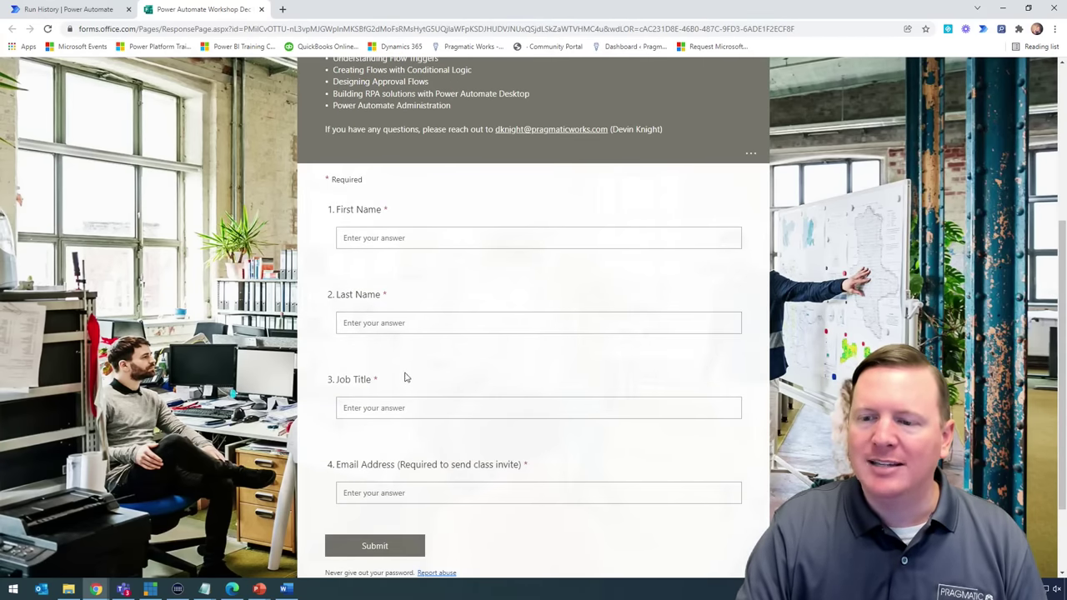
{"action": "scroll", "coordinate": [428, 457], "scroll_direction": "down", "scroll_amount": 1}
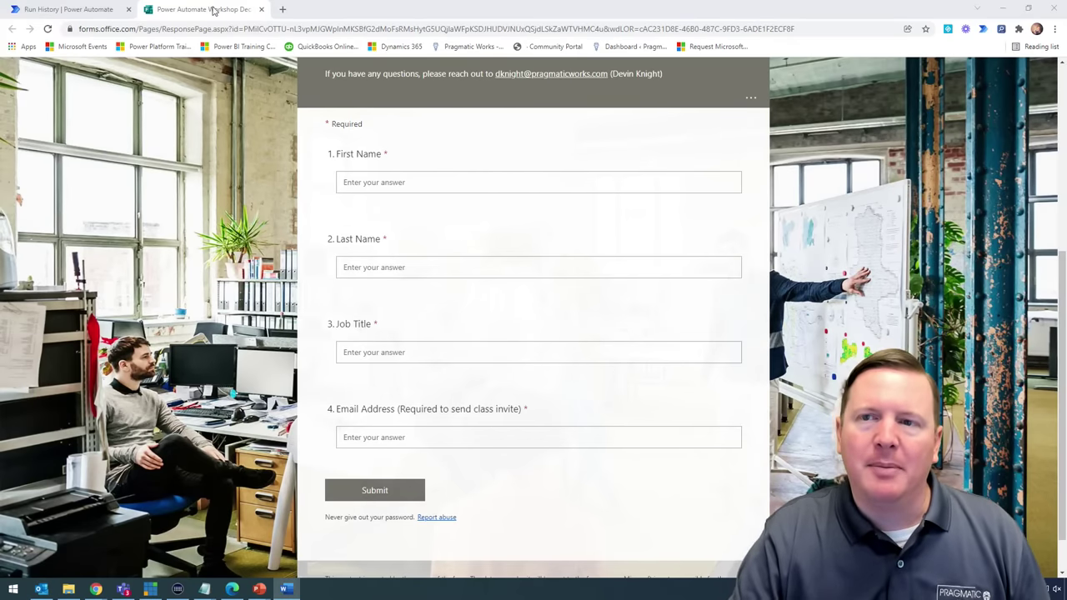
{"action": "scroll", "coordinate": [202, 114], "scroll_direction": "up", "scroll_amount": 2}
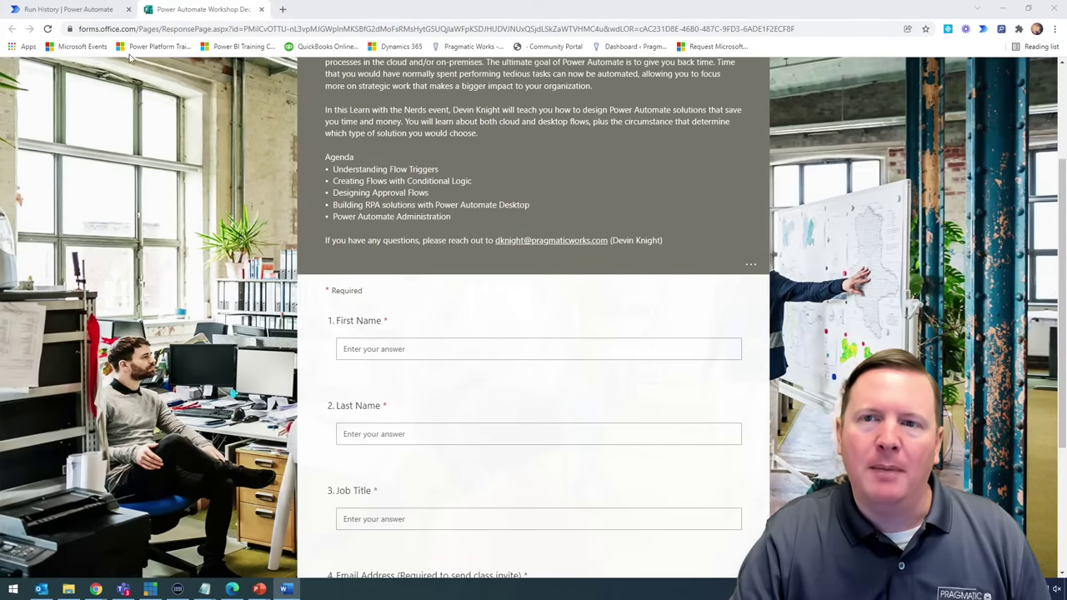
{"action": "left_click", "coordinate": [74, 12]}
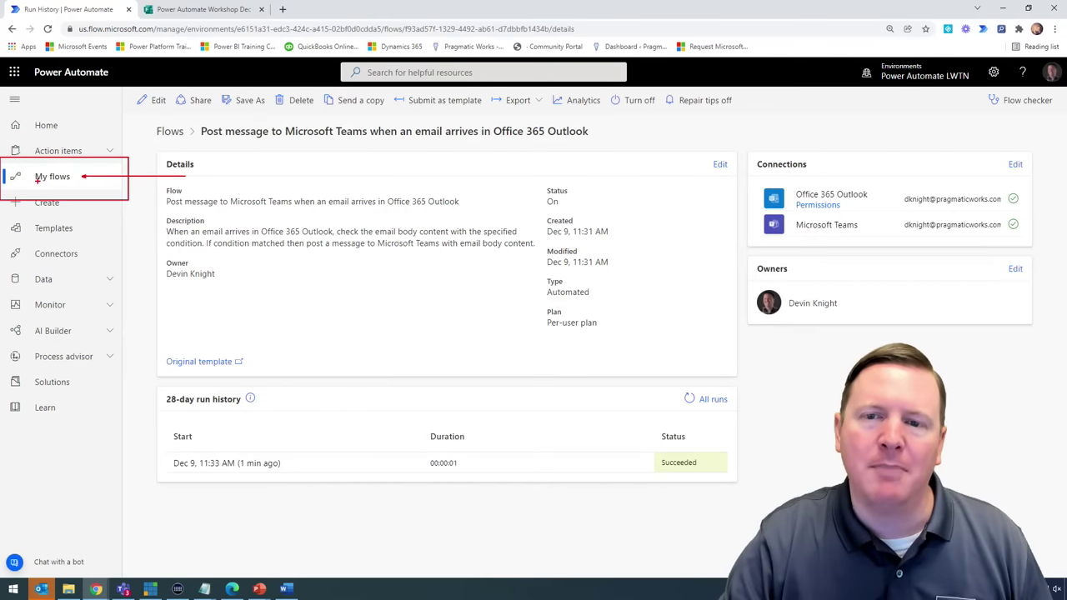
{"action": "left_click", "coordinate": [65, 177]}
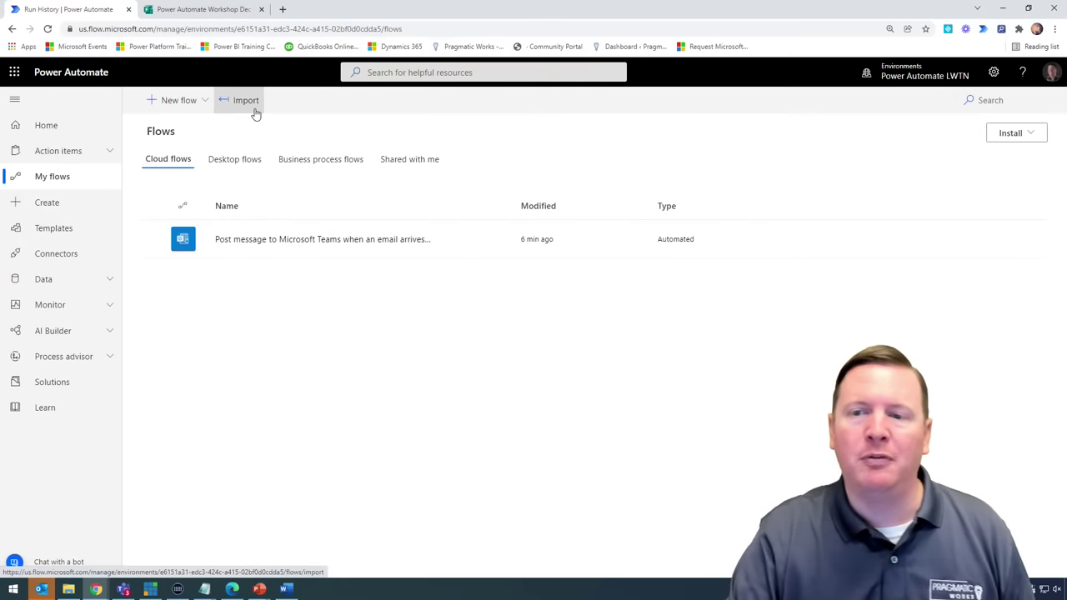
{"action": "left_click", "coordinate": [156, 239]}
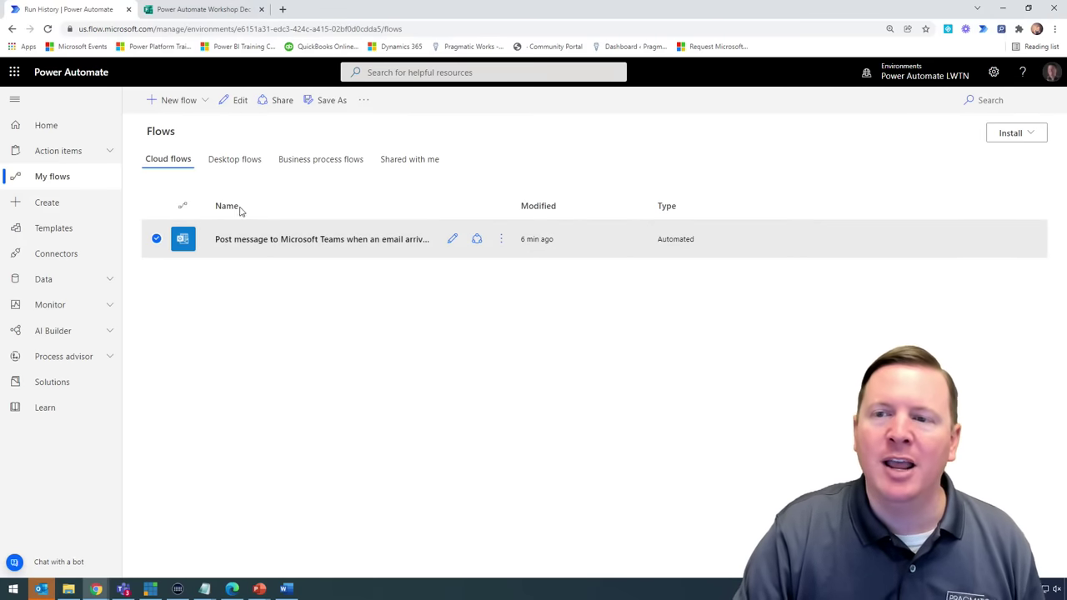
{"action": "left_click", "coordinate": [364, 101]}
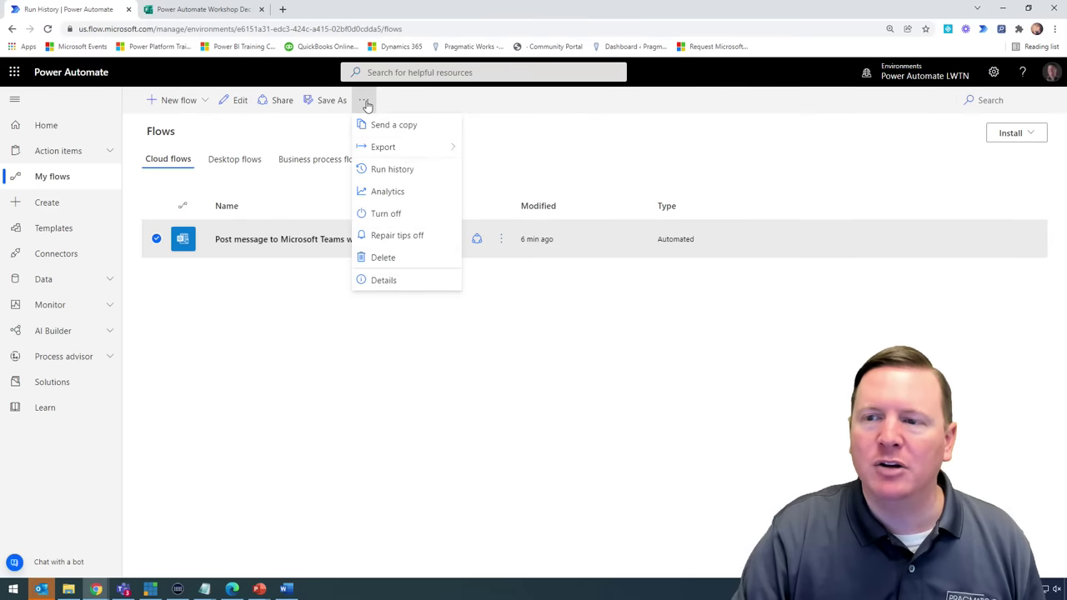
{"action": "mouse_move", "coordinate": [412, 159]}
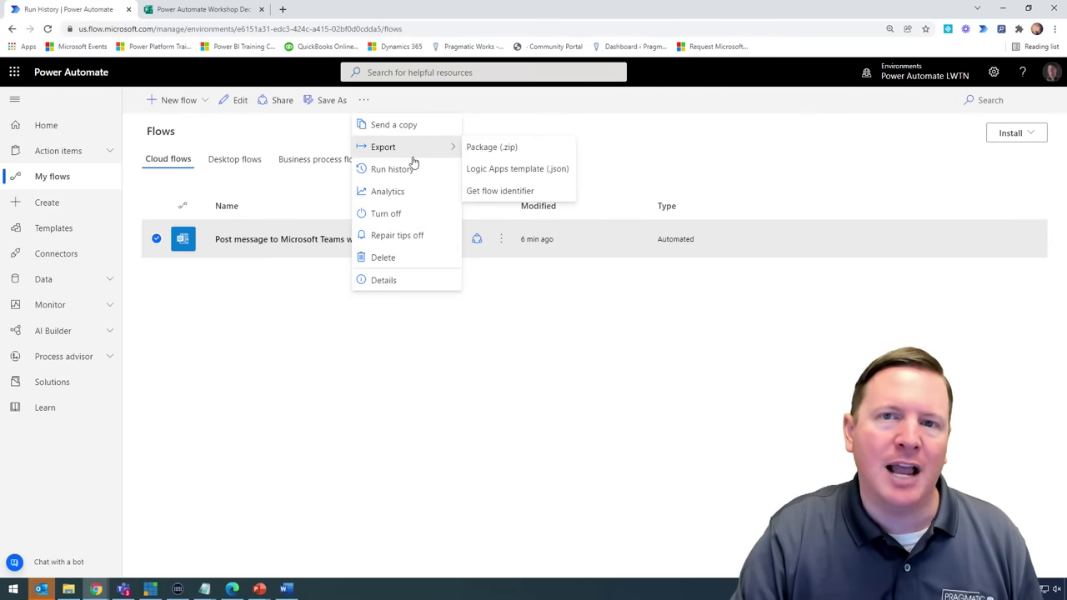
{"action": "left_click", "coordinate": [433, 104]}
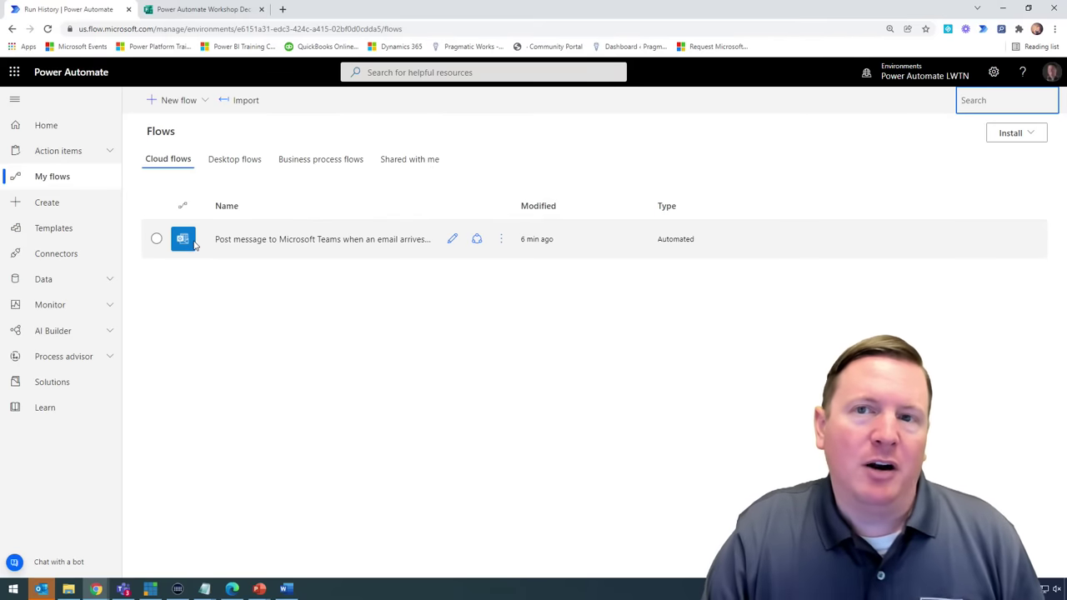
Open the New flow dropdown on the My flows toolbar.
{"action": "left_click", "coordinate": [206, 101]}
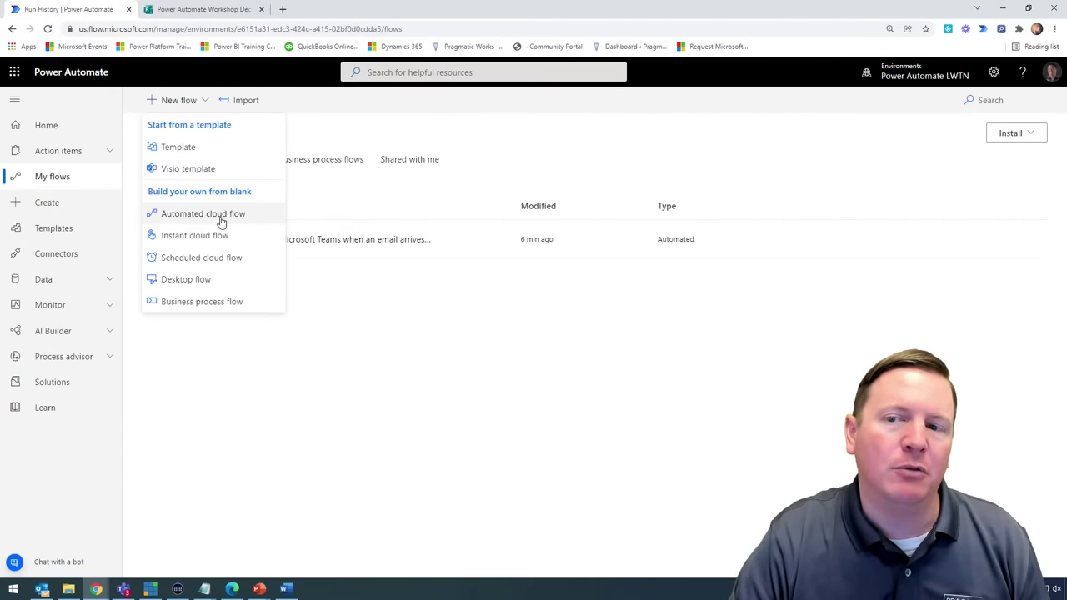
Create automated flow 'Send MS Form Registration Information' with the Forms 'When a new response is submitted' trigger.
{"action": "left_click", "coordinate": [218, 215]}
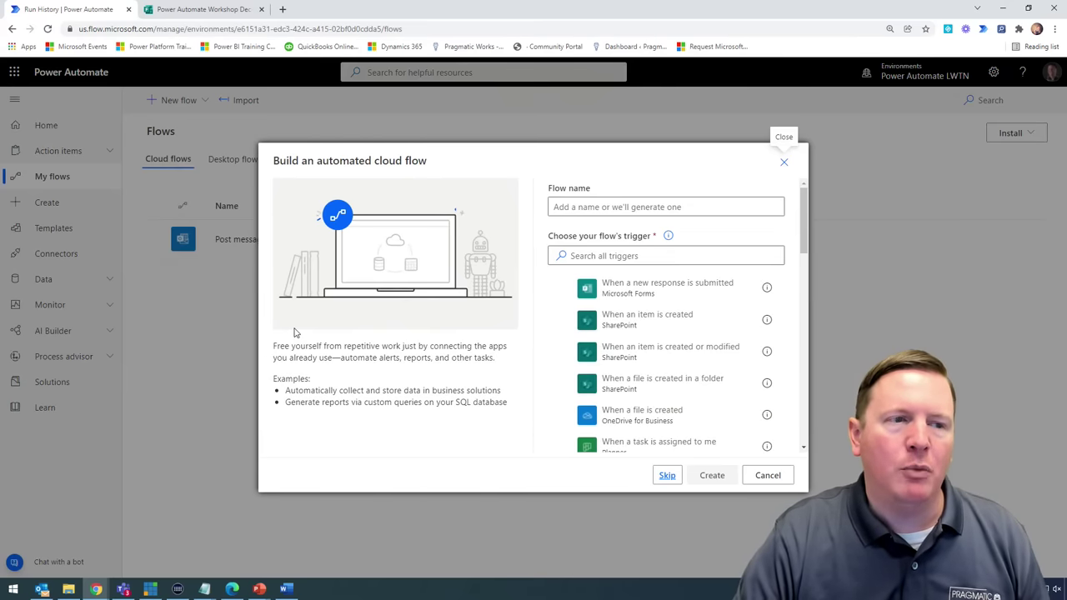
{"action": "left_click", "coordinate": [562, 210]}
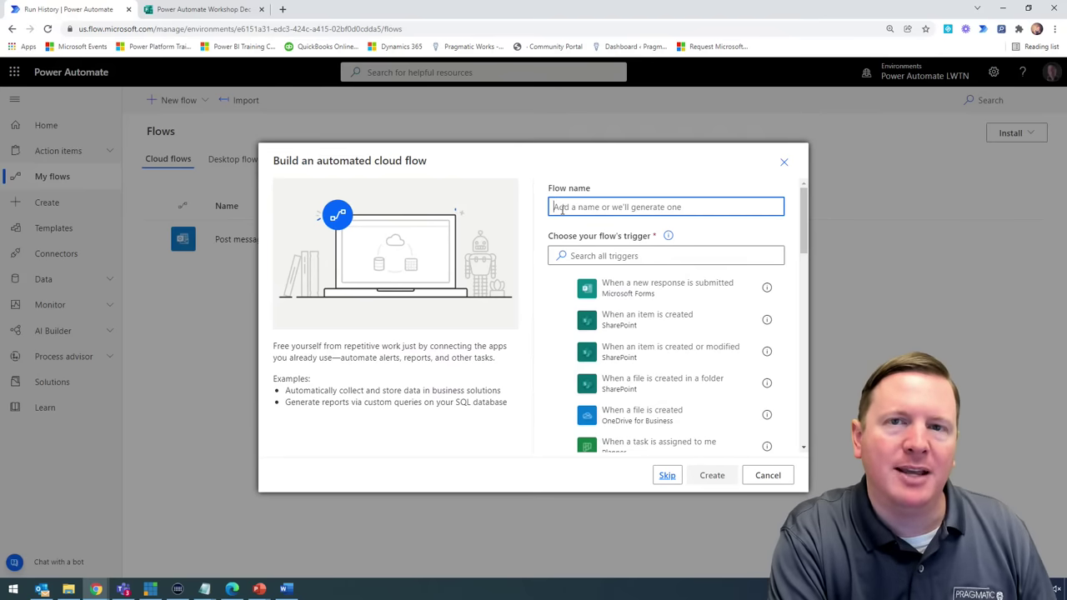
{"action": "type", "text": "Send MS Form "}
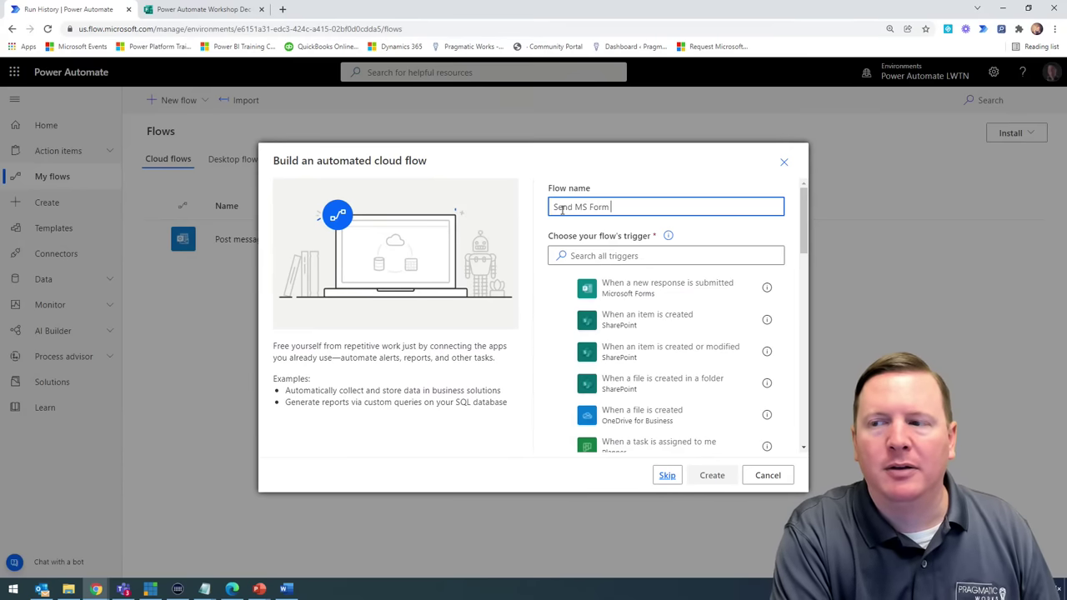
{"action": "type", "text": "Registrati"}
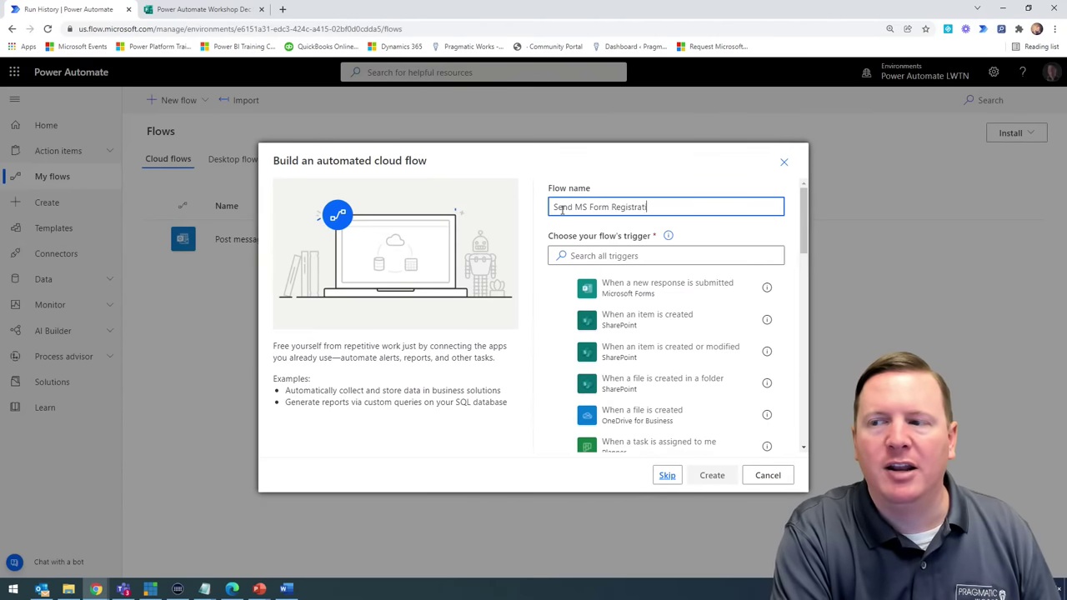
{"action": "type", "text": "on (Information"}
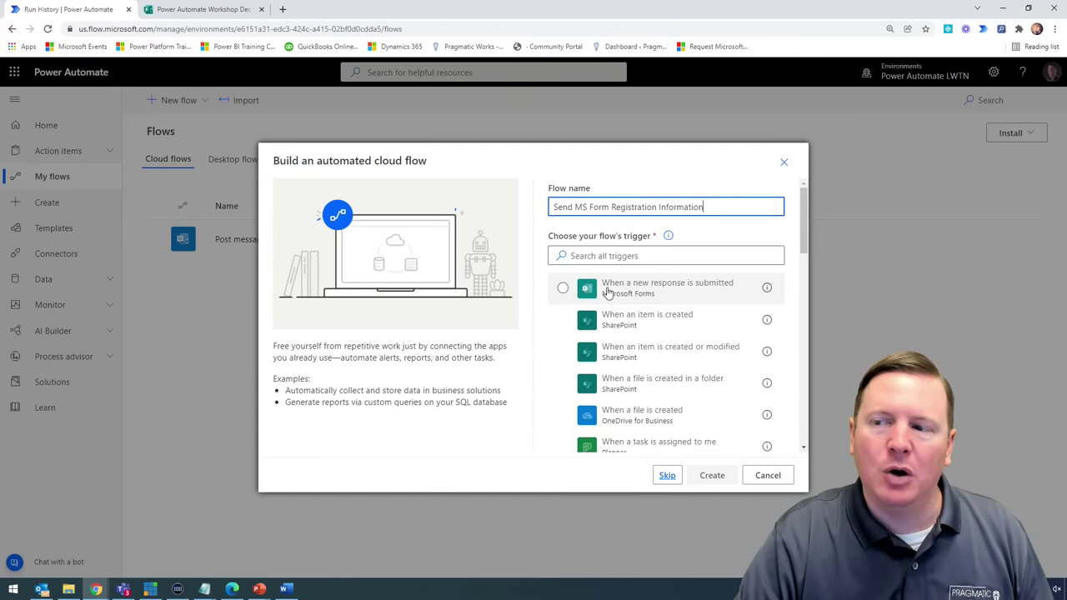
{"action": "left_click", "coordinate": [606, 290]}
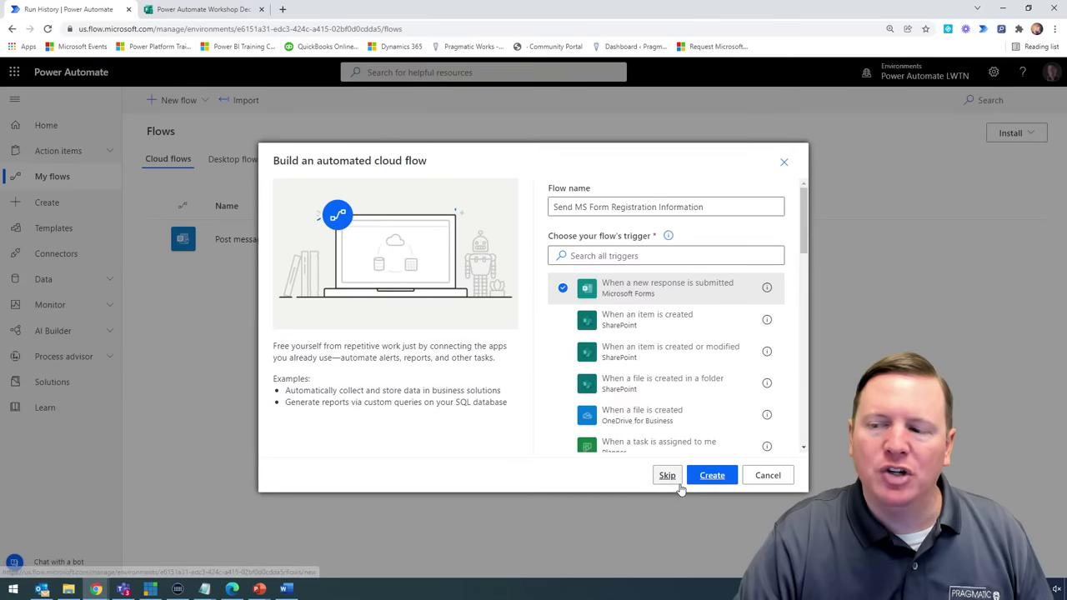
{"action": "left_click_drag", "start_coordinate": [684, 459], "coordinate": [639, 495]}
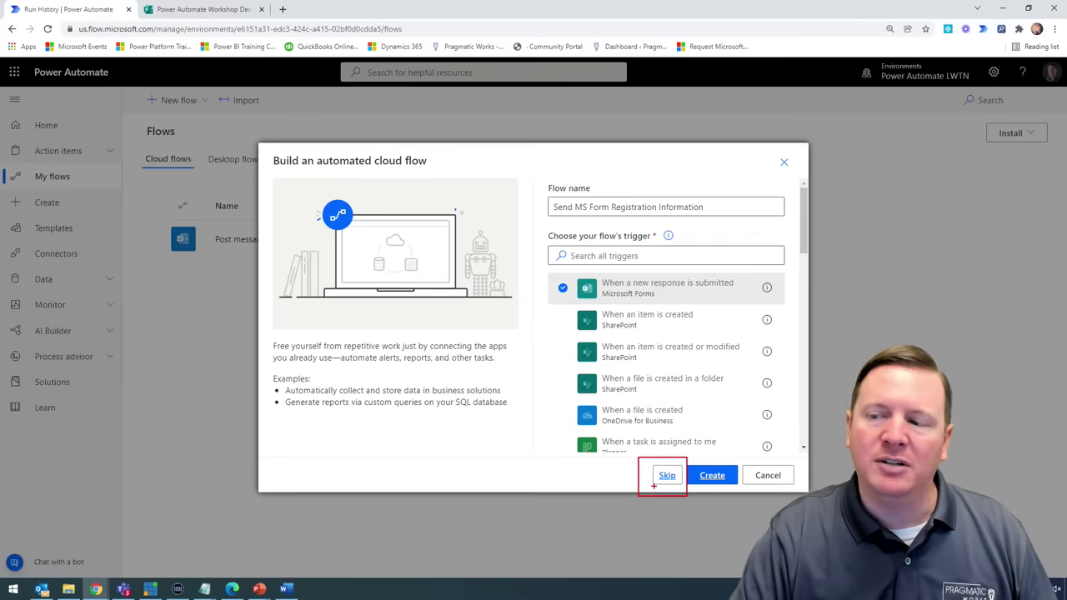
{"action": "left_click", "coordinate": [600, 206]}
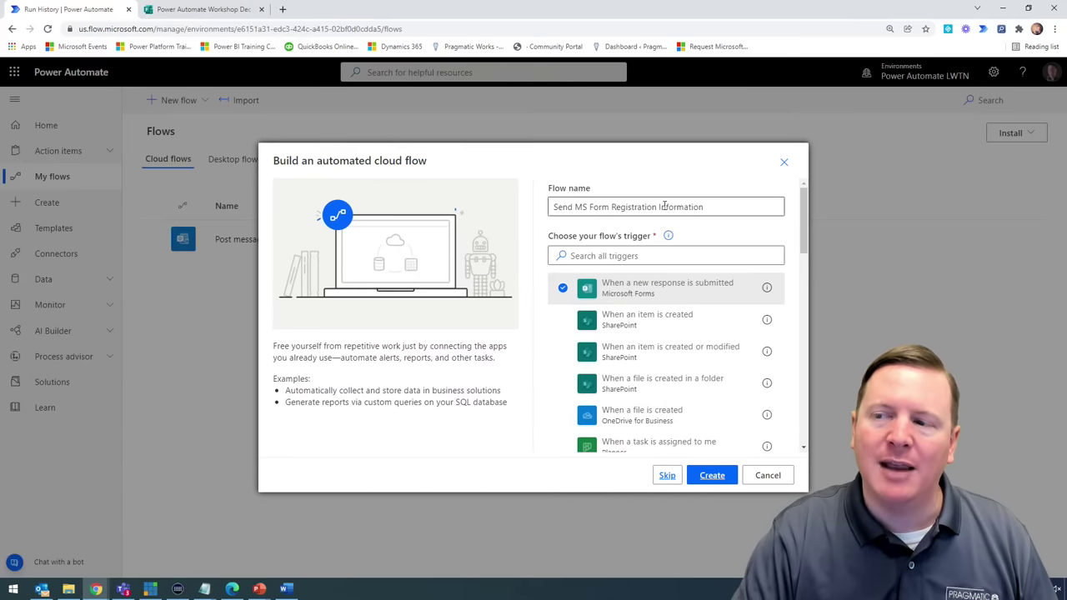
{"action": "left_click", "coordinate": [638, 304]}
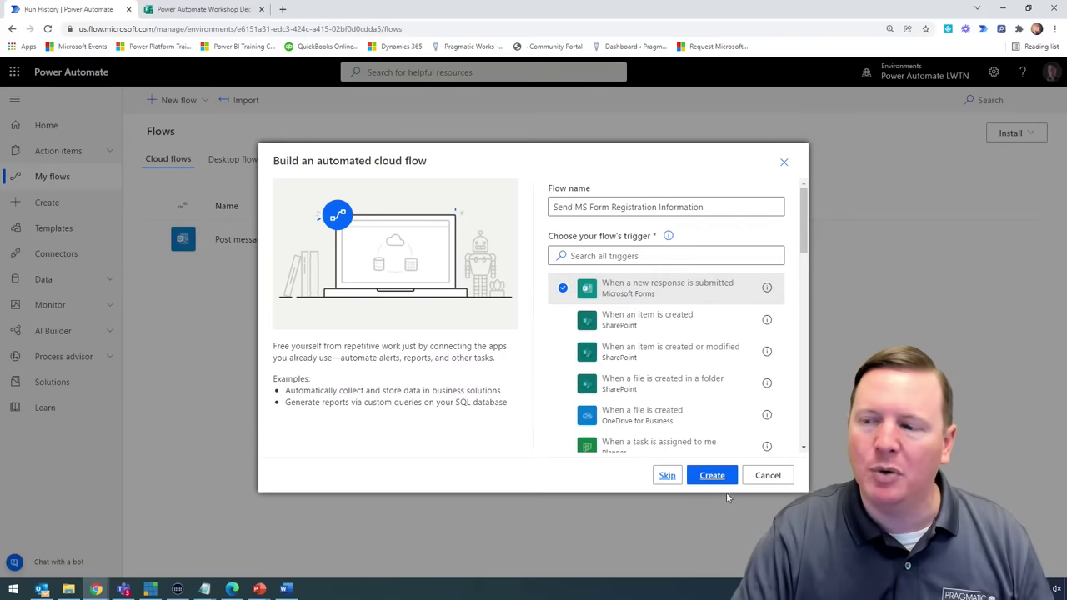
{"action": "left_click", "coordinate": [707, 477]}
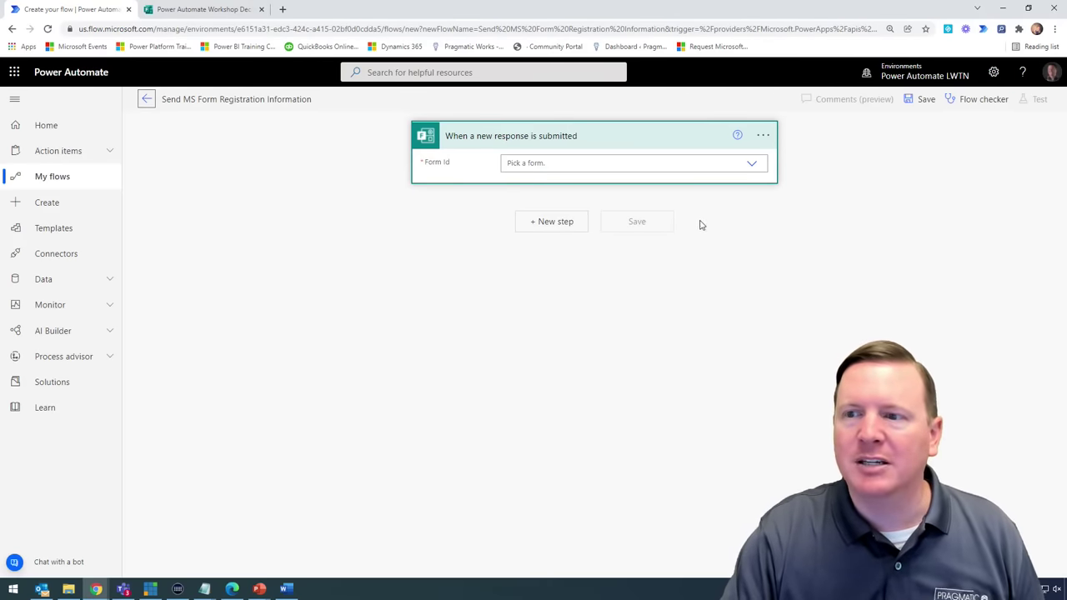
Browse the trigger's Form Id list and pick the Power Automate Workshop Dec 9, 2021 form.
{"action": "left_click", "coordinate": [754, 165]}
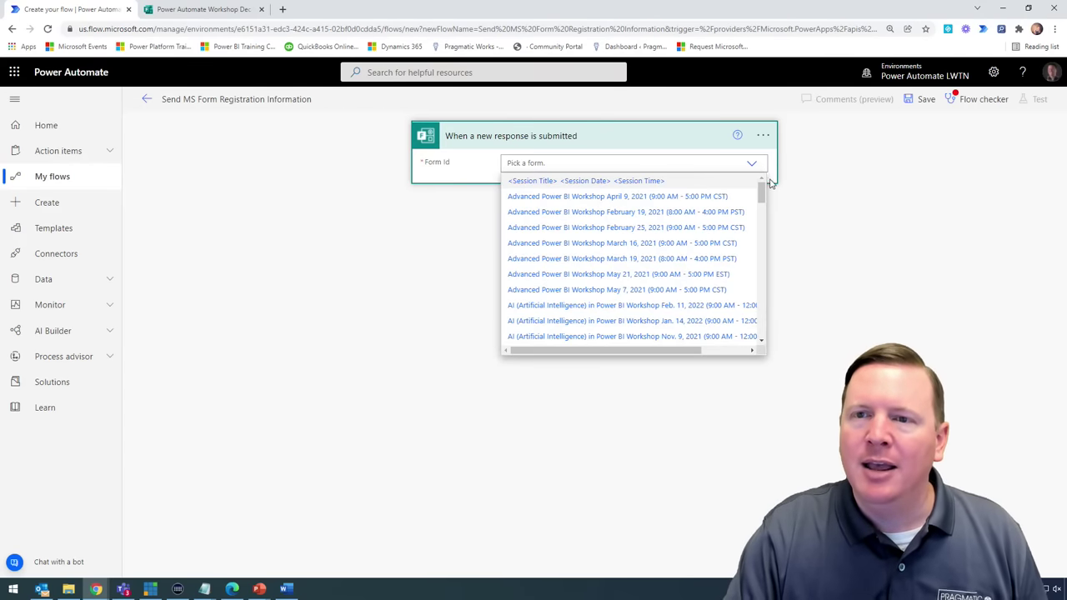
{"action": "left_click_drag", "start_coordinate": [761, 190], "coordinate": [762, 286]}
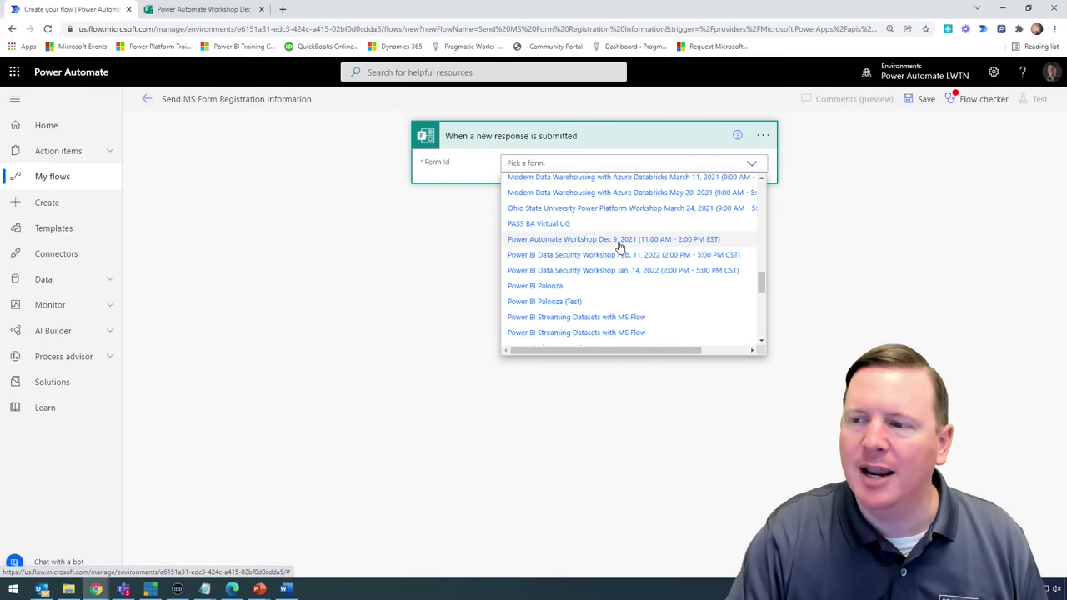
{"action": "left_click", "coordinate": [618, 242]}
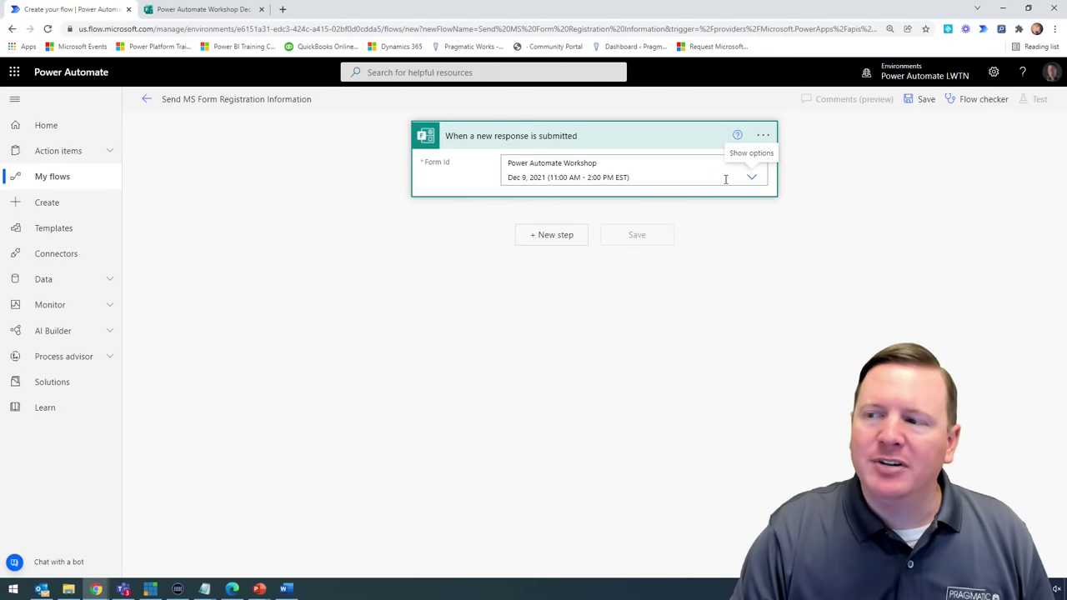
Review the available forms again, then bring up the workshop registration form tab.
{"action": "left_click", "coordinate": [756, 182]}
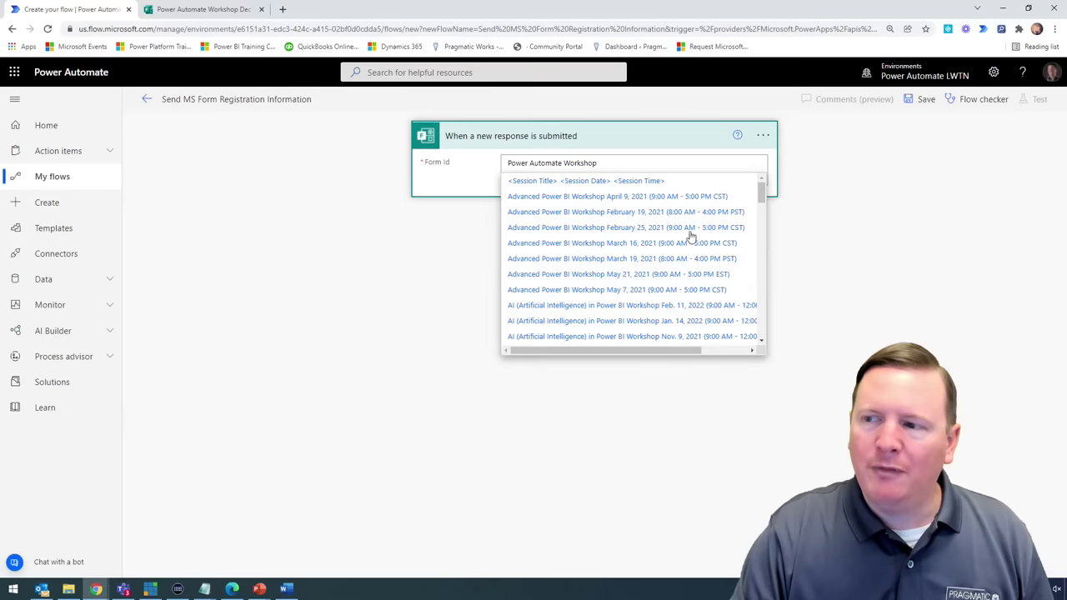
{"action": "left_click_drag", "start_coordinate": [762, 200], "coordinate": [761, 339]}
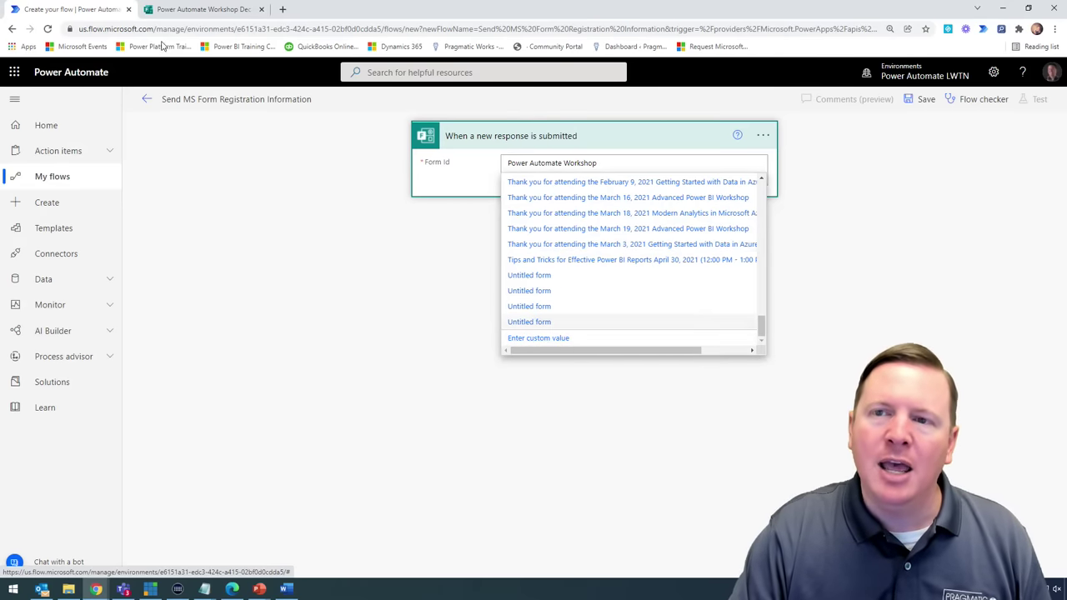
{"action": "left_click", "coordinate": [192, 15]}
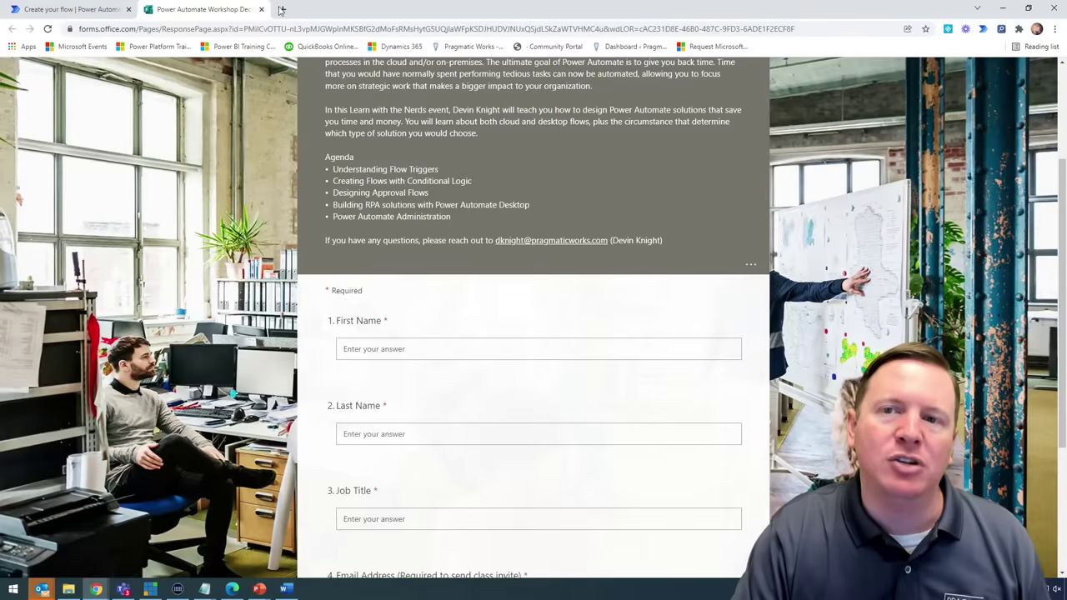
Return to the flow designer with the Dec 9, 2021 workshop form still selected.
{"action": "left_click", "coordinate": [71, 10]}
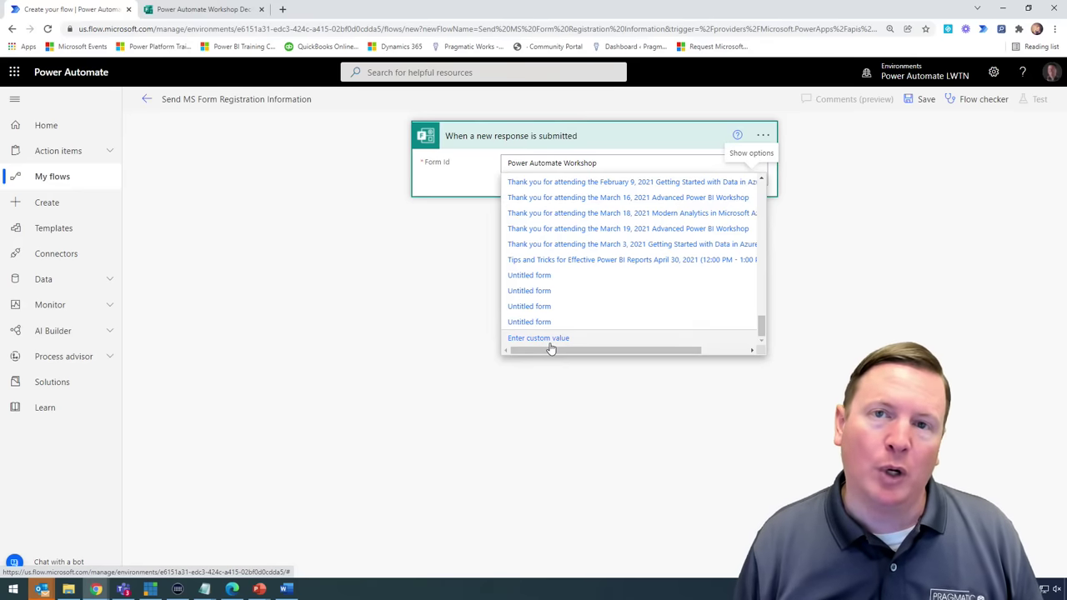
{"action": "left_click", "coordinate": [399, 263]}
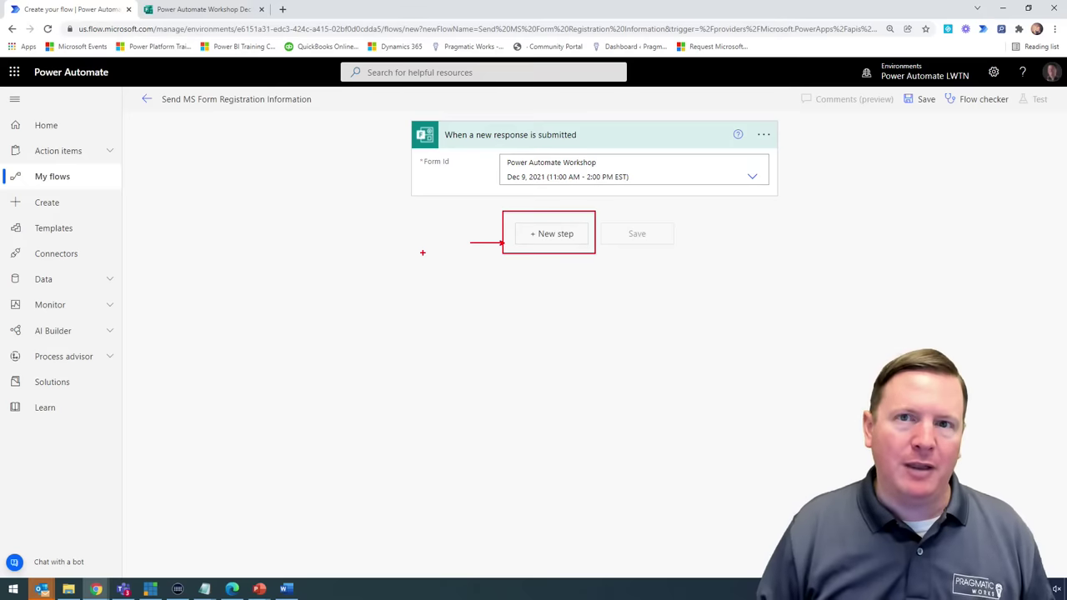
Add a new step below the Forms new-response trigger.
{"action": "left_click", "coordinate": [554, 238]}
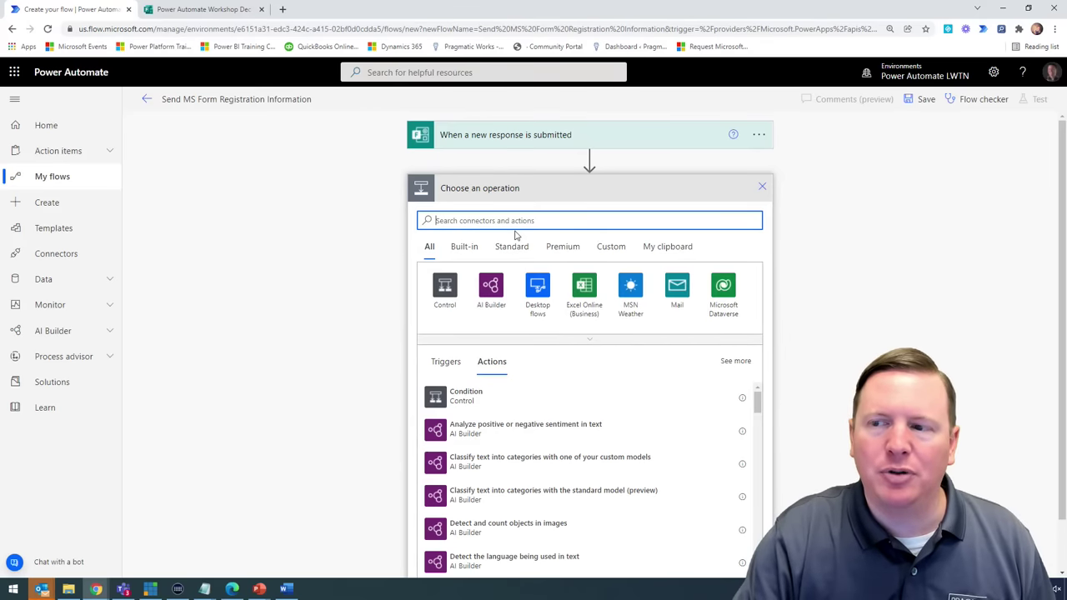
Search 'form' and add the Microsoft Forms Get response details action below the trigger.
{"action": "type", "text": "form"}
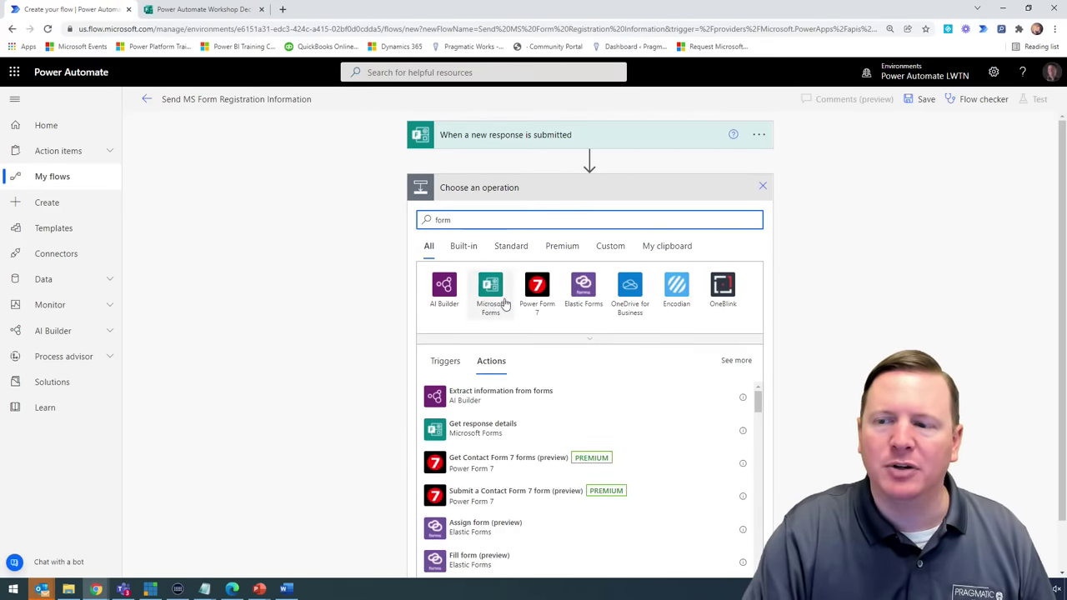
{"action": "left_click", "coordinate": [492, 290]}
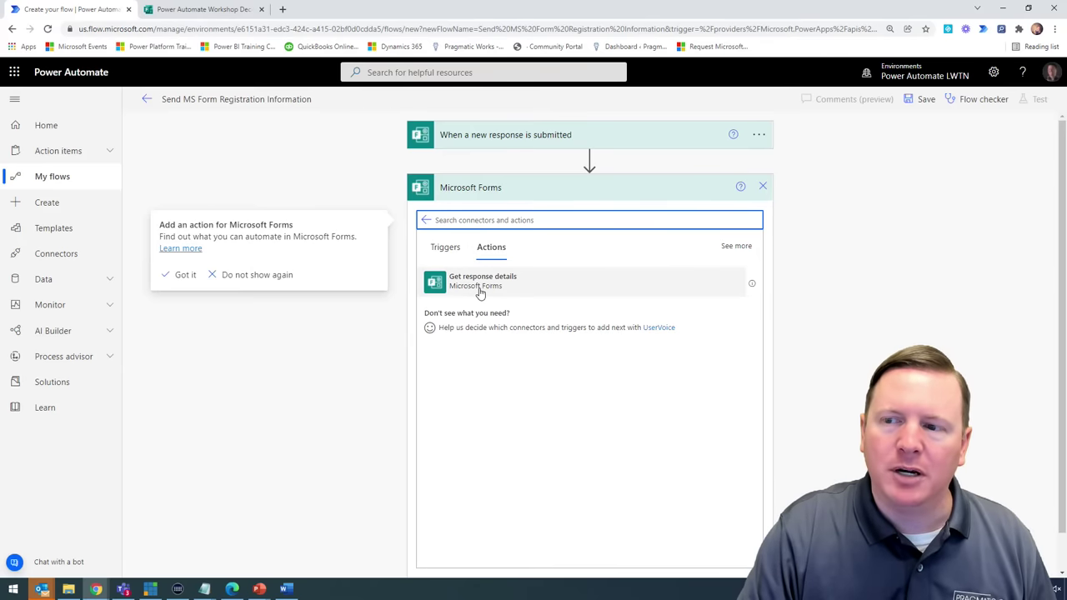
{"action": "left_click", "coordinate": [426, 220]}
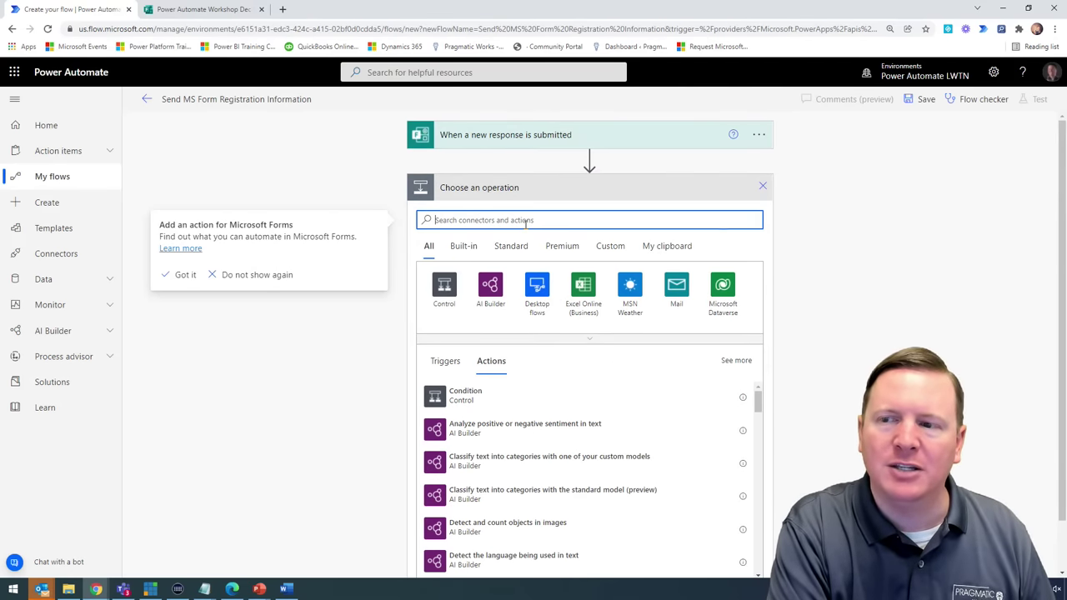
{"action": "type", "text": "form"}
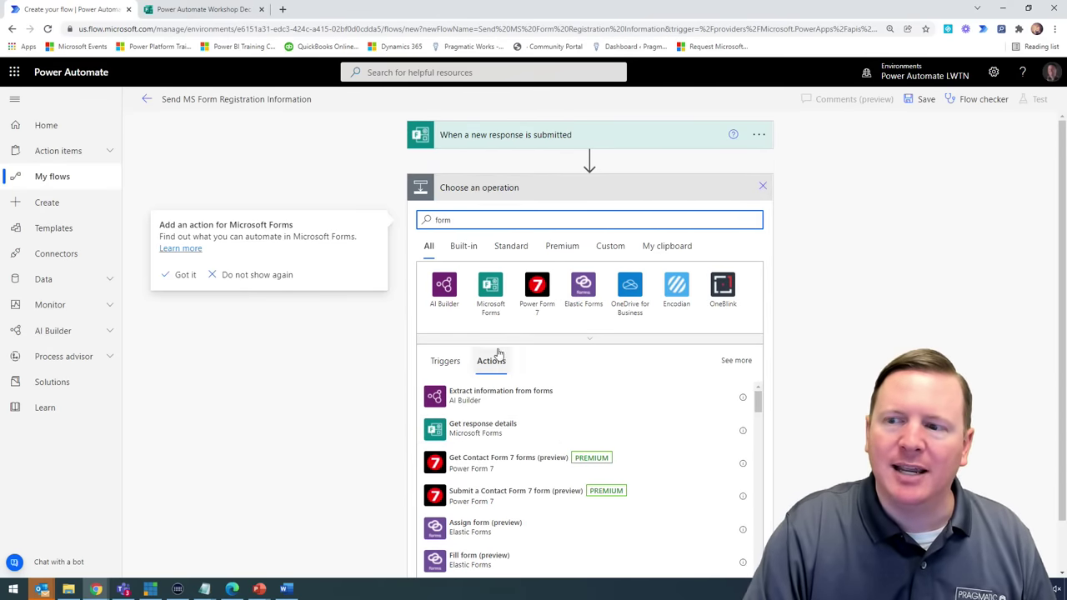
{"action": "left_click", "coordinate": [490, 291]}
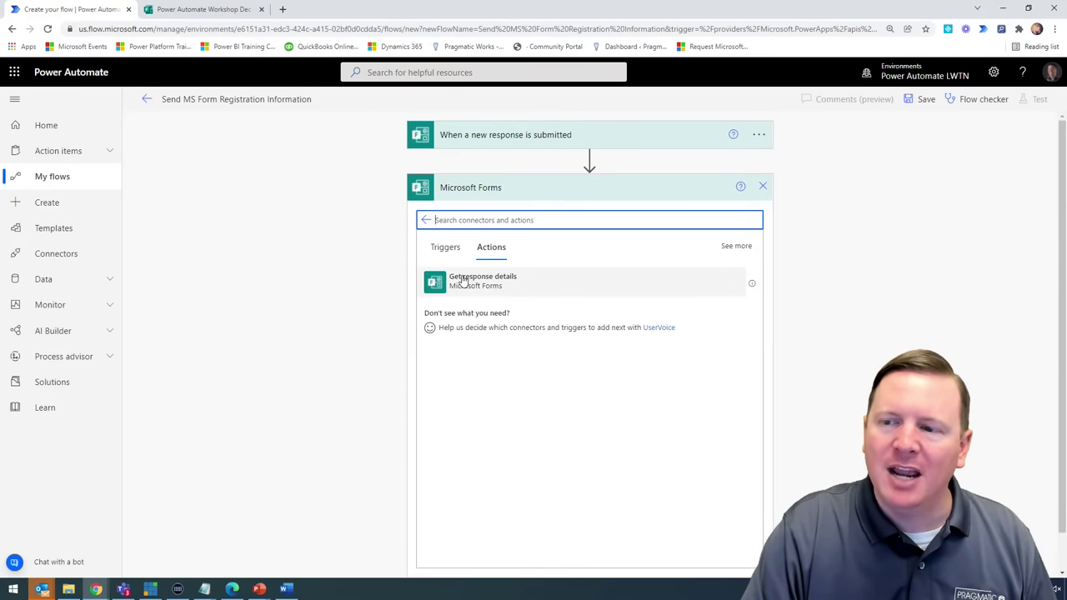
{"action": "left_click", "coordinate": [522, 291]}
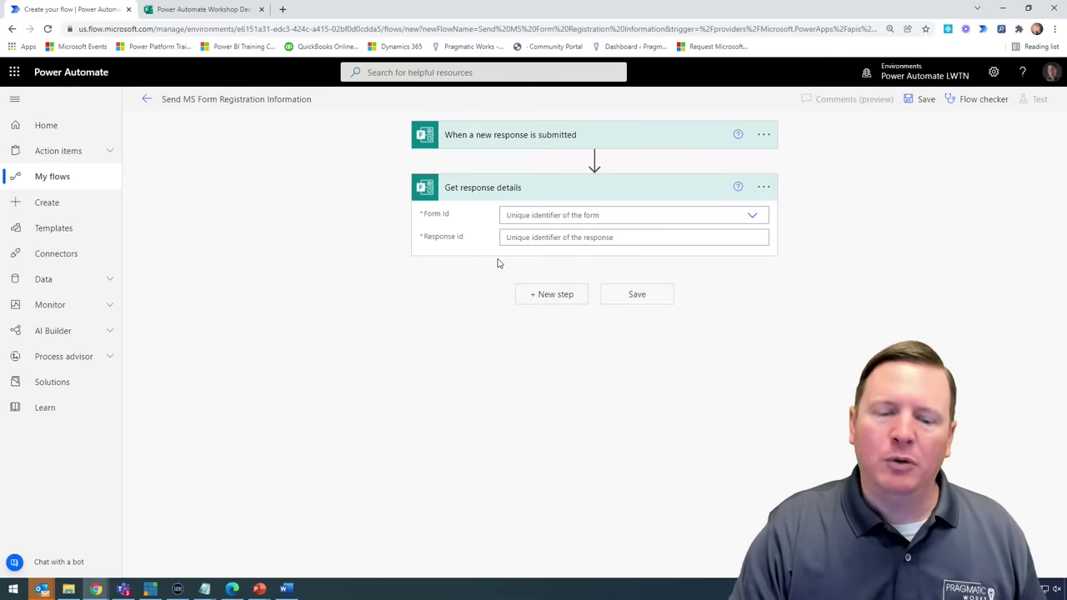
{"action": "mouse_move", "coordinate": [410, 202]}
{"action": "left_mouse_down"}
{"action": "mouse_move", "coordinate": [691, 241]}
{"action": "mouse_move", "coordinate": [781, 226]}
{"action": "left_mouse_up"}
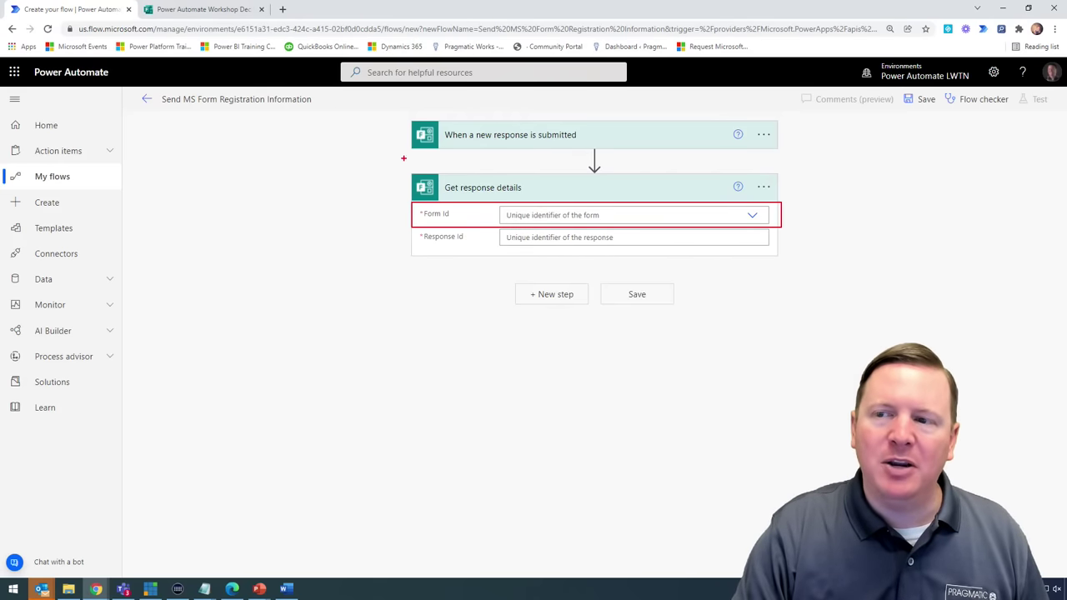
{"action": "mouse_move", "coordinate": [410, 136]}
{"action": "left_mouse_down"}
{"action": "mouse_move", "coordinate": [395, 137]}
{"action": "mouse_move", "coordinate": [389, 185]}
{"action": "mouse_move", "coordinate": [407, 194]}
{"action": "left_mouse_up"}
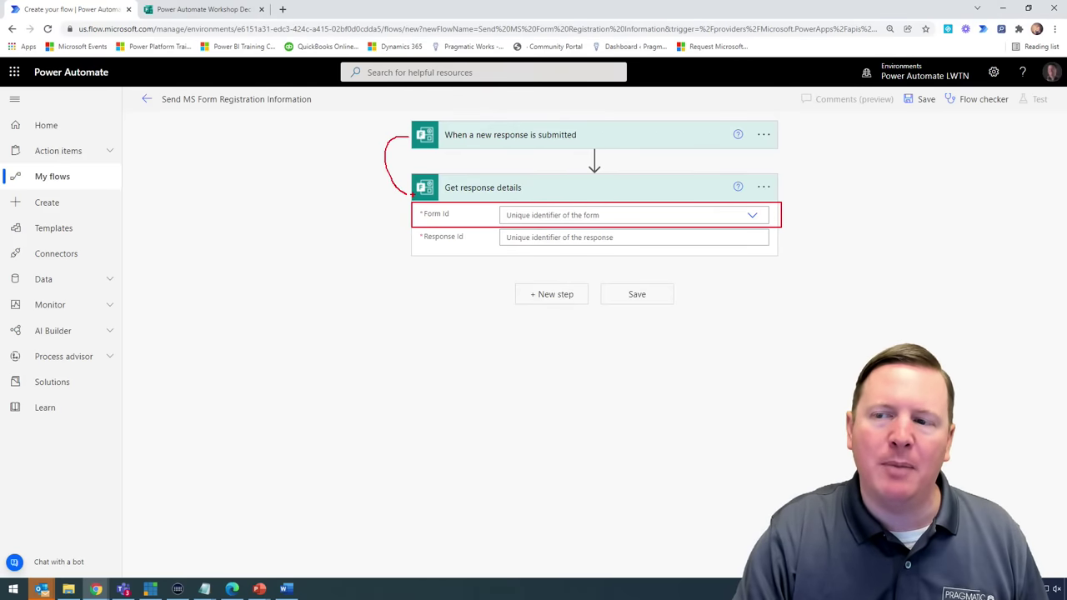
{"action": "left_click_drag", "start_coordinate": [411, 203], "coordinate": [400, 188]}
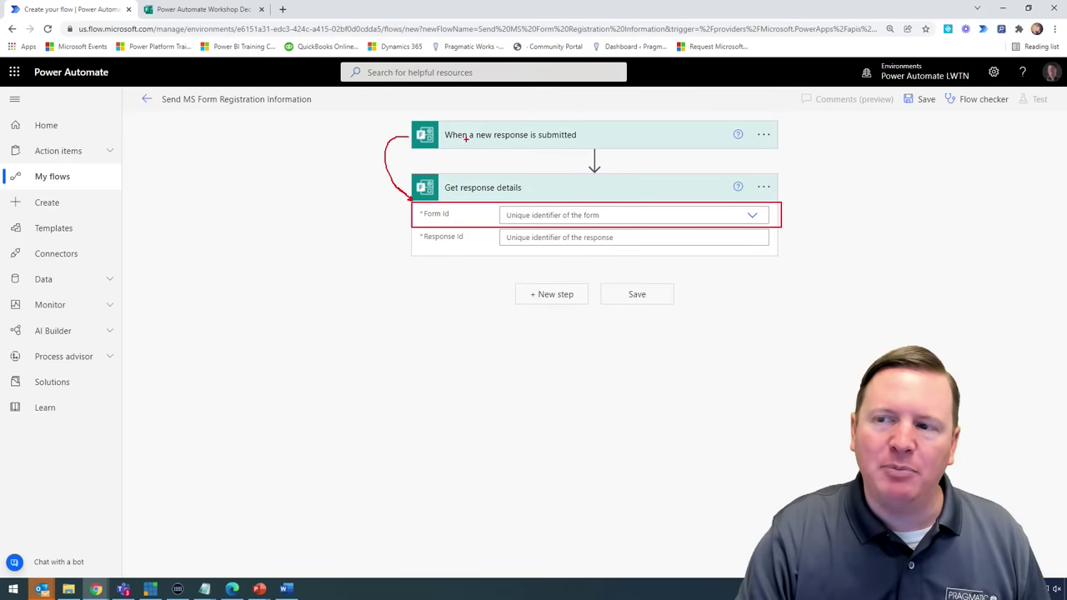
{"action": "mouse_move", "coordinate": [408, 116]}
{"action": "left_mouse_down"}
{"action": "mouse_move", "coordinate": [447, 137]}
{"action": "mouse_move", "coordinate": [764, 188]}
{"action": "mouse_move", "coordinate": [783, 157]}
{"action": "left_mouse_up"}
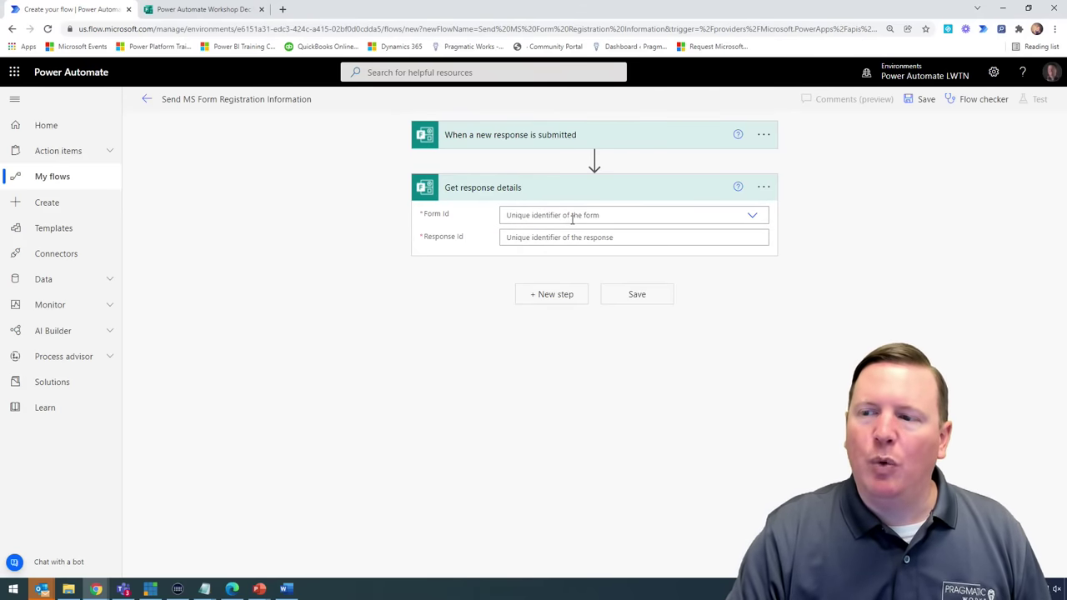
Set Get response details Form Id to Power Automate Workshop Dec 9, 2021.
{"action": "left_click", "coordinate": [536, 215]}
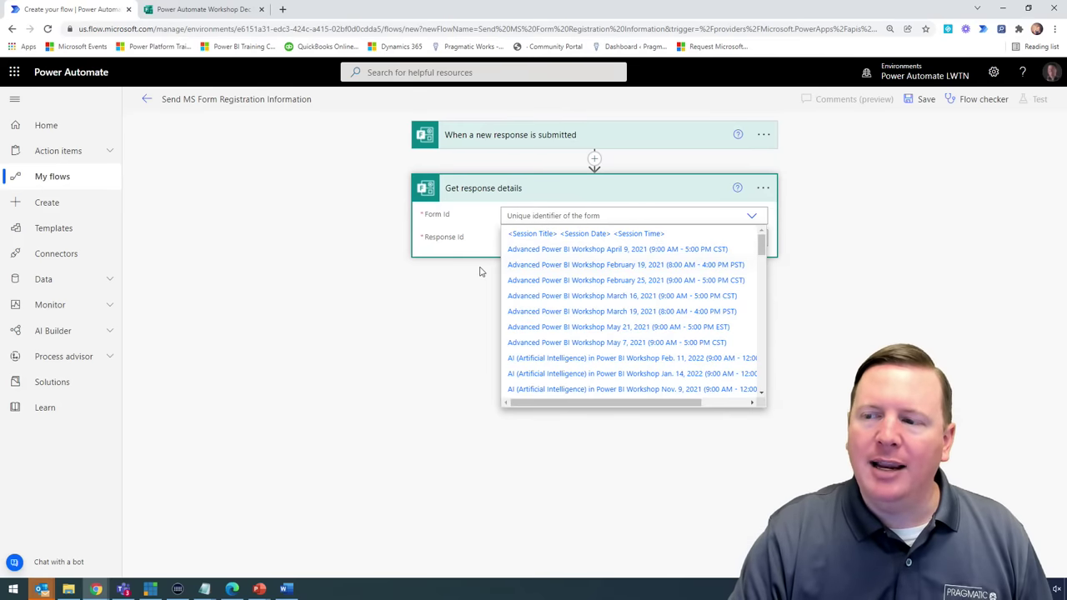
{"action": "left_click_drag", "start_coordinate": [760, 246], "coordinate": [761, 240]}
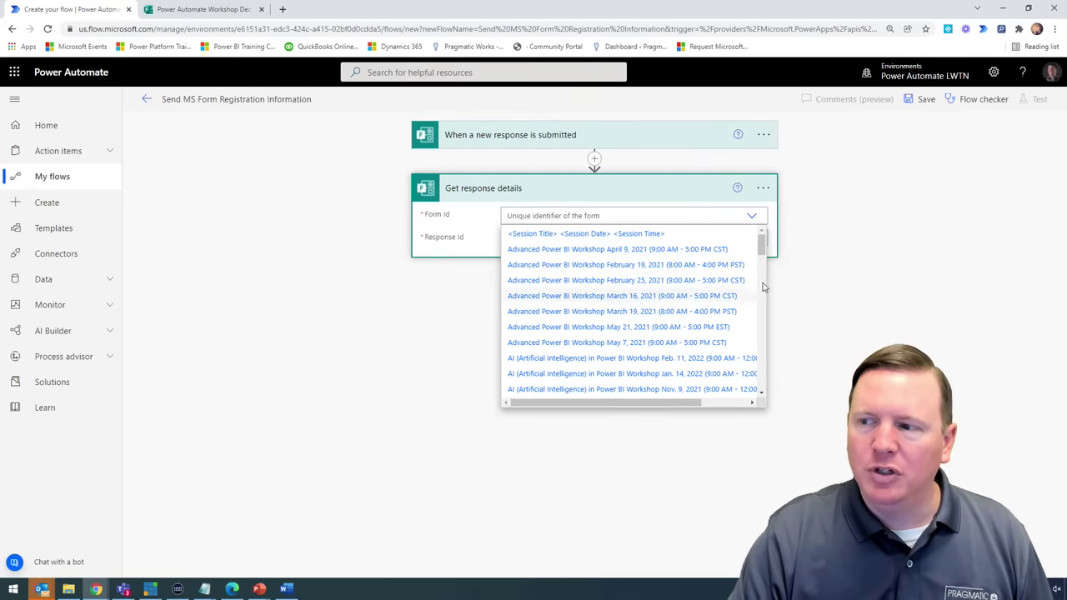
{"action": "left_click", "coordinate": [771, 218]}
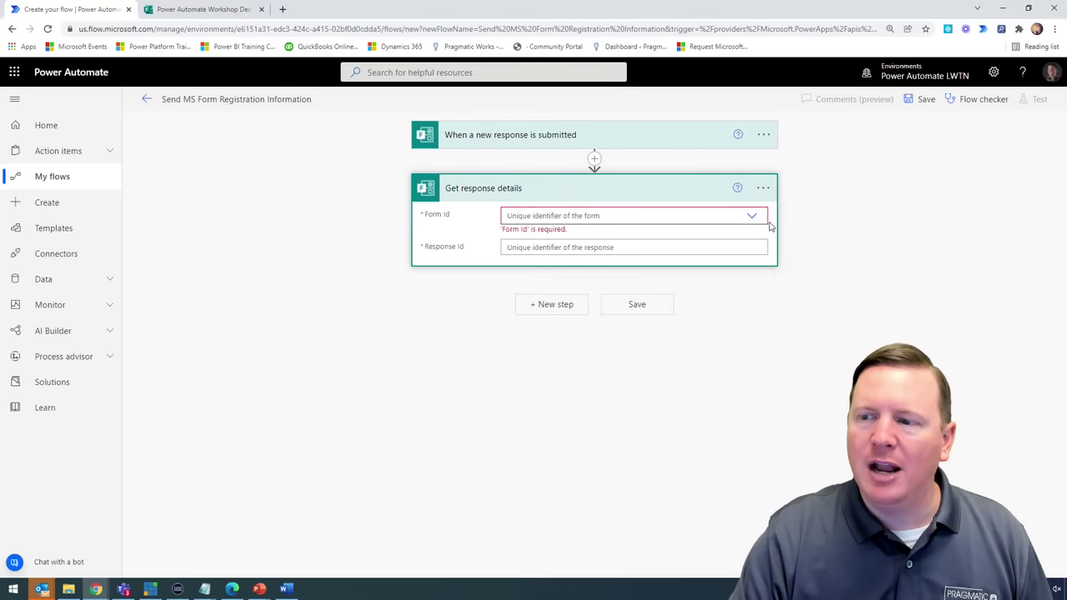
{"action": "left_click", "coordinate": [564, 249]}
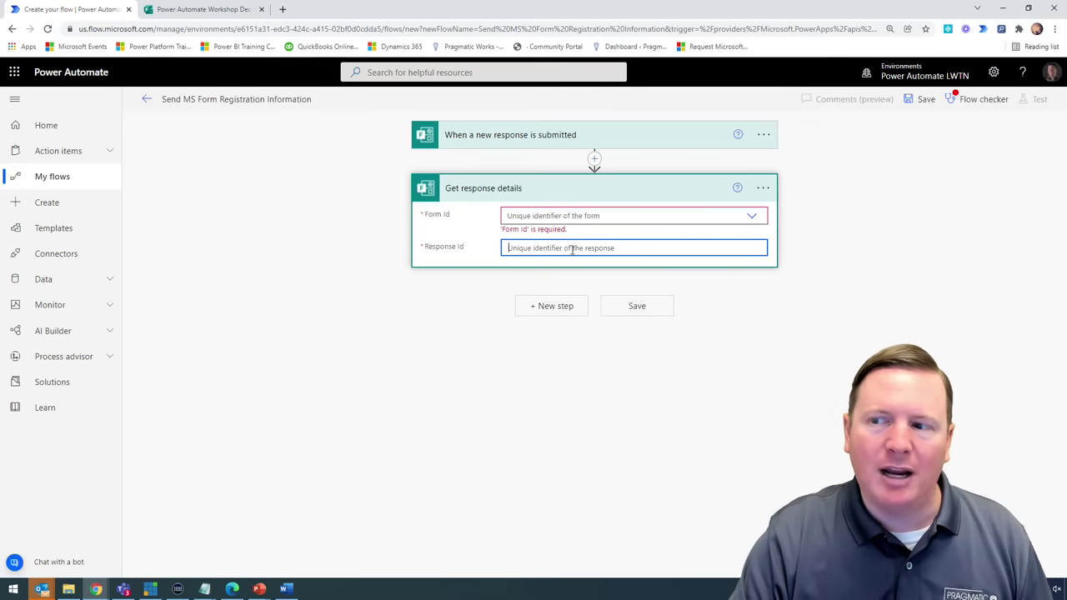
{"action": "left_click", "coordinate": [751, 218]}
{"action": "left_click_drag", "start_coordinate": [760, 248], "coordinate": [760, 341]}
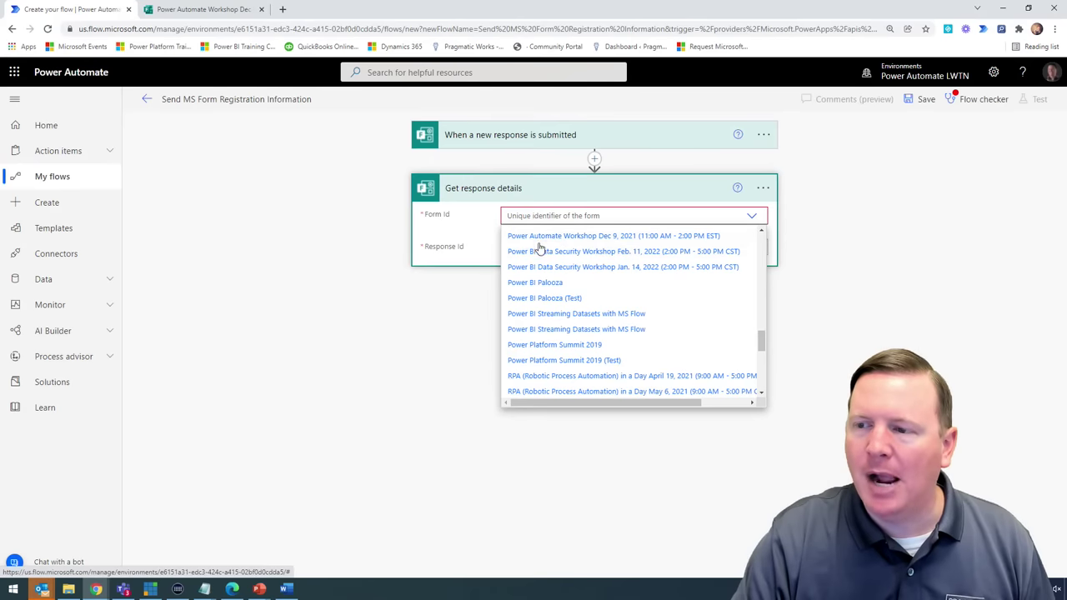
{"action": "left_click", "coordinate": [644, 240]}
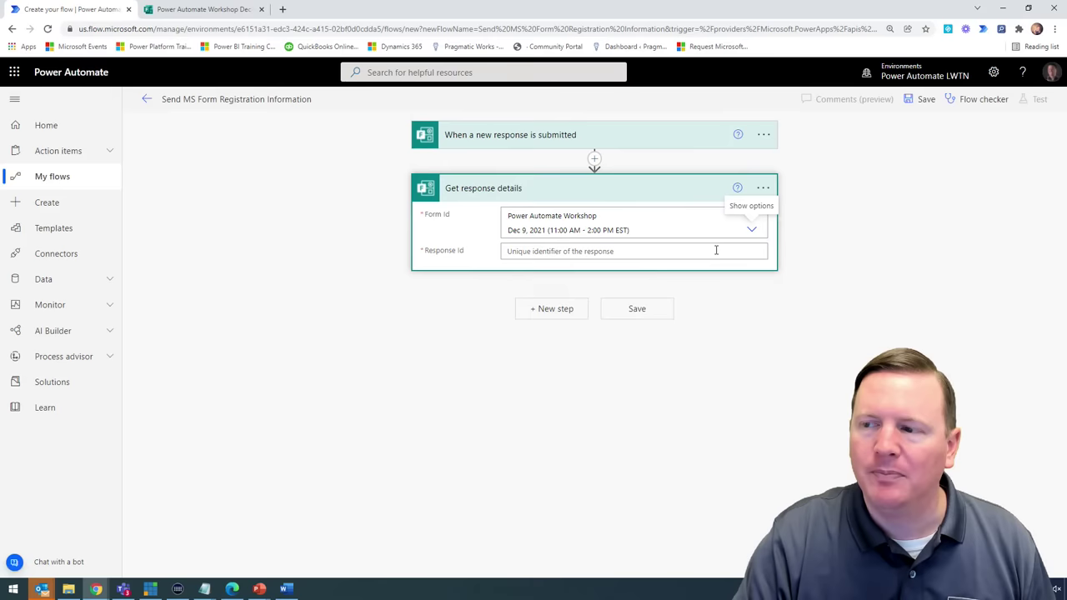
{"action": "left_click", "coordinate": [518, 253]}
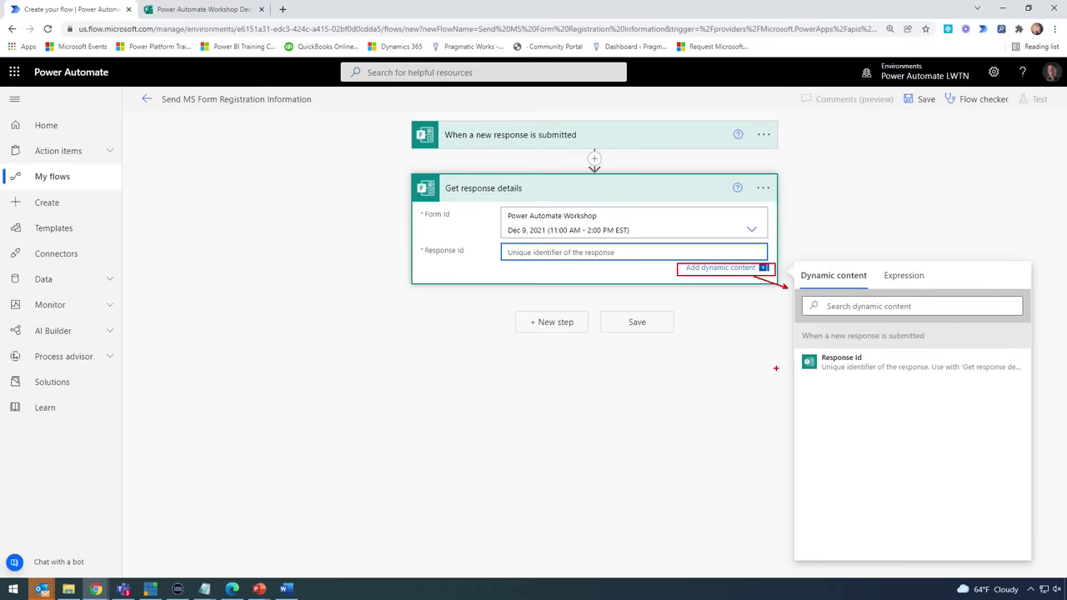
Fill Response Id with the trigger's Response Id dynamic content value.
{"action": "mouse_move", "coordinate": [795, 345]}
{"action": "left_mouse_down"}
{"action": "mouse_move", "coordinate": [838, 372]}
{"action": "mouse_move", "coordinate": [1037, 381]}
{"action": "left_mouse_up"}
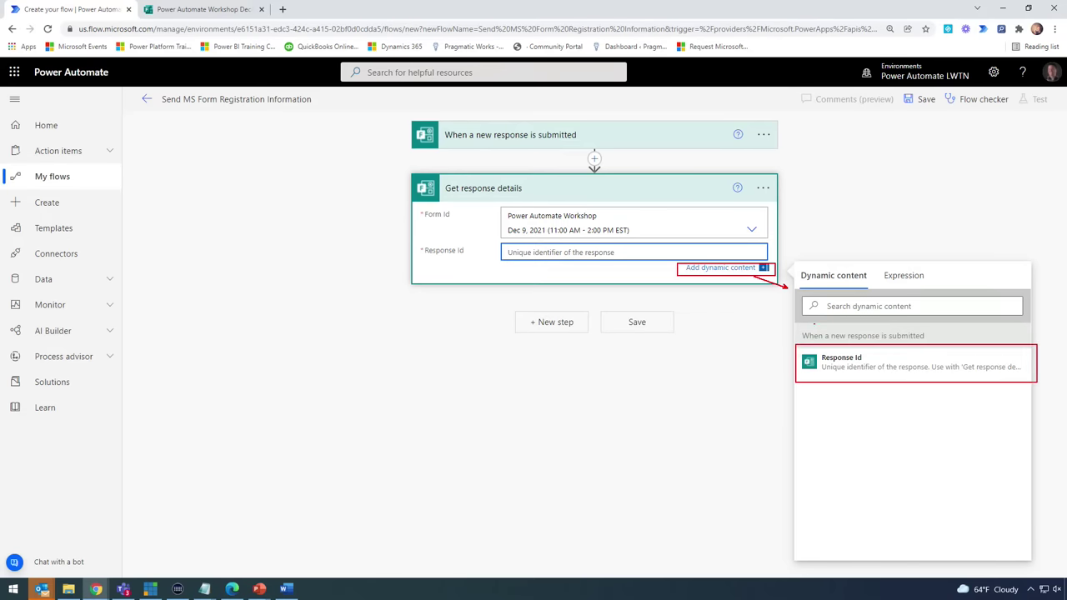
{"action": "left_click_drag", "start_coordinate": [801, 341], "coordinate": [924, 342]}
{"action": "left_click_drag", "start_coordinate": [447, 141], "coordinate": [575, 142]}
{"action": "left_click_drag", "start_coordinate": [792, 320], "coordinate": [1030, 340]}
{"action": "mouse_move", "coordinate": [420, 114]}
{"action": "left_mouse_down"}
{"action": "mouse_move", "coordinate": [485, 143]}
{"action": "mouse_move", "coordinate": [667, 166]}
{"action": "mouse_move", "coordinate": [669, 151]}
{"action": "left_mouse_up"}
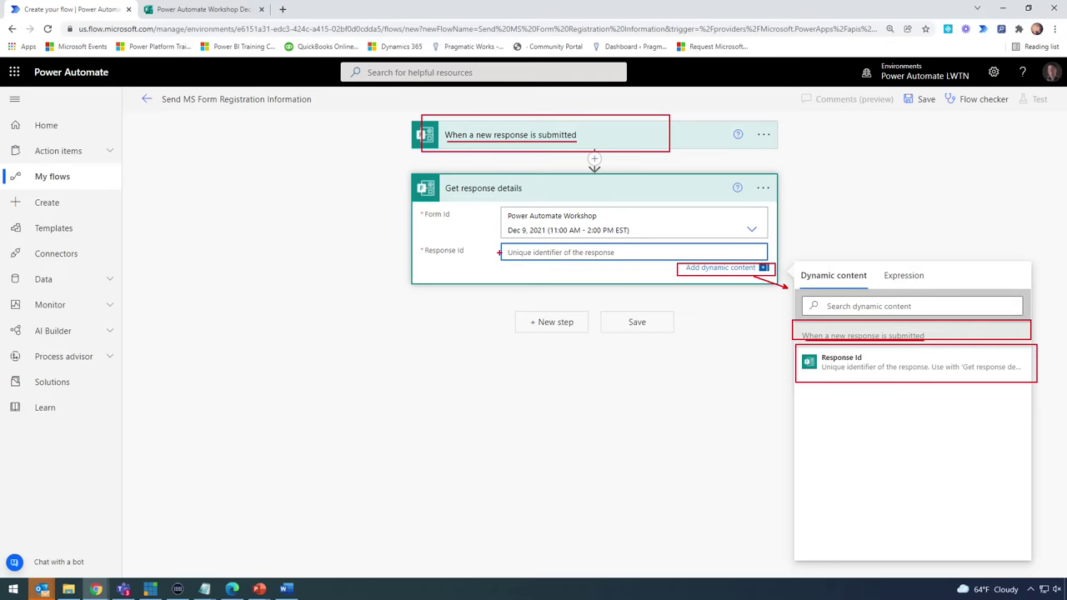
{"action": "key", "text": "Escape"}
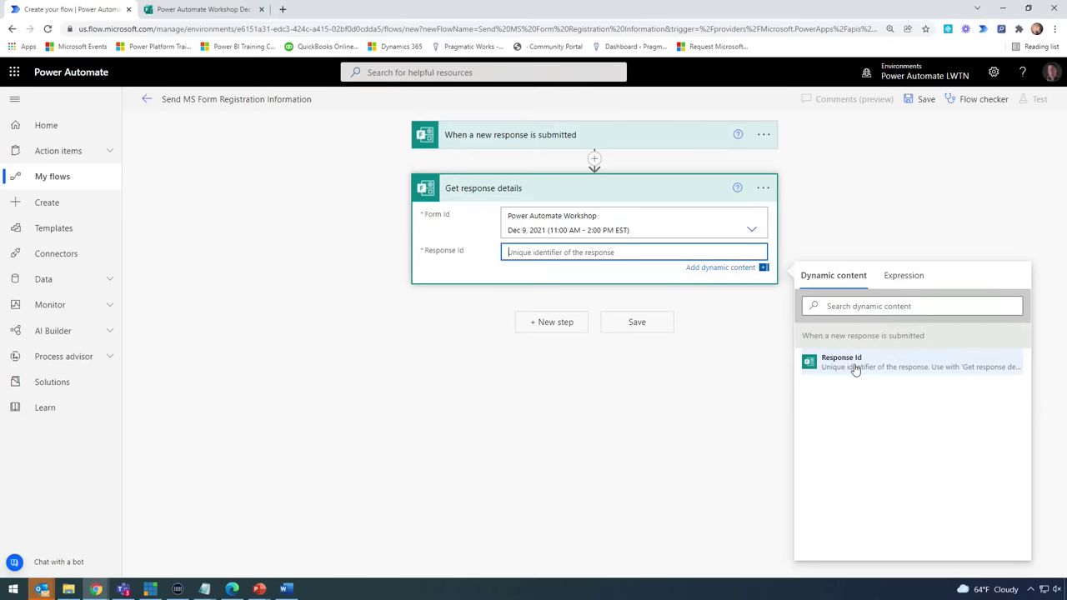
{"action": "left_click", "coordinate": [841, 358]}
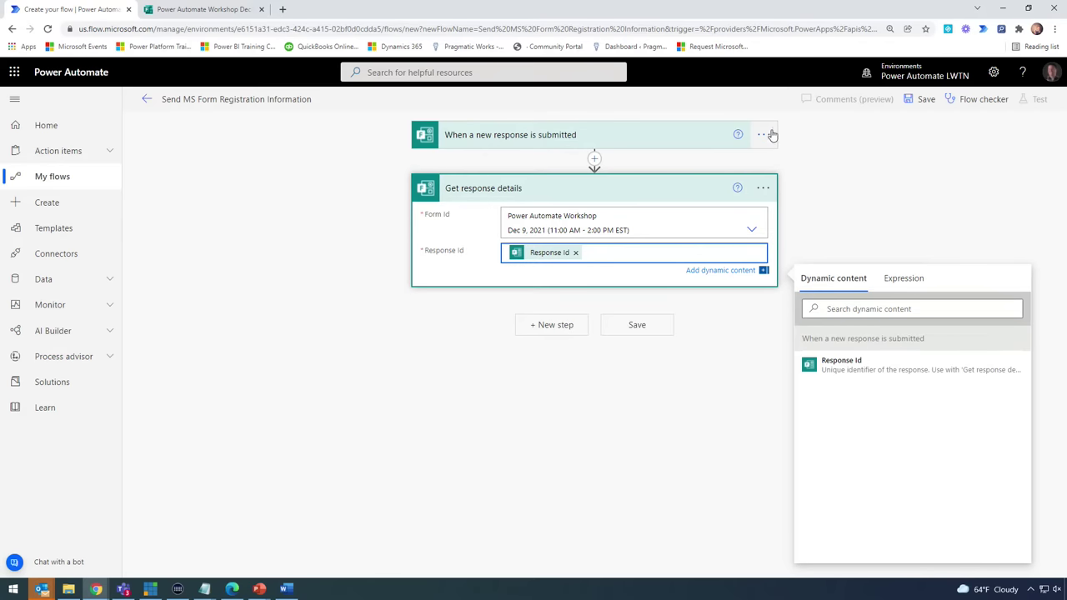
{"action": "left_click", "coordinate": [814, 191]}
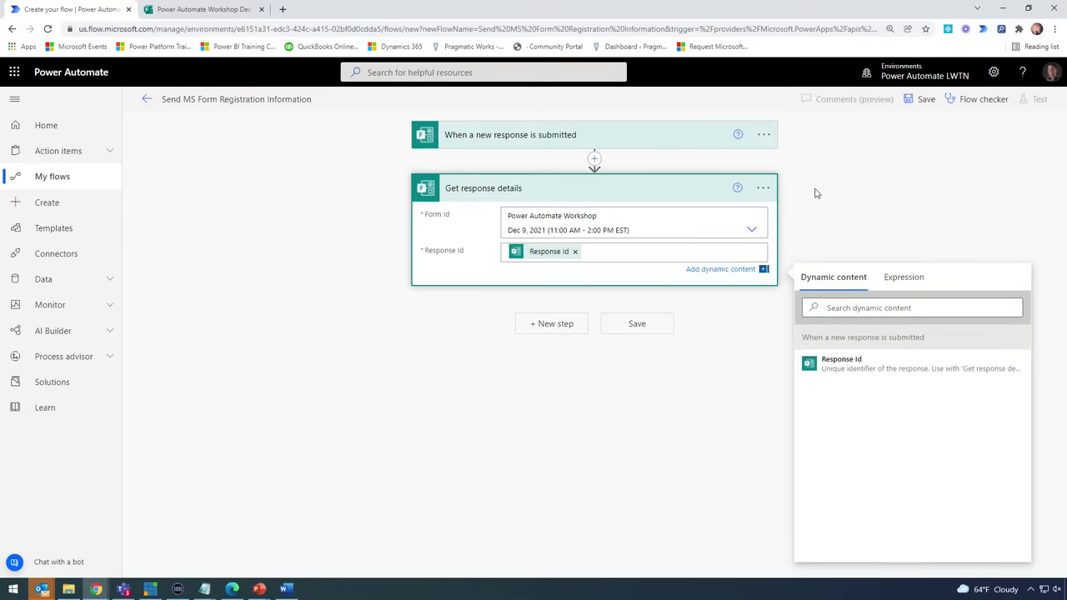
Rename the step to 'Get response details - Power Automate Workshop'.
{"action": "left_click", "coordinate": [764, 191]}
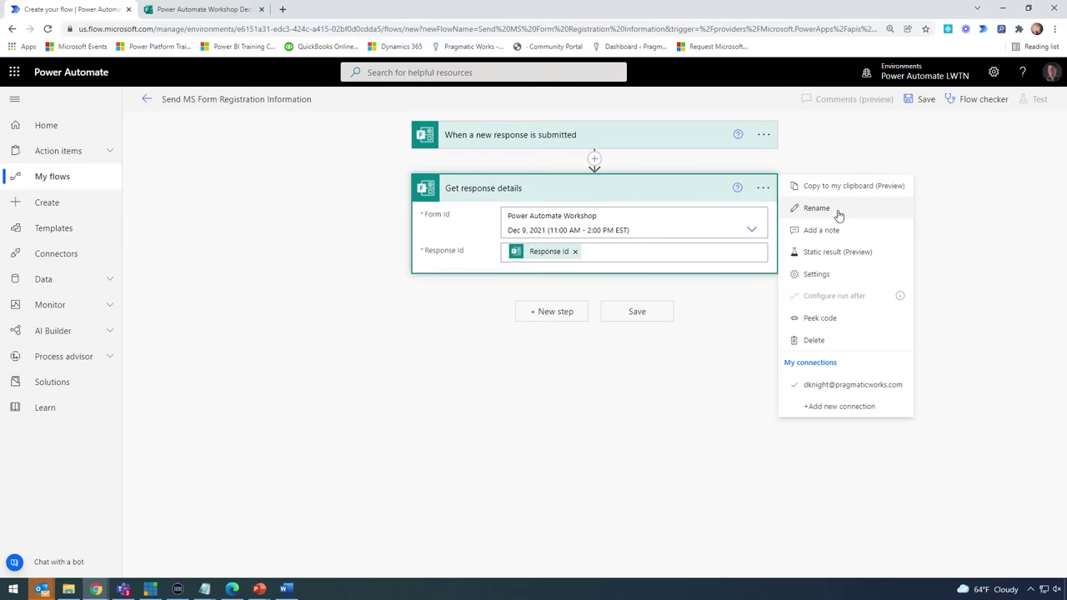
{"action": "left_click", "coordinate": [820, 211]}
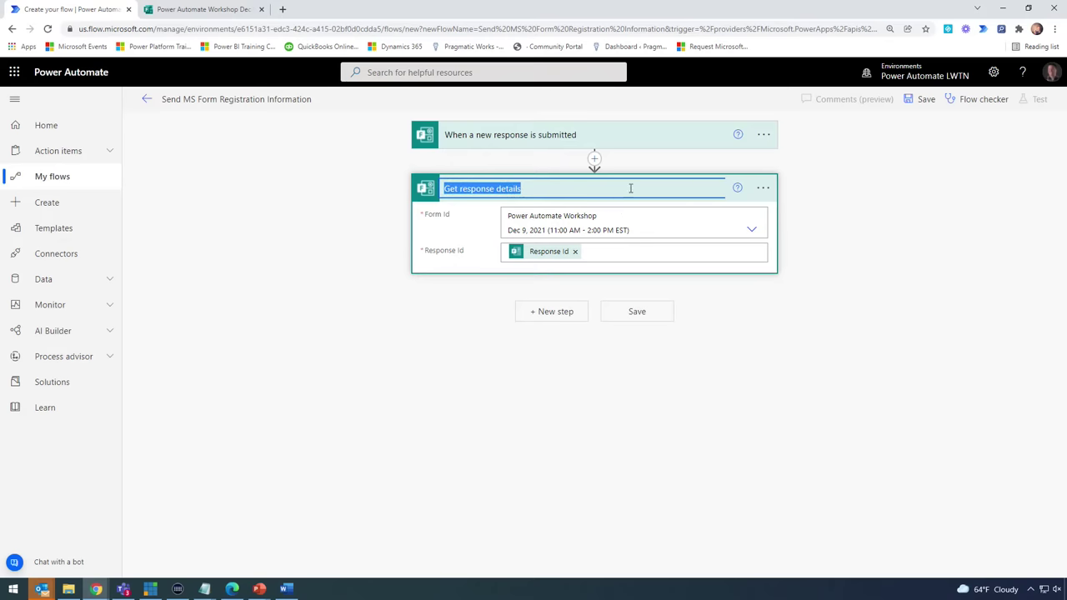
{"action": "left_click", "coordinate": [548, 191]}
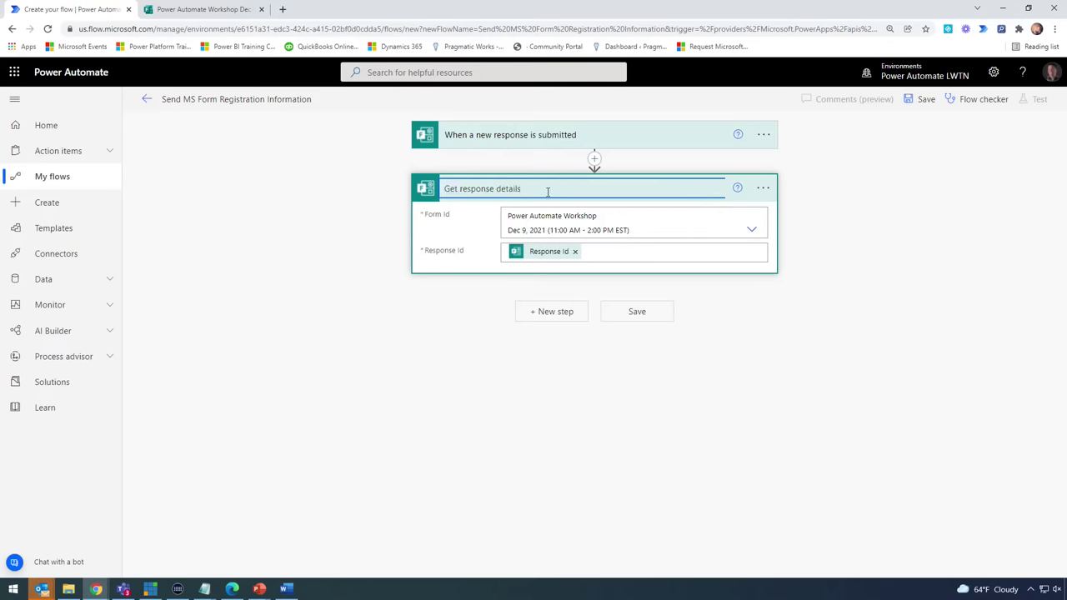
{"action": "type", "text": "- Power Automate Workshop"}
{"action": "left_click", "coordinate": [811, 229]}
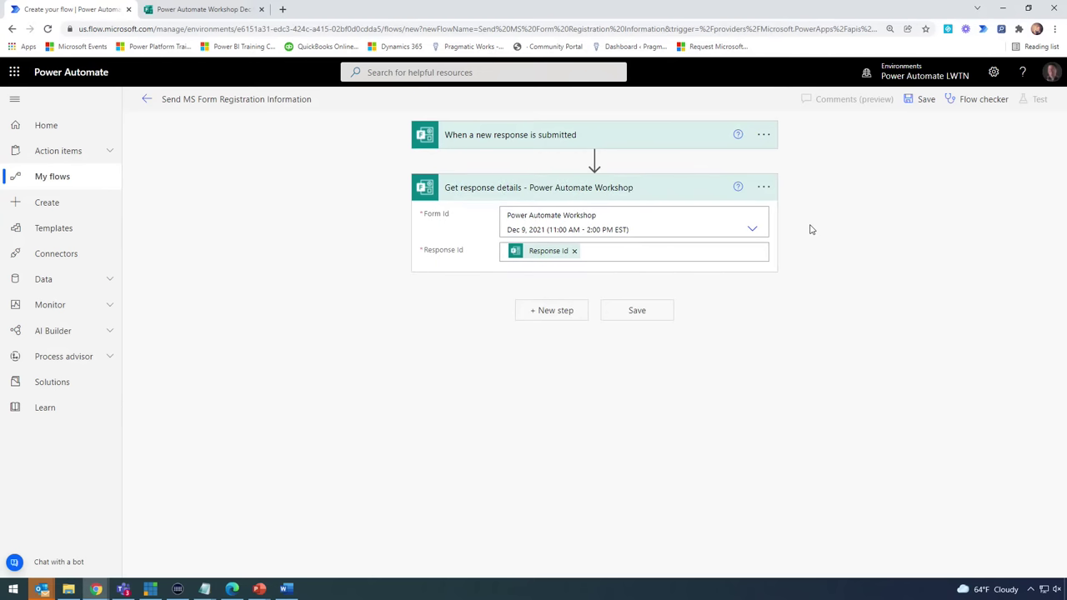
Add the note 'Description of this action' to the Get response details step.
{"action": "left_click", "coordinate": [764, 188]}
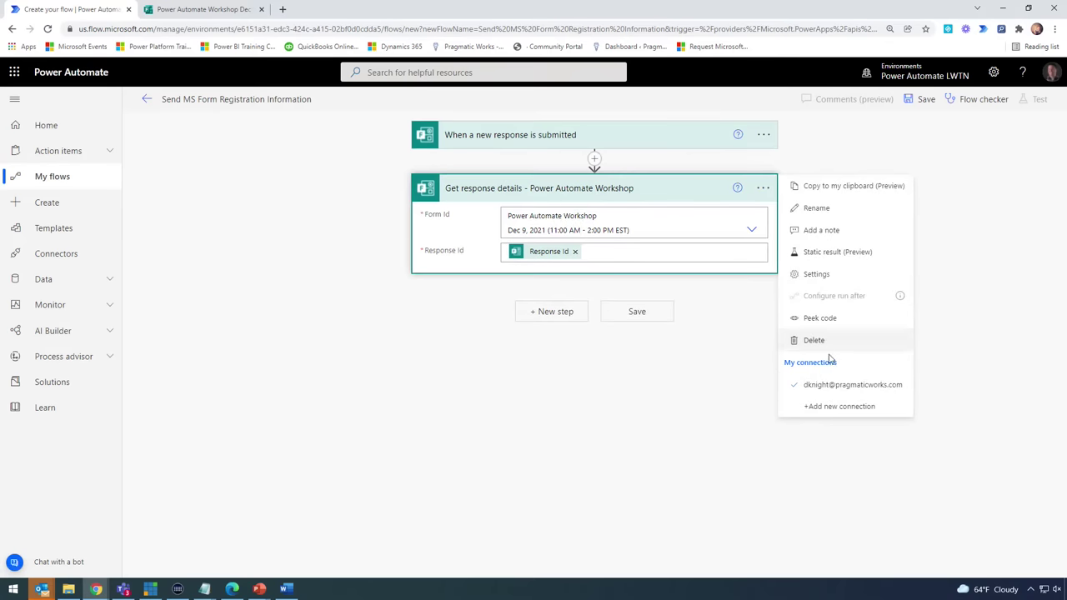
{"action": "left_click", "coordinate": [825, 231]}
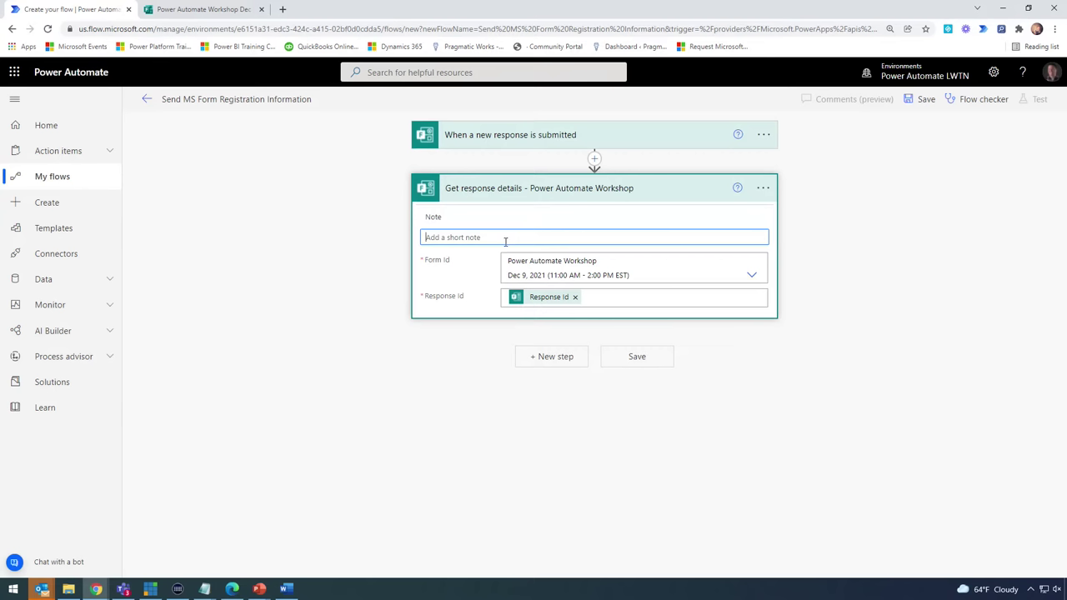
{"action": "type", "text": "Description of this action"}
{"action": "left_click", "coordinate": [796, 236]}
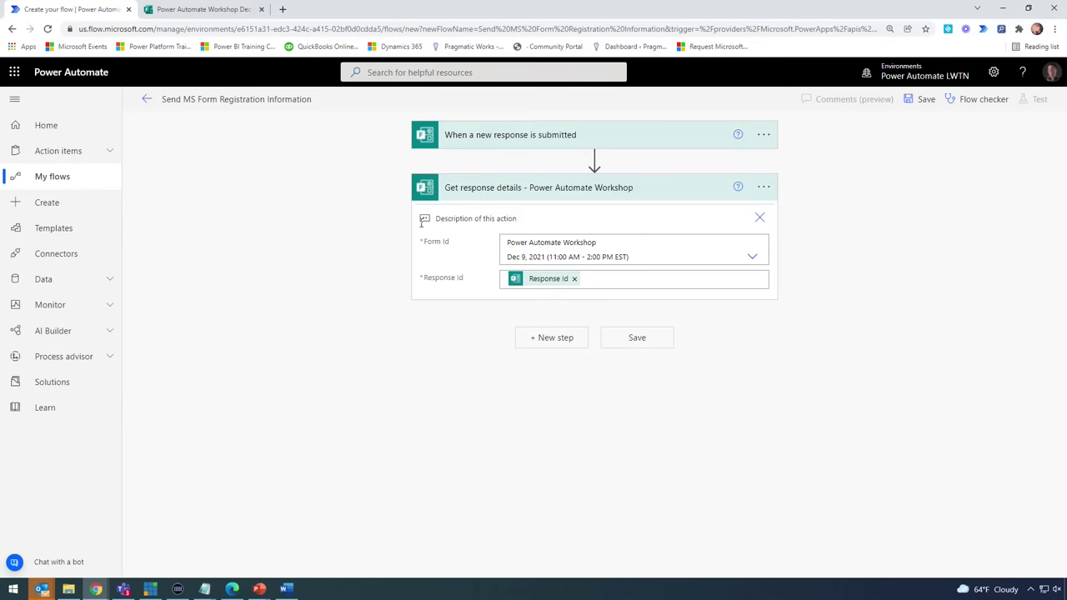
{"action": "left_click", "coordinate": [763, 188]}
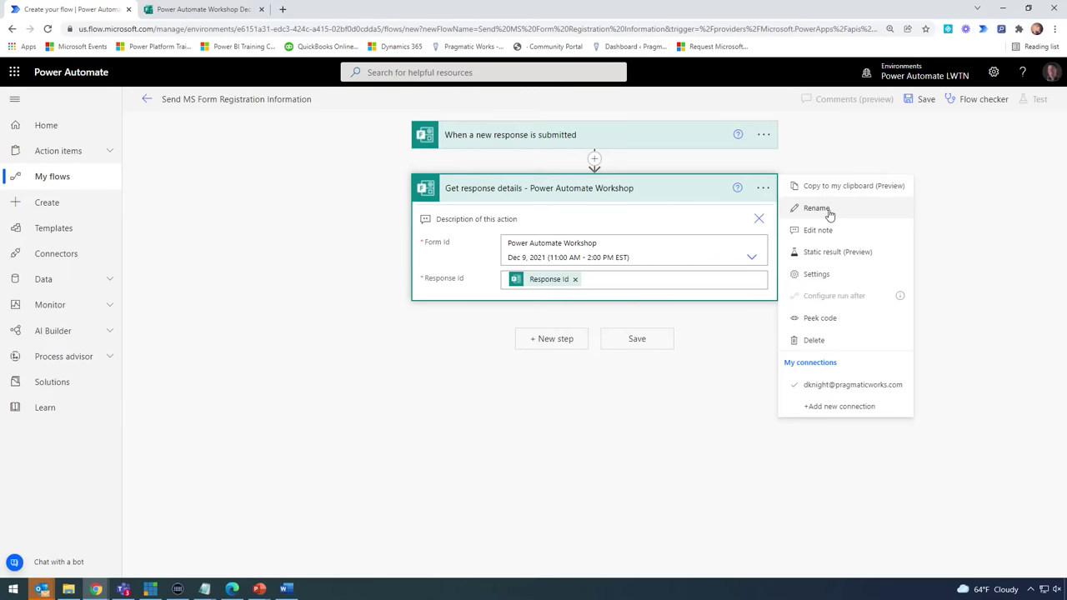
{"action": "left_click", "coordinate": [293, 281]}
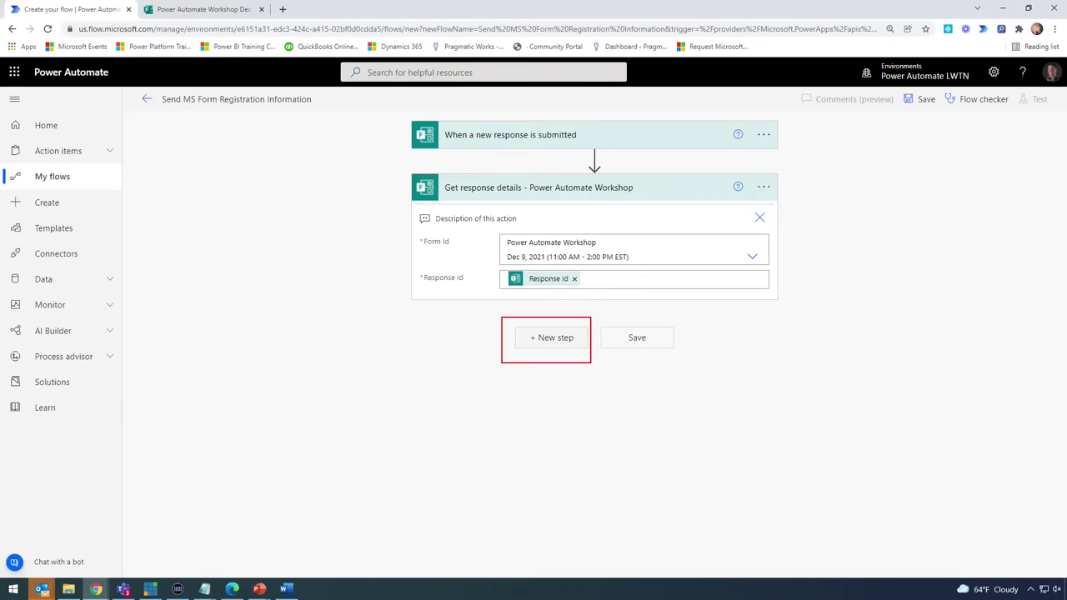
Search 'send an e' and add the Office 365 Outlook Send an email (V2) action.
{"action": "left_click", "coordinate": [528, 344]}
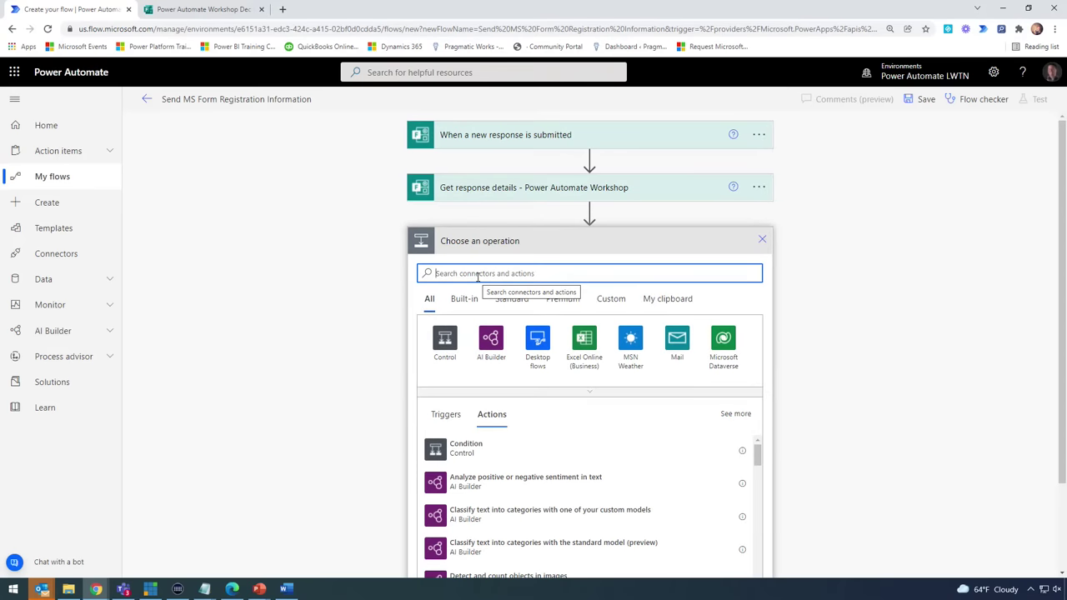
{"action": "type", "text": "send an"}
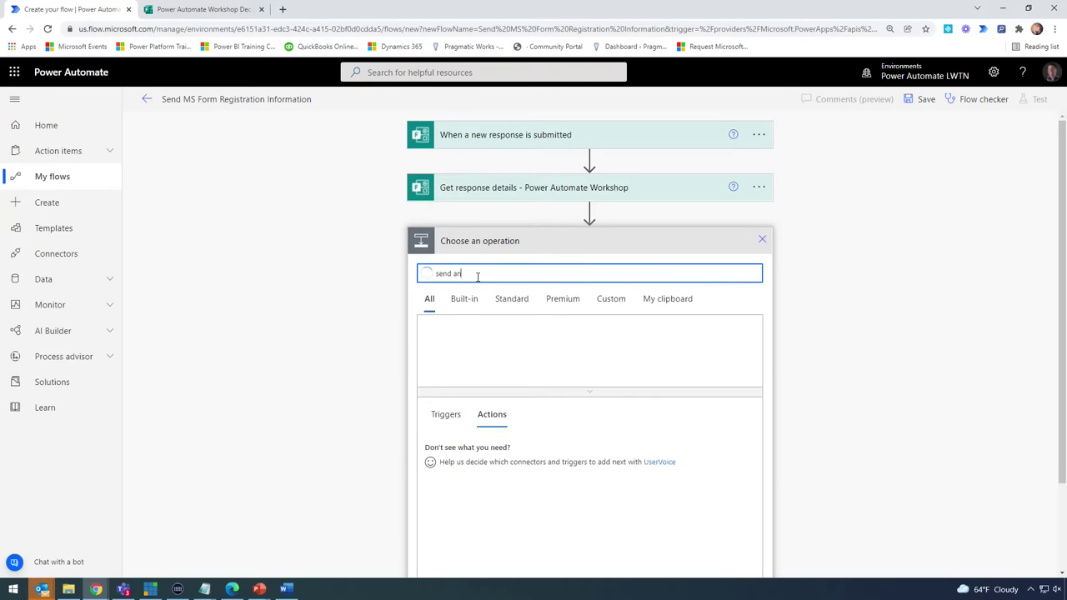
{"action": "type", "text": " e"}
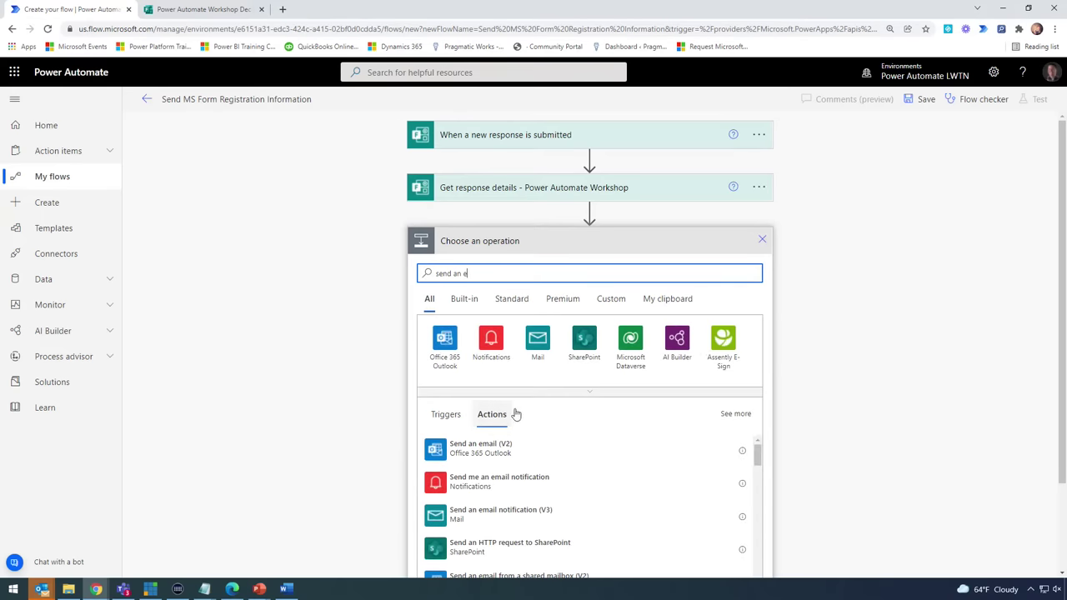
{"action": "mouse_move", "coordinate": [406, 430]}
{"action": "left_mouse_down"}
{"action": "mouse_move", "coordinate": [614, 465]}
{"action": "mouse_move", "coordinate": [768, 471]}
{"action": "left_mouse_up"}
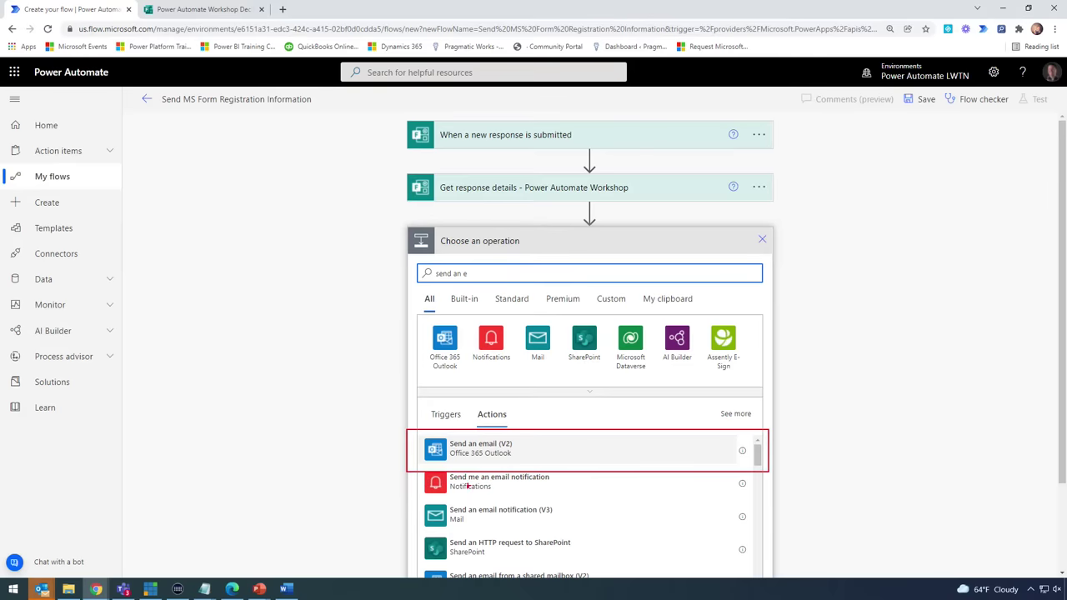
{"action": "left_click_drag", "start_coordinate": [424, 450], "coordinate": [404, 450]}
{"action": "key", "text": "Escape"}
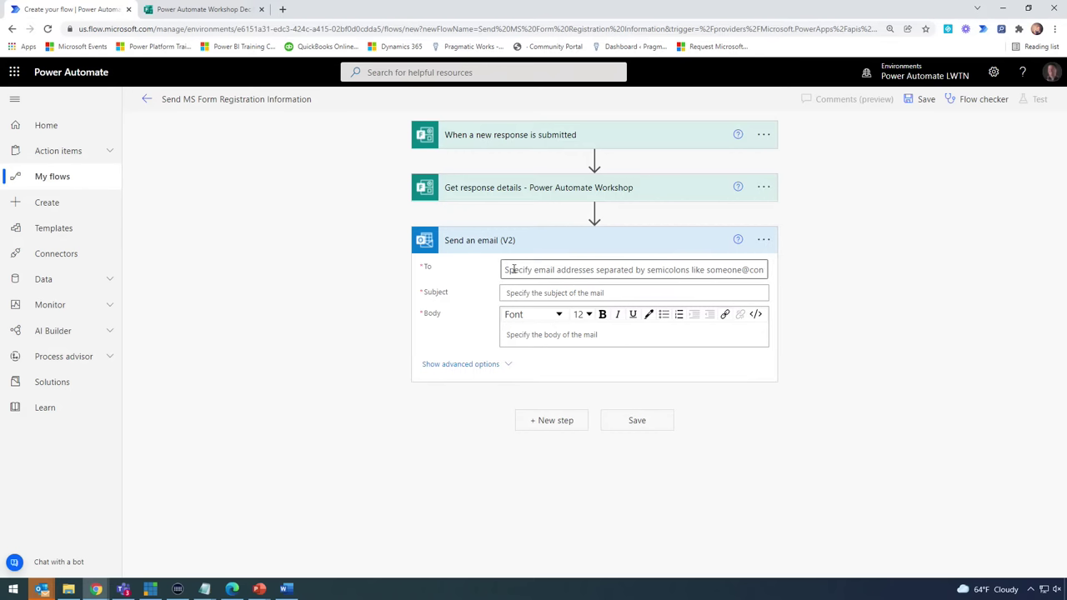
{"action": "left_click", "coordinate": [513, 269]}
Set the email's To field to the form's Email Address (Required to send class invite) answer.
{"action": "left_click", "coordinate": [563, 286]}
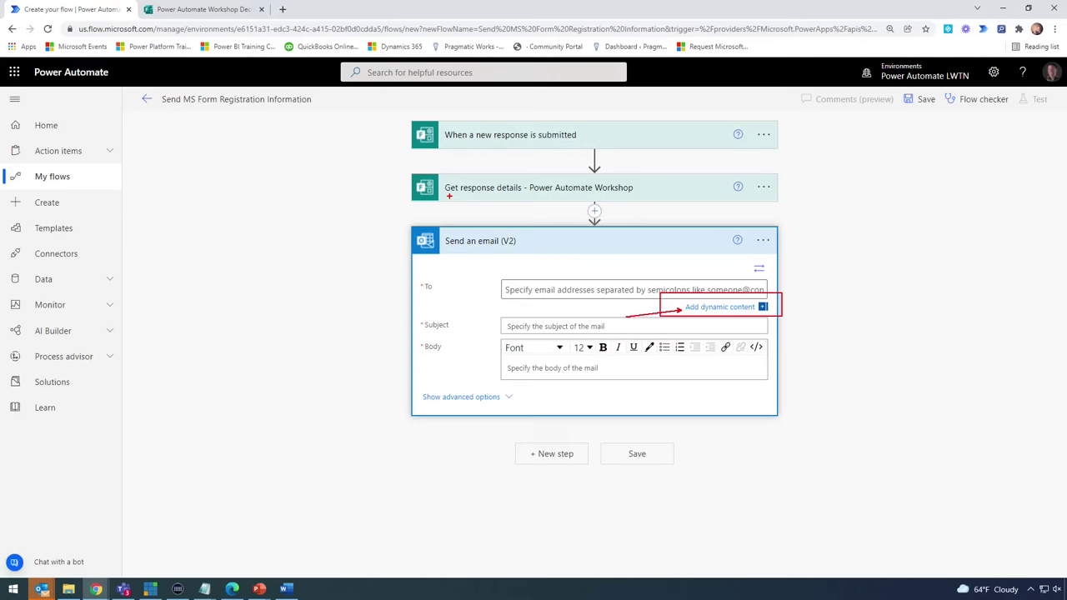
{"action": "left_click_drag", "start_coordinate": [444, 195], "coordinate": [523, 196]}
{"action": "mouse_move", "coordinate": [537, 170]}
{"action": "left_mouse_down"}
{"action": "mouse_move", "coordinate": [463, 218]}
{"action": "mouse_move", "coordinate": [840, 208]}
{"action": "mouse_move", "coordinate": [613, 170]}
{"action": "left_mouse_up"}
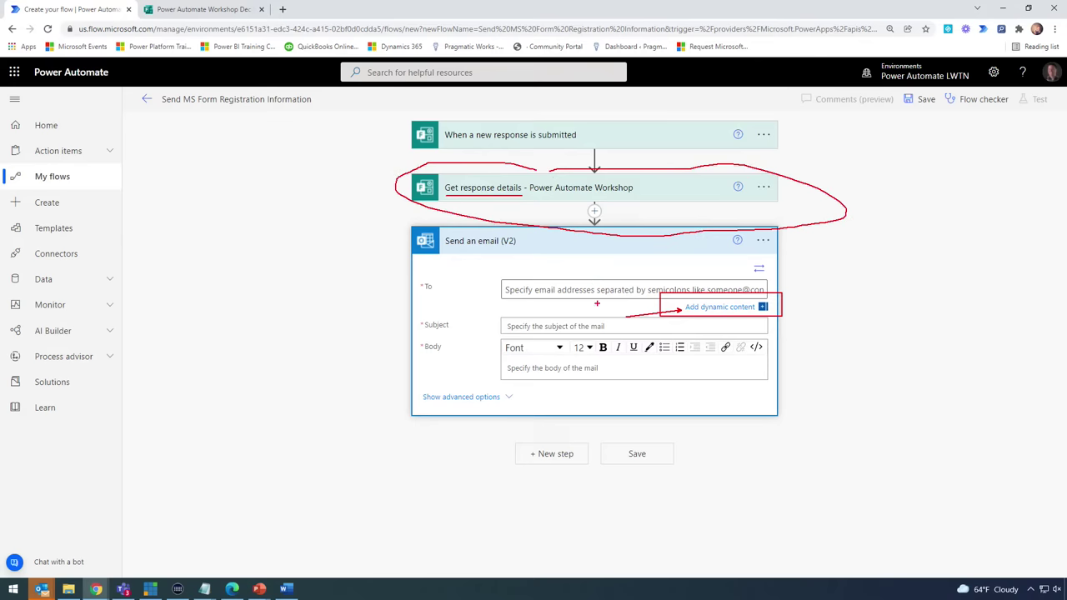
{"action": "left_click_drag", "start_coordinate": [597, 278], "coordinate": [554, 227]}
{"action": "key", "text": "Escape"}
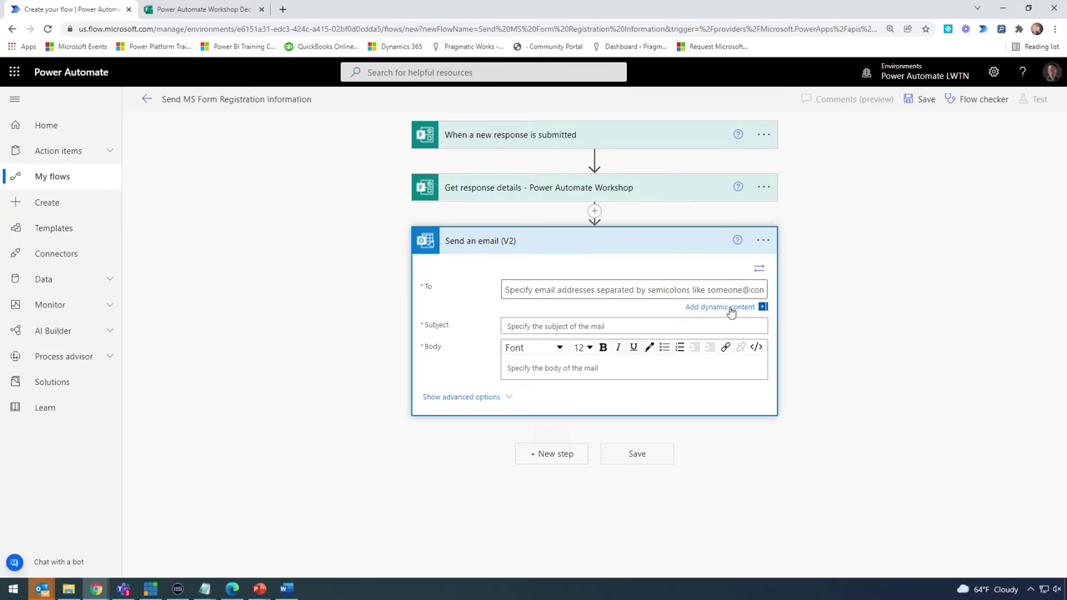
{"action": "left_click", "coordinate": [760, 306]}
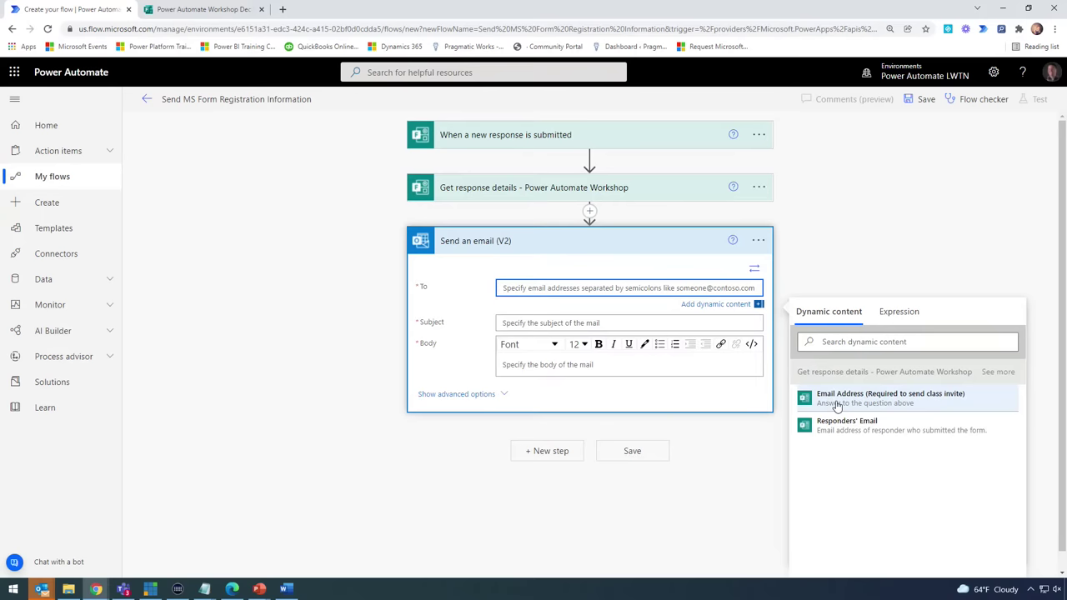
{"action": "left_click", "coordinate": [838, 405]}
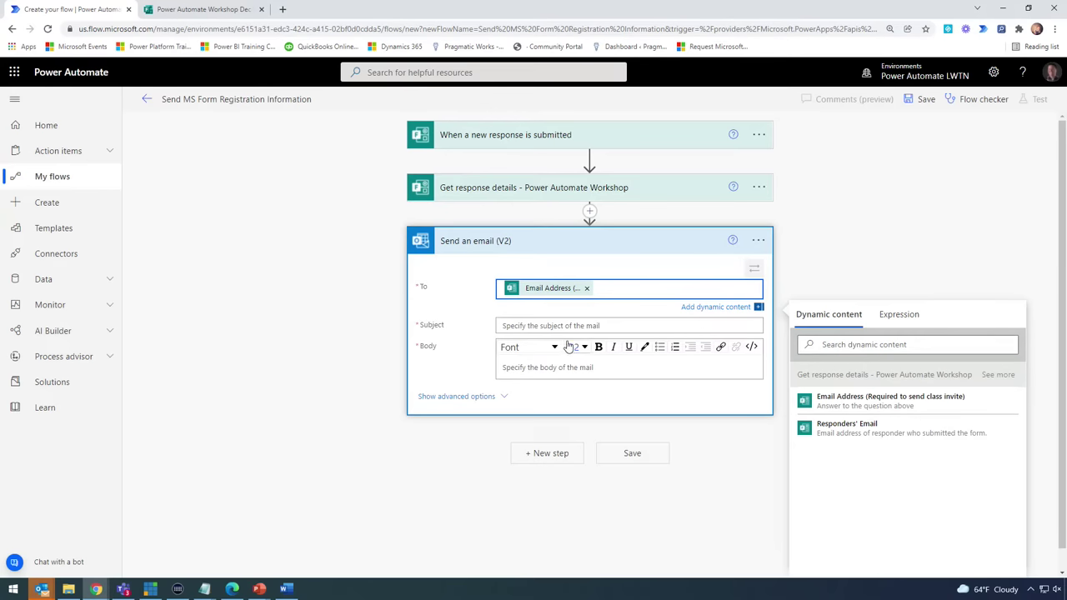
Enter the email subject 'Thank you for registering for the Power Automate Workshop' and minimize the Notepad window.
{"action": "left_click", "coordinate": [513, 326]}
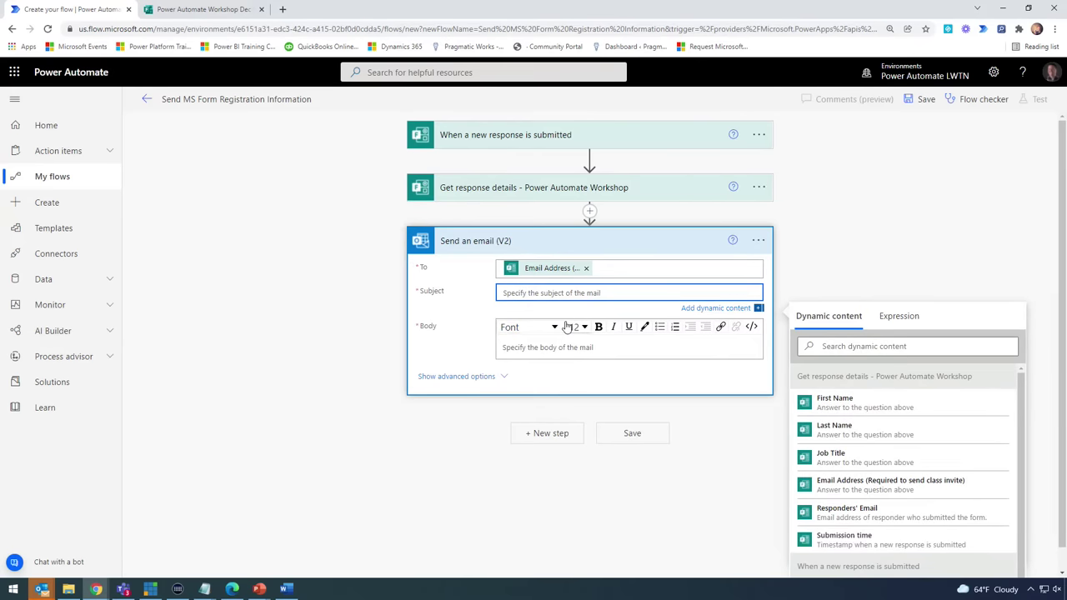
{"action": "type", "text": "Thank you for t"}
{"action": "type", "text": "egistering for the Power Automate Workshop"}
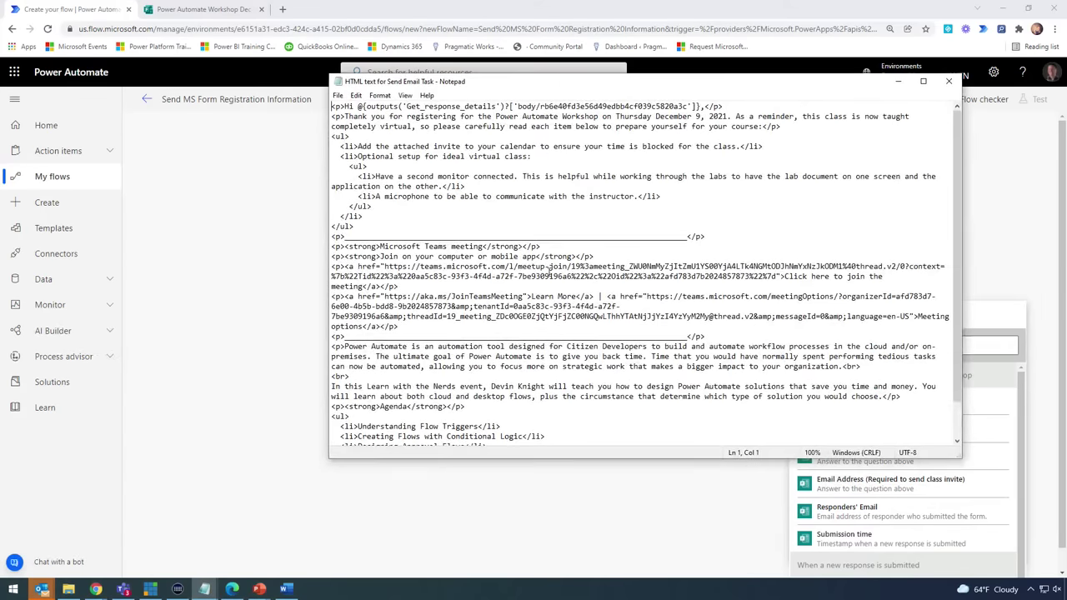
{"action": "key", "text": "super+Down"}
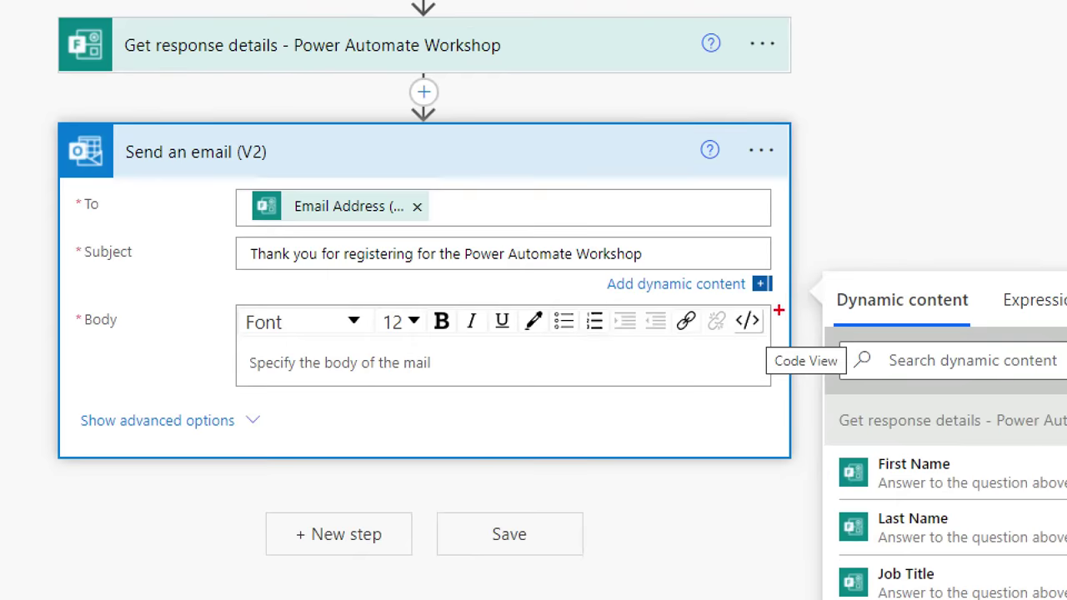
{"action": "mouse_move", "coordinate": [778, 310]}
{"action": "left_mouse_down"}
{"action": "mouse_move", "coordinate": [733, 298]}
{"action": "mouse_move", "coordinate": [800, 345]}
{"action": "mouse_move", "coordinate": [774, 302]}
{"action": "left_mouse_up"}
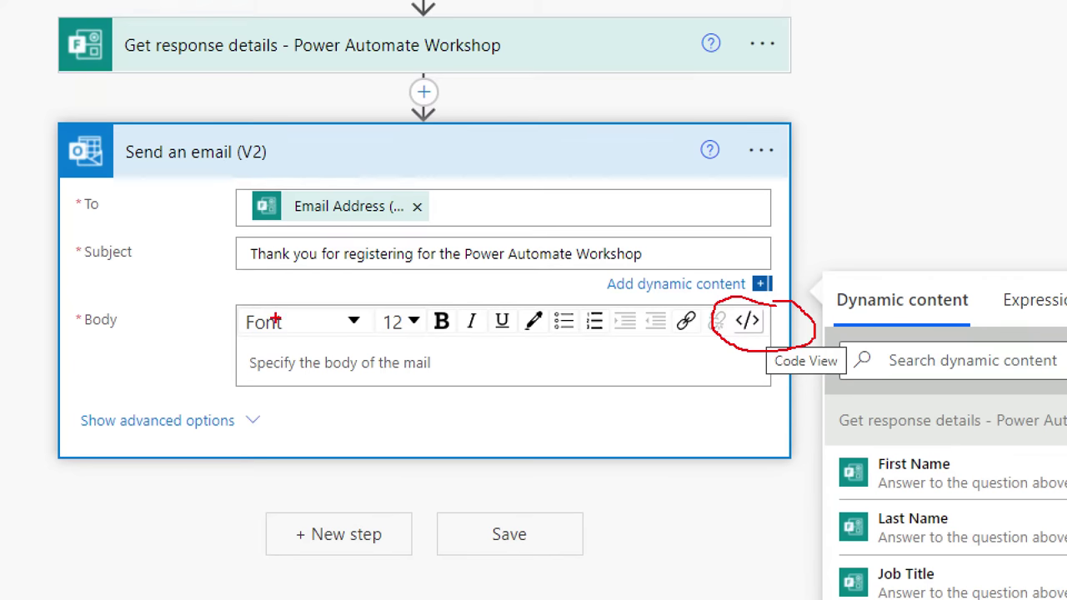
{"action": "left_click_drag", "start_coordinate": [229, 297], "coordinate": [709, 348]}
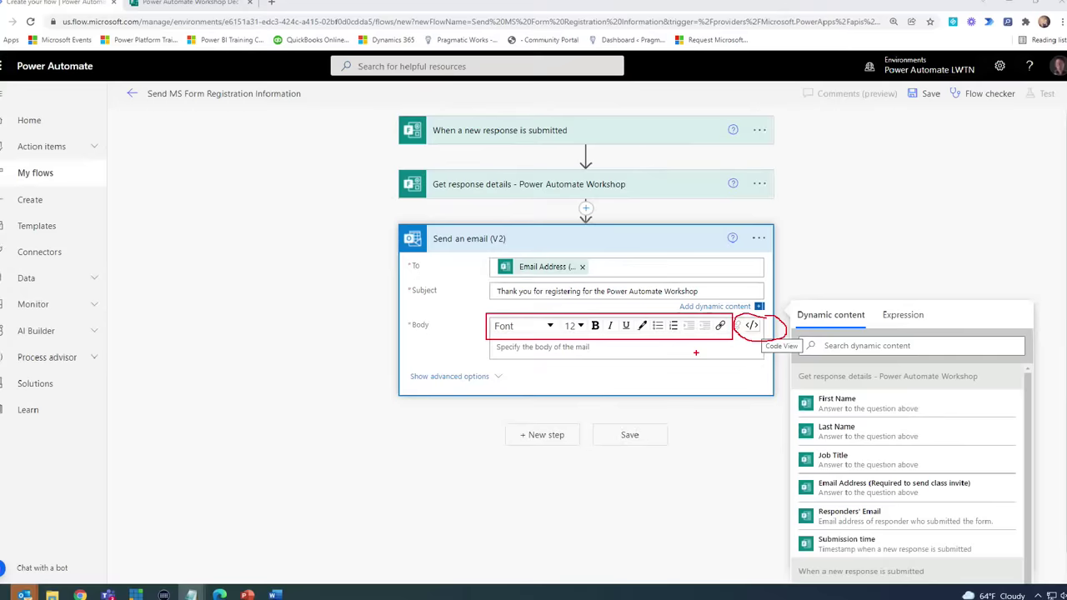
{"action": "key", "text": "Escape"}
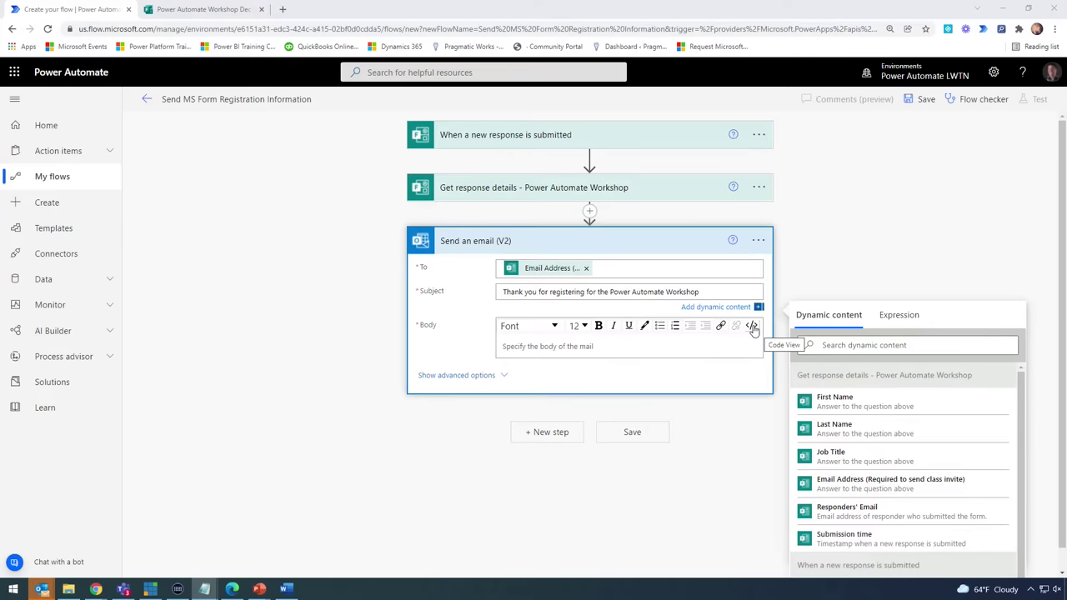
In the body's code view, replace the placeholder HTML with the prepared workshop email HTML.
{"action": "left_click", "coordinate": [752, 327]}
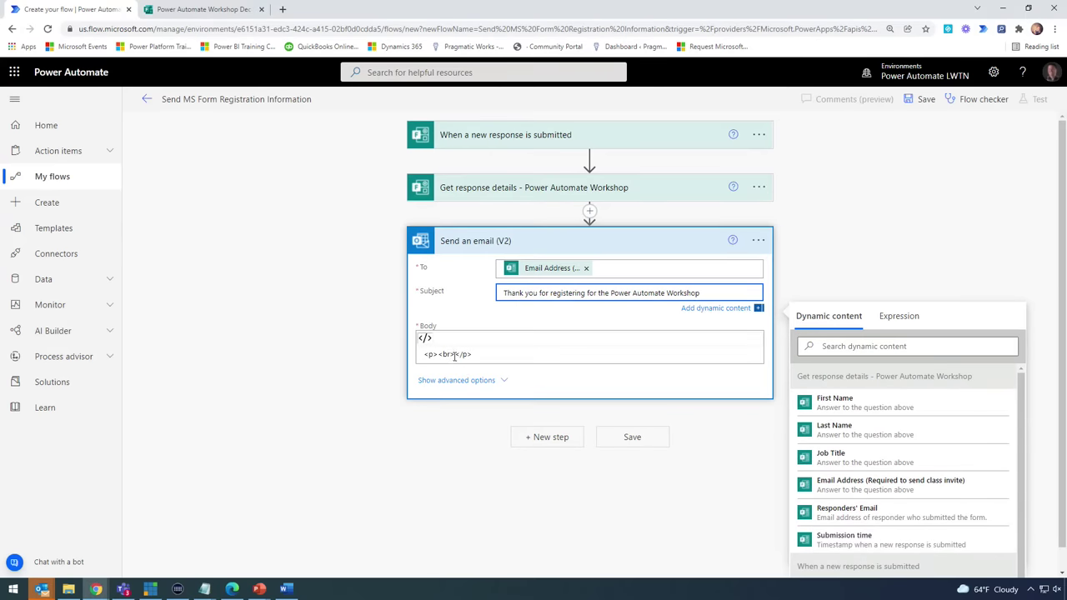
{"action": "left_click_drag", "start_coordinate": [504, 358], "coordinate": [417, 364]}
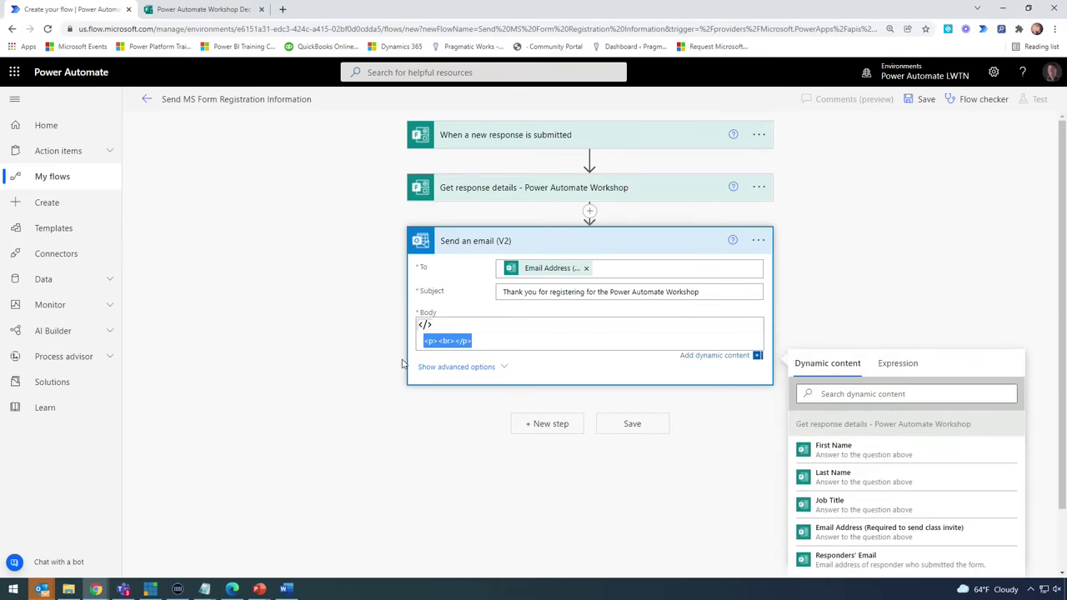
{"action": "key", "text": "ctrl+v"}
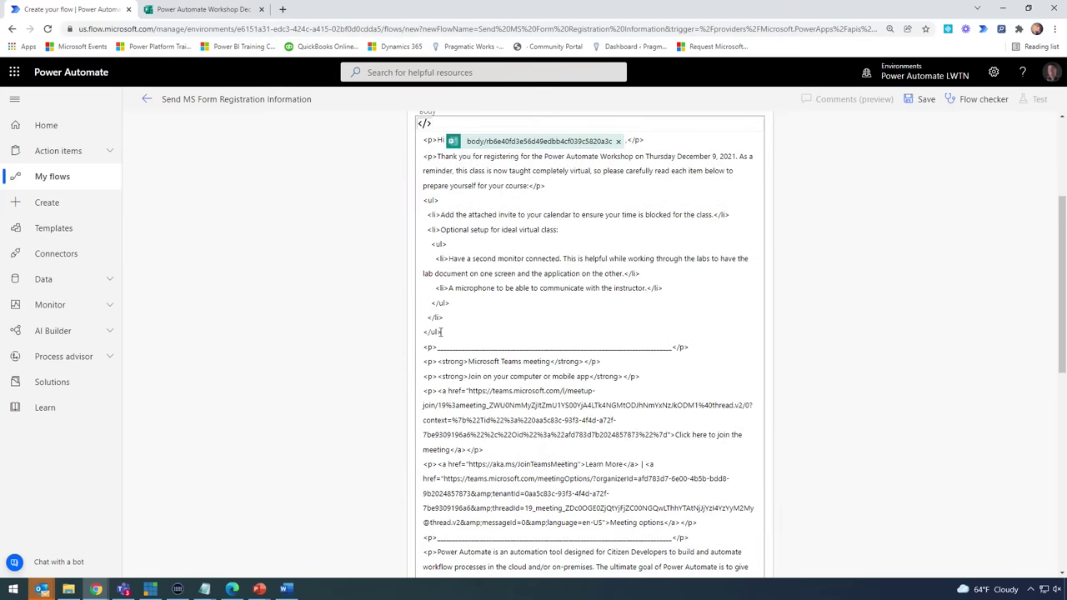
{"action": "scroll", "coordinate": [490, 279], "scroll_direction": "down", "scroll_amount": 4}
{"action": "scroll", "coordinate": [490, 279], "scroll_direction": "down", "scroll_amount": 2}
{"action": "scroll", "coordinate": [490, 280], "scroll_direction": "up", "scroll_amount": 6}
{"action": "scroll", "coordinate": [492, 278], "scroll_direction": "up", "scroll_amount": 1}
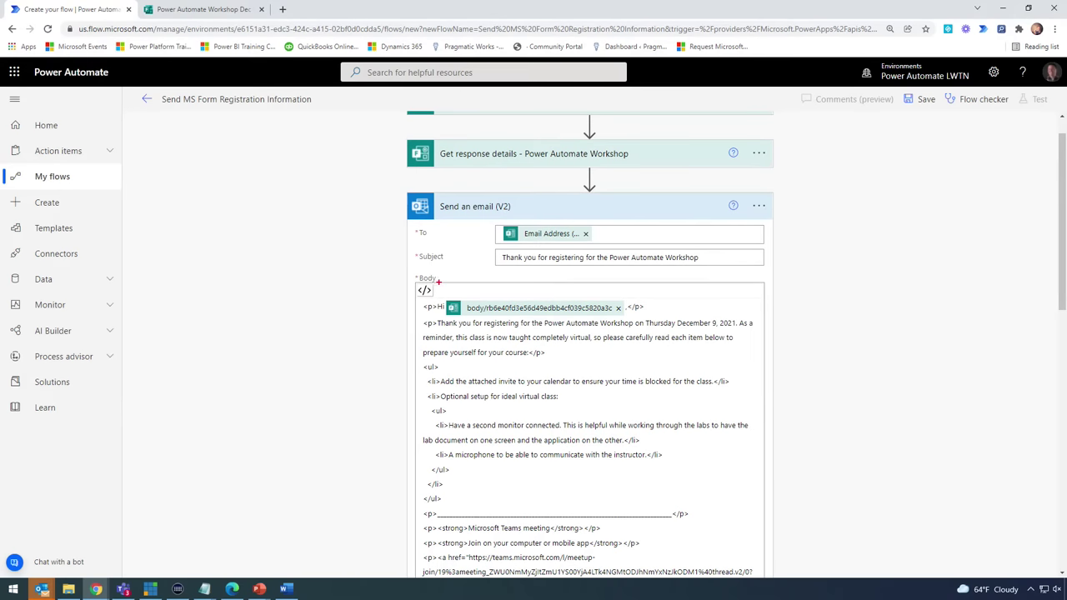
Return the body to formatted view and review the greeting, Teams meeting details and agenda.
{"action": "mouse_move", "coordinate": [416, 278]}
{"action": "left_mouse_down"}
{"action": "mouse_move", "coordinate": [450, 307]}
{"action": "mouse_move", "coordinate": [376, 325]}
{"action": "left_mouse_up"}
{"action": "left_click", "coordinate": [425, 289]}
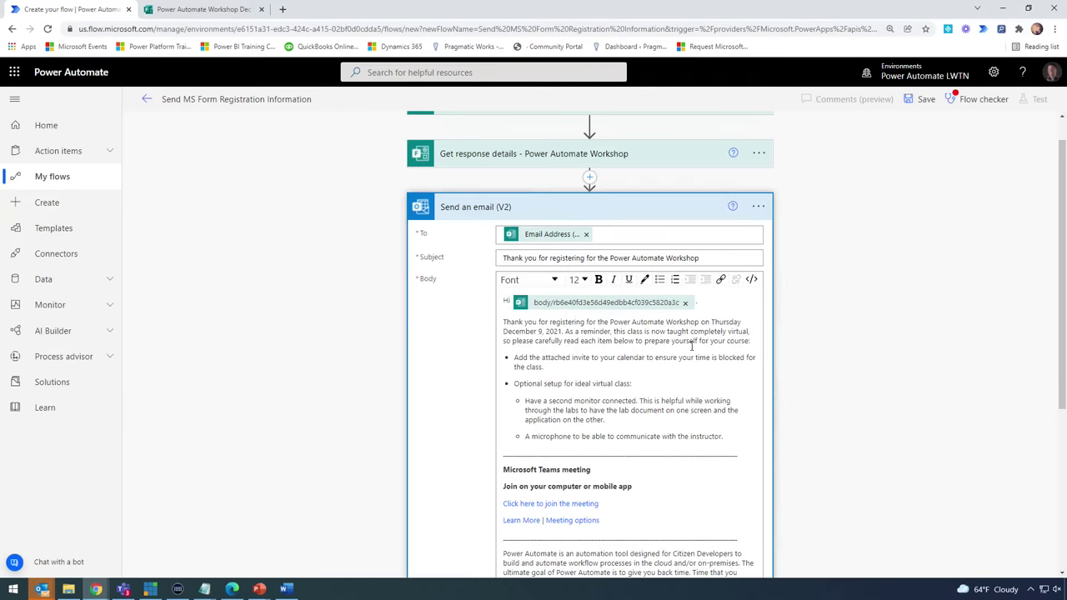
{"action": "scroll", "coordinate": [605, 406], "scroll_direction": "down", "scroll_amount": 2}
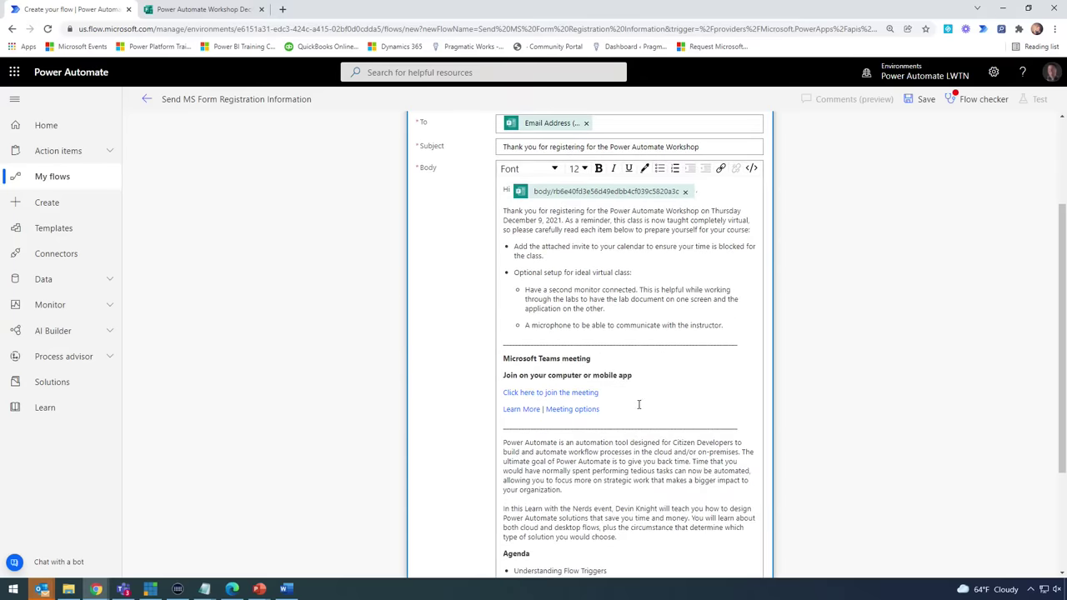
{"action": "scroll", "coordinate": [558, 394], "scroll_direction": "down", "scroll_amount": 2}
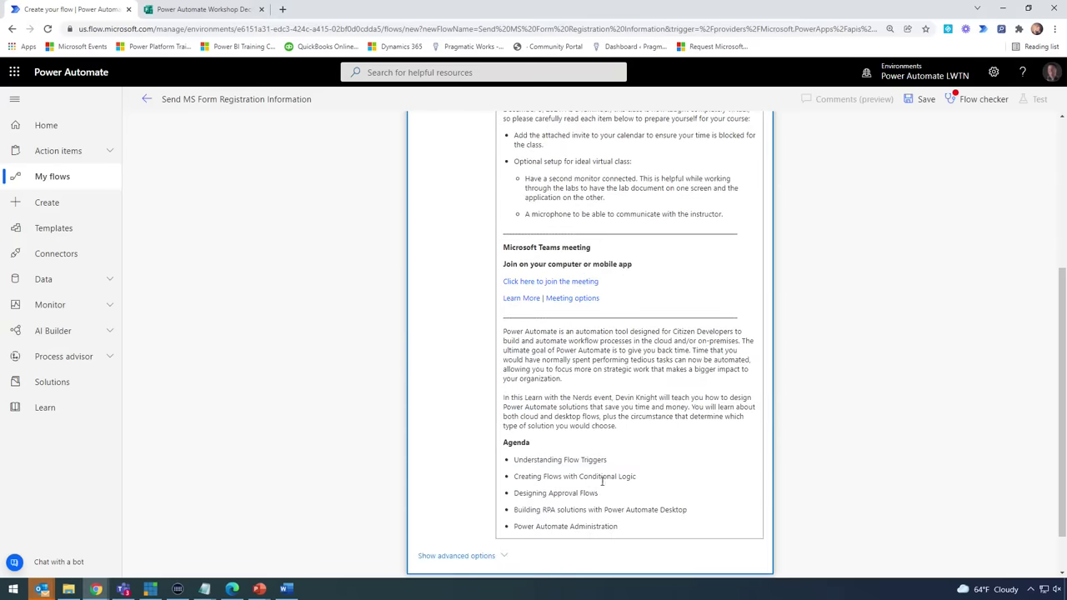
{"action": "scroll", "coordinate": [567, 450], "scroll_direction": "up", "scroll_amount": 2}
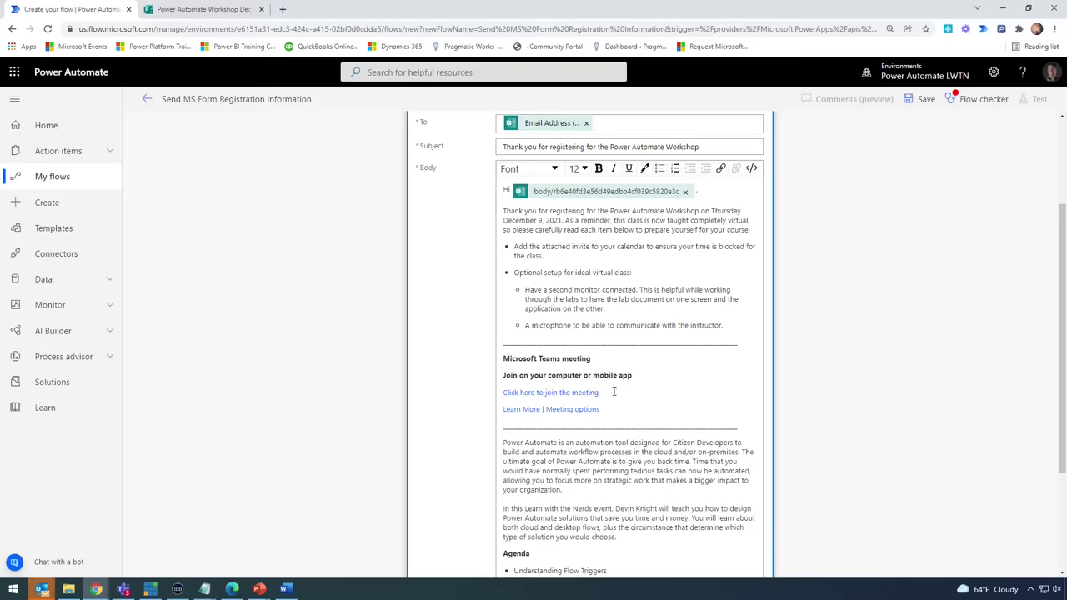
{"action": "scroll", "coordinate": [615, 343], "scroll_direction": "up", "scroll_amount": 2}
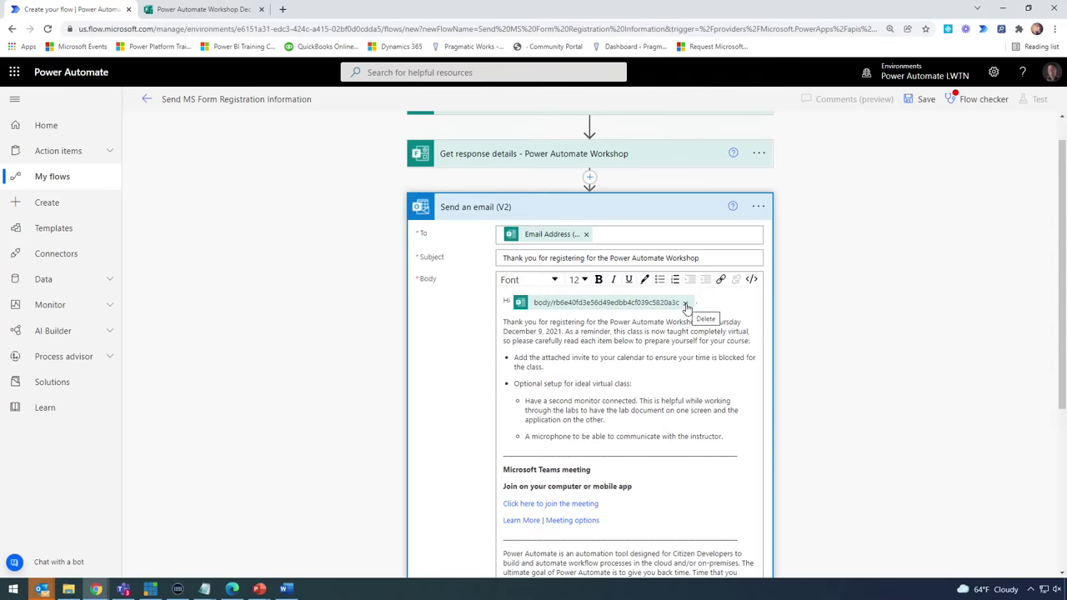
Insert the form's First Name dynamic value after 'Hi' in the body, followed by a comma.
{"action": "left_click", "coordinate": [685, 304]}
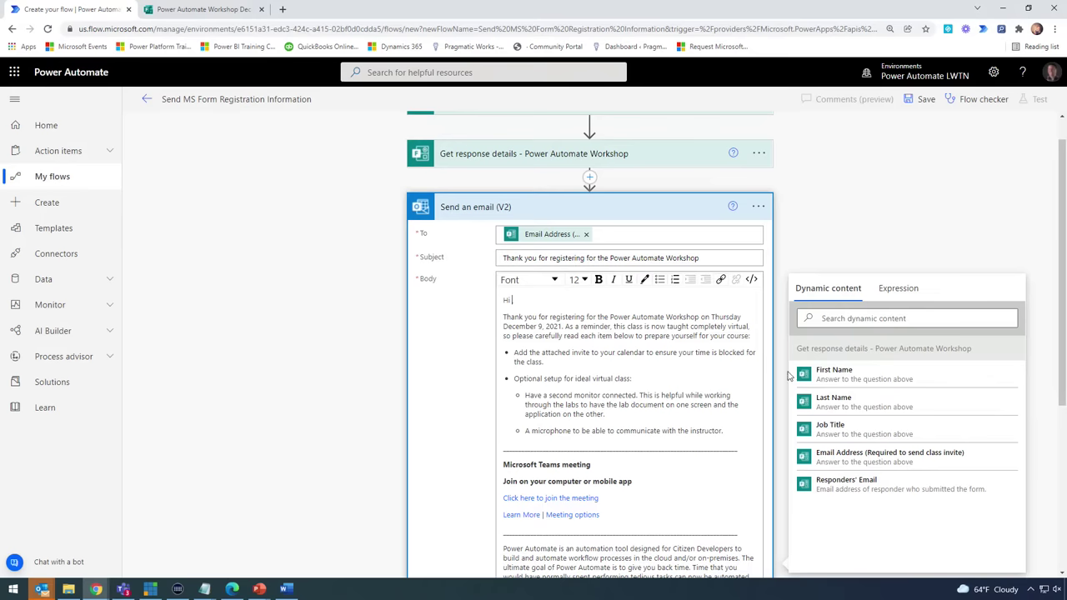
{"action": "left_click_drag", "start_coordinate": [787, 356], "coordinate": [1023, 389]}
{"action": "mouse_move", "coordinate": [518, 304]}
{"action": "left_mouse_down"}
{"action": "mouse_move", "coordinate": [792, 370]}
{"action": "mouse_move", "coordinate": [783, 366]}
{"action": "left_mouse_up"}
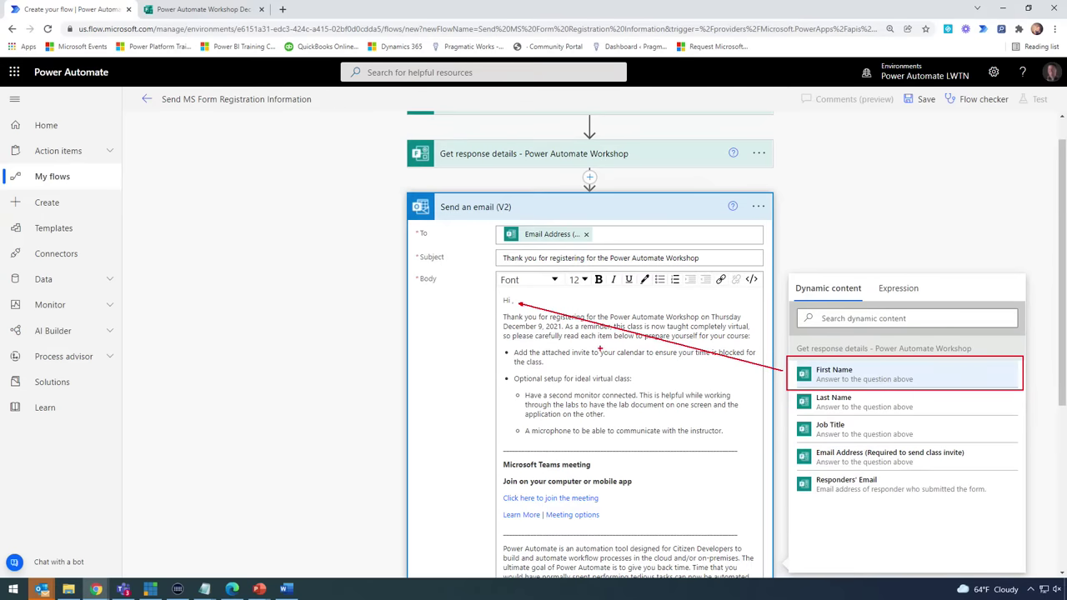
{"action": "key", "text": "Escape"}
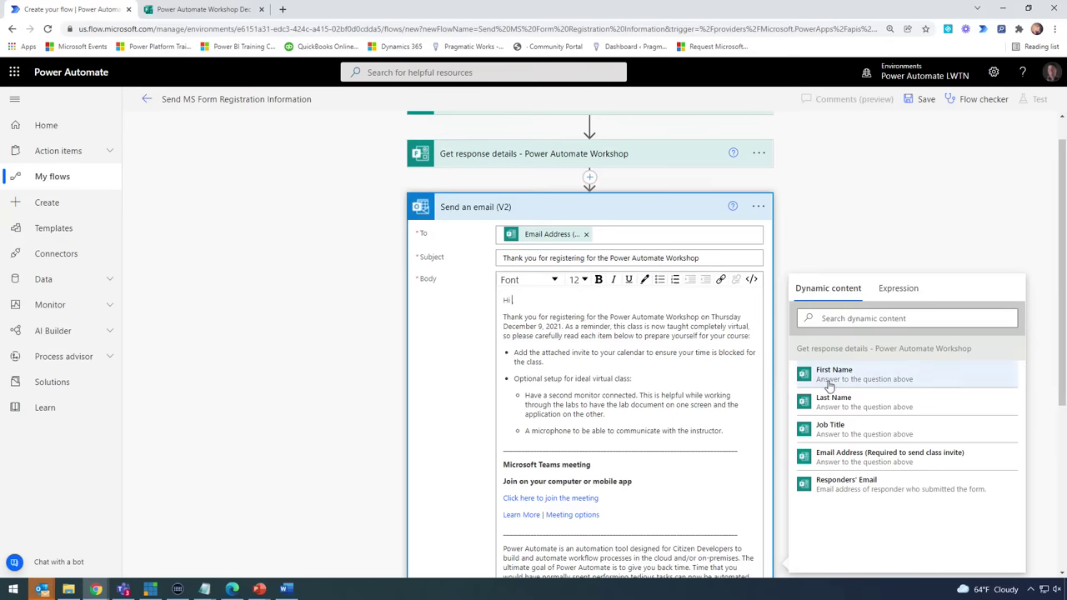
{"action": "left_click", "coordinate": [831, 374]}
{"action": "type", "text": ","}
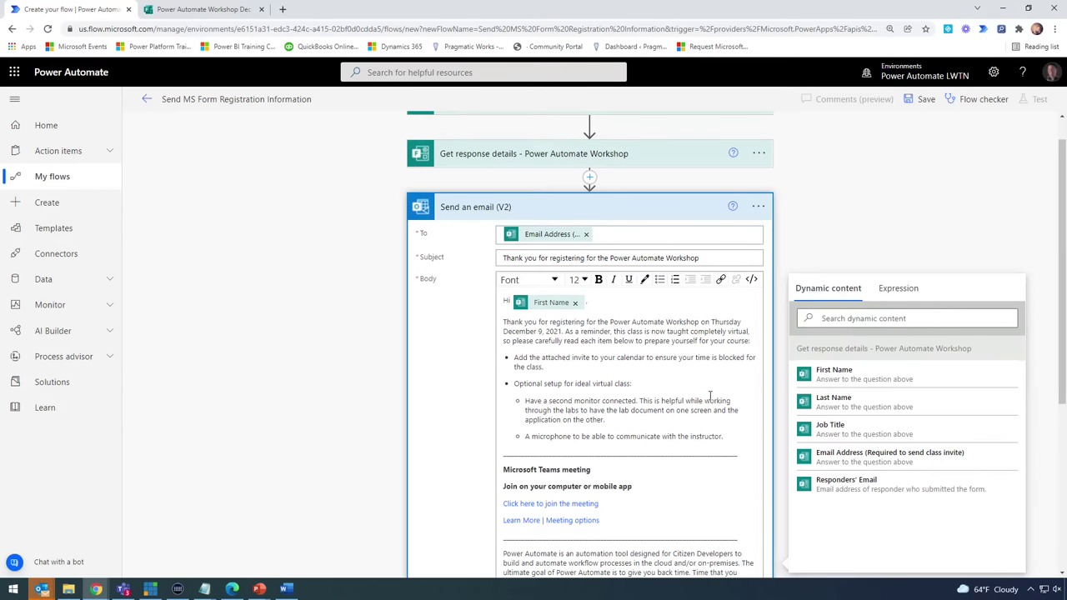
{"action": "left_click", "coordinate": [920, 243]}
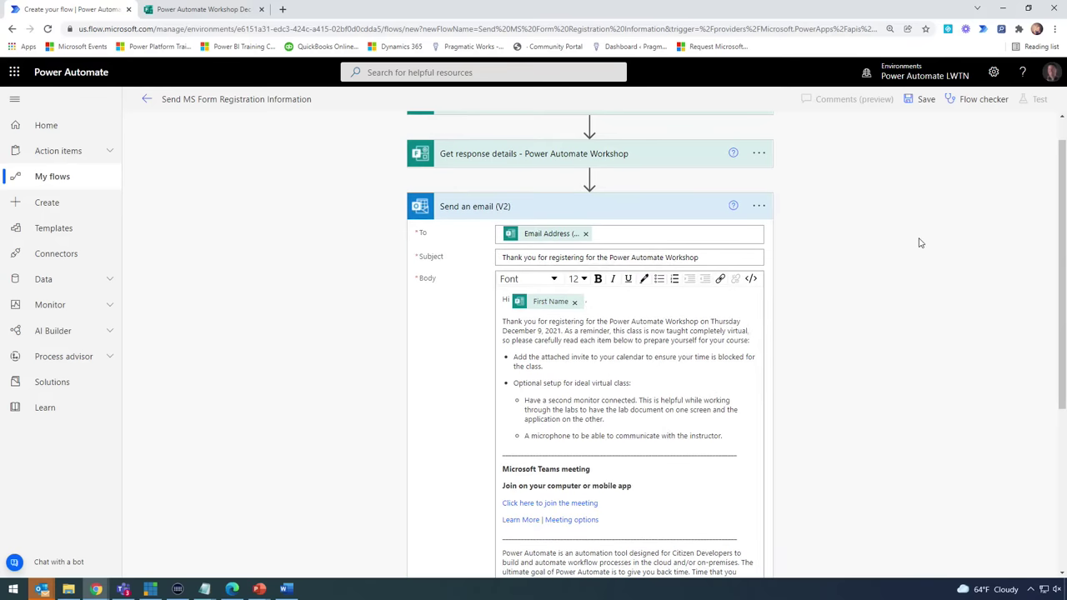
Save the registration flow.
{"action": "left_click", "coordinate": [920, 102]}
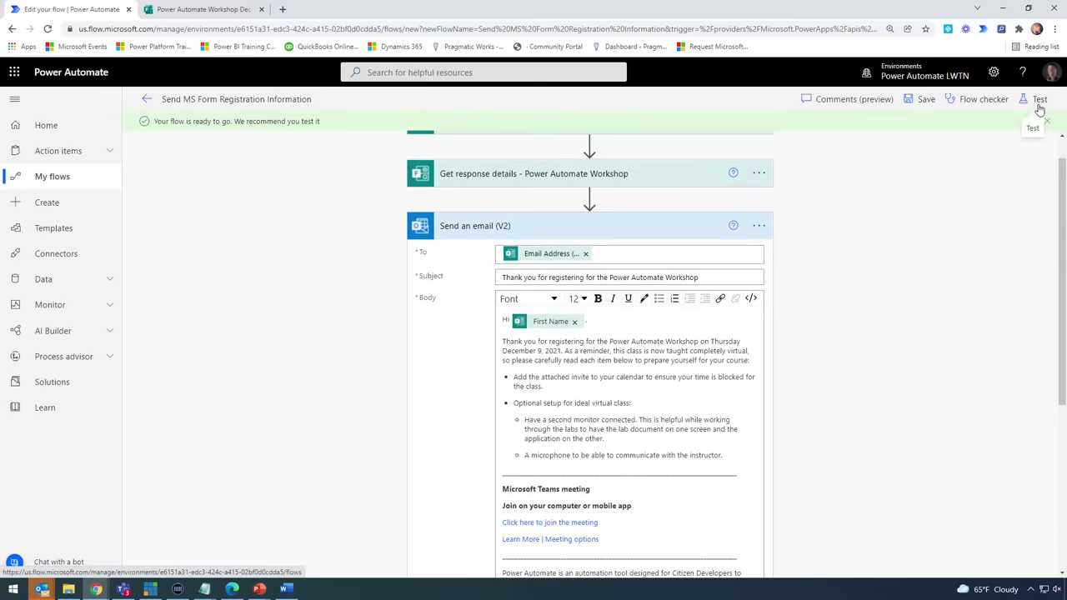
{"action": "left_click_drag", "start_coordinate": [1056, 85], "coordinate": [1008, 117]}
{"action": "left_click_drag", "start_coordinate": [1013, 111], "coordinate": [946, 168]}
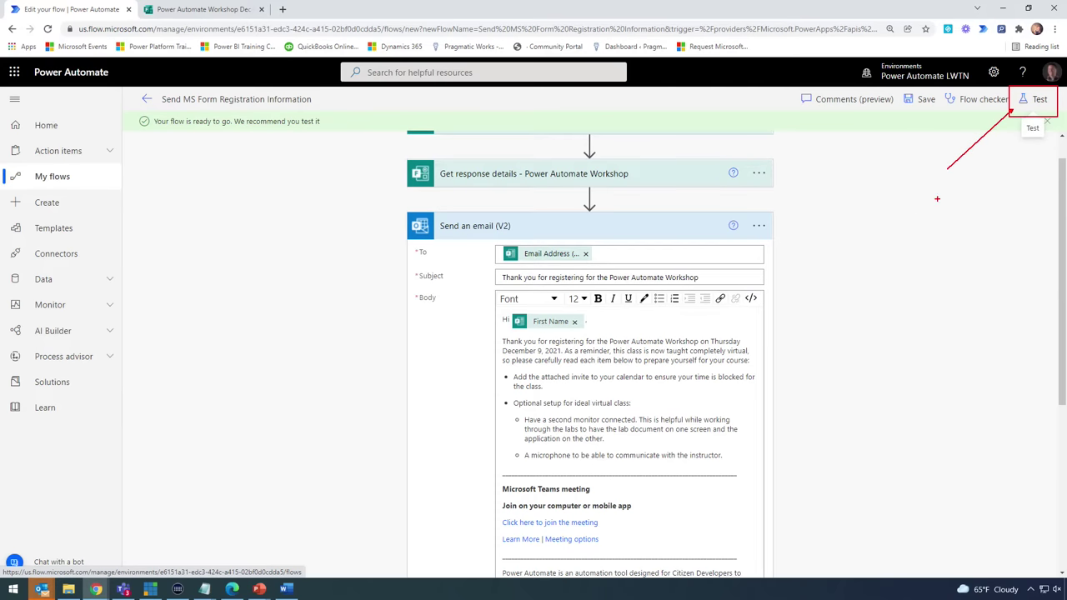
{"action": "key", "text": "Escape"}
Start a manual flow test that waits for a new form response.
{"action": "left_click", "coordinate": [1034, 101]}
{"action": "left_click", "coordinate": [898, 148]}
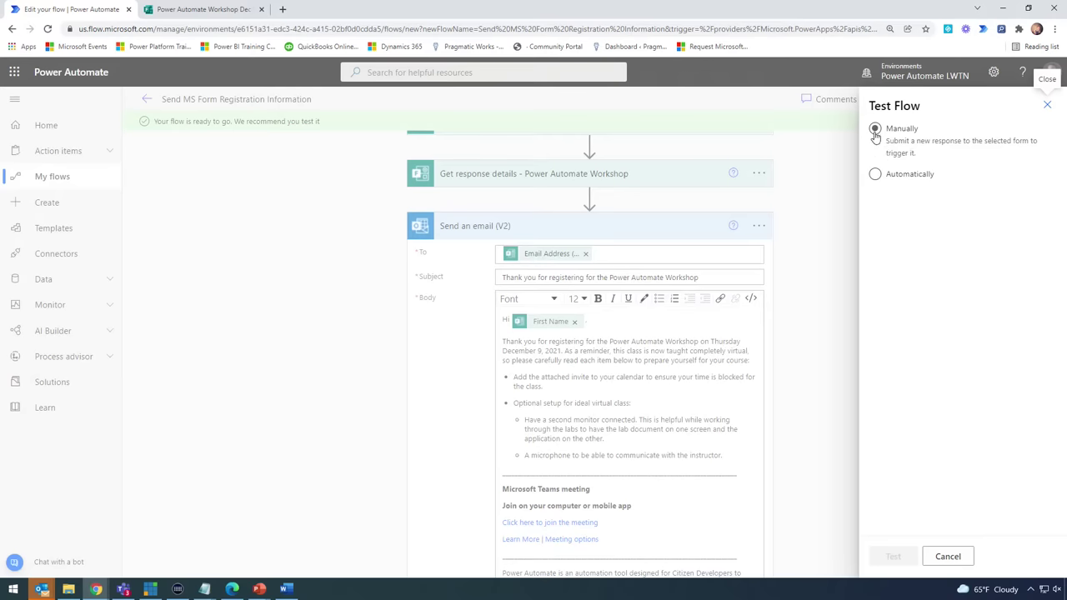
{"action": "left_click", "coordinate": [874, 130]}
{"action": "left_click", "coordinate": [893, 557]}
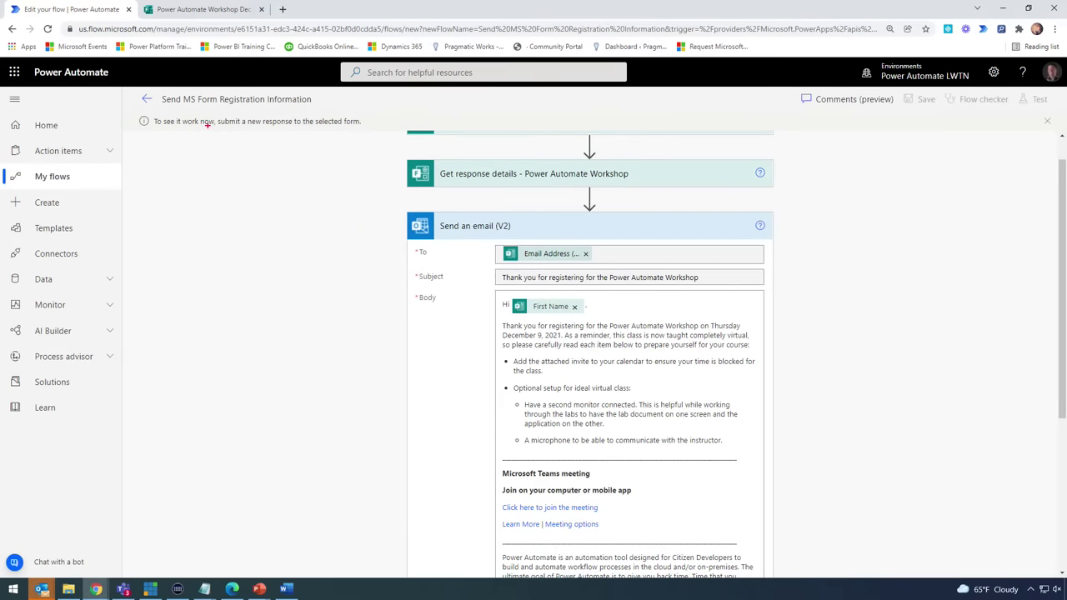
{"action": "mouse_move", "coordinate": [127, 107]}
{"action": "left_mouse_down"}
{"action": "mouse_move", "coordinate": [310, 138]}
{"action": "mouse_move", "coordinate": [393, 138]}
{"action": "left_mouse_up"}
{"action": "left_click_drag", "start_coordinate": [278, 133], "coordinate": [306, 200]}
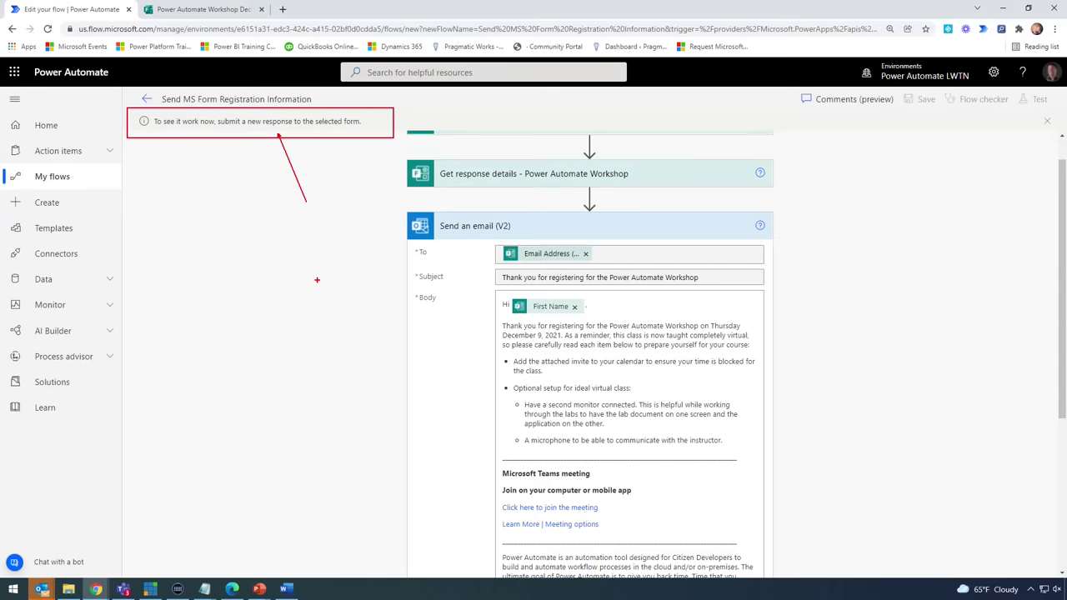
{"action": "key", "text": "Escape"}
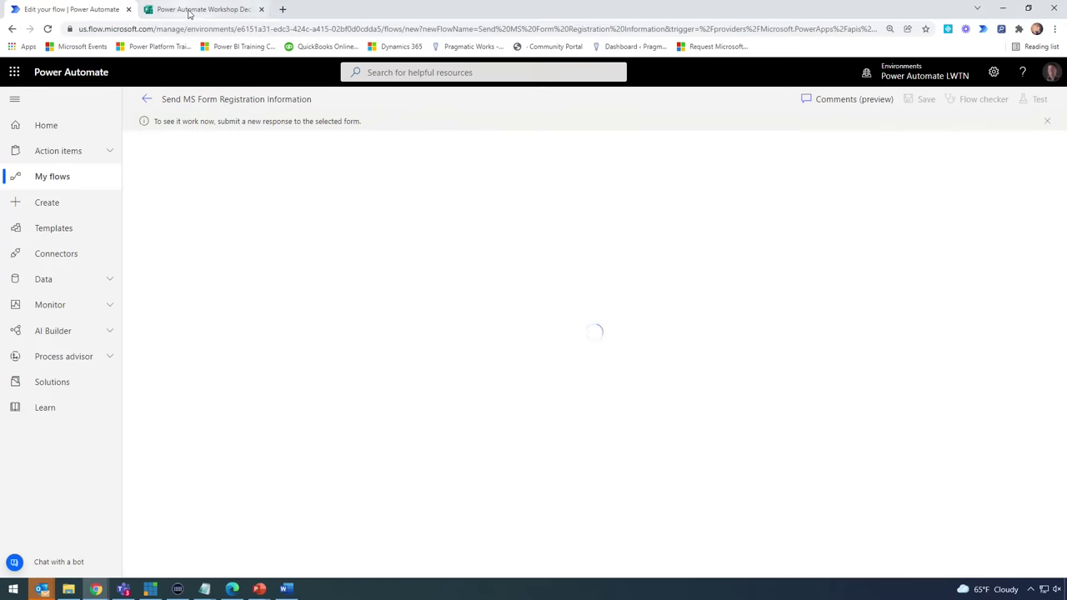
Submit the registration form with a first and last name, job title Developer and an e-mail address.
{"action": "left_click", "coordinate": [189, 10]}
{"action": "left_click", "coordinate": [391, 240]}
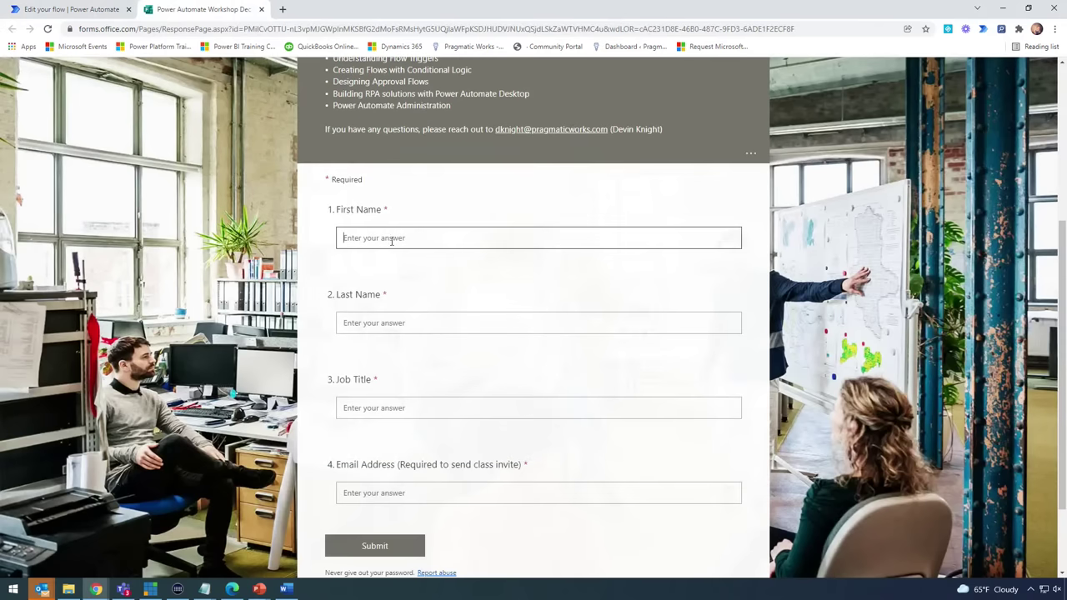
{"action": "type", "text": "Devin"}
{"action": "key", "text": "Tab"}
{"action": "type", "text": "Knight"}
{"action": "key", "text": "Tab"}
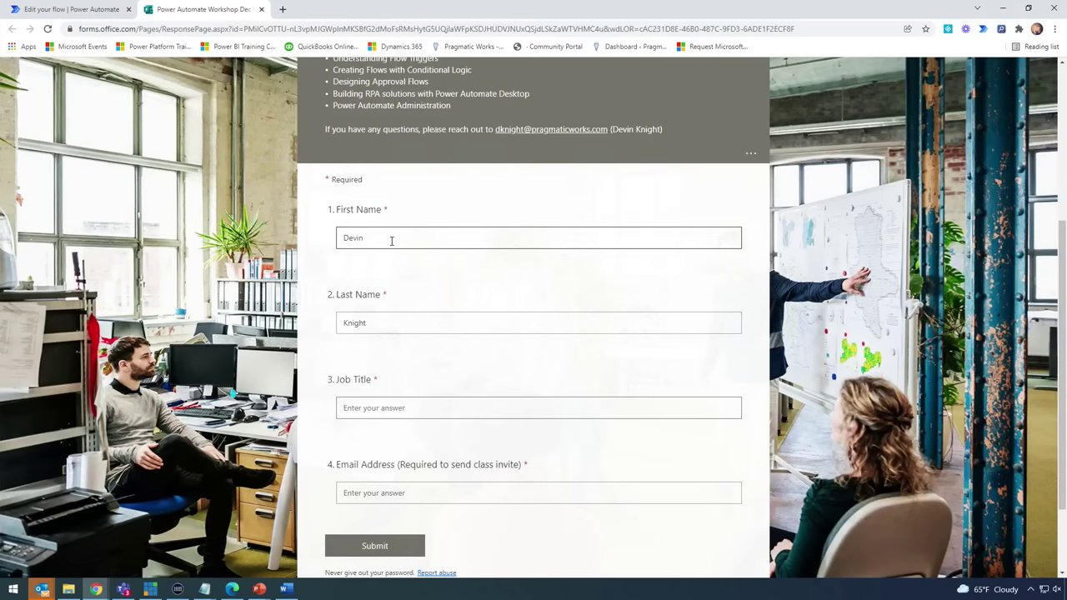
{"action": "type", "text": "Developer"}
{"action": "key", "text": "Tab"}
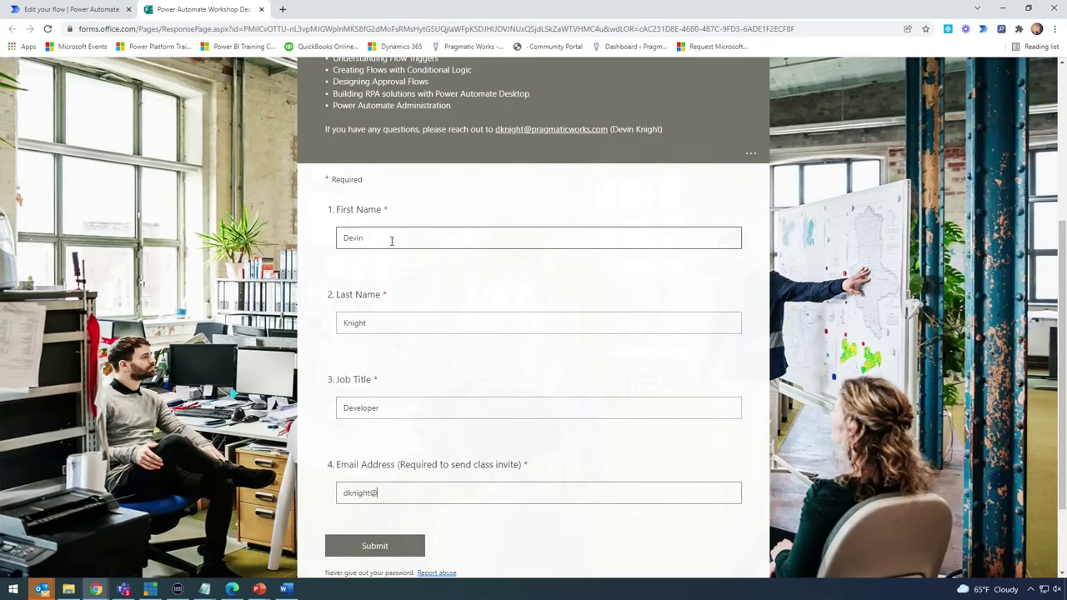
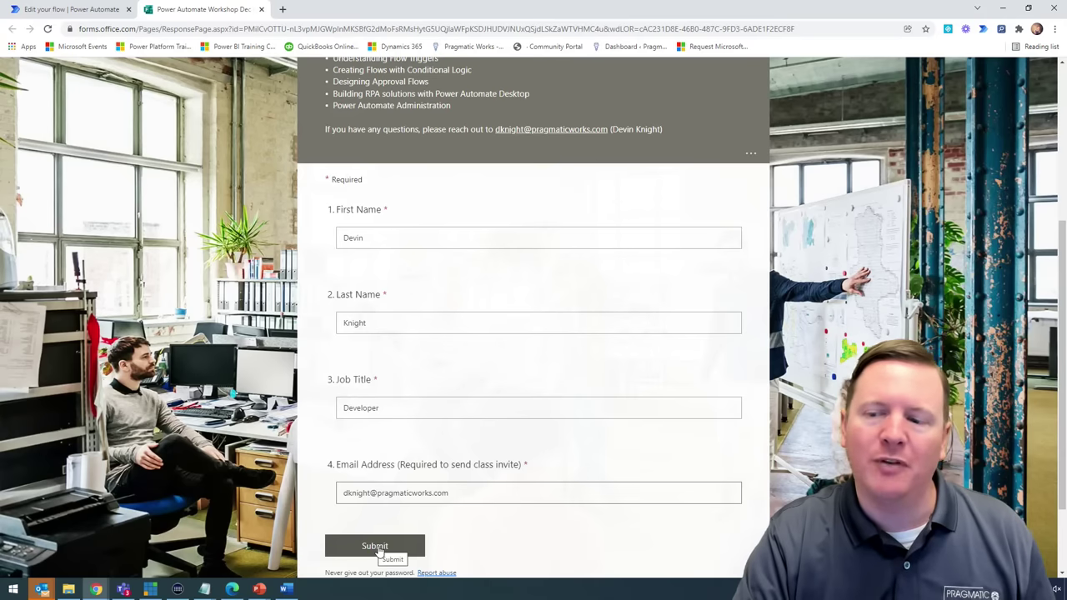
{"action": "left_click", "coordinate": [376, 550]}
{"action": "left_click", "coordinate": [71, 9]}
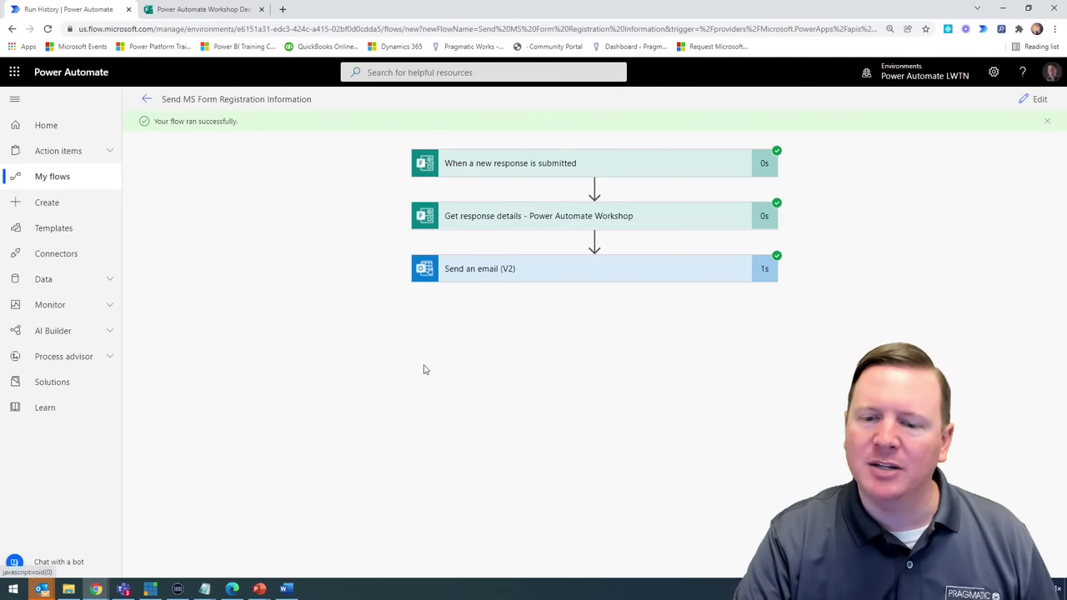
{"action": "left_click", "coordinate": [41, 589]}
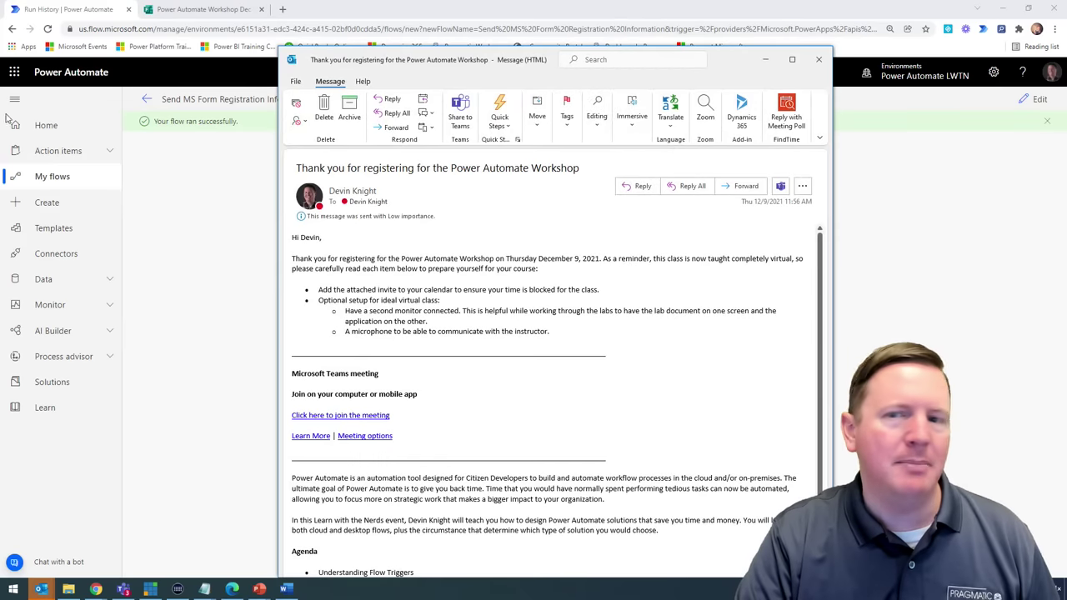
{"action": "left_click_drag", "start_coordinate": [297, 171], "coordinate": [579, 168]}
{"action": "left_click", "coordinate": [314, 236]}
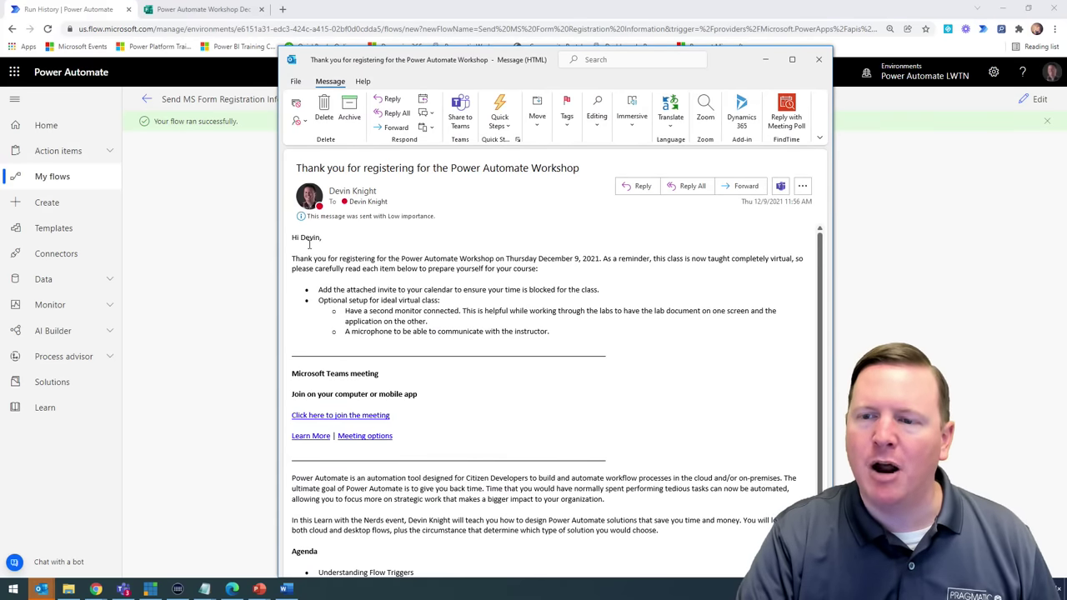
{"action": "double_click", "coordinate": [310, 239]}
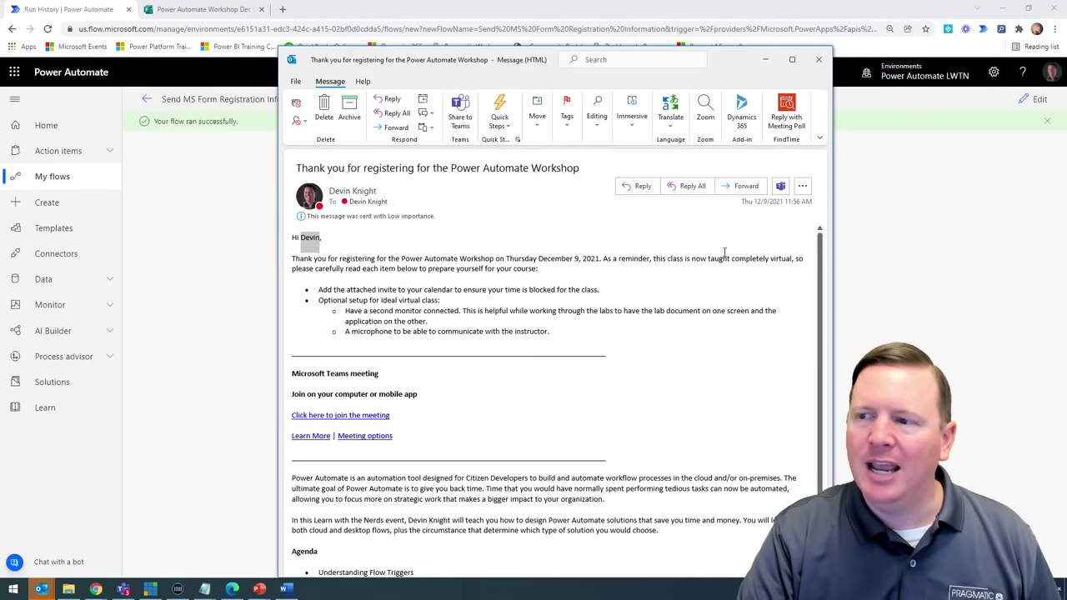
{"action": "left_click", "coordinate": [818, 61]}
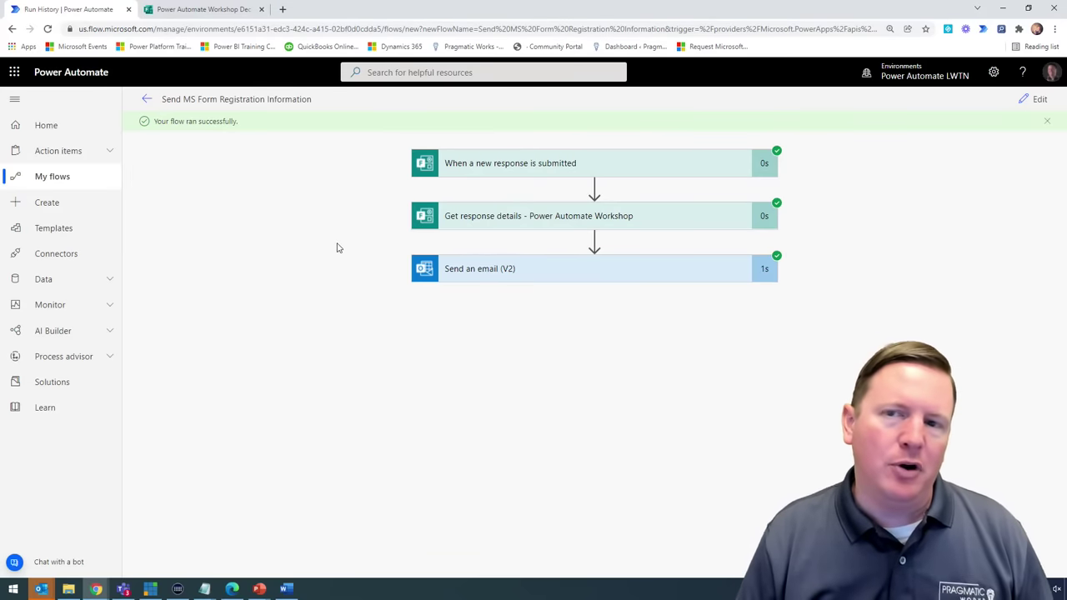
Return to the flow's details page, dismiss the ready-to-go message, and leave the browser.
{"action": "left_click", "coordinate": [146, 101]}
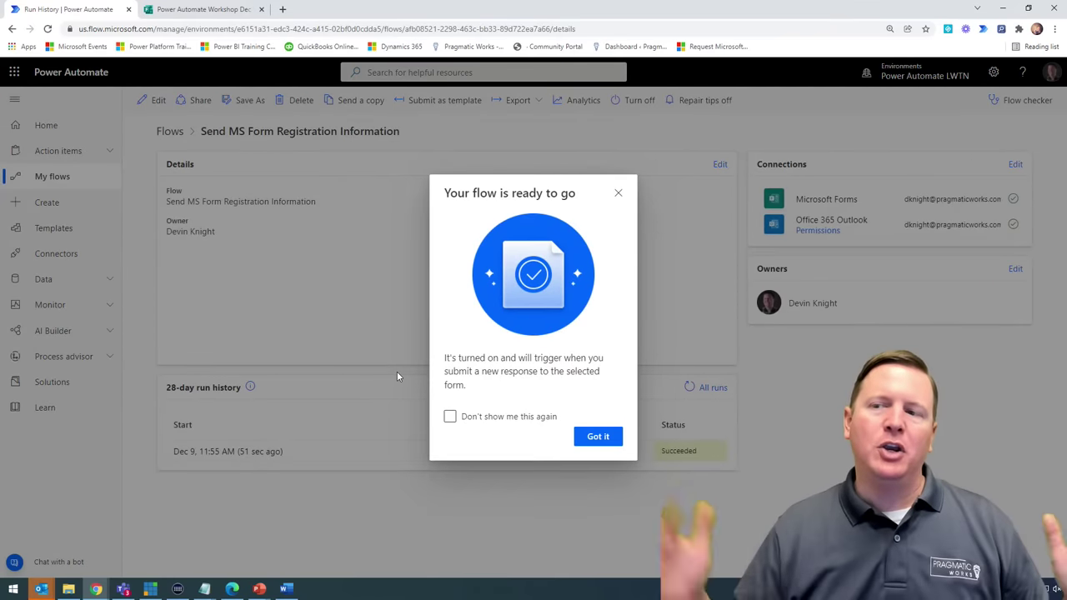
{"action": "left_click", "coordinate": [618, 193]}
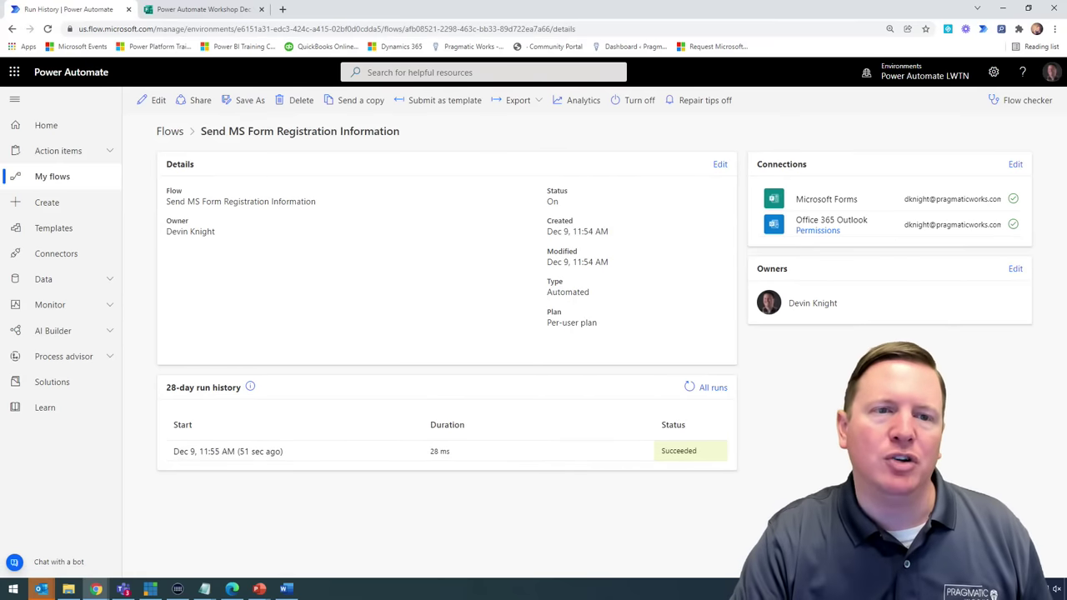
{"action": "key", "text": "alt+Tab"}
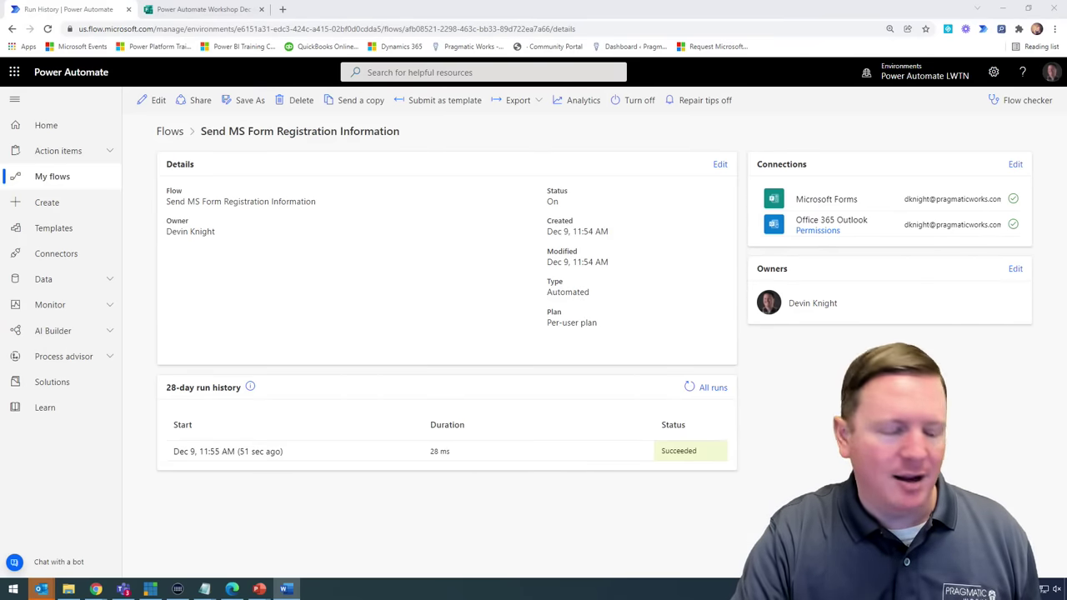
Load the pasted SharePoint Mentoring Requests list URL in a new browser tab.
{"action": "left_click", "coordinate": [283, 9]}
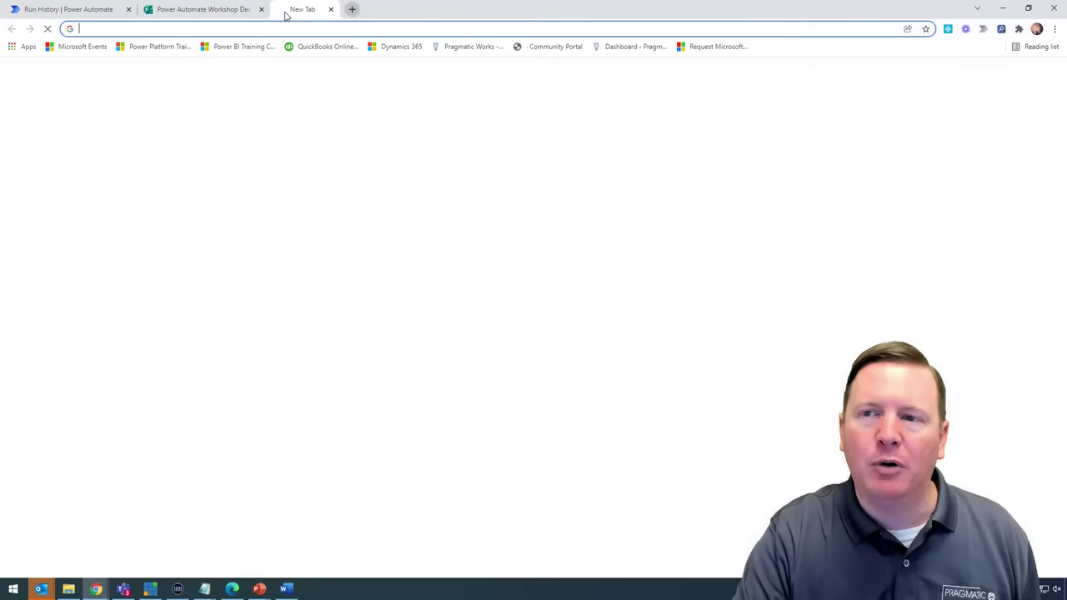
{"action": "type", "text": "https://pragmaticworksonline.sharepoint.com/sites/Training46/Lists/Mentoring%20Requests/AllItems.aspx"}
{"action": "key", "text": "Return"}
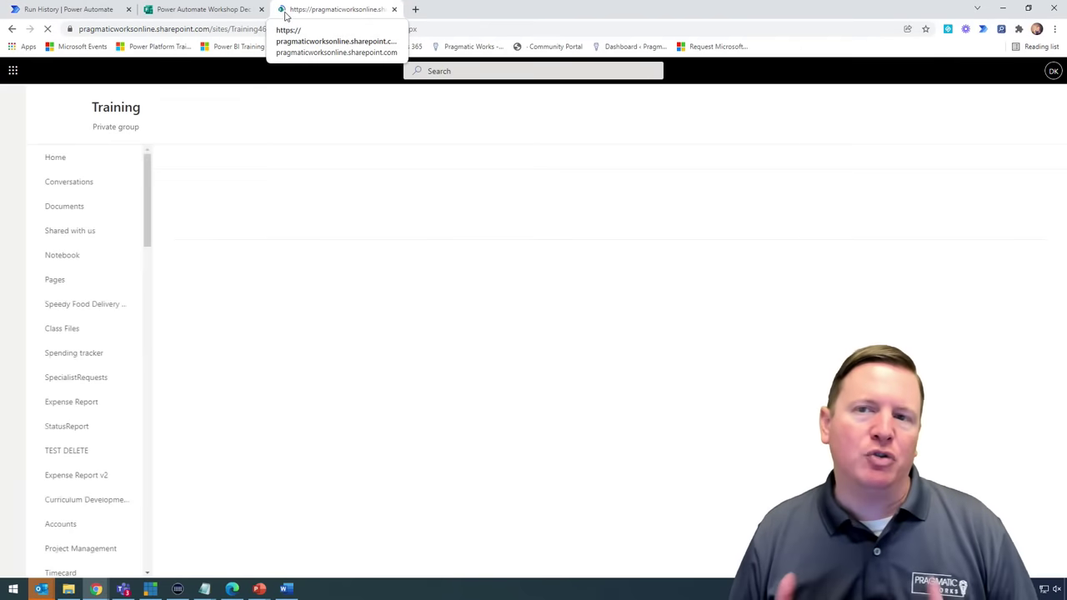
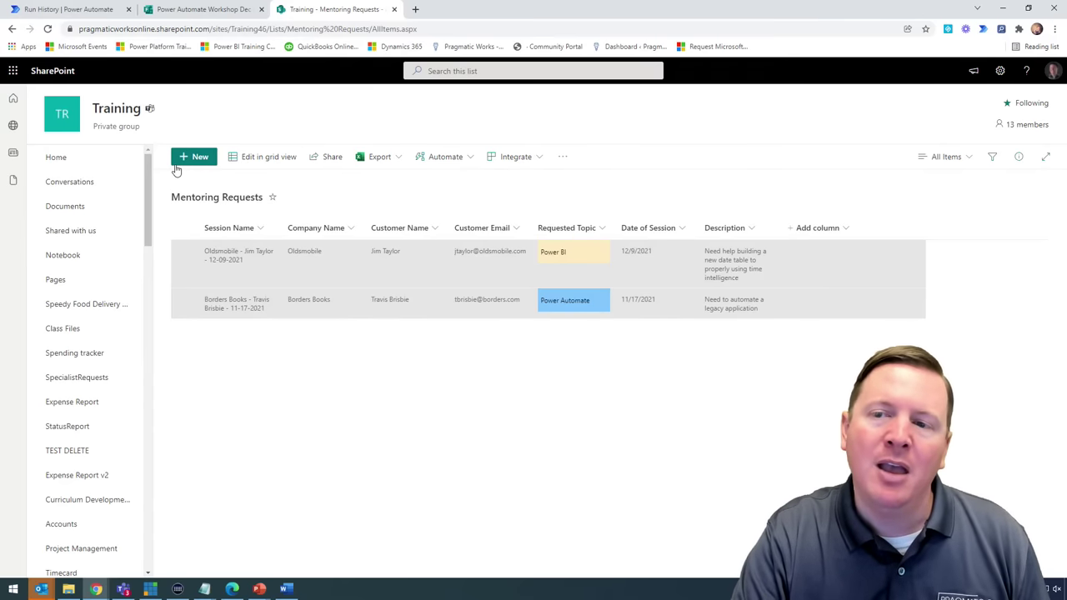
Start a new Mentoring Requests item for Blockbuster Video with the customer's name and e-mail.
{"action": "left_click", "coordinate": [257, 252]}
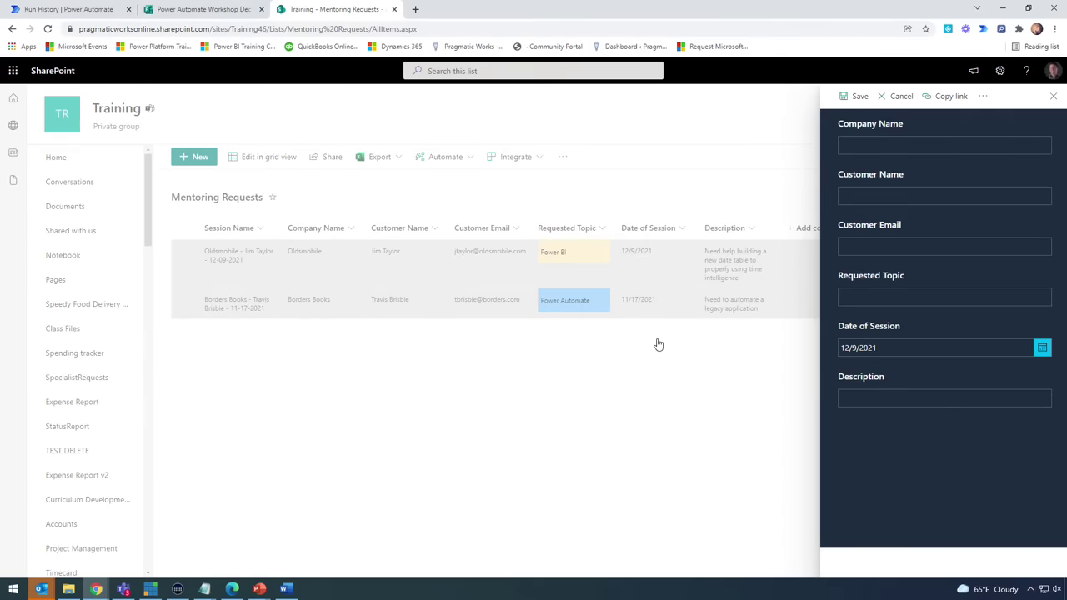
{"action": "left_click", "coordinate": [886, 147]}
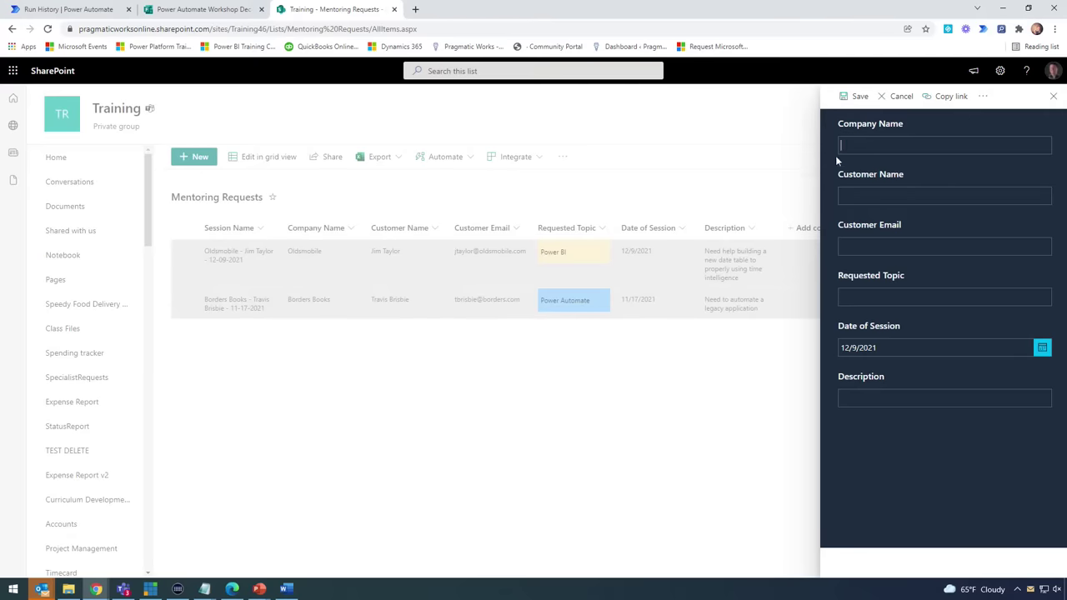
{"action": "type", "text": "B"}
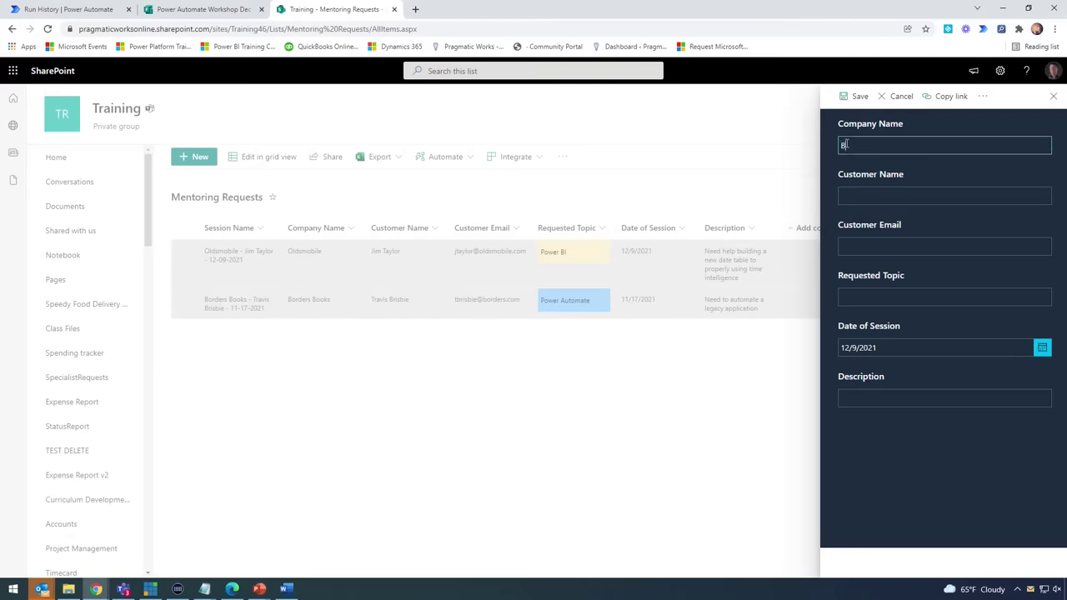
{"action": "type", "text": "l"}
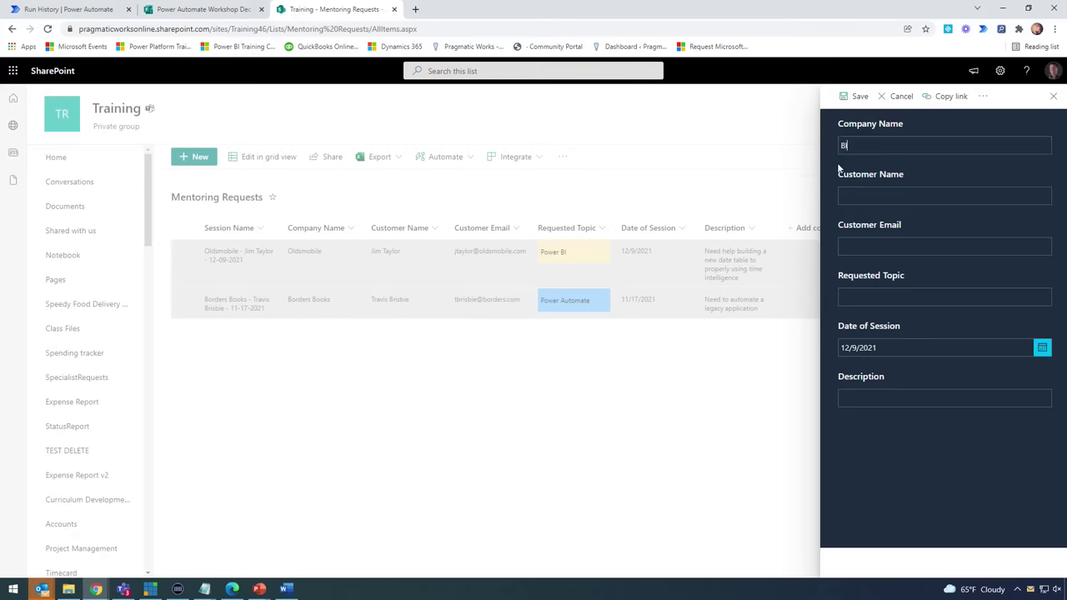
{"action": "type", "text": "ockbuster Video"}
{"action": "left_click", "coordinate": [863, 196]}
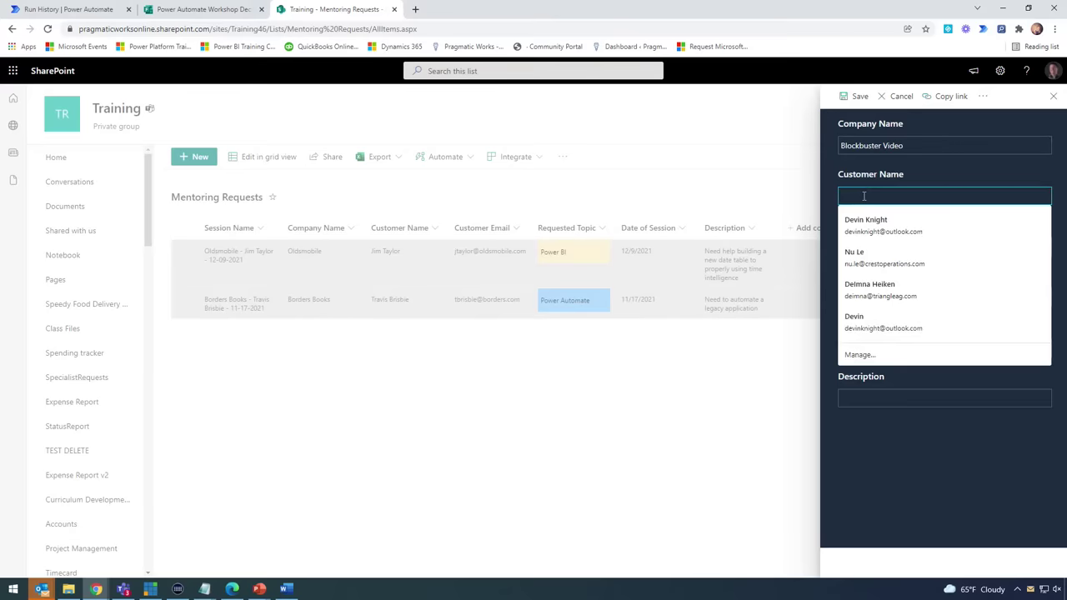
{"action": "type", "text": "Devin Knight"}
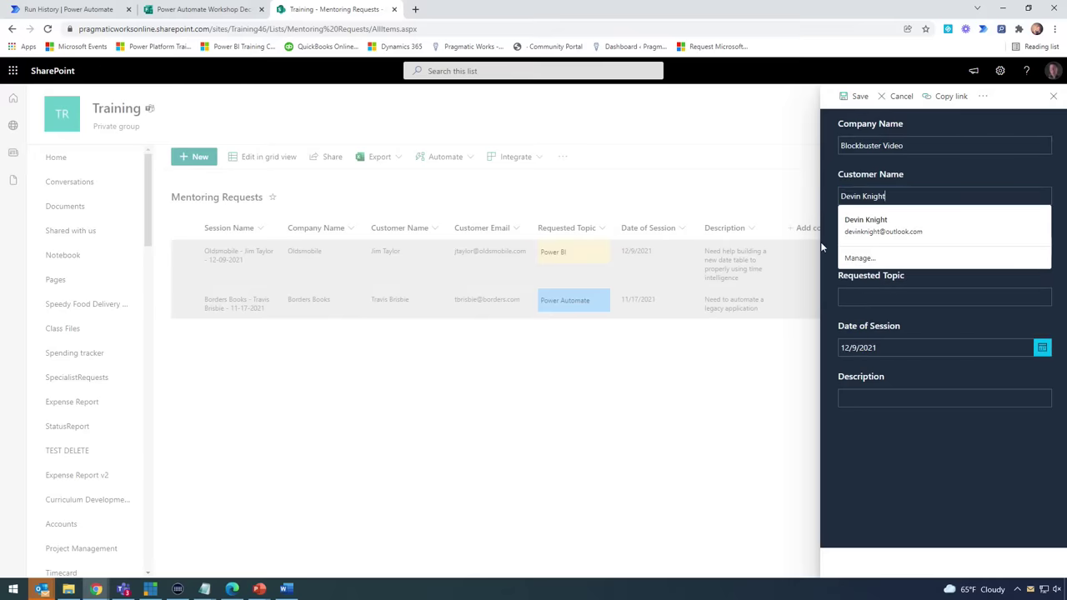
{"action": "left_click", "coordinate": [888, 247]}
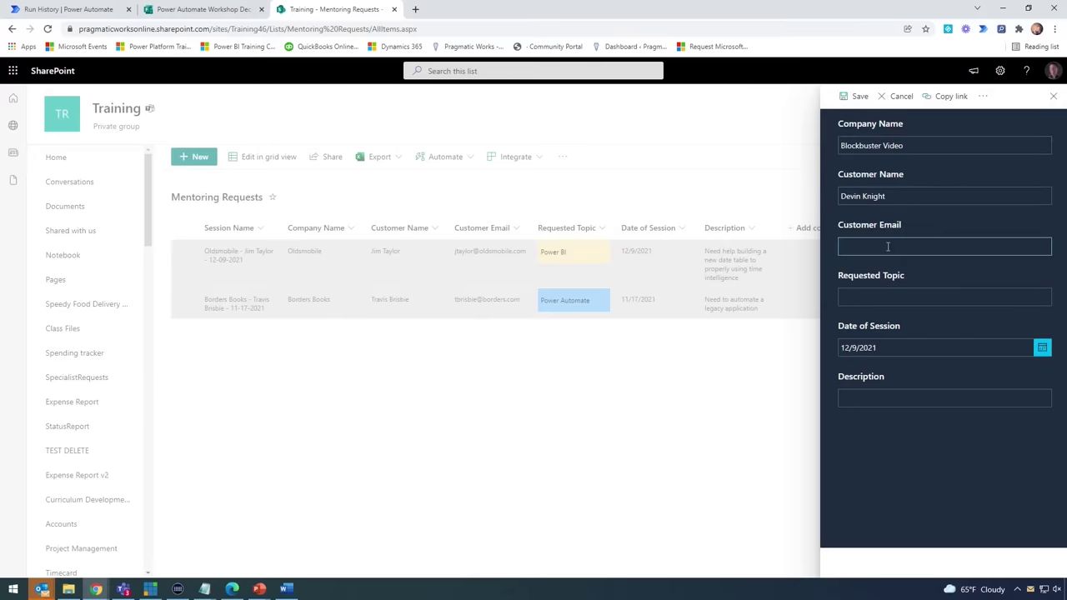
Set Requested Topic to 'Power BI', add a placeholder description, and save the item.
{"action": "left_click", "coordinate": [887, 295]}
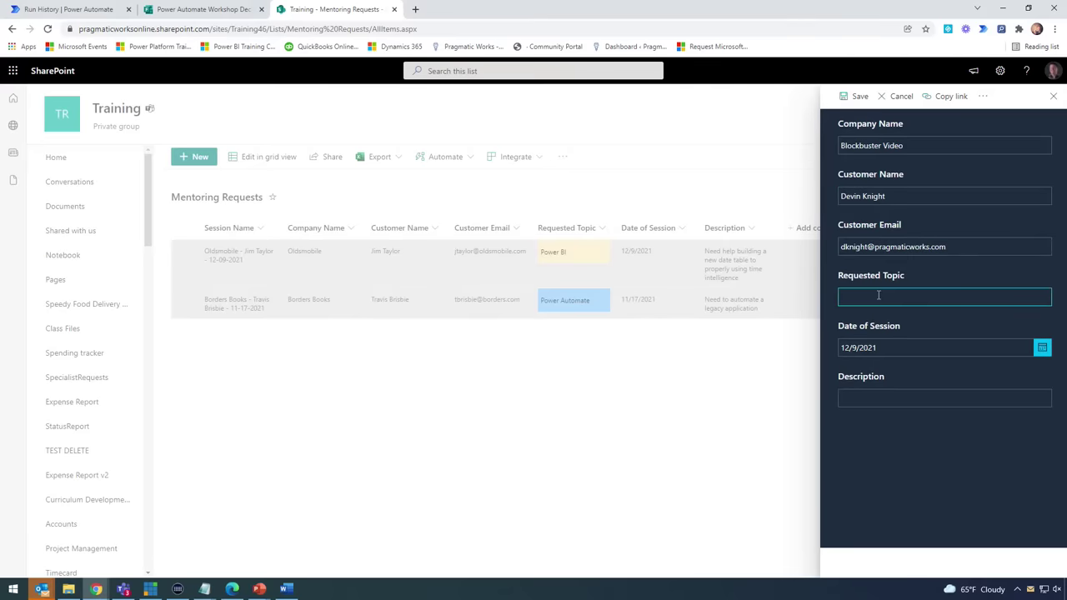
{"action": "type", "text": "Power BI"}
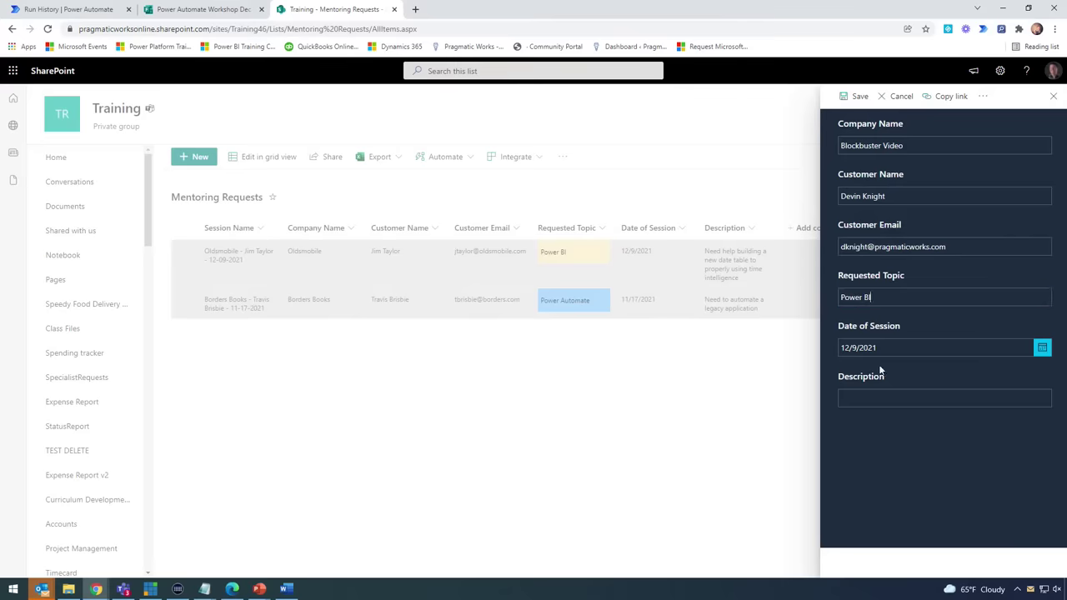
{"action": "left_click", "coordinate": [881, 398]}
{"action": "type", "text": "asdfasdf"}
{"action": "left_click", "coordinate": [859, 98]}
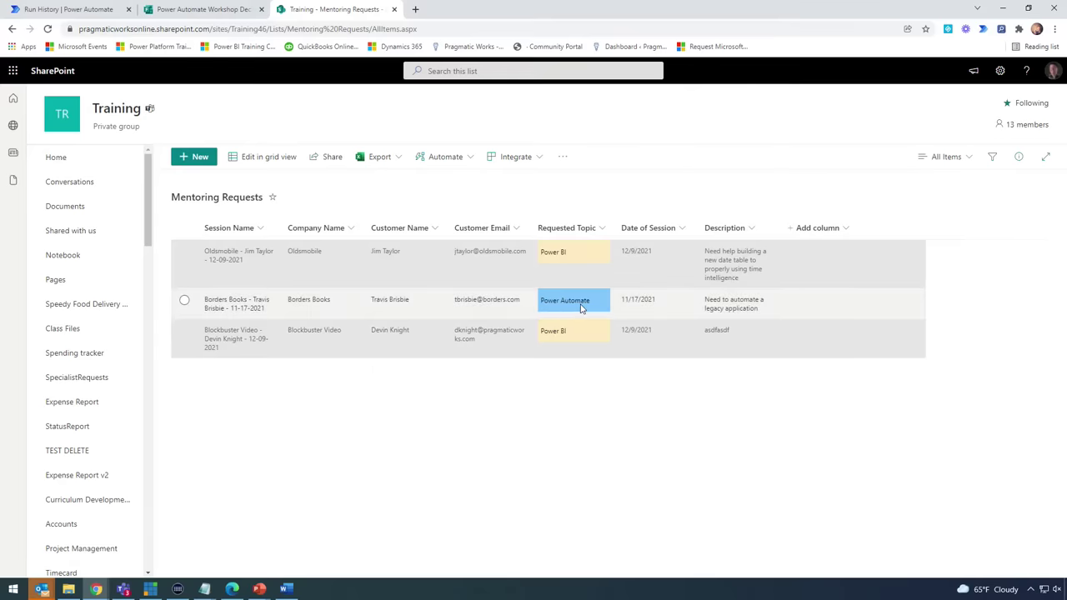
Switch to the Power Automate run history.
{"action": "left_click", "coordinate": [82, 10]}
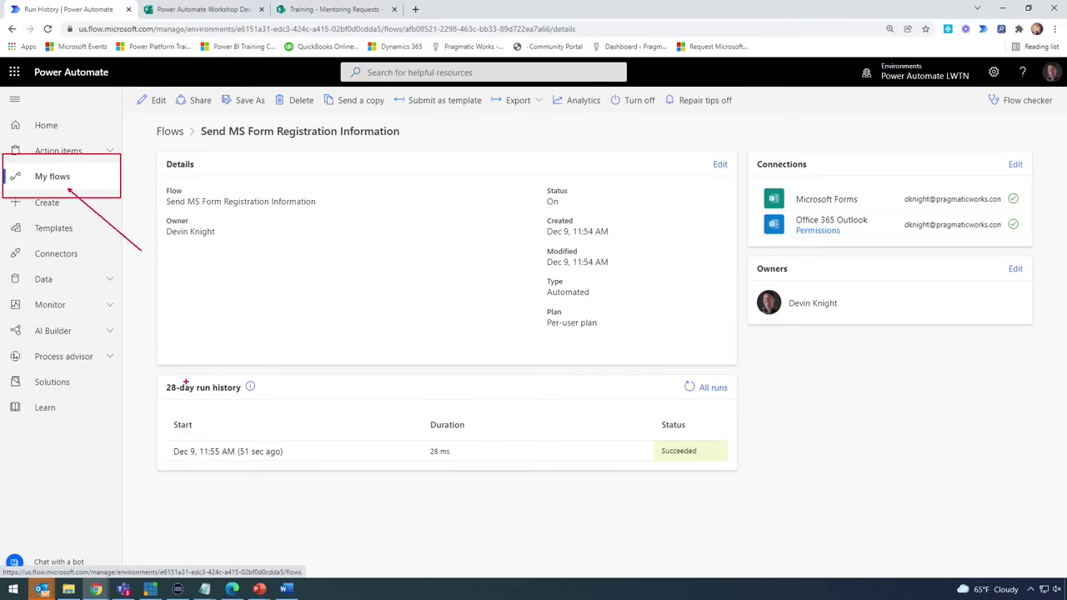
From My flows, create a new automated cloud flow and skip to a blank designer.
{"action": "left_click", "coordinate": [67, 178]}
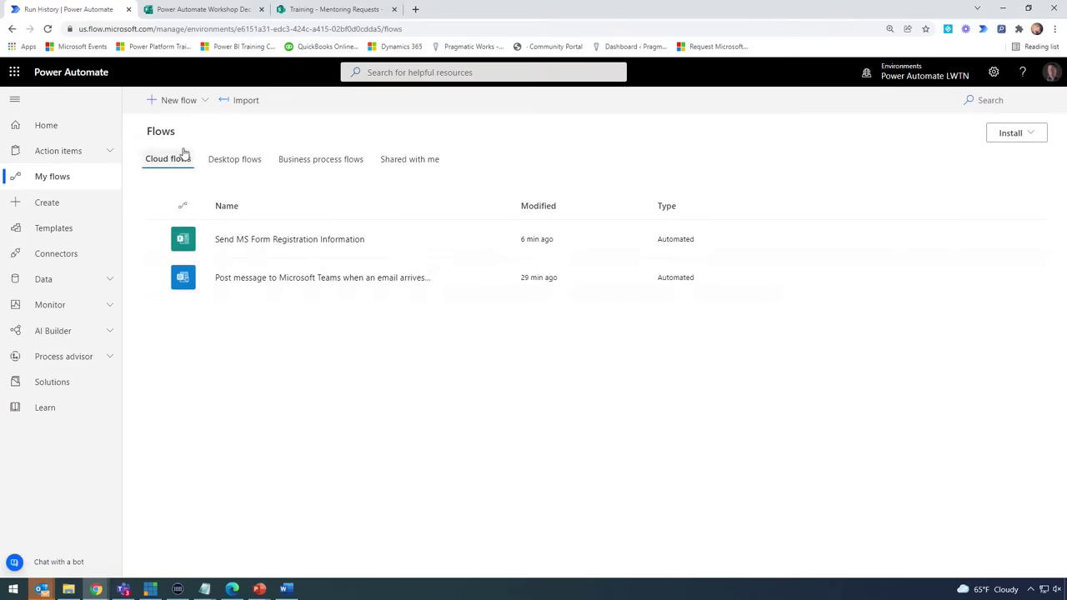
{"action": "left_click", "coordinate": [203, 107]}
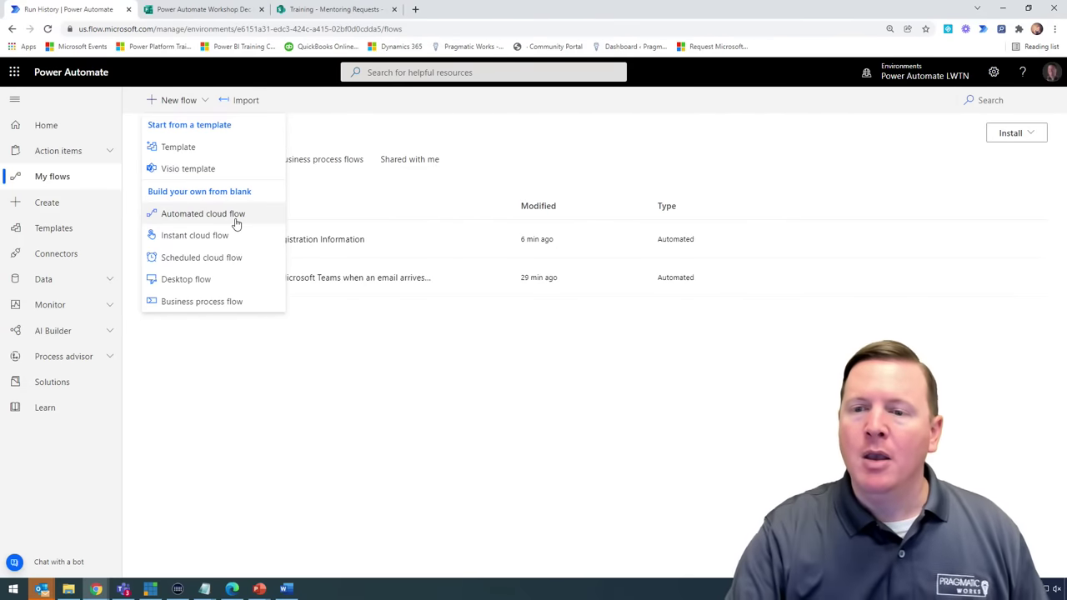
{"action": "left_click", "coordinate": [188, 221]}
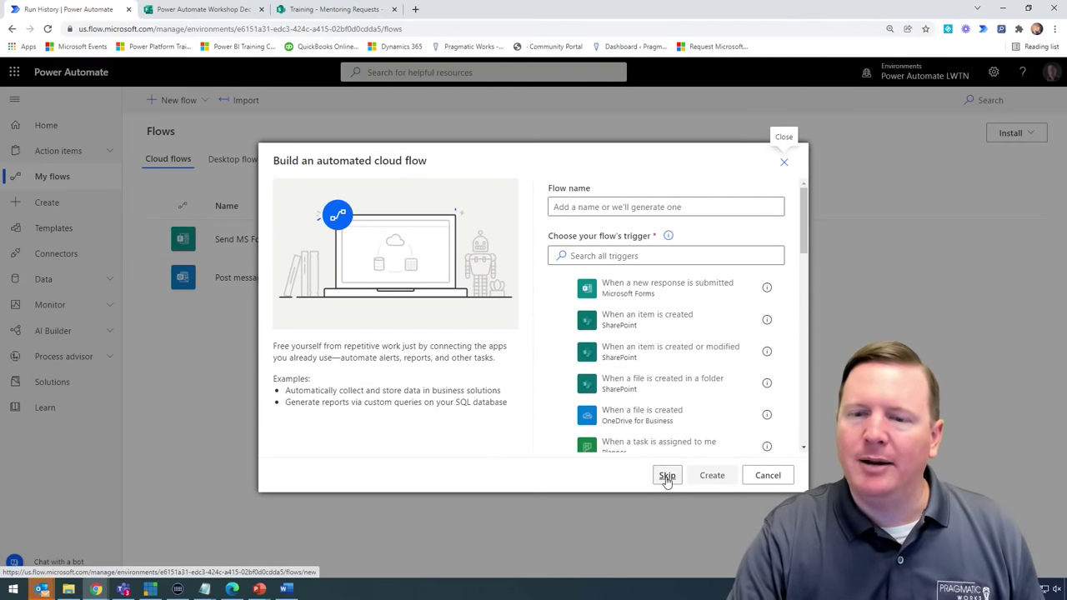
{"action": "left_click", "coordinate": [667, 477]}
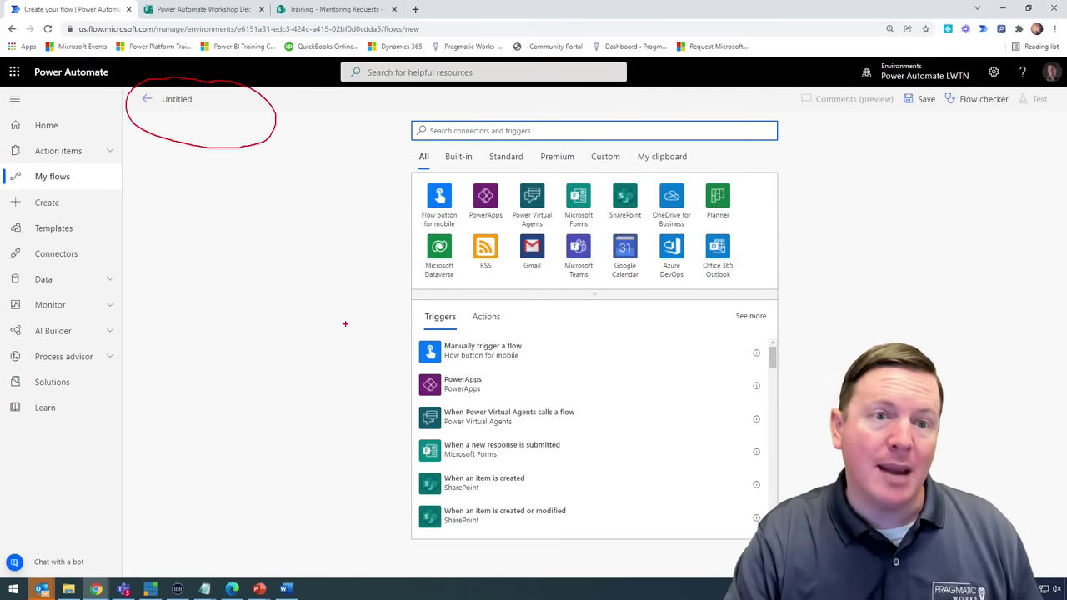
Dismiss the dialog and rename the untitled flow 'New Mentoring Request Notification'.
{"action": "key", "text": "Escape"}
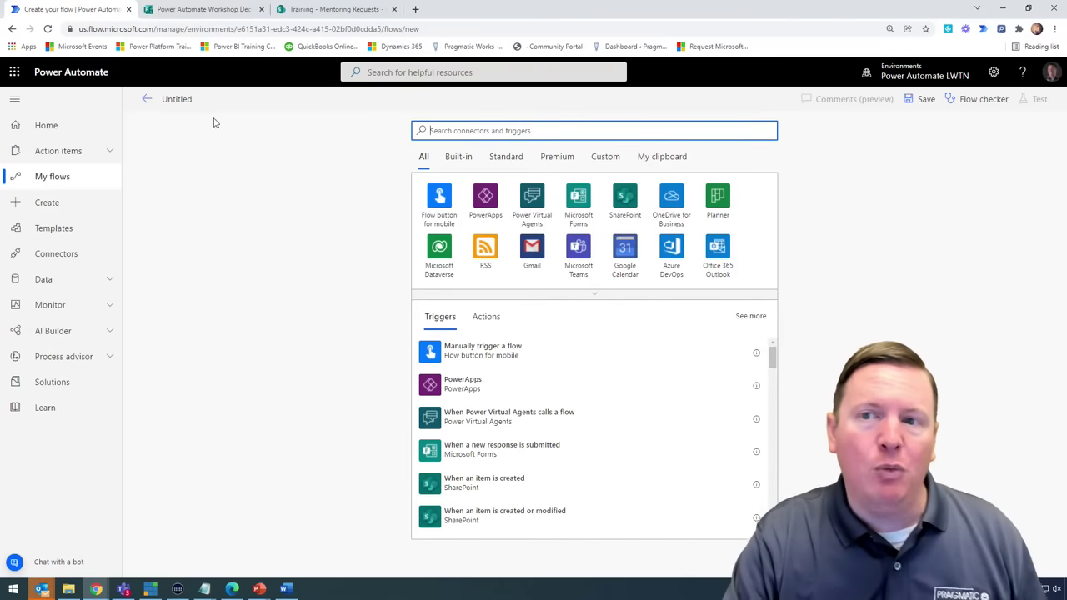
{"action": "left_click", "coordinate": [171, 101]}
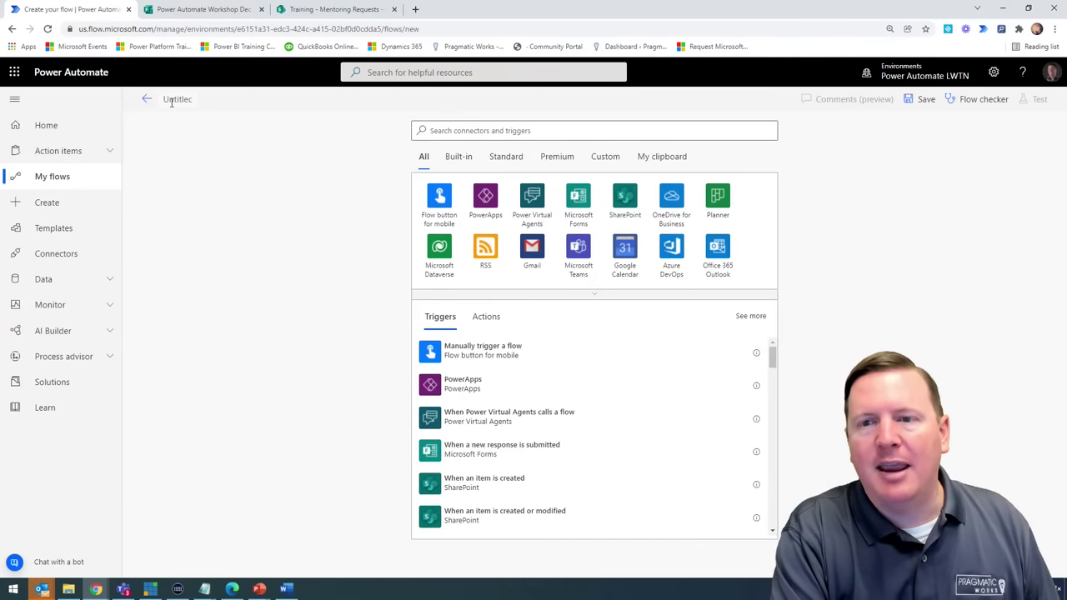
{"action": "type", "text": "New M"}
{"action": "type", "text": "entoring Requestion"}
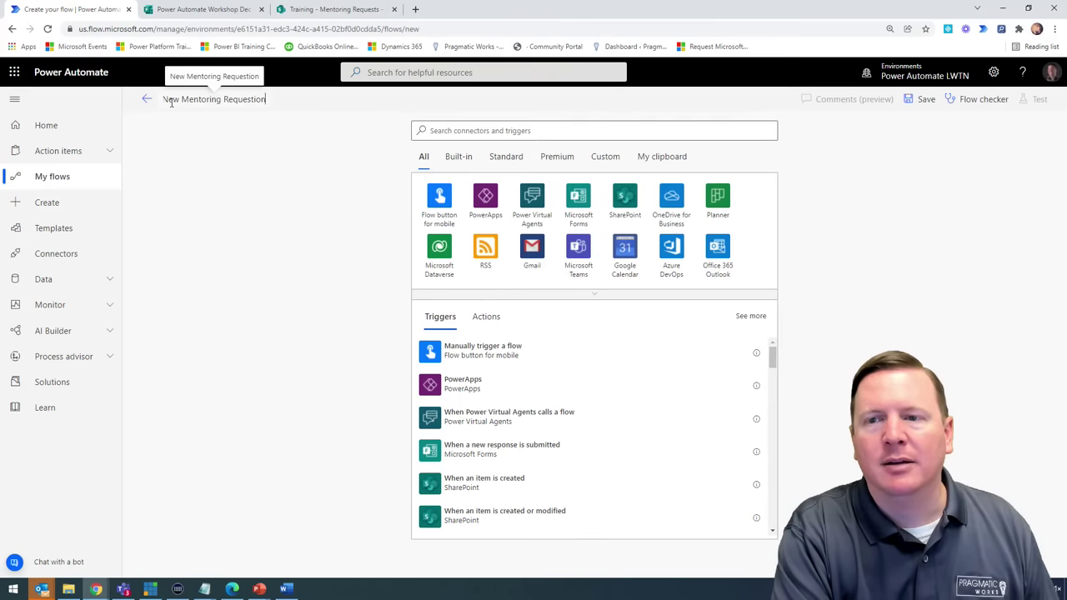
{"action": "key", "text": "BackSpace"}
{"action": "type", "text": "Notifi"}
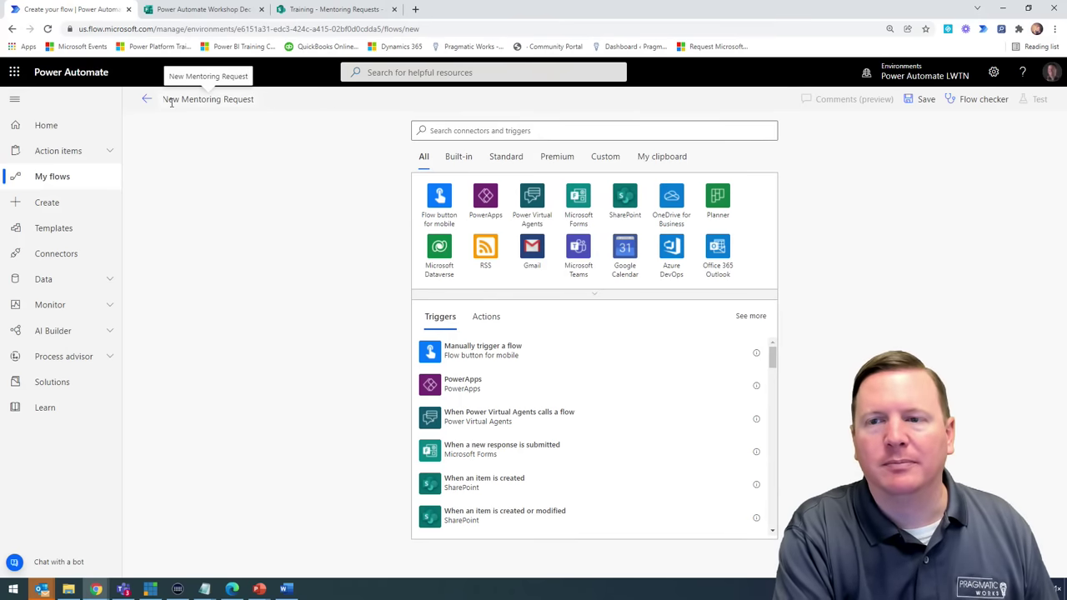
{"action": "type", "text": "cation"}
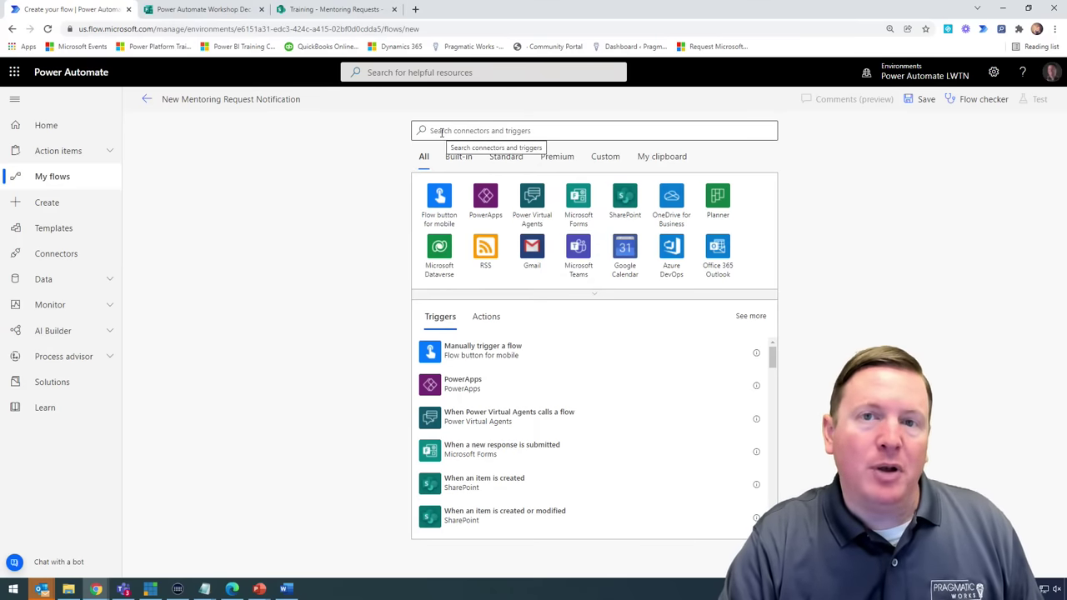
Search 'shar' and choose the SharePoint 'When an item is created' trigger.
{"action": "left_click", "coordinate": [442, 132]}
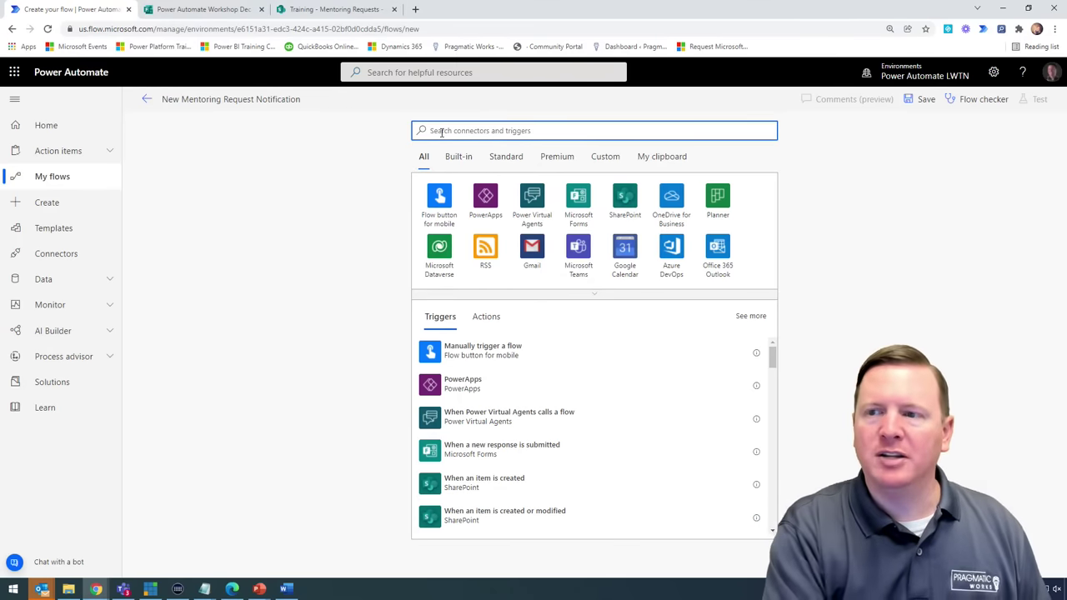
{"action": "type", "text": "shar"}
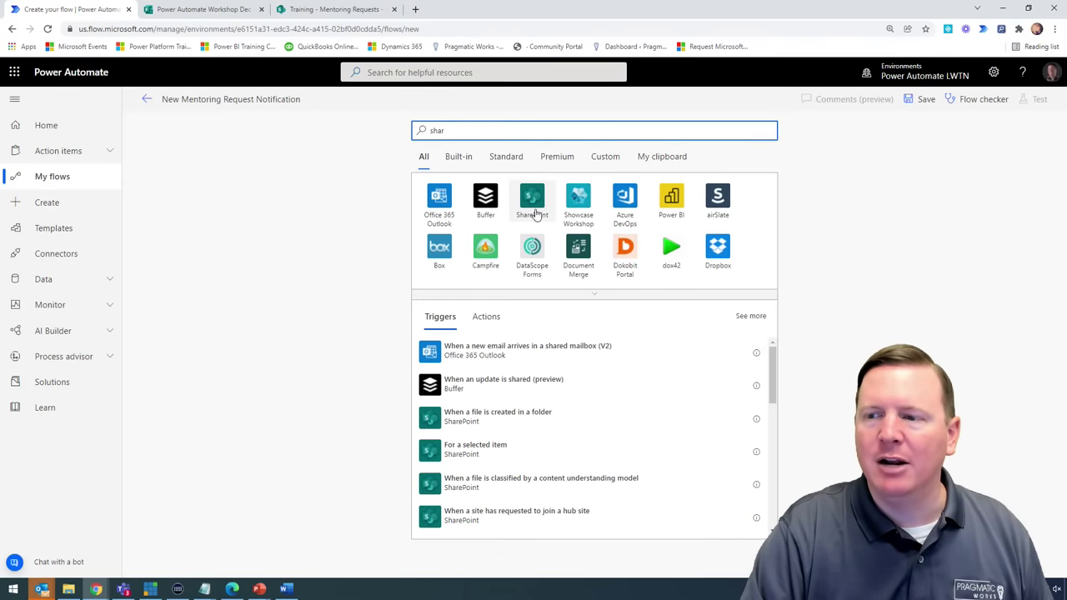
{"action": "left_click", "coordinate": [536, 215]}
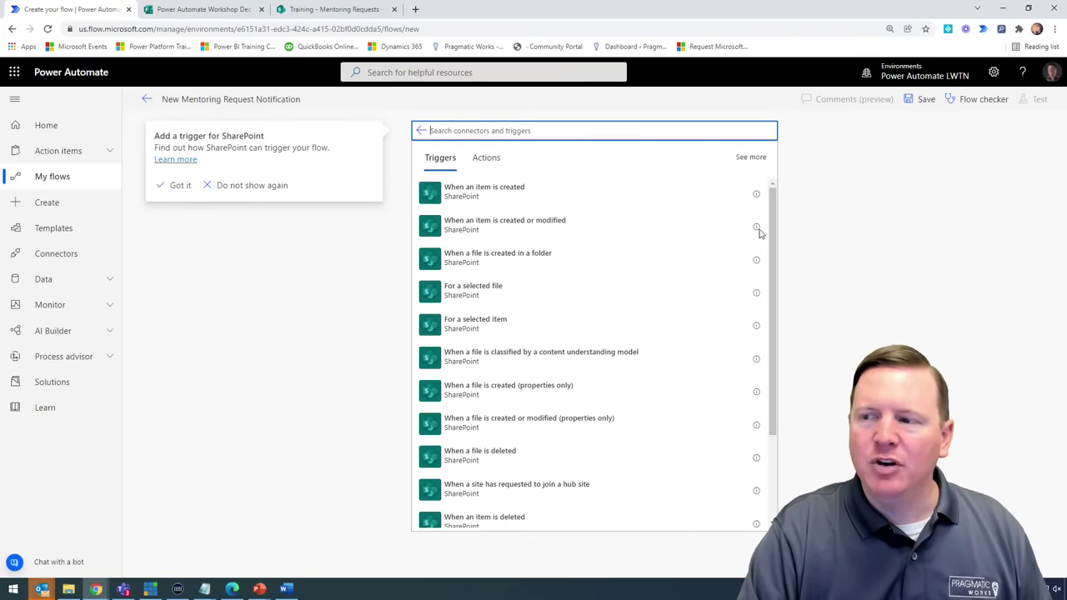
{"action": "scroll", "coordinate": [724, 233], "scroll_direction": "down", "scroll_amount": 2}
{"action": "scroll", "coordinate": [700, 235], "scroll_direction": "up", "scroll_amount": 2}
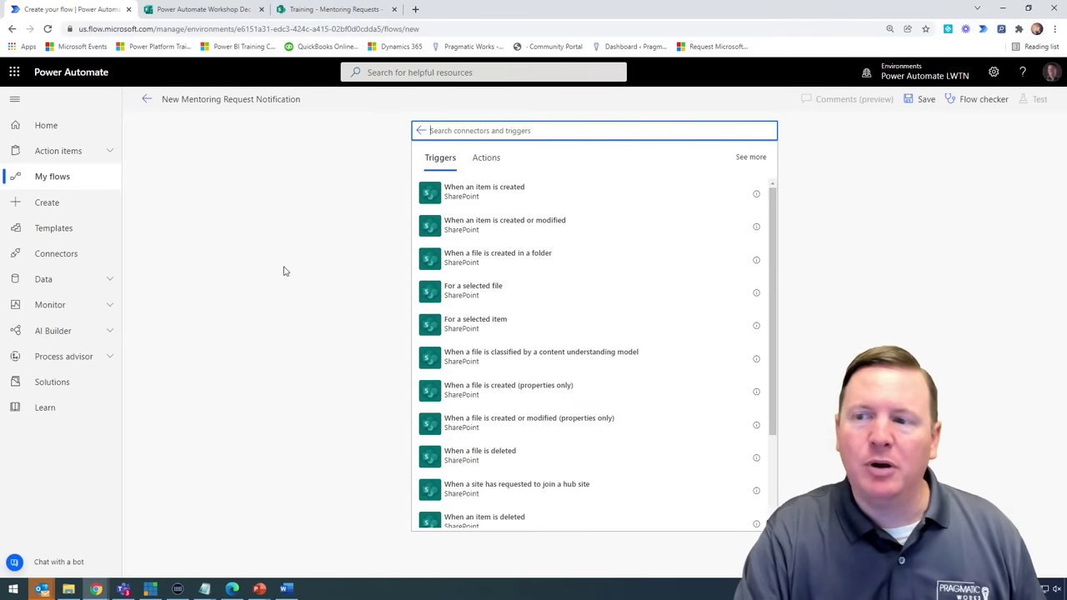
{"action": "mouse_move", "coordinate": [404, 167]}
{"action": "left_mouse_down"}
{"action": "mouse_move", "coordinate": [692, 228]}
{"action": "mouse_move", "coordinate": [794, 216]}
{"action": "left_mouse_up"}
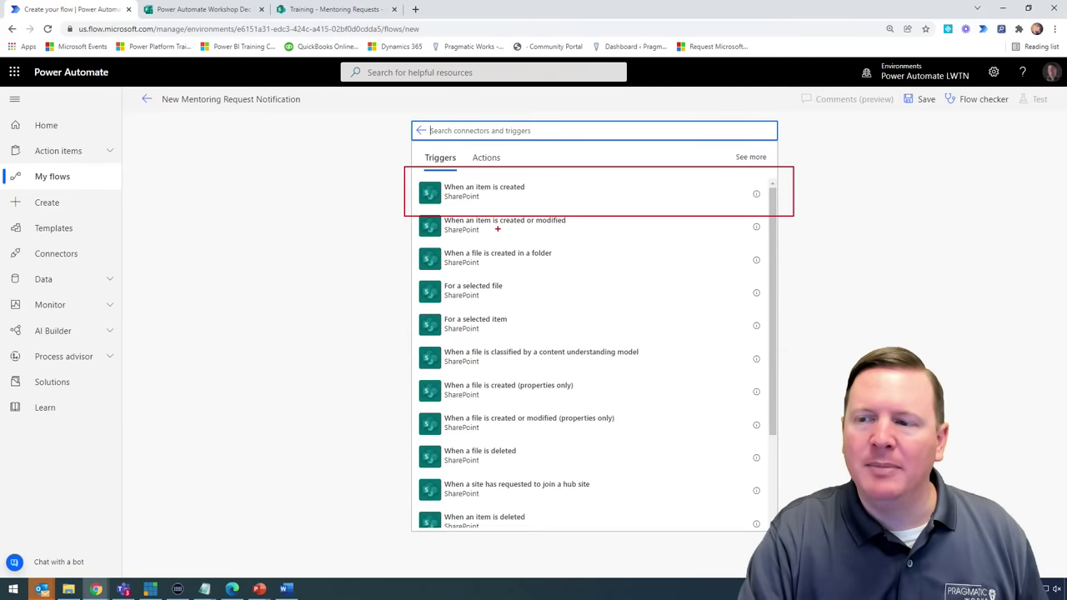
{"action": "left_click_drag", "start_coordinate": [501, 227], "coordinate": [562, 231]}
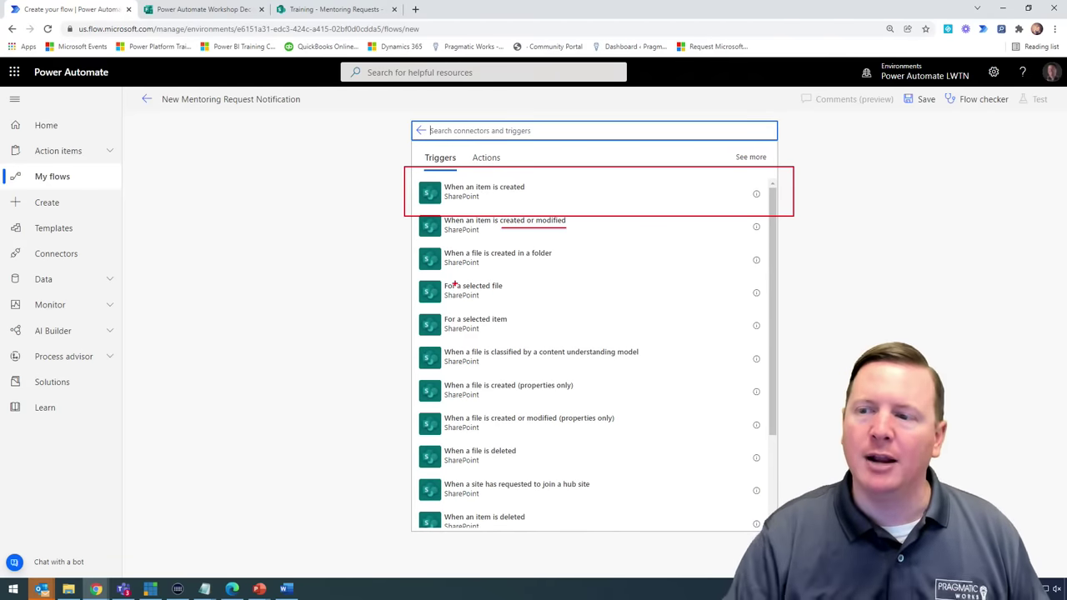
{"action": "key", "text": "Escape"}
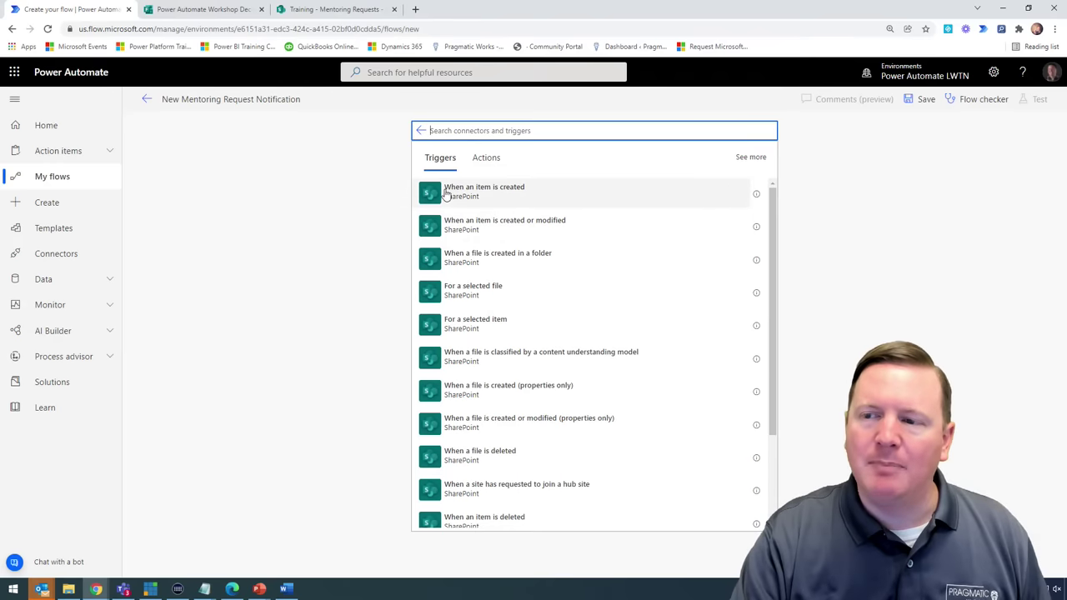
{"action": "left_click", "coordinate": [512, 196]}
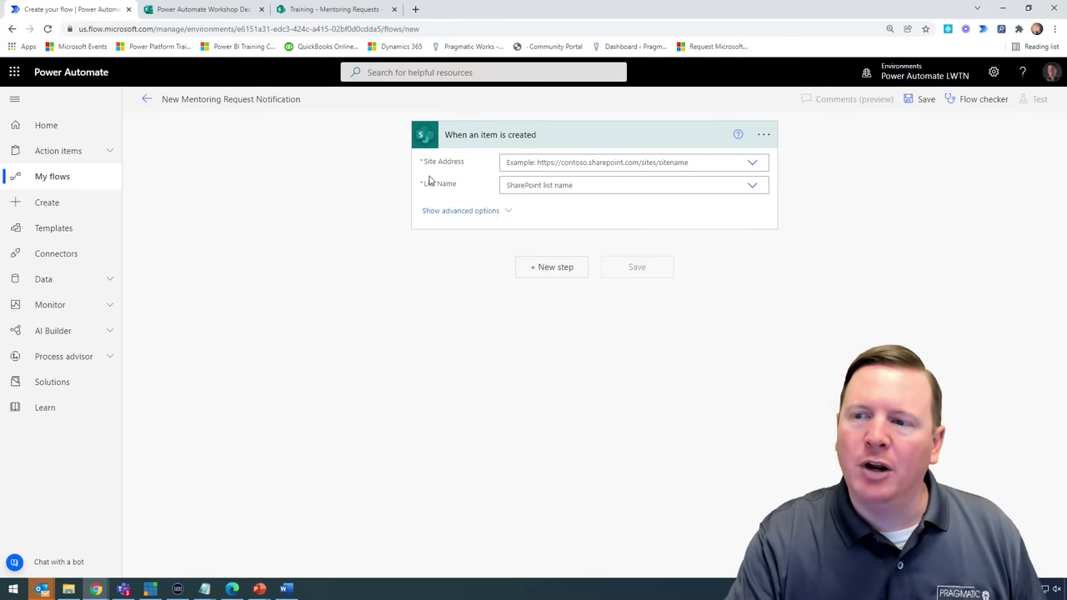
Set the trigger's Site Address to Training and List Name to Mentoring Requests.
{"action": "left_click", "coordinate": [753, 164]}
{"action": "scroll", "coordinate": [753, 214], "scroll_direction": "down", "scroll_amount": 1}
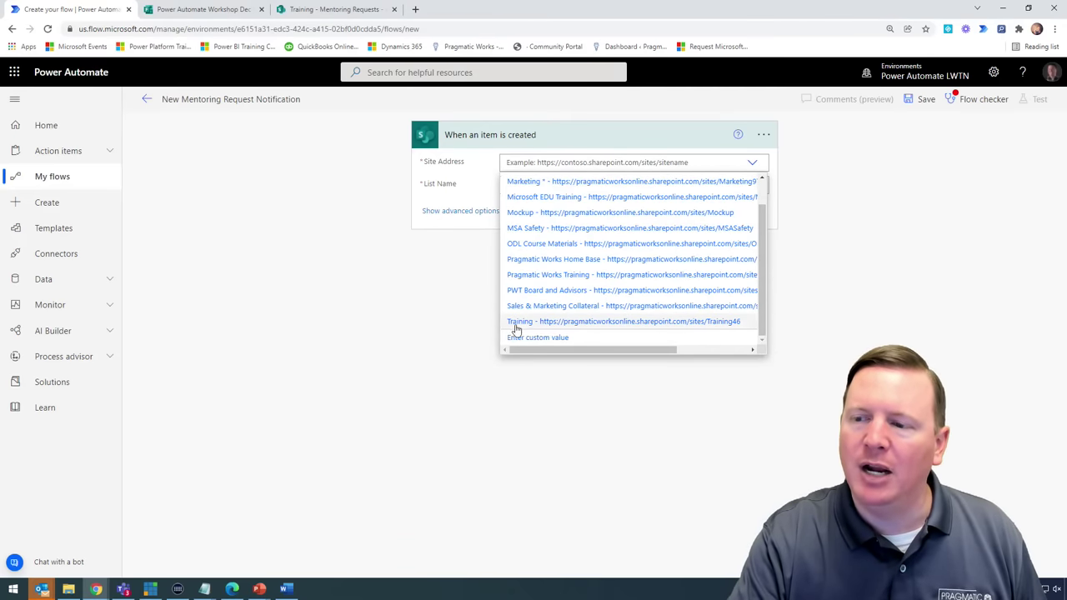
{"action": "left_click", "coordinate": [569, 324]}
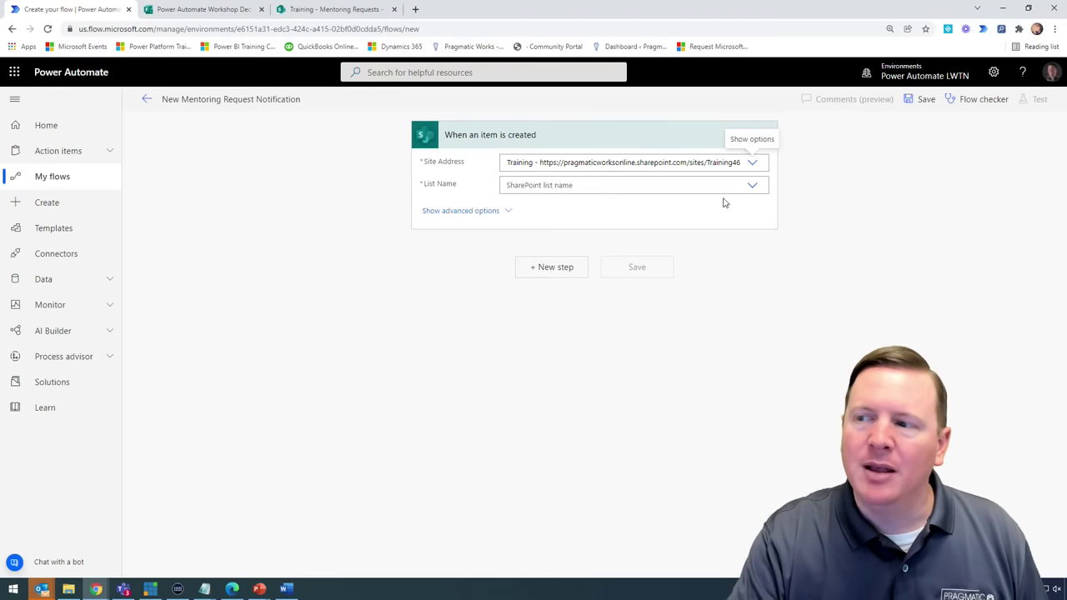
{"action": "left_click", "coordinate": [753, 191]}
{"action": "left_click_drag", "start_coordinate": [762, 219], "coordinate": [765, 290]}
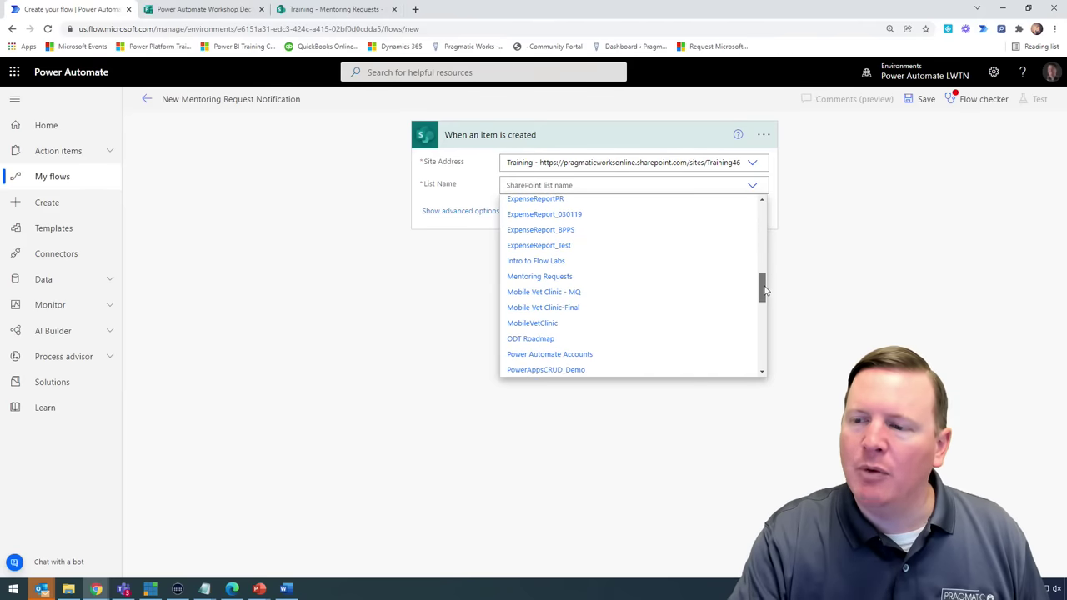
{"action": "left_click", "coordinate": [539, 280]}
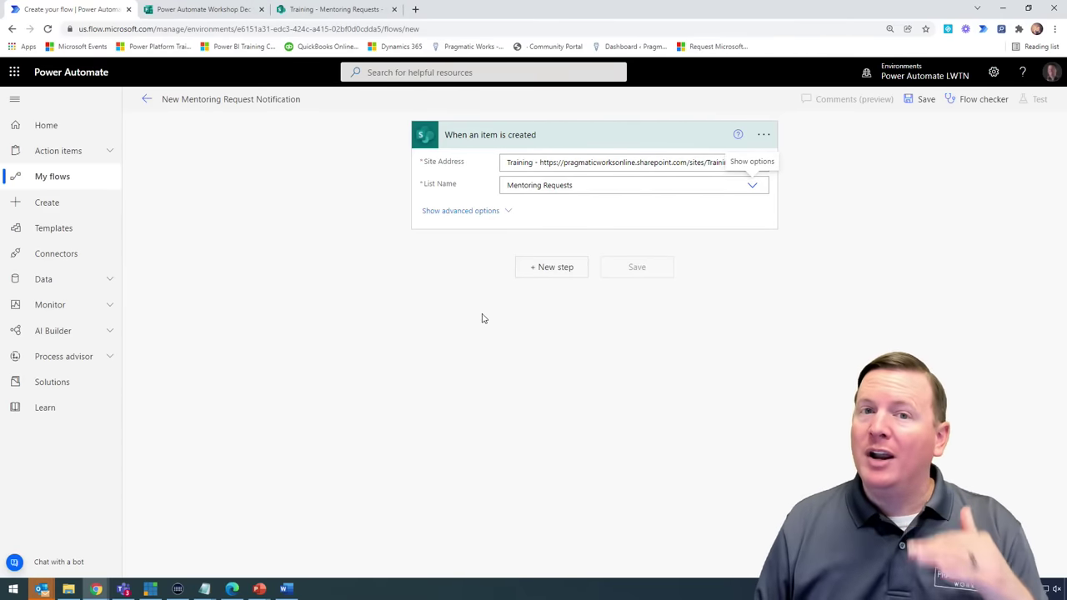
Highlight the Requested Topic column in the SharePoint Mentoring Requests list, then return to the flow.
{"action": "left_click", "coordinate": [334, 10]}
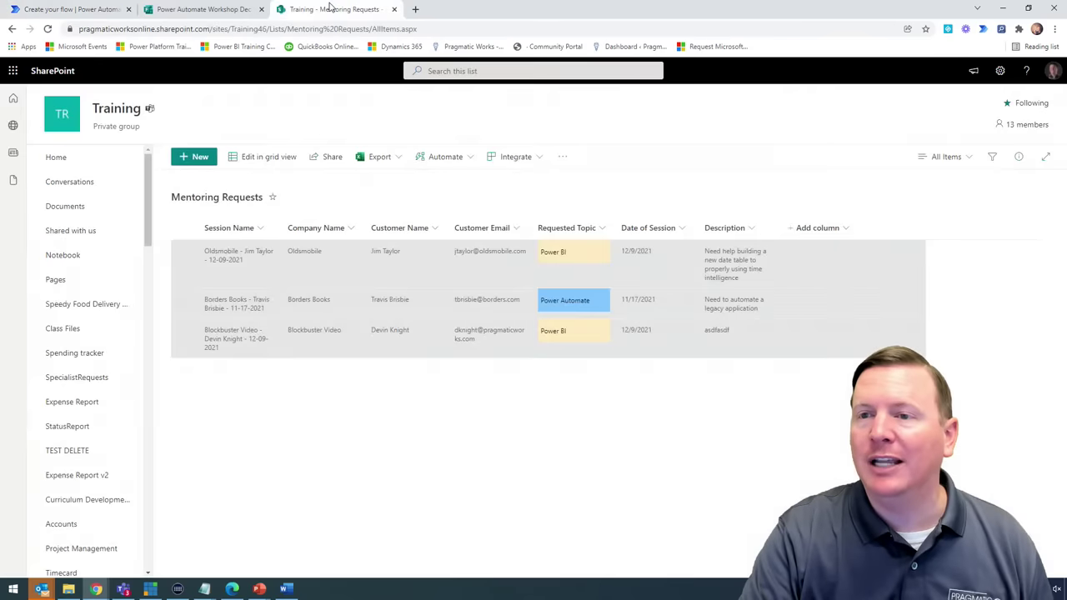
{"action": "left_click_drag", "start_coordinate": [509, 193], "coordinate": [637, 372]}
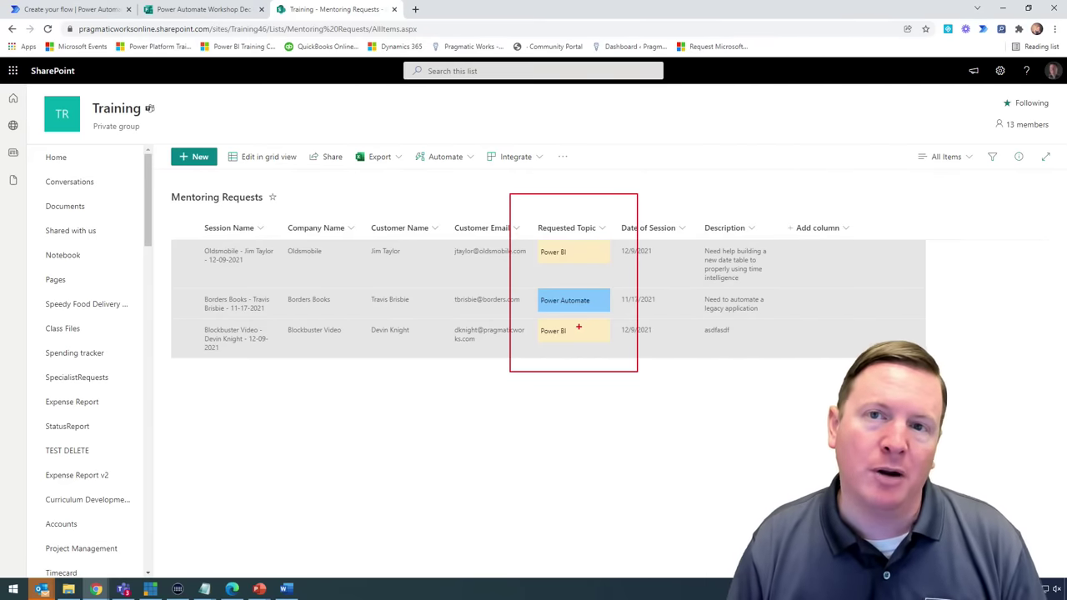
{"action": "key", "text": "Escape"}
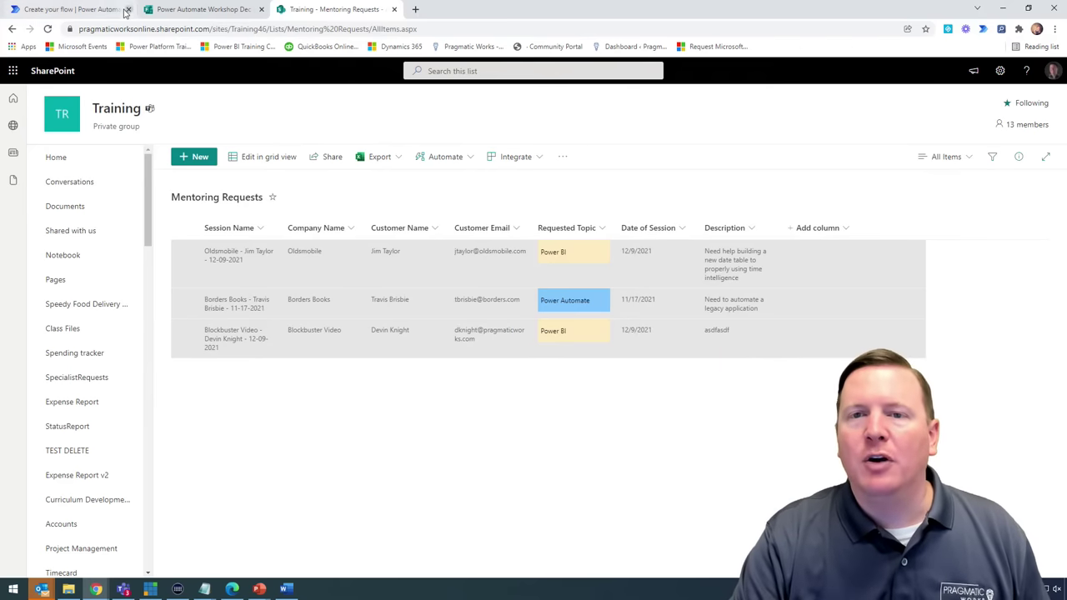
{"action": "left_click", "coordinate": [99, 10]}
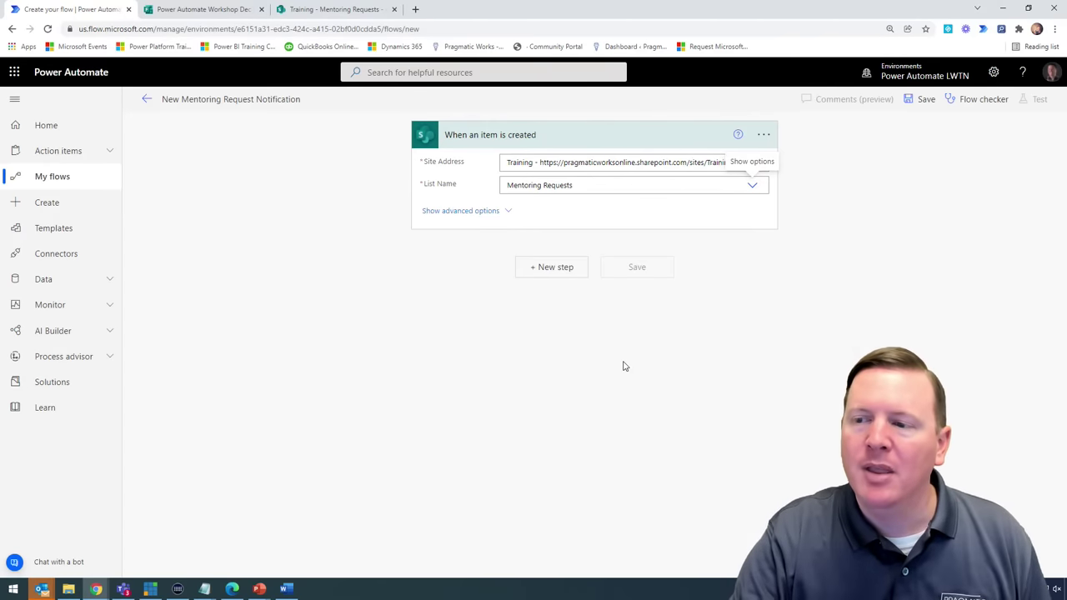
Add a Condition action from the Control connector as a new step after the trigger.
{"action": "mouse_move", "coordinate": [591, 227]}
{"action": "left_mouse_down"}
{"action": "mouse_move", "coordinate": [519, 281]}
{"action": "mouse_move", "coordinate": [575, 241]}
{"action": "left_mouse_up"}
{"action": "key", "text": "Escape"}
{"action": "left_click", "coordinate": [544, 268]}
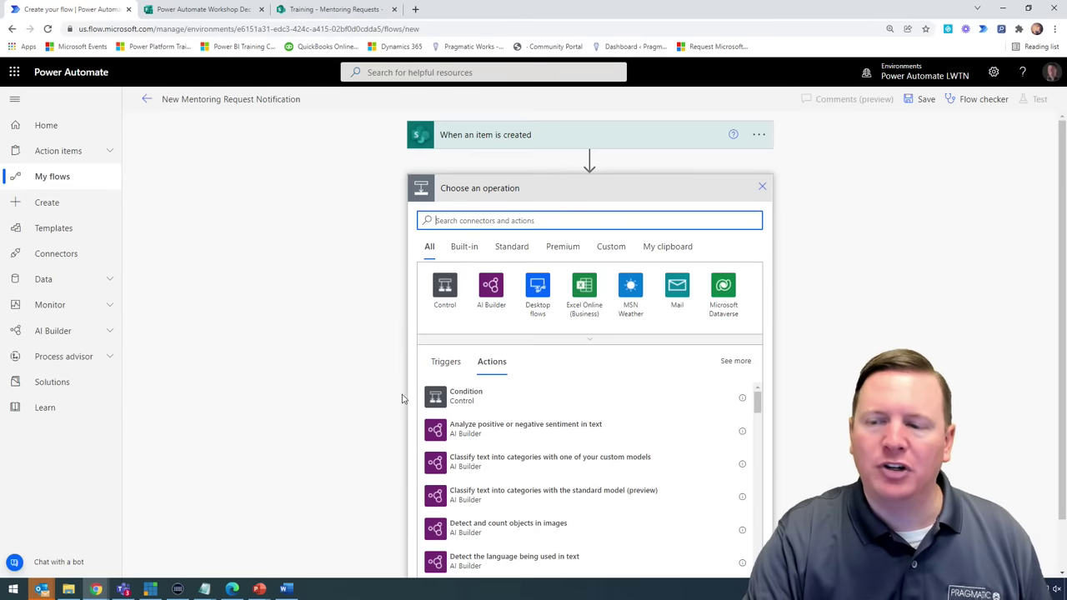
{"action": "key", "text": "ctrl+2"}
{"action": "left_click_drag", "start_coordinate": [422, 263], "coordinate": [475, 329]}
{"action": "left_click_drag", "start_coordinate": [412, 371], "coordinate": [773, 427]}
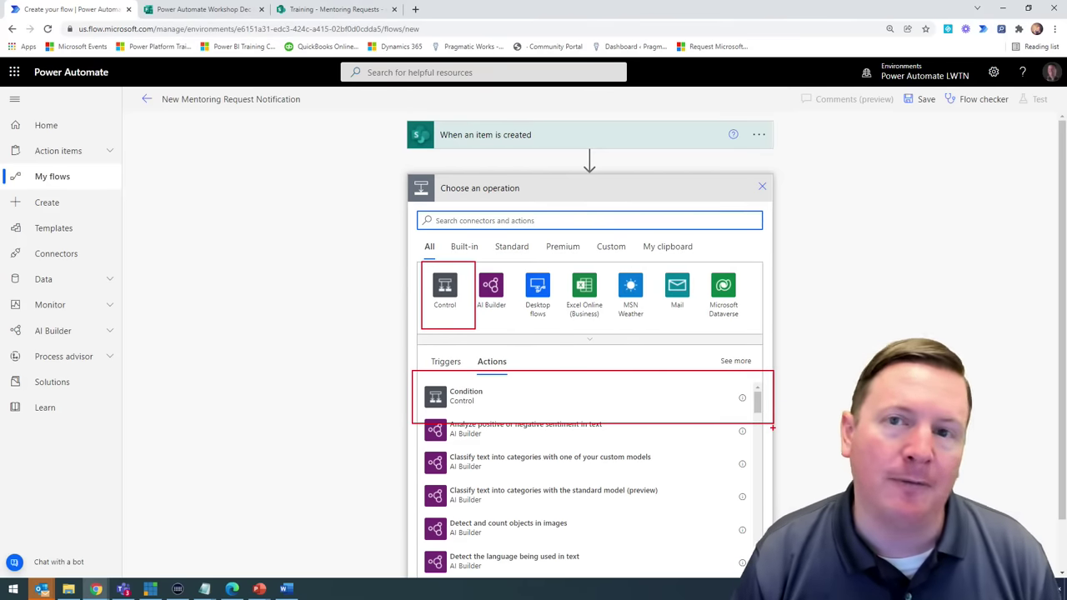
{"action": "key", "text": "Escape"}
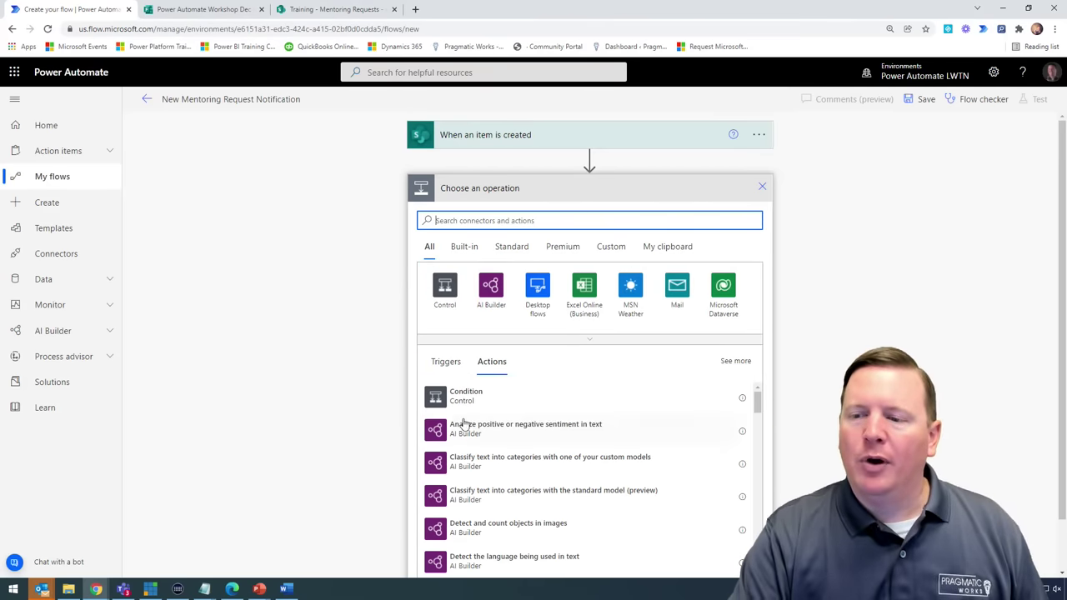
{"action": "left_click", "coordinate": [464, 395]}
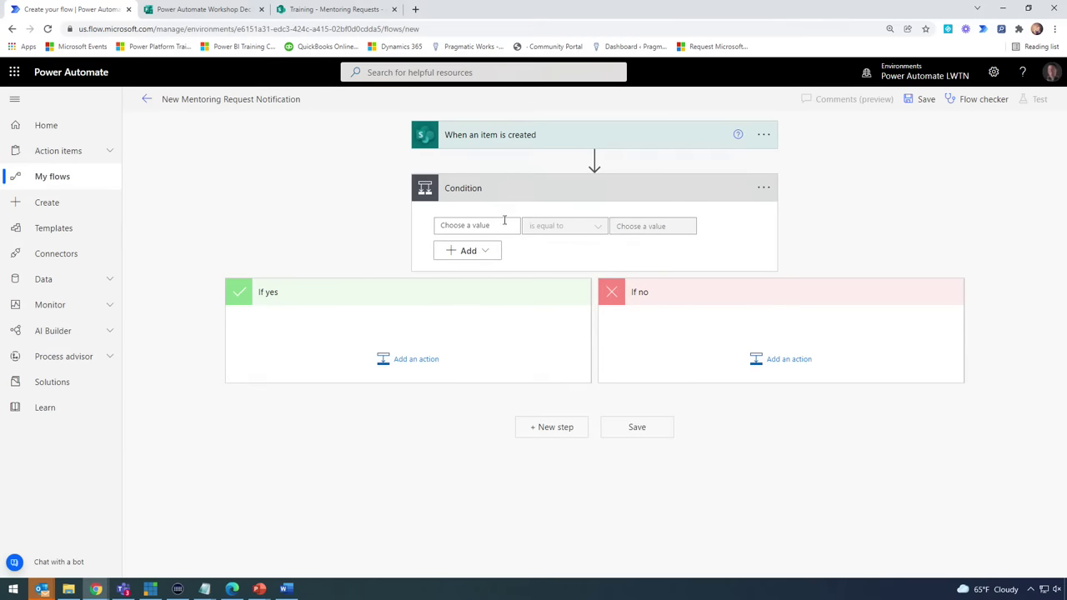
{"action": "mouse_move", "coordinate": [407, 168]}
{"action": "left_mouse_down"}
{"action": "mouse_move", "coordinate": [761, 281]}
{"action": "mouse_move", "coordinate": [792, 280]}
{"action": "left_mouse_up"}
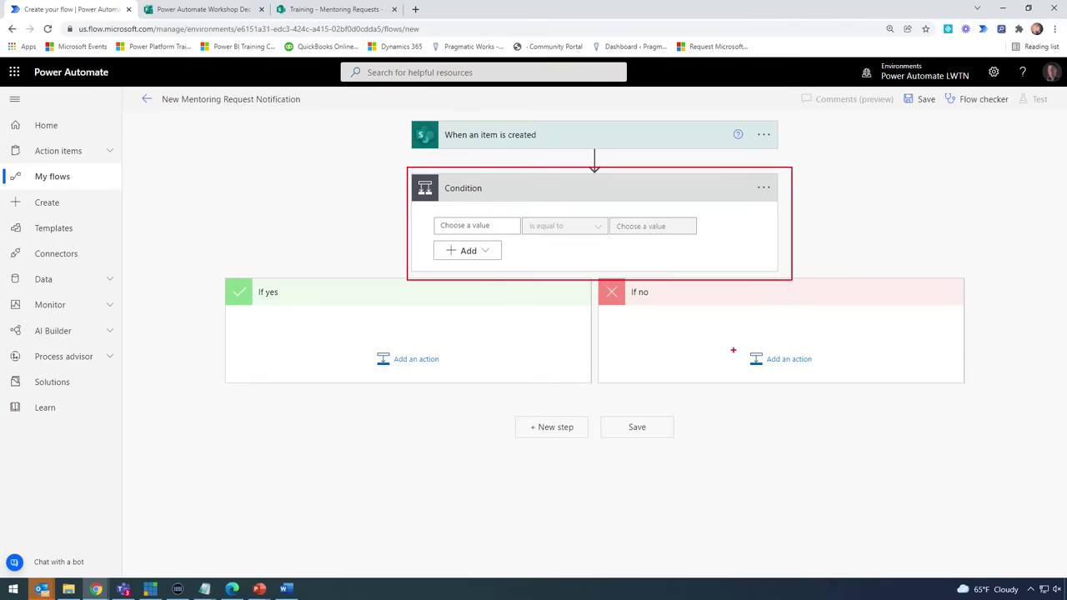
{"action": "key", "text": "Escape"}
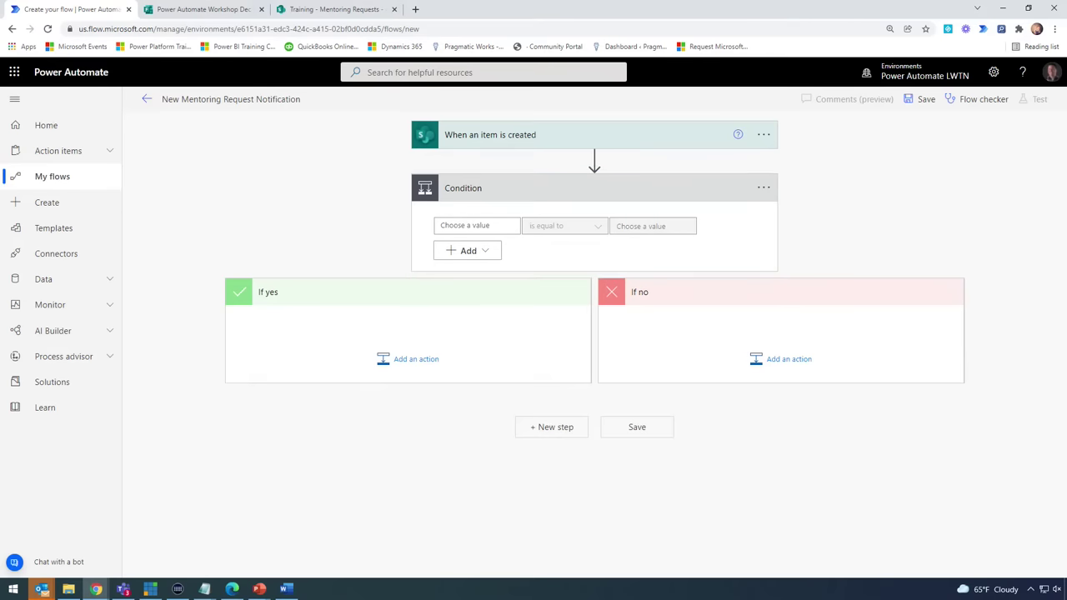
Set the condition to Requested Topic is equal to 'Power Automate'.
{"action": "left_click", "coordinate": [455, 225]}
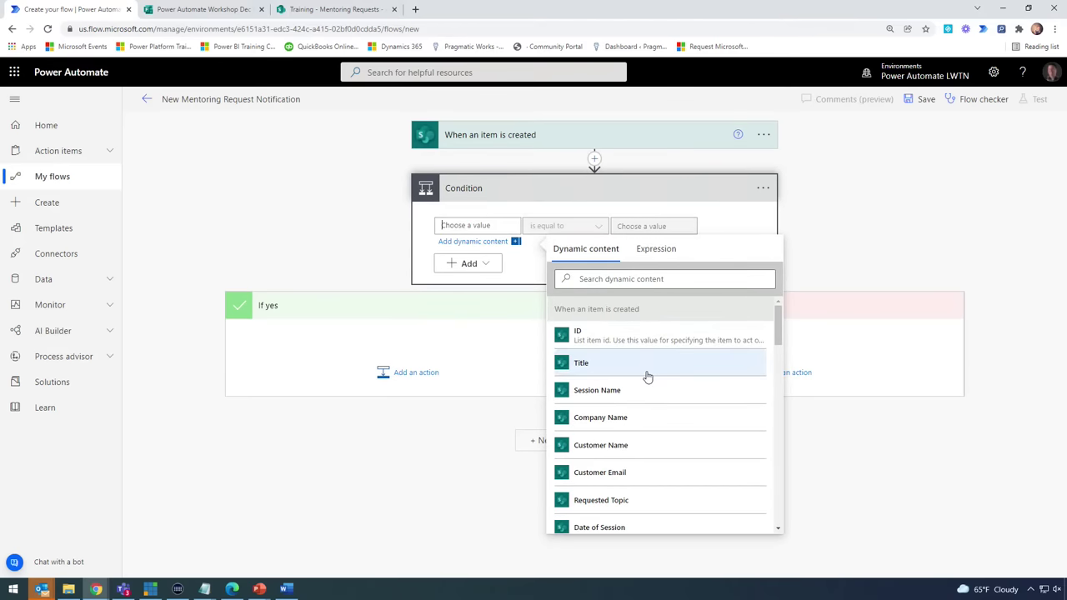
{"action": "left_click", "coordinate": [621, 279]}
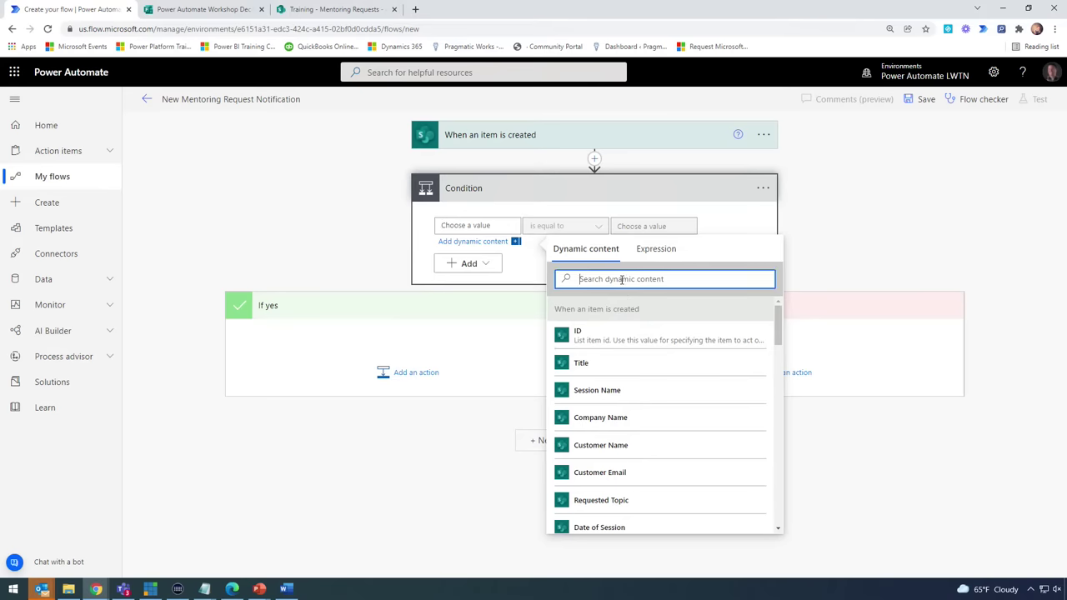
{"action": "type", "text": "requ"}
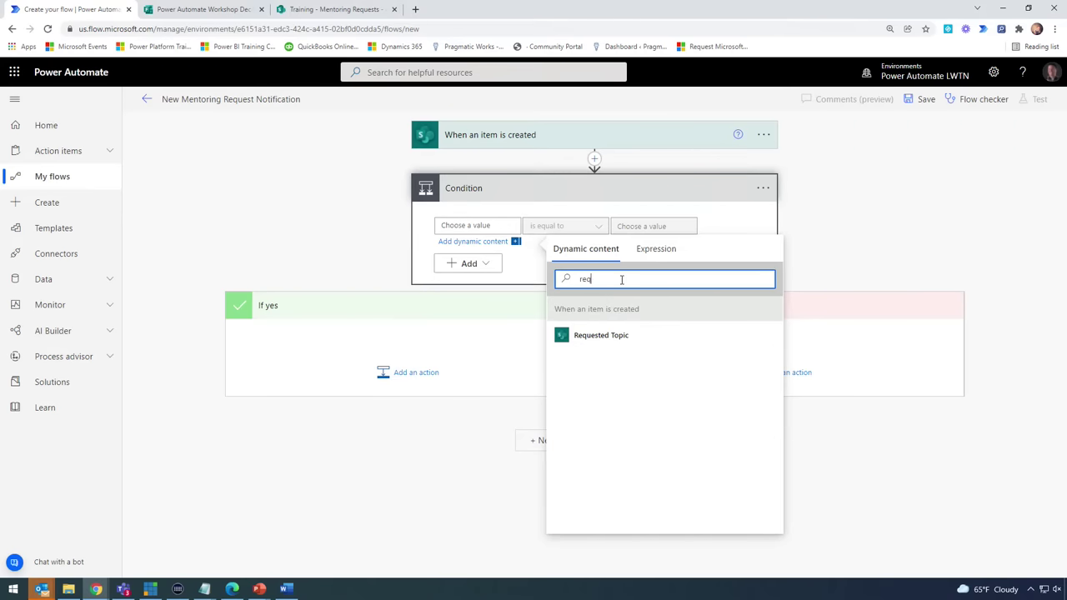
{"action": "left_click", "coordinate": [610, 342]}
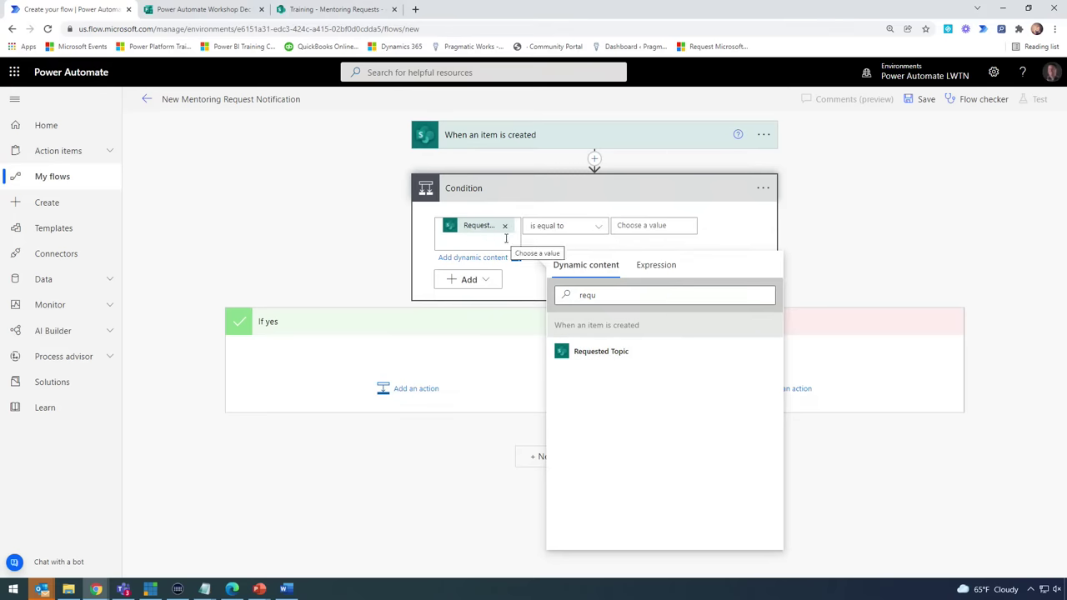
{"action": "left_click", "coordinate": [633, 227]}
{"action": "type", "text": "Power Automate"}
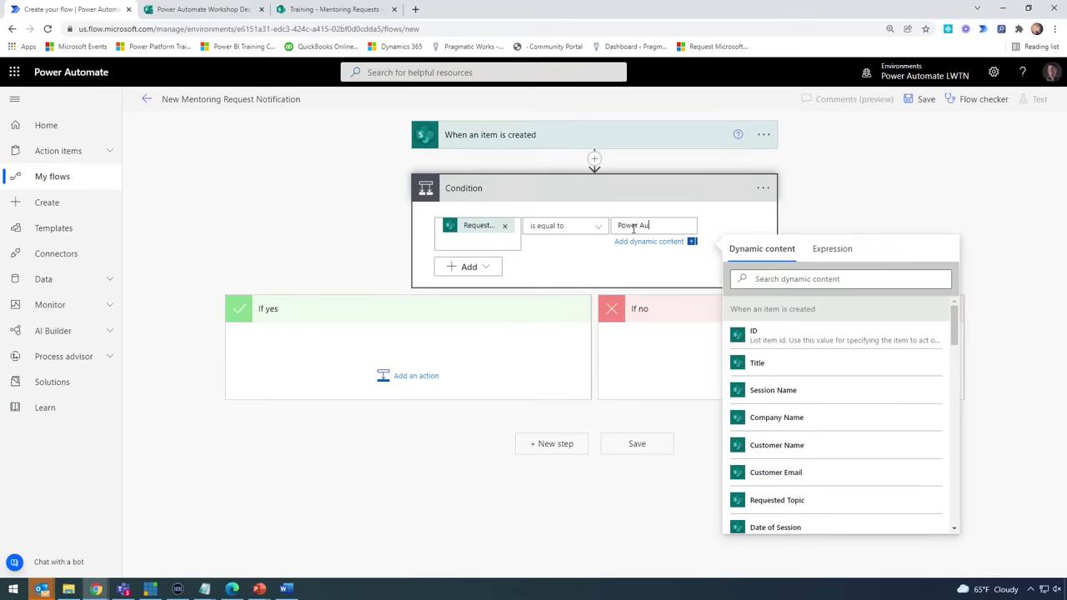
{"action": "left_click", "coordinate": [581, 233]}
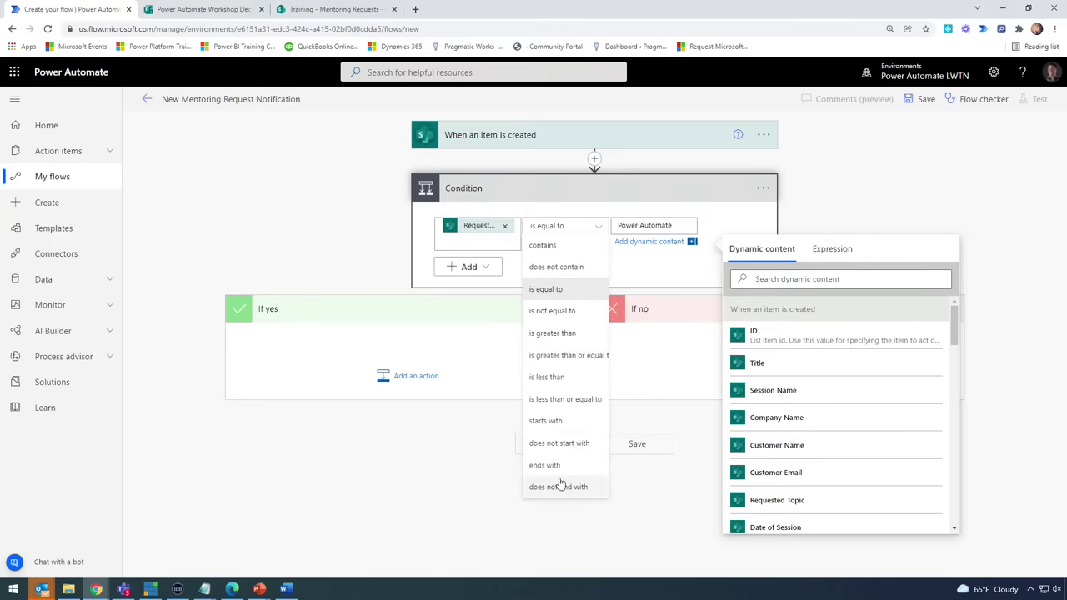
{"action": "left_click", "coordinate": [350, 235]}
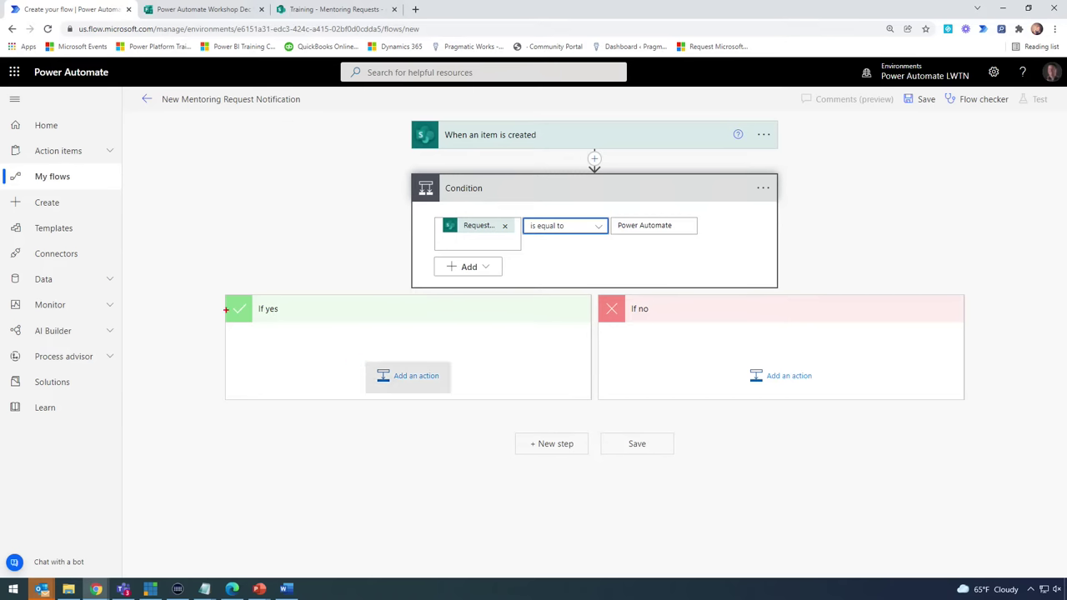
Under If yes, search 'send an email' and highlight the Send an email (V2) action.
{"action": "mouse_move", "coordinate": [222, 289]}
{"action": "left_mouse_down"}
{"action": "mouse_move", "coordinate": [550, 410]}
{"action": "mouse_move", "coordinate": [595, 414]}
{"action": "left_mouse_up"}
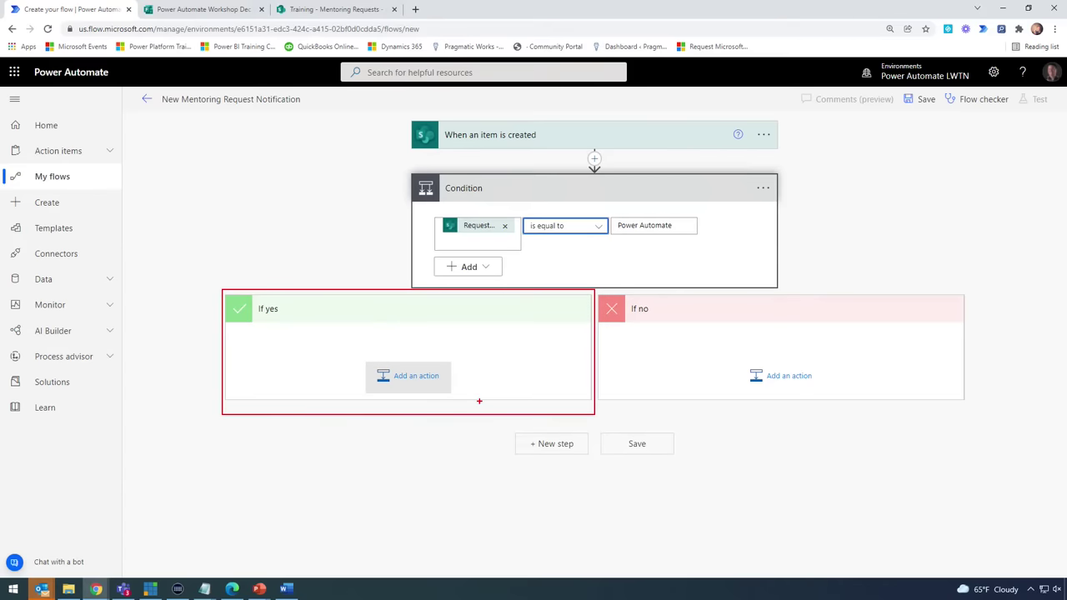
{"action": "mouse_move", "coordinate": [465, 360]}
{"action": "left_mouse_down"}
{"action": "mouse_move", "coordinate": [329, 373]}
{"action": "mouse_move", "coordinate": [457, 353]}
{"action": "left_mouse_up"}
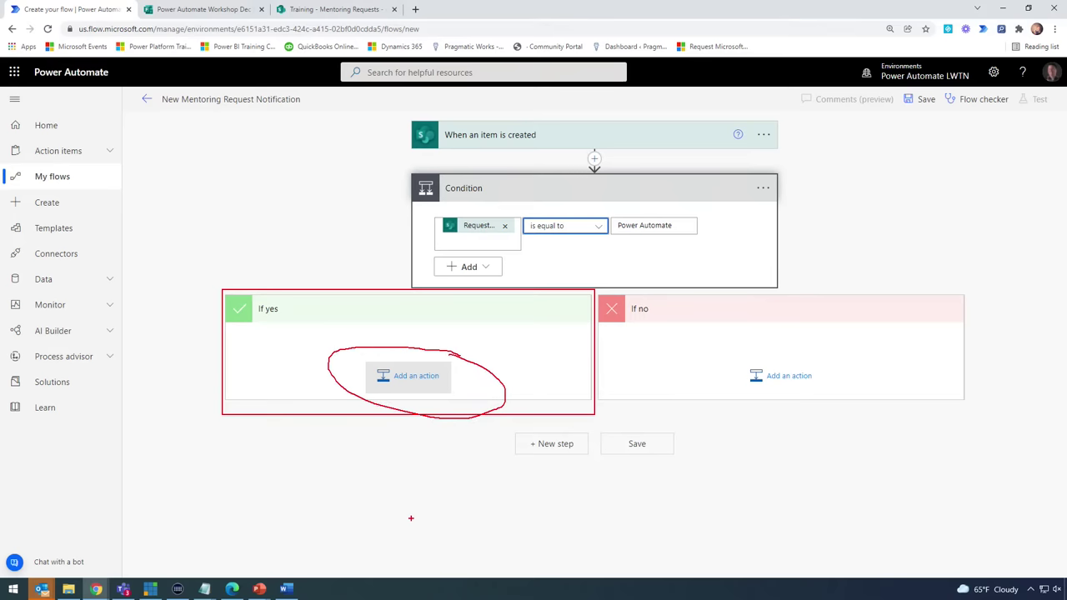
{"action": "key", "text": "Escape"}
{"action": "left_click", "coordinate": [401, 379]}
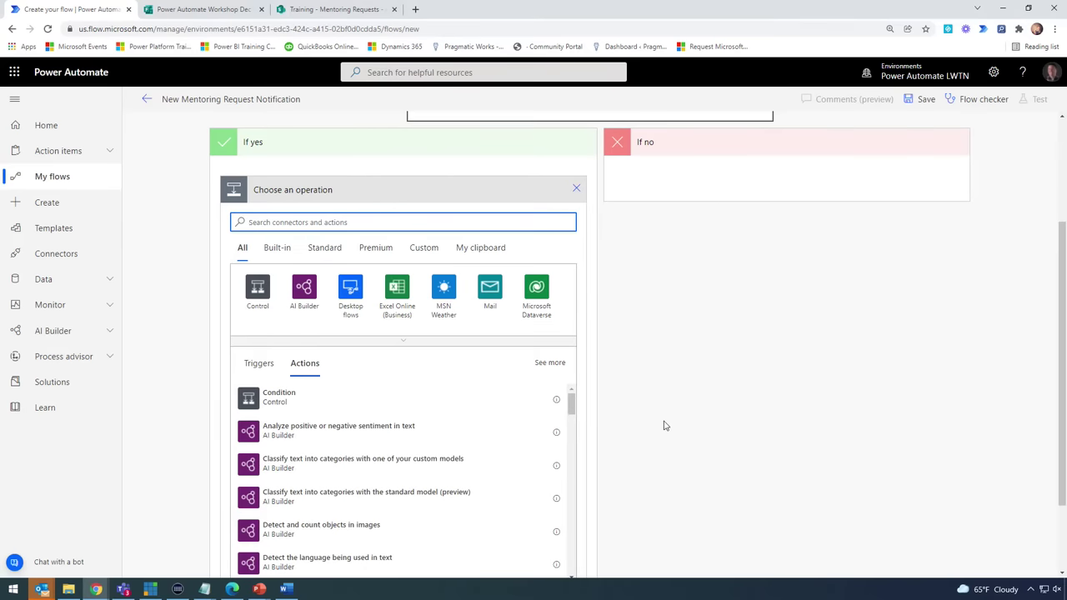
{"action": "type", "text": "send an email"}
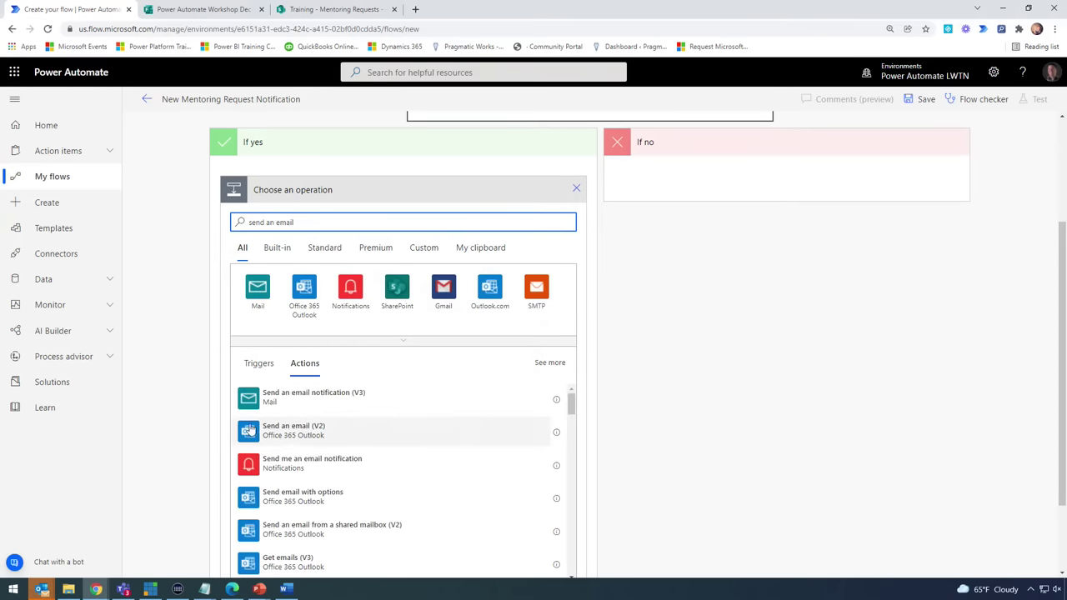
{"action": "mouse_move", "coordinate": [227, 409]}
{"action": "left_mouse_down"}
{"action": "mouse_move", "coordinate": [522, 456]}
{"action": "mouse_move", "coordinate": [573, 453]}
{"action": "left_mouse_up"}
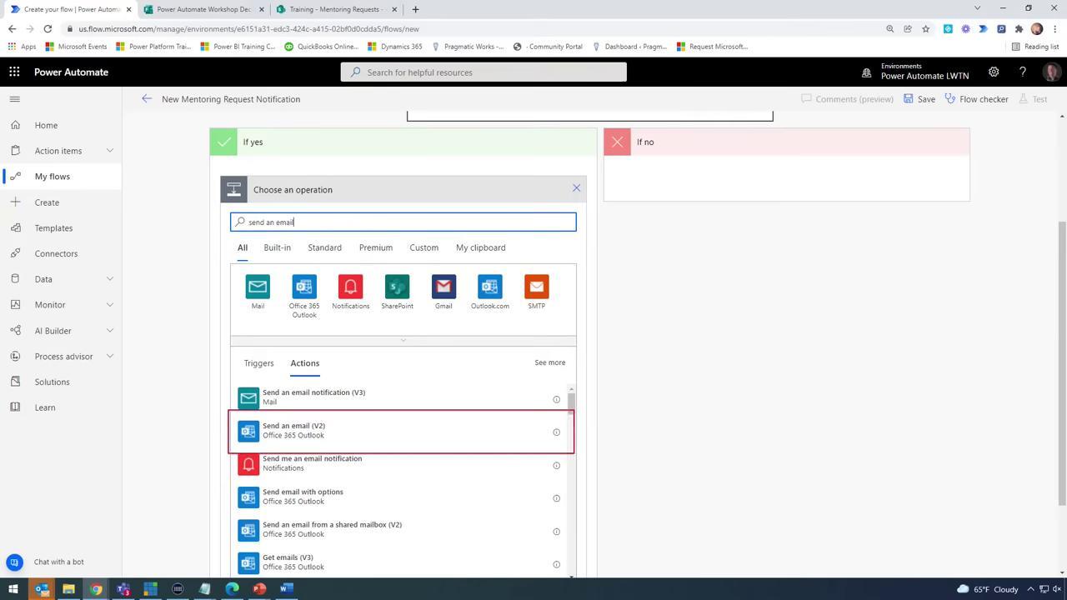
{"action": "left_click_drag", "start_coordinate": [201, 434], "coordinate": [240, 433]}
{"action": "key", "text": "Escape"}
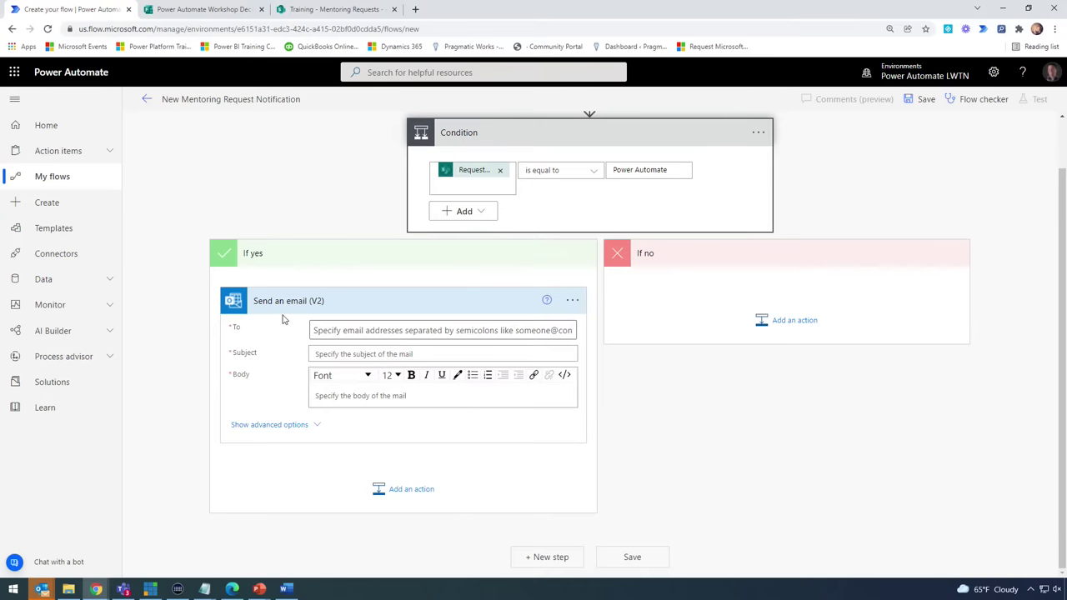
Send the email to the suggested person and start the subject with 'Power Automate Mentor Session -'.
{"action": "left_click", "coordinate": [347, 332]}
{"action": "type", "text": "dkn"}
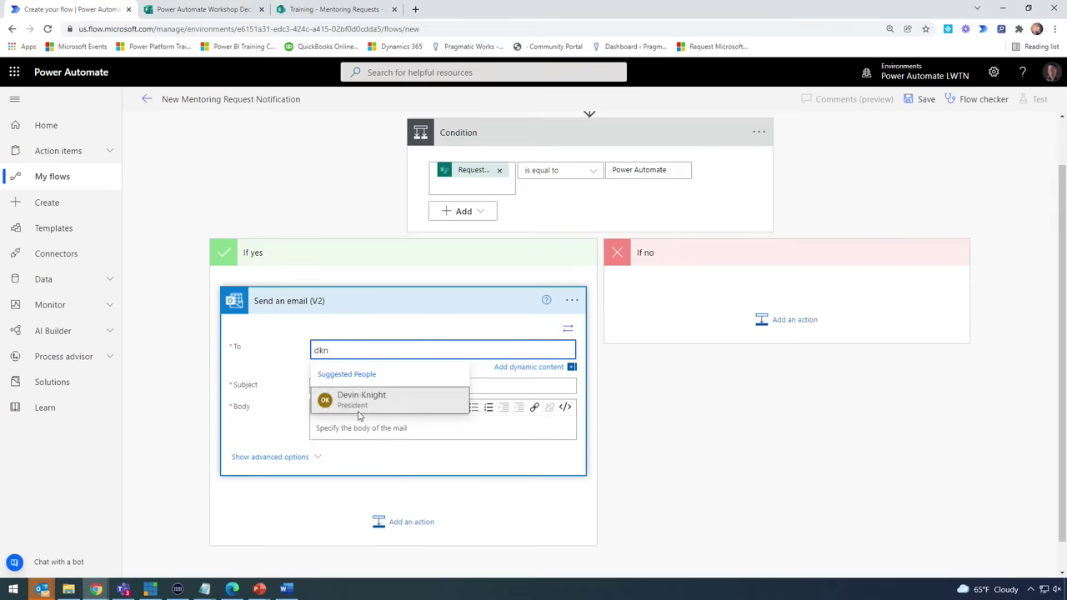
{"action": "left_click", "coordinate": [359, 398]}
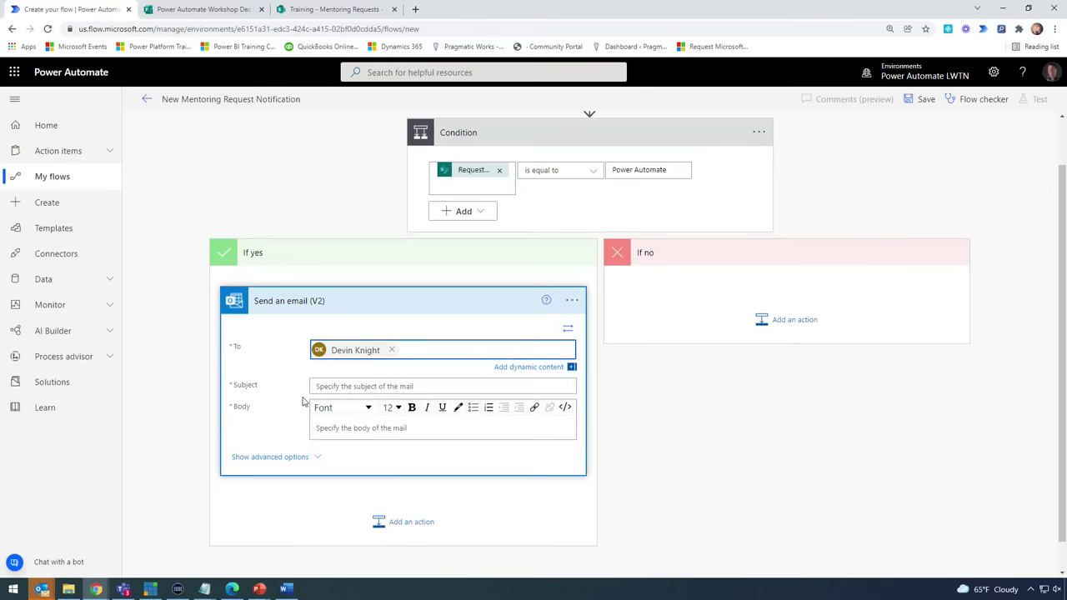
{"action": "left_click", "coordinate": [329, 388]}
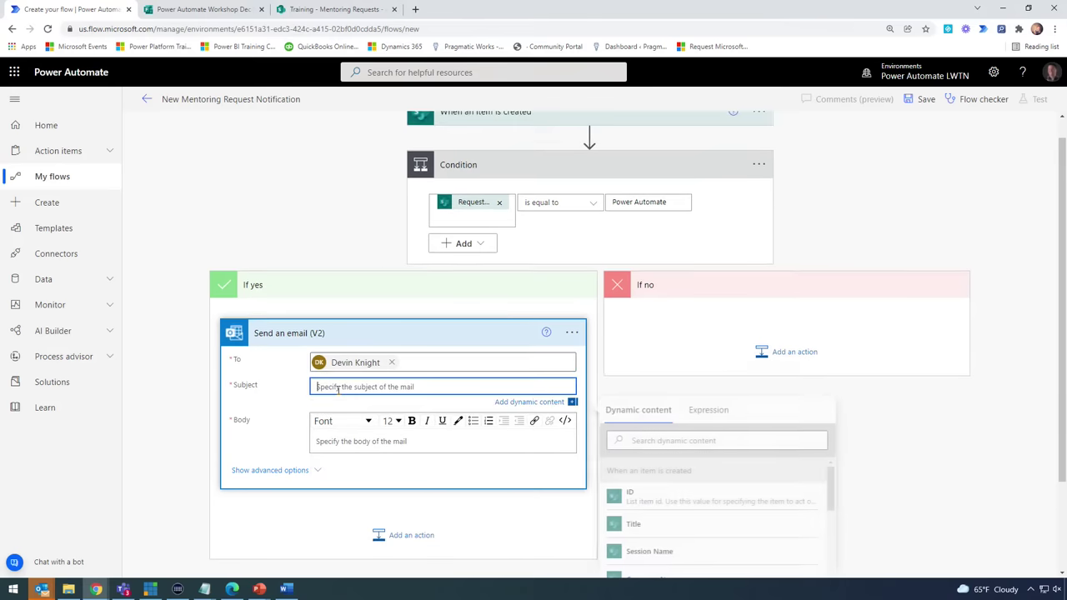
{"action": "type", "text": "Power Automate "}
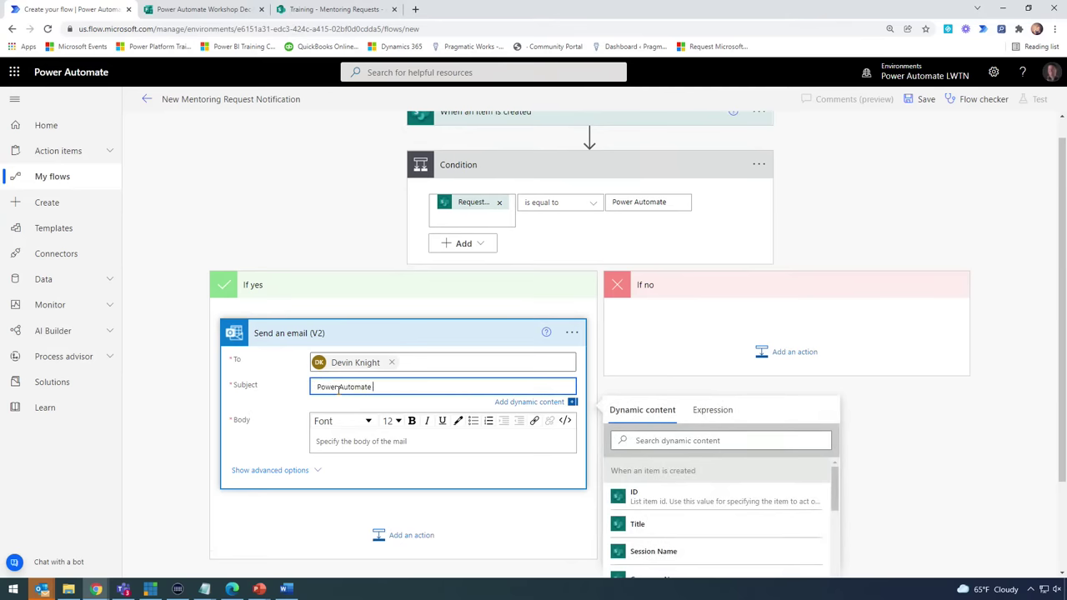
{"action": "type", "text": "Mentor Session -"}
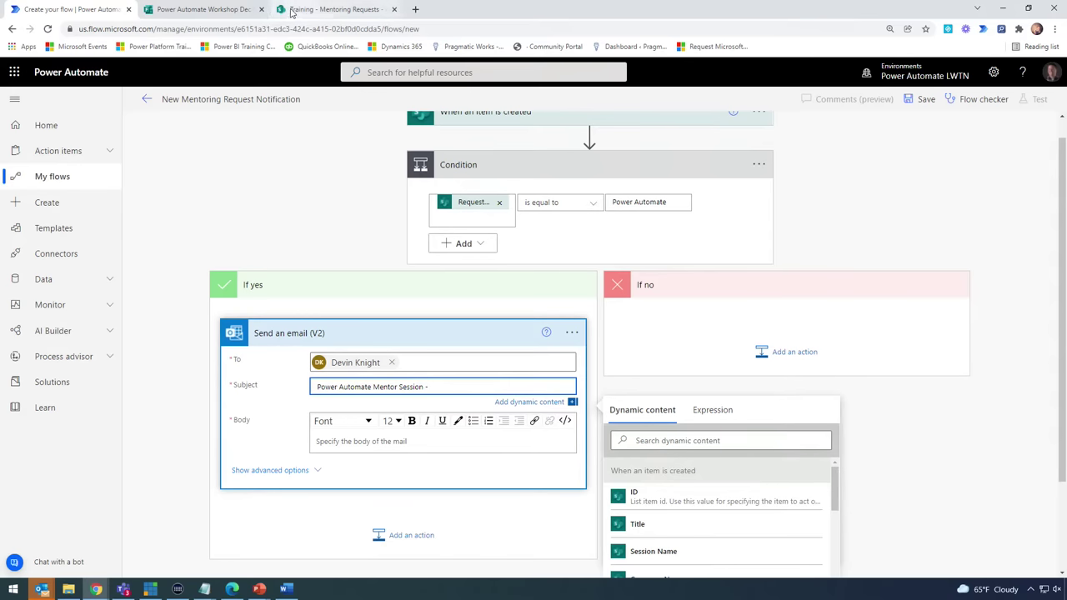
{"action": "left_click", "coordinate": [334, 9]}
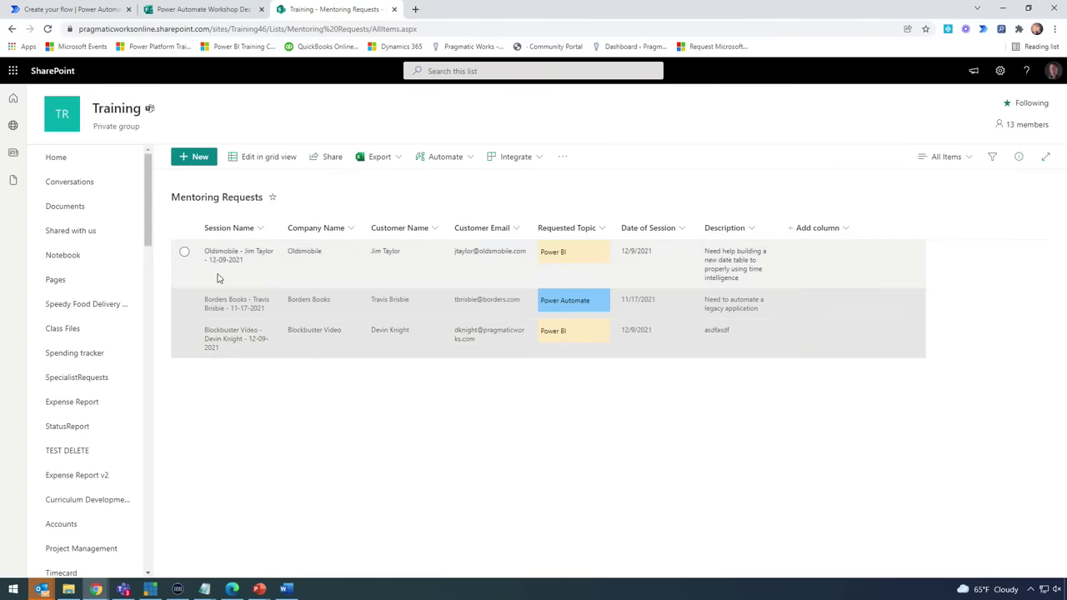
{"action": "key", "text": "ctrl+2"}
{"action": "left_click_drag", "start_coordinate": [185, 208], "coordinate": [281, 358]}
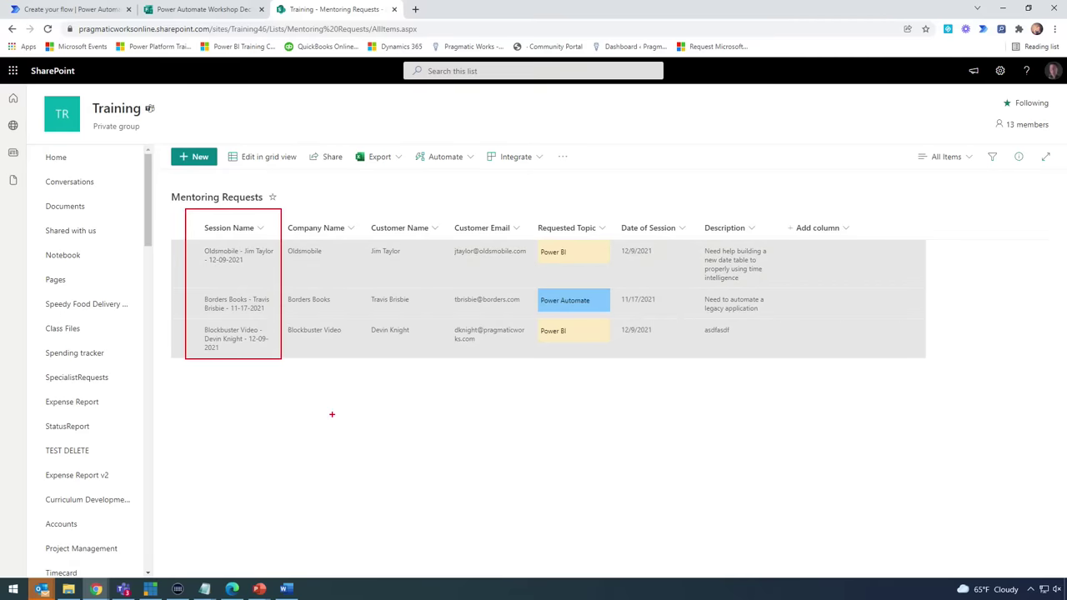
{"action": "key", "text": "Escape"}
{"action": "left_click", "coordinate": [74, 9]}
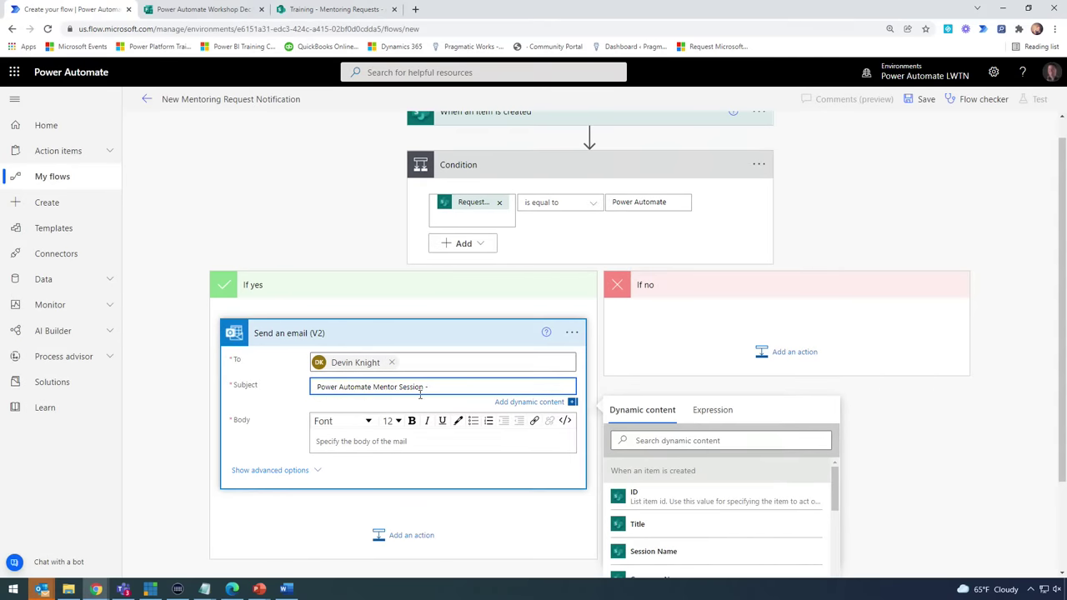
Append the Session Name dynamic value to the email subject.
{"action": "scroll", "coordinate": [916, 488], "scroll_direction": "down", "scroll_amount": 1}
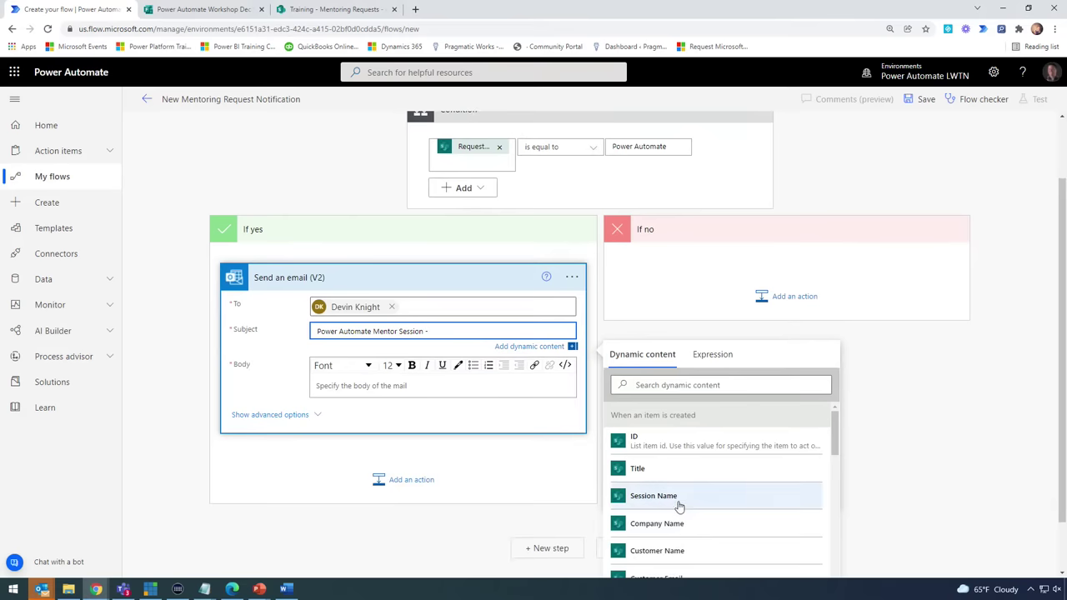
{"action": "left_click", "coordinate": [679, 506]}
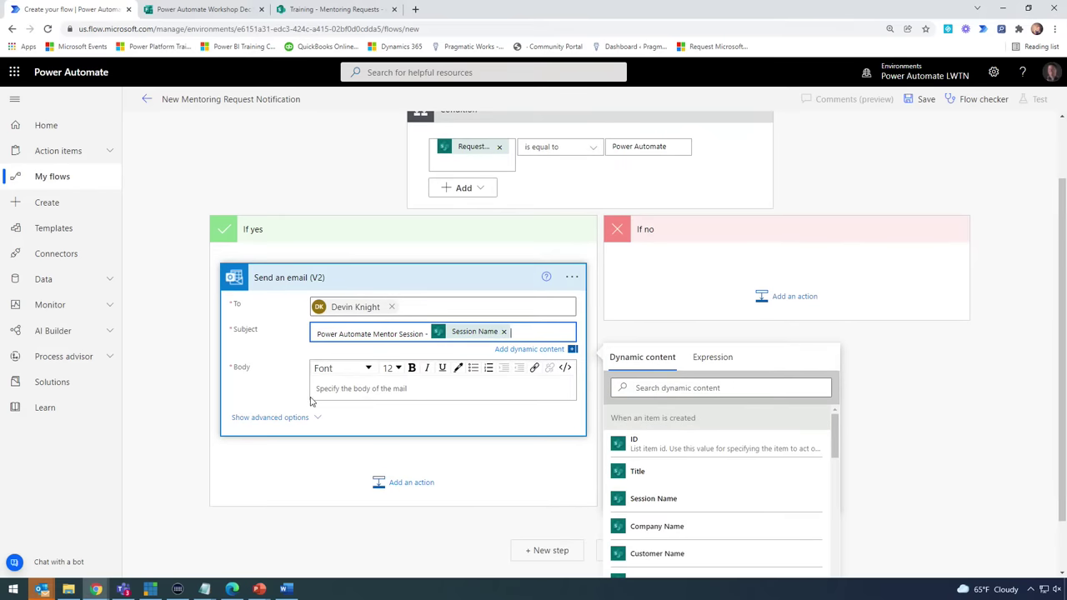
{"action": "scroll", "coordinate": [288, 387], "scroll_direction": "down", "scroll_amount": 1}
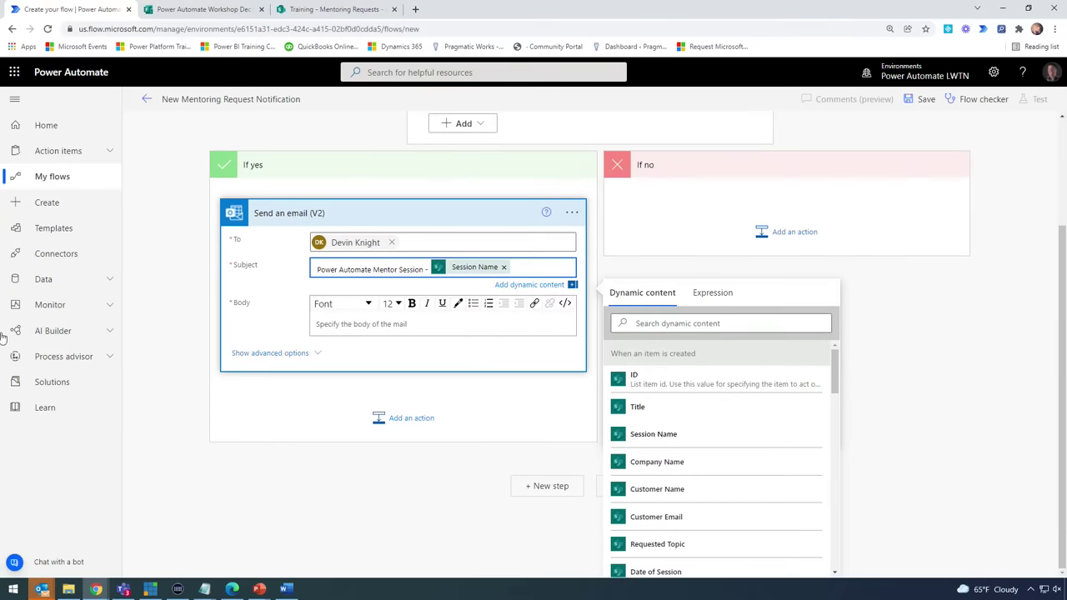
Write 'Customer:', 'Email:' and 'Description:' lines in the email body.
{"action": "left_click", "coordinate": [319, 324]}
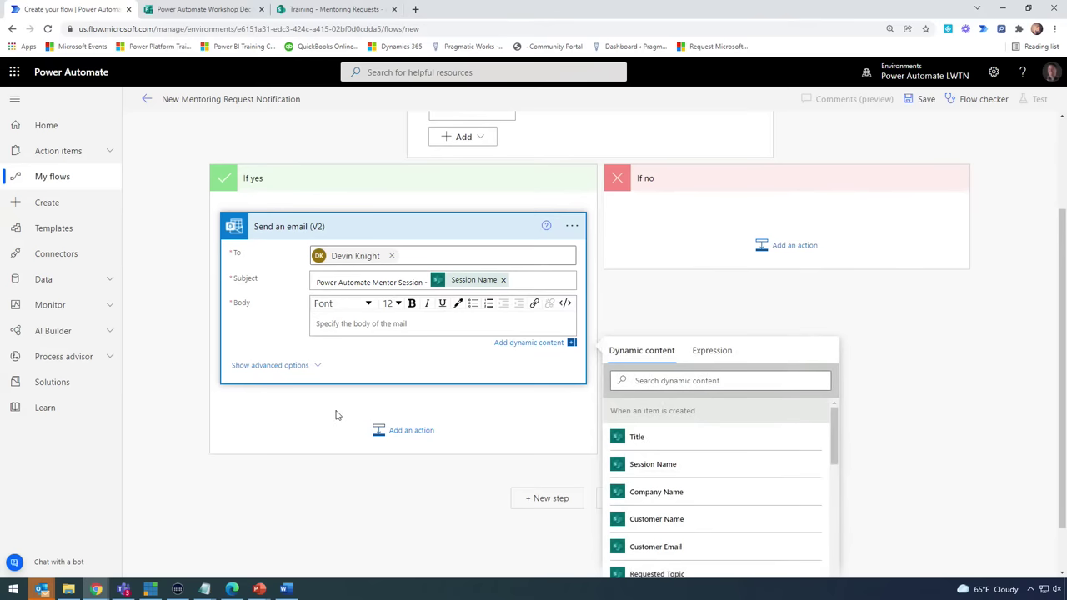
{"action": "type", "text": "Customer:"}
{"action": "key", "text": "Return"}
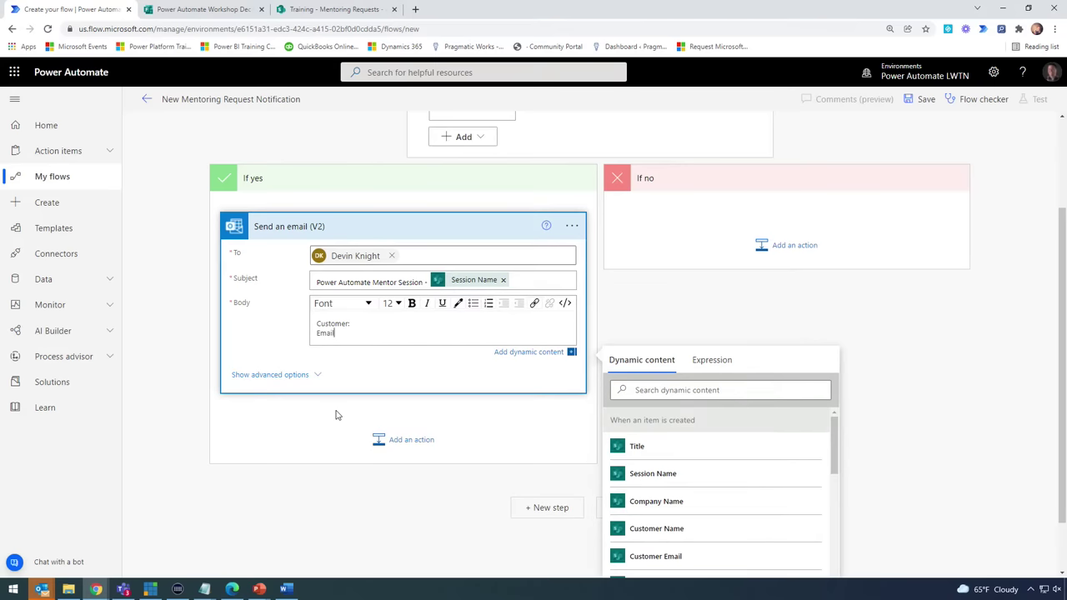
{"action": "type", "text": "Email:"}
{"action": "key", "text": "Return"}
{"action": "type", "text": "Description:"}
Insert the Customer Name and Customer Email tokens after their body labels.
{"action": "left_click", "coordinate": [359, 323]}
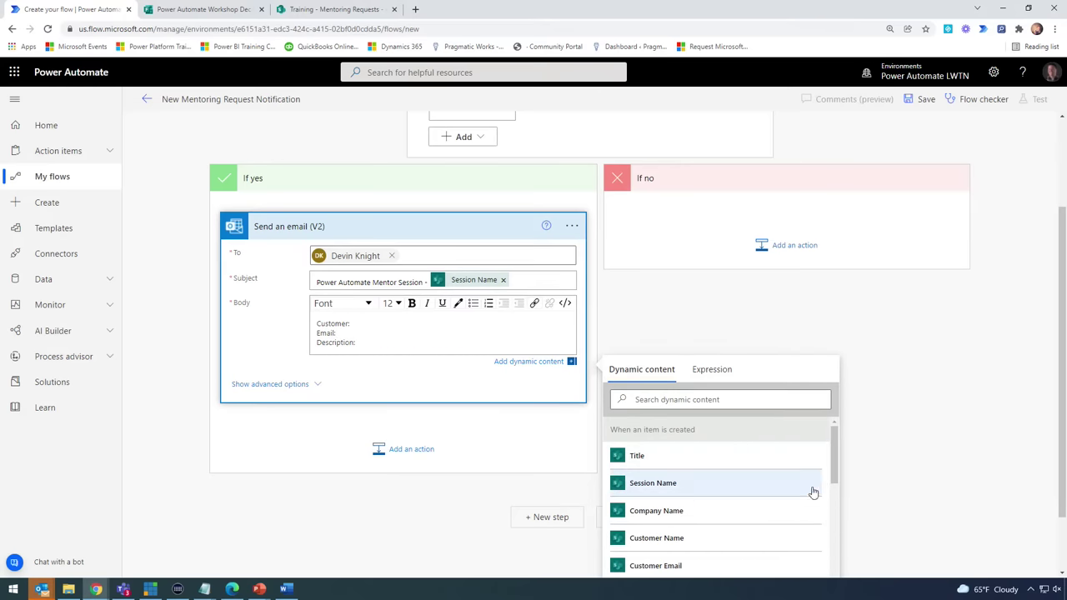
{"action": "left_click", "coordinate": [690, 539]}
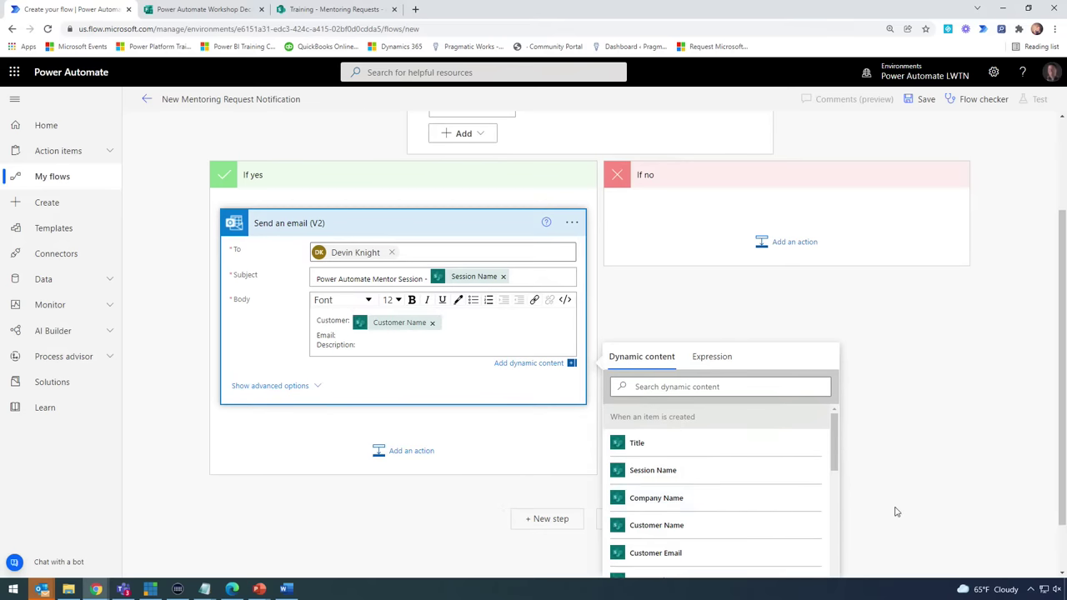
{"action": "scroll", "coordinate": [895, 507], "scroll_direction": "down", "scroll_amount": 1}
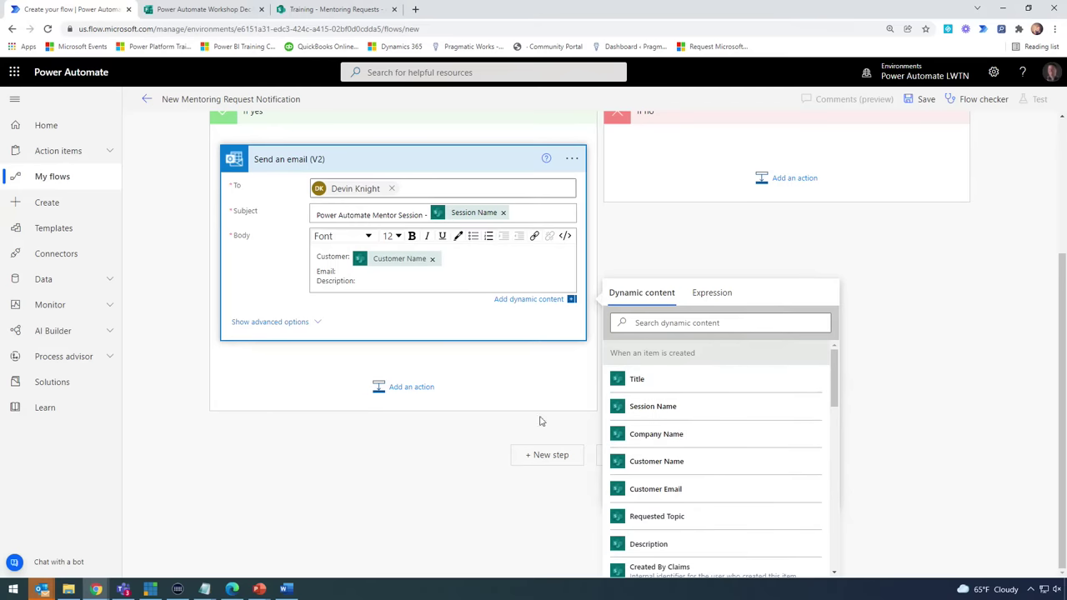
{"action": "left_click", "coordinate": [673, 489]}
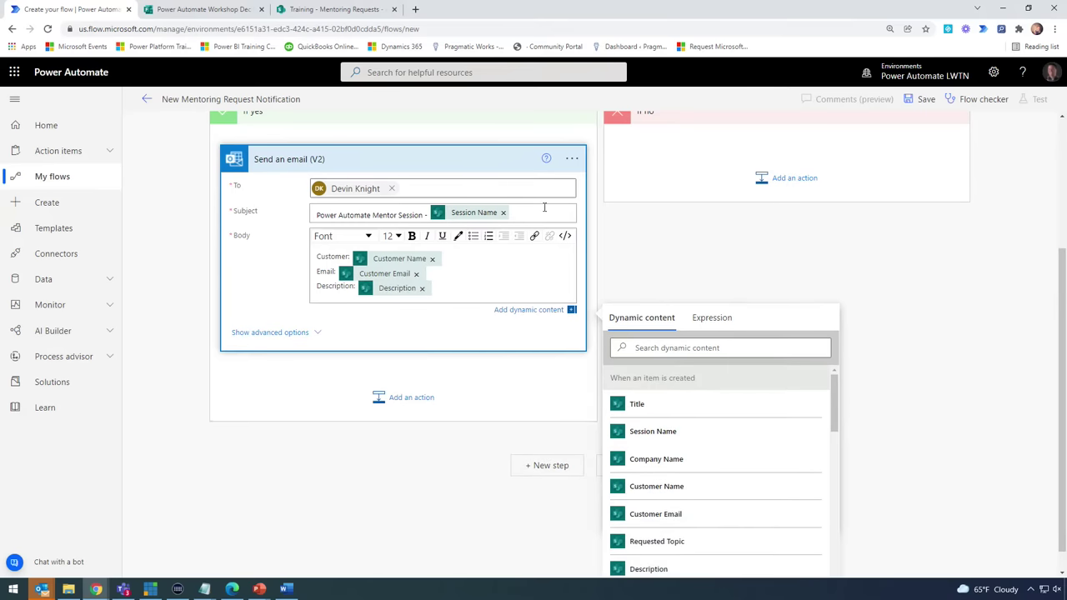
{"action": "scroll", "coordinate": [542, 209], "scroll_direction": "up", "scroll_amount": 5}
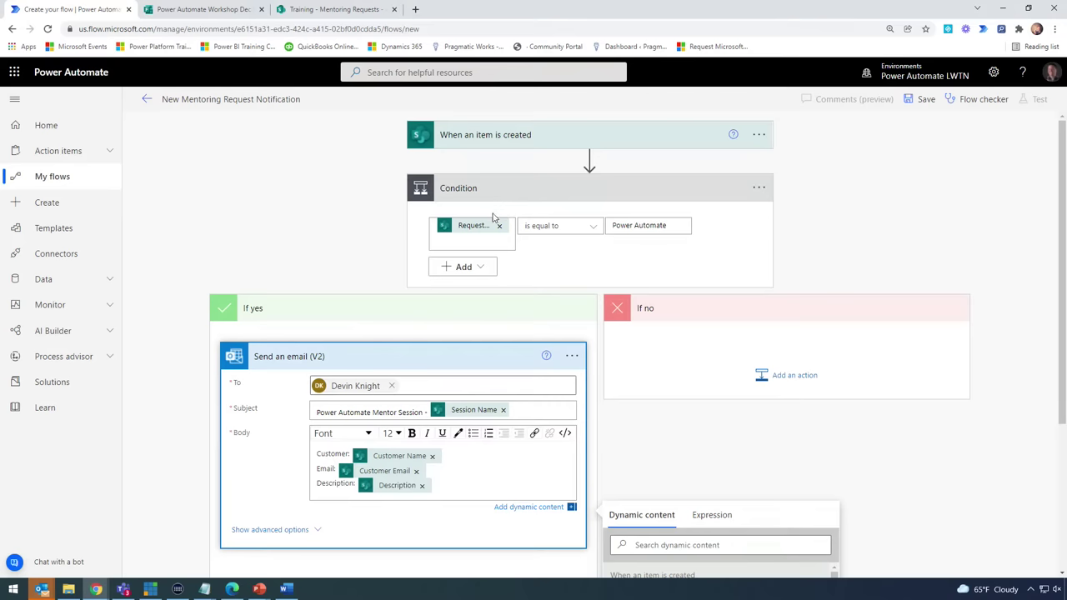
{"action": "mouse_move", "coordinate": [379, 109]}
{"action": "left_mouse_down"}
{"action": "mouse_move", "coordinate": [683, 172]}
{"action": "mouse_move", "coordinate": [794, 165]}
{"action": "left_mouse_up"}
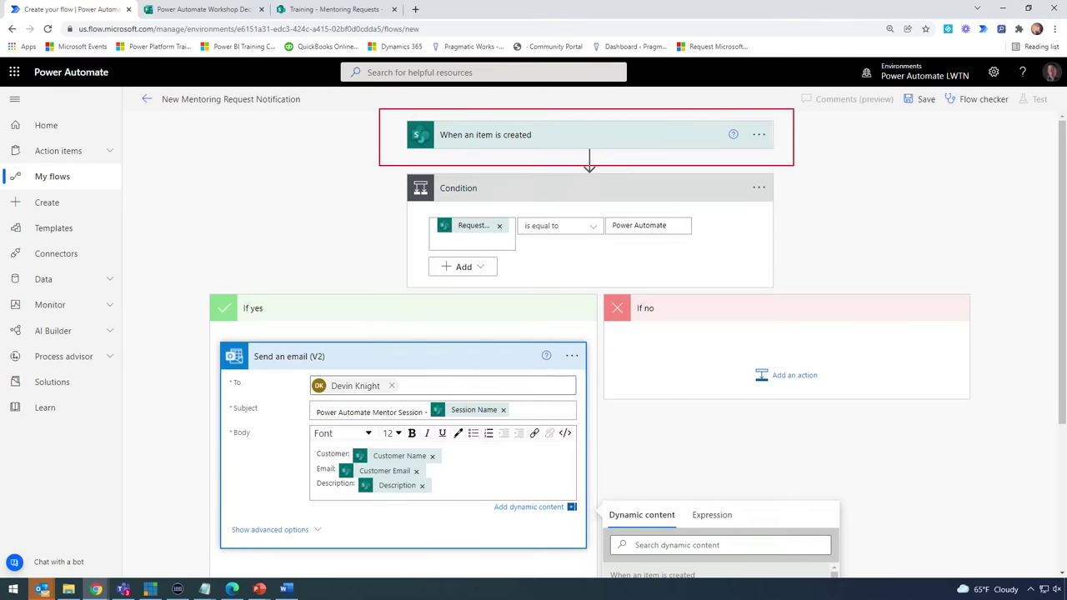
{"action": "left_click_drag", "start_coordinate": [406, 448], "coordinate": [481, 188]}
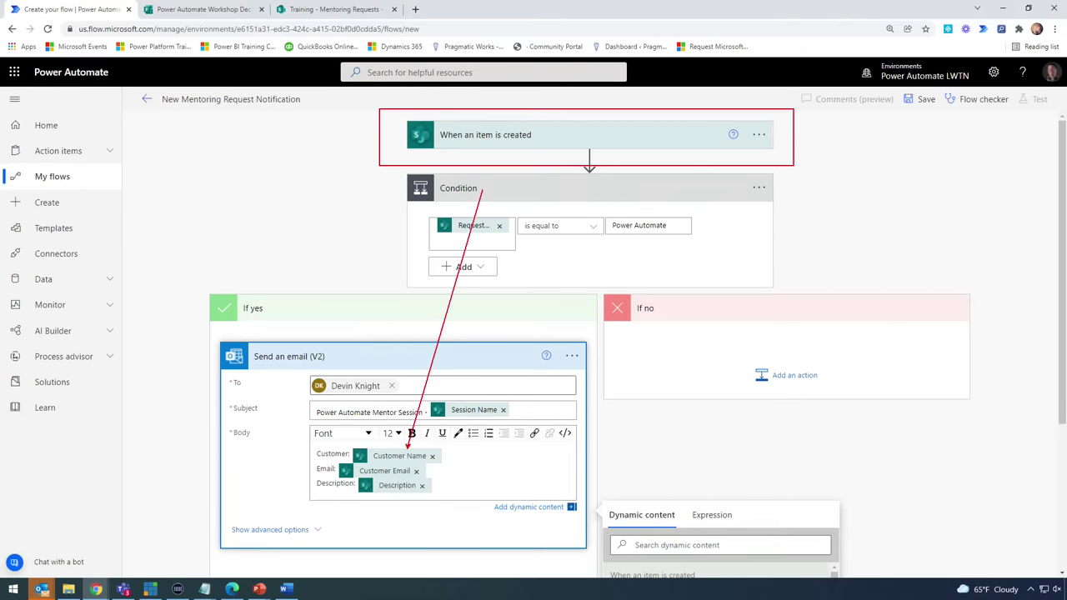
{"action": "left_click_drag", "start_coordinate": [417, 469], "coordinate": [501, 182]}
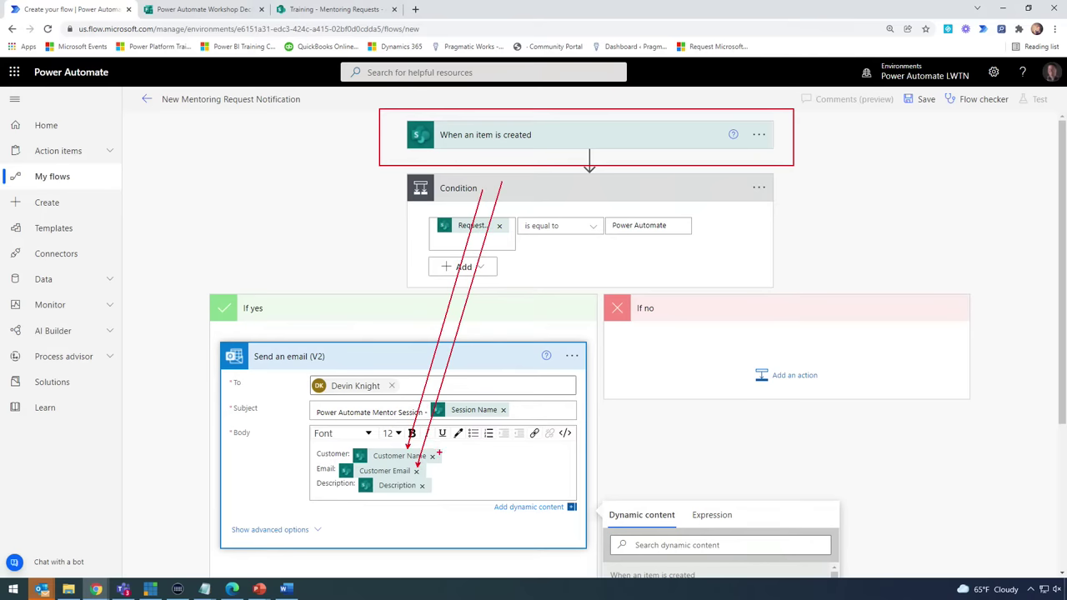
{"action": "left_click_drag", "start_coordinate": [418, 489], "coordinate": [522, 182]}
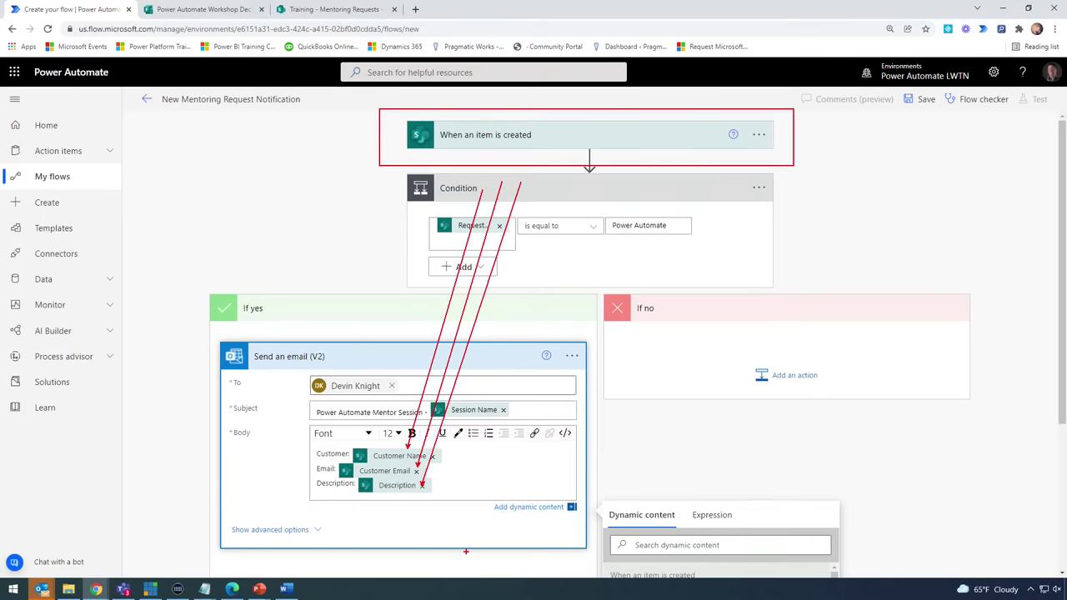
{"action": "key", "text": "Escape"}
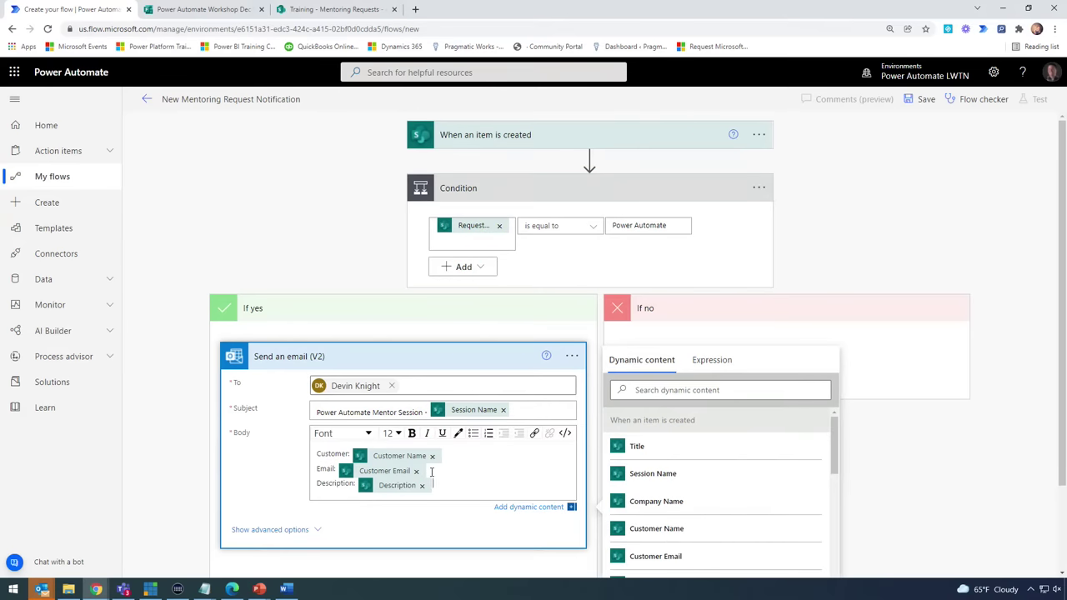
{"action": "left_click", "coordinate": [876, 470]}
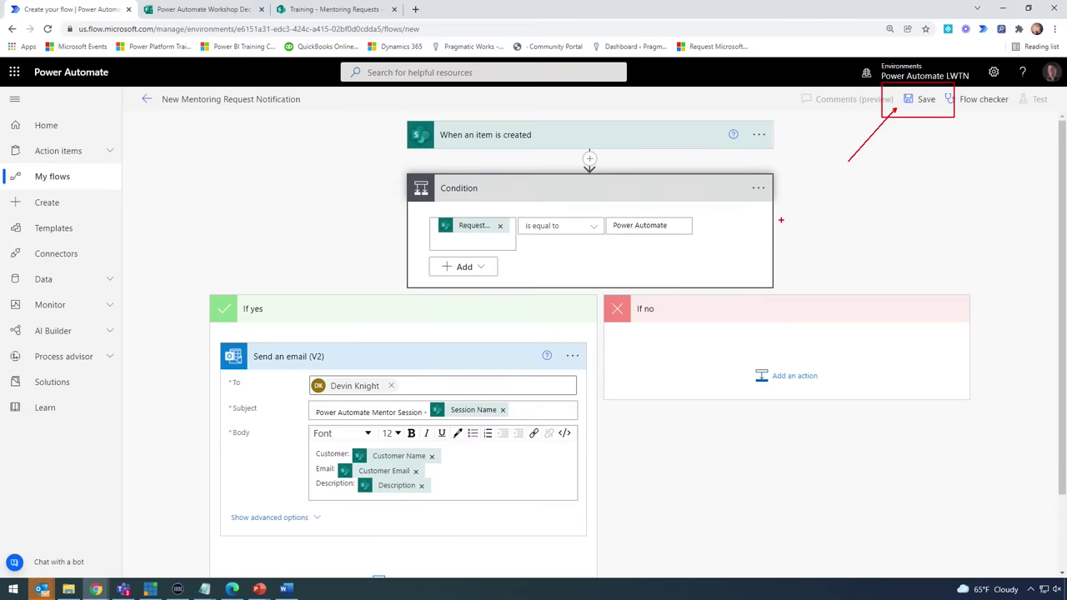
Save the New Mentoring Request Notification flow.
{"action": "left_click", "coordinate": [925, 99]}
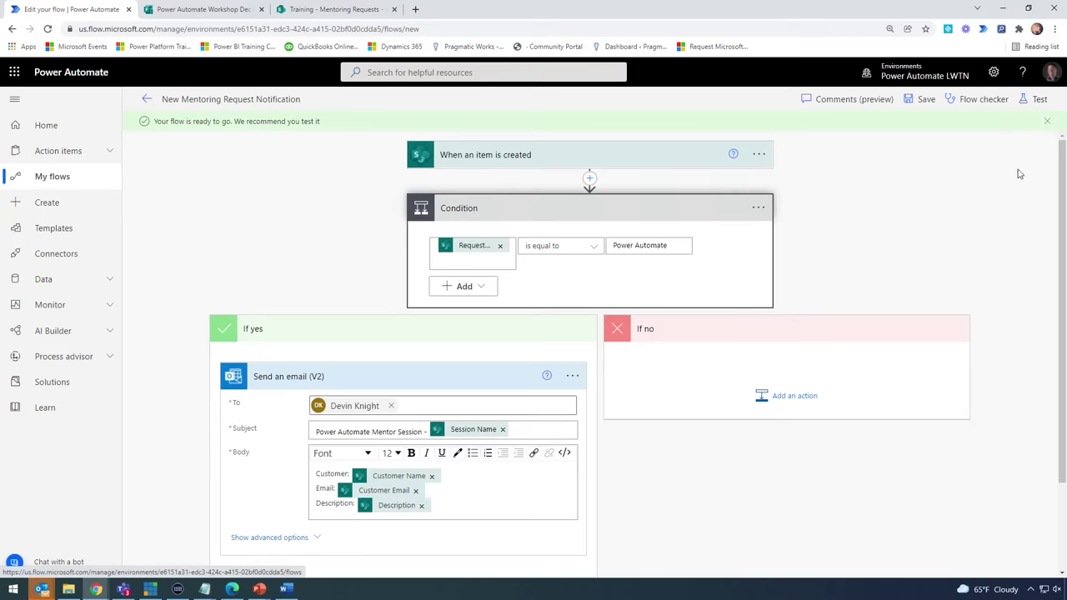
Run a flow test with the Manually trigger option so it waits for a new item.
{"action": "left_click", "coordinate": [1036, 102]}
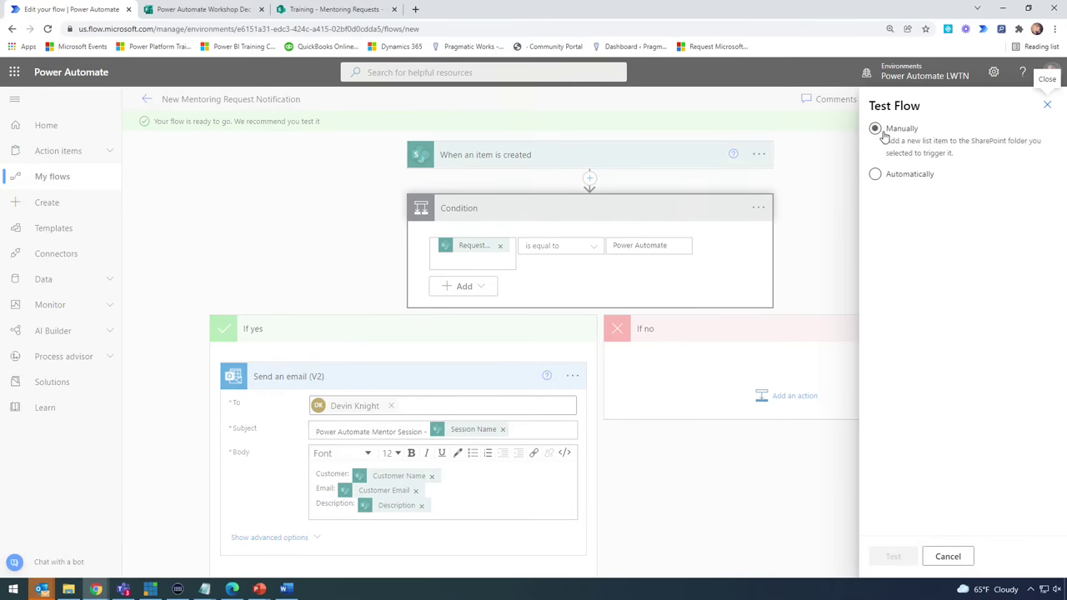
{"action": "left_click", "coordinate": [887, 133]}
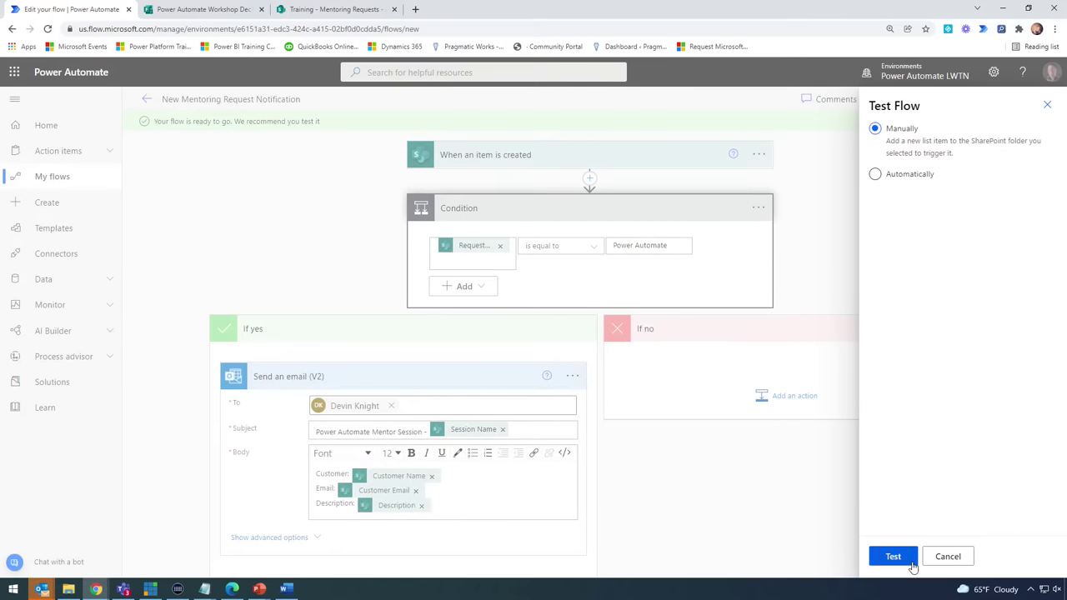
{"action": "left_click", "coordinate": [1045, 104]}
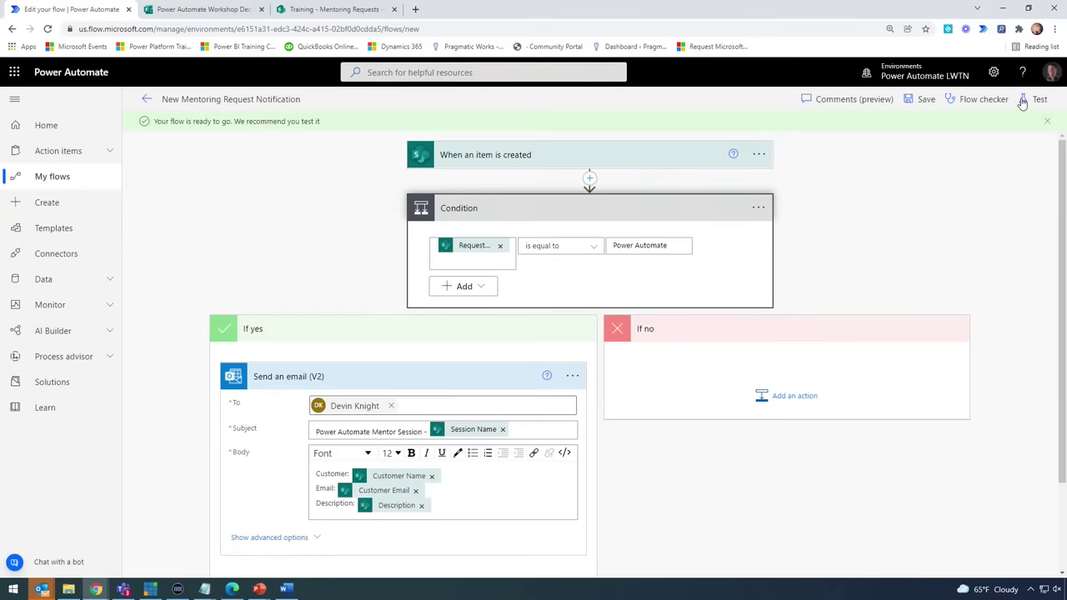
{"action": "left_click", "coordinate": [1035, 100]}
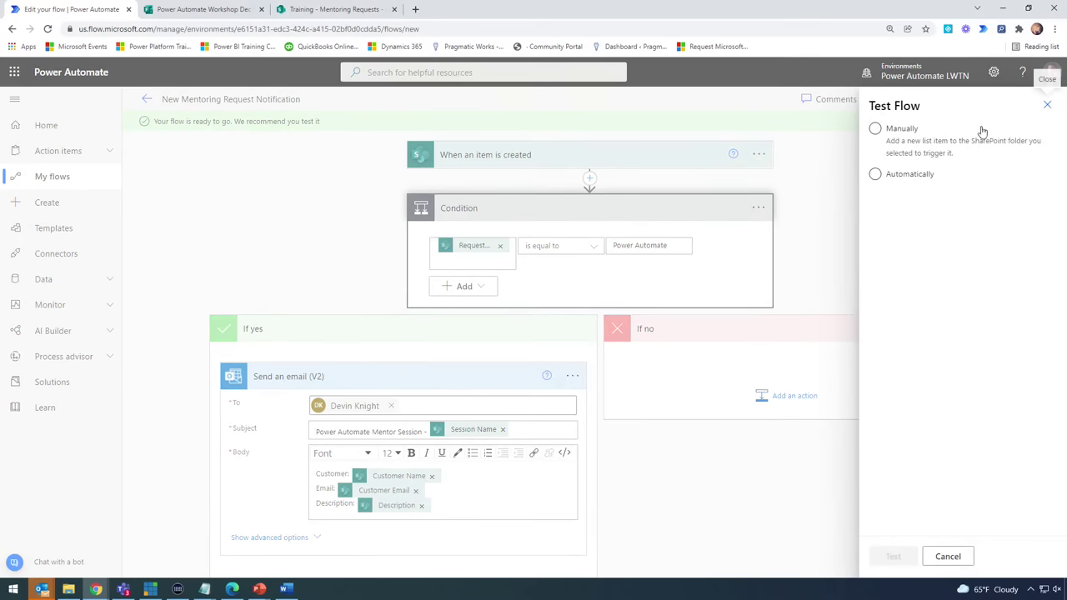
{"action": "left_click", "coordinate": [901, 132]}
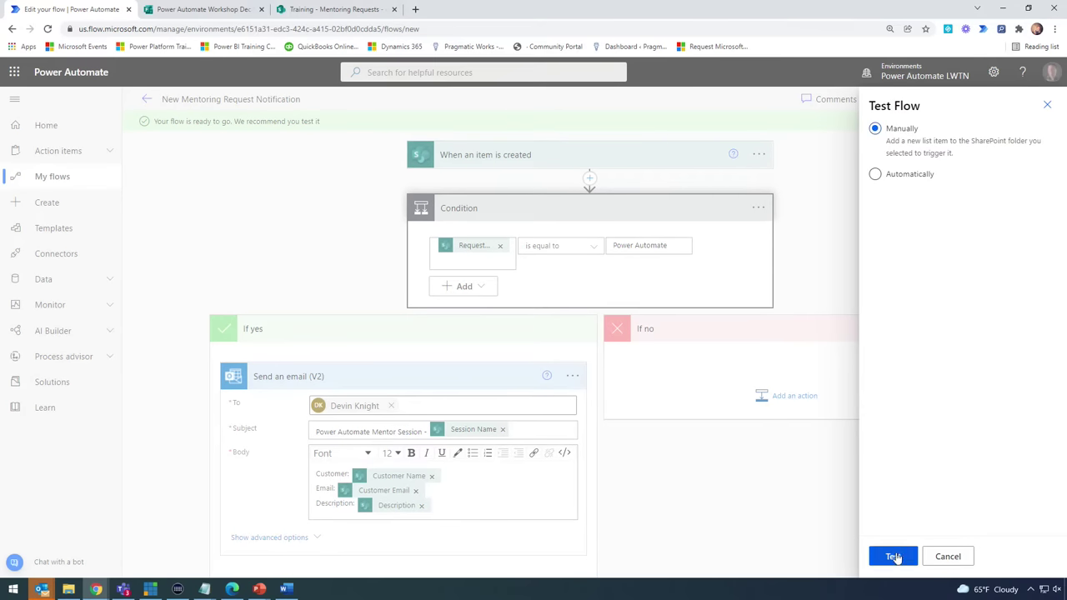
{"action": "left_click", "coordinate": [893, 556]}
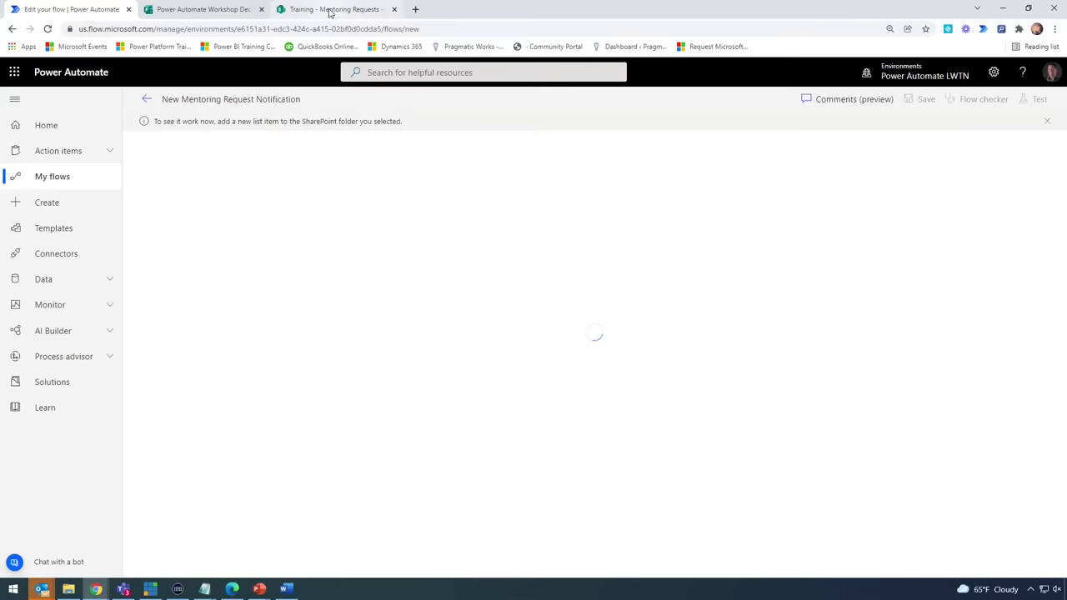
Add a new list item with company Enron, the customer's name and email, and topic Power Automate.
{"action": "left_click", "coordinate": [329, 10]}
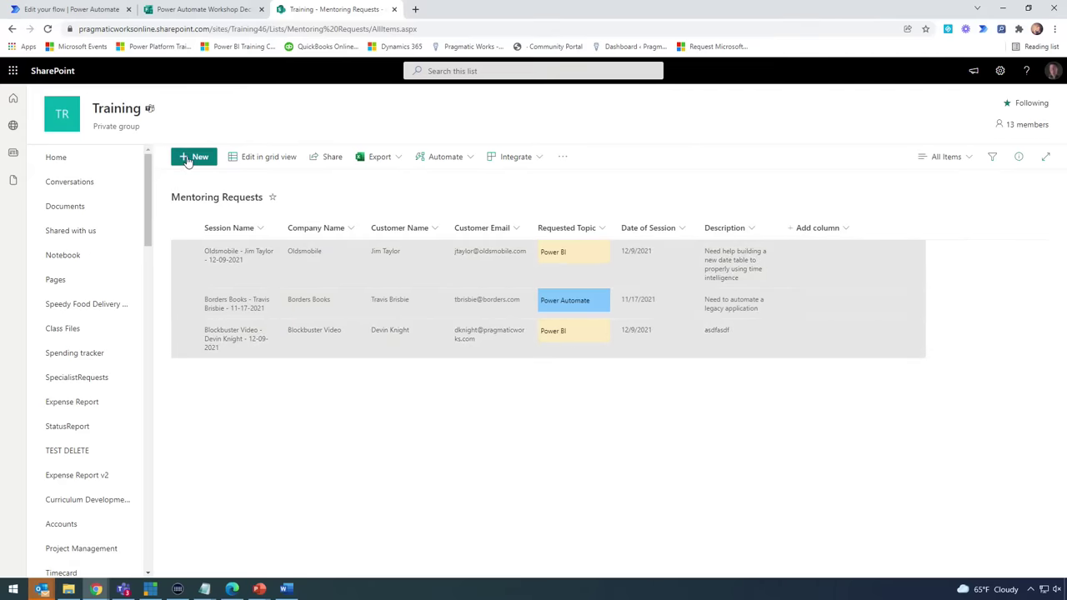
{"action": "left_click", "coordinate": [250, 255]}
{"action": "left_click", "coordinate": [866, 147]}
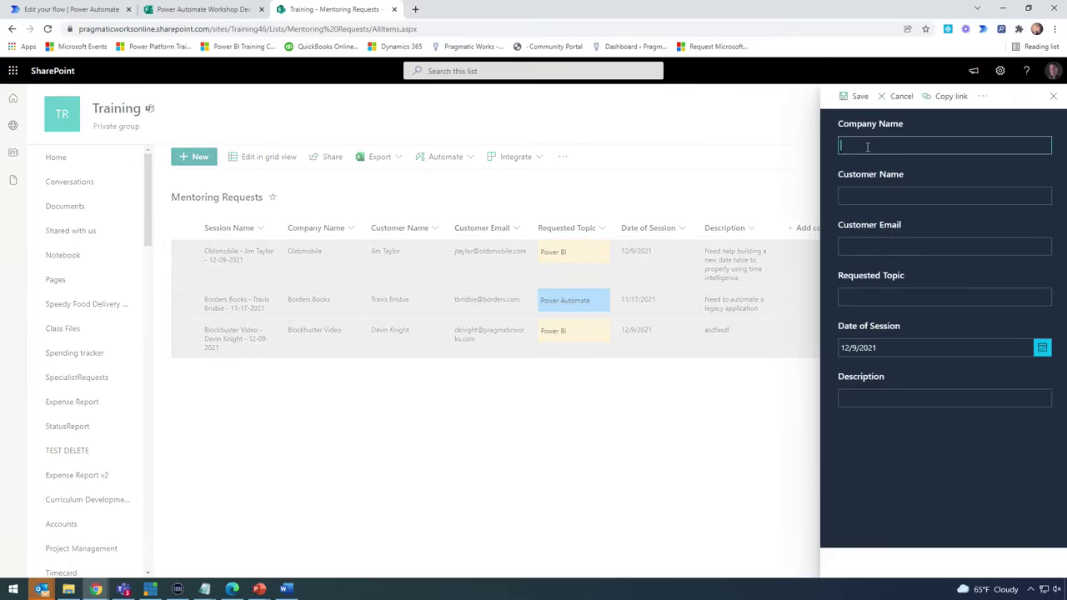
{"action": "type", "text": "Entronon"}
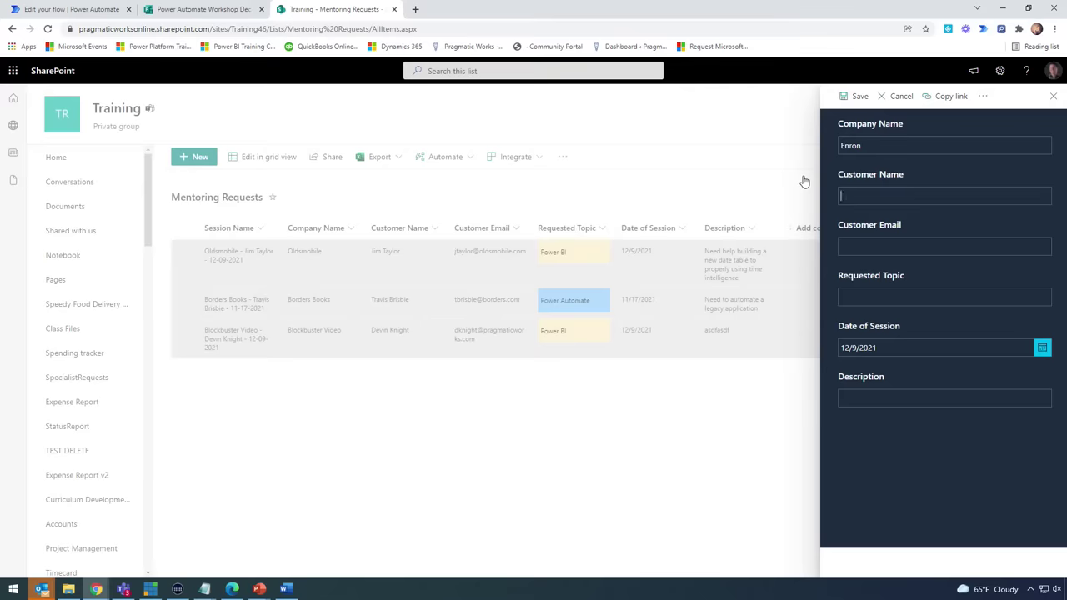
{"action": "type", "text": "Jacob"}
{"action": "type", "text": "gmat"}
{"action": "key", "text": "BackSpace"}
{"action": "key", "text": "BackSpace"}
{"action": "key", "text": "BackSpace"}
{"action": "key", "text": "BackSpace"}
{"action": "key", "text": "BackSpace"}
{"action": "key", "text": "BackSpace"}
{"action": "key", "text": "BackSpace"}
{"action": "key", "text": "BackSpace"}
{"action": "key", "text": "BackSpace"}
{"action": "type", "text": "Power At"}
{"action": "type", "text": "tomate"}
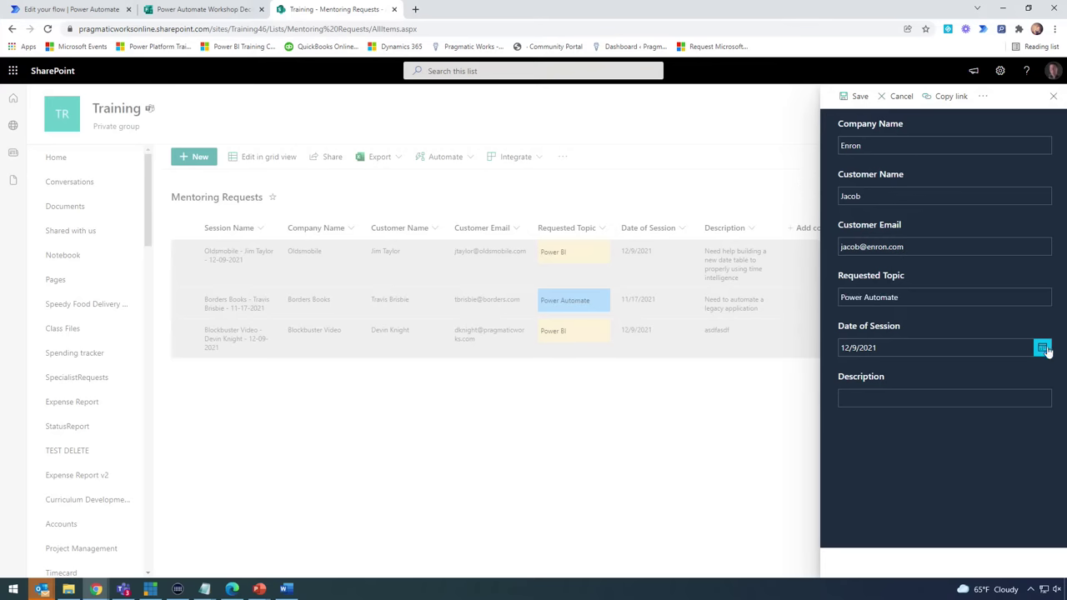
Add the description 'Needs help with Power Automate Desktop Flows' and save the item.
{"action": "left_click", "coordinate": [902, 400]}
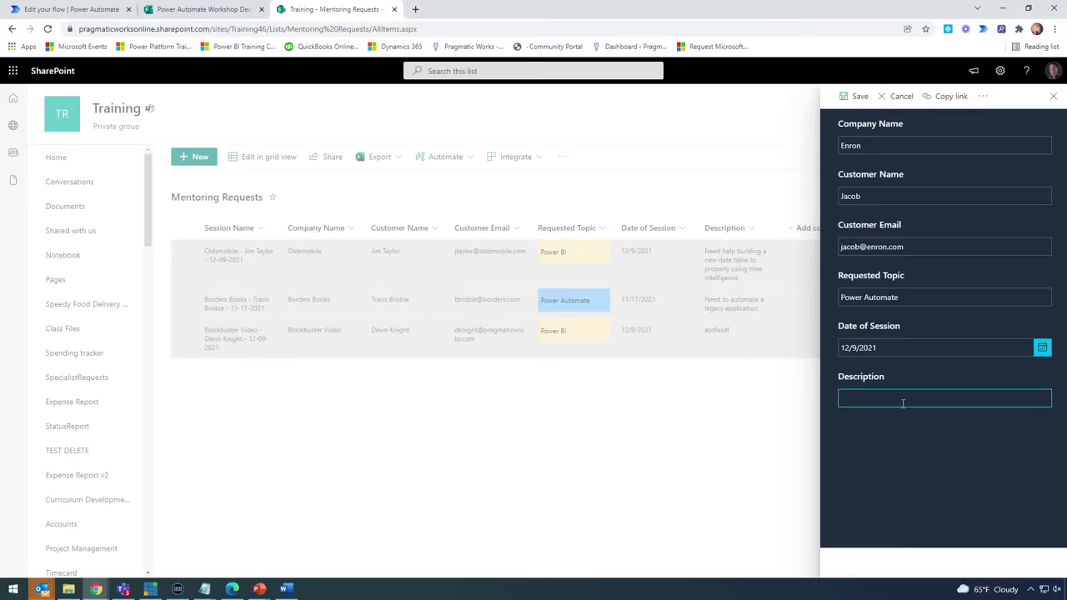
{"action": "type", "text": "Needs help with Power Automate Desktop"}
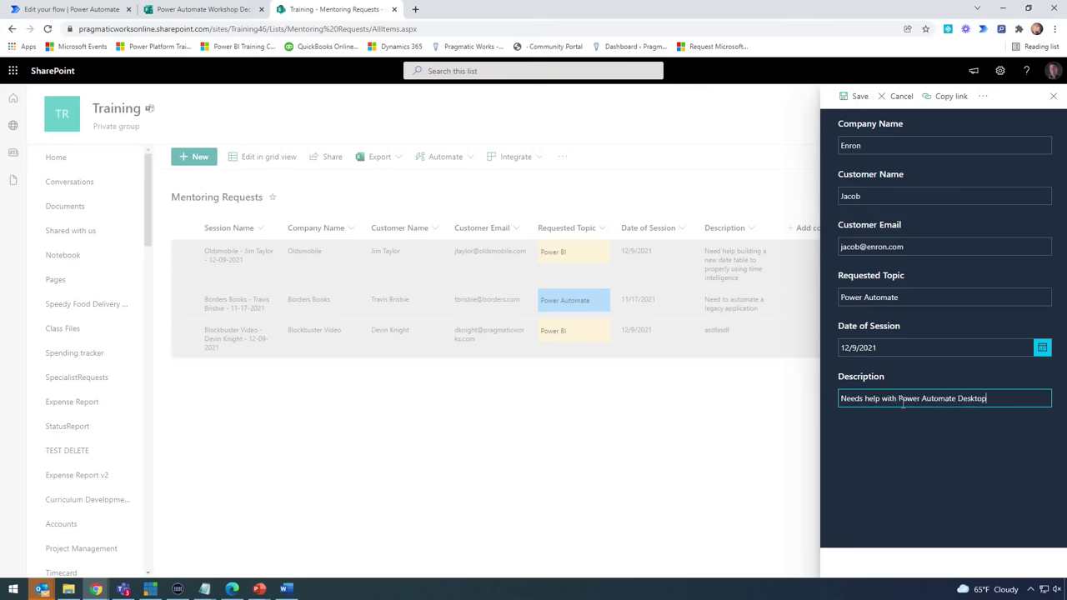
{"action": "type", "text": " Flows"}
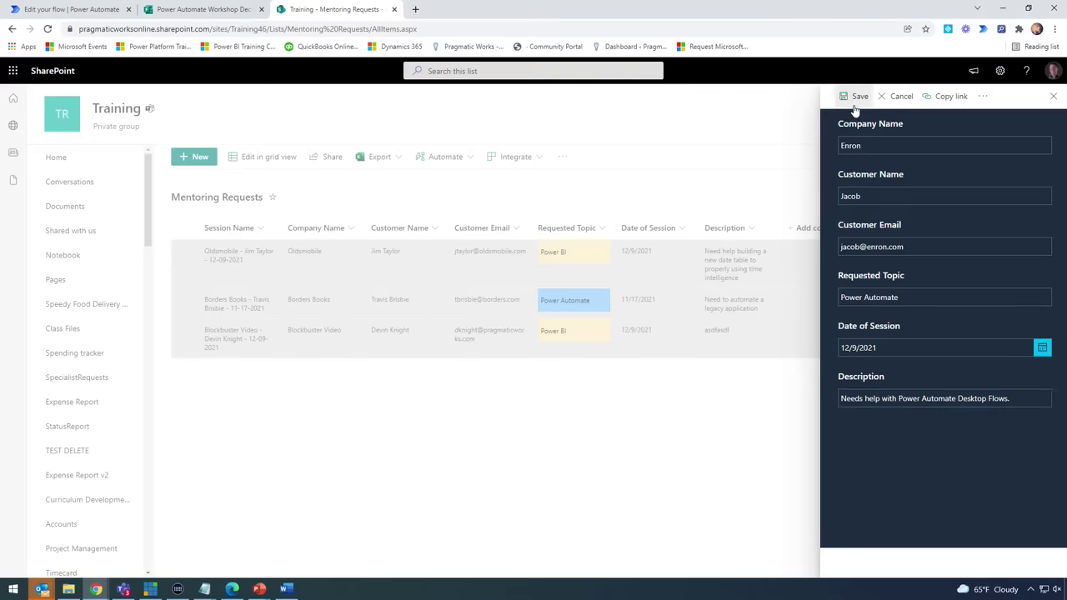
{"action": "left_click", "coordinate": [215, 10]}
Check the successful test run and bring up the resulting notification email.
{"action": "left_click", "coordinate": [117, 10]}
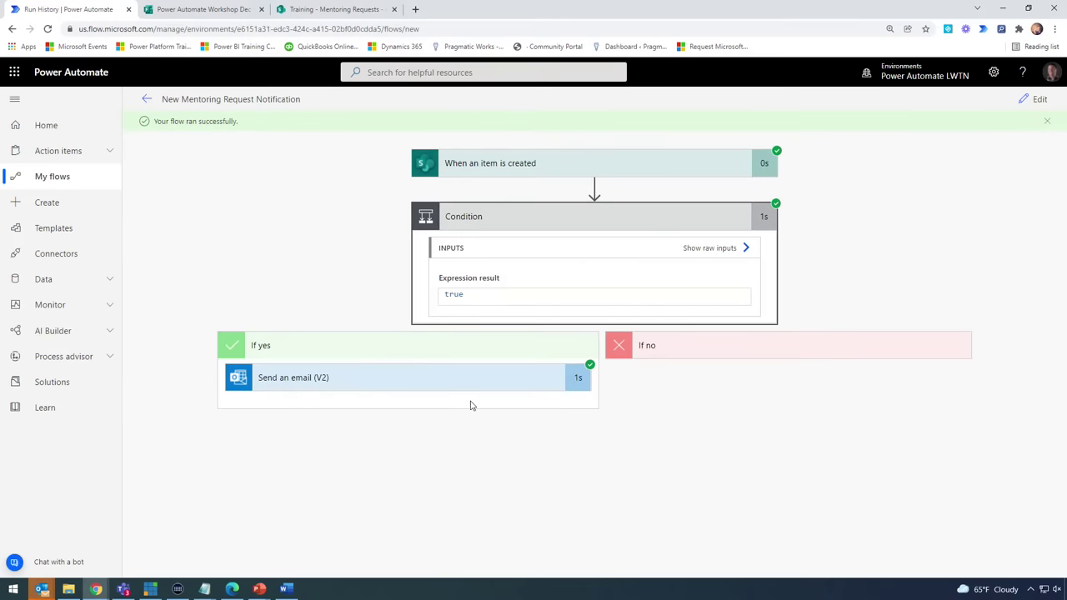
{"action": "left_click", "coordinate": [42, 588]}
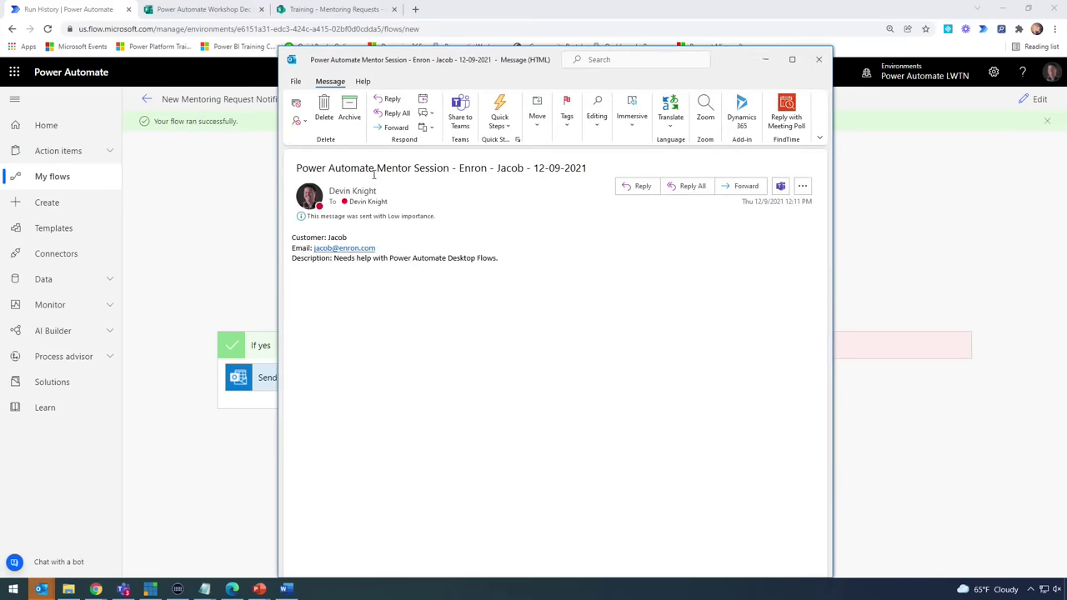
Highlight the email's subject, customer name and session date, then close the message.
{"action": "left_click_drag", "start_coordinate": [298, 168], "coordinate": [574, 161]}
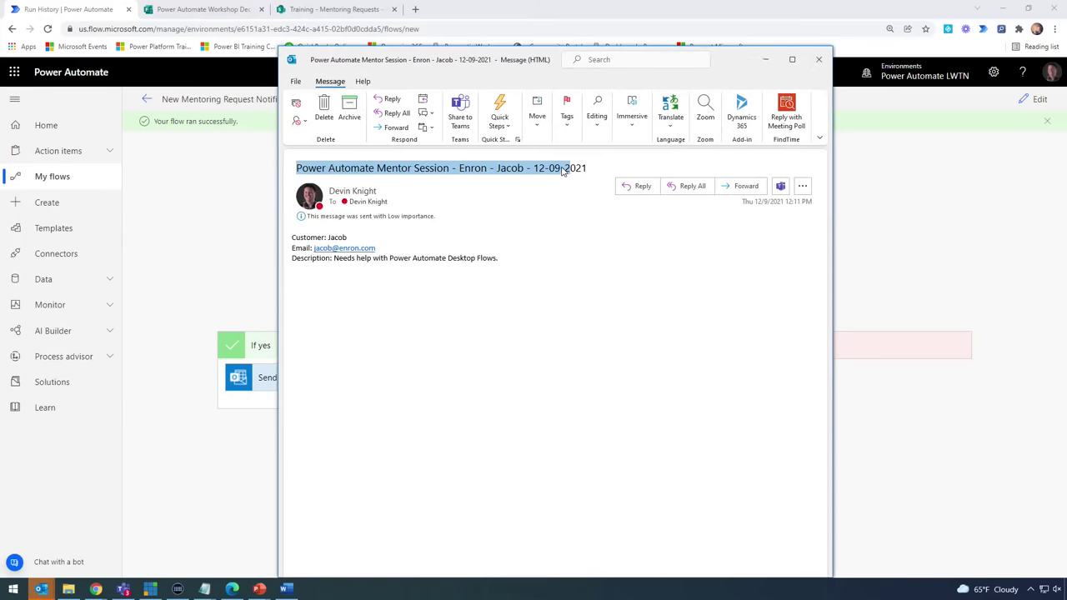
{"action": "left_click", "coordinate": [330, 237]}
{"action": "double_click", "coordinate": [330, 237]}
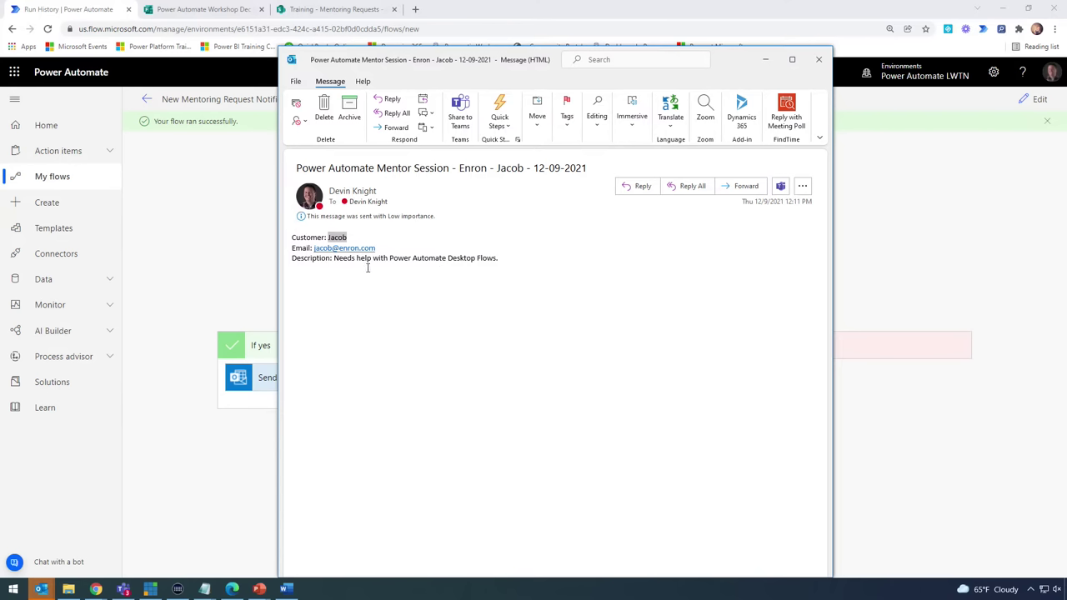
{"action": "left_click_drag", "start_coordinate": [587, 168], "coordinate": [532, 168]}
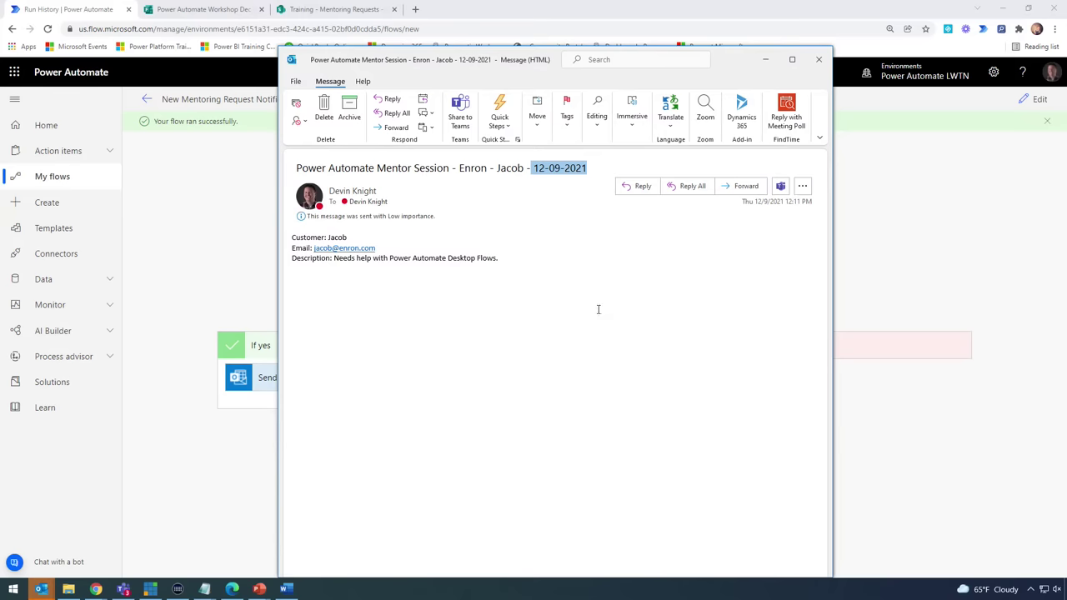
{"action": "left_click", "coordinate": [819, 59]}
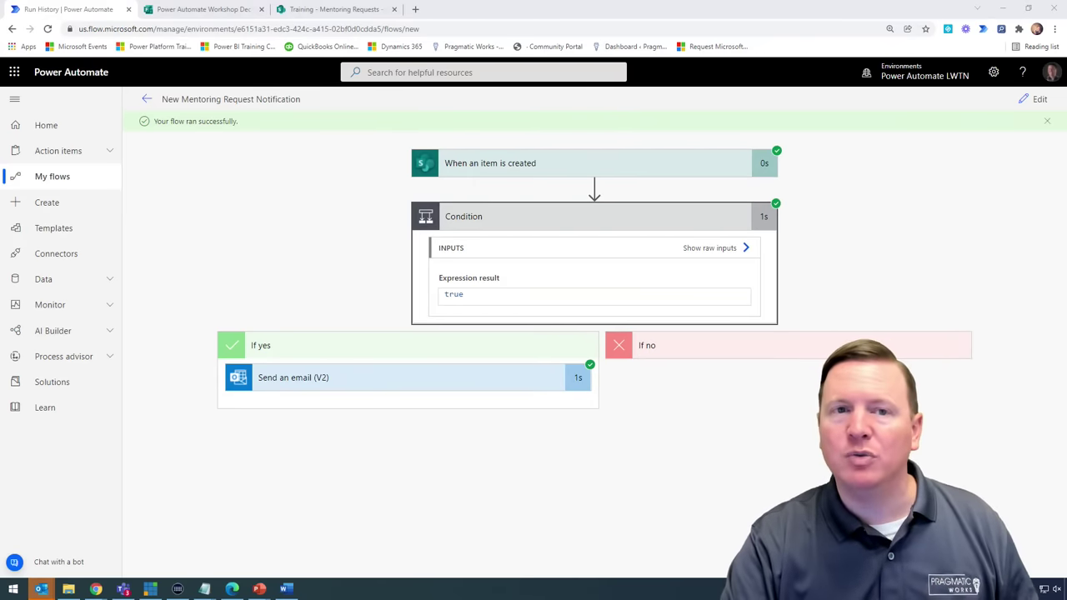
Return to the browser, reopen the flow for editing and bring up its test options.
{"action": "key", "text": "alt+Tab"}
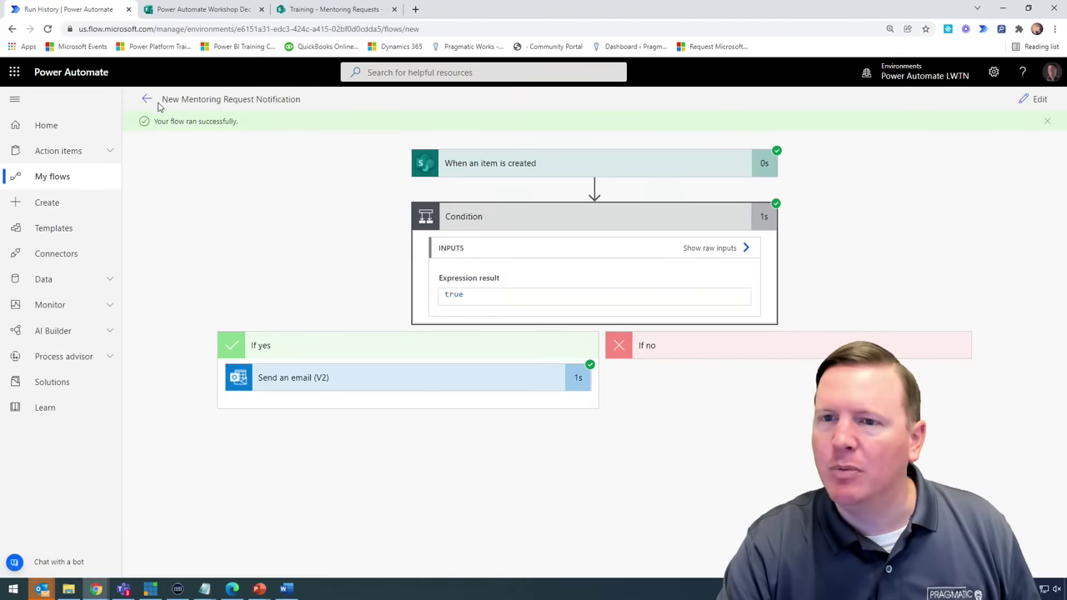
{"action": "left_click", "coordinate": [1034, 99]}
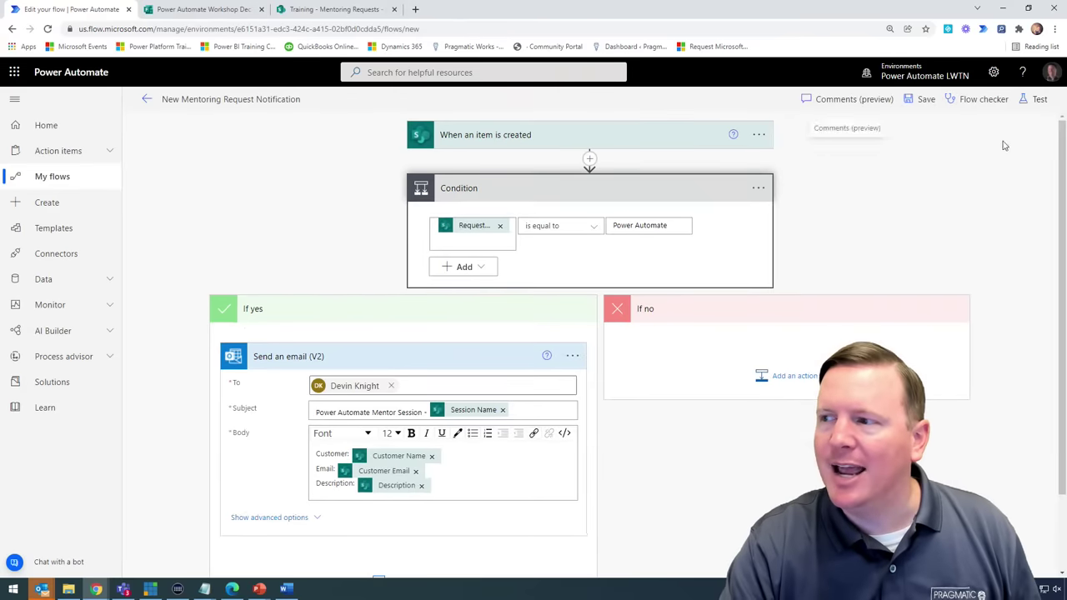
{"action": "left_click", "coordinate": [1037, 99]}
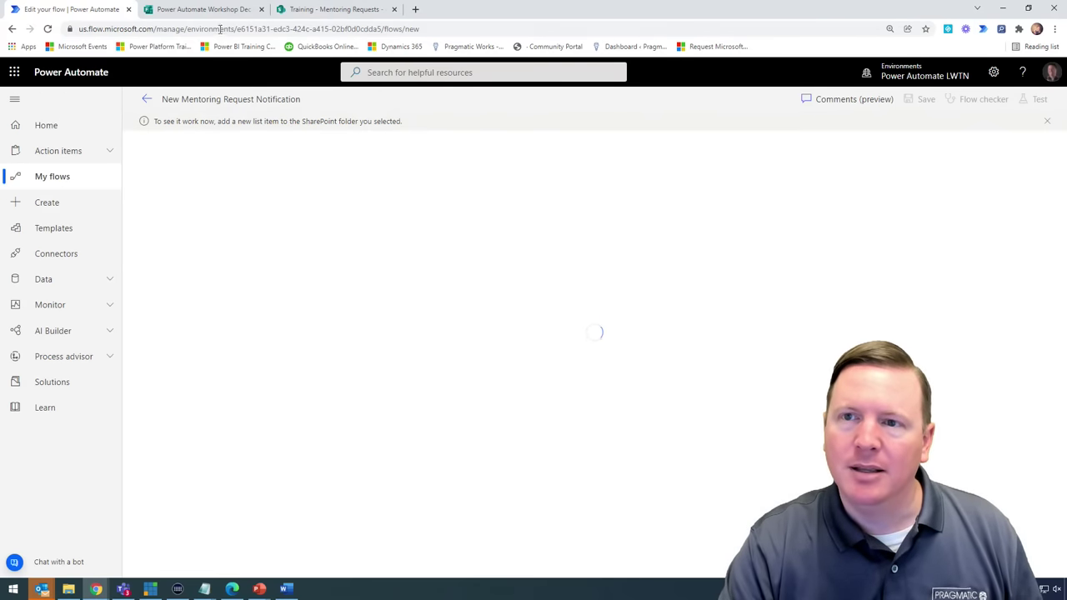
Add a new list item with company Toys R Us, the customer's name and email, and topic Power Apps.
{"action": "left_click", "coordinate": [307, 9]}
{"action": "left_click", "coordinate": [193, 157]}
{"action": "left_click", "coordinate": [882, 147]}
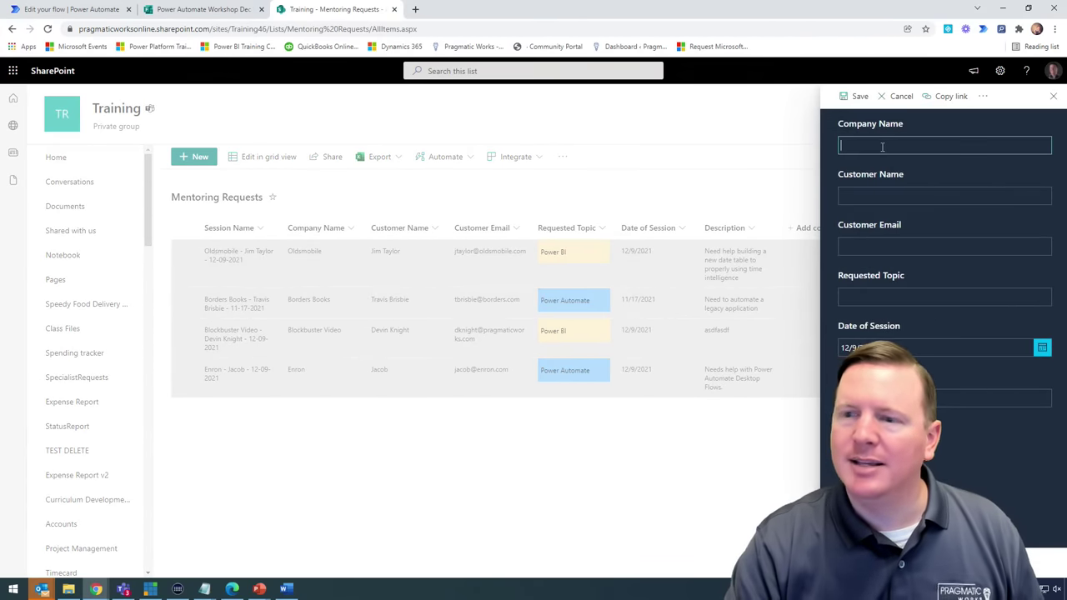
{"action": "type", "text": "Toys "}
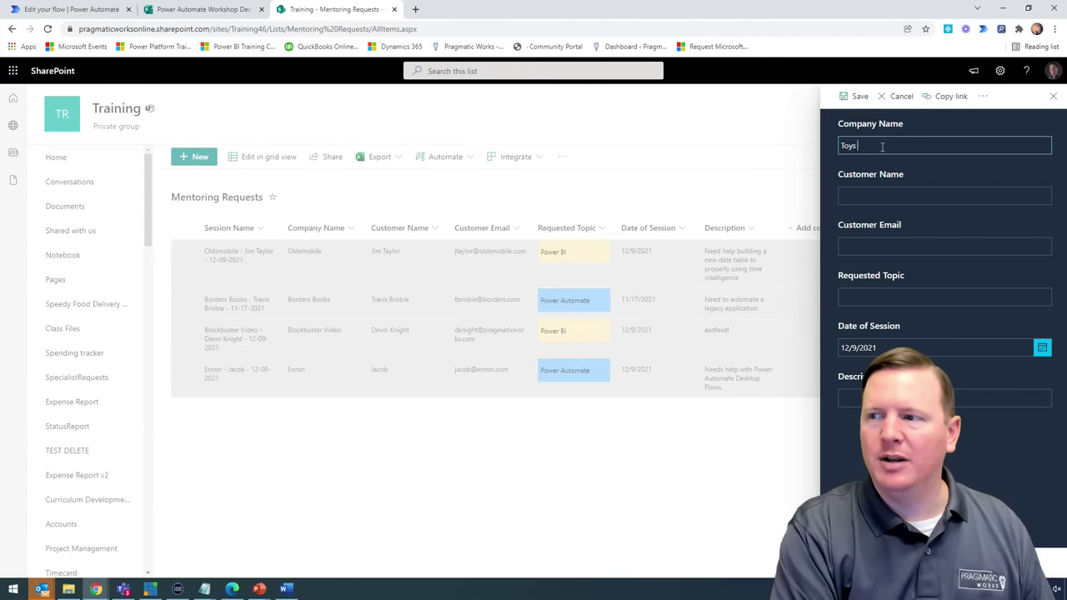
{"action": "type", "text": "R Us"}
{"action": "left_click", "coordinate": [868, 194]}
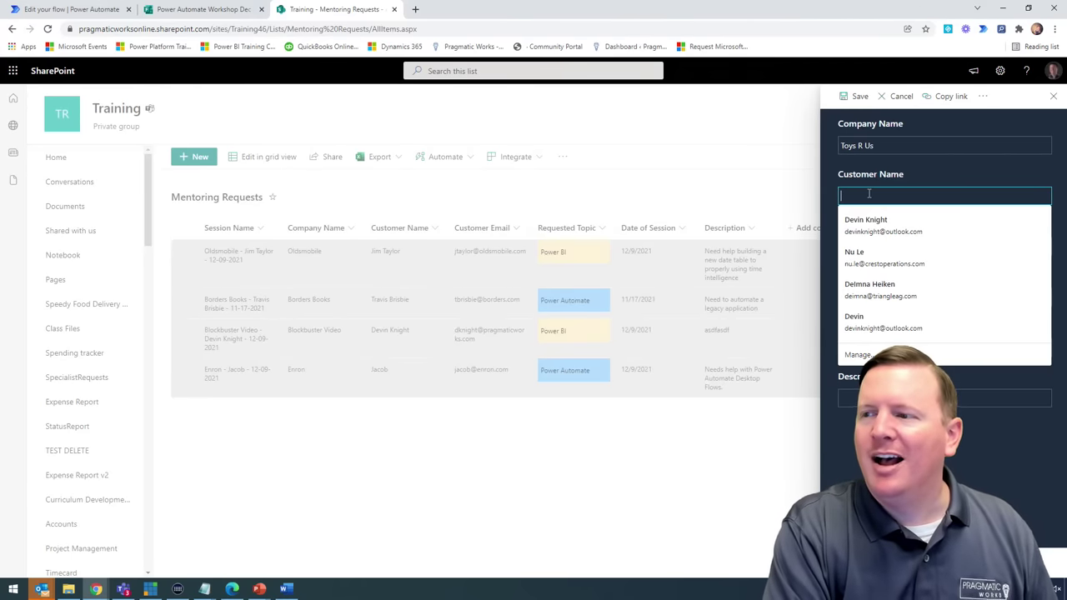
{"action": "type", "text": "Jeff"}
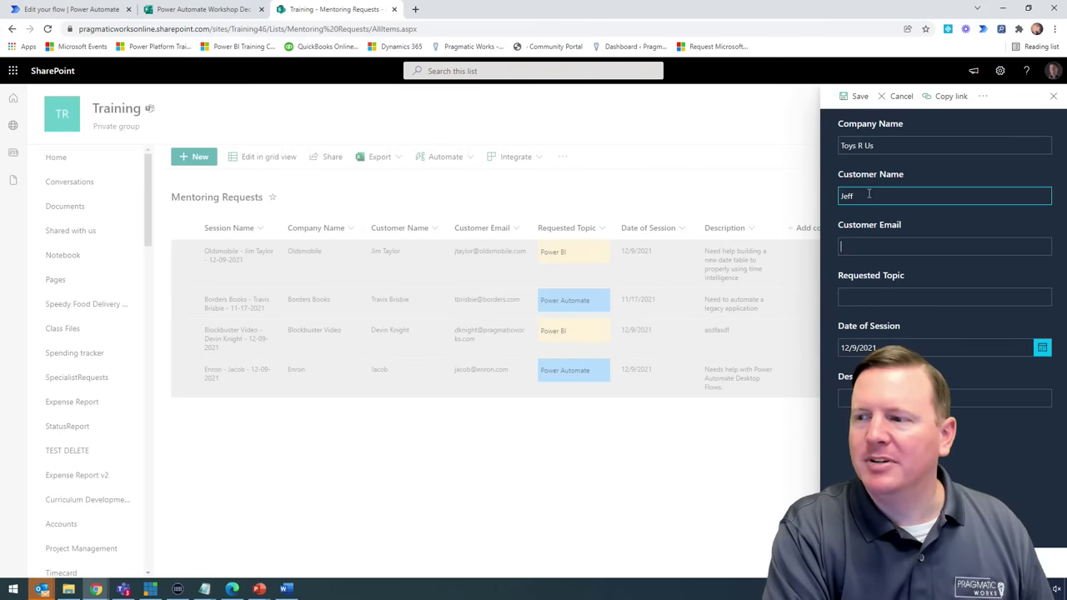
{"action": "key", "text": "Tab"}
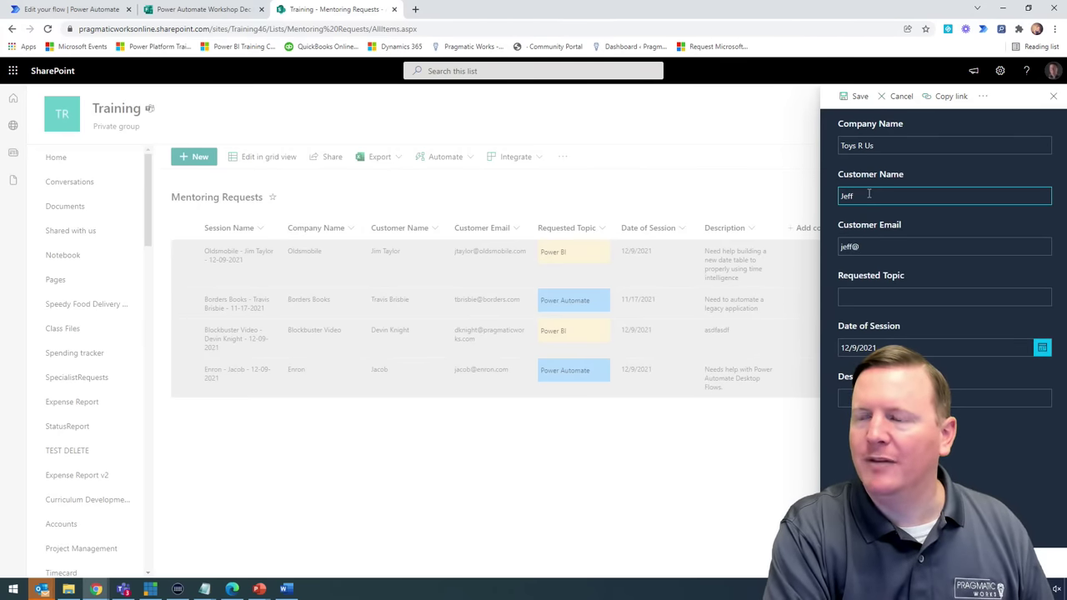
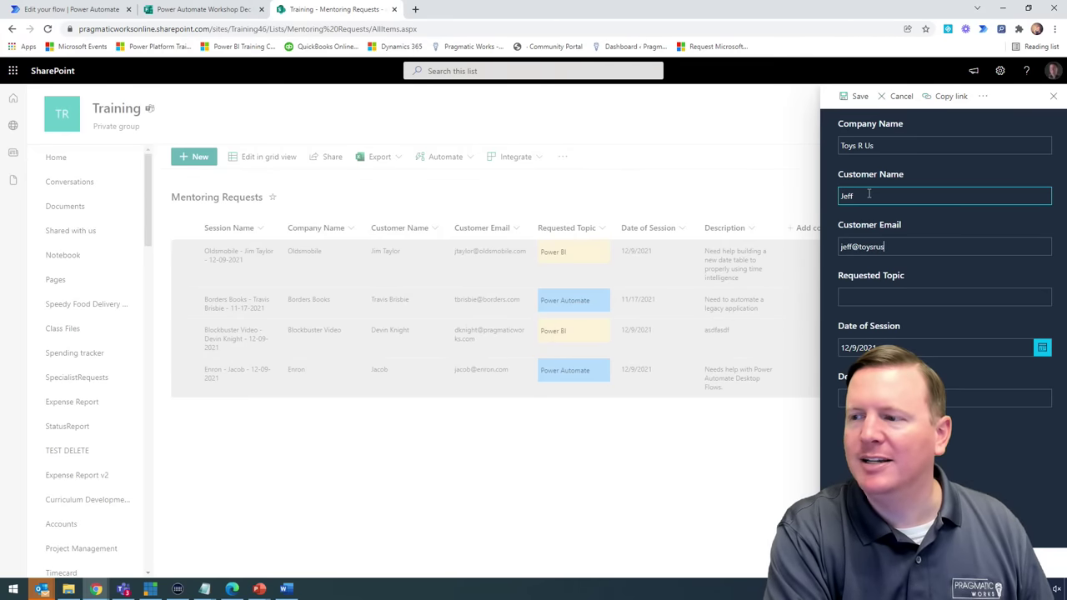
{"action": "key", "text": "Tab"}
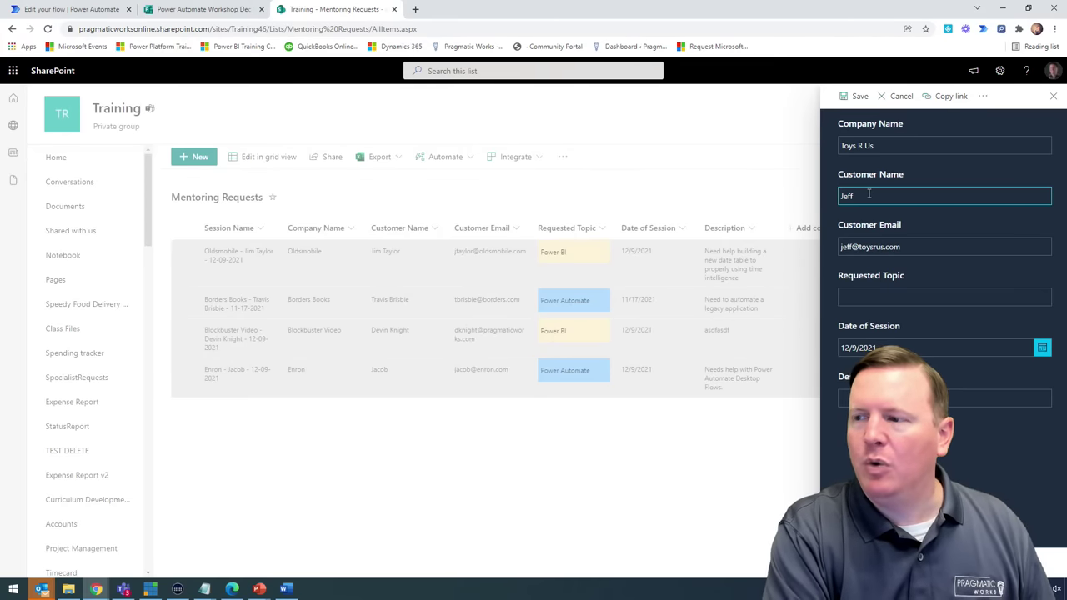
{"action": "type", "text": "Power Apps"}
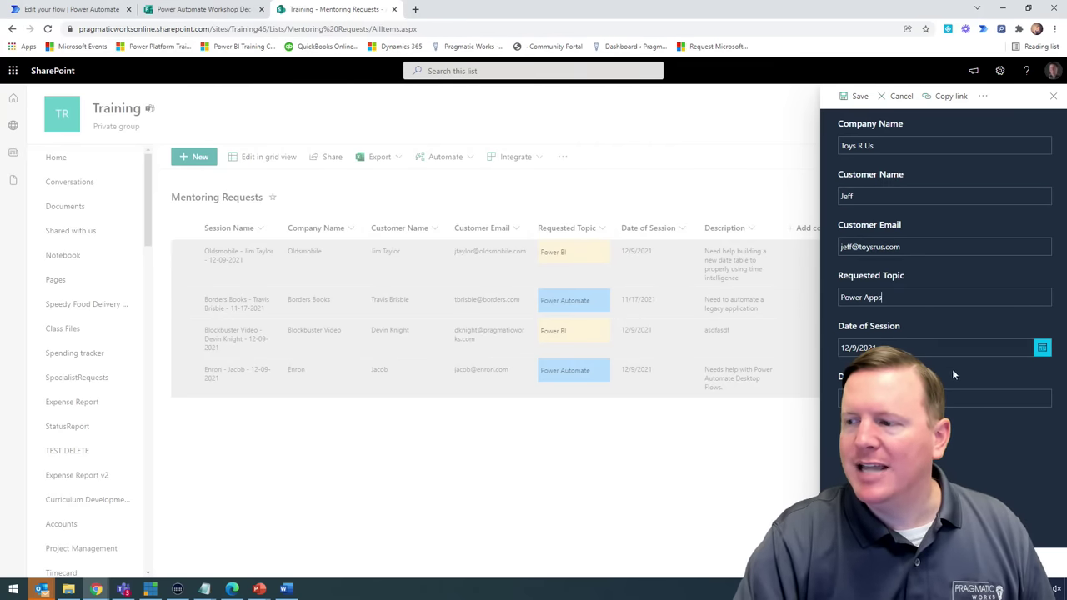
Enter description 'a' and save the Toys R Us request.
{"action": "left_click", "coordinate": [958, 397]}
{"action": "type", "text": "a"}
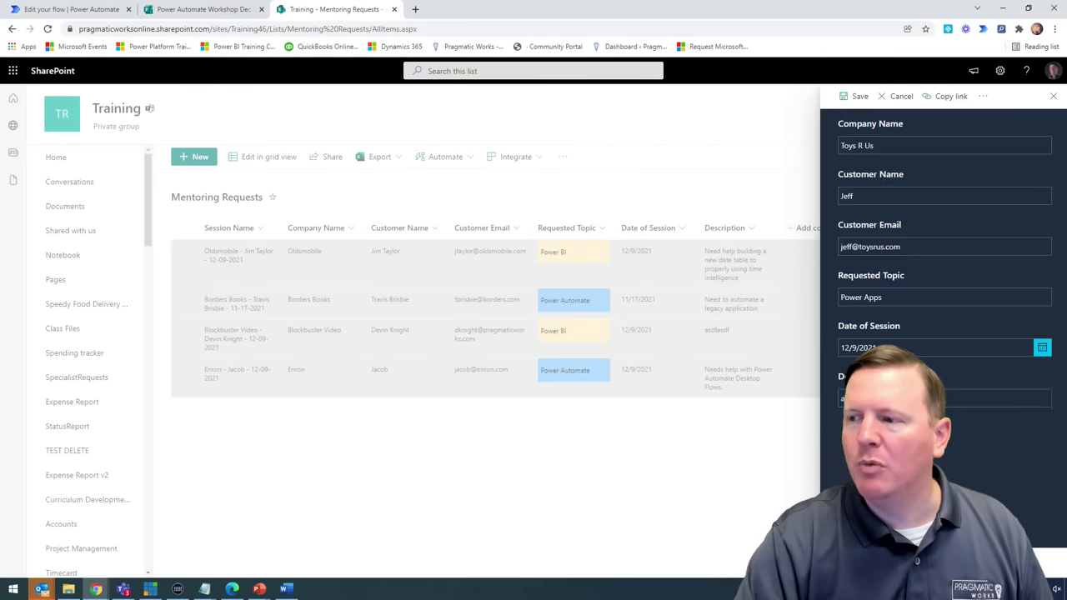
{"action": "left_click", "coordinate": [854, 96]}
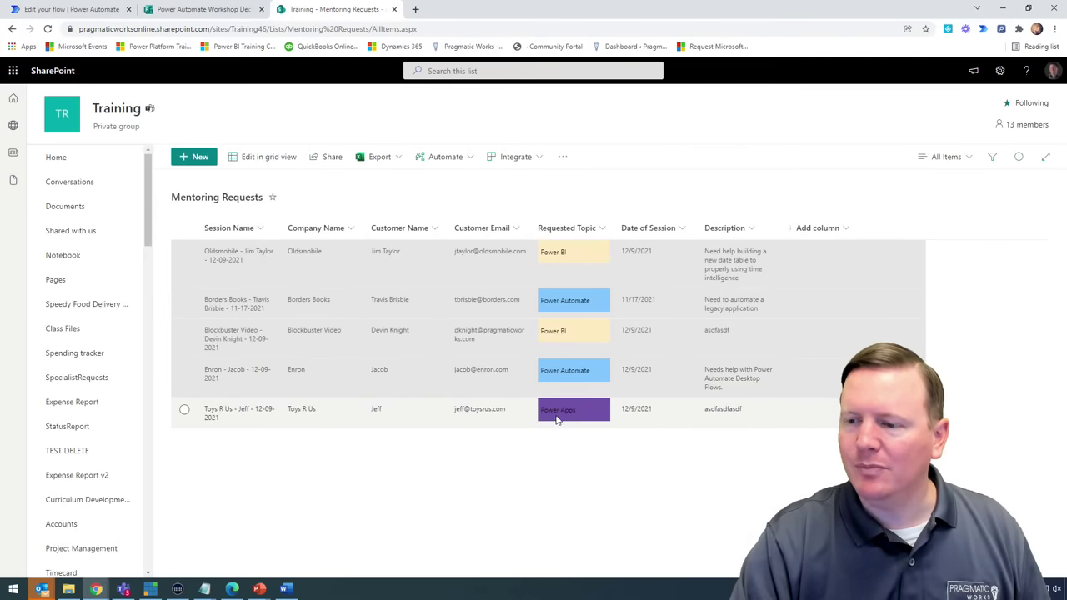
{"action": "left_click", "coordinate": [75, 9]}
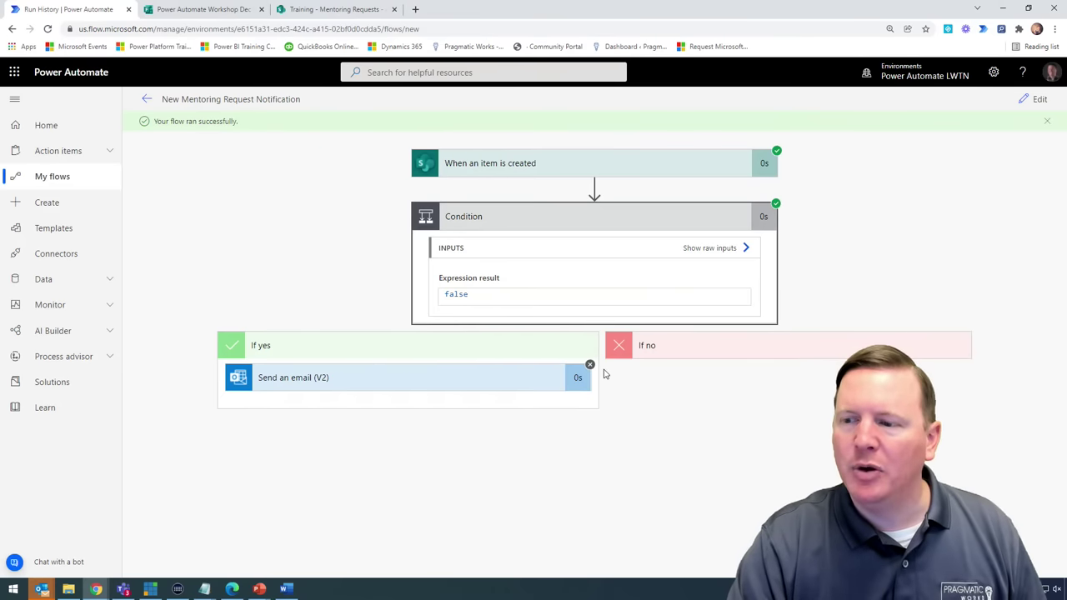
Inspect the second run's false condition and skipped email, then edit the flow.
{"action": "mouse_move", "coordinate": [595, 352]}
{"action": "left_mouse_down"}
{"action": "mouse_move", "coordinate": [586, 383]}
{"action": "mouse_move", "coordinate": [601, 354]}
{"action": "left_mouse_up"}
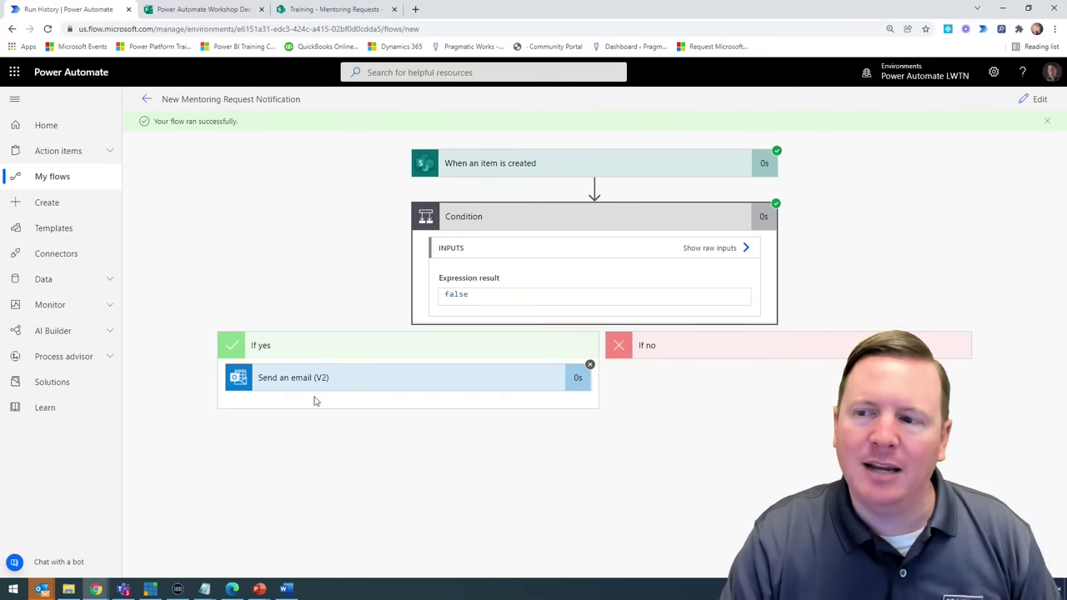
{"action": "left_click", "coordinate": [1032, 100]}
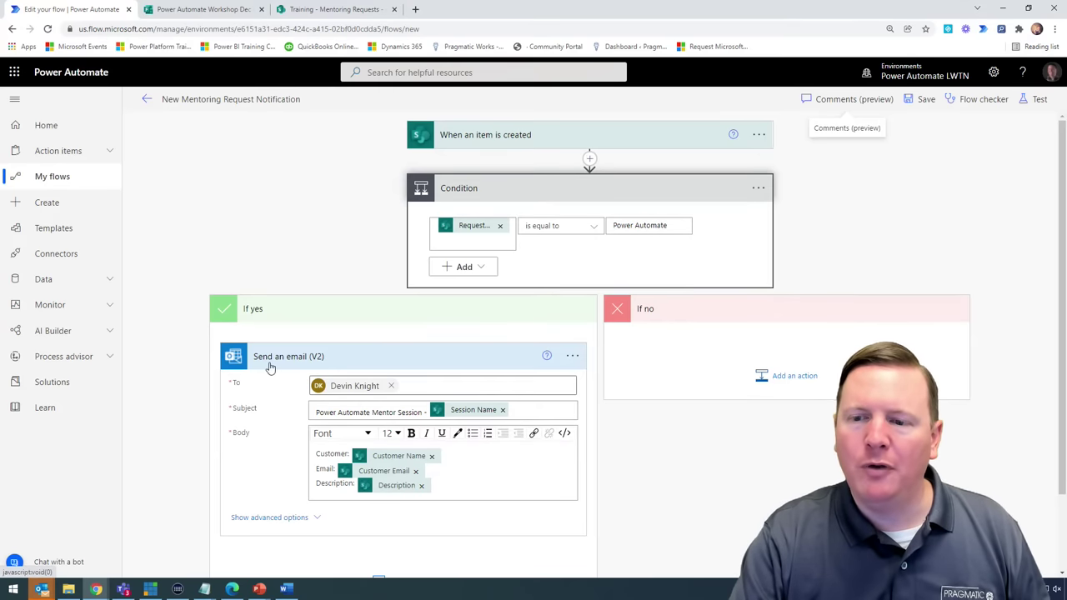
{"action": "left_click_drag", "start_coordinate": [264, 359], "coordinate": [590, 162]}
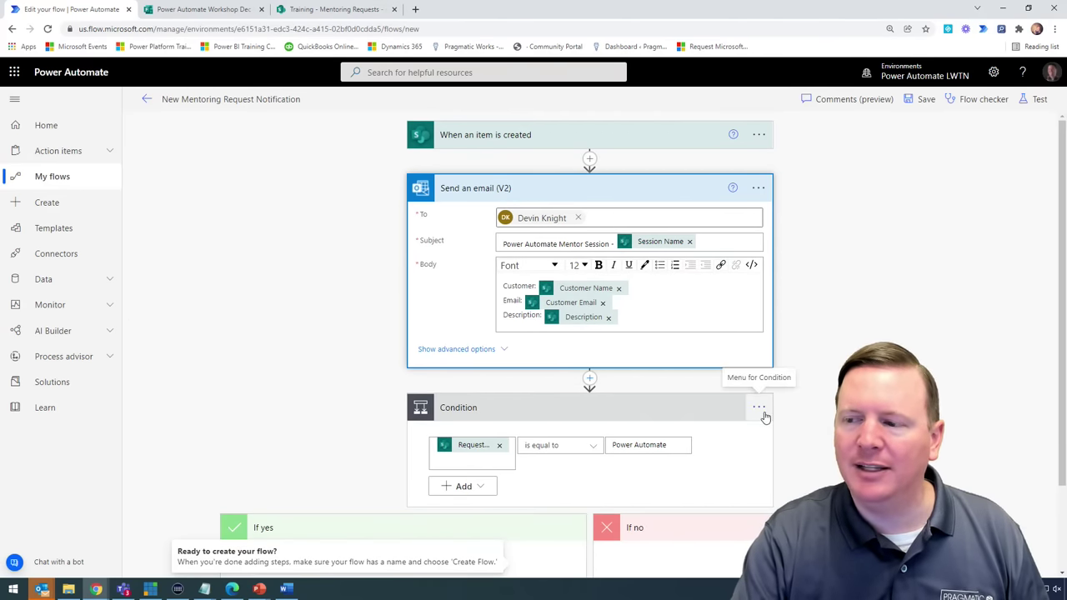
Scroll down to the Requested Topic Condition and open its options menu.
{"action": "scroll", "coordinate": [802, 436], "scroll_direction": "down", "scroll_amount": 2}
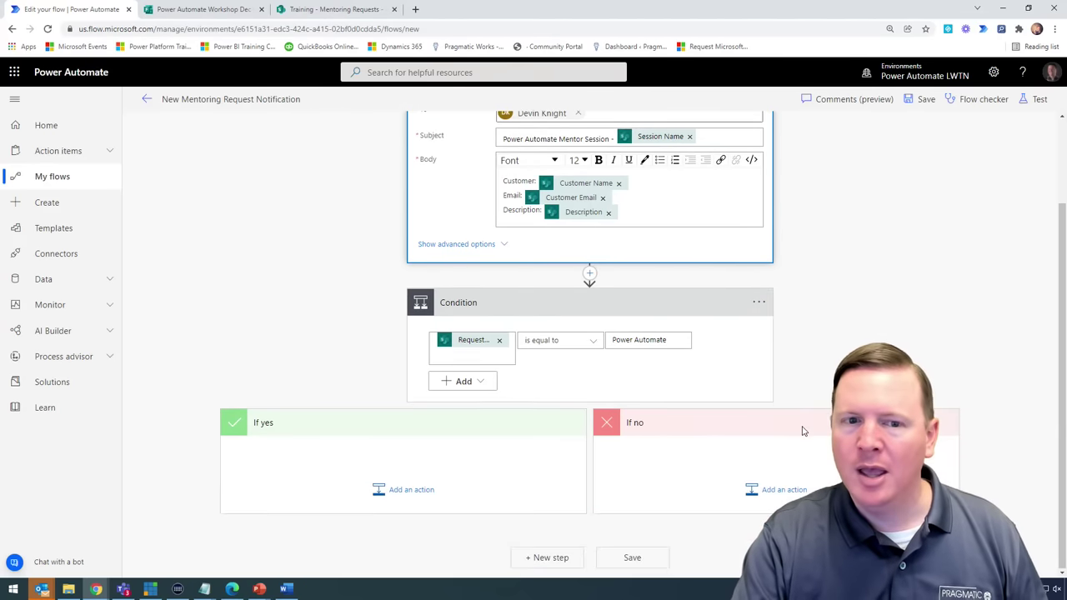
{"action": "left_click", "coordinate": [758, 307]}
{"action": "left_click", "coordinate": [758, 306]}
{"action": "left_click", "coordinate": [759, 307]}
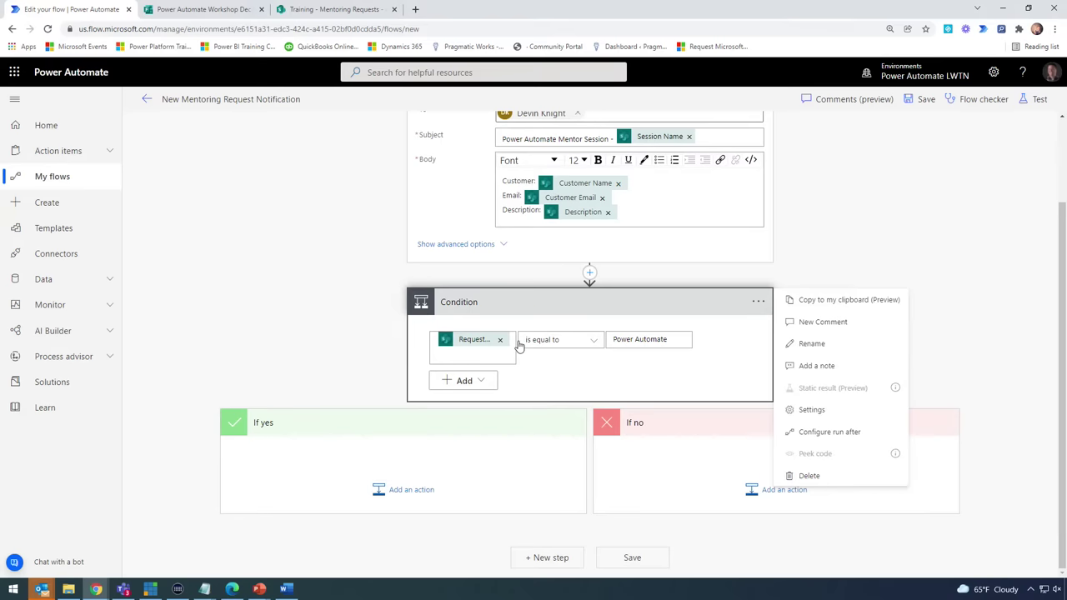
Delete the Condition step and confirm the deletion.
{"action": "left_click", "coordinate": [804, 476]}
{"action": "left_click", "coordinate": [542, 347]}
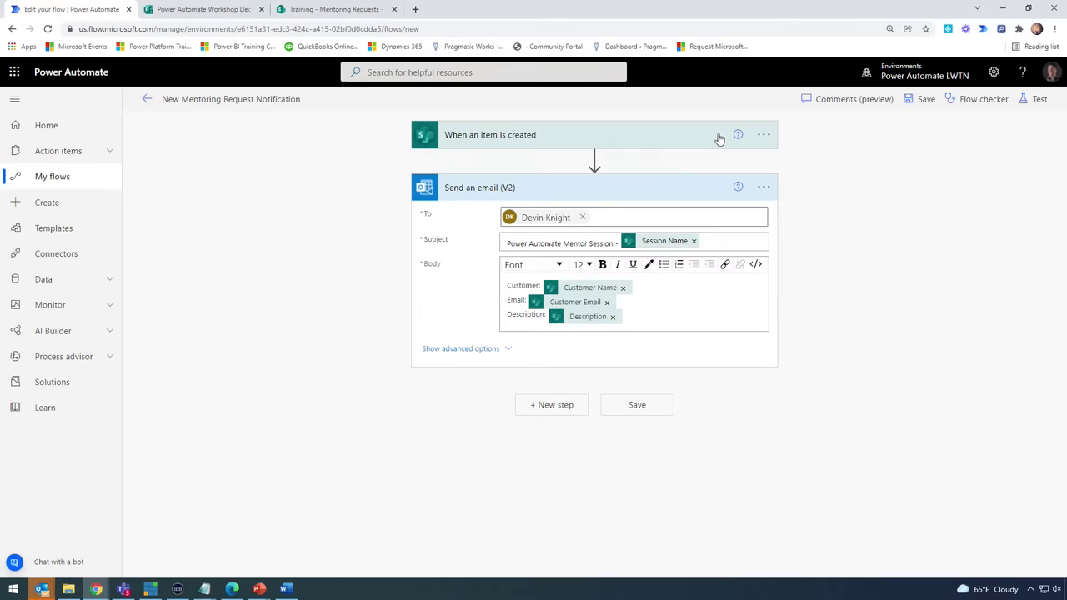
{"action": "left_click", "coordinate": [764, 138]}
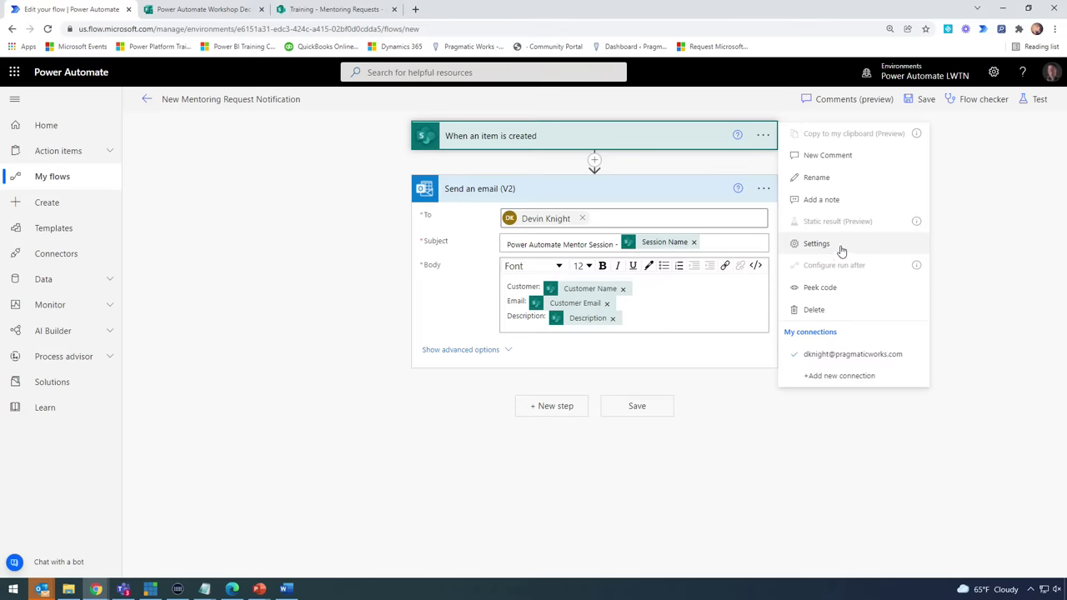
{"action": "left_click", "coordinate": [841, 250]}
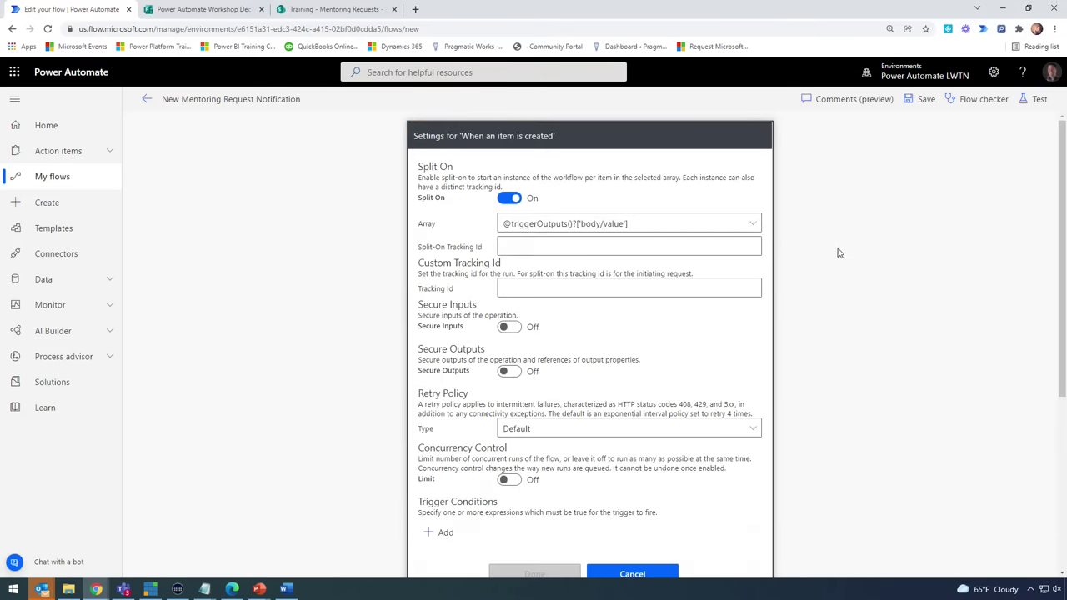
{"action": "scroll", "coordinate": [820, 260], "scroll_direction": "down", "scroll_amount": 1}
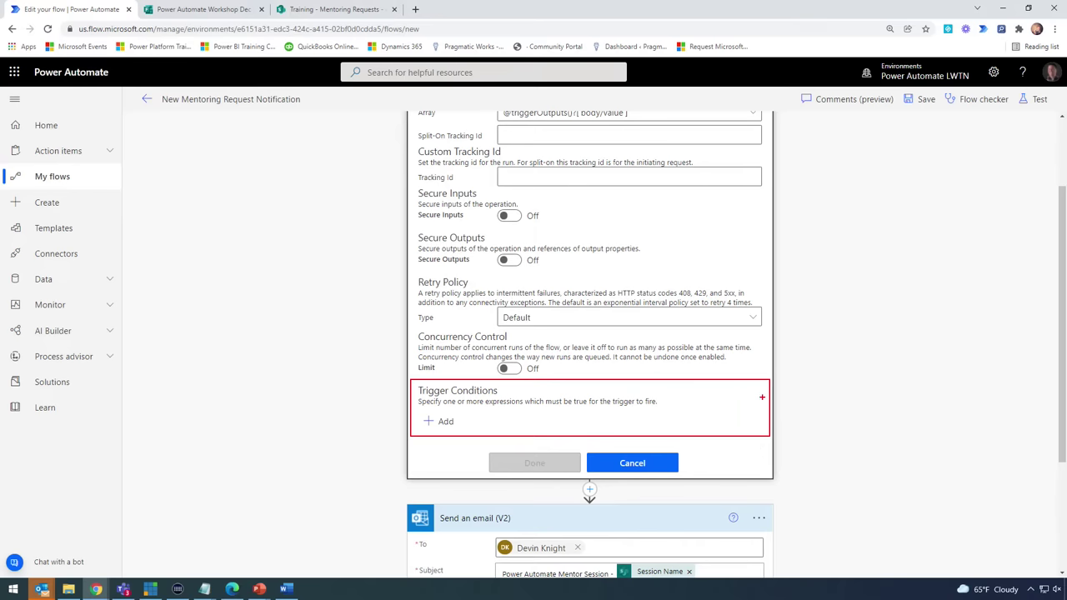
{"action": "scroll", "coordinate": [775, 354], "scroll_direction": "up", "scroll_amount": 1}
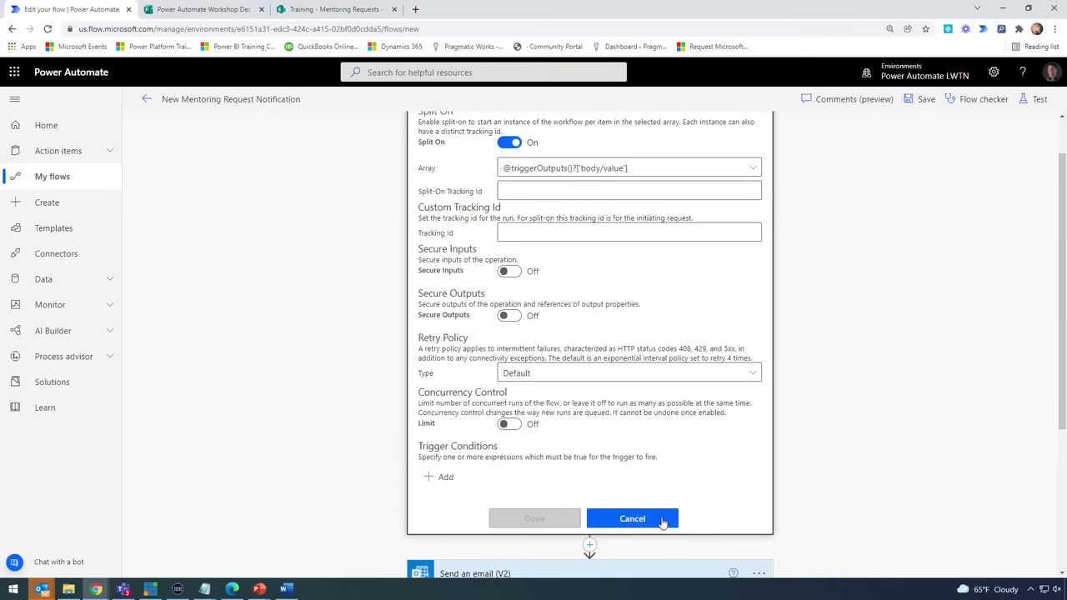
{"action": "left_click", "coordinate": [444, 480]}
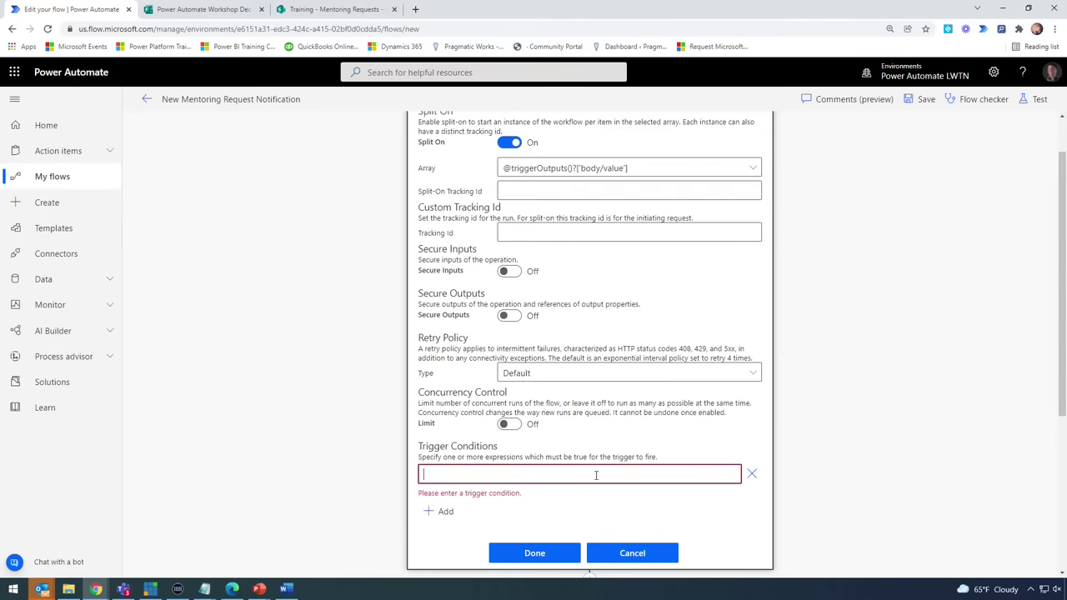
{"action": "left_click_drag", "start_coordinate": [478, 457], "coordinate": [511, 495]}
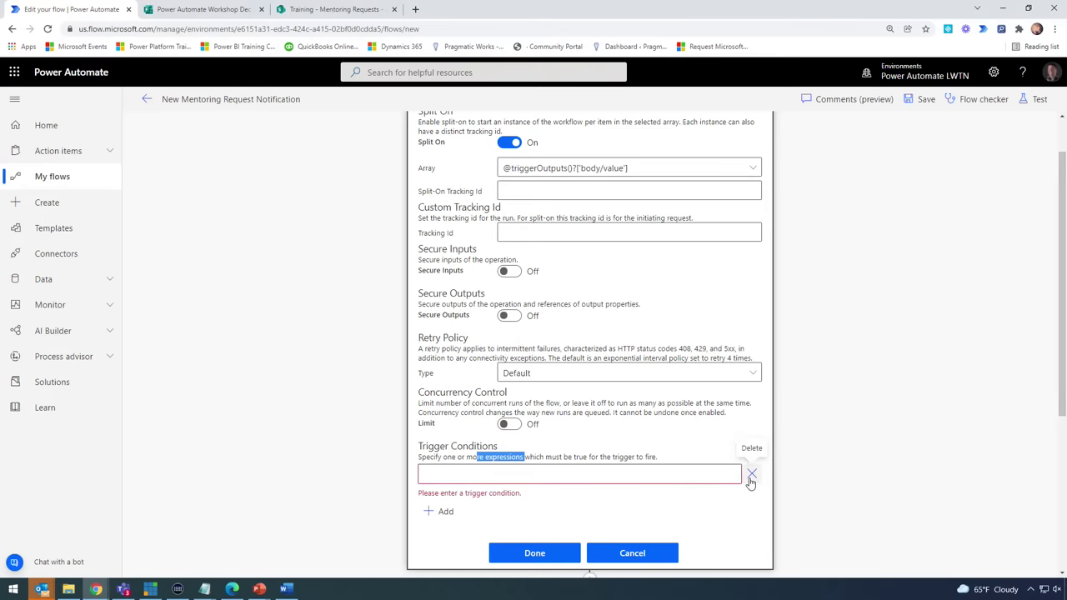
{"action": "left_click", "coordinate": [751, 476]}
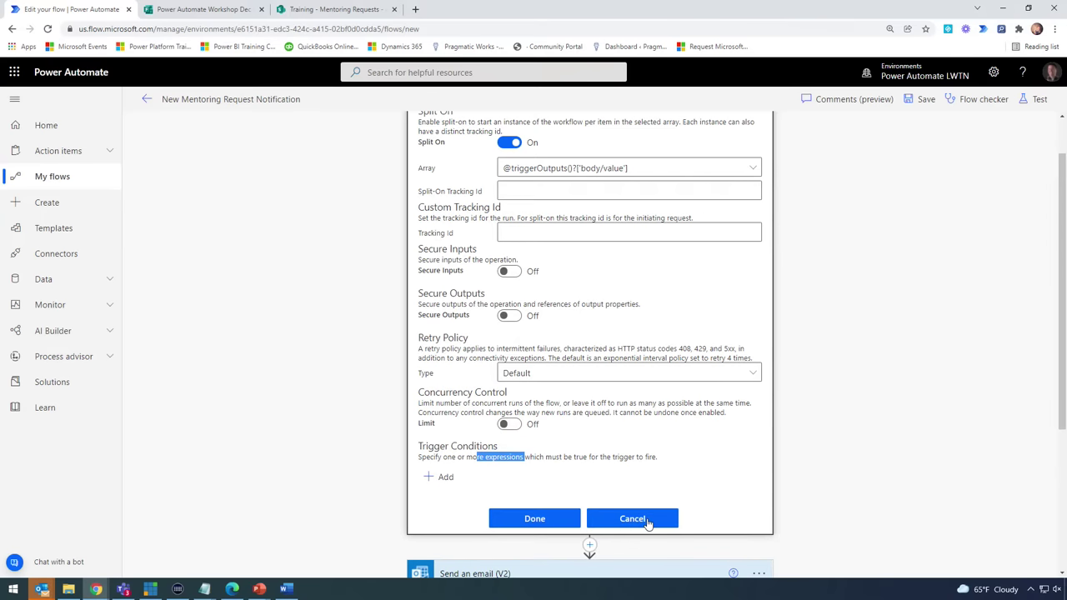
{"action": "left_click", "coordinate": [648, 520]}
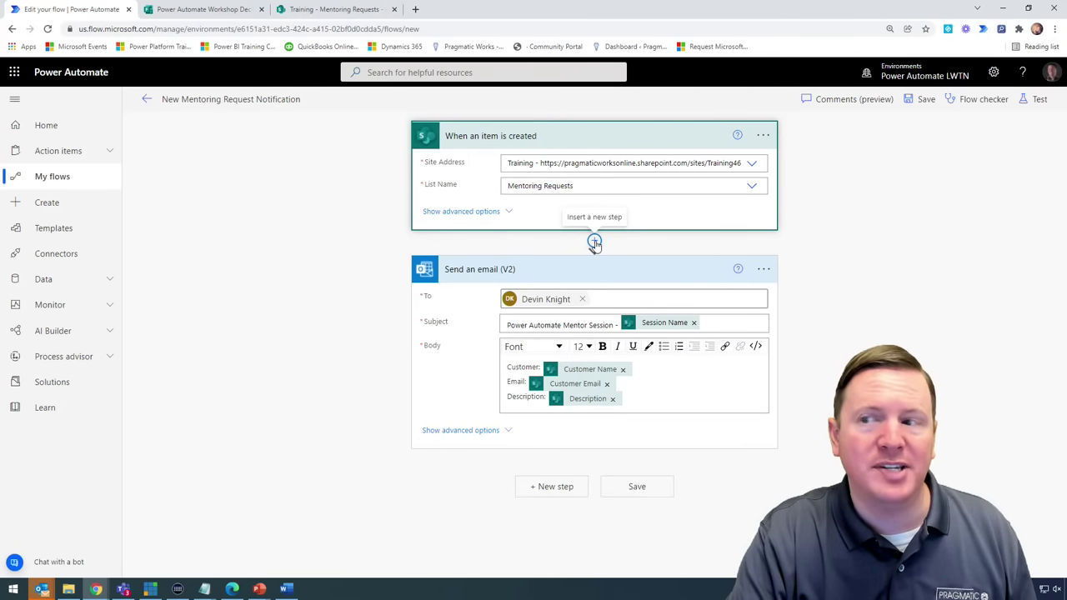
Add a Compose (Data Operation) action between the trigger and Send an email (V2).
{"action": "left_click", "coordinate": [594, 242]}
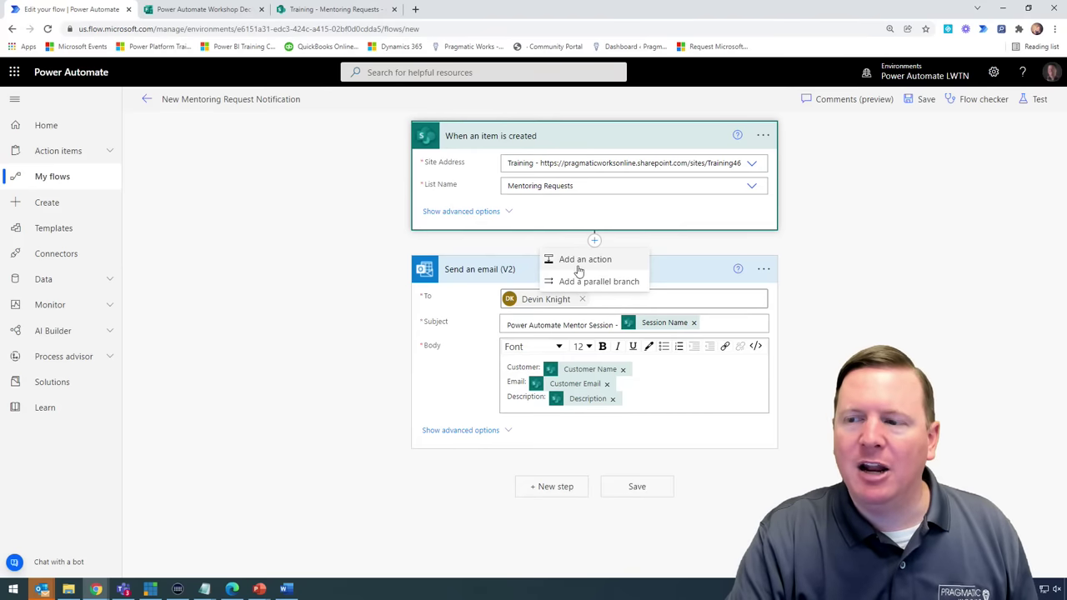
{"action": "left_click", "coordinate": [582, 262]}
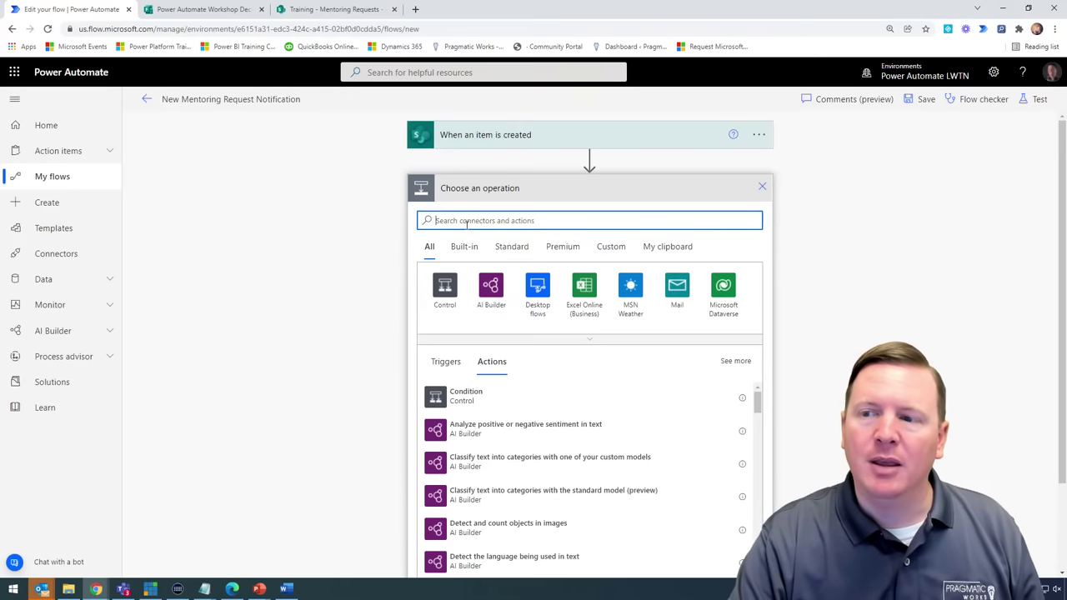
{"action": "type", "text": "comps"}
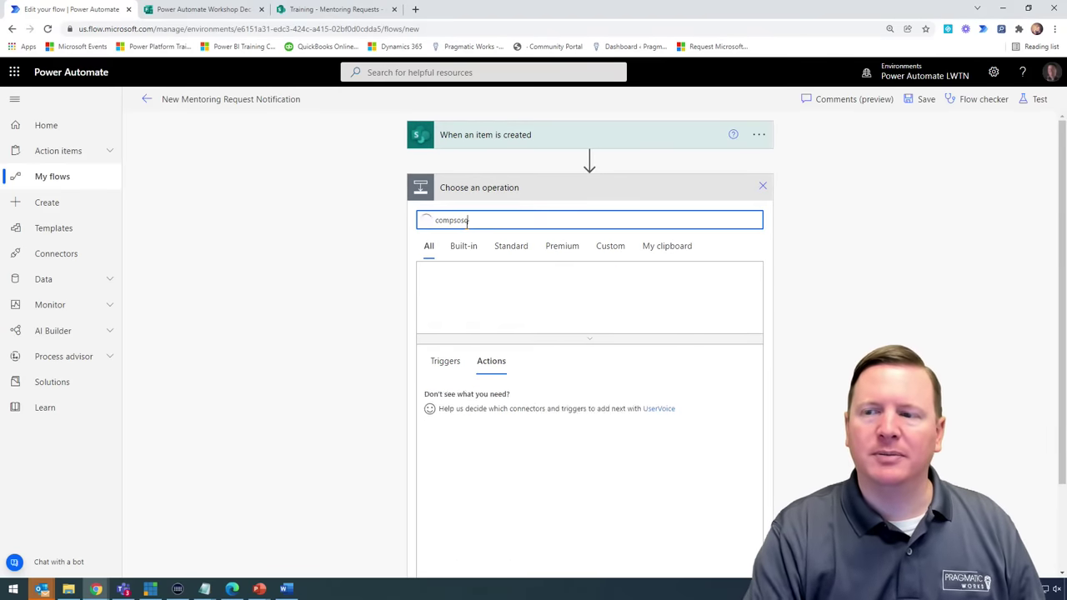
{"action": "key", "text": "BackSpace"}
{"action": "type", "text": "ose"}
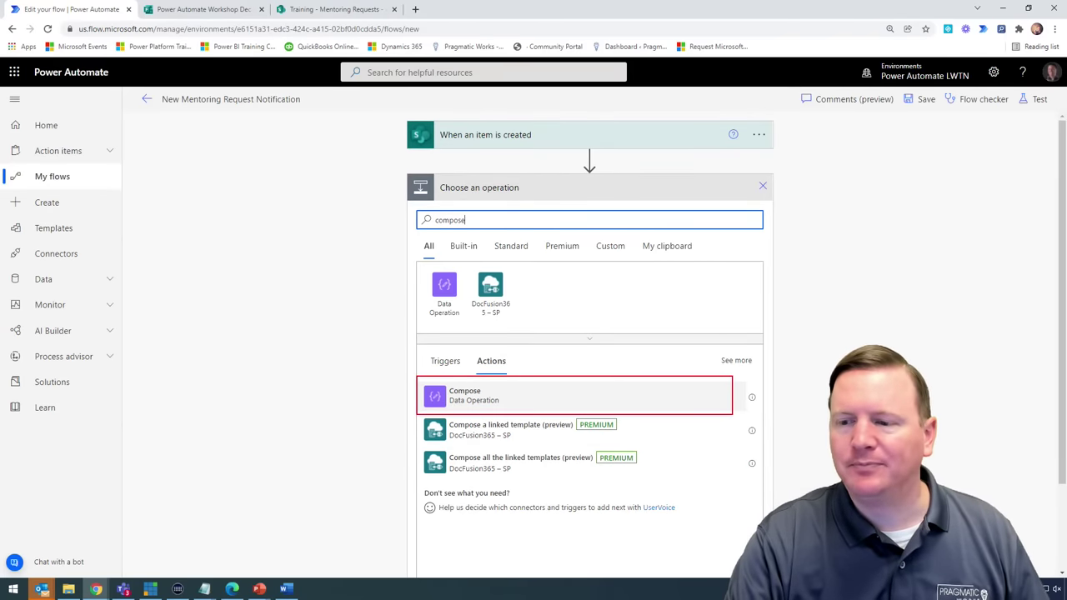
{"action": "left_click", "coordinate": [460, 402]}
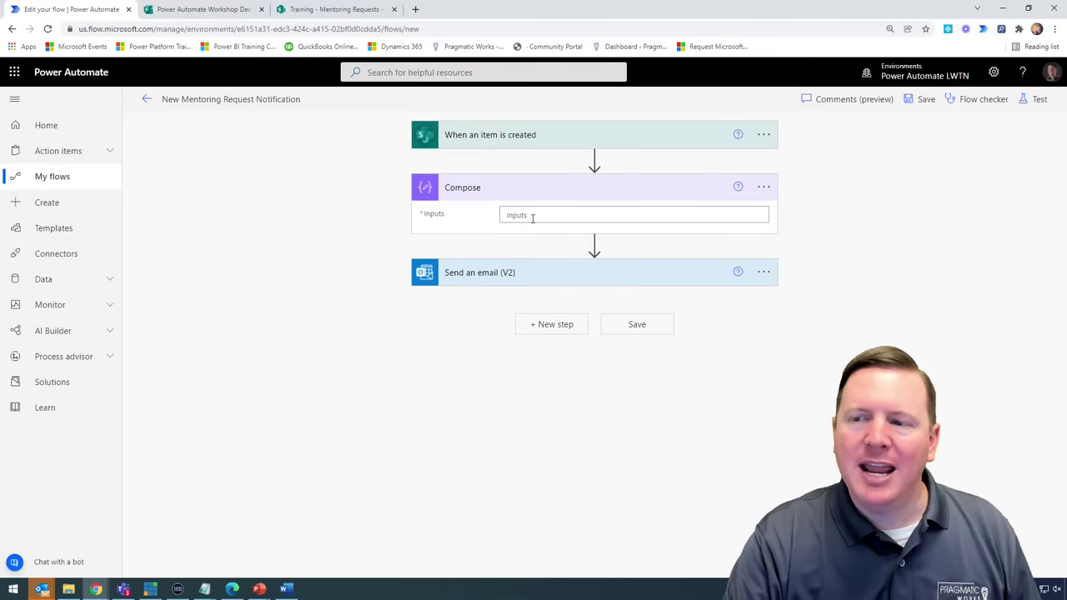
Open the Expression tab for the Compose step's Inputs field.
{"action": "left_click", "coordinate": [527, 215]}
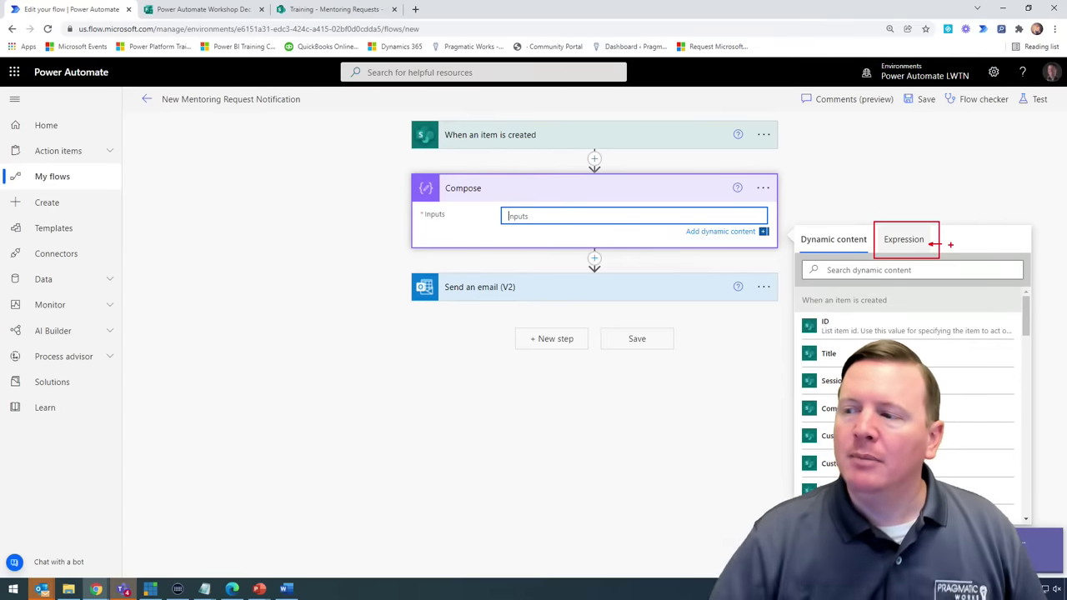
{"action": "left_click", "coordinate": [907, 240]}
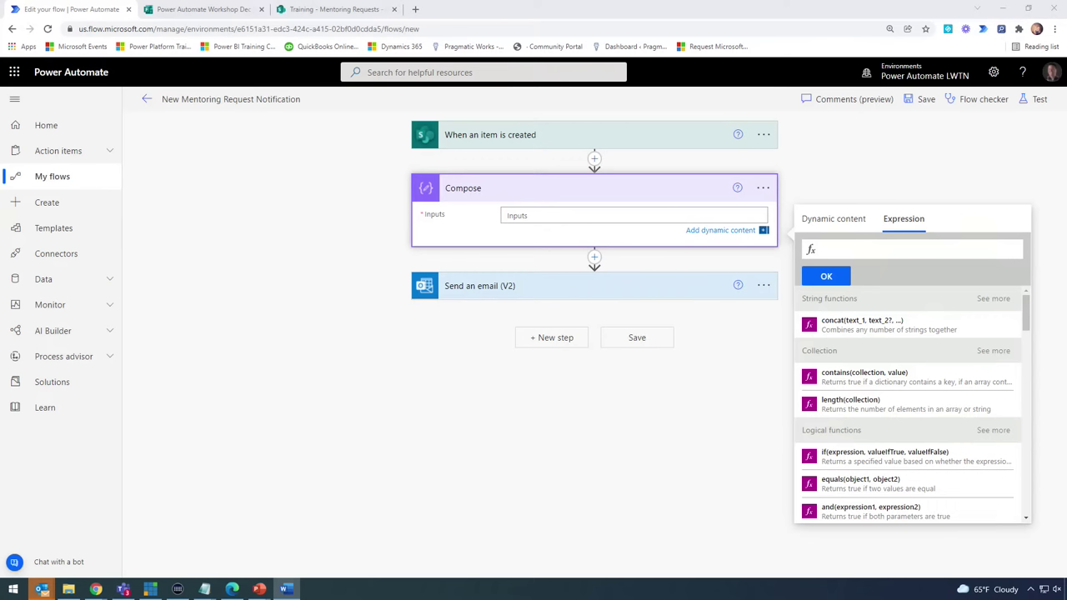
Start the Compose expression with the equals( function.
{"action": "left_click", "coordinate": [873, 247]}
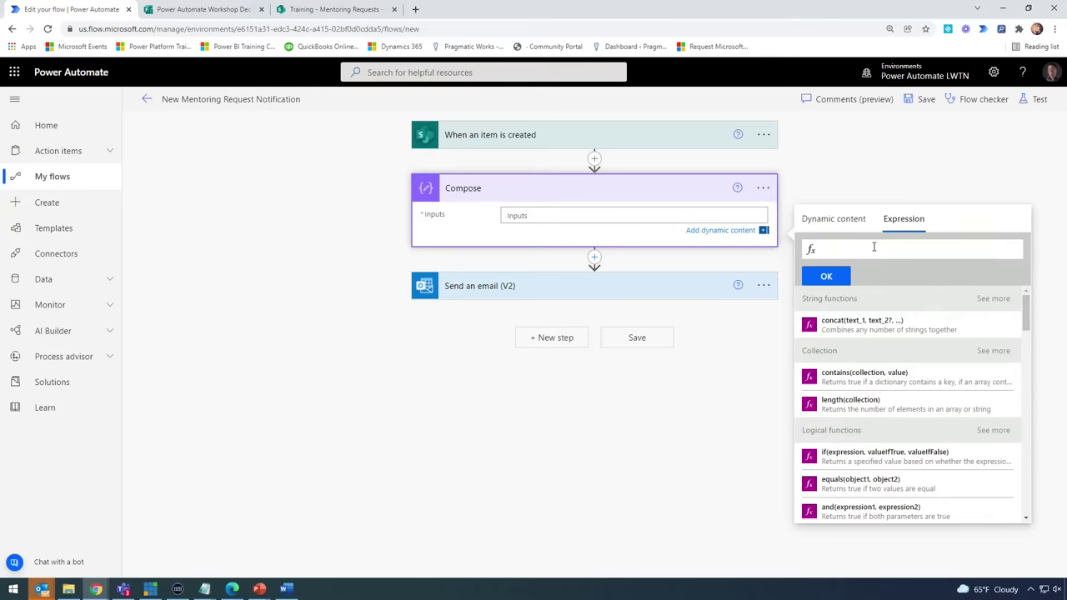
{"action": "type", "text": "e"}
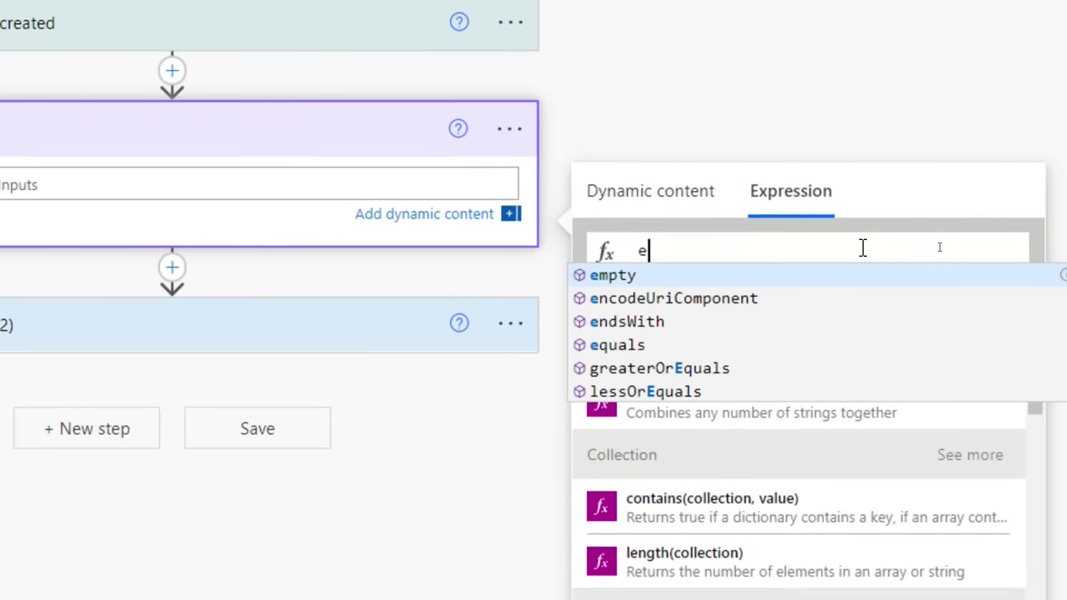
{"action": "type", "text": "qu"}
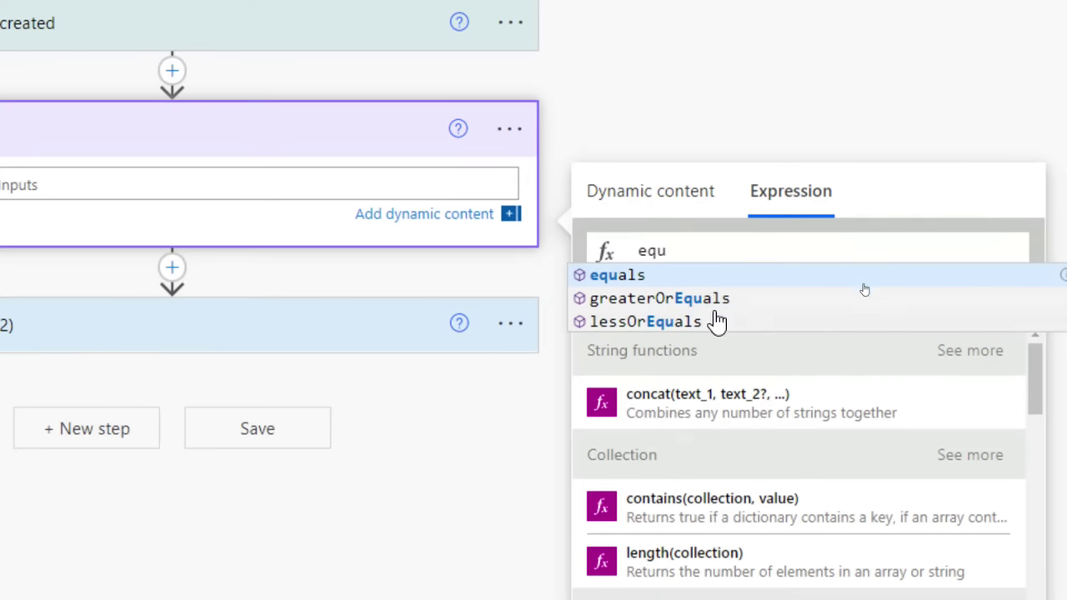
{"action": "left_click", "coordinate": [621, 284]}
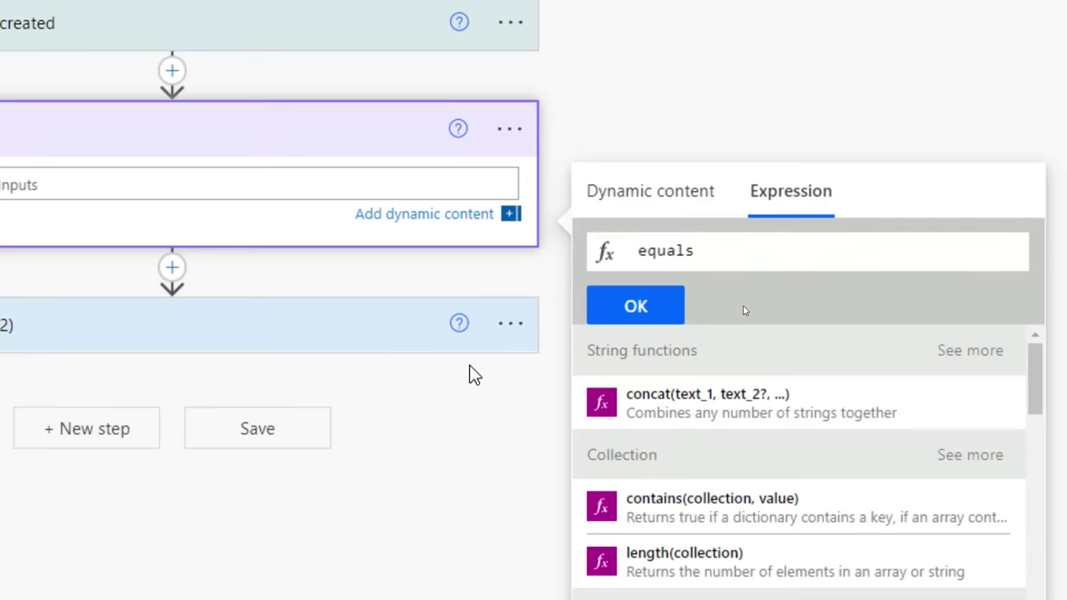
{"action": "type", "text": "("}
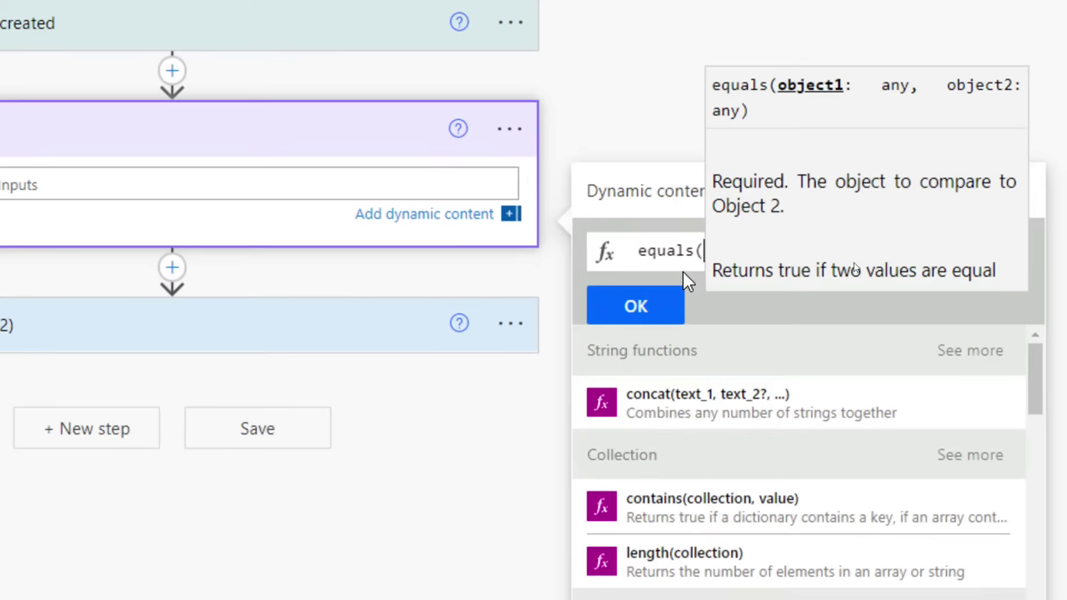
Insert the Requested Topic dynamic field between the equals() parentheses.
{"action": "left_click", "coordinate": [677, 251]}
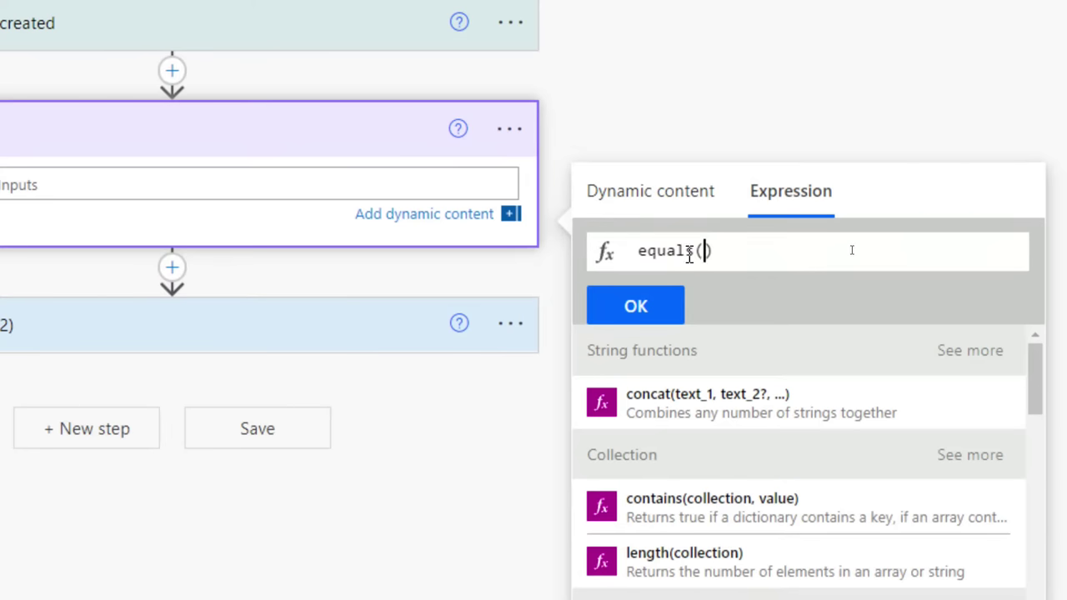
{"action": "left_click", "coordinate": [640, 212]}
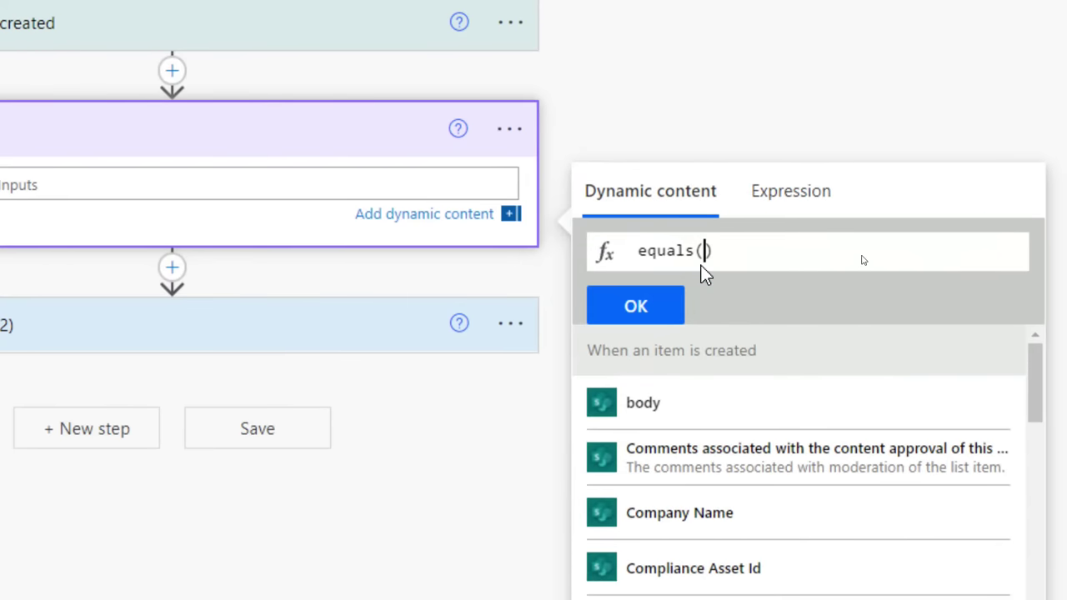
{"action": "left_click_drag", "start_coordinate": [1035, 391], "coordinate": [958, 533]}
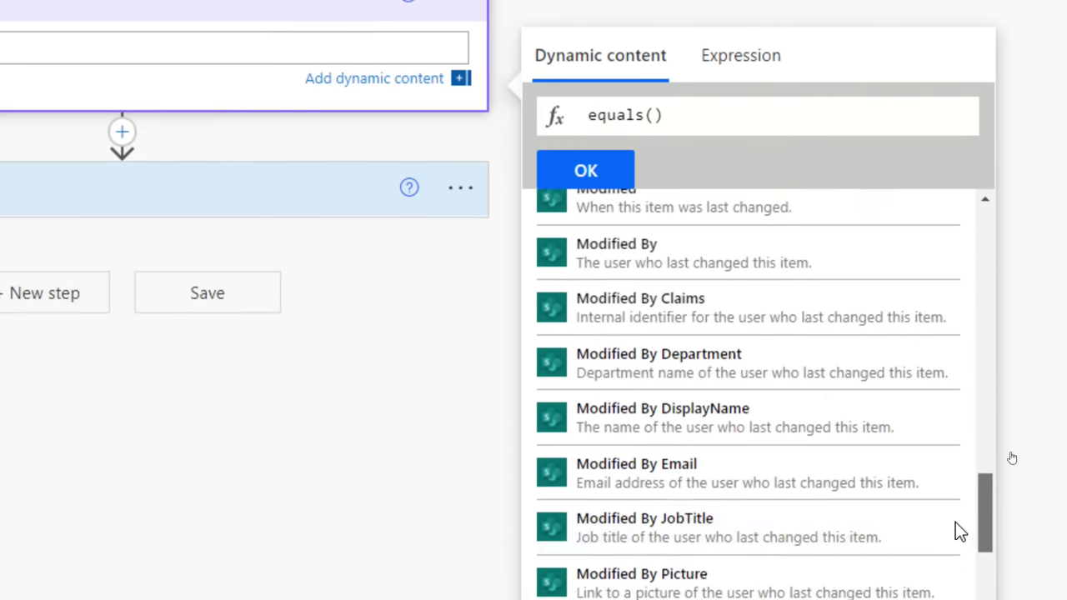
{"action": "scroll", "coordinate": [827, 500], "scroll_direction": "down", "scroll_amount": 5}
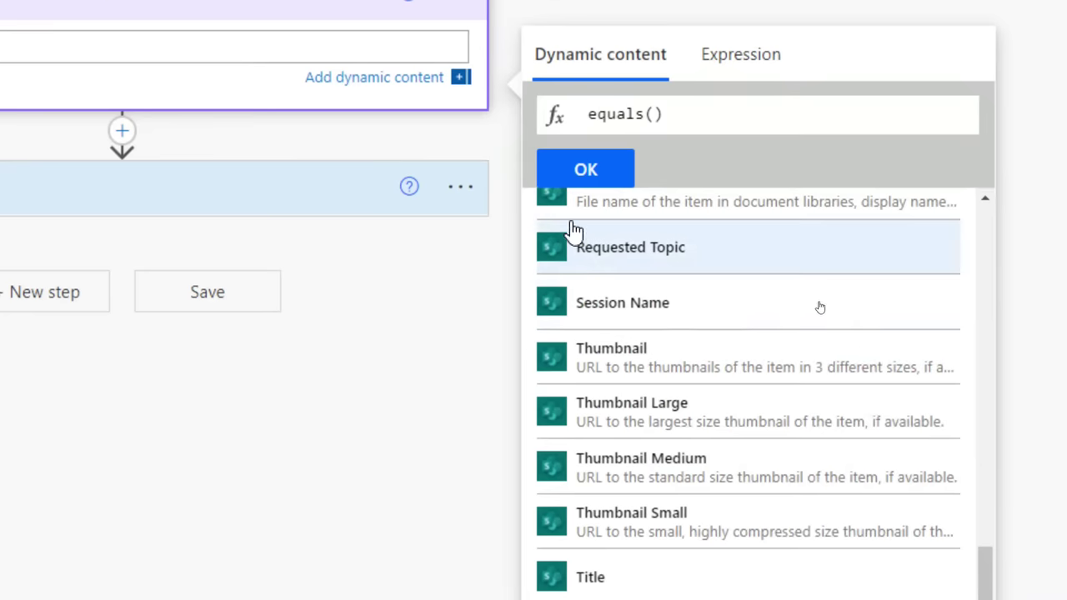
{"action": "left_click", "coordinate": [657, 114]}
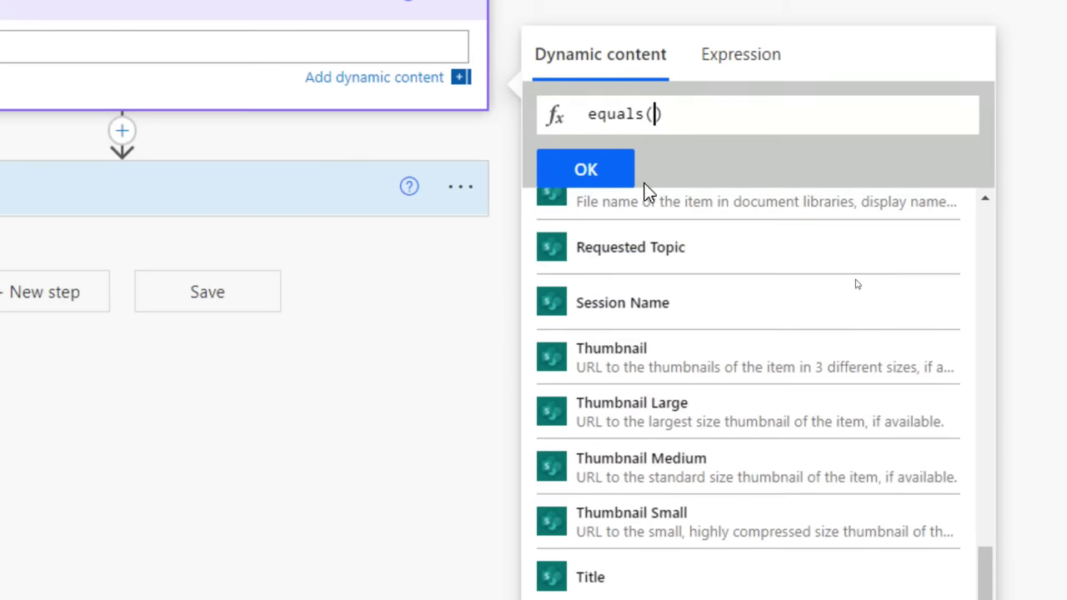
{"action": "left_click", "coordinate": [658, 269]}
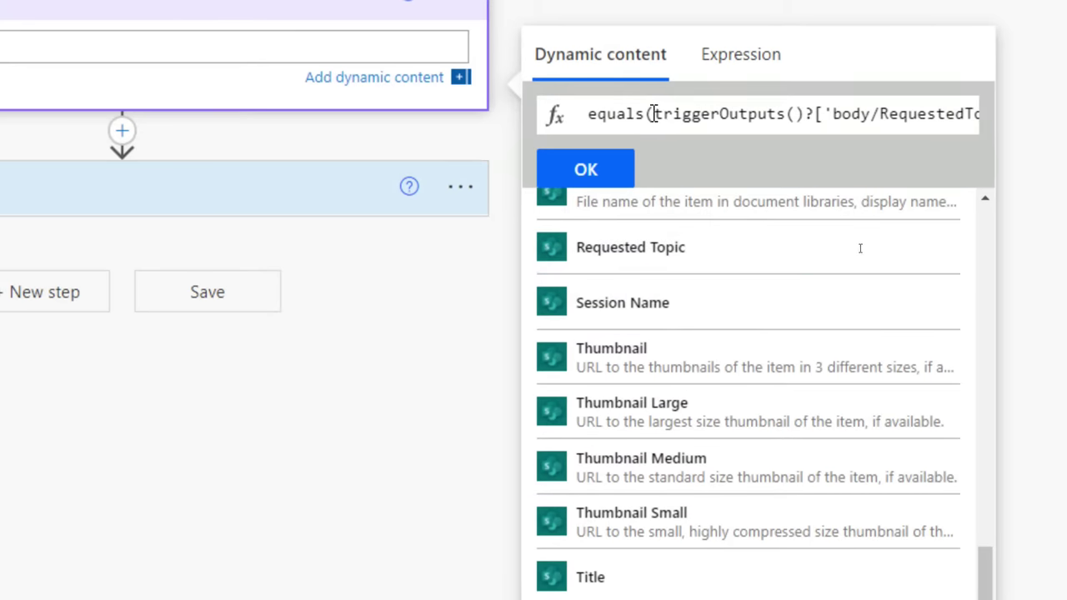
{"action": "left_click_drag", "start_coordinate": [653, 114], "coordinate": [969, 113]}
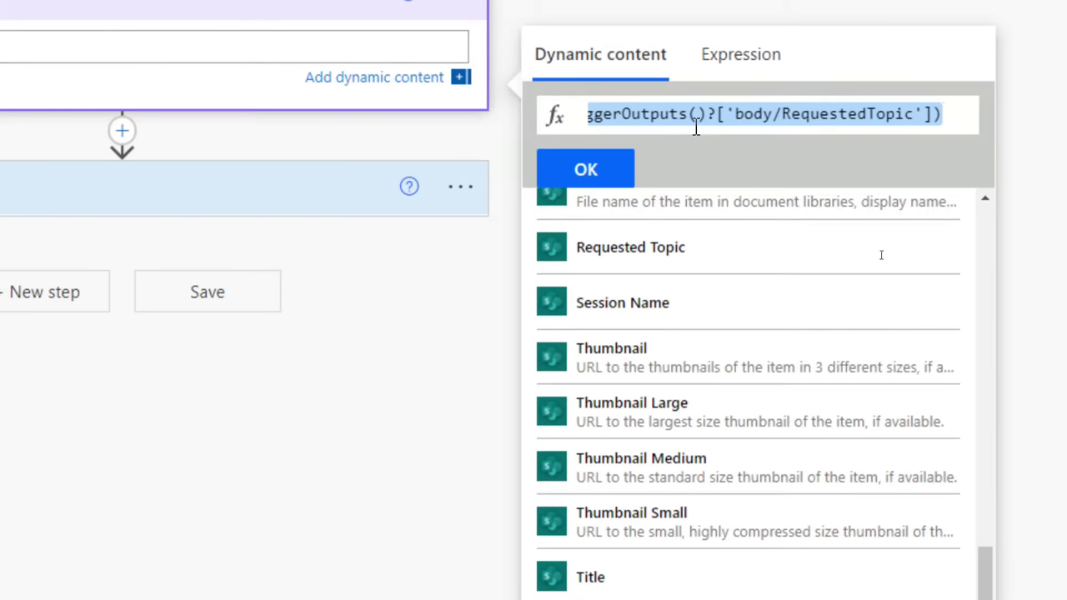
Add 'Power Automate' as the second equals value and select the whole expression.
{"action": "left_click_drag", "start_coordinate": [721, 114], "coordinate": [559, 123]}
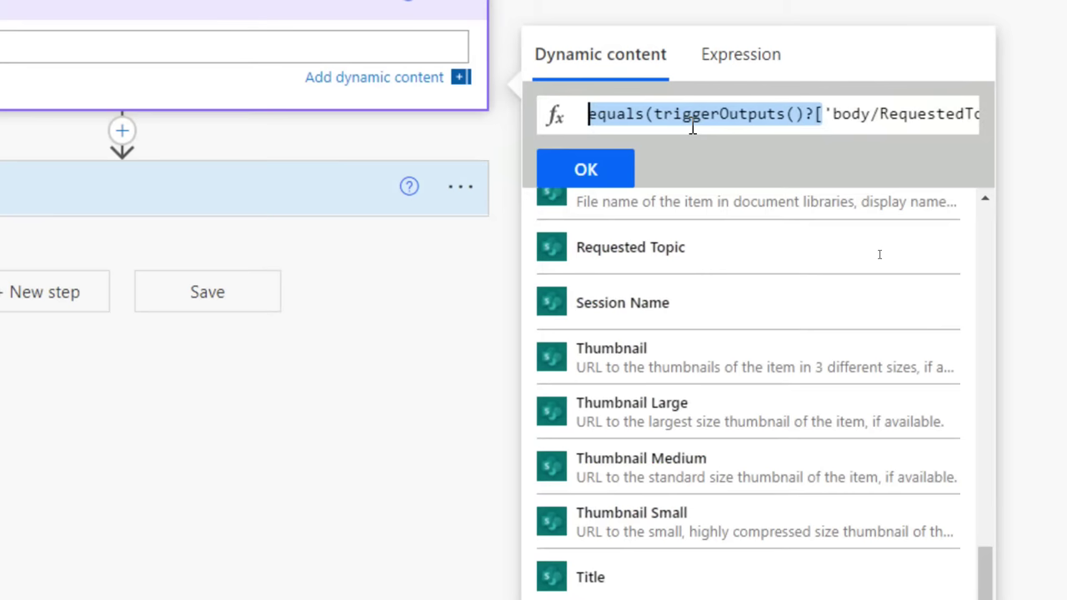
{"action": "left_click_drag", "start_coordinate": [657, 115], "coordinate": [881, 115]}
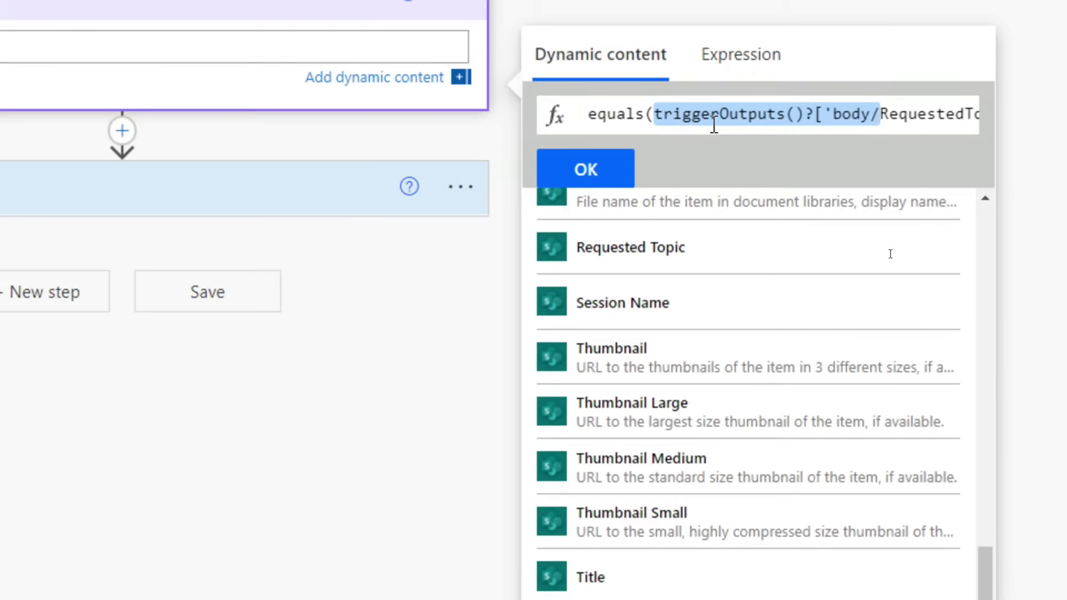
{"action": "double_click", "coordinate": [913, 113]}
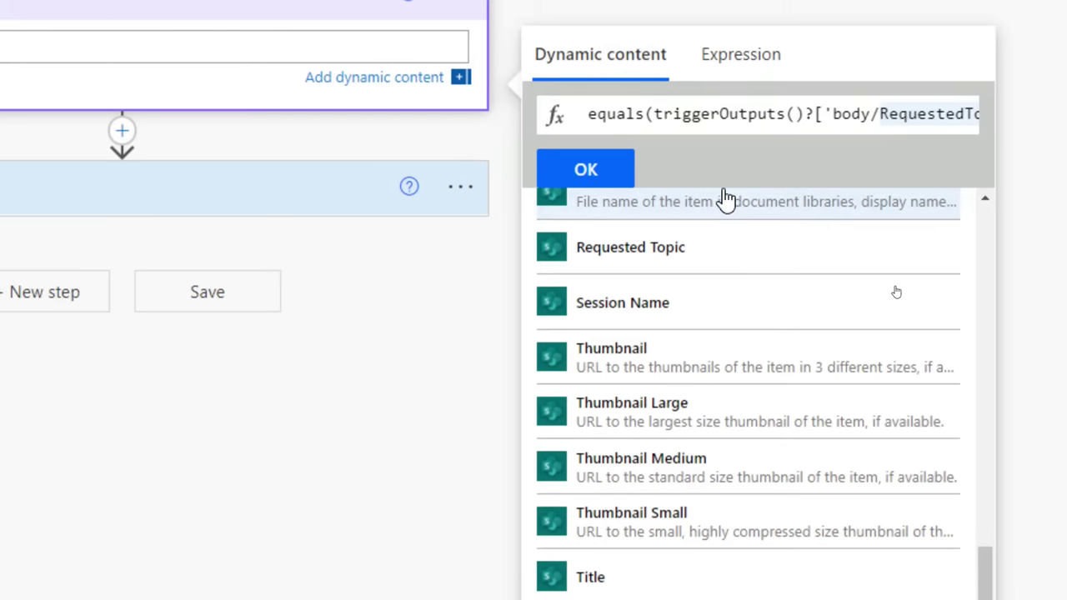
{"action": "left_click_drag", "start_coordinate": [788, 116], "coordinate": [1004, 133]}
{"action": "left_click", "coordinate": [943, 130]}
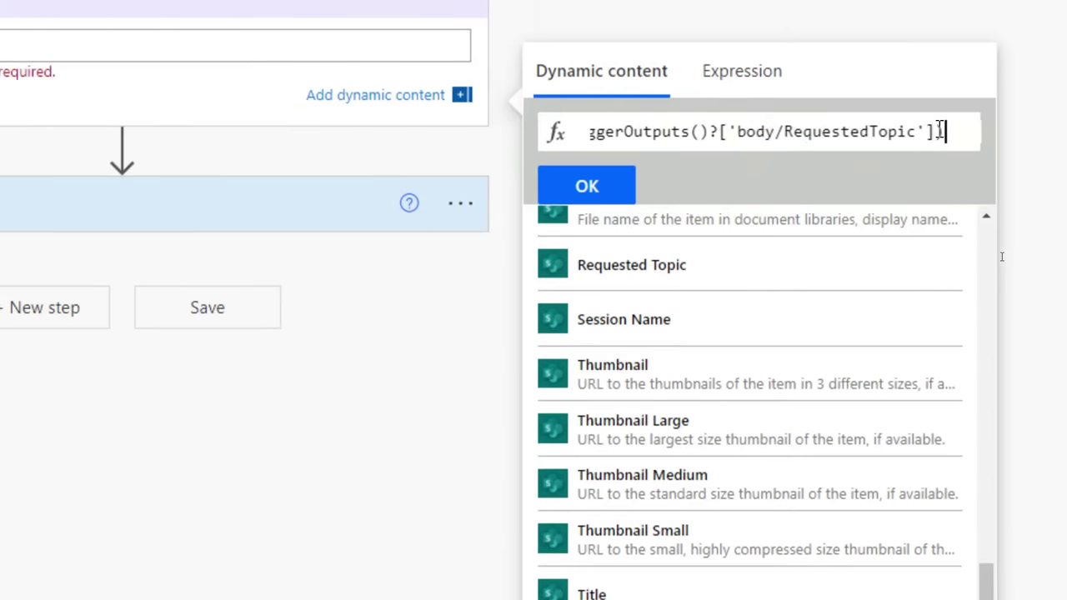
{"action": "type", "text": ")"}
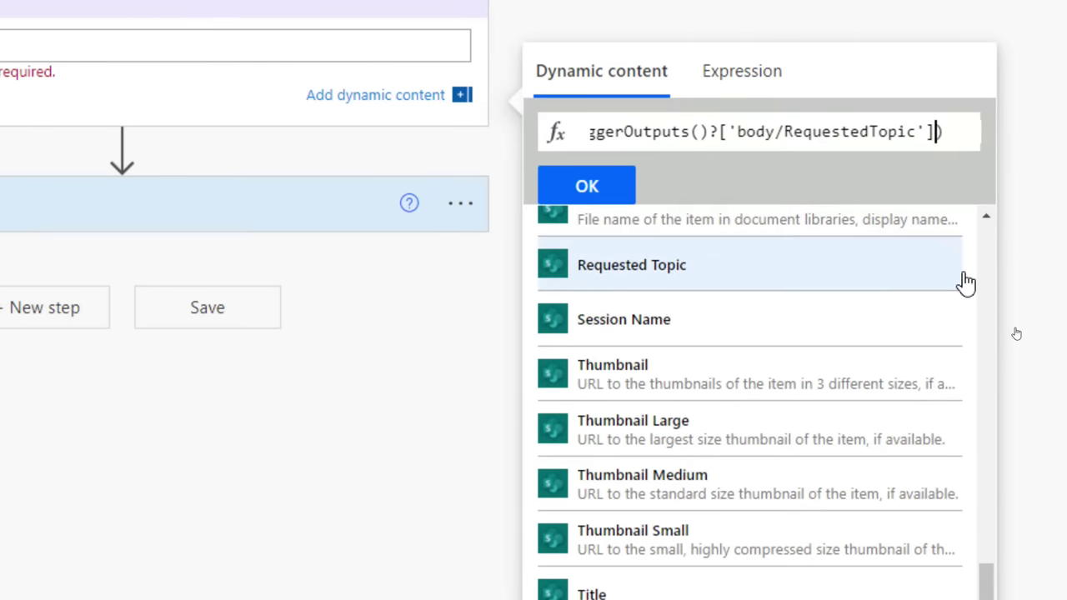
{"action": "type", "text": ","}
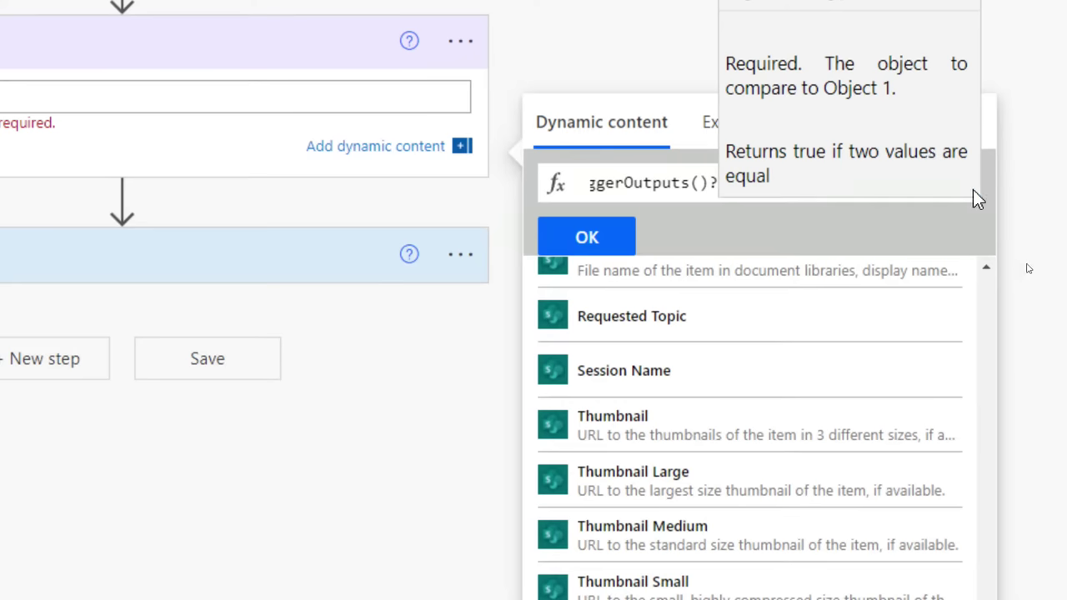
{"action": "type", "text": "'"}
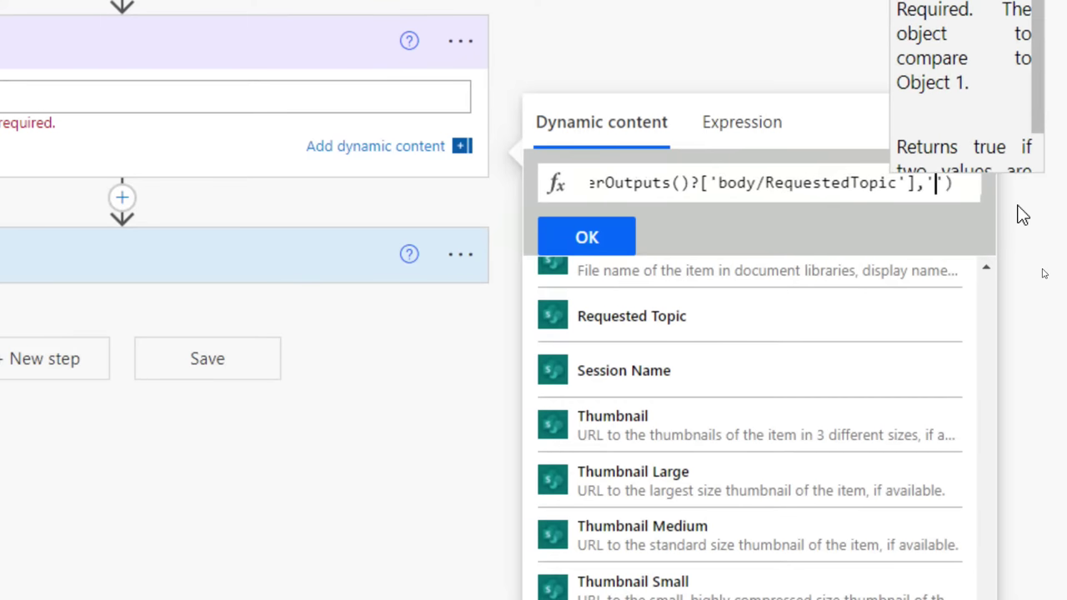
{"action": "type", "text": "Power Aut"}
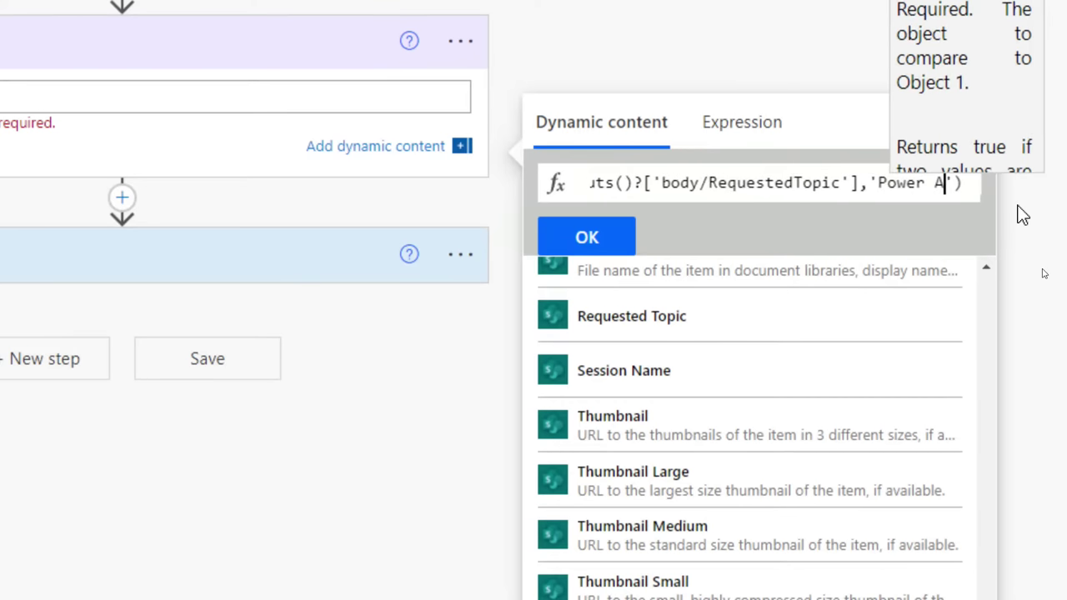
{"action": "type", "text": "omate"}
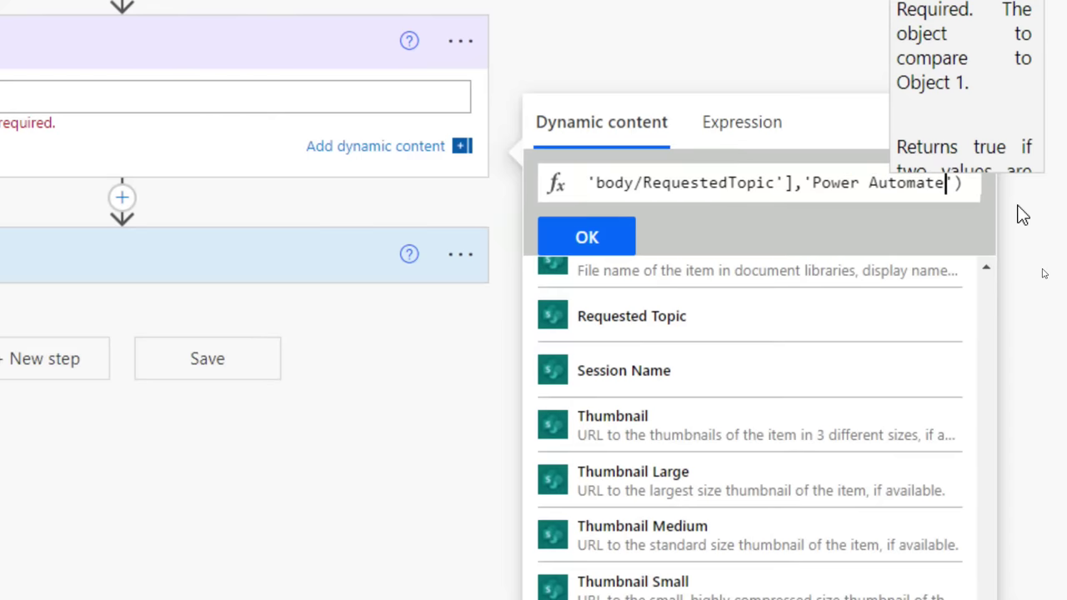
{"action": "key", "text": "ctrl+a"}
{"action": "key", "text": "ctrl+c"}
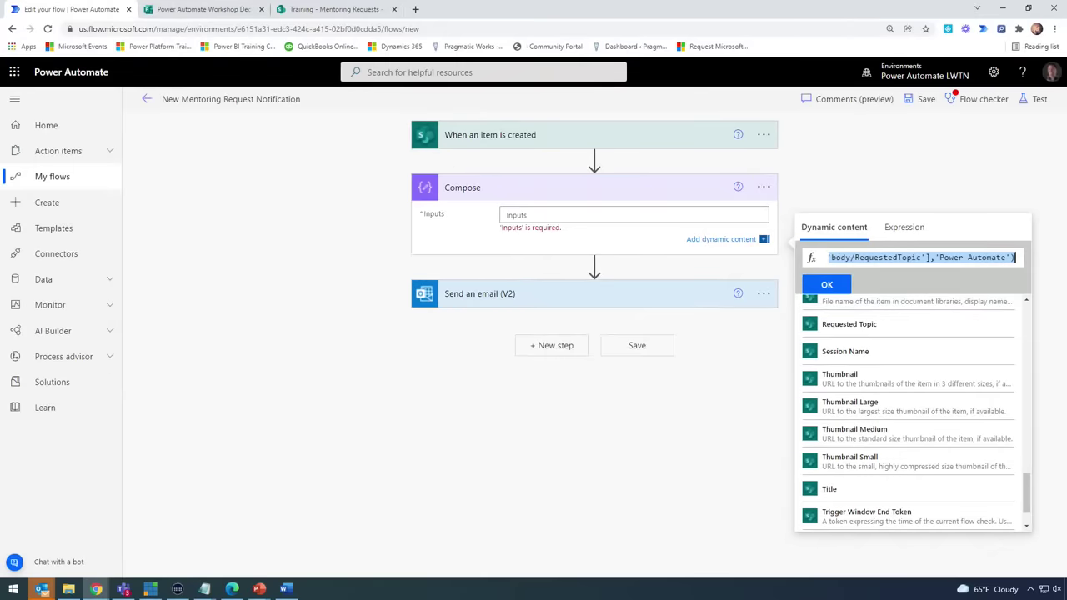
Select the full equals expression, then close the editor without adding it to Compose Inputs.
{"action": "key", "text": "alt+Tab"}
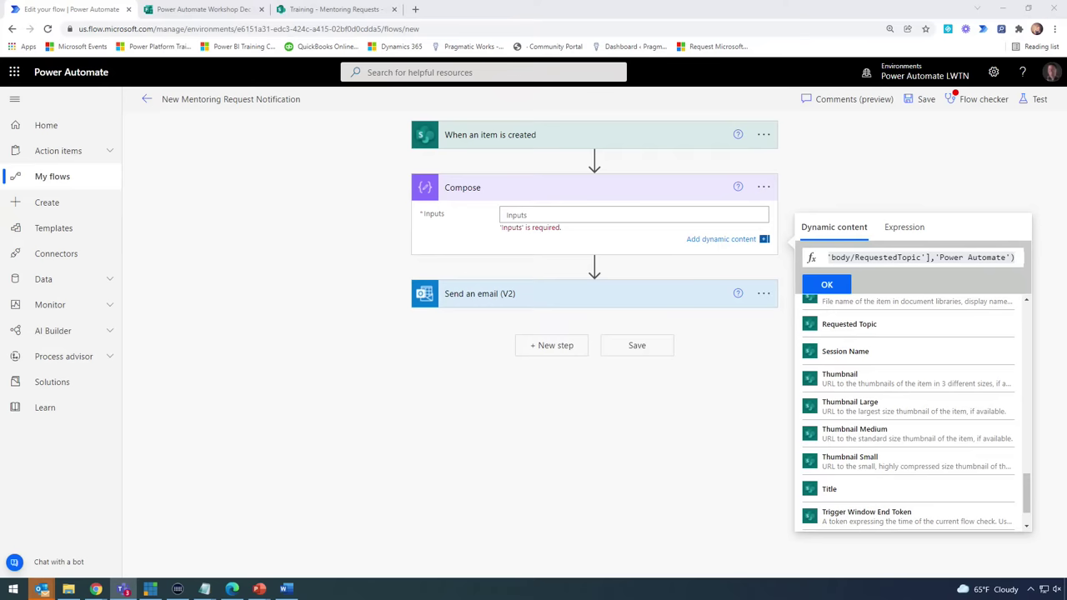
{"action": "key", "text": "alt+Tab"}
{"action": "left_click", "coordinate": [963, 257]}
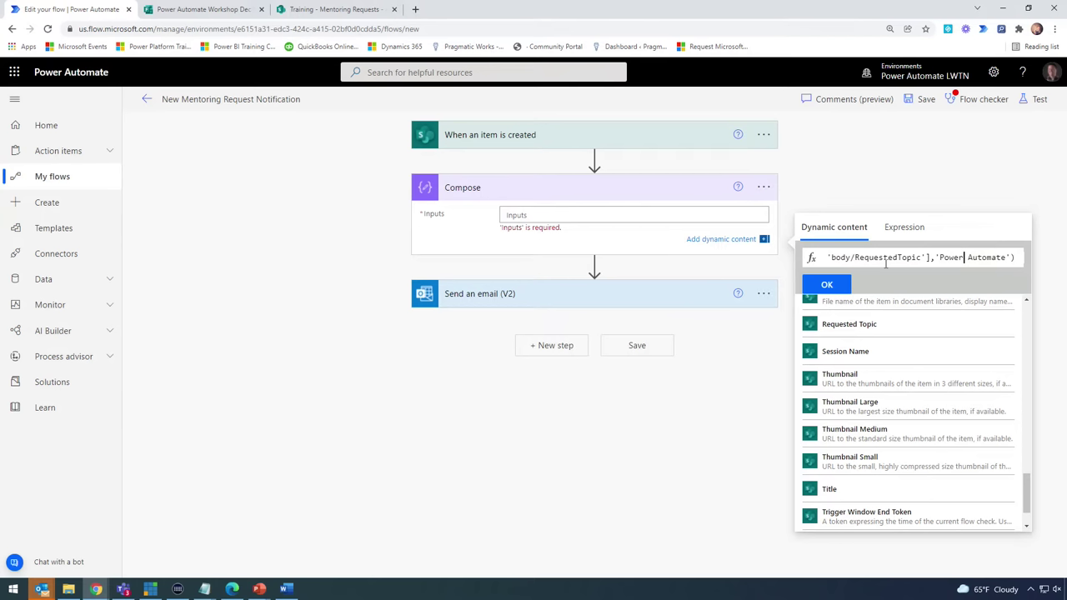
{"action": "triple_click", "coordinate": [967, 258]}
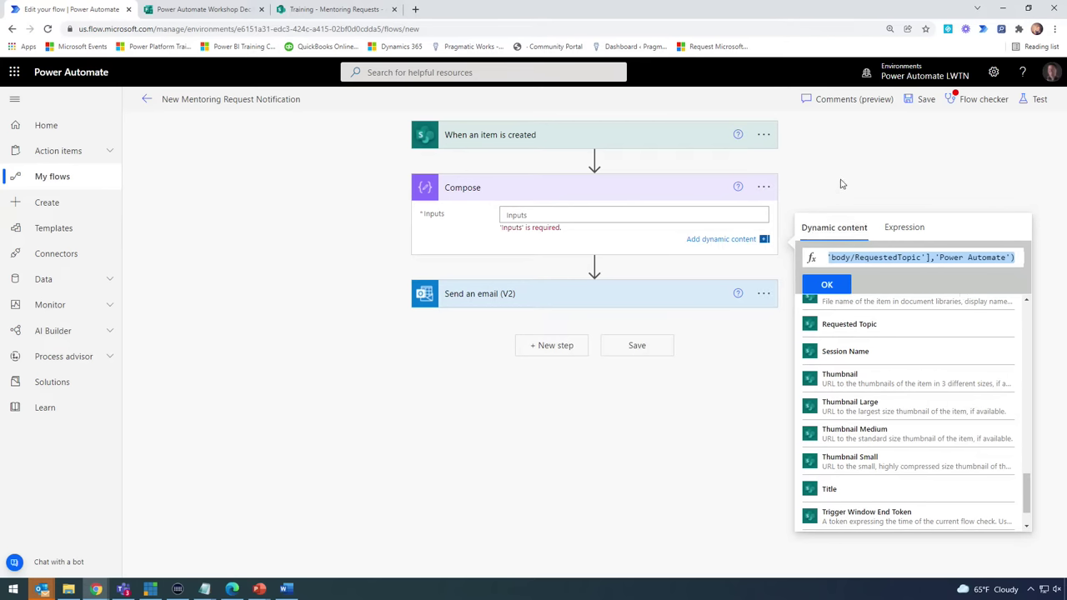
{"action": "left_click", "coordinate": [948, 183]}
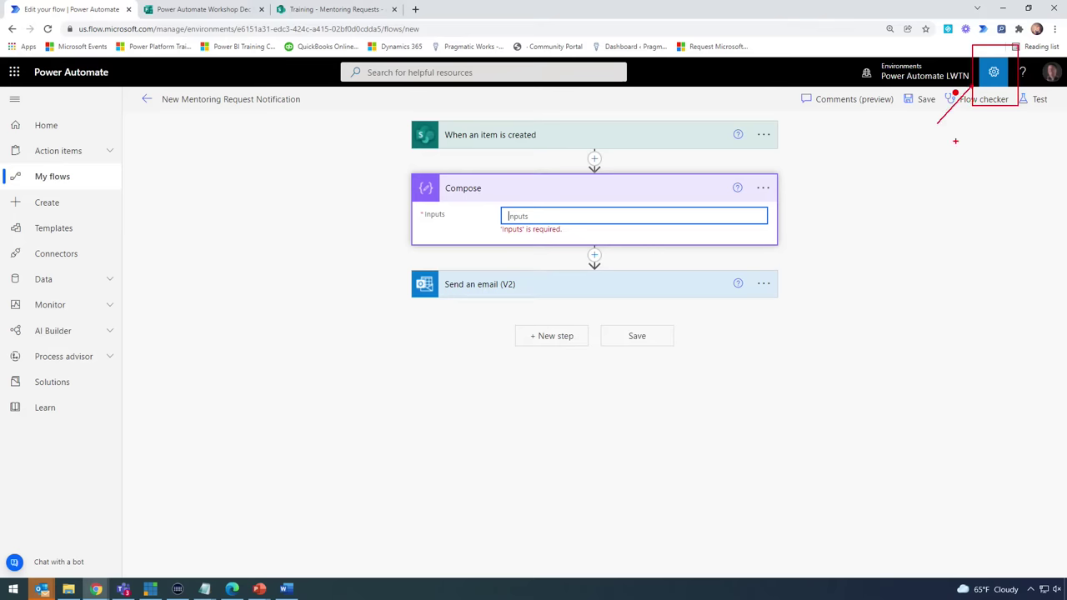
{"action": "left_click", "coordinate": [994, 71]}
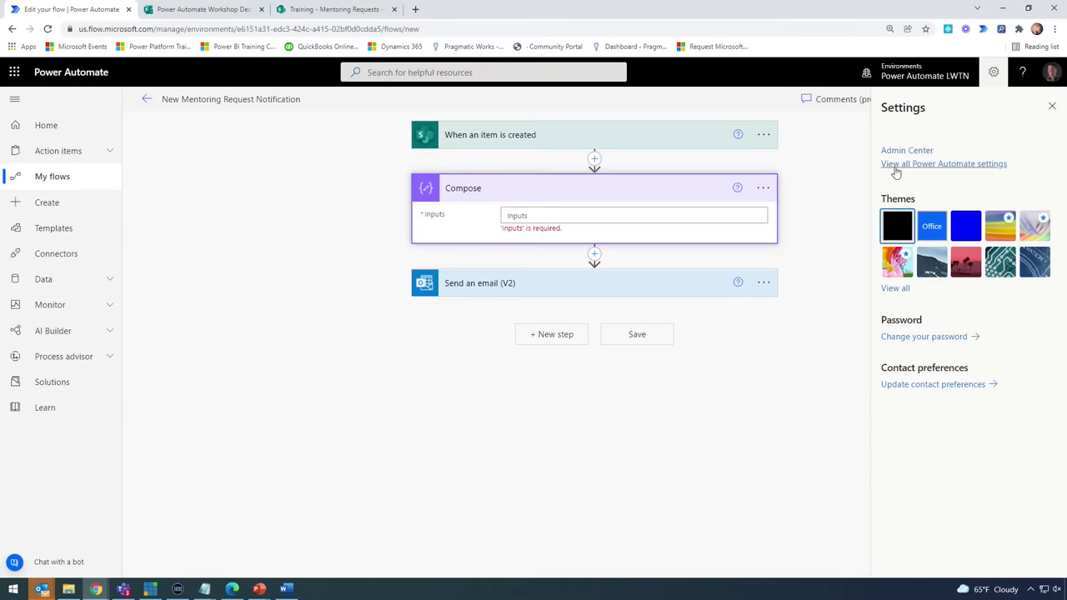
{"action": "left_click", "coordinate": [967, 167]}
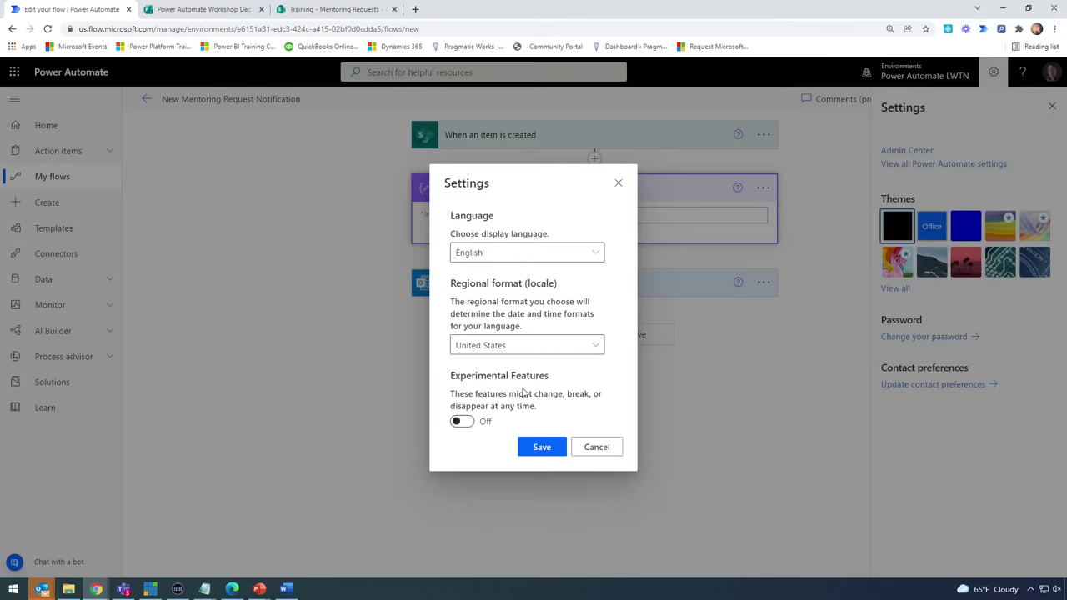
{"action": "mouse_move", "coordinate": [444, 367]}
{"action": "left_mouse_down"}
{"action": "mouse_move", "coordinate": [581, 448]}
{"action": "mouse_move", "coordinate": [621, 438]}
{"action": "left_mouse_up"}
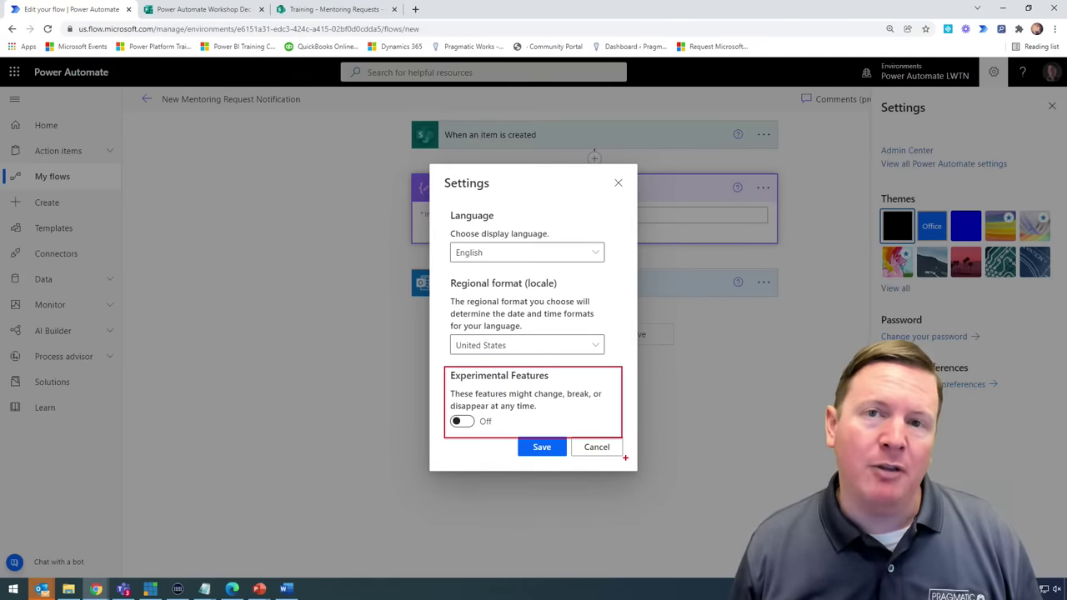
{"action": "key", "text": "Escape"}
{"action": "left_click", "coordinate": [597, 448]}
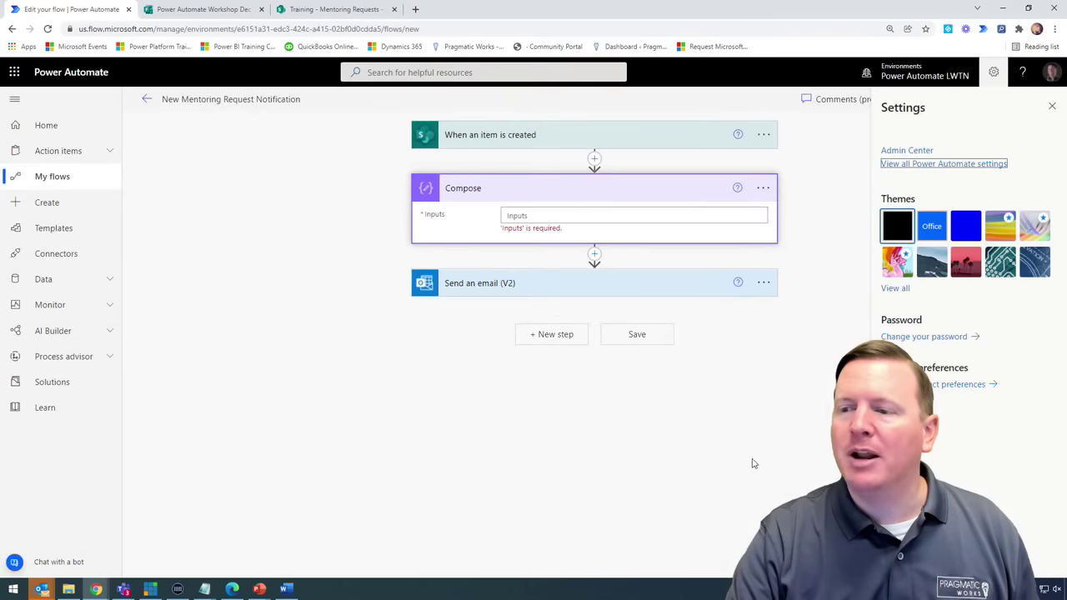
{"action": "left_click", "coordinate": [1052, 106]}
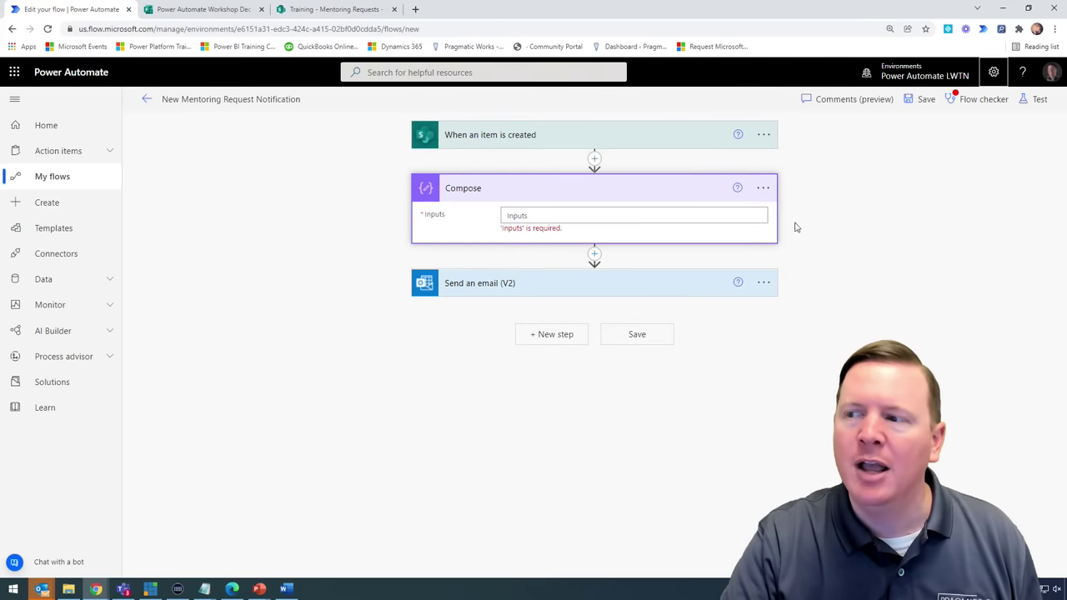
{"action": "left_click", "coordinate": [765, 190]}
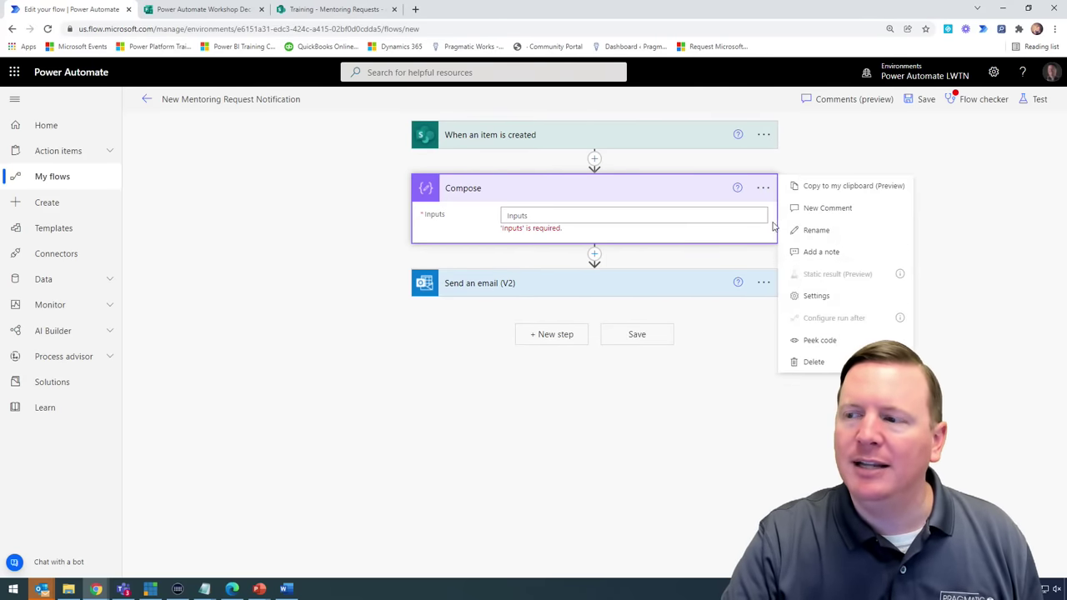
{"action": "left_click", "coordinate": [823, 361]}
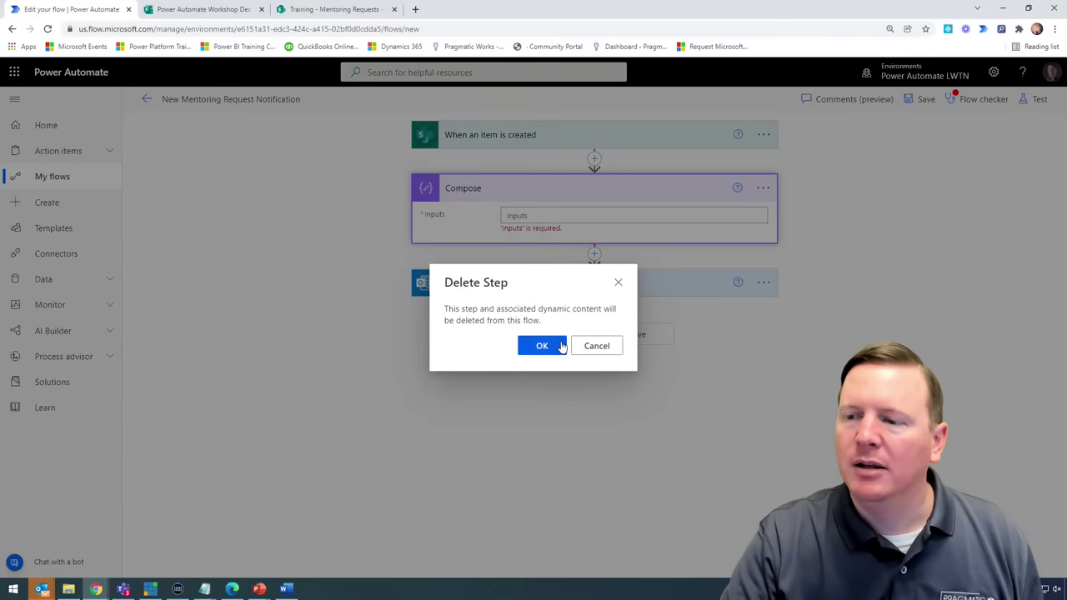
{"action": "left_click", "coordinate": [562, 346]}
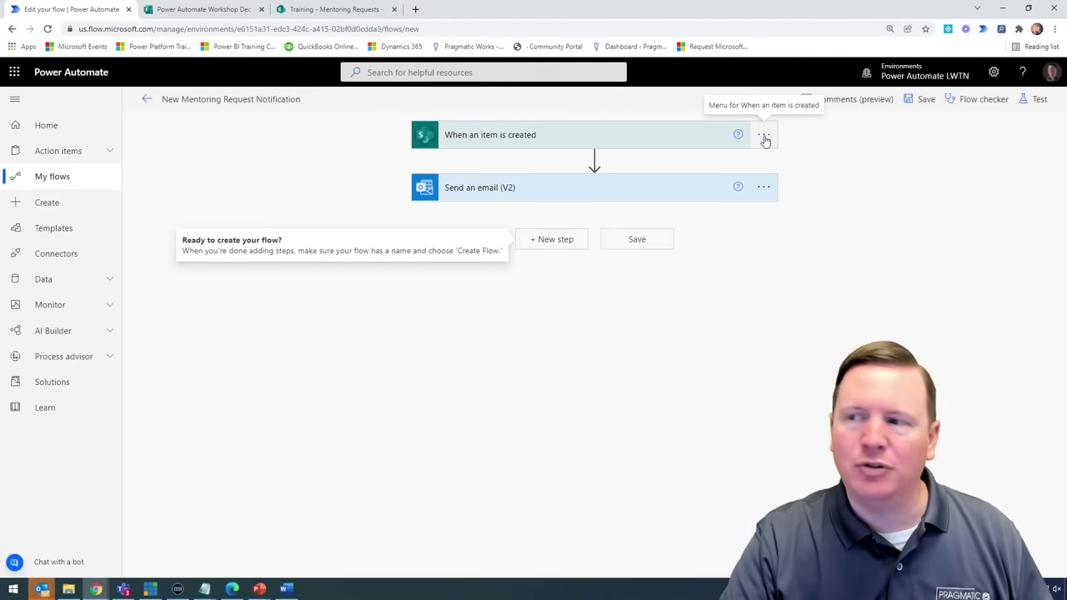
{"action": "mouse_move", "coordinate": [790, 116]}
{"action": "left_mouse_down"}
{"action": "mouse_move", "coordinate": [733, 151]}
{"action": "mouse_move", "coordinate": [769, 191]}
{"action": "left_mouse_up"}
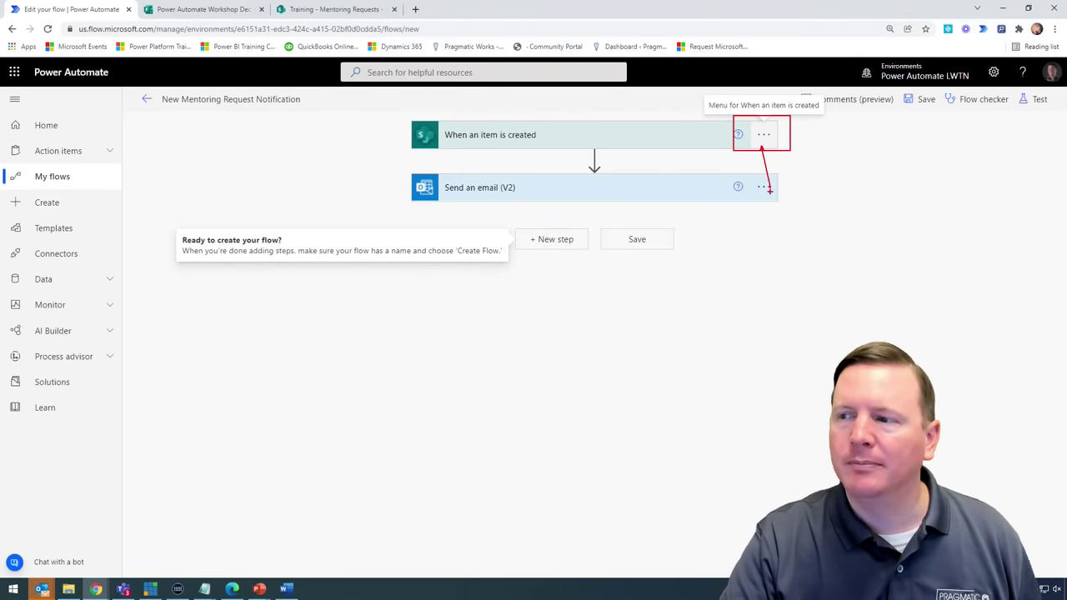
{"action": "key", "text": "Escape"}
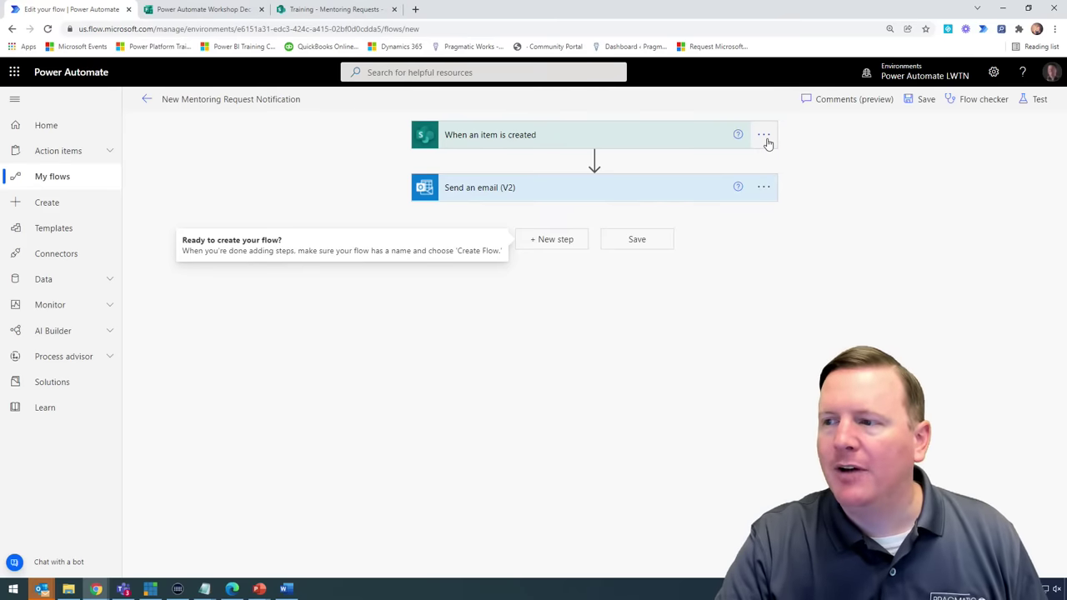
Open the Settings of the Mentoring Requests item-created trigger.
{"action": "left_click", "coordinate": [765, 140]}
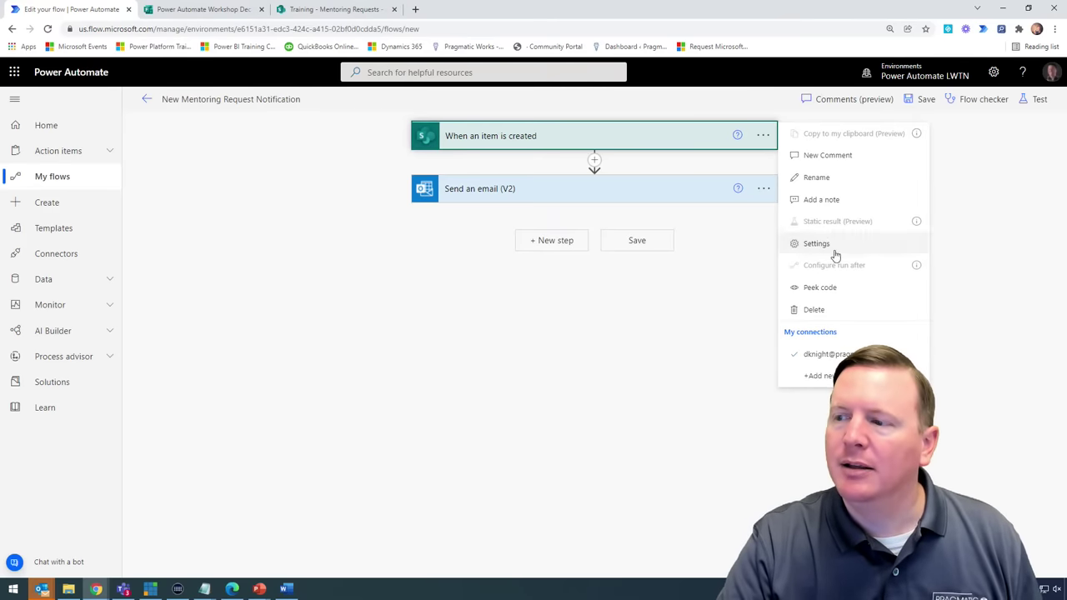
{"action": "left_click_drag", "start_coordinate": [778, 227], "coordinate": [935, 261]}
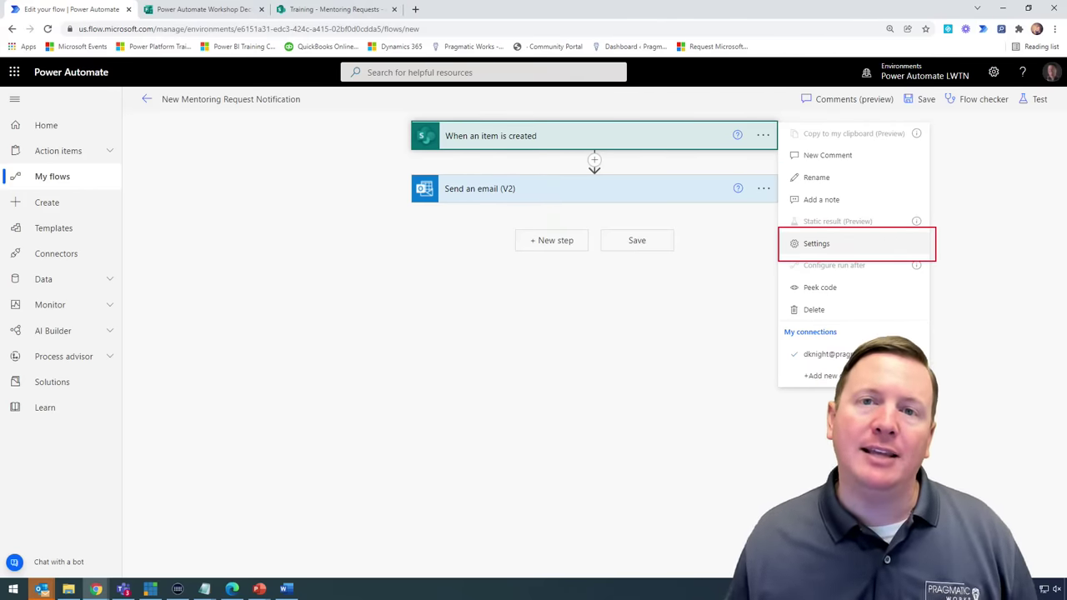
{"action": "left_click", "coordinate": [837, 246]}
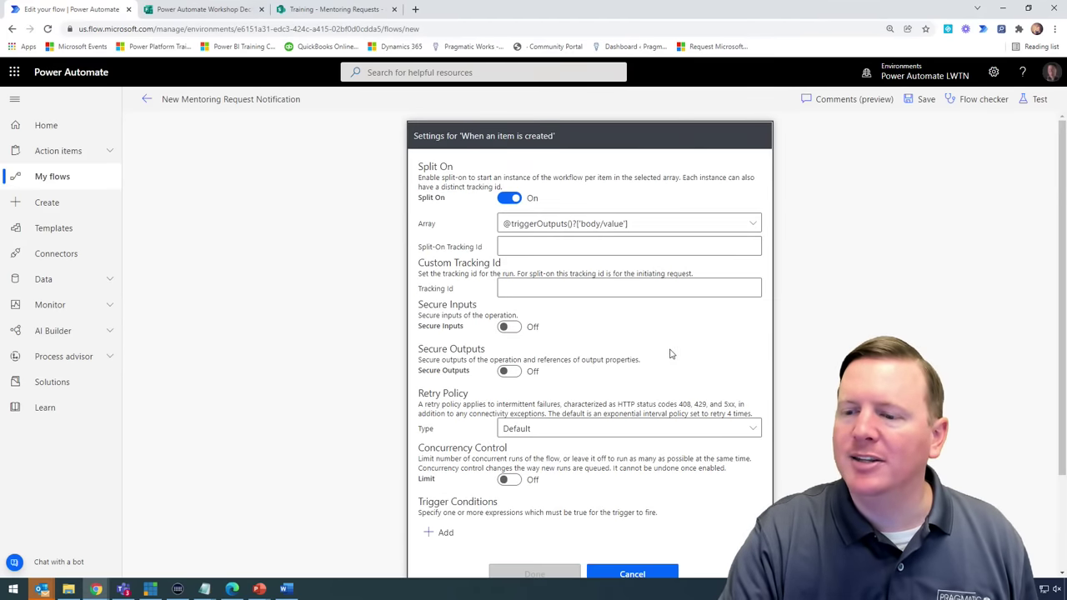
{"action": "scroll", "coordinate": [800, 322], "scroll_direction": "down", "scroll_amount": 2}
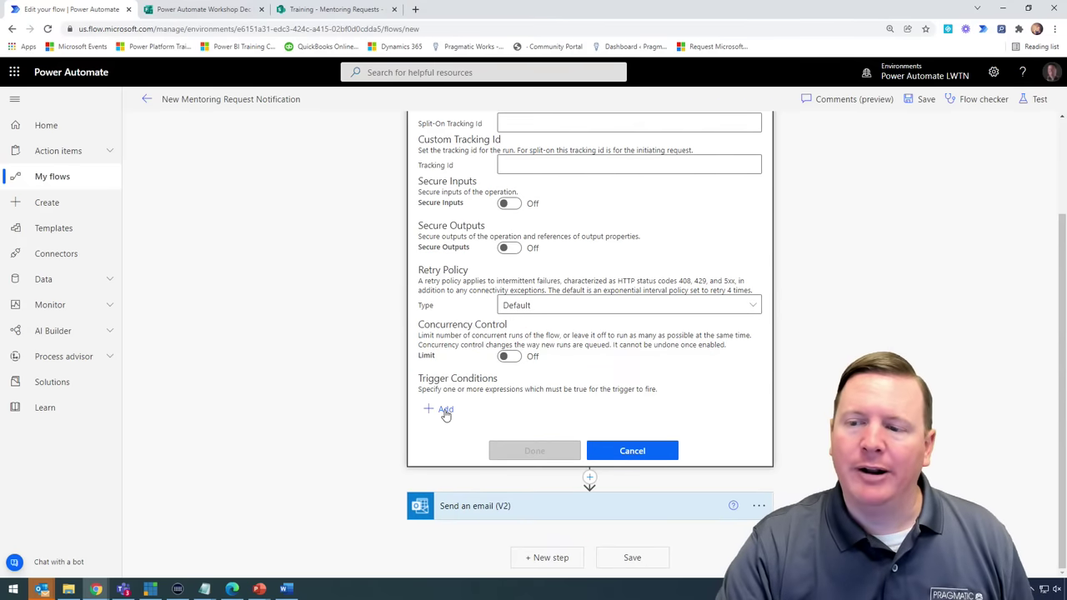
{"action": "left_click", "coordinate": [443, 410]}
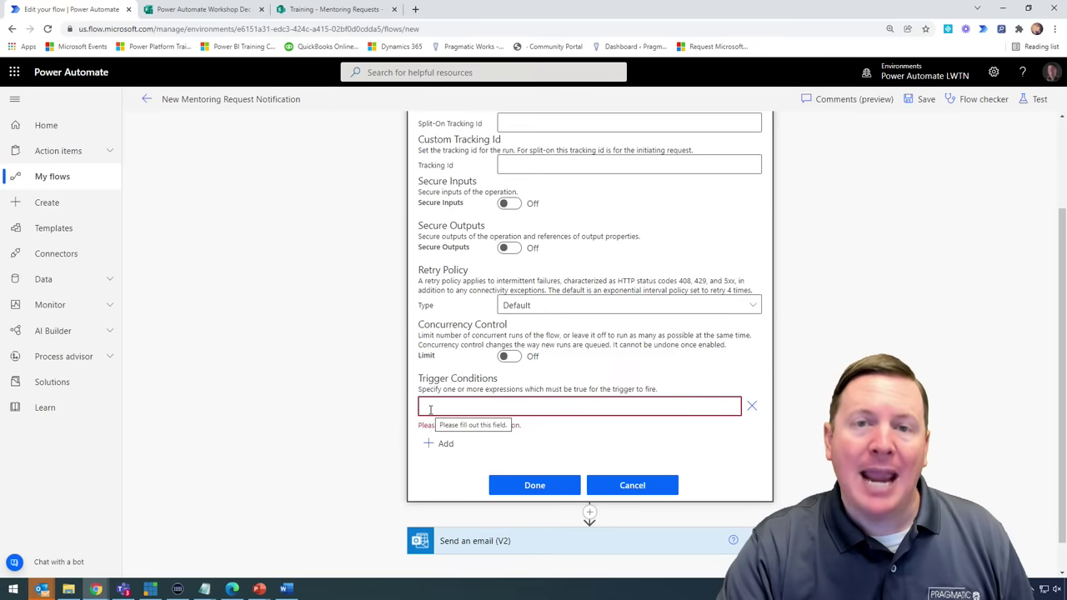
{"action": "key", "text": "ctrl+v"}
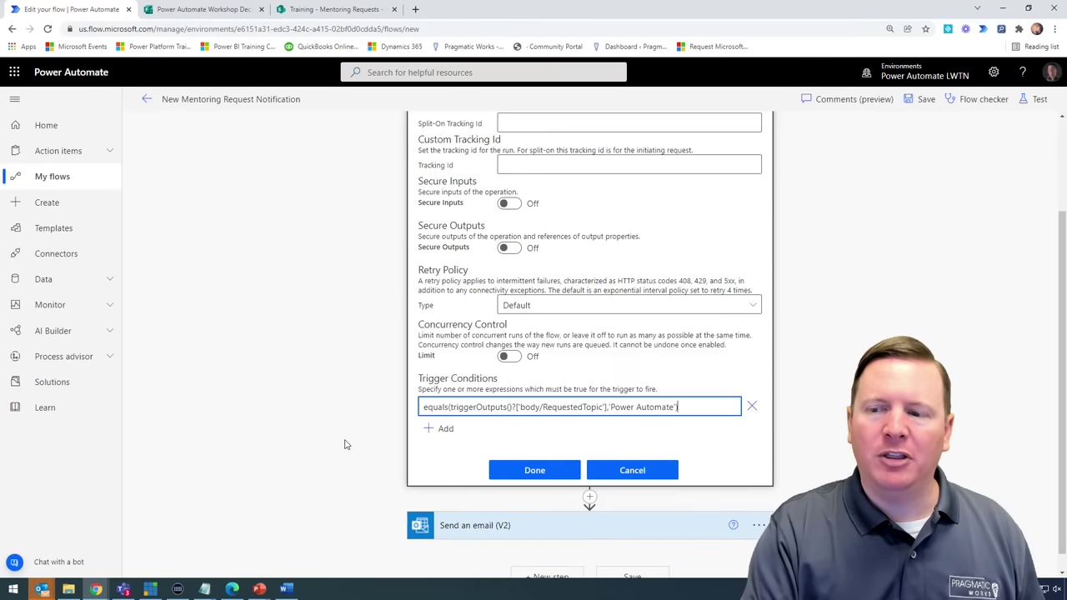
{"action": "type", "text": "@"}
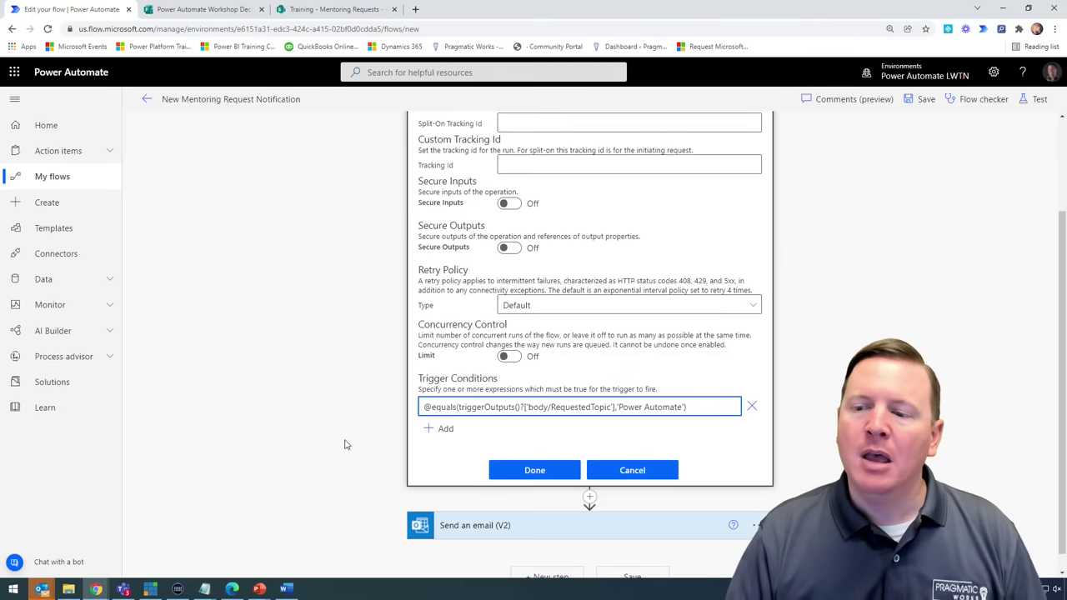
{"action": "left_click", "coordinate": [537, 477]}
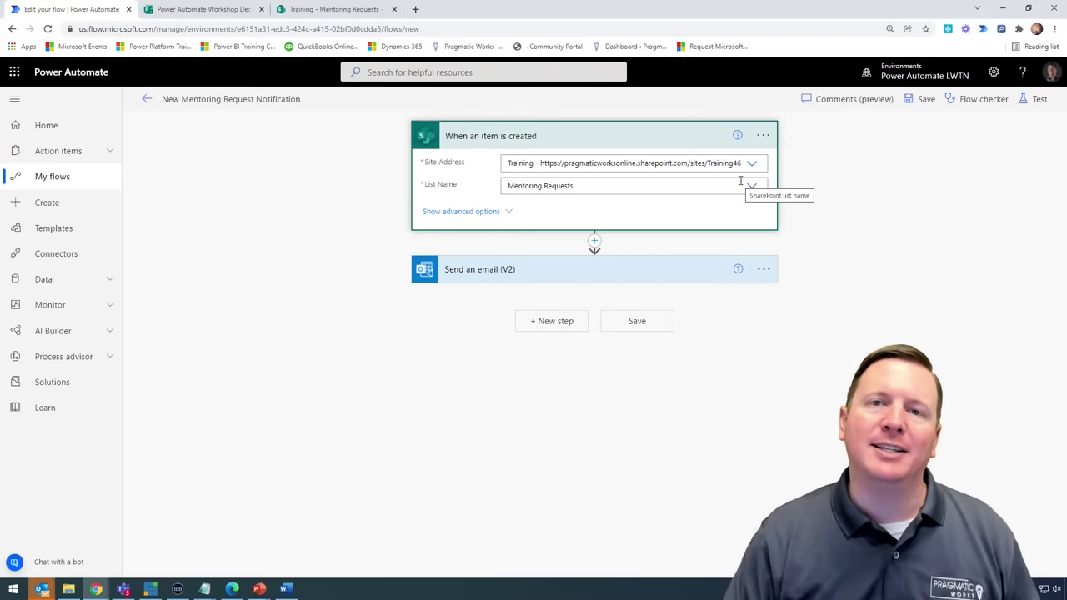
Save the flow, start a manual Test, and switch to the Training - Mentoring Requests tab.
{"action": "left_click", "coordinate": [657, 325]}
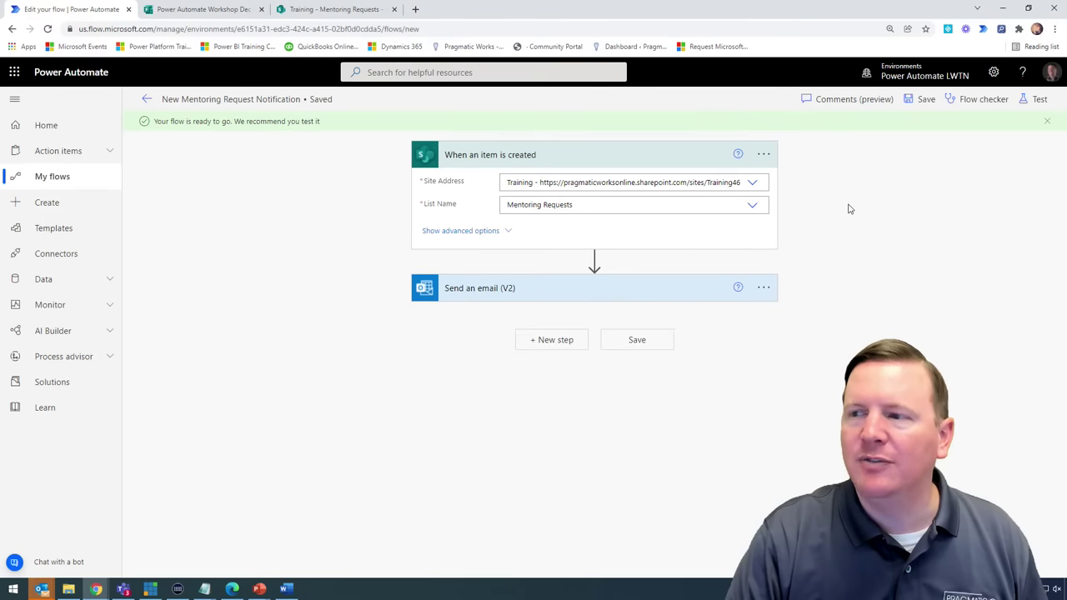
{"action": "left_click", "coordinate": [1036, 99]}
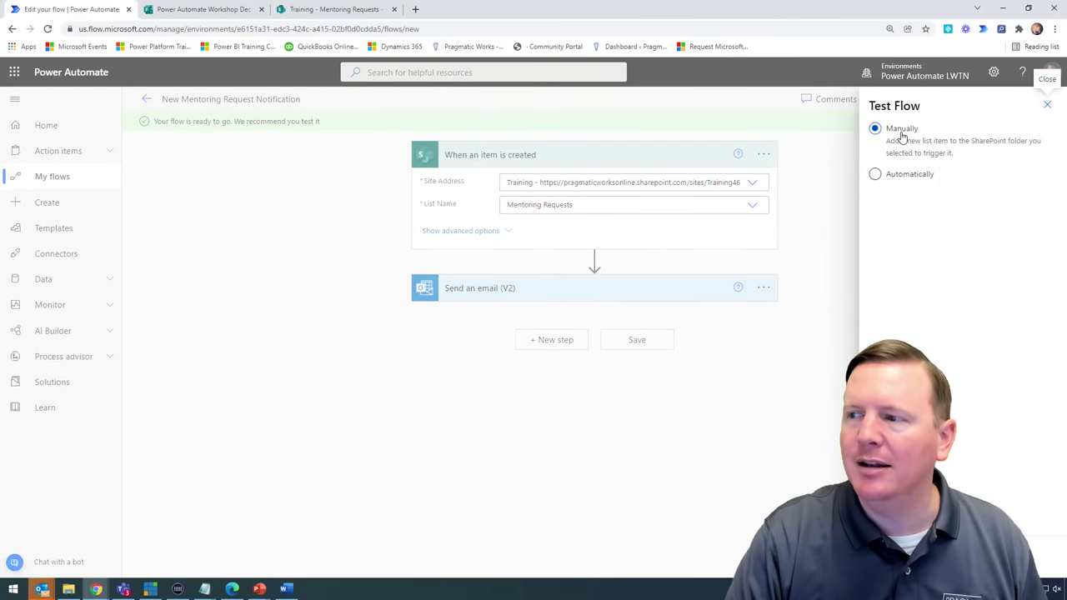
{"action": "left_click", "coordinate": [884, 575]}
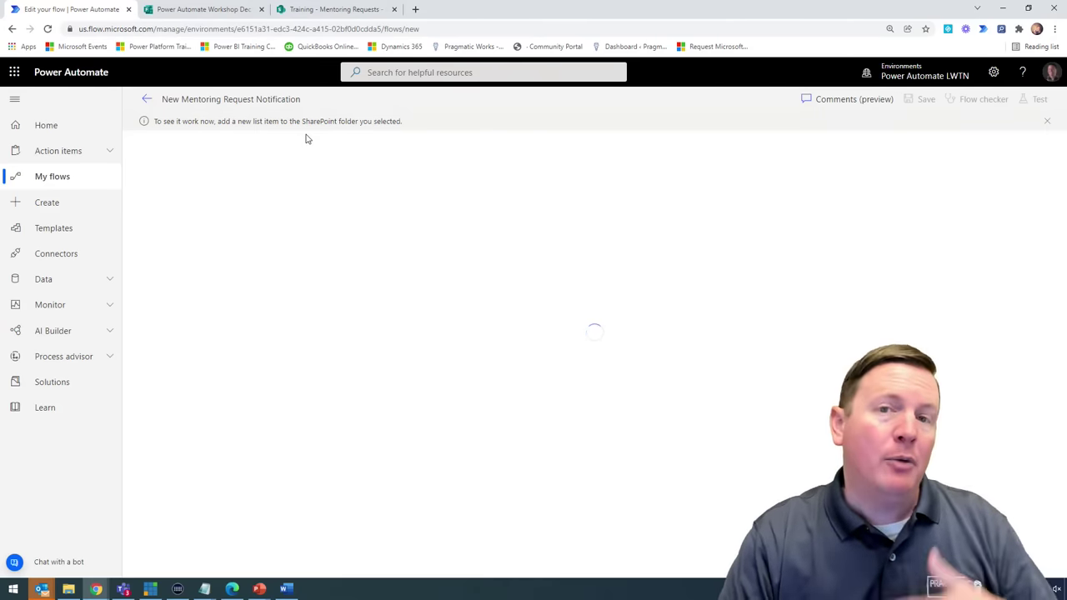
{"action": "left_click", "coordinate": [331, 12]}
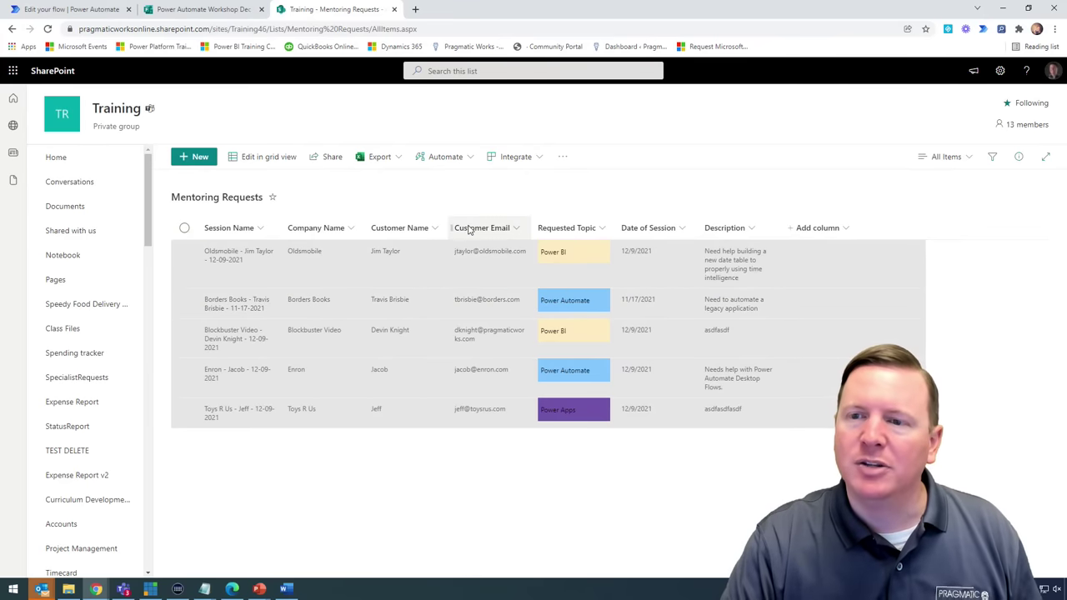
Start a new list item with Company Name 'Compac' plus the customer's name and e-mail.
{"action": "left_click", "coordinate": [197, 158]}
{"action": "left_click", "coordinate": [863, 148]}
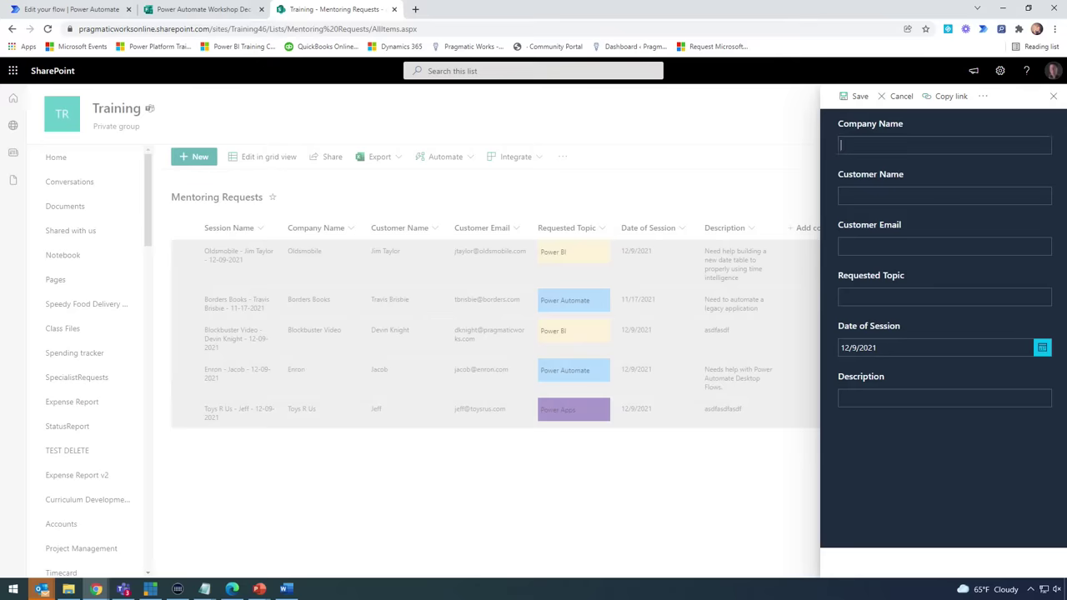
{"action": "left_click", "coordinate": [886, 147]}
{"action": "type", "text": "C"}
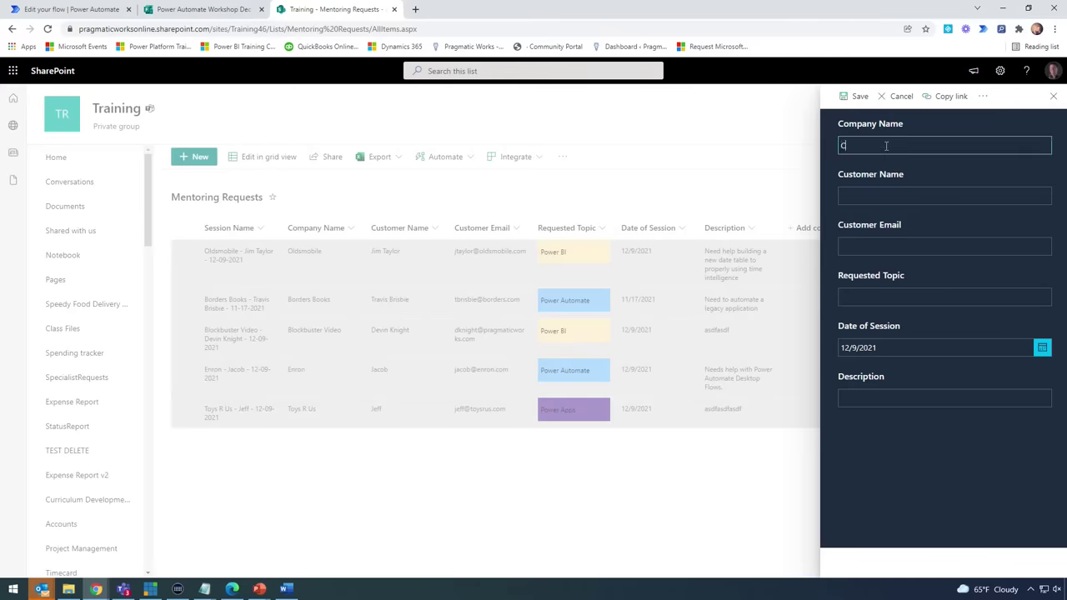
{"action": "type", "text": "ompac"}
{"action": "left_click", "coordinate": [869, 195]}
{"action": "type", "text": "Sandra"}
{"action": "left_click", "coordinate": [877, 246]}
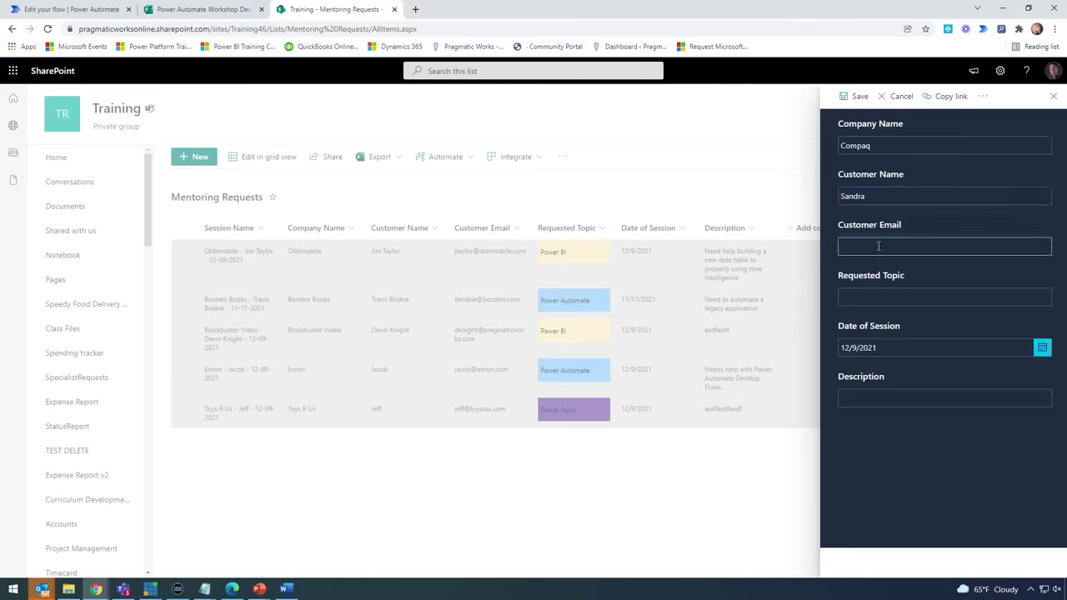
Set Requested Topic 'Power BI' and description 'asdfasdfasdf', save the item, and check the flow.
{"action": "key", "text": "Tab"}
{"action": "type", "text": "Power BI"}
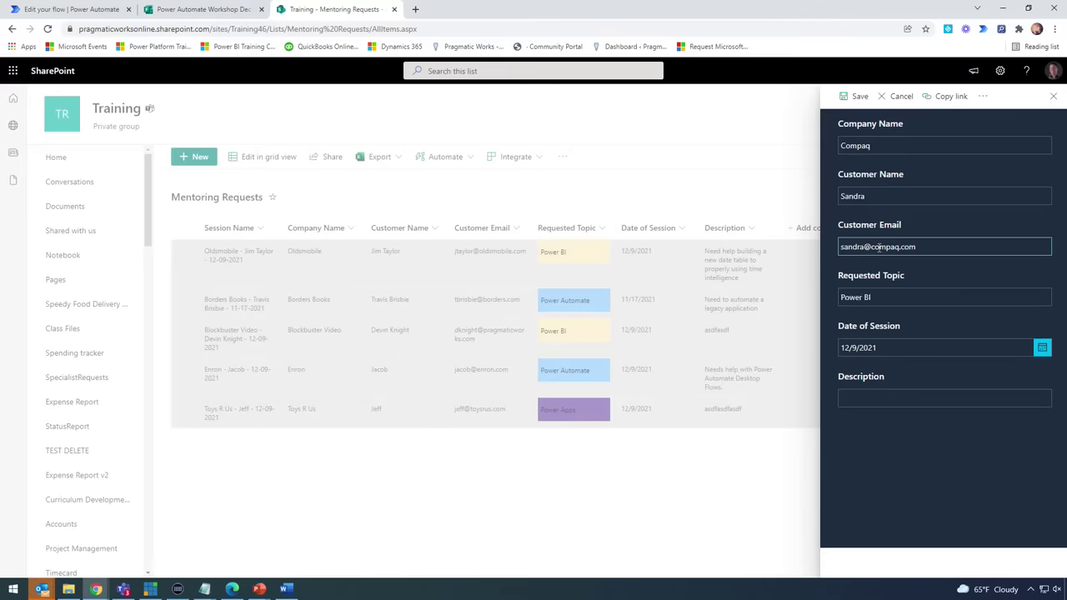
{"action": "left_click", "coordinate": [913, 397]}
{"action": "type", "text": "asdfasdfasdf"}
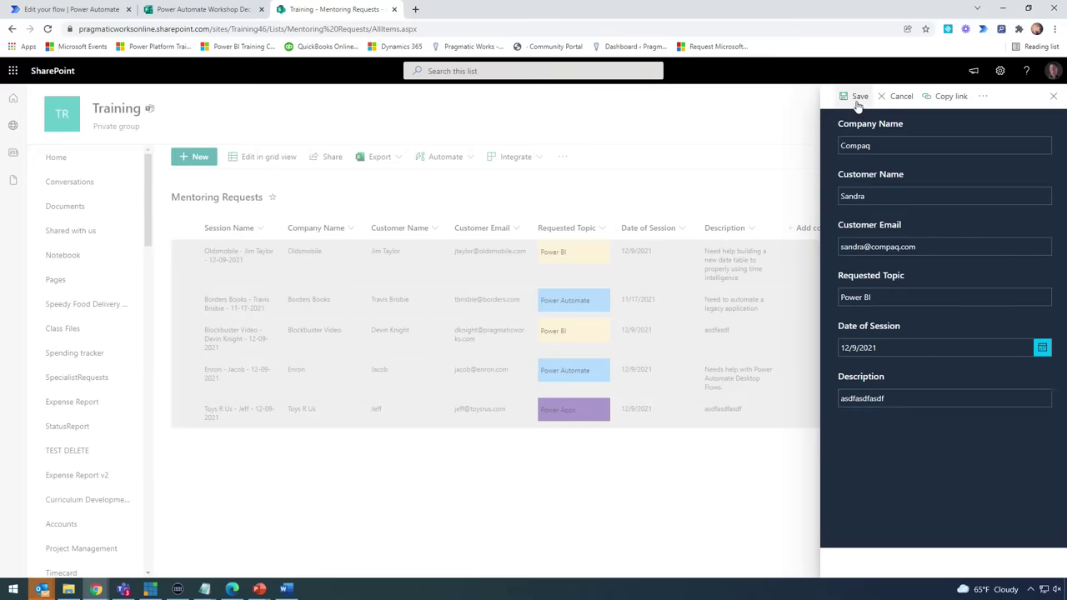
{"action": "left_click", "coordinate": [856, 96]}
{"action": "left_click", "coordinate": [84, 9]}
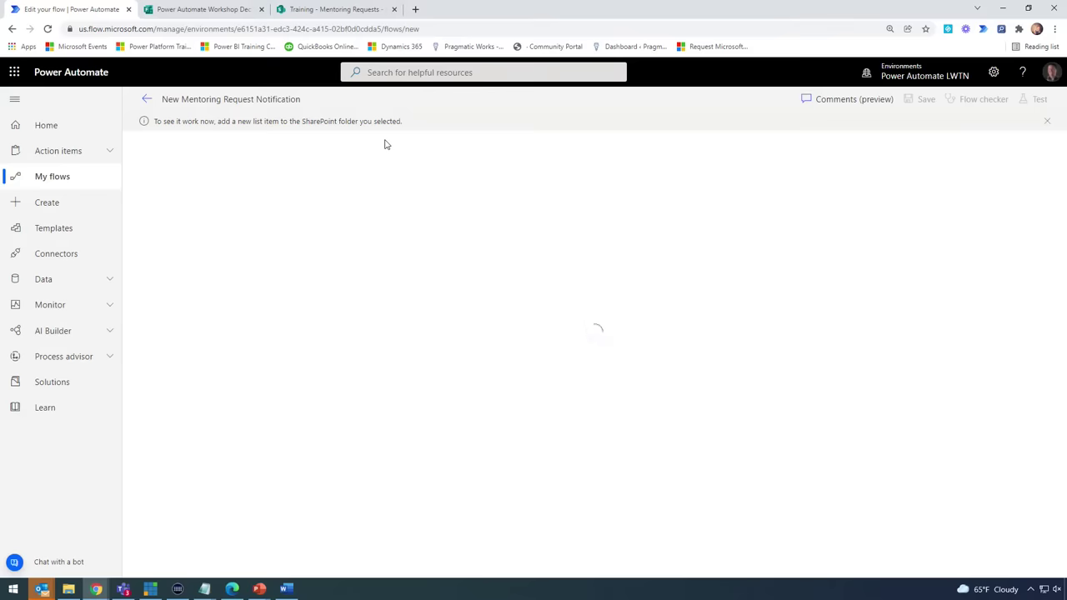
{"action": "left_click", "coordinate": [345, 10]}
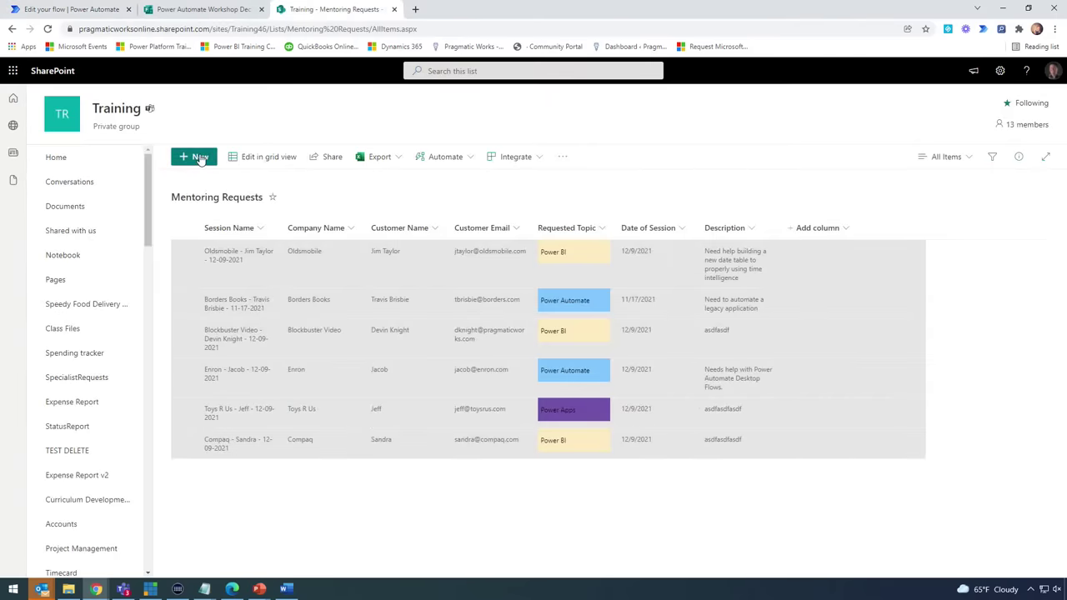
Start a new request for company 'Pragmatic Works' and enter the customer's name and e-mail.
{"action": "left_click", "coordinate": [200, 159]}
{"action": "left_click", "coordinate": [897, 143]}
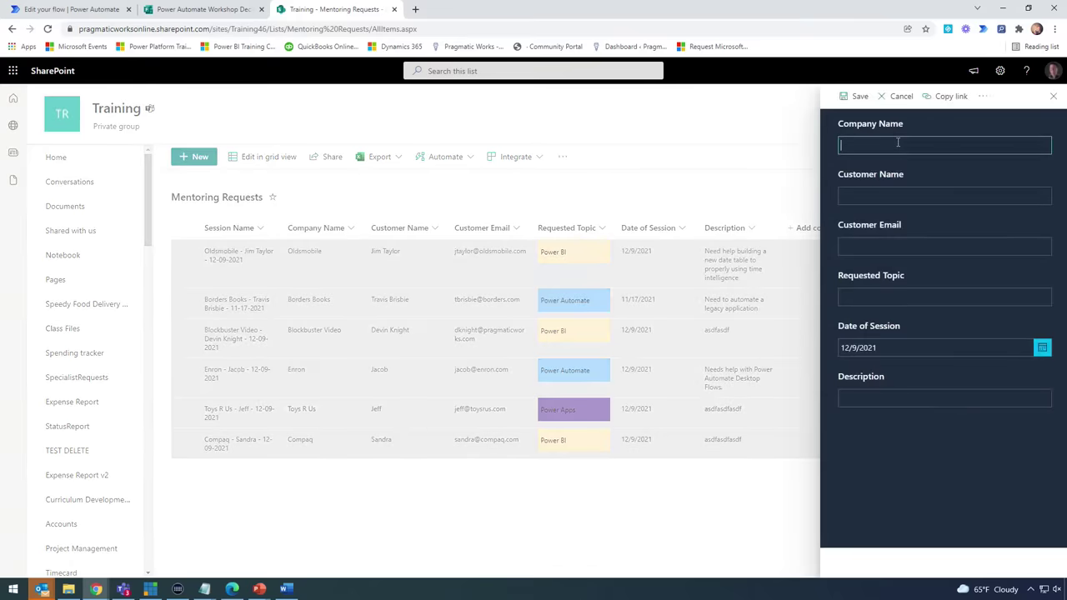
{"action": "type", "text": "Pragmatic Works"}
{"action": "key", "text": "Tab"}
{"action": "type", "text": "Devin"}
{"action": "key", "text": "Tab"}
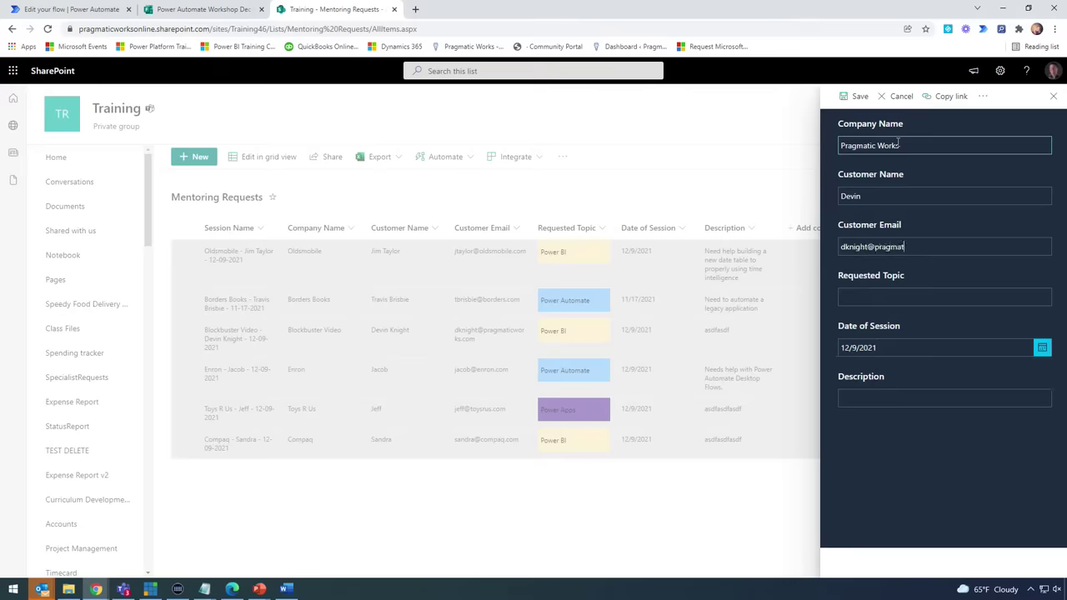
{"action": "type", "text": "Power Atu"}
Set Requested Topic to 'Power Automate', describe it as 'Help please with my trigger conditions!', and save.
{"action": "key", "text": "BackSpace"}
{"action": "key", "text": "BackSpace"}
{"action": "type", "text": "utomate"}
{"action": "left_click", "coordinate": [885, 399]}
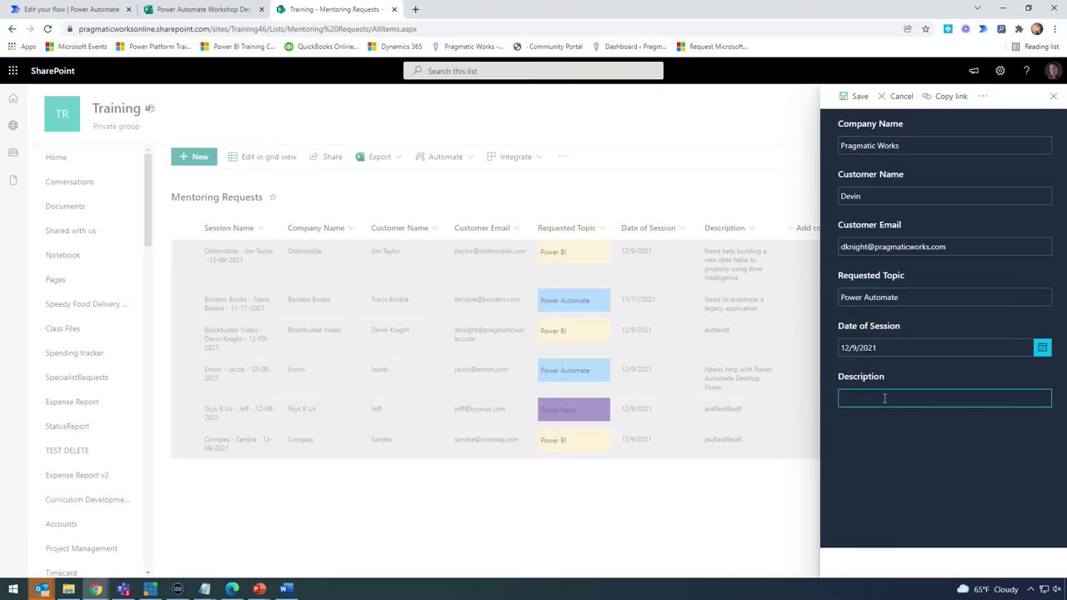
{"action": "type", "text": "Help please with my trigger conditions!"}
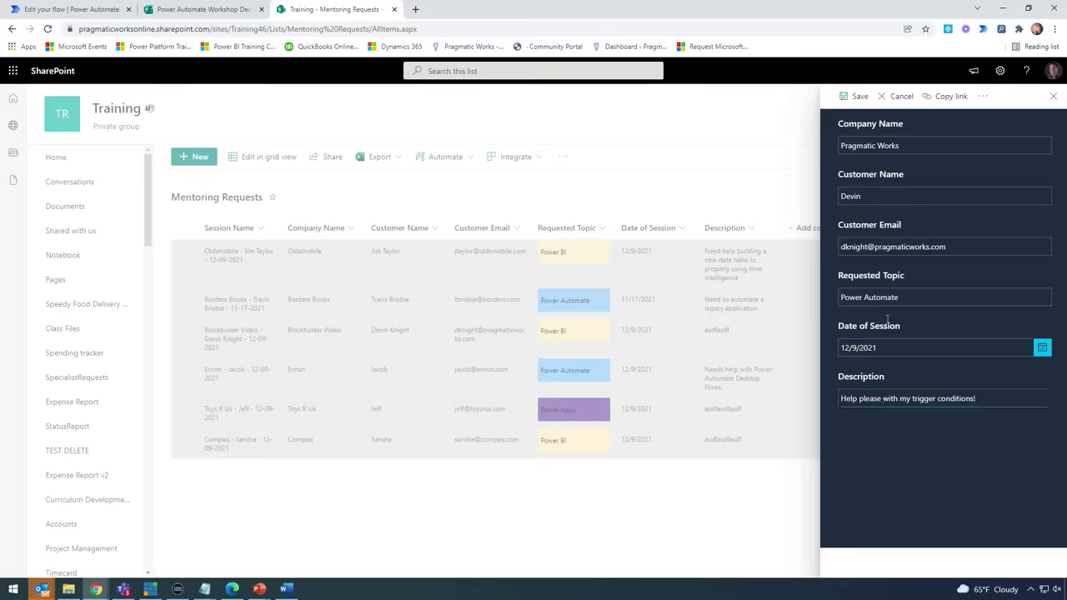
{"action": "left_click", "coordinate": [855, 96]}
{"action": "left_click", "coordinate": [71, 9]}
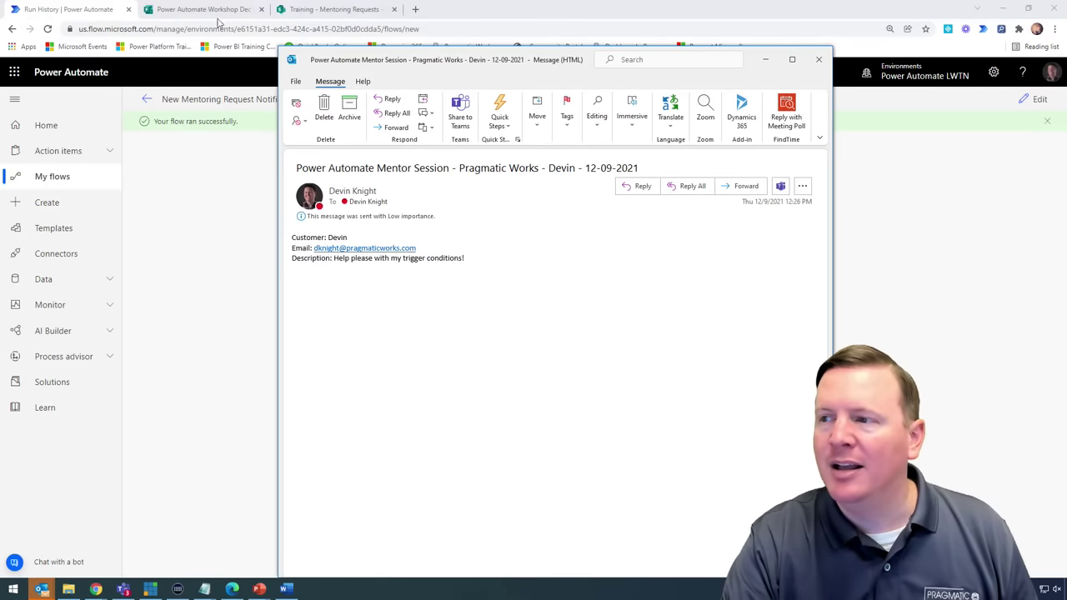
Close the Outlook notification email to see the successful trigger and Send an email (V2) run.
{"action": "left_click", "coordinate": [819, 59]}
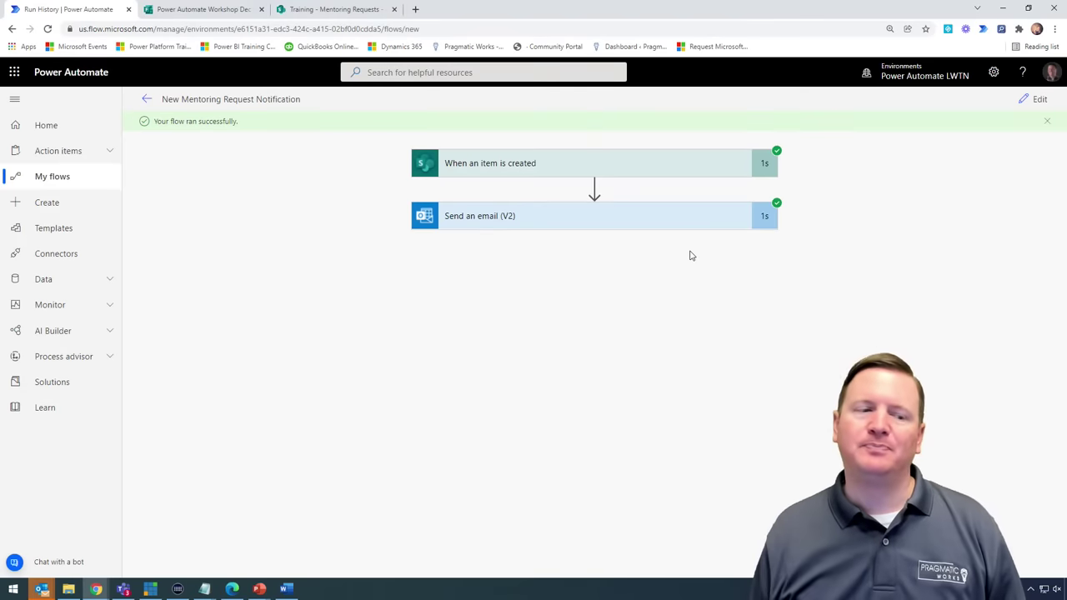
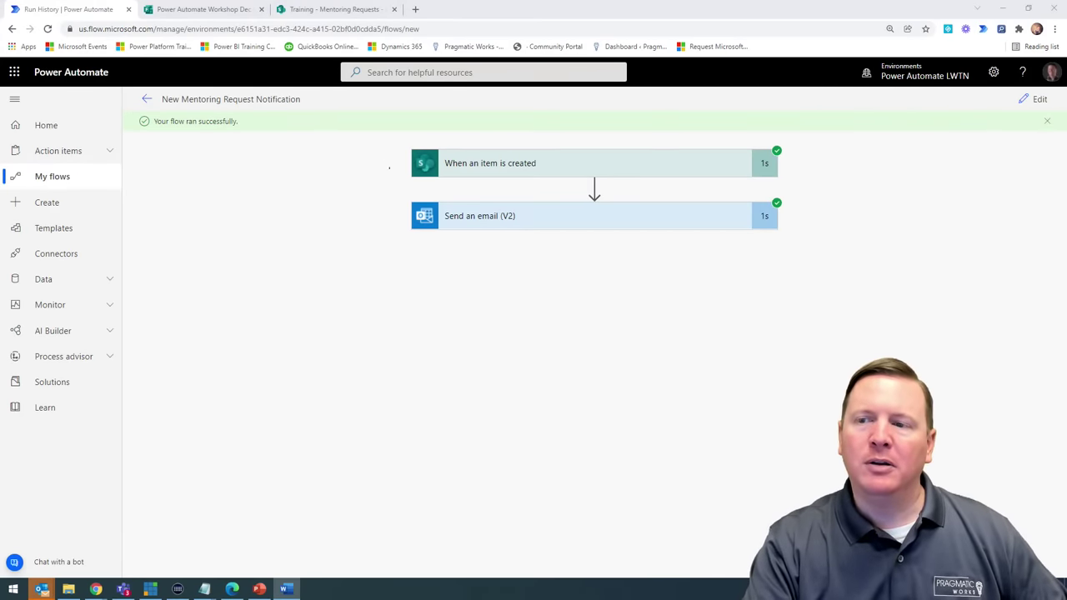
{"action": "mouse_move", "coordinate": [509, 194]}
{"action": "left_mouse_down"}
{"action": "mouse_move", "coordinate": [364, 175]}
{"action": "mouse_move", "coordinate": [326, 189]}
{"action": "left_mouse_up"}
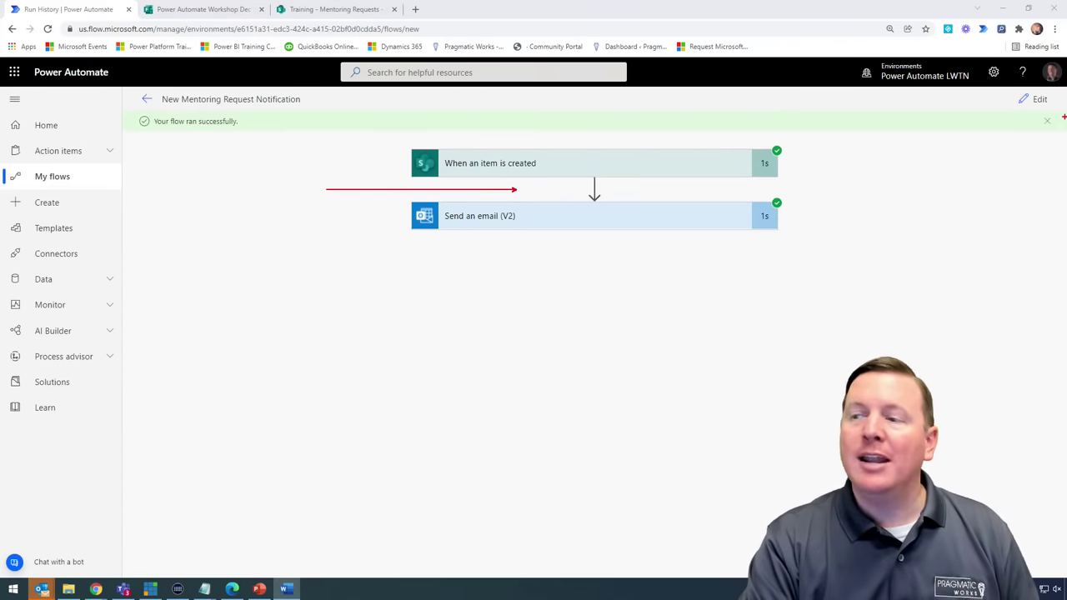
{"action": "key", "text": "Escape"}
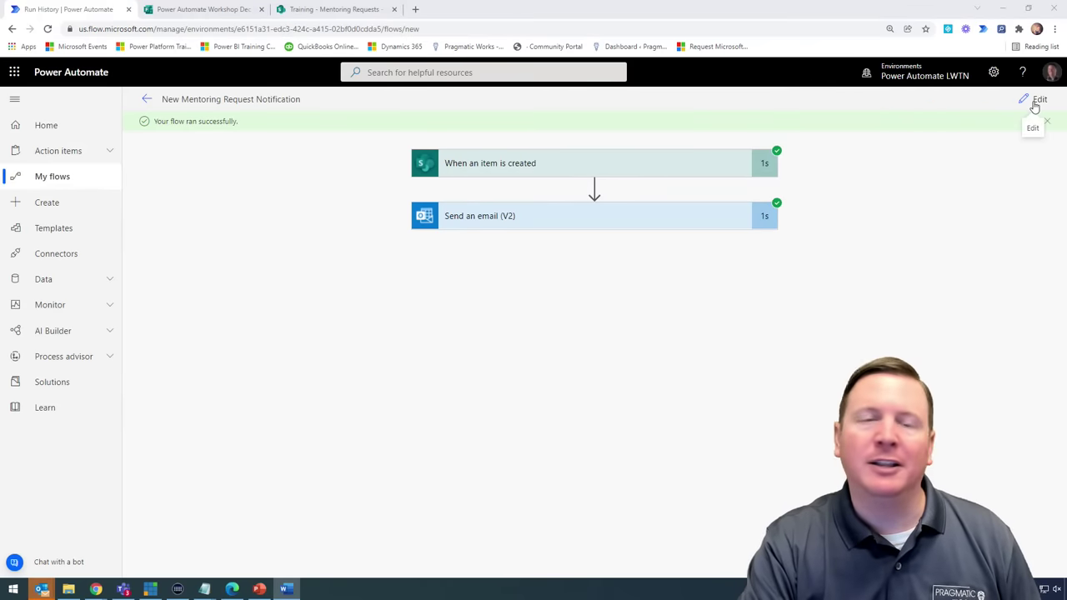
{"action": "left_click", "coordinate": [1035, 101]}
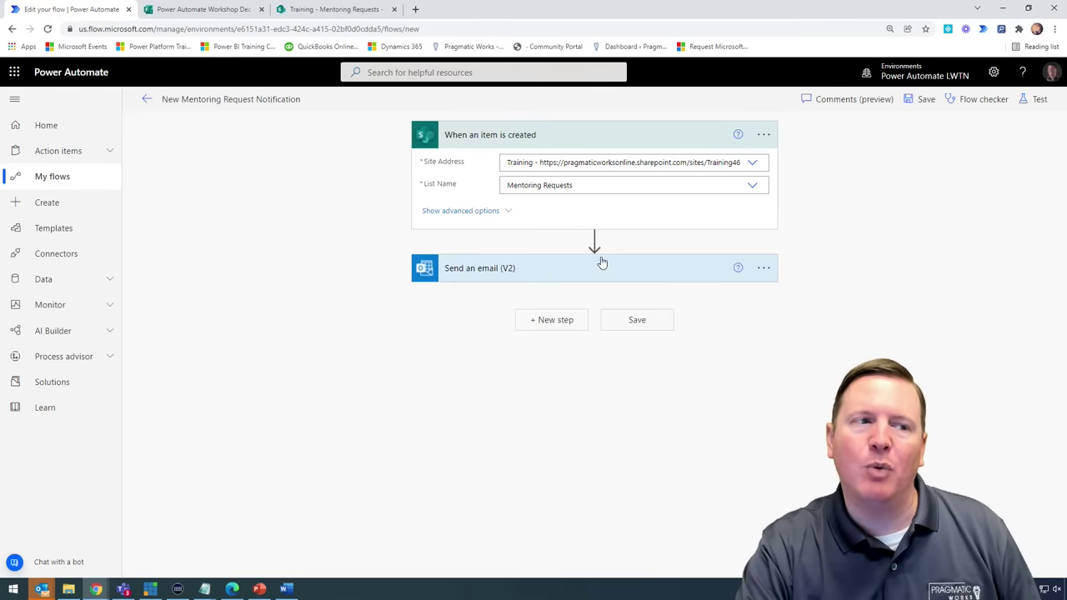
Insert a new step between the Mentoring Requests trigger and Send an email (V2).
{"action": "mouse_move", "coordinate": [593, 243]}
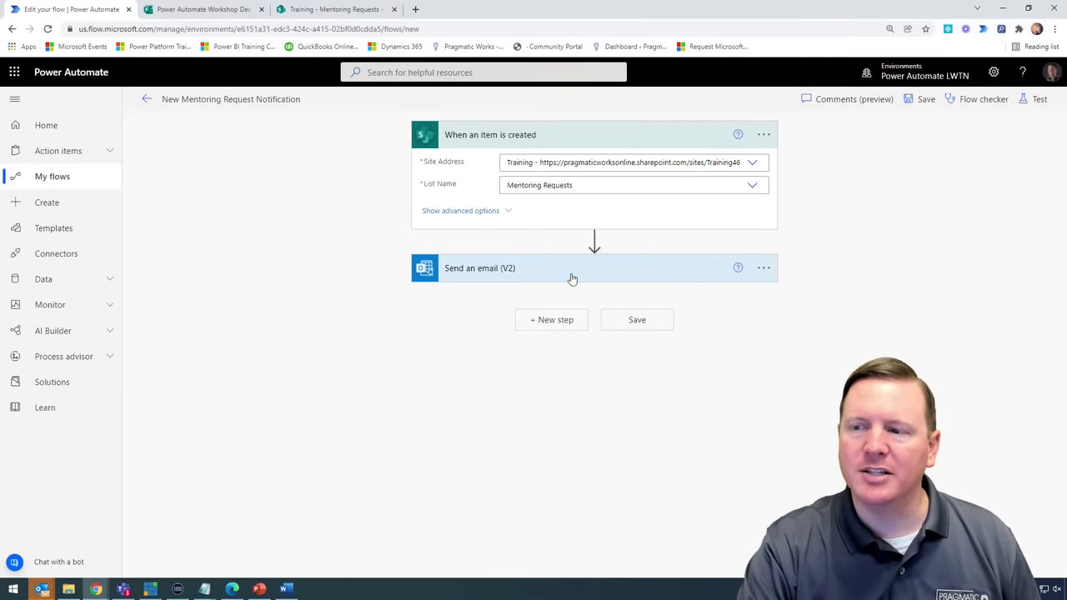
{"action": "left_click", "coordinate": [594, 241]}
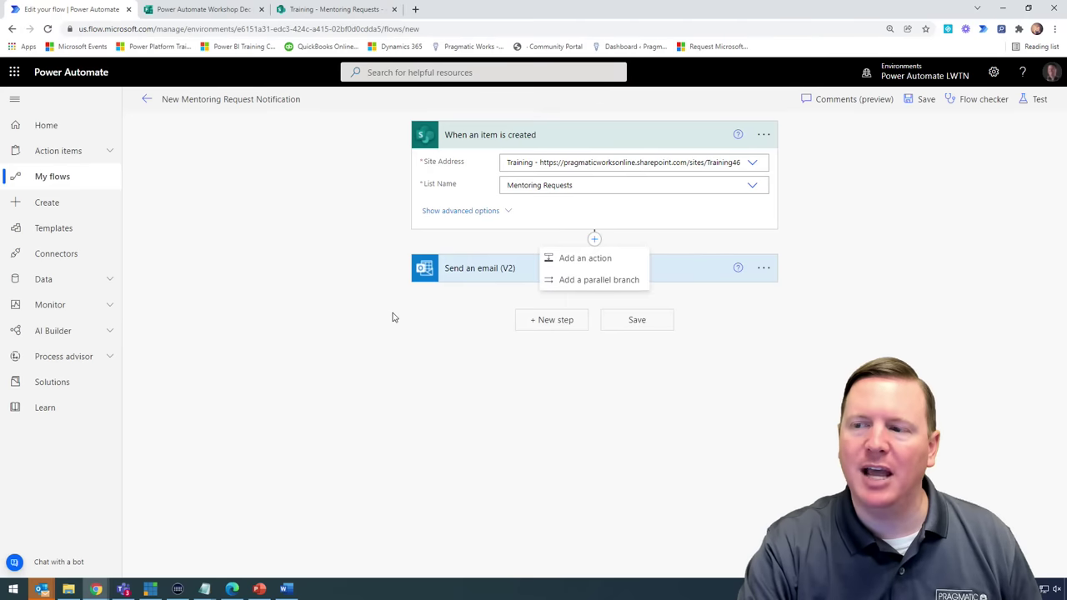
Add an action and search operations for 'approva' to list the Approvals actions.
{"action": "left_click", "coordinate": [594, 261]}
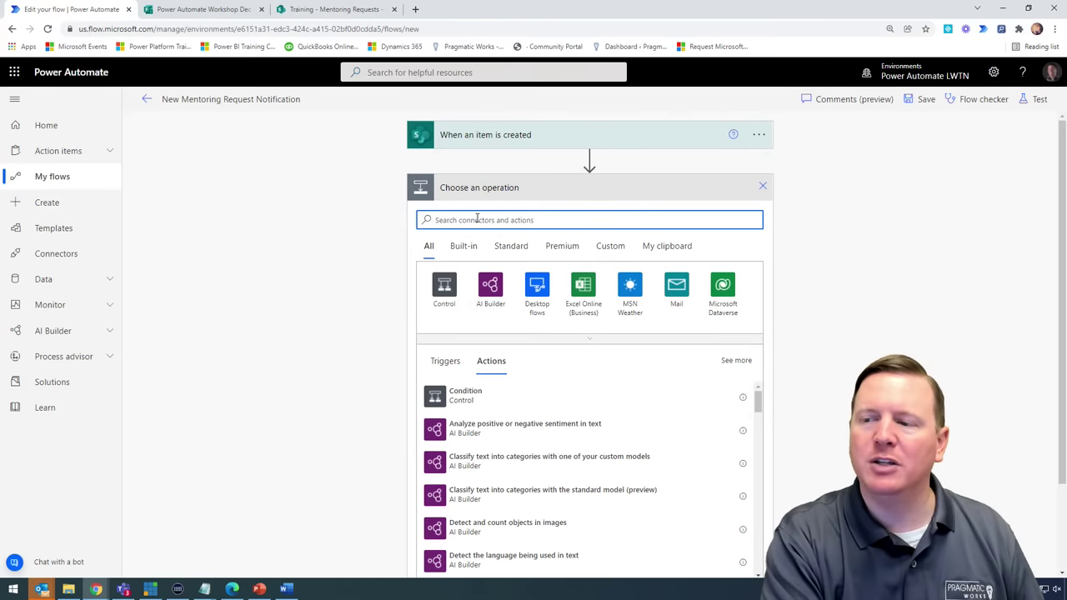
{"action": "type", "text": "approva"}
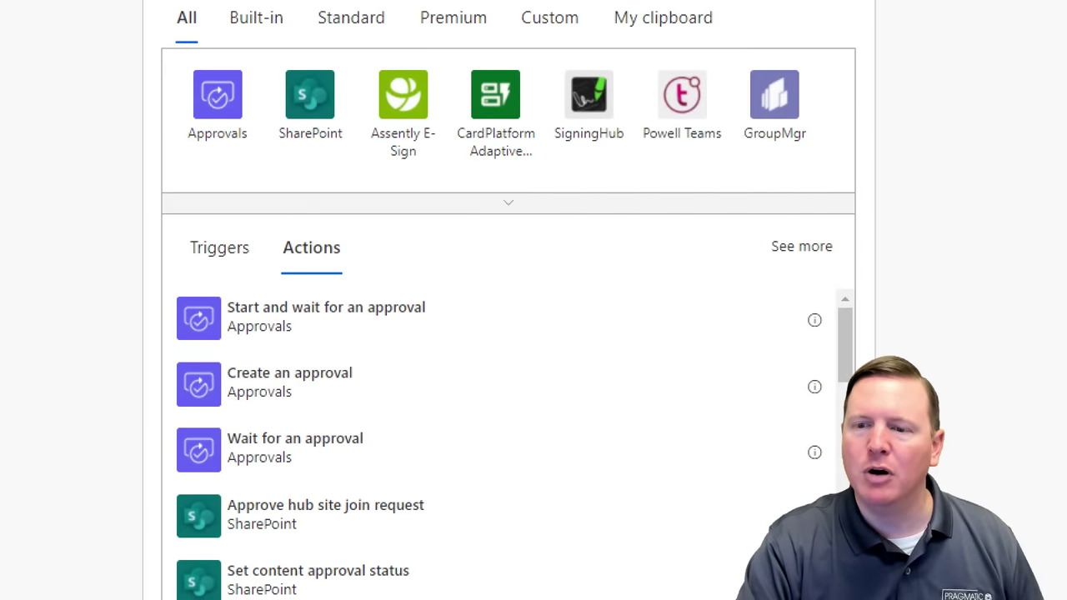
{"action": "mouse_move", "coordinate": [138, 278]}
{"action": "left_mouse_down"}
{"action": "mouse_move", "coordinate": [829, 500]}
{"action": "mouse_move", "coordinate": [884, 492]}
{"action": "left_mouse_up"}
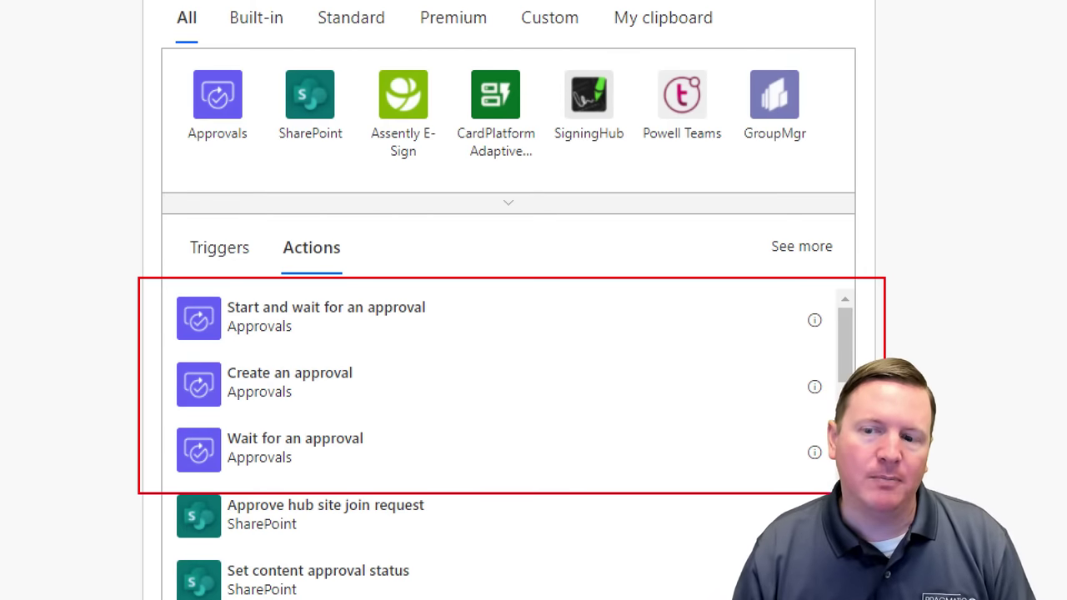
{"action": "left_click_drag", "start_coordinate": [365, 382], "coordinate": [435, 389]}
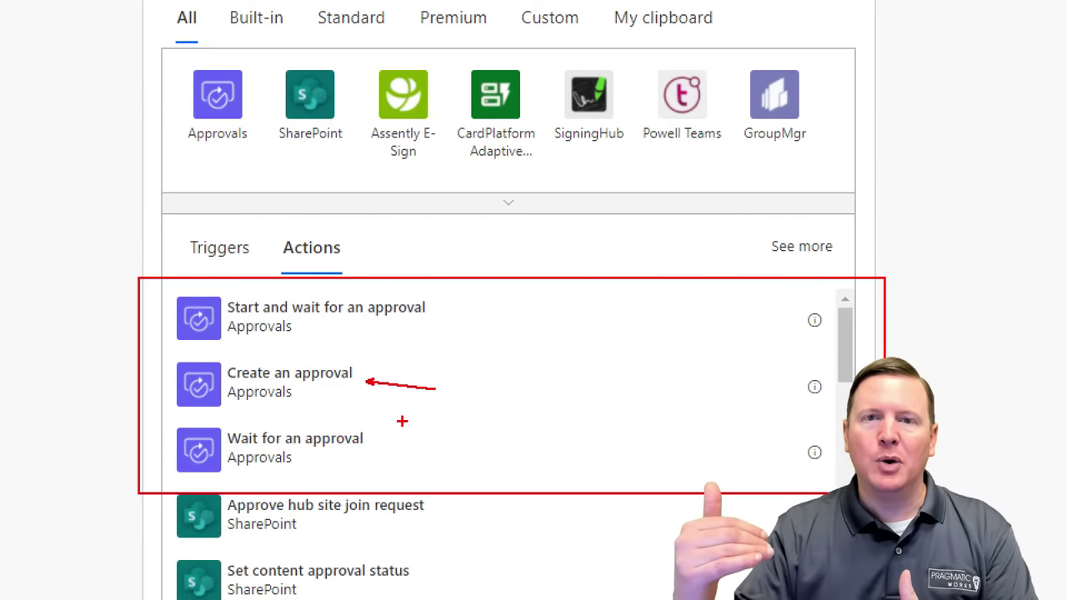
{"action": "left_click_drag", "start_coordinate": [378, 448], "coordinate": [497, 460]}
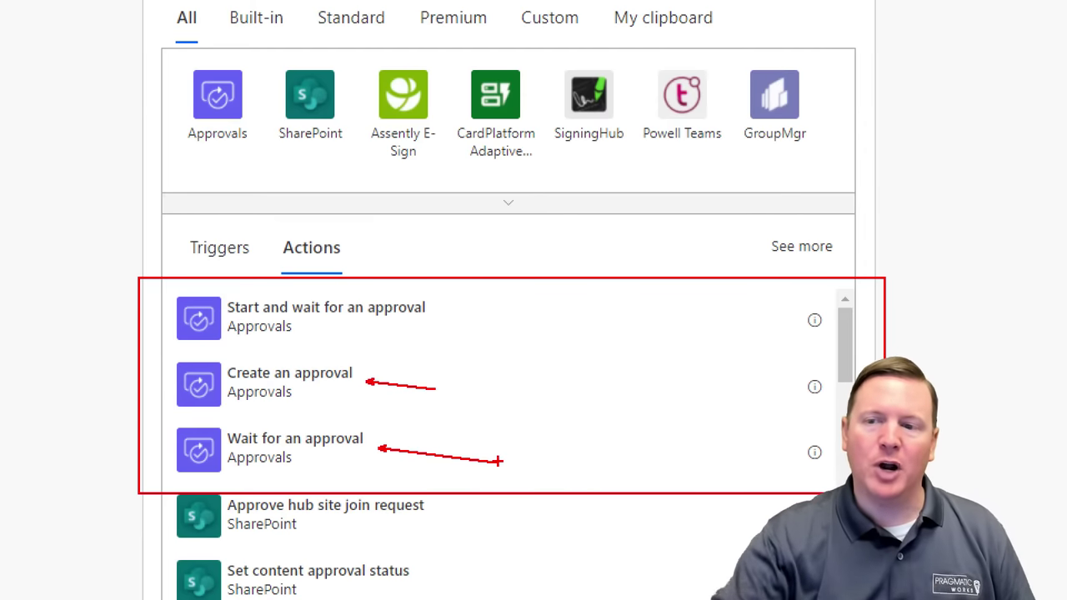
{"action": "key", "text": "ctrl+z"}
{"action": "key", "text": "ctrl+z"}
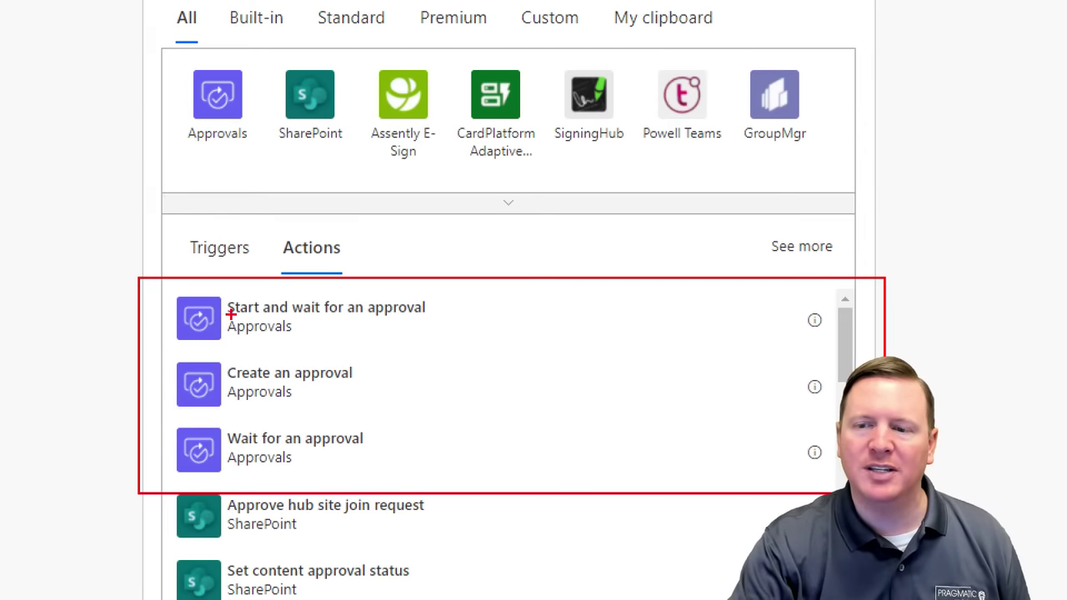
{"action": "left_click_drag", "start_coordinate": [229, 316], "coordinate": [338, 315]}
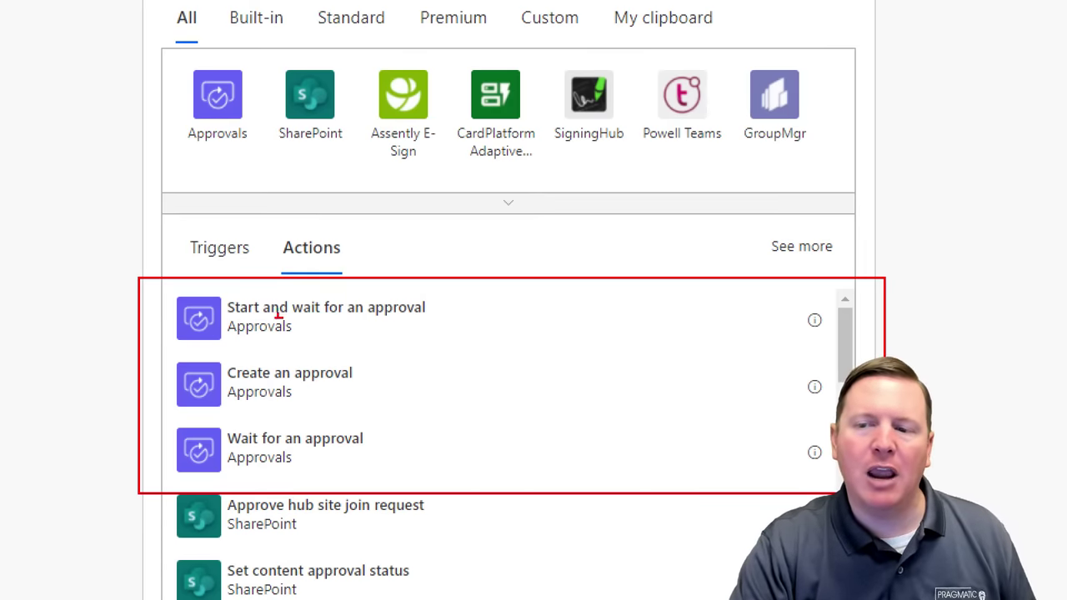
{"action": "left_click_drag", "start_coordinate": [355, 326], "coordinate": [461, 377]}
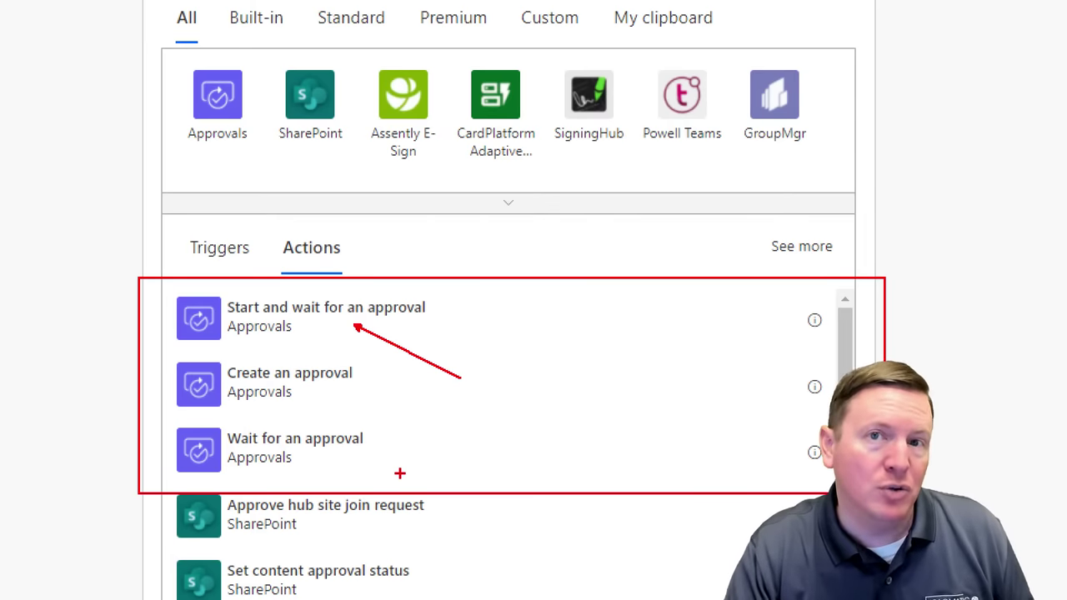
{"action": "key", "text": "Escape"}
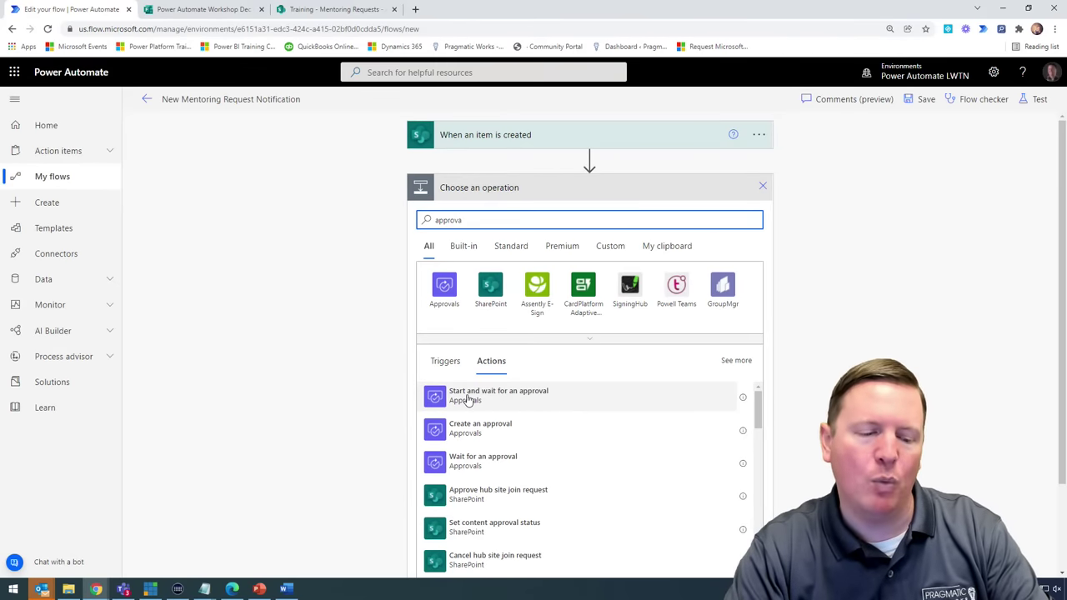
Insert 'Start and wait for an approval' and expand its Approval type options.
{"action": "left_click", "coordinate": [306, 442]}
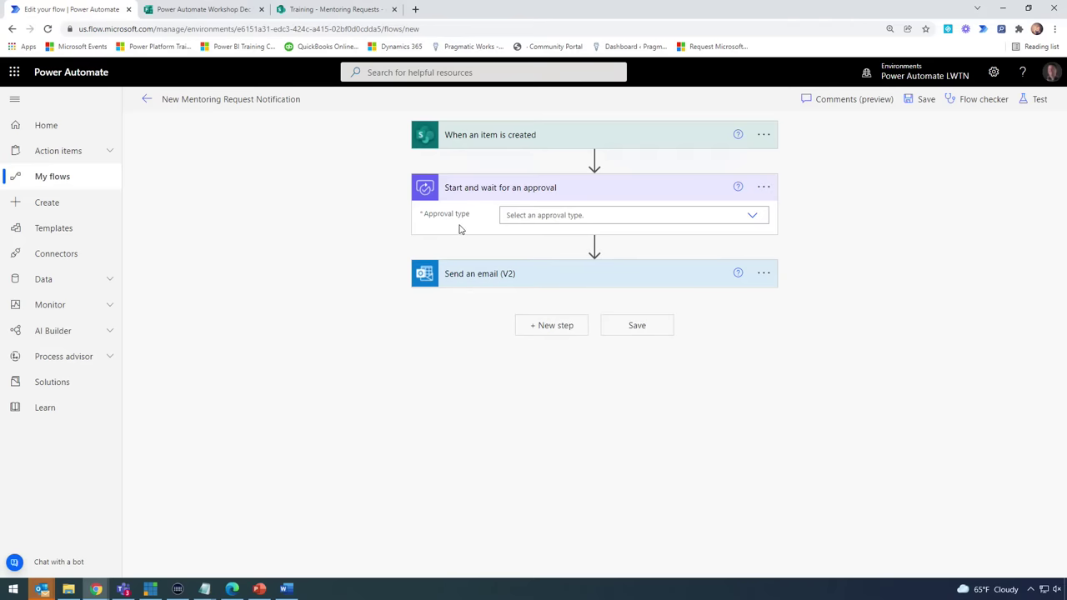
{"action": "mouse_move", "coordinate": [642, 254]}
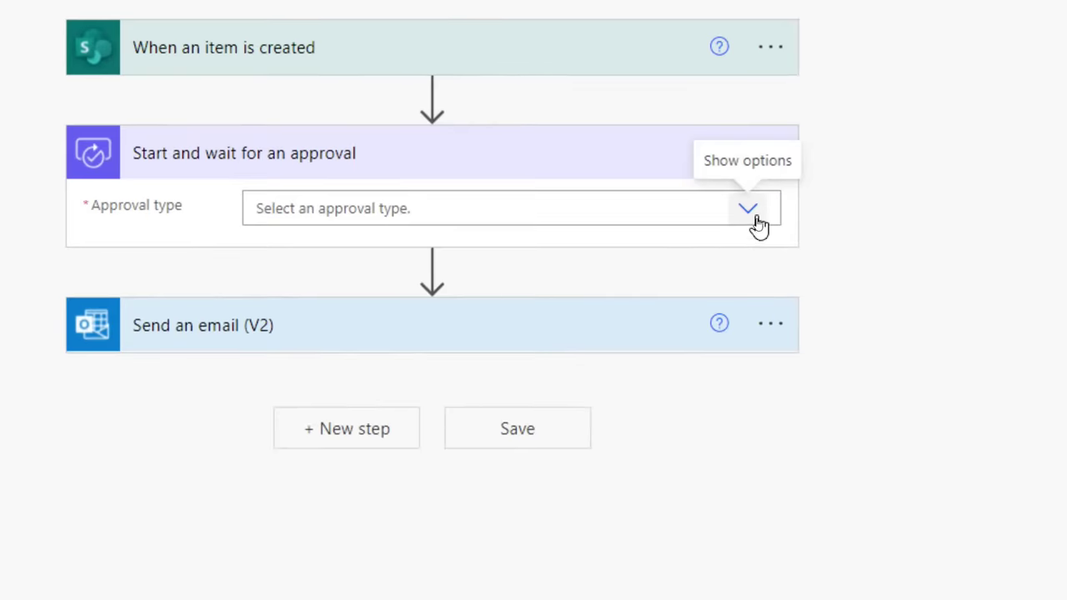
{"action": "left_click", "coordinate": [756, 223]}
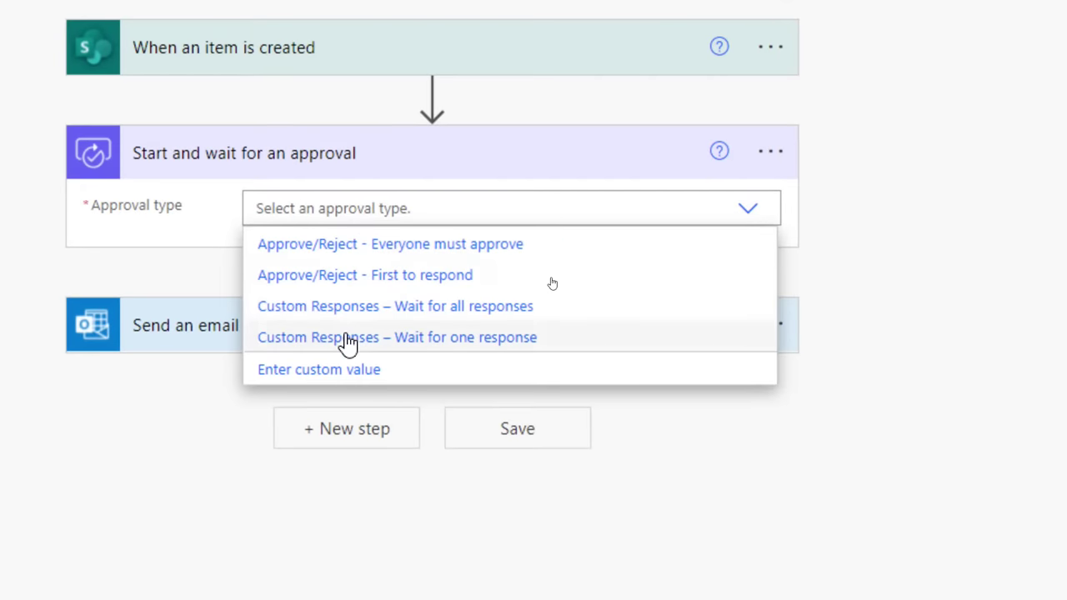
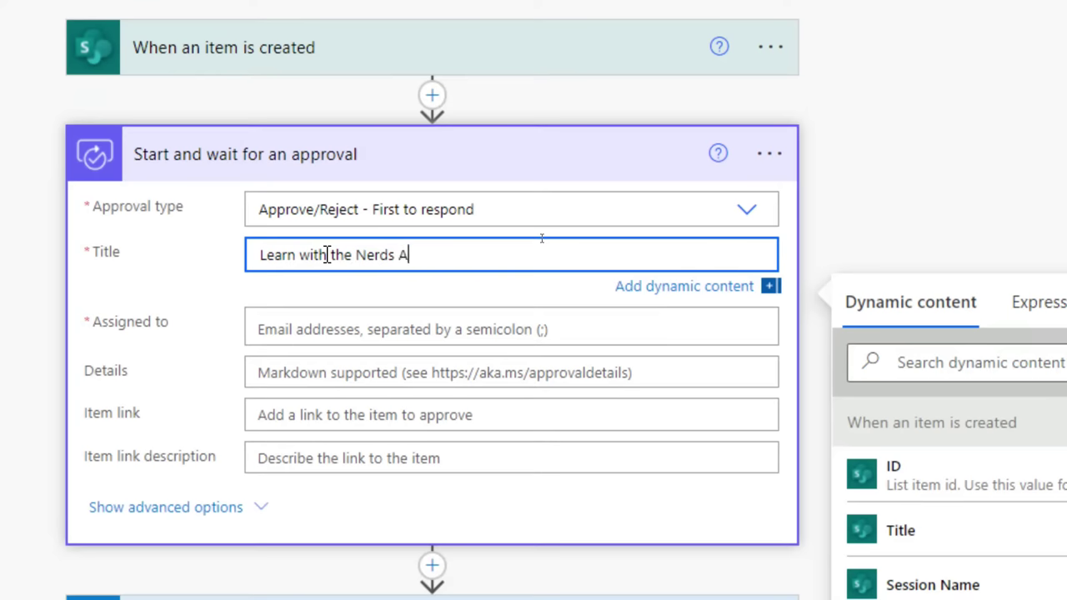
Complete the approval title as 'Learn with the Nerds Approval -' followed by the dynamic Session Name field.
{"action": "type", "text": "- Session Name"}
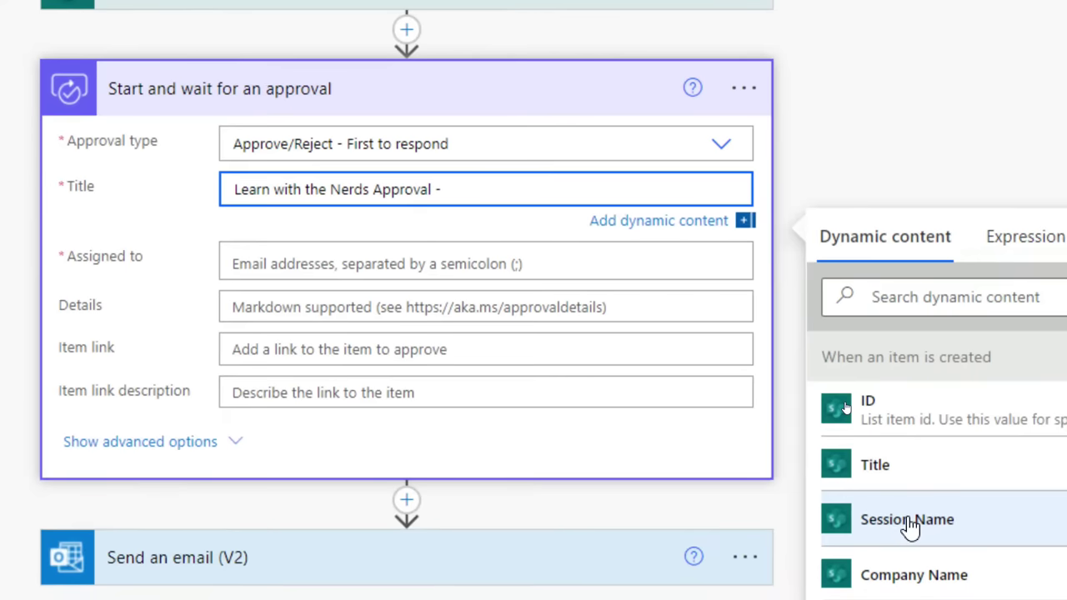
{"action": "left_click", "coordinate": [974, 521]}
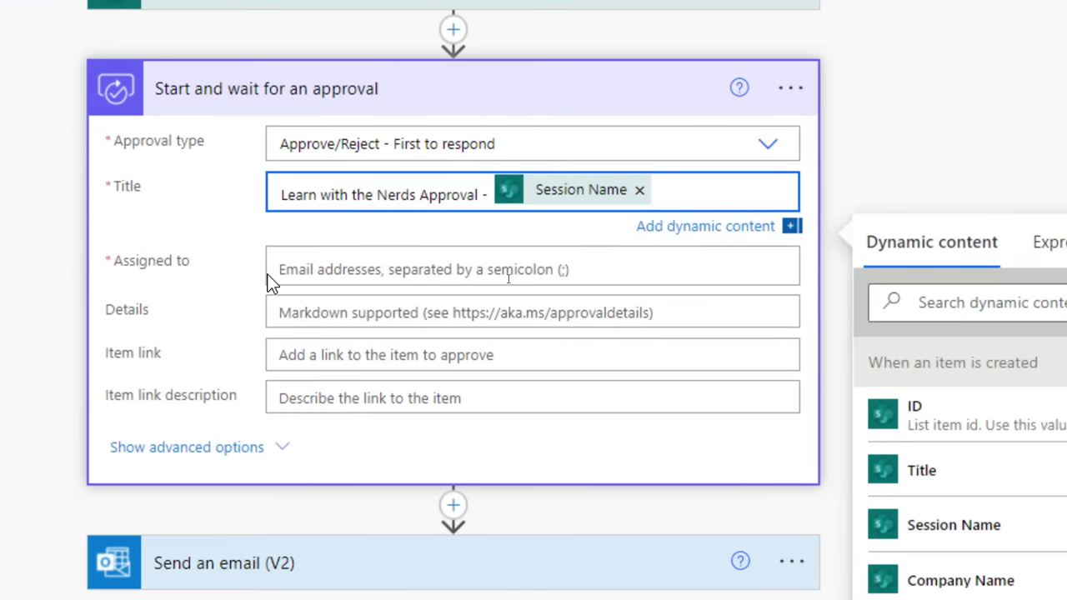
{"action": "left_click", "coordinate": [508, 278]}
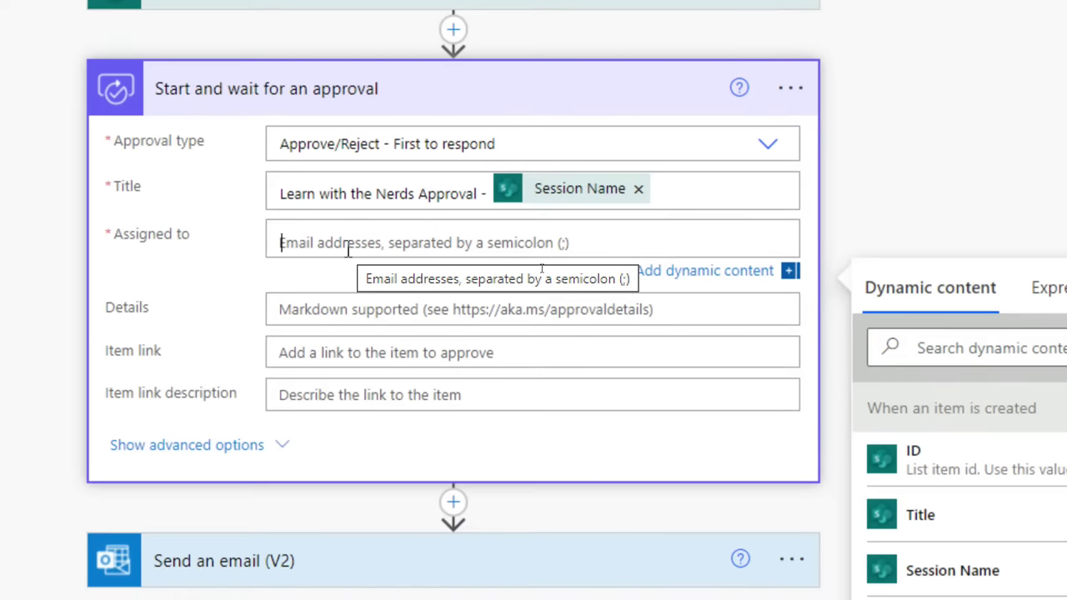
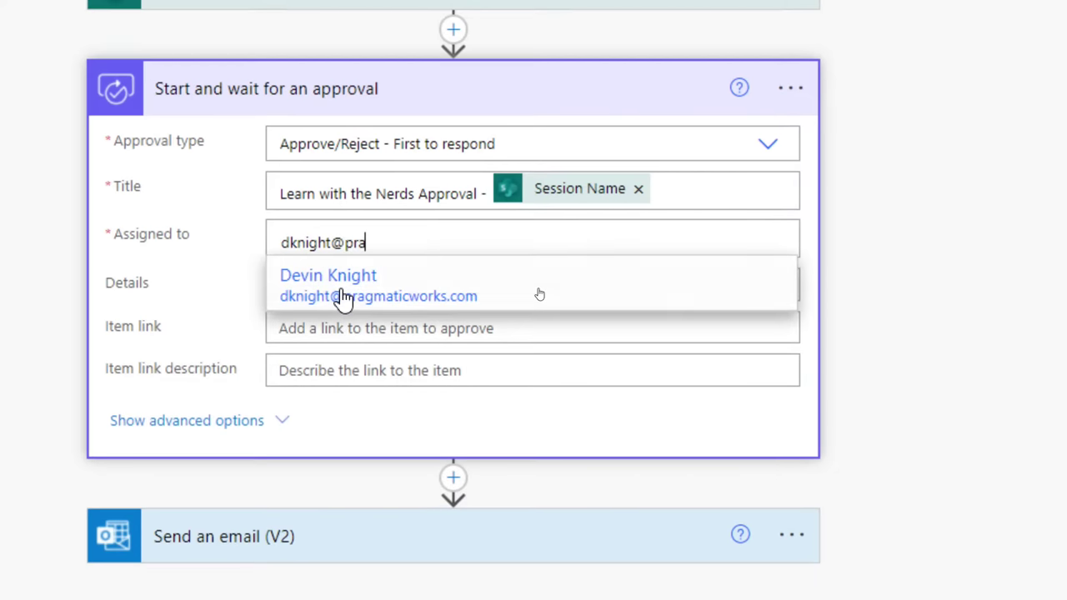
Add two organisation members as approvers in Assigned to, picking each from the suggestions.
{"action": "left_click", "coordinate": [344, 287]}
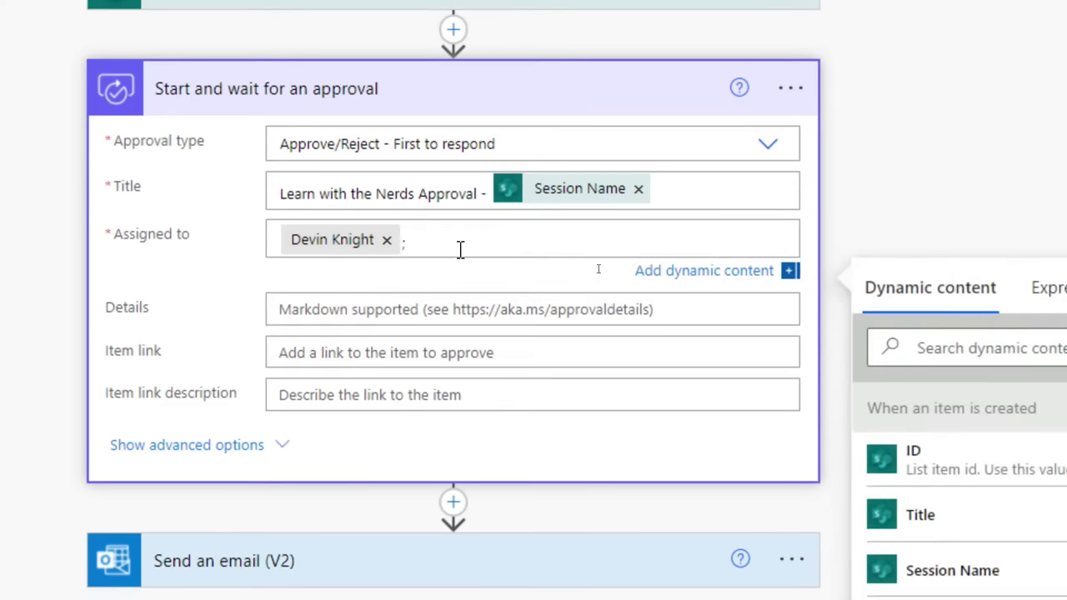
{"action": "type", "text": "jona"}
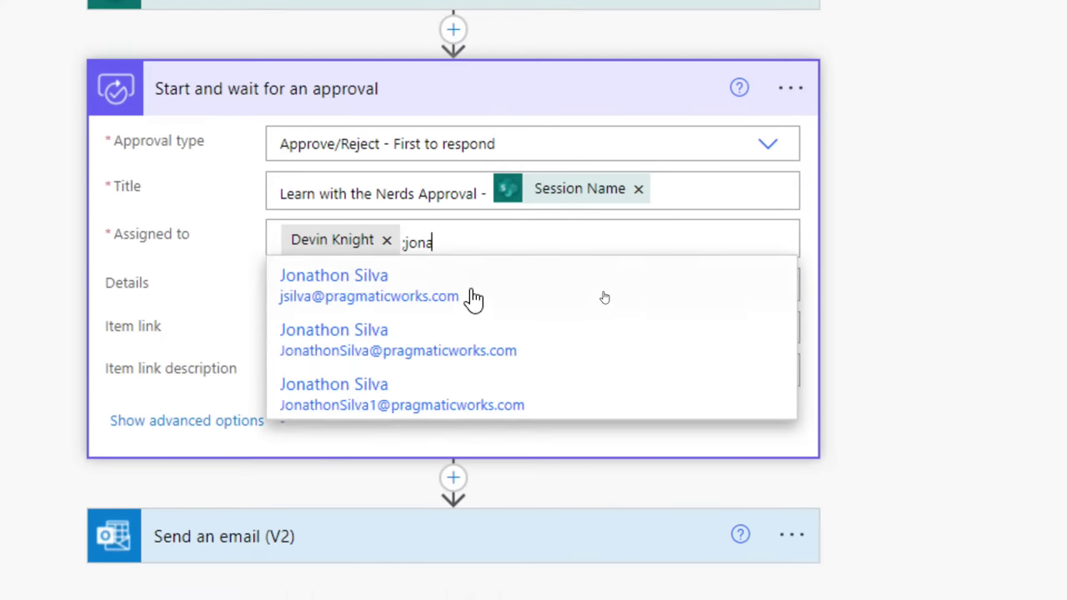
{"action": "left_click", "coordinate": [474, 302]}
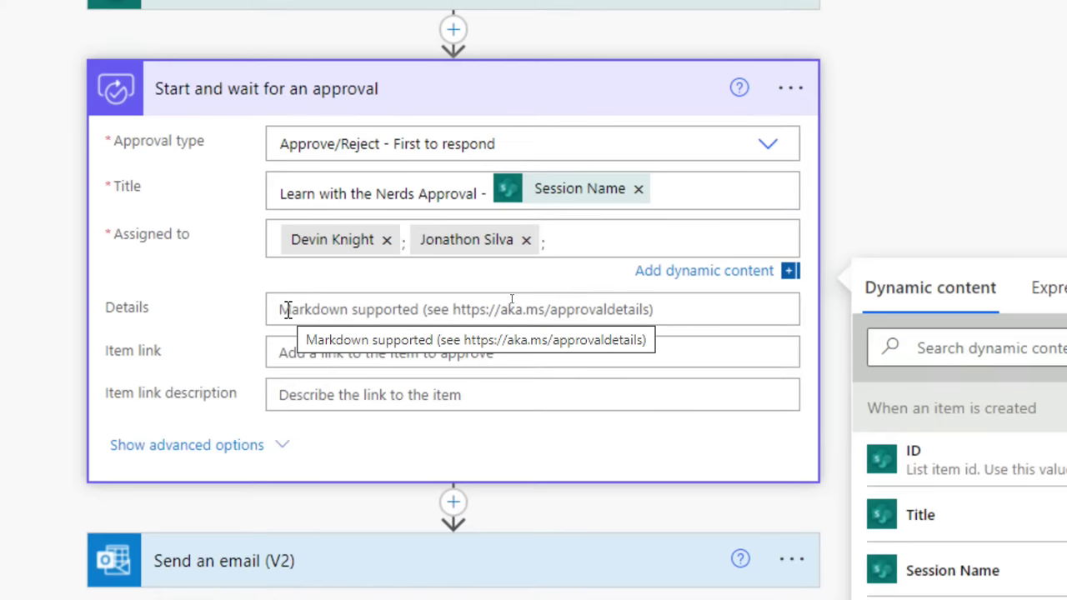
{"action": "left_click", "coordinate": [286, 309]}
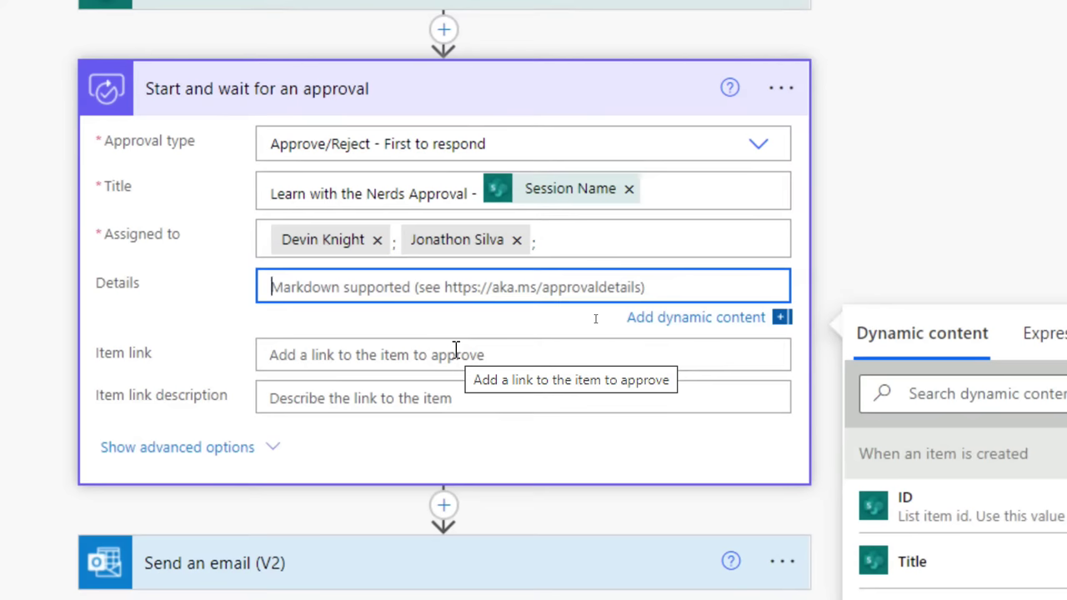
Write the Details message 'Please approve or reject the following mentor request:' with a 'Session Name:' label below.
{"action": "type", "text": "Please a"}
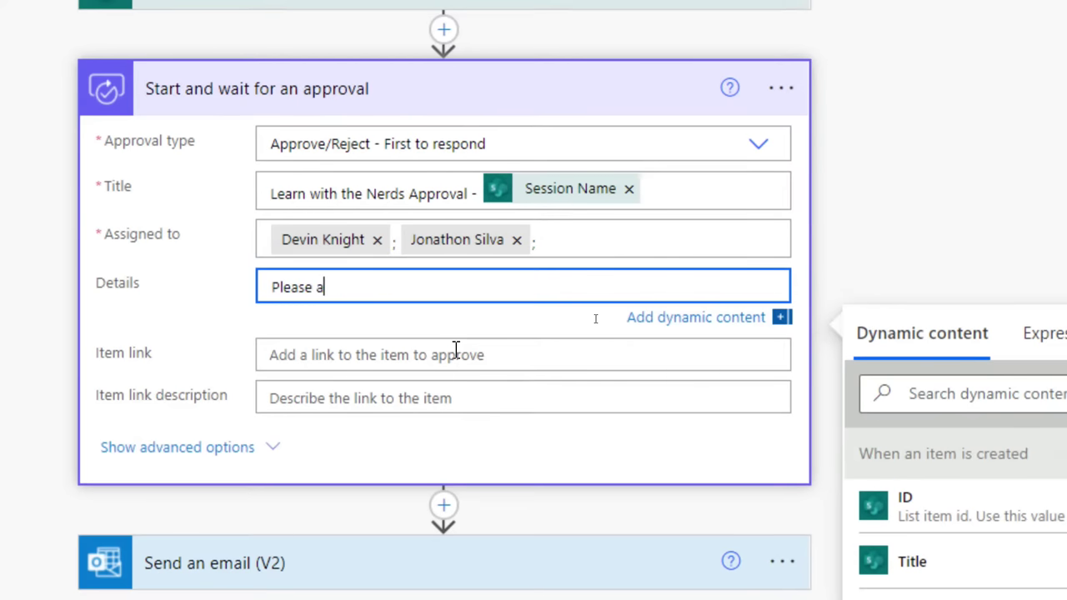
{"action": "type", "text": "pprove or reject the"}
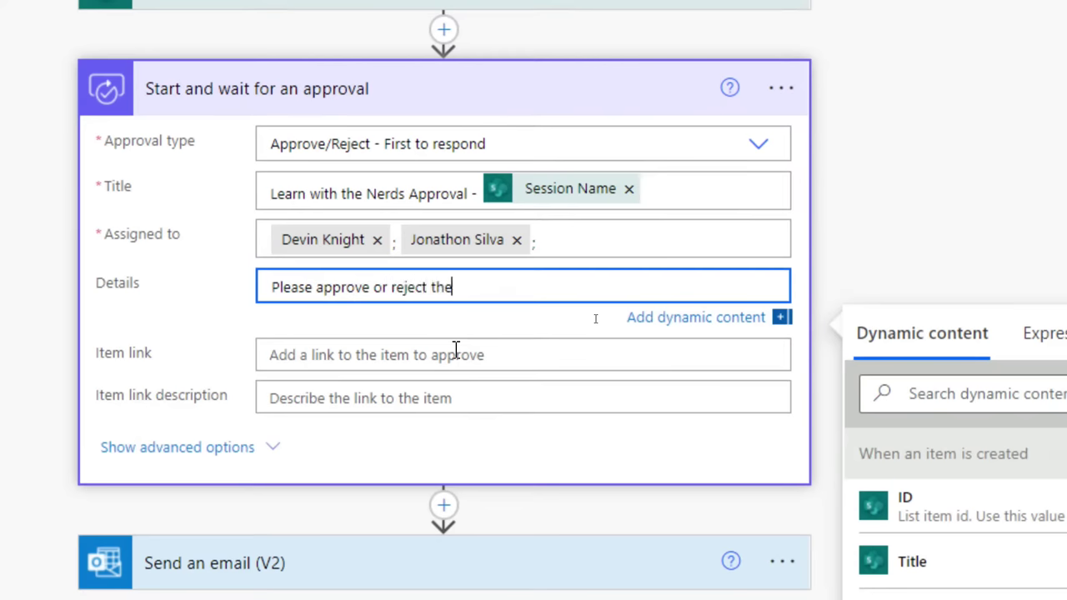
{"action": "type", "text": " following "}
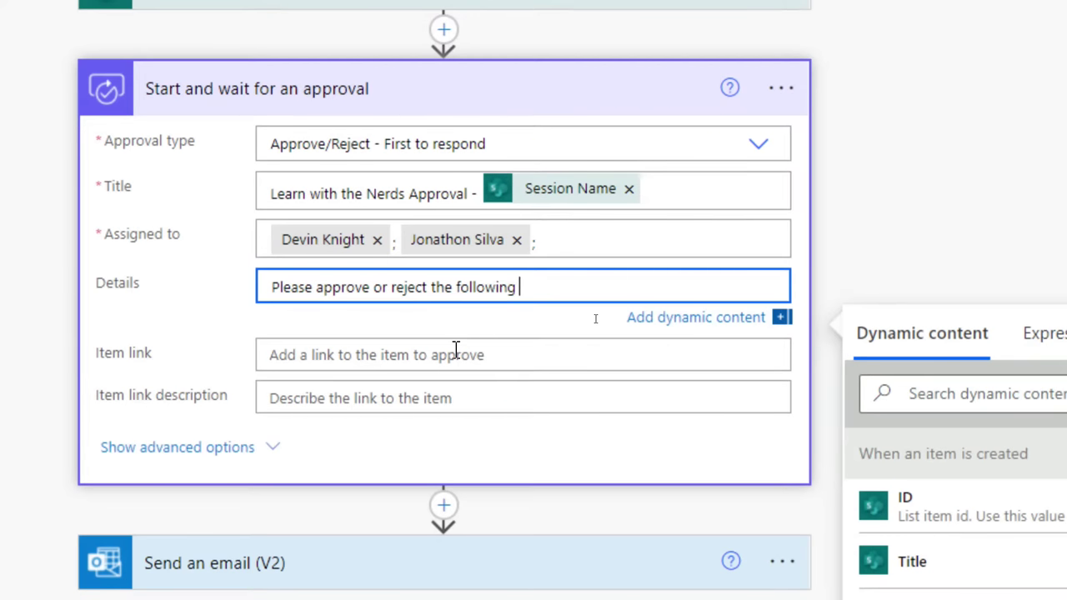
{"action": "type", "text": "mentor request"}
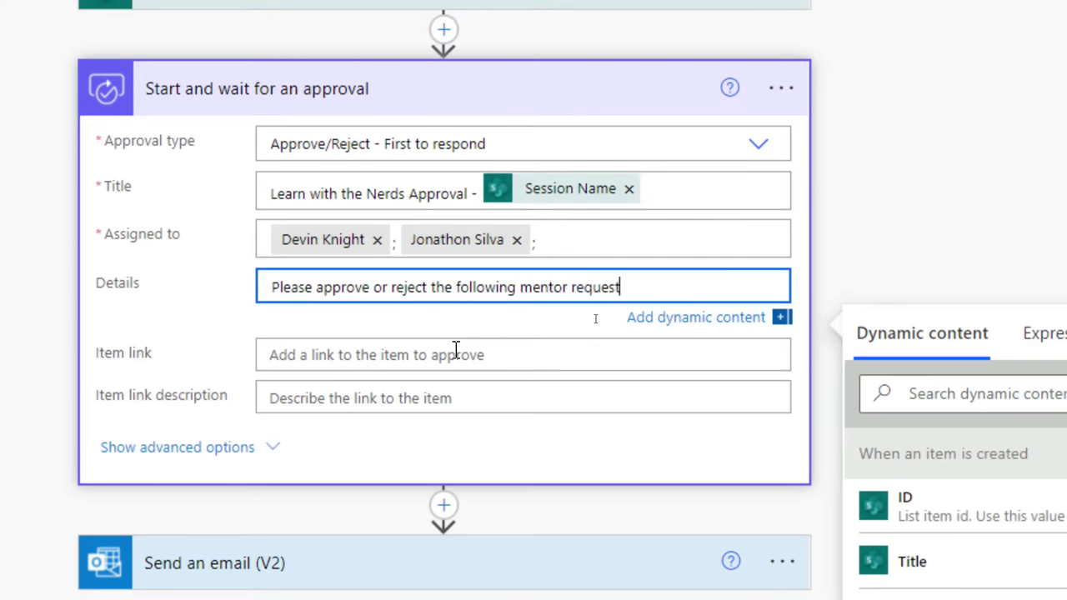
{"action": "type", "text": ":"}
{"action": "key", "text": "Return"}
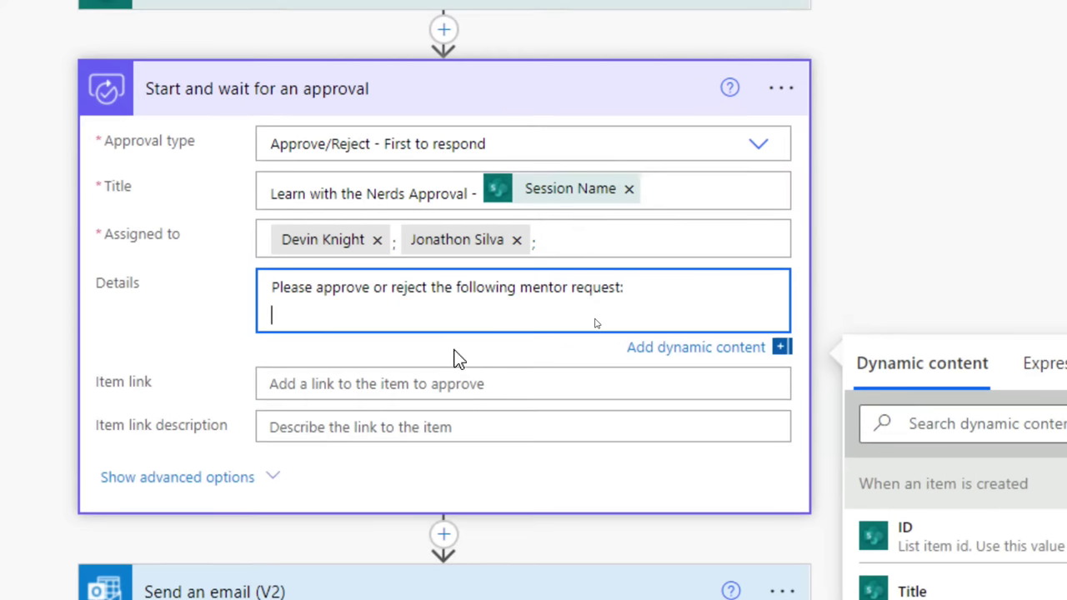
{"action": "type", "text": "Session NAm"}
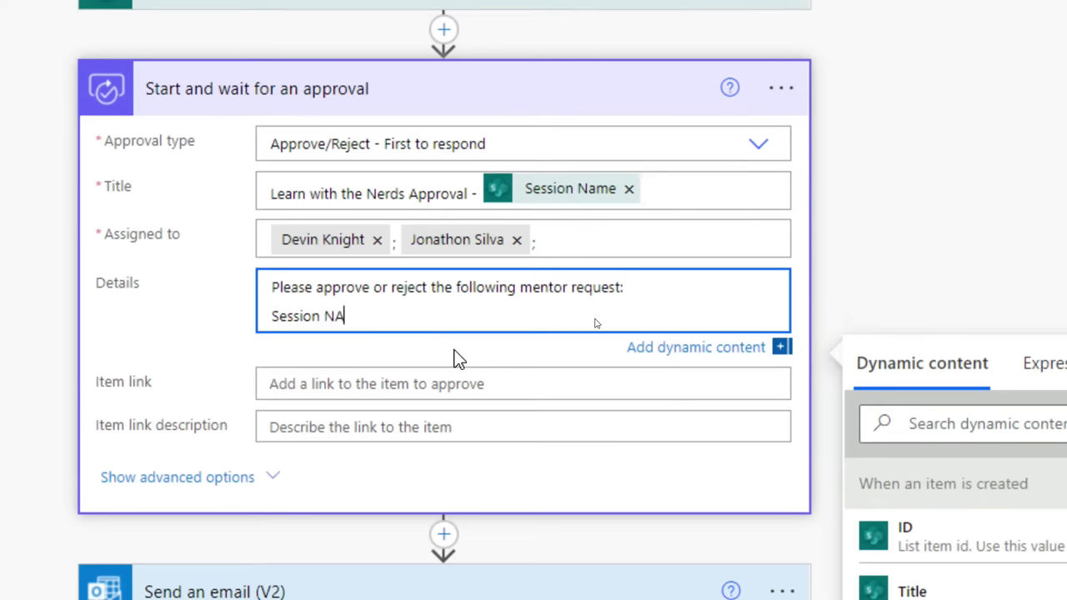
{"action": "key", "text": "BackSpace"}
{"action": "key", "text": "BackSpace"}
{"action": "type", "text": "name"}
{"action": "key", "text": "BackSpace"}
{"action": "key", "text": "BackSpace"}
{"action": "key", "text": "BackSpace"}
{"action": "key", "text": "BackSpace"}
{"action": "type", "text": "ame:"}
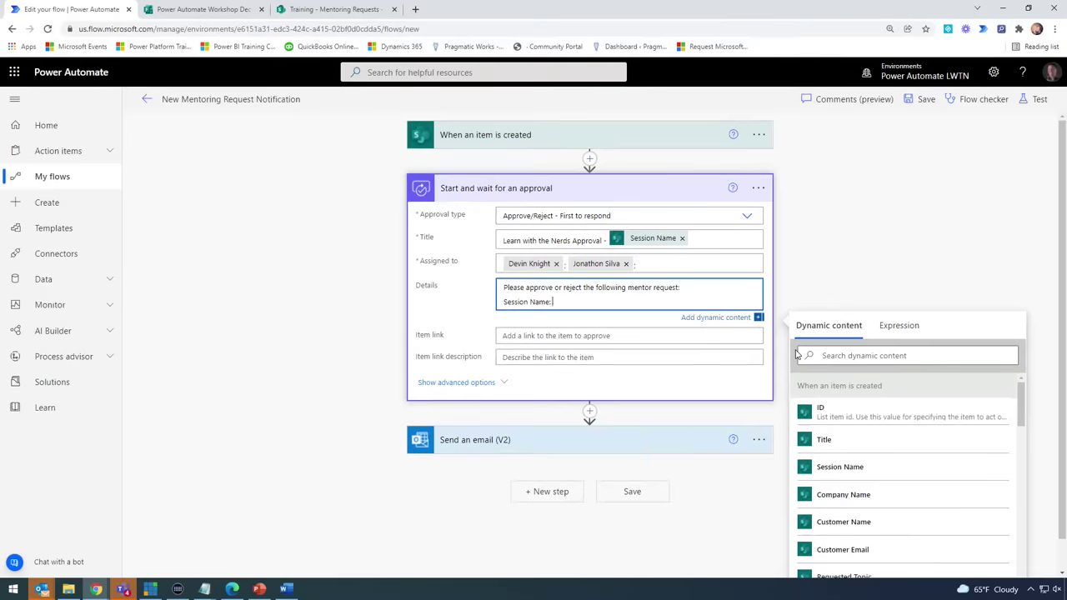
Insert the Session Name field after its label, then add a 'Description' line with the Description field.
{"action": "left_click", "coordinate": [849, 355]}
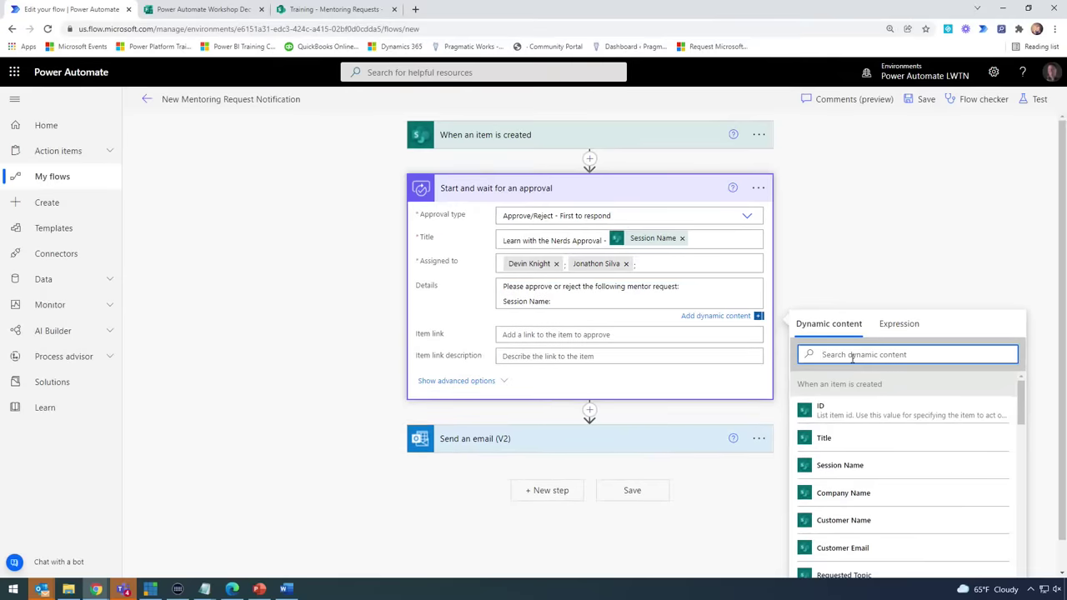
{"action": "type", "text": "session"}
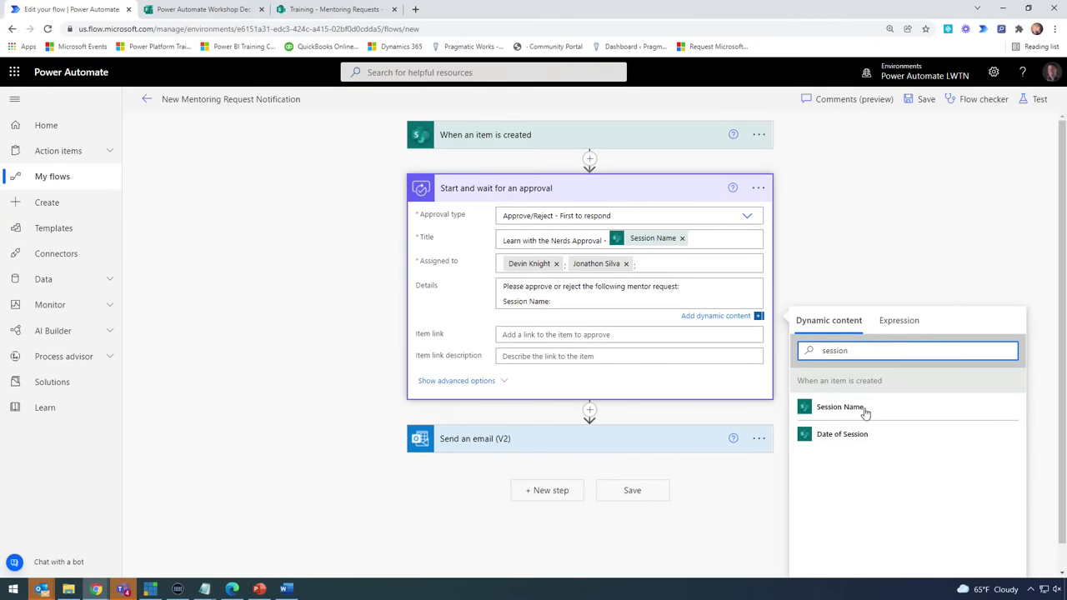
{"action": "left_click", "coordinate": [865, 407]}
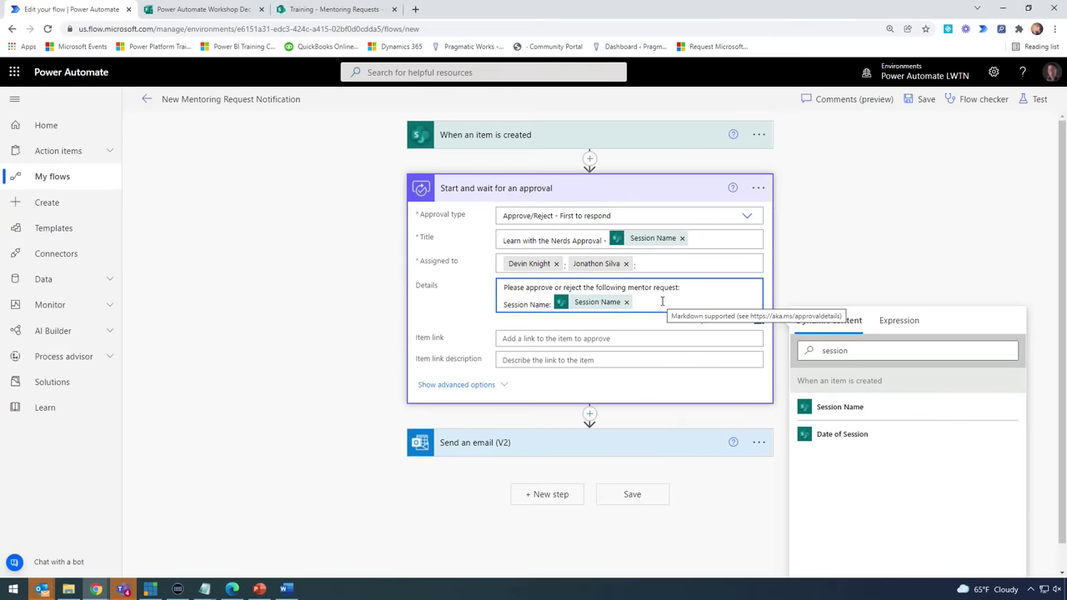
{"action": "key", "text": "Return"}
{"action": "type", "text": "Description:"}
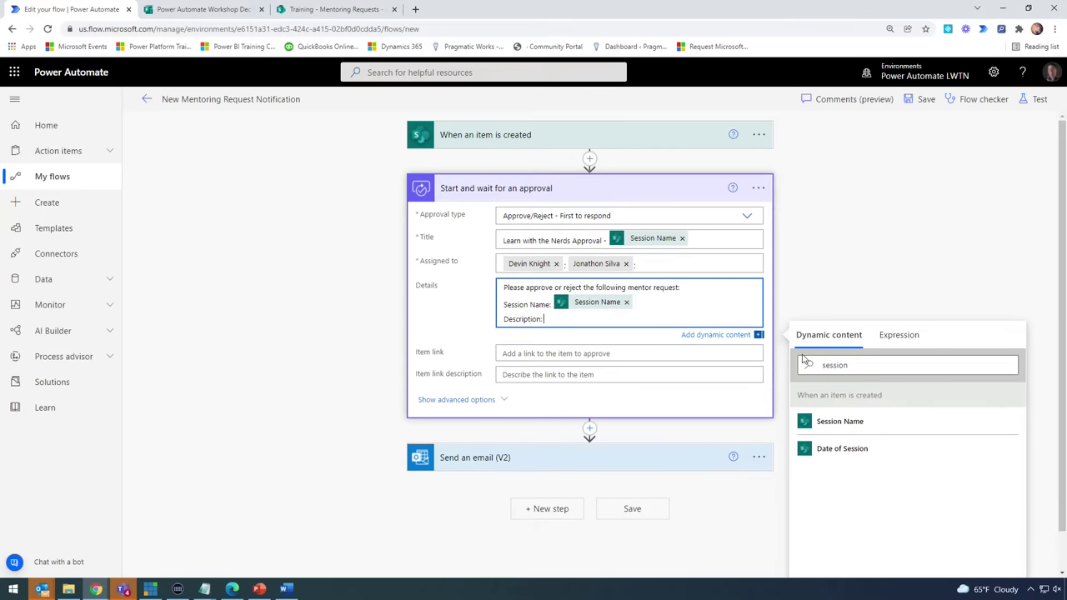
{"action": "double_click", "coordinate": [838, 365]}
{"action": "type", "text": "descri"}
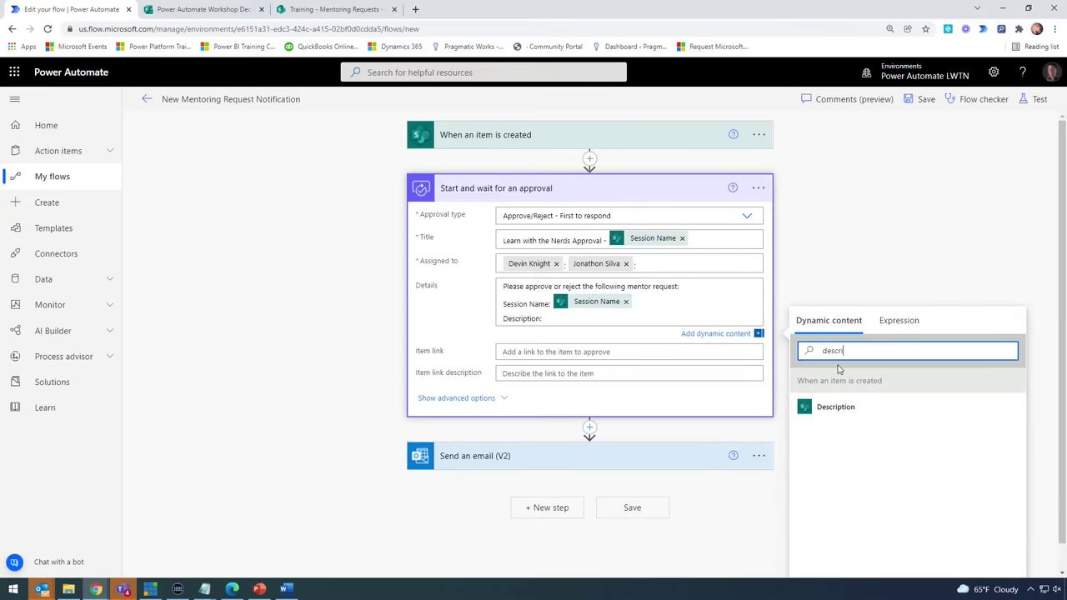
{"action": "left_click", "coordinate": [855, 408]}
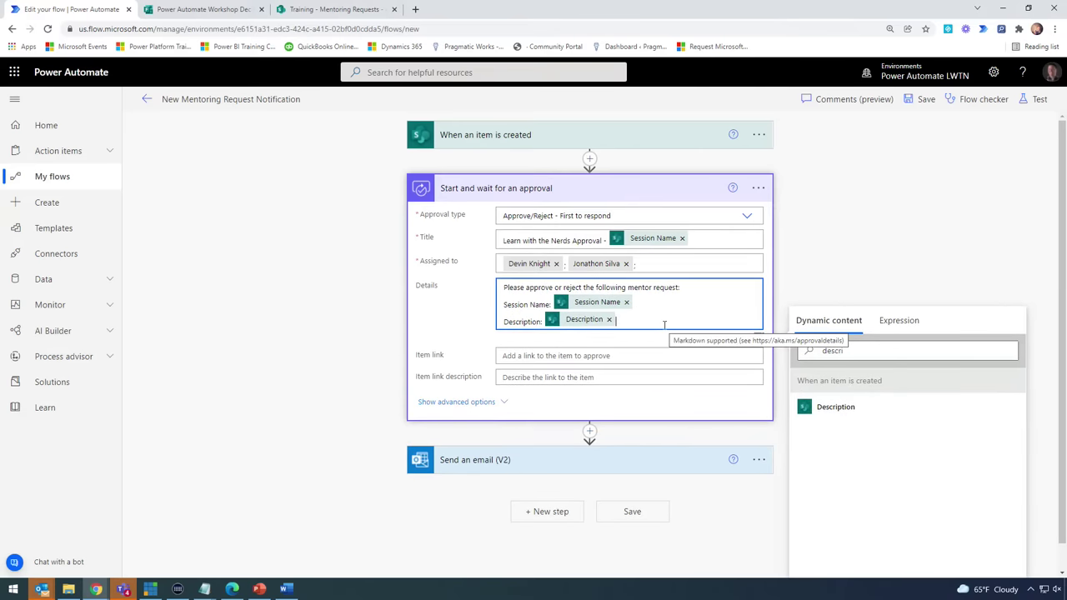
{"action": "key", "text": "Return"}
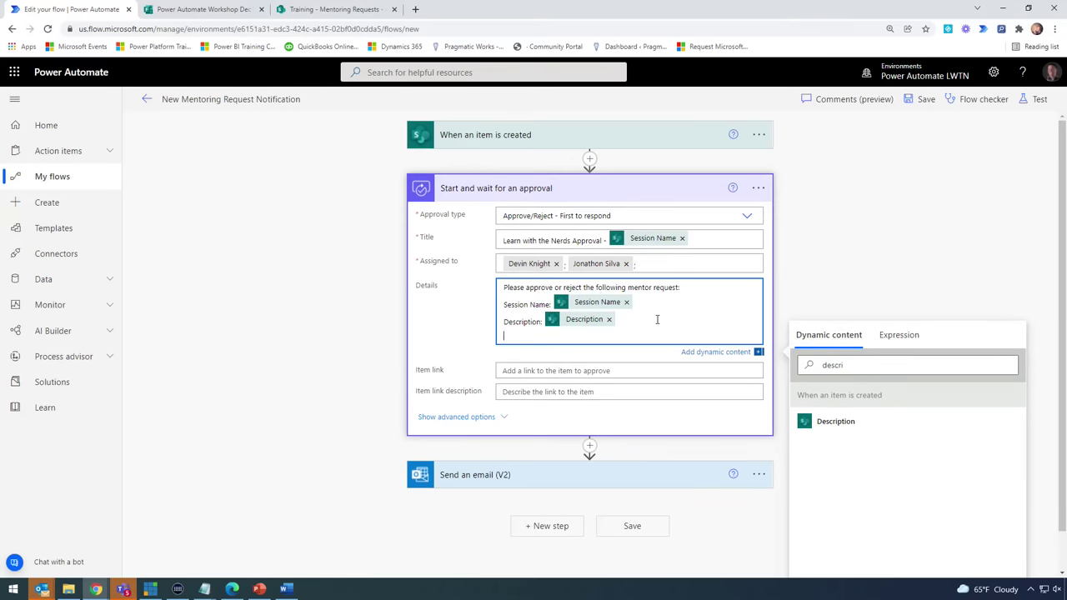
{"action": "left_click", "coordinate": [616, 371]}
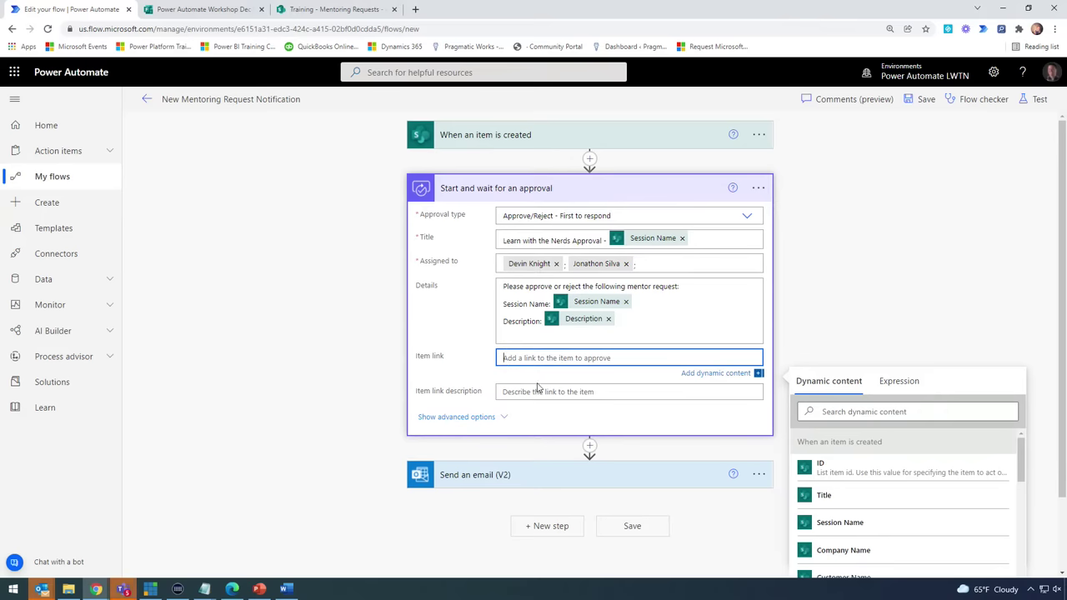
Set the approval's Item link to the dynamic Link to item field.
{"action": "left_click", "coordinate": [835, 411]}
{"action": "type", "text": "link"}
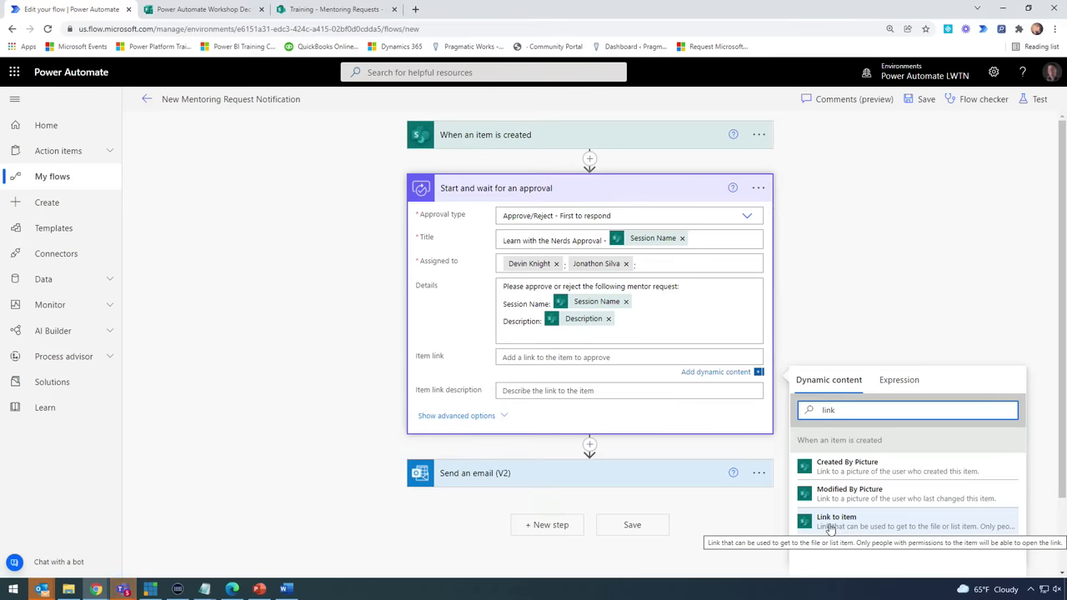
{"action": "left_click", "coordinate": [836, 525]}
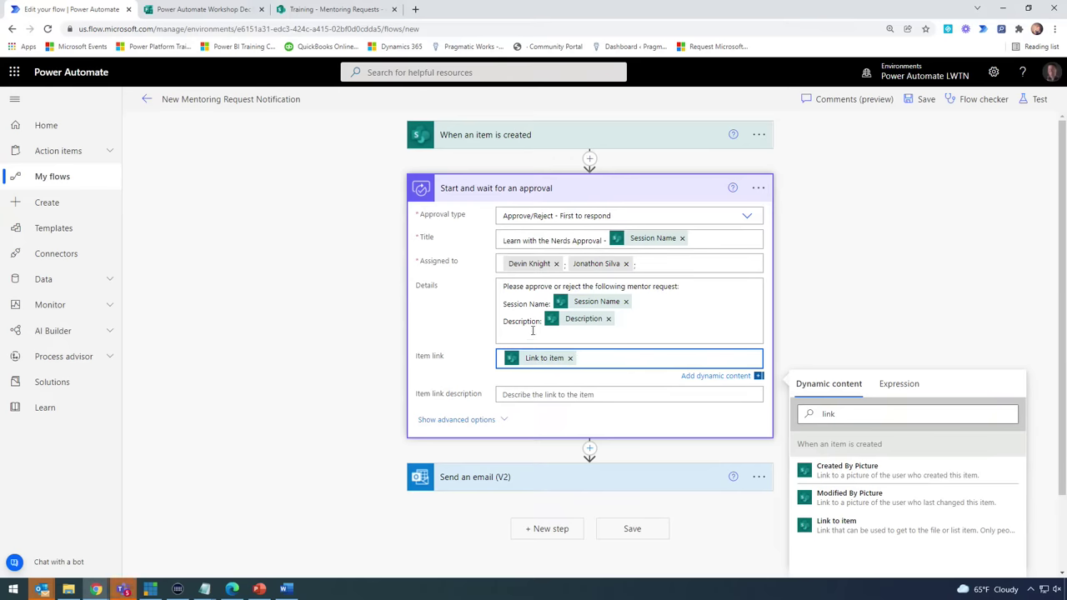
Add a 'Date:' line to the Details followed by the Date of Session field.
{"action": "left_click", "coordinate": [525, 333]}
{"action": "type", "text": "Dat"}
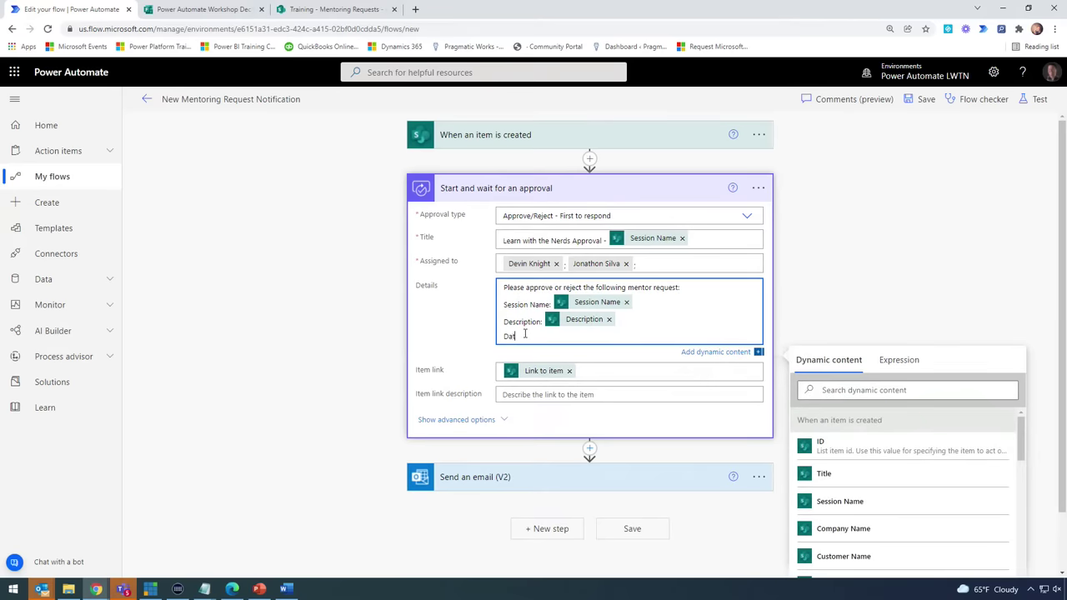
{"action": "type", "text": "e: "}
{"action": "type", "text": "d"}
{"action": "left_click", "coordinate": [841, 389]}
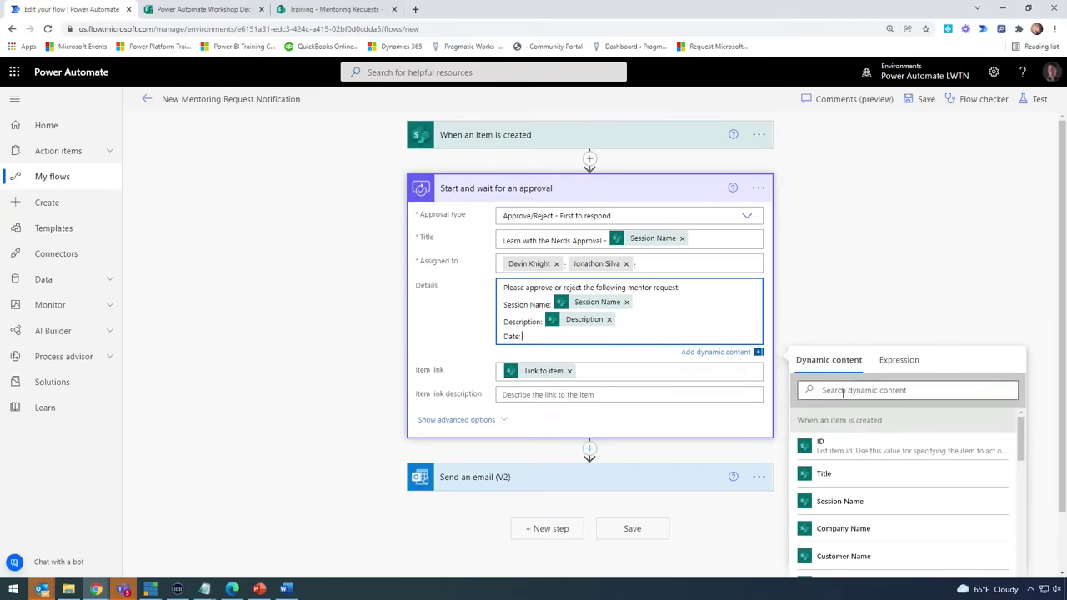
{"action": "left_click", "coordinate": [586, 334]}
{"action": "key", "text": "BackSpace"}
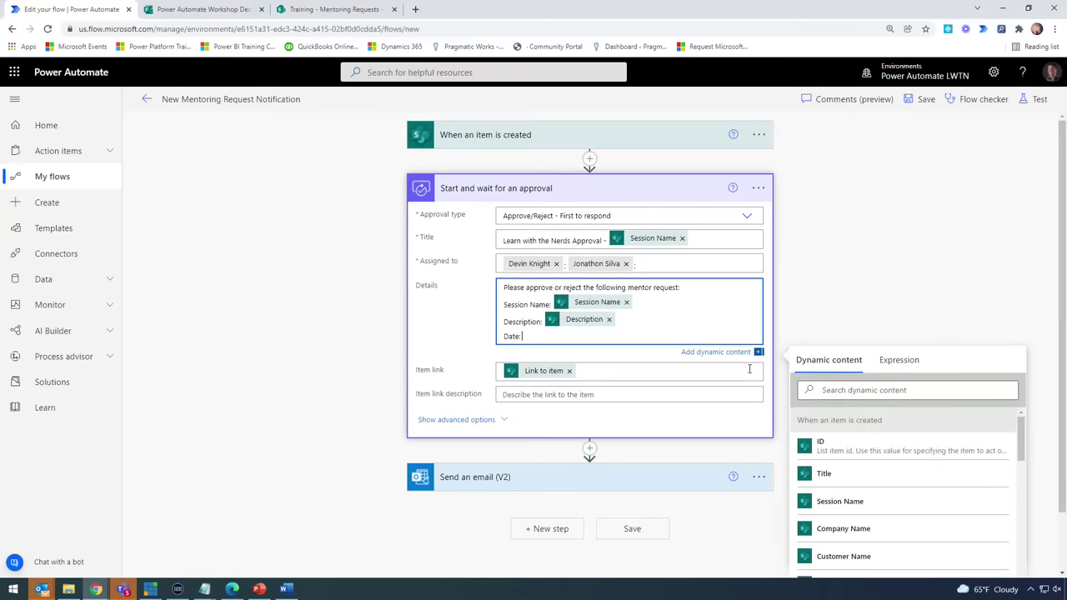
{"action": "left_click", "coordinate": [842, 389]}
{"action": "type", "text": "date"}
{"action": "left_click", "coordinate": [851, 445]}
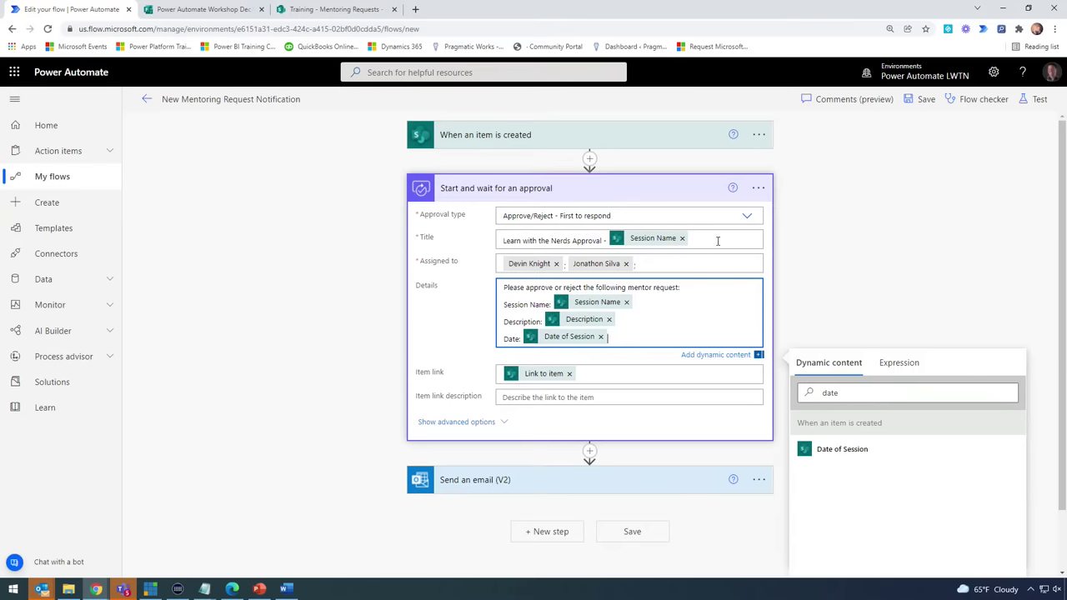
{"action": "left_click", "coordinate": [841, 229]}
{"action": "left_click", "coordinate": [839, 254]}
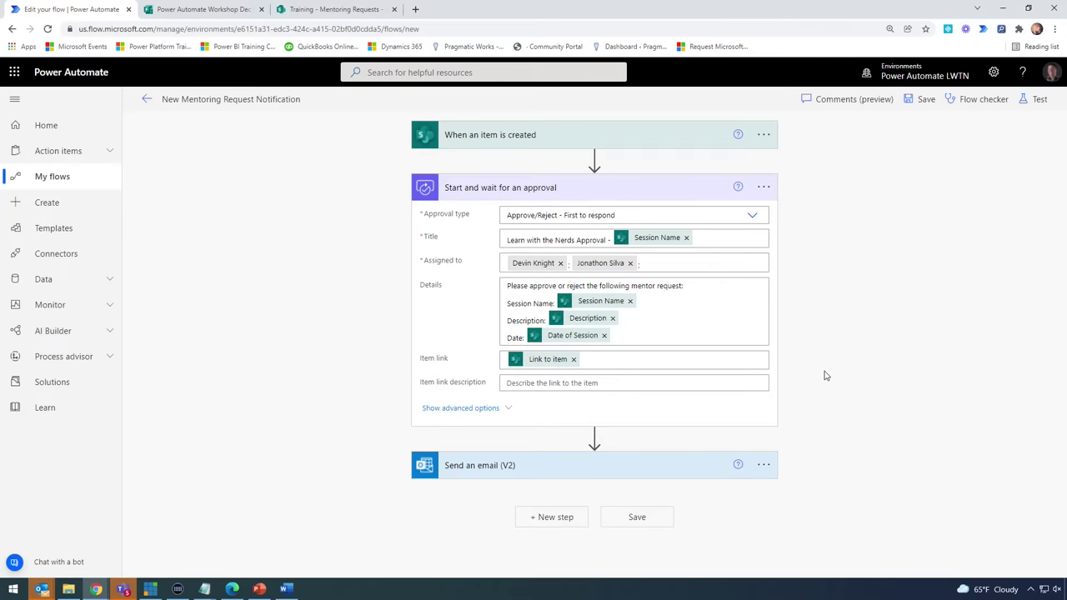
{"action": "mouse_move", "coordinate": [606, 436]}
{"action": "left_click_drag", "start_coordinate": [575, 440], "coordinate": [370, 440]}
{"action": "key", "text": "Escape"}
{"action": "key", "text": "alt+Tab"}
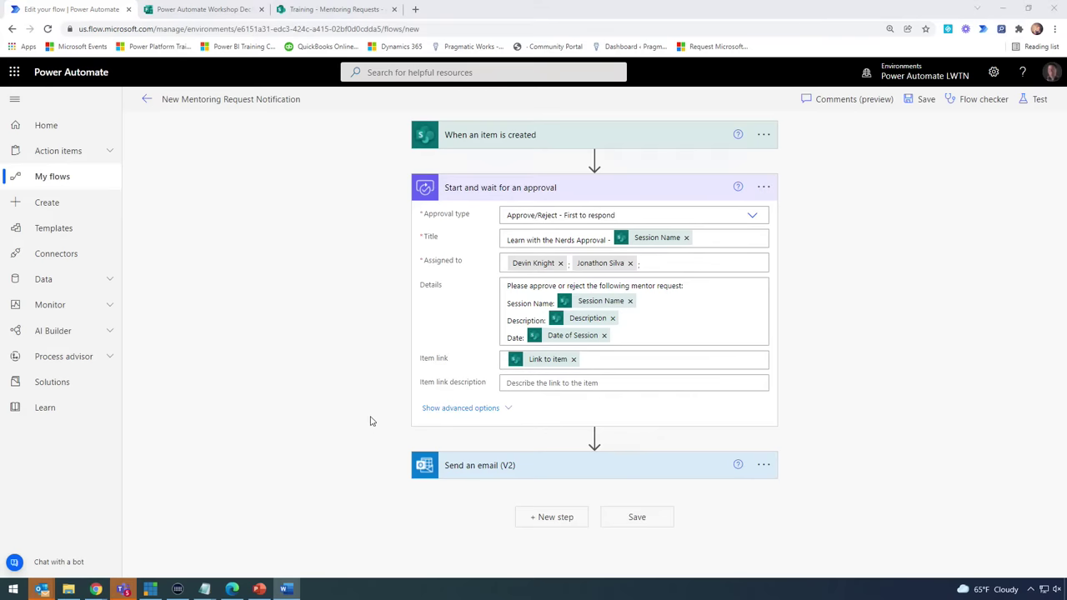
{"action": "mouse_move", "coordinate": [594, 436]}
{"action": "mouse_move", "coordinate": [615, 412]}
{"action": "left_mouse_down"}
{"action": "mouse_move", "coordinate": [554, 447]}
{"action": "mouse_move", "coordinate": [572, 400]}
{"action": "left_mouse_up"}
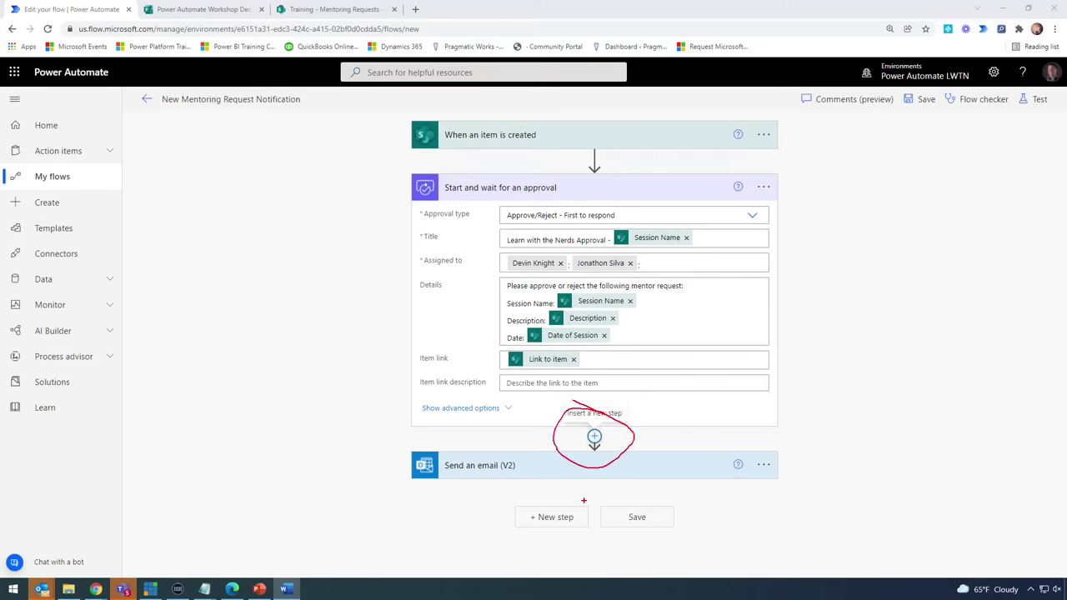
Insert a Condition control between the approval and the Send an email (V2) step.
{"action": "left_click", "coordinate": [594, 436]}
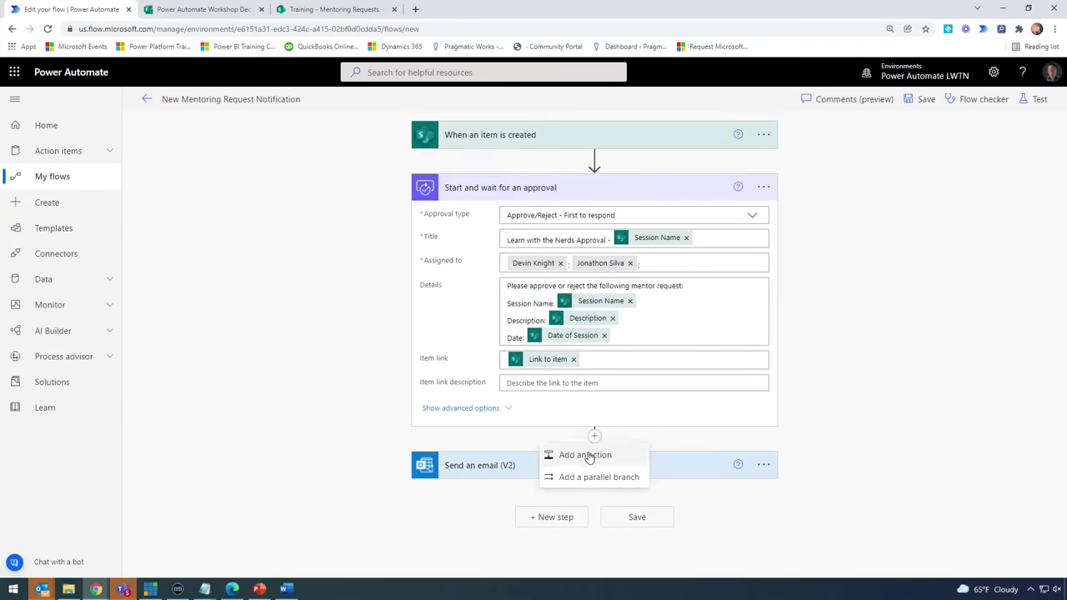
{"action": "left_click", "coordinate": [588, 453]}
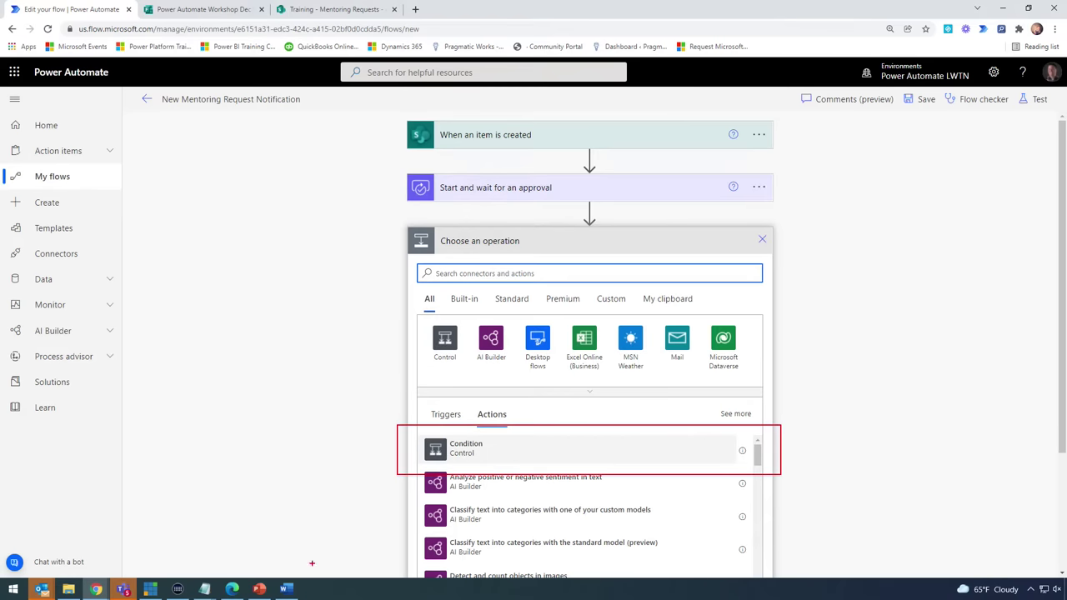
{"action": "left_click", "coordinate": [464, 450]}
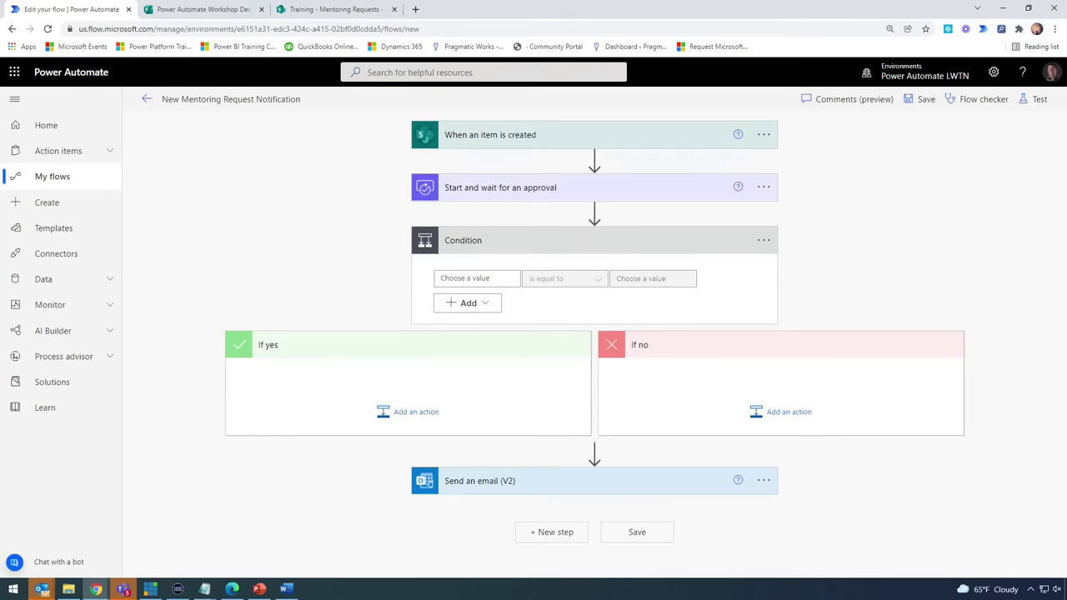
Make the condition compare the approval's Outcome as 'is equal to' the value 'Approve'.
{"action": "left_click", "coordinate": [467, 278]}
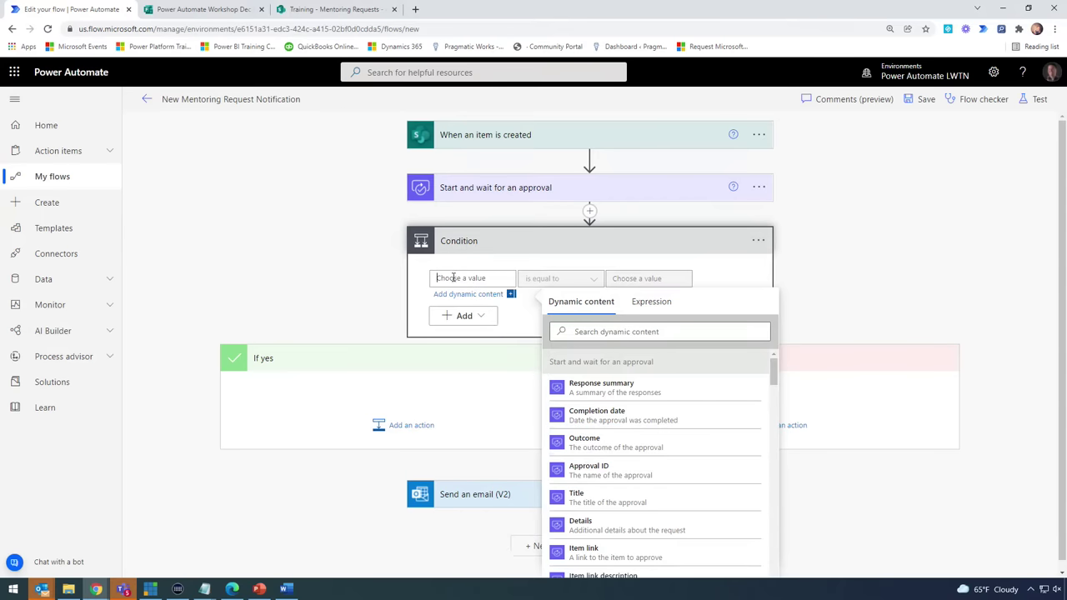
{"action": "left_click", "coordinate": [511, 295]}
{"action": "left_click", "coordinate": [511, 295]}
{"action": "left_click", "coordinate": [510, 295]}
{"action": "left_click", "coordinate": [510, 295]}
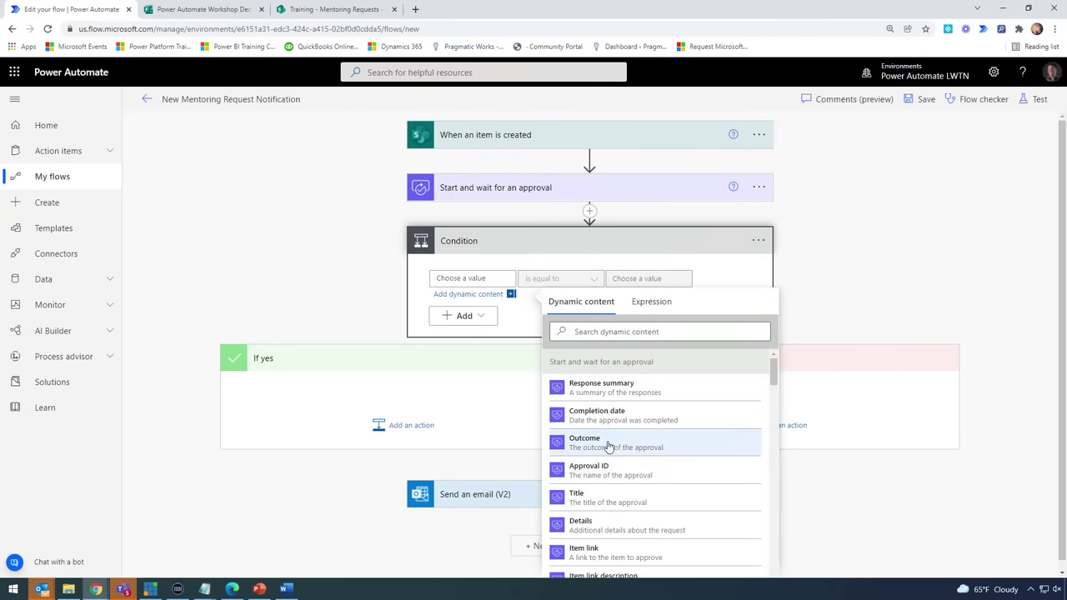
{"action": "left_click", "coordinate": [593, 450]}
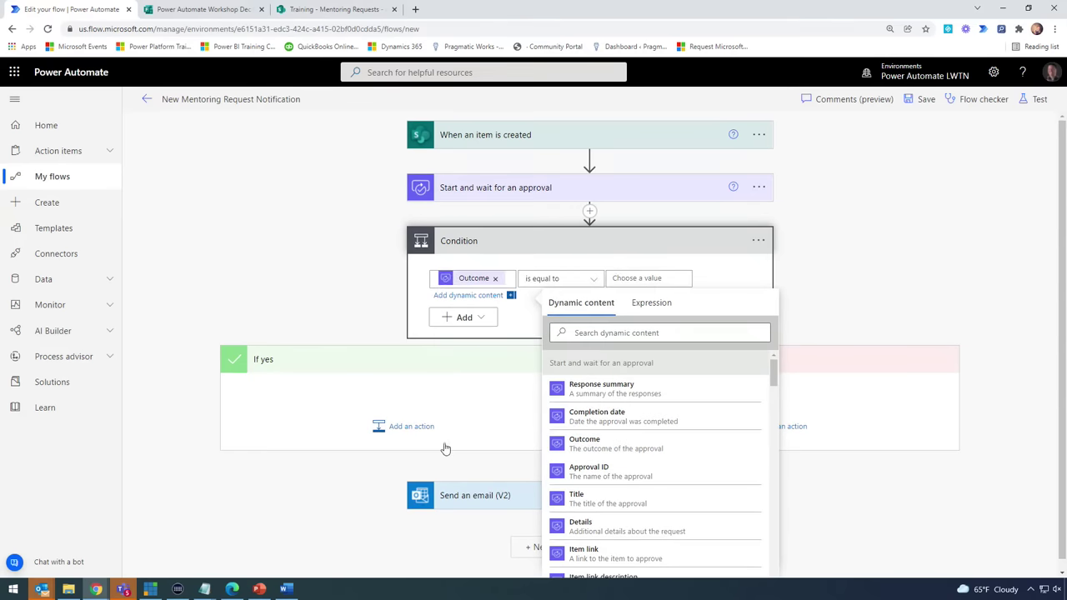
{"action": "left_click", "coordinate": [522, 268]}
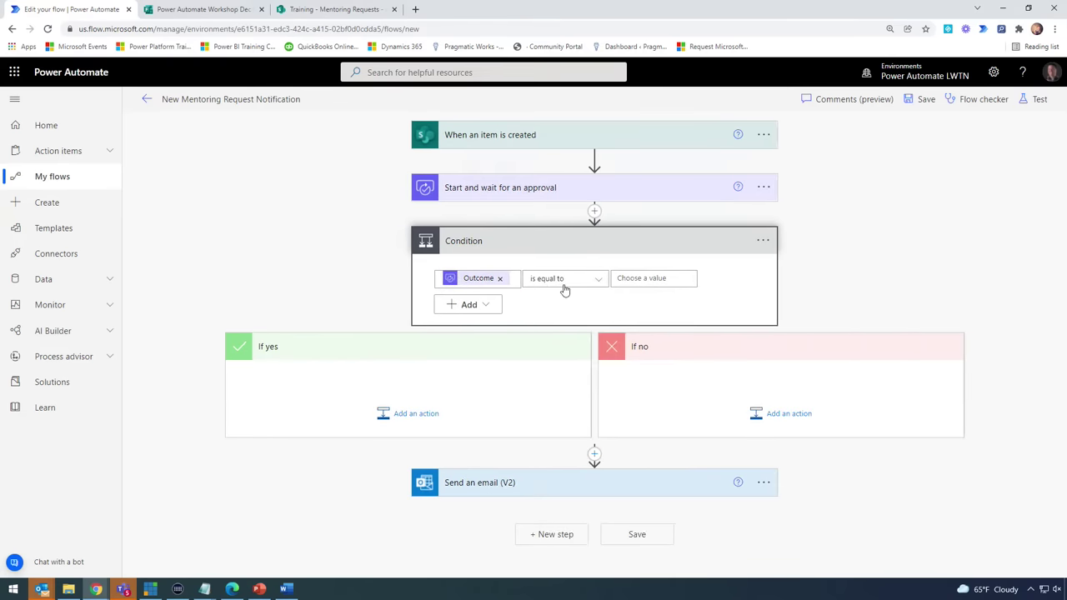
{"action": "left_click", "coordinate": [644, 281]}
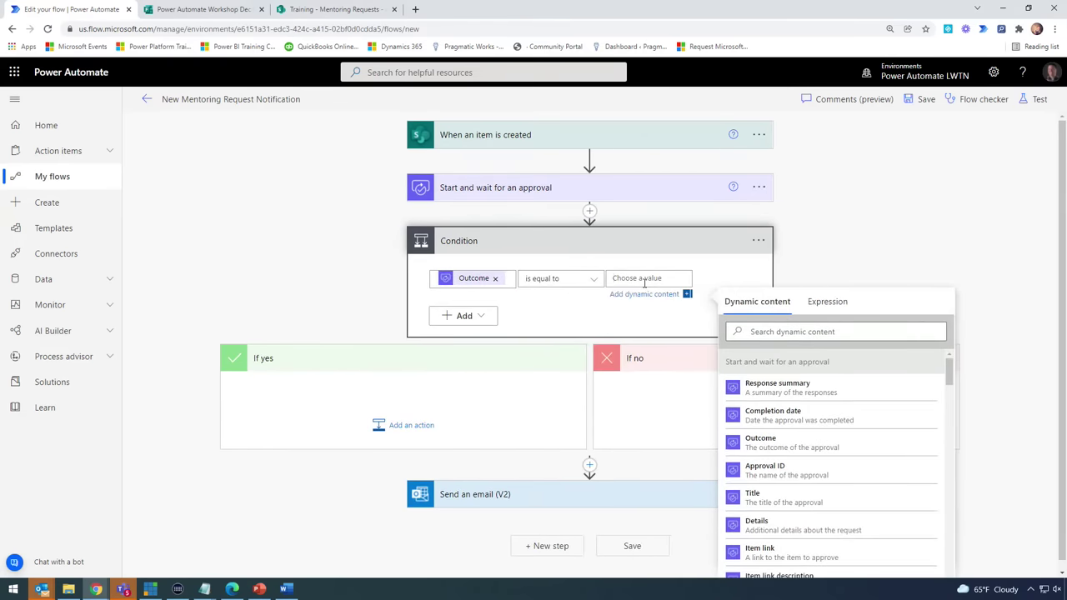
{"action": "type", "text": "Approve"}
{"action": "left_click", "coordinate": [327, 475]}
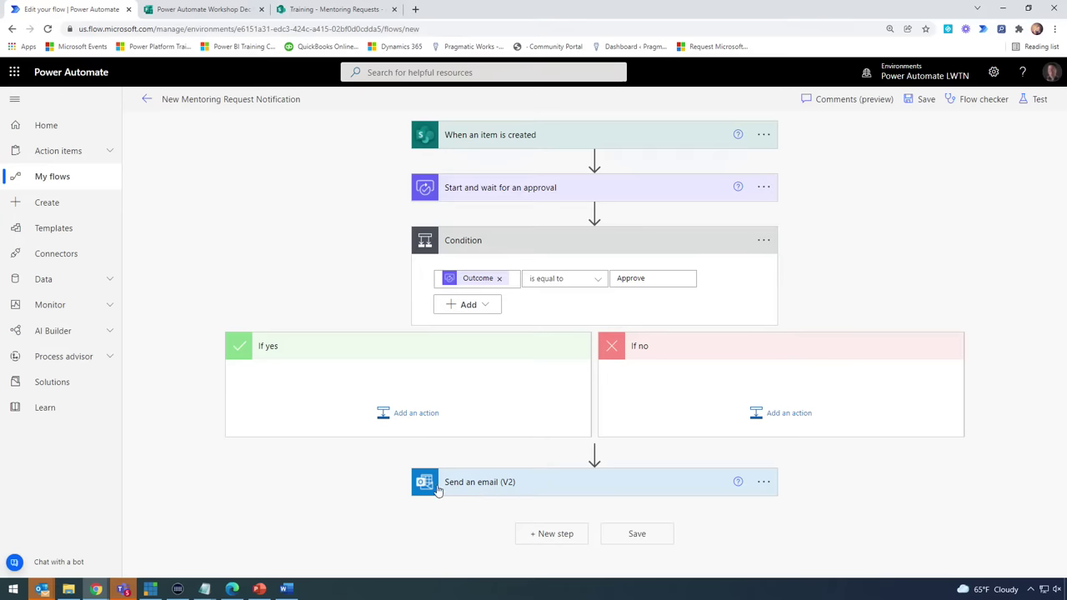
Move the Send an email (V2) step into the If yes branch and save the flow.
{"action": "left_click_drag", "start_coordinate": [436, 489], "coordinate": [501, 498]}
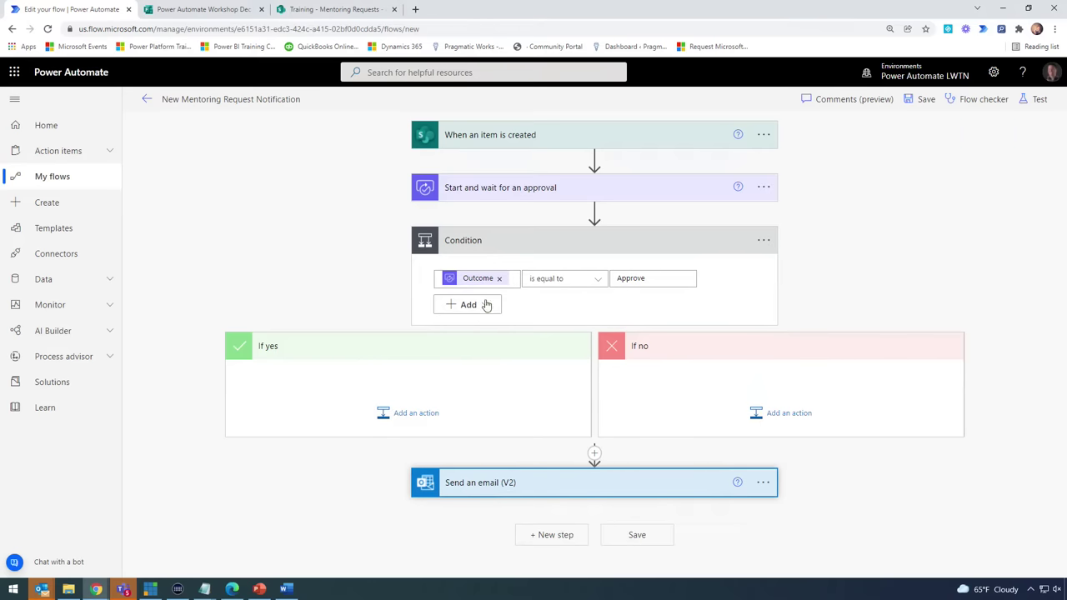
{"action": "left_click_drag", "start_coordinate": [434, 491], "coordinate": [250, 405]}
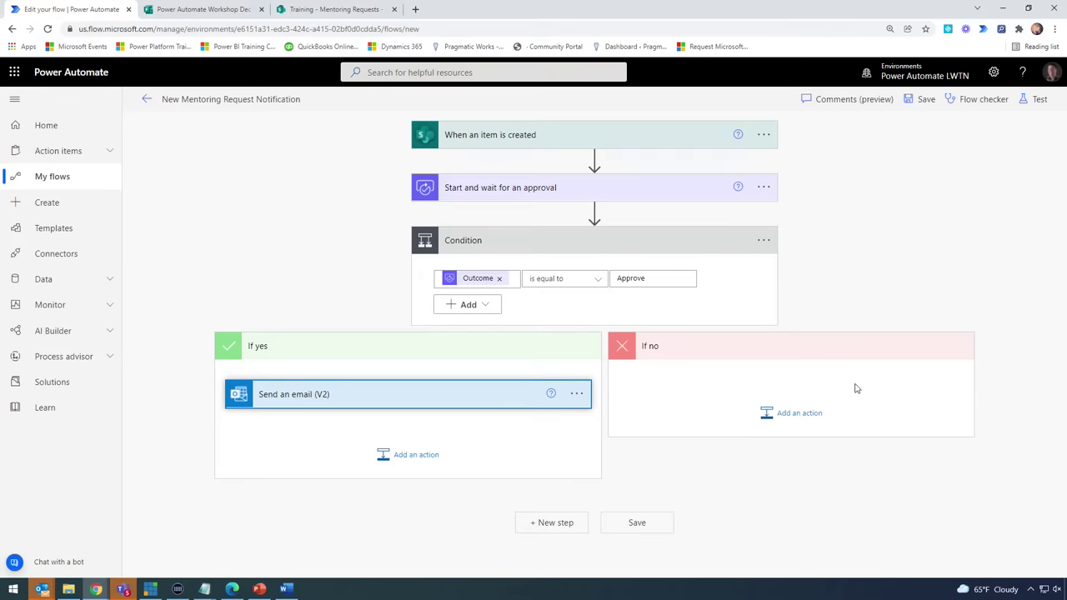
{"action": "left_click", "coordinate": [925, 100]}
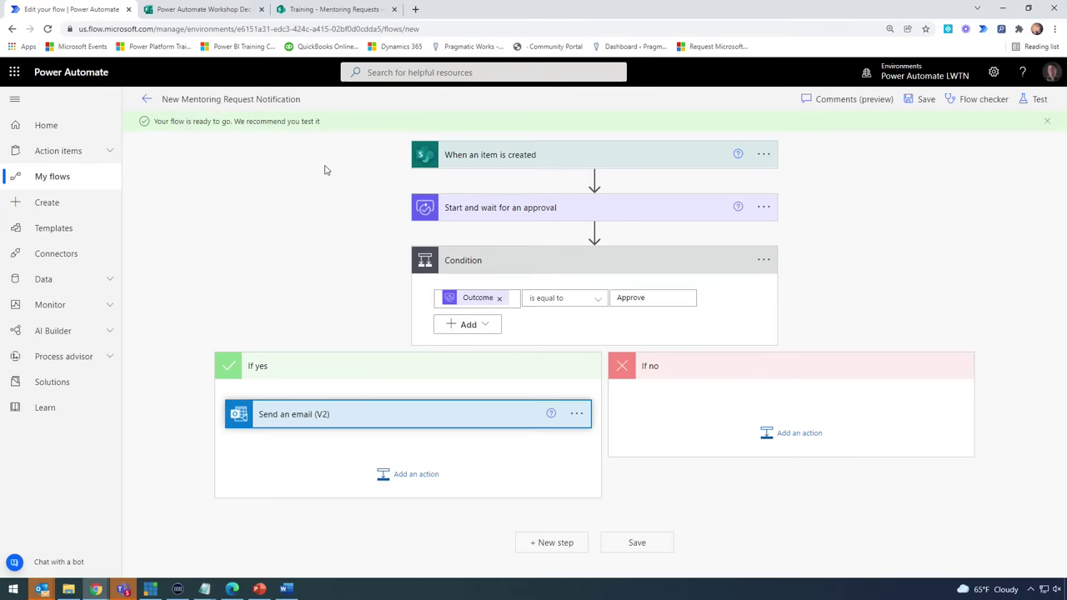
Run a manual test of the flow and switch to the Training - Mentoring Requests list.
{"action": "left_click", "coordinate": [1033, 100]}
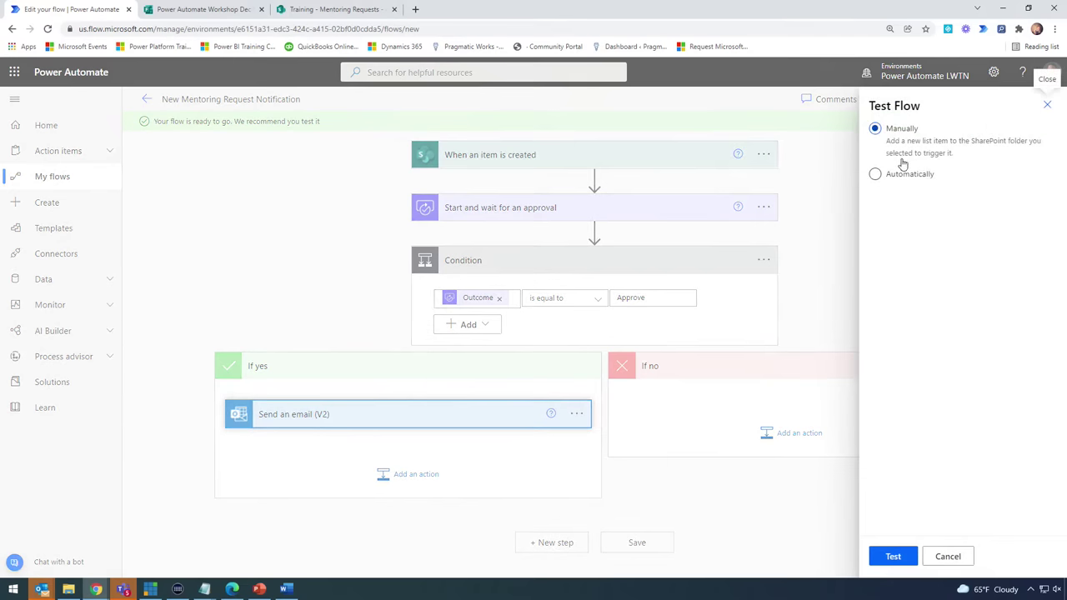
{"action": "left_click", "coordinate": [907, 563]}
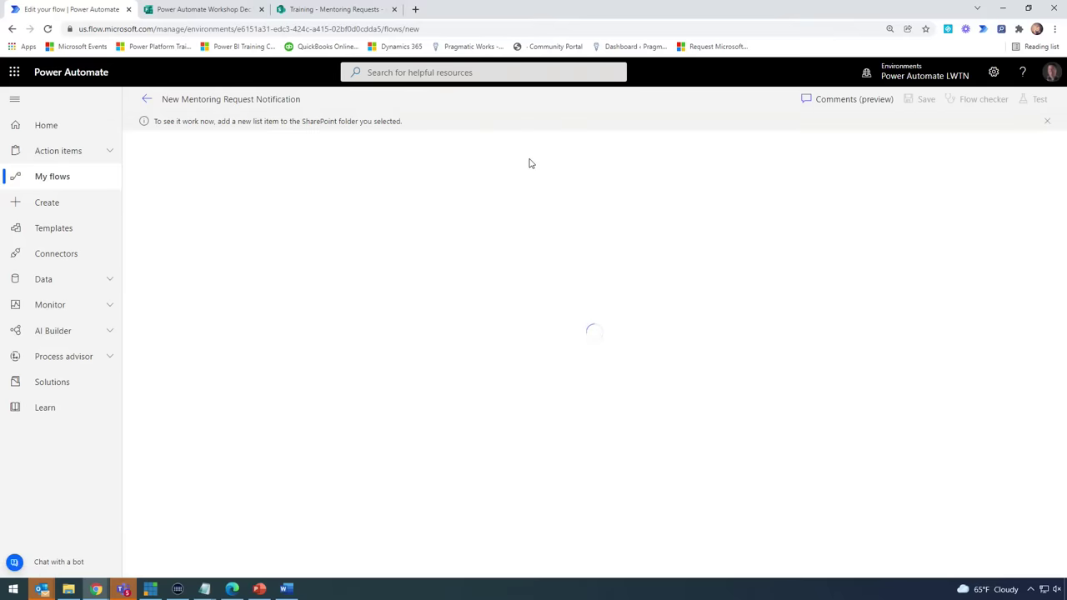
{"action": "left_click", "coordinate": [329, 9]}
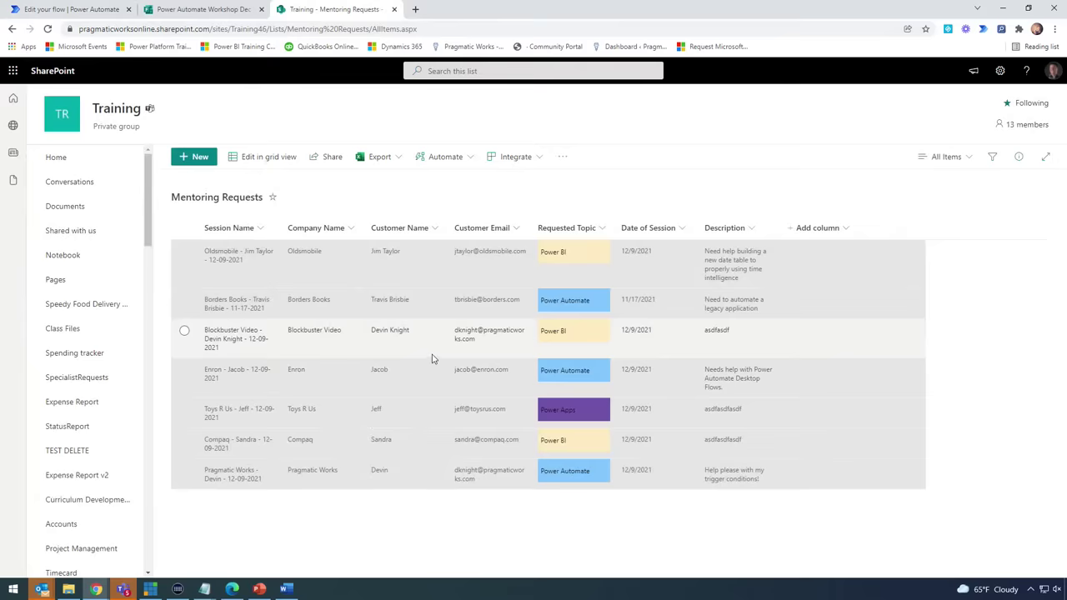
Open a new list item form, enter Company Name 'Sears' and the customer's name.
{"action": "left_click", "coordinate": [209, 256]}
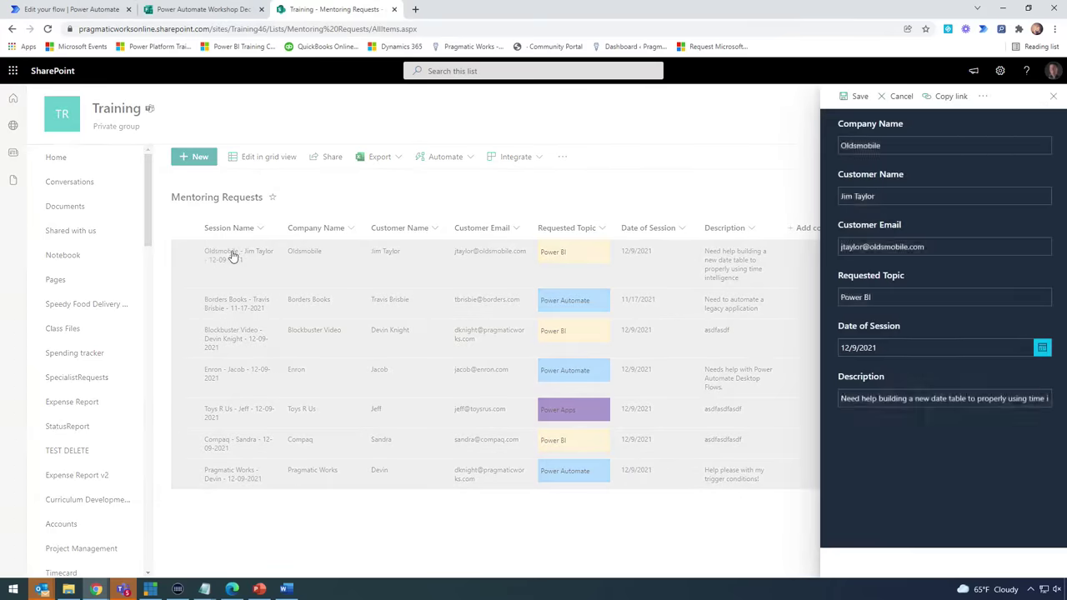
{"action": "left_click", "coordinate": [862, 147]}
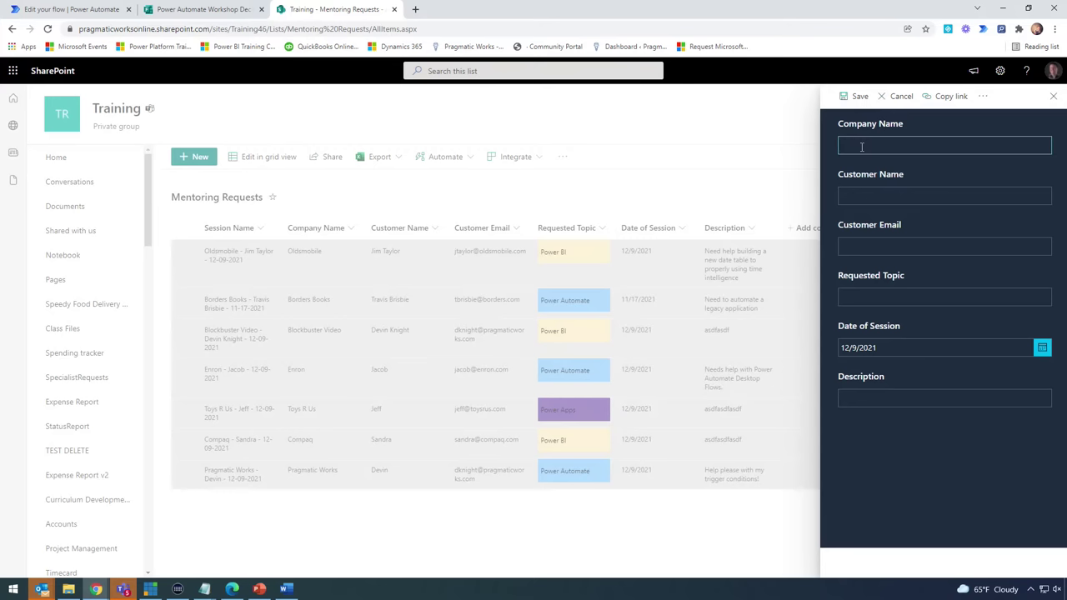
{"action": "type", "text": "Sears"}
{"action": "left_click", "coordinate": [856, 194]}
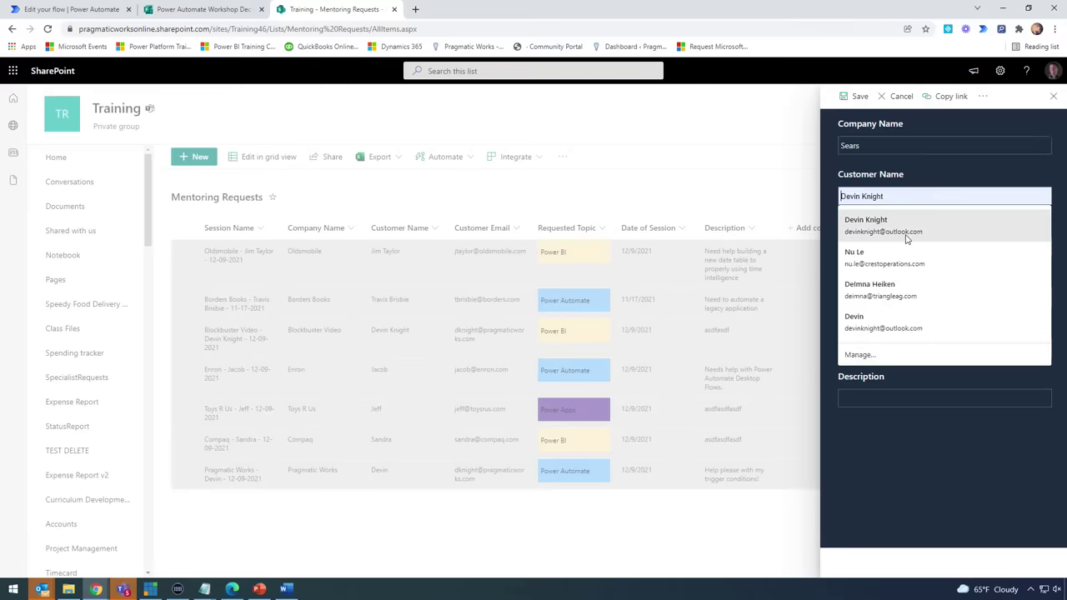
{"action": "left_click", "coordinate": [864, 193]}
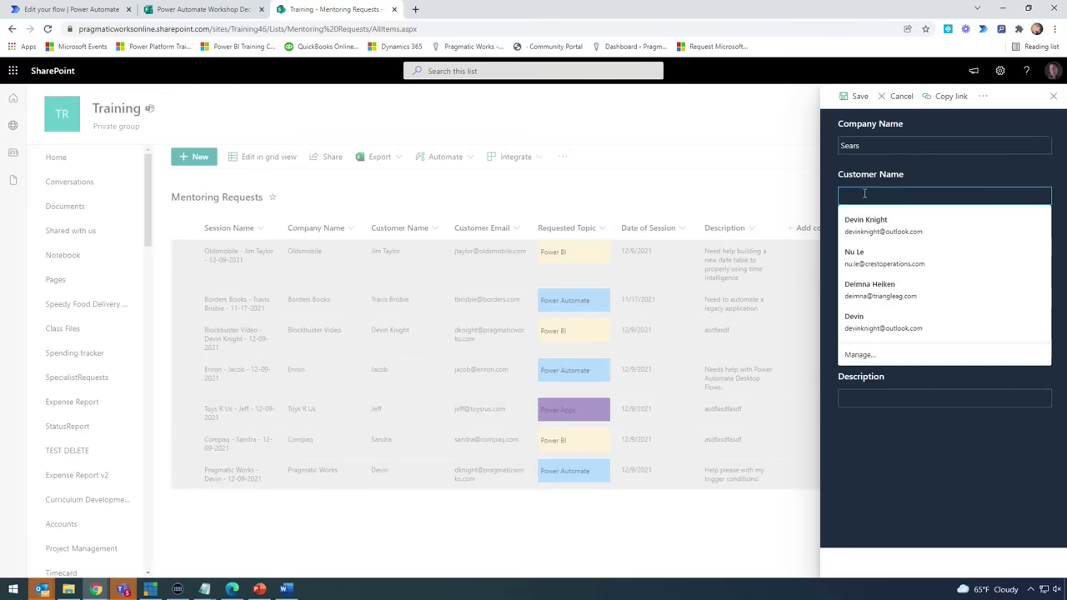
{"action": "type", "text": "Juith"}
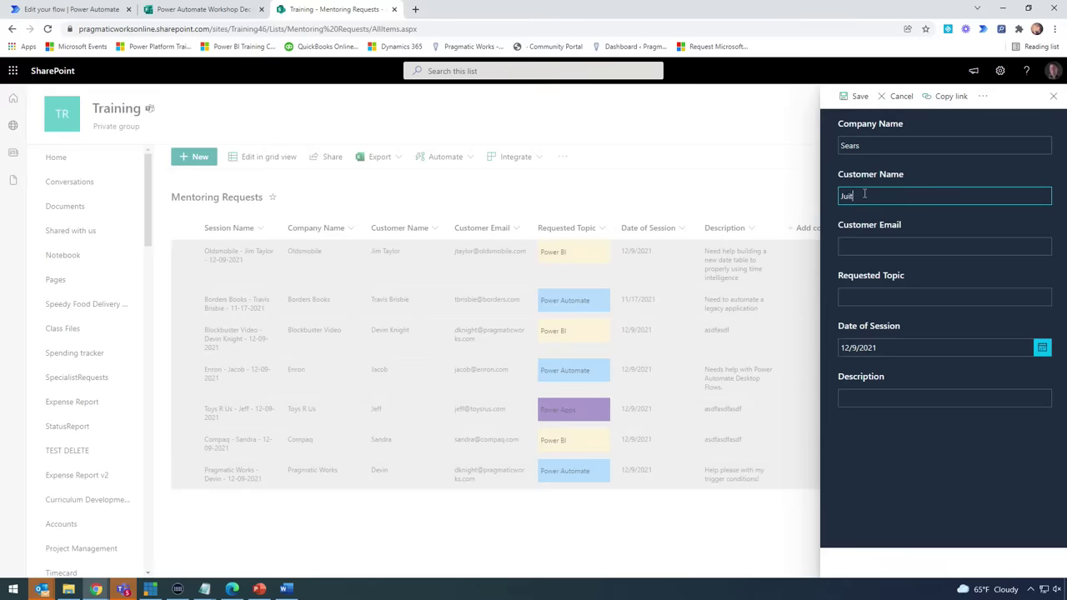
{"action": "key", "text": "Left"}
{"action": "key", "text": "Left"}
{"action": "key", "text": "Left"}
{"action": "type", "text": "d"}
Fill in the customer's e-mail, Requested Topic 'Power Automate', and begin the Description with 'I am'.
{"action": "left_click", "coordinate": [867, 243]}
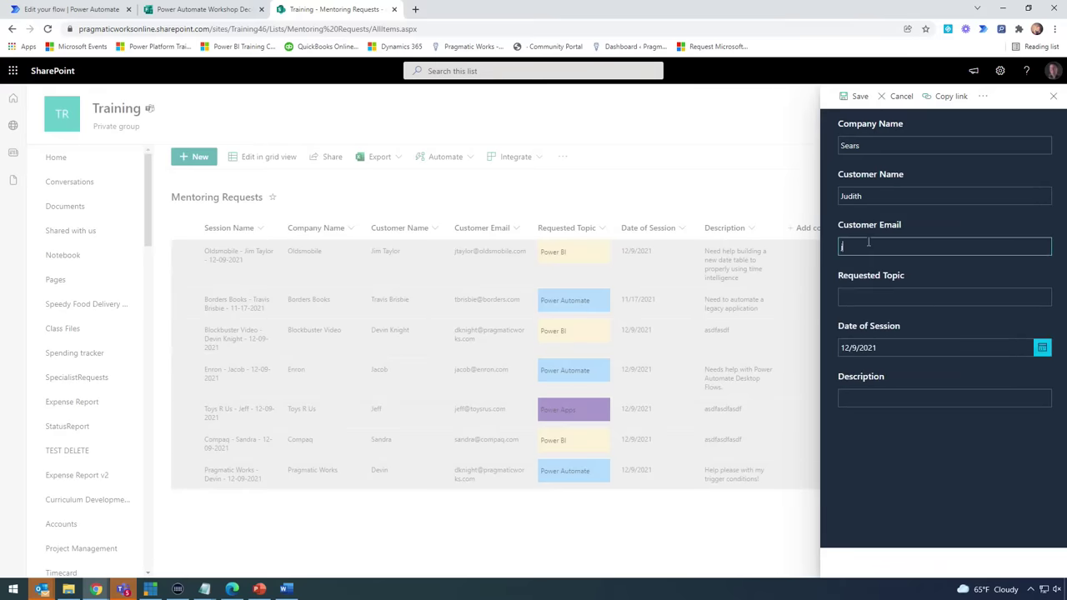
{"action": "key", "text": "Tab"}
{"action": "key", "text": "Tab"}
{"action": "type", "text": "Power Aut"}
{"action": "key", "text": "BackSpace"}
{"action": "key", "text": "BackSpace"}
{"action": "type", "text": "utomate"}
{"action": "left_click", "coordinate": [904, 396]}
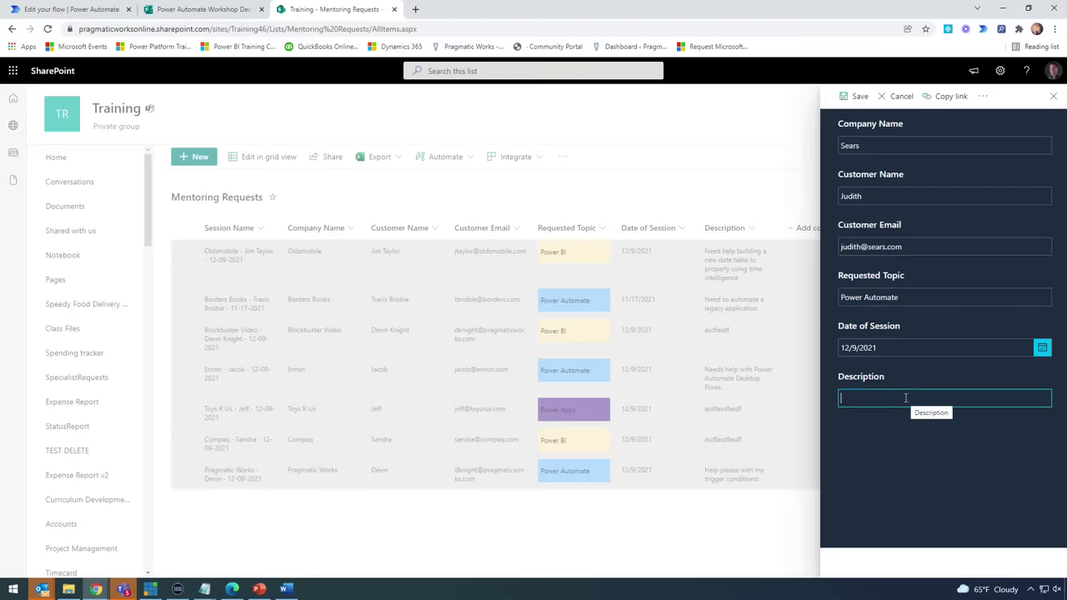
{"action": "type", "text": "I am"}
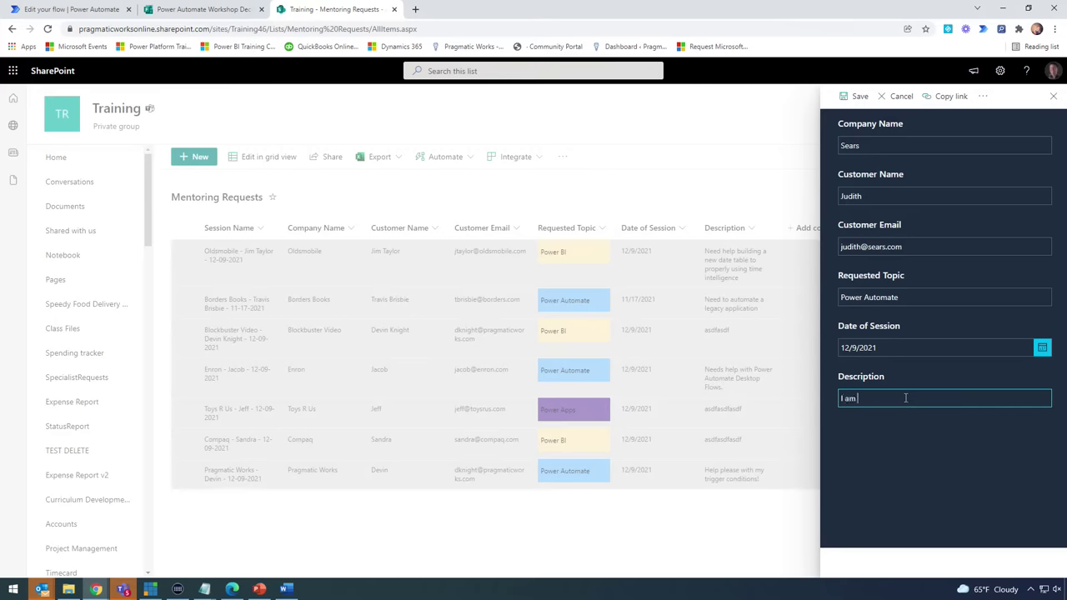
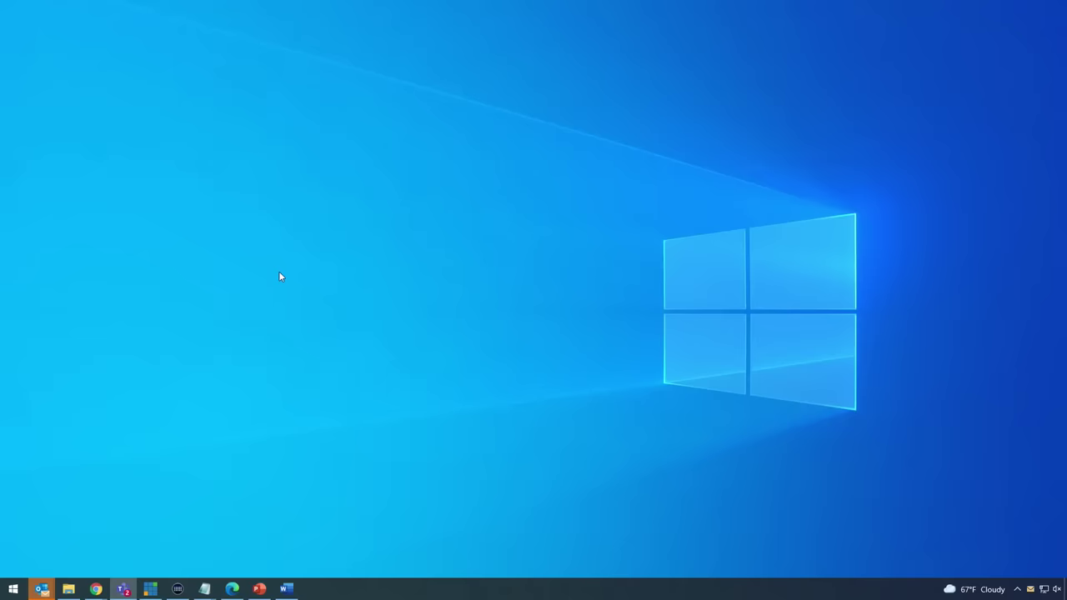
Search the Start menu for 'power au' and launch Power Automate.
{"action": "left_click", "coordinate": [17, 585]}
{"action": "type", "text": "power"}
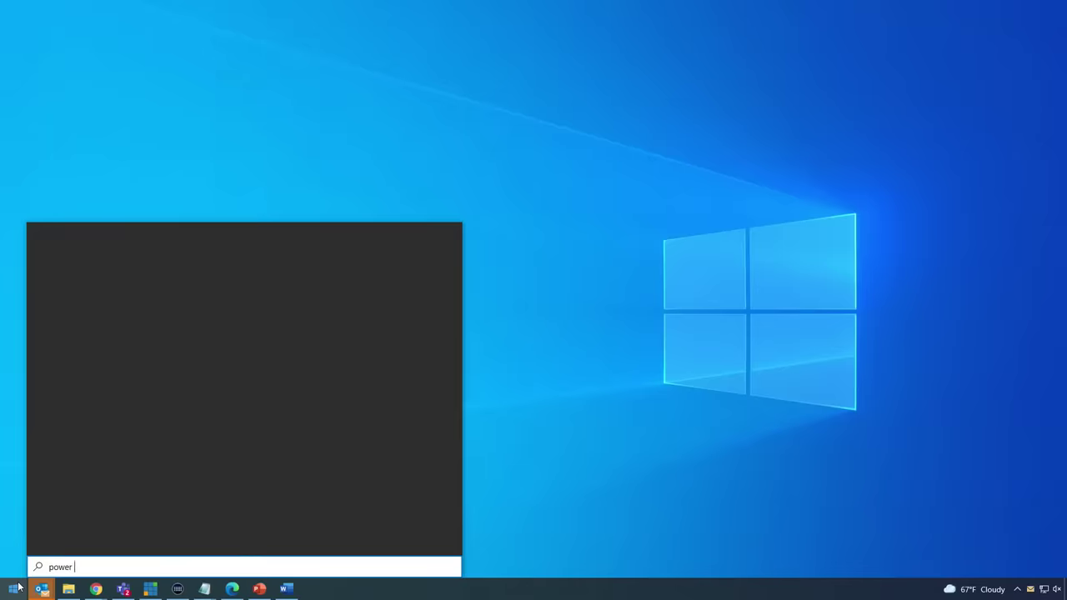
{"action": "type", "text": " au"}
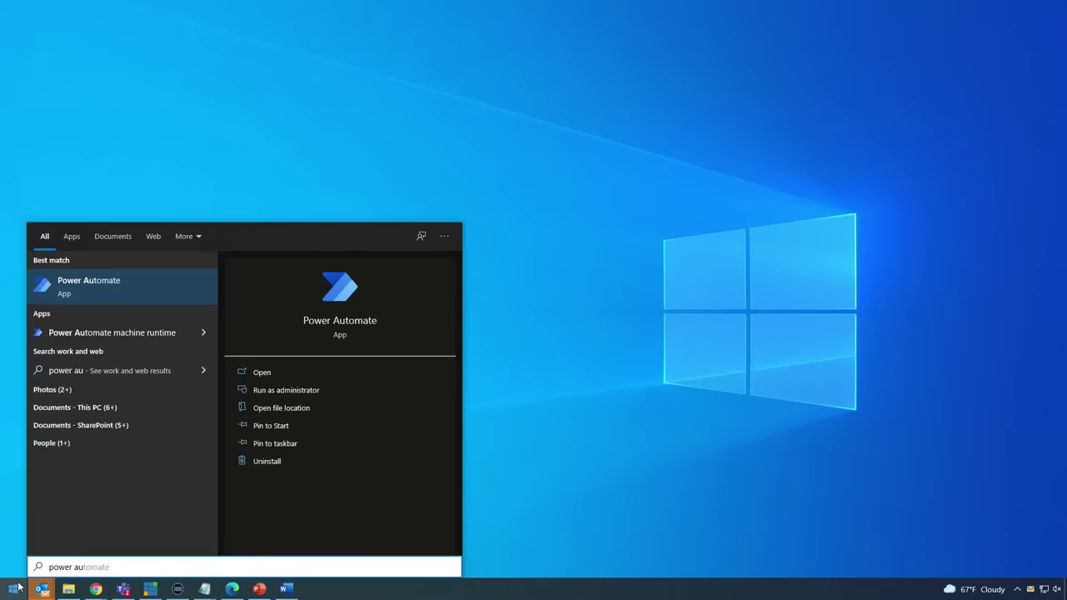
{"action": "key", "text": "Return"}
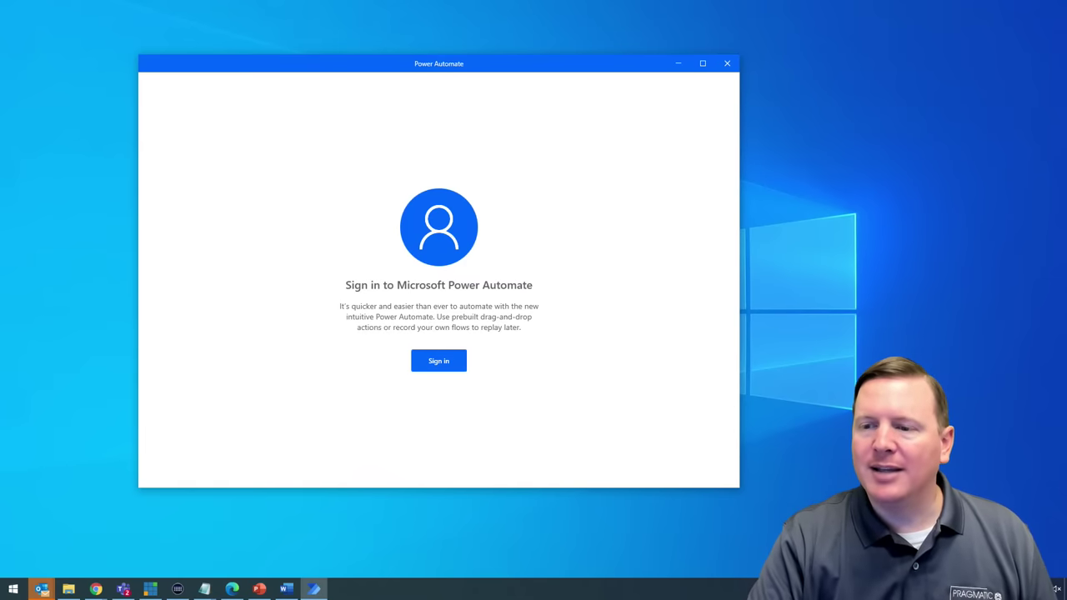
Sign in to Power Automate Desktop with the work account e-mail address and password.
{"action": "left_click", "coordinate": [444, 365]}
{"action": "left_click", "coordinate": [487, 223]}
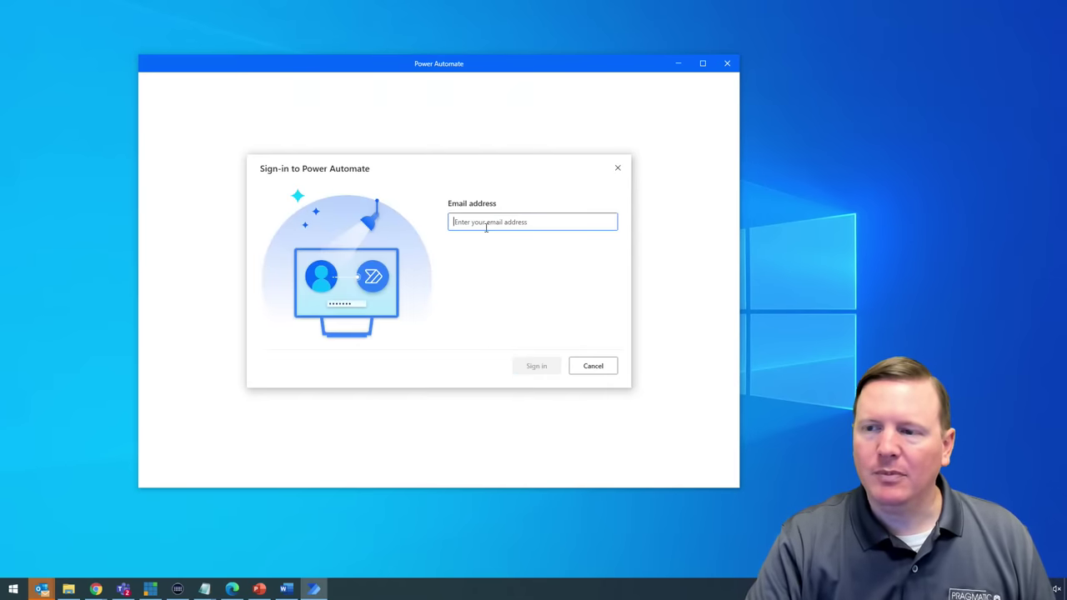
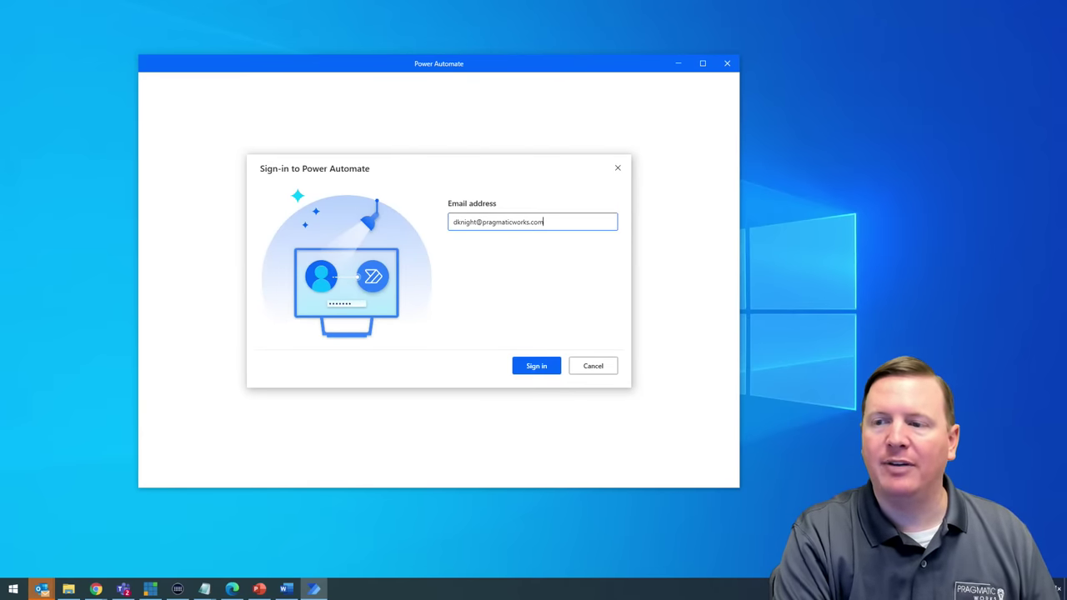
{"action": "left_click", "coordinate": [536, 366]}
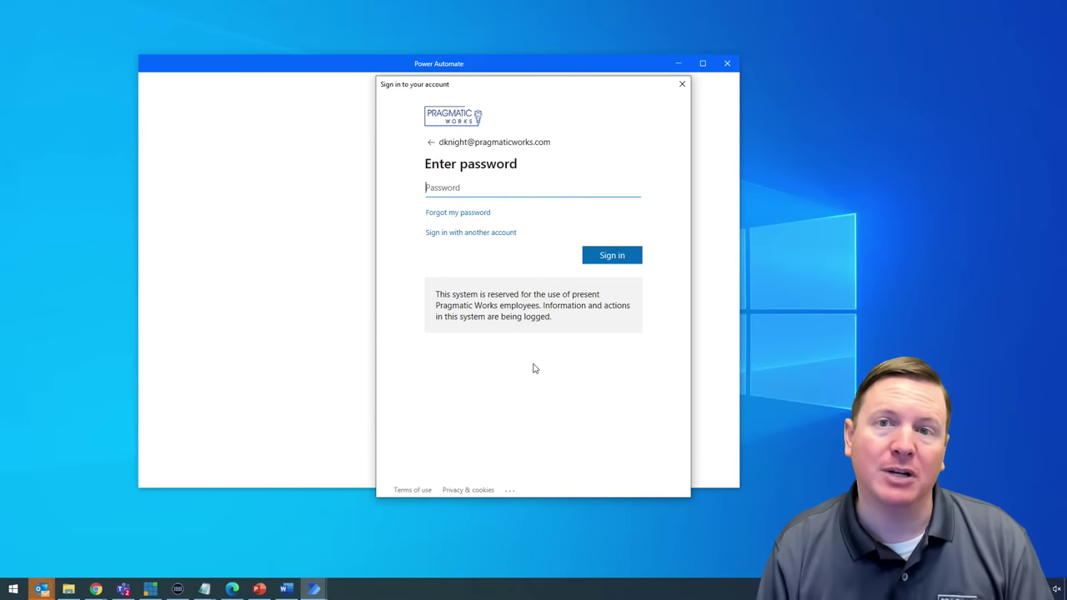
{"action": "type", "text": "••••••"}
{"action": "key", "text": "BackSpace"}
{"action": "key", "text": "BackSpace"}
{"action": "type", "text": "••••••••••"}
{"action": "key", "text": "Return"}
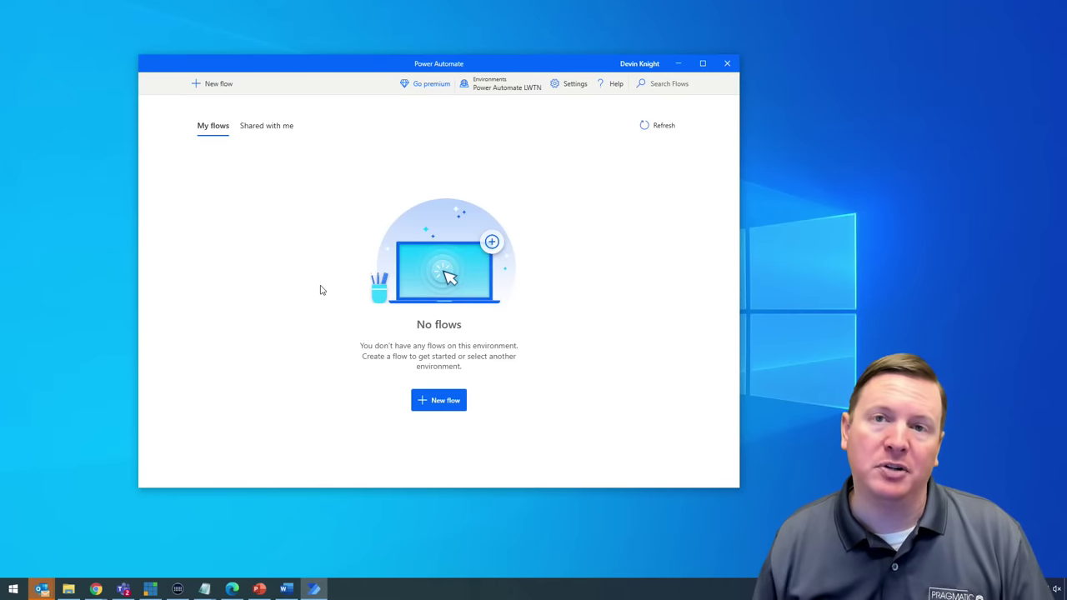
Search Start for 'conto' and launch Contoso Invoicing.
{"action": "key", "text": "super"}
{"action": "type", "text": "conto"}
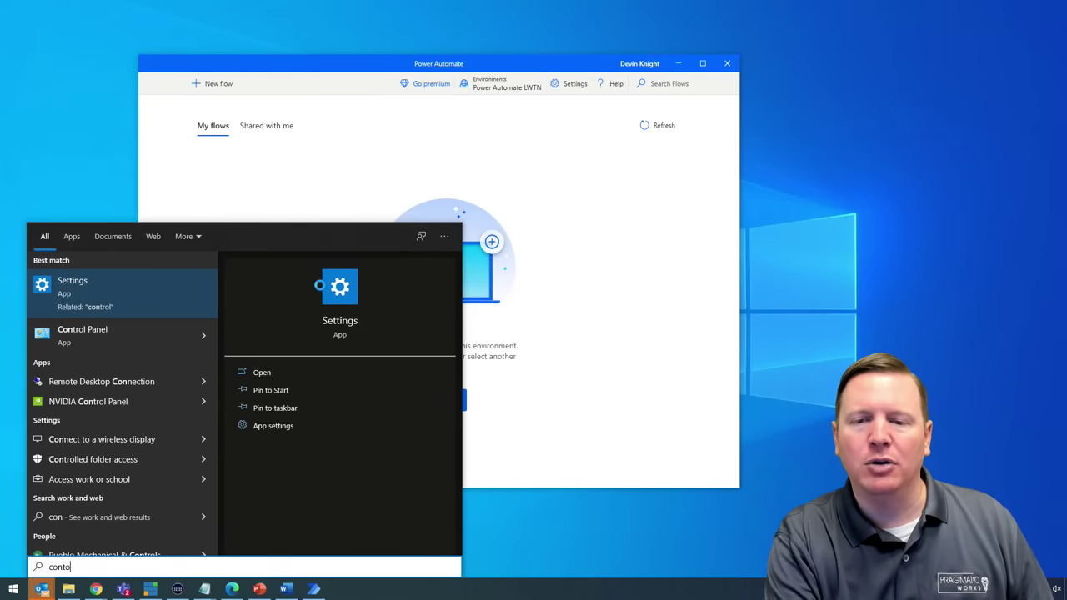
{"action": "key", "text": "Down"}
{"action": "key", "text": "Return"}
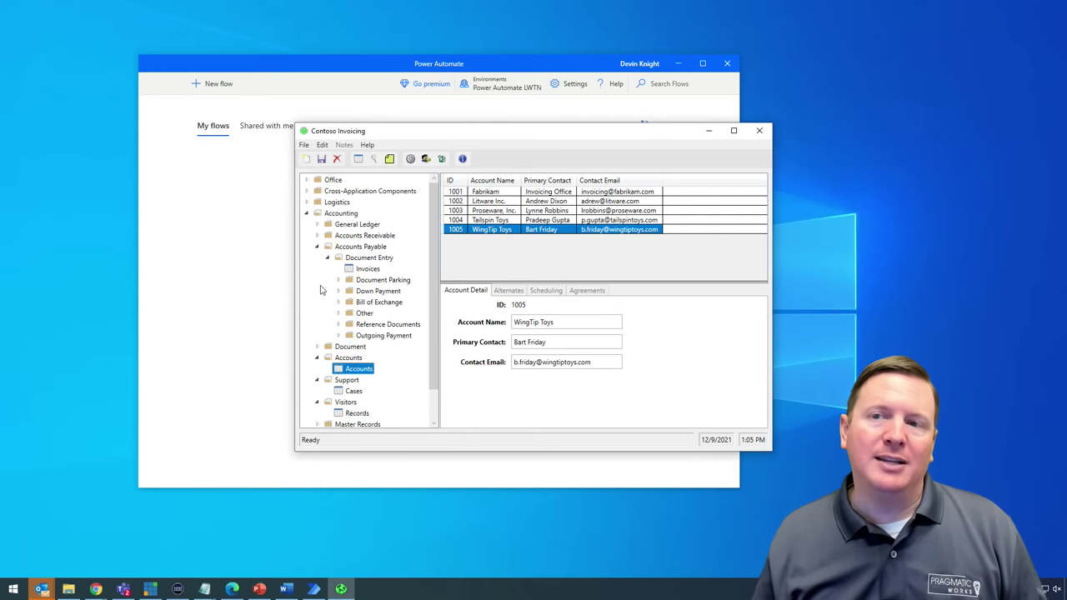
Minimize Power Automate and show the Invoices records in Contoso Invoicing.
{"action": "left_click", "coordinate": [678, 64]}
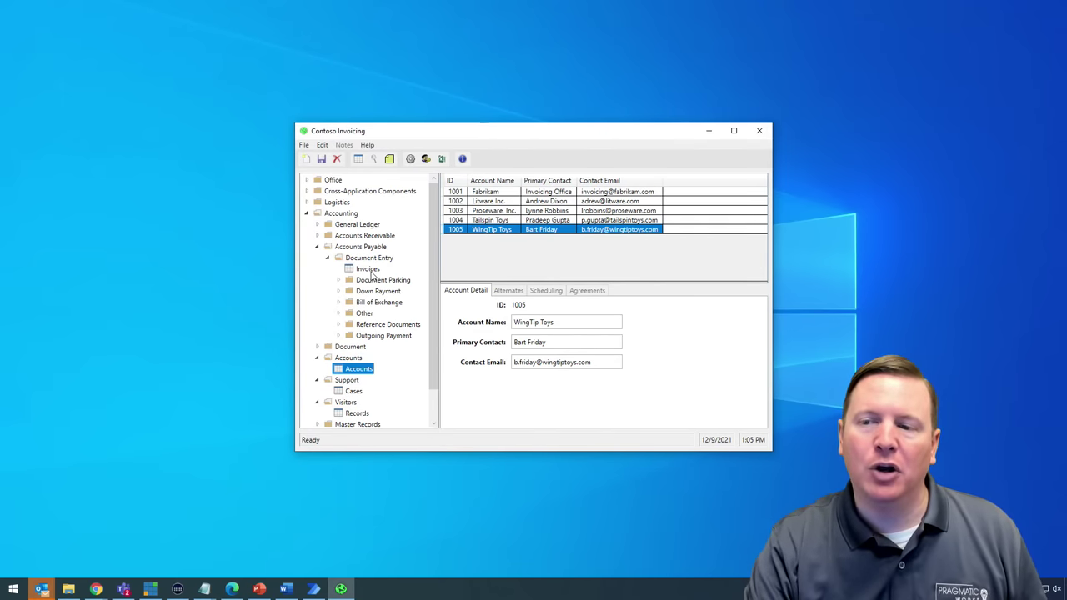
{"action": "key", "text": "ctrl+2"}
{"action": "left_click_drag", "start_coordinate": [342, 267], "coordinate": [265, 267]}
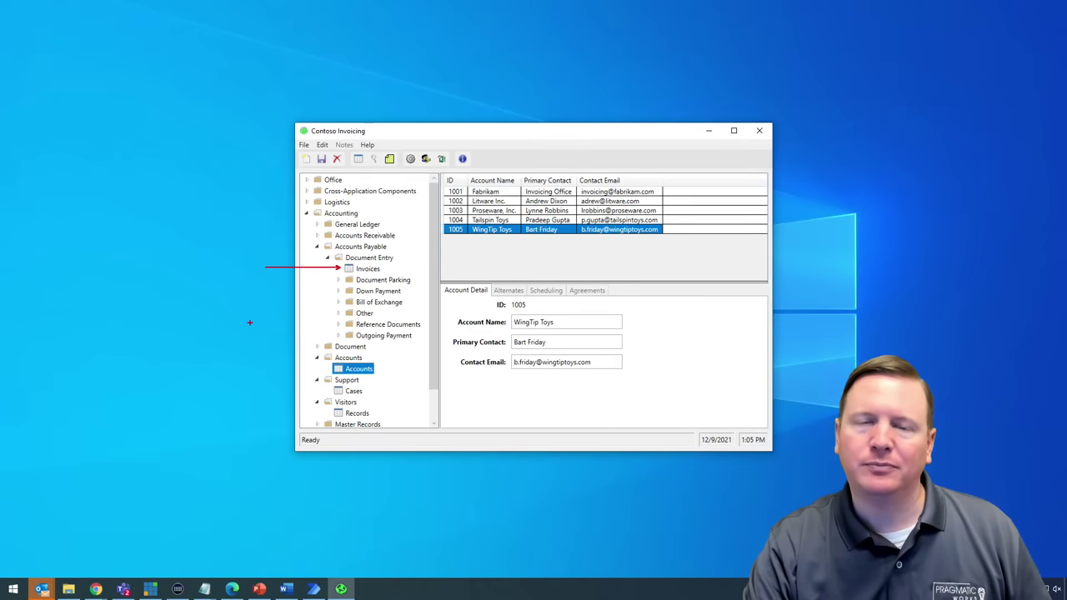
{"action": "key", "text": "Escape"}
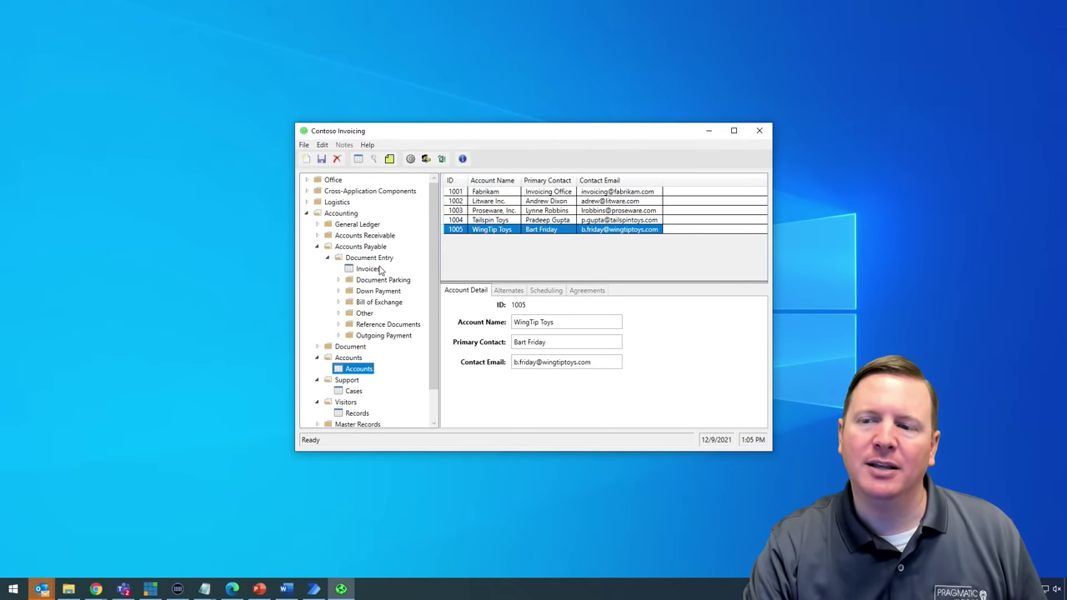
{"action": "left_click", "coordinate": [379, 268]}
Add a new blank invoice record, keeping the default invoice date.
{"action": "key", "text": "ctrl+2"}
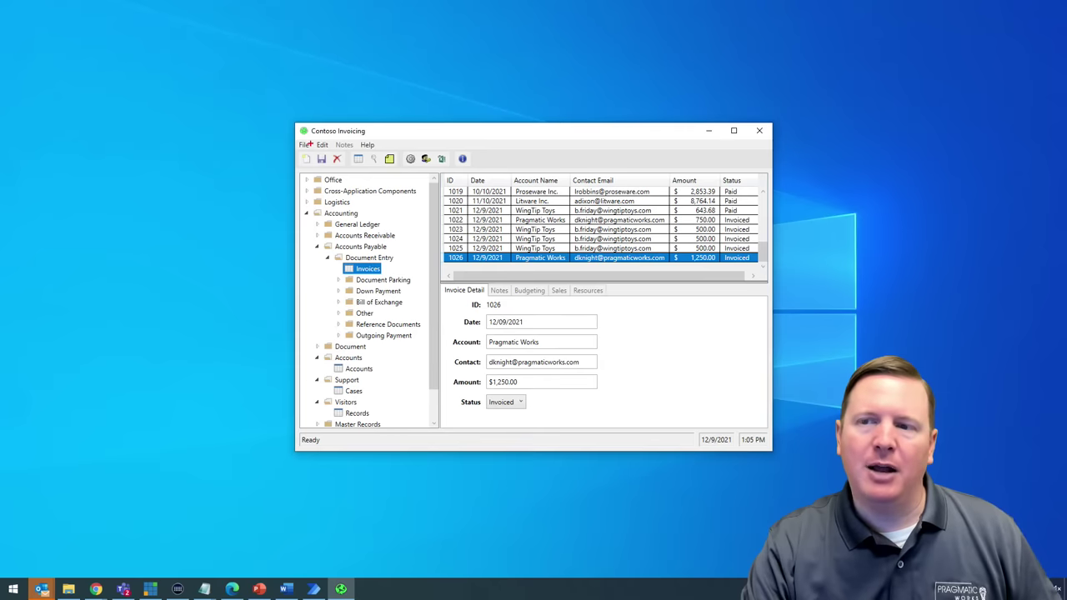
{"action": "mouse_move", "coordinate": [317, 143]}
{"action": "left_mouse_down"}
{"action": "mouse_move", "coordinate": [334, 174]}
{"action": "mouse_move", "coordinate": [331, 150]}
{"action": "mouse_move", "coordinate": [280, 198]}
{"action": "left_mouse_up"}
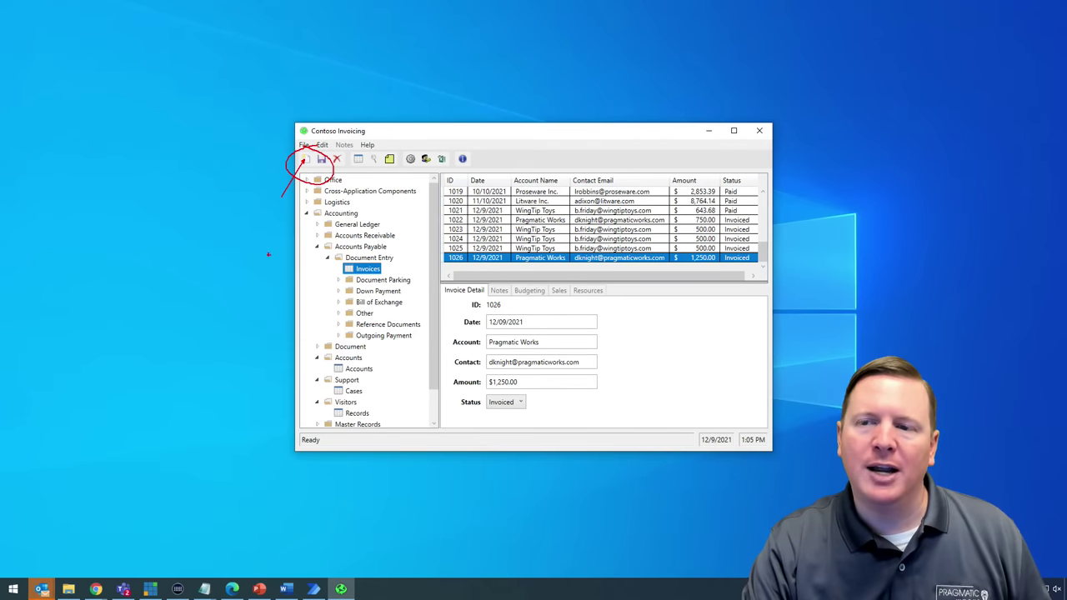
{"action": "key", "text": "Escape"}
{"action": "left_click", "coordinate": [305, 158]}
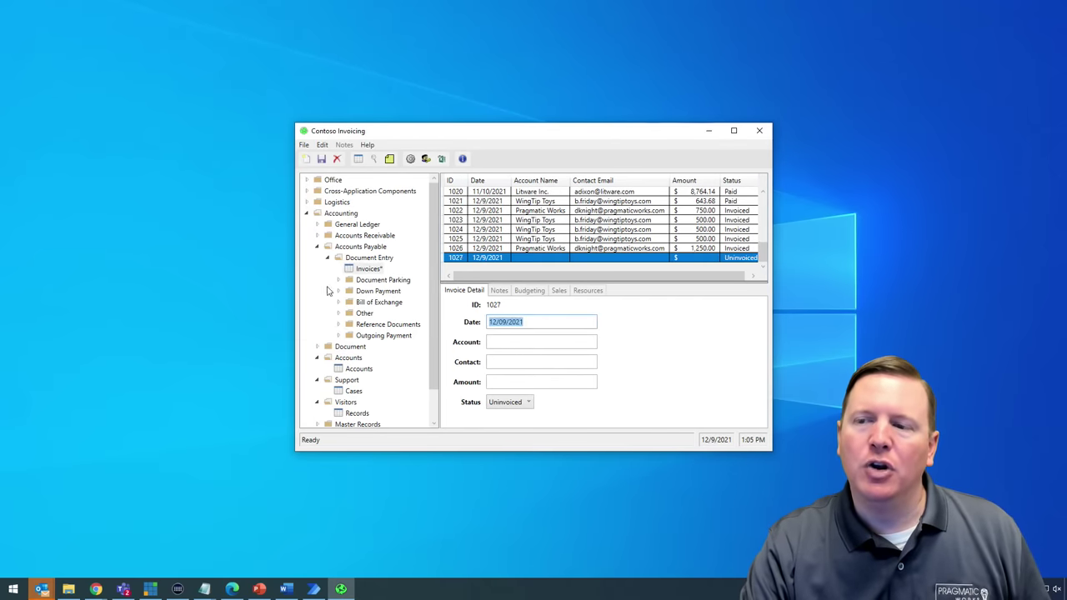
{"action": "key", "text": "End"}
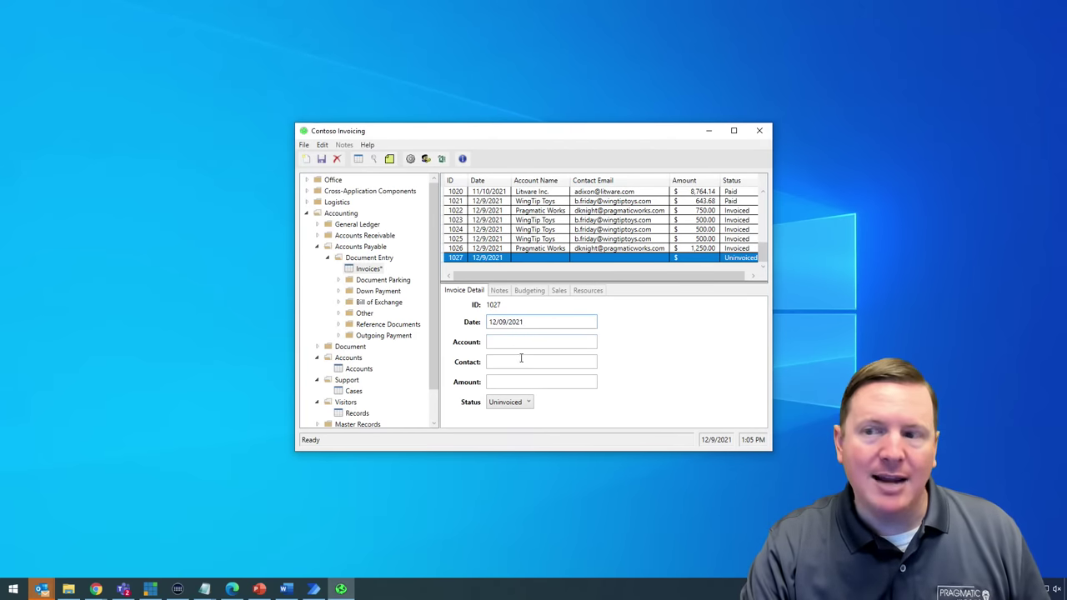
Fill in the invoice's account name, contact e-mail address and amount 56.89.
{"action": "left_click", "coordinate": [508, 340]}
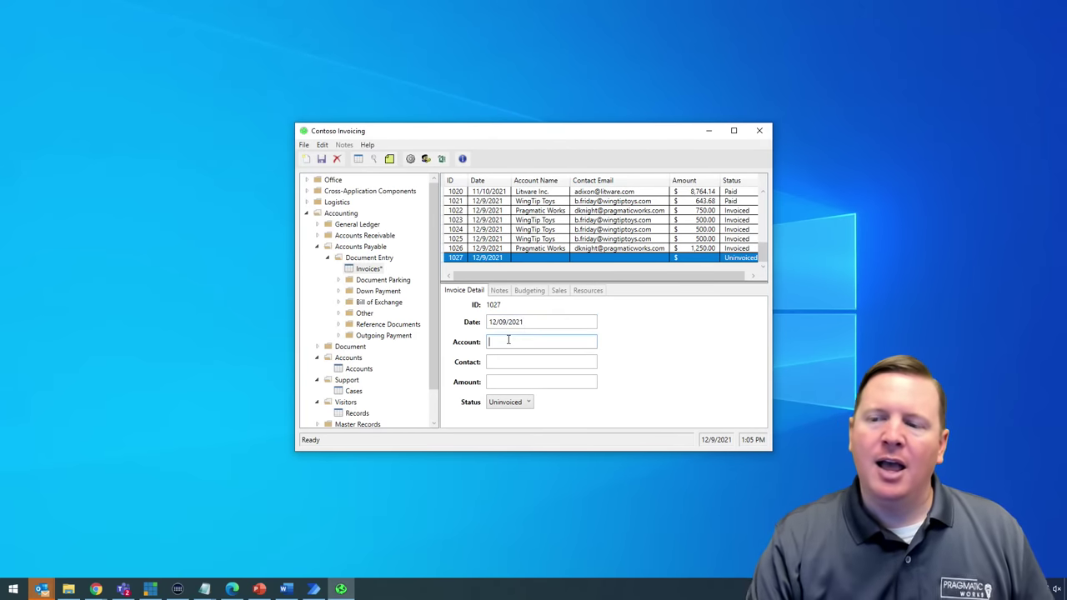
{"action": "type", "text": "Devin"}
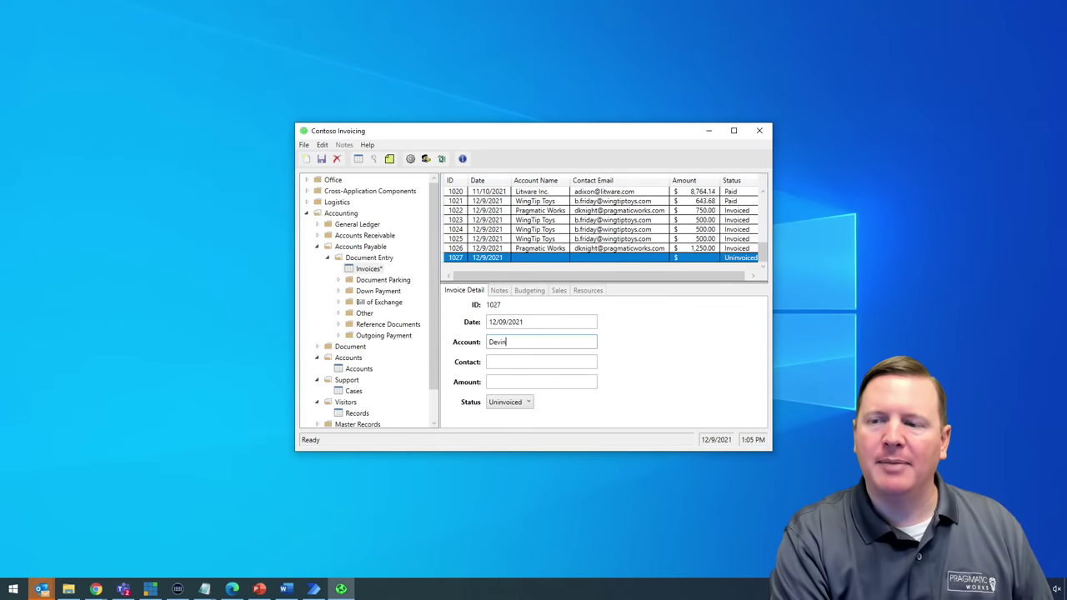
{"action": "type", "text": "'s Dou"}
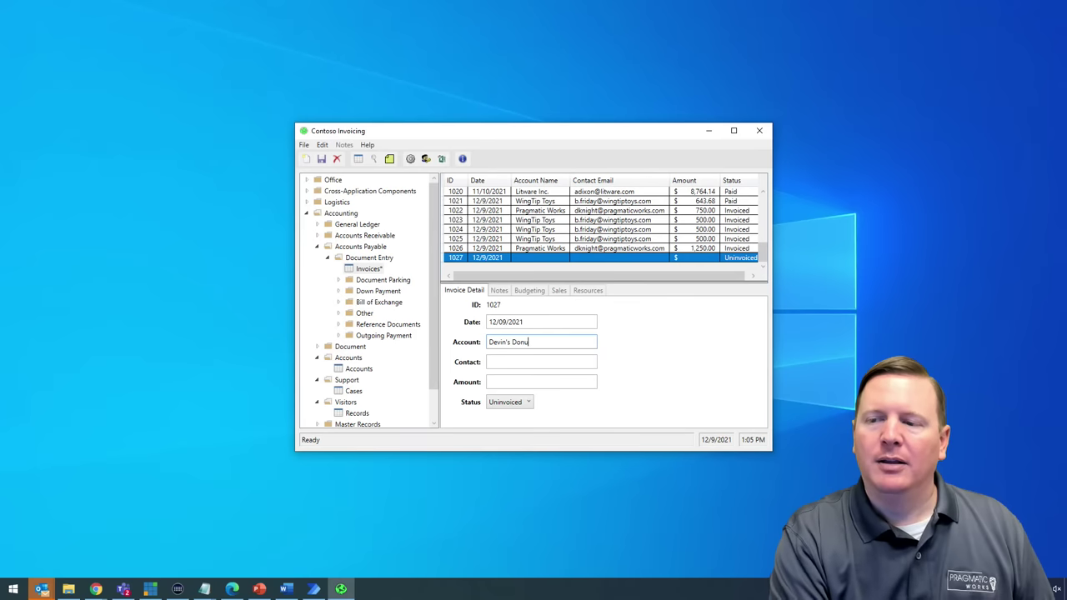
{"action": "type", "text": "nuts"}
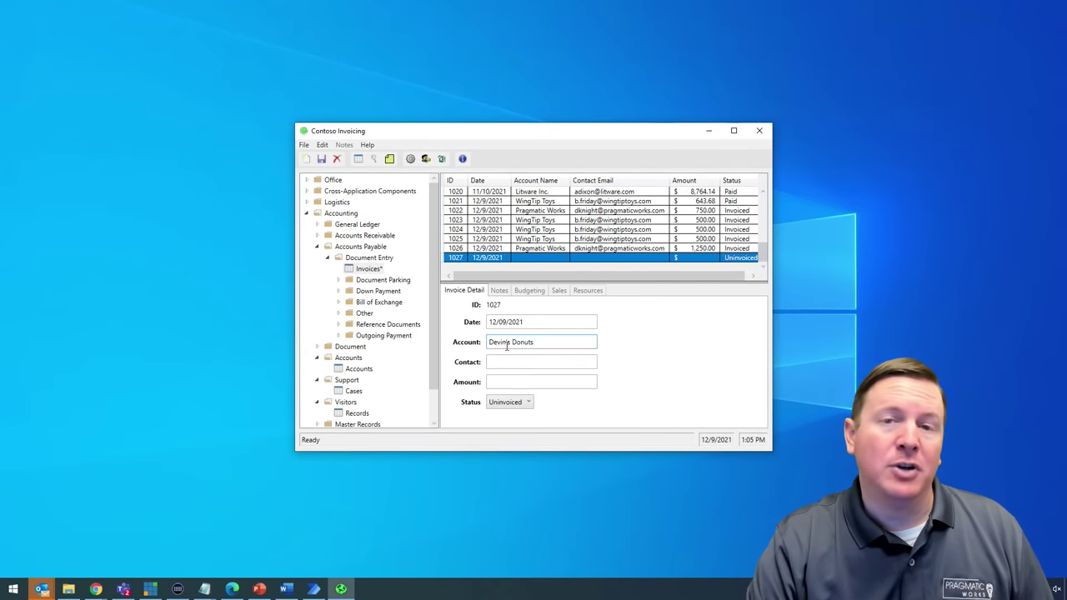
{"action": "left_click", "coordinate": [503, 360]}
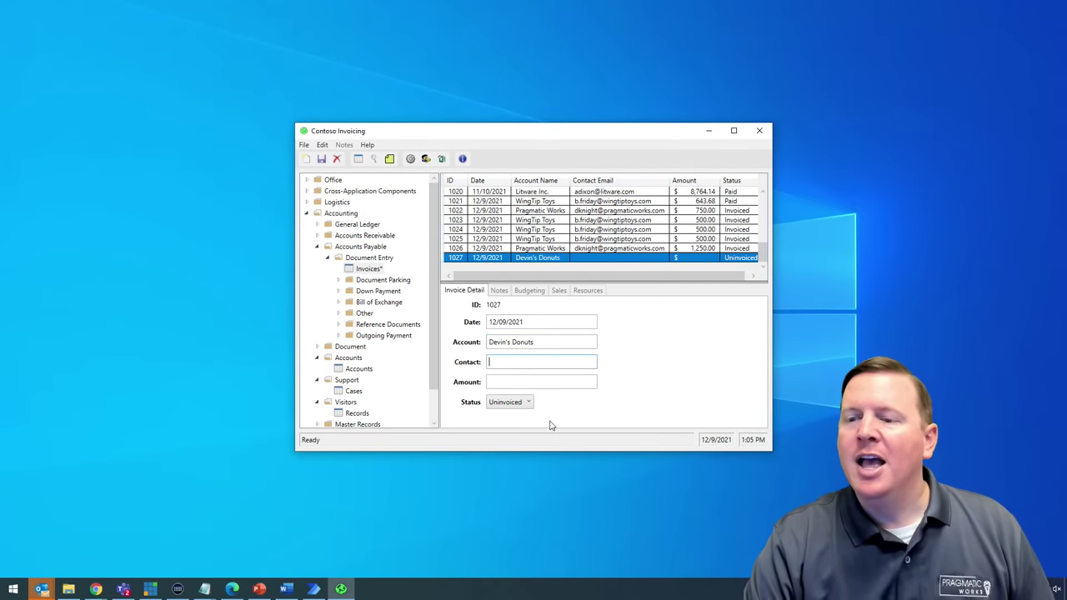
{"action": "type", "text": "Devin"}
{"action": "key", "text": "Tab"}
{"action": "type", "text": "dkfjd"}
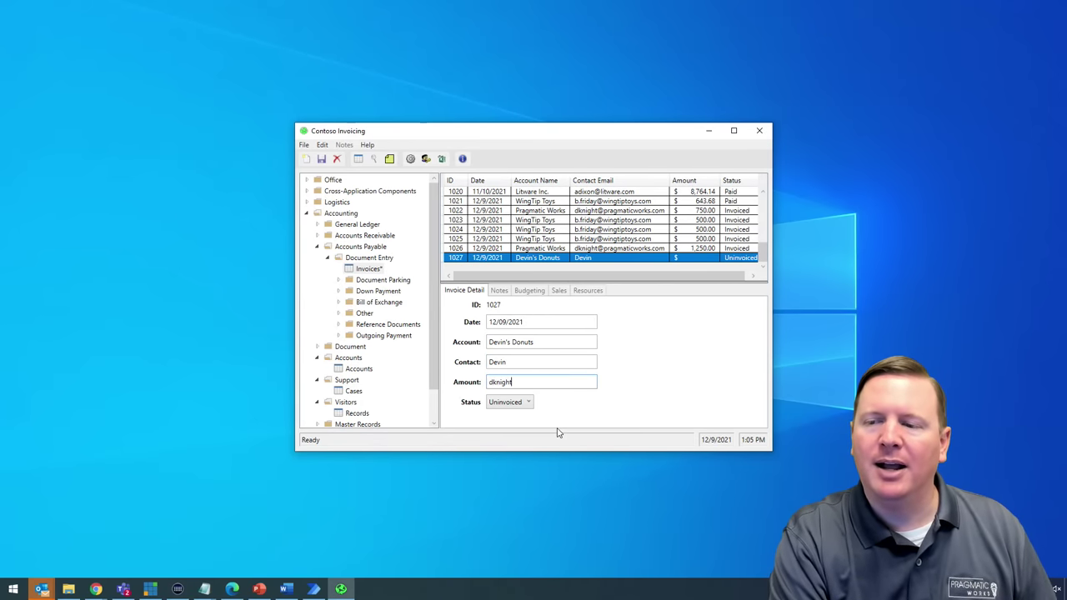
{"action": "key", "text": "BackSpace"}
{"action": "key", "text": "BackSpace"}
{"action": "key", "text": "BackSpace"}
{"action": "key", "text": "BackSpace"}
{"action": "key", "text": "BackSpace"}
{"action": "left_click", "coordinate": [516, 363]}
{"action": "type", "text": "@"}
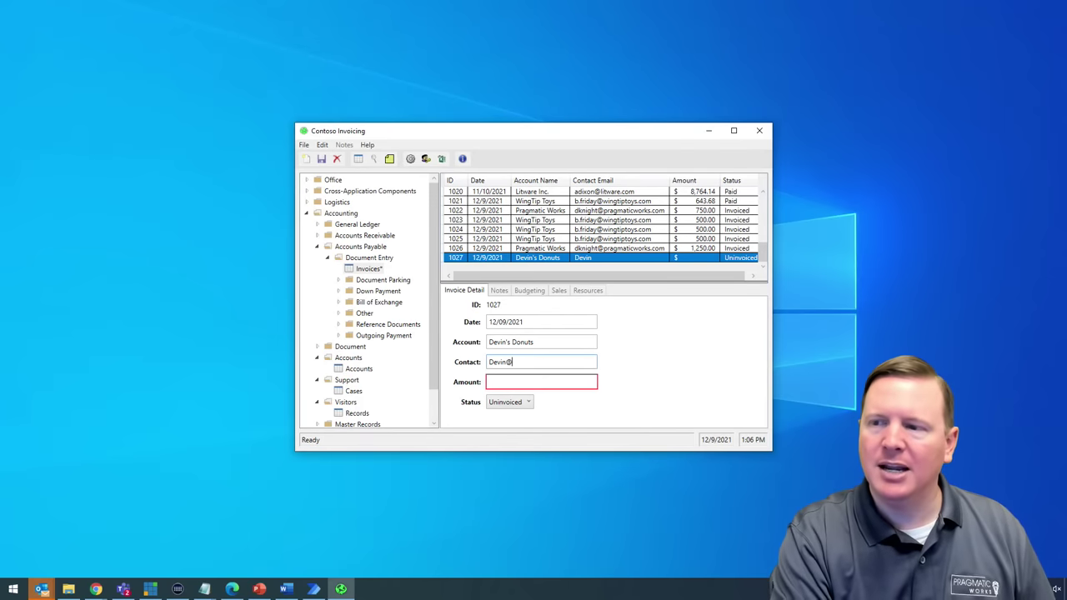
{"action": "type", "text": "pragmaticworks.com"}
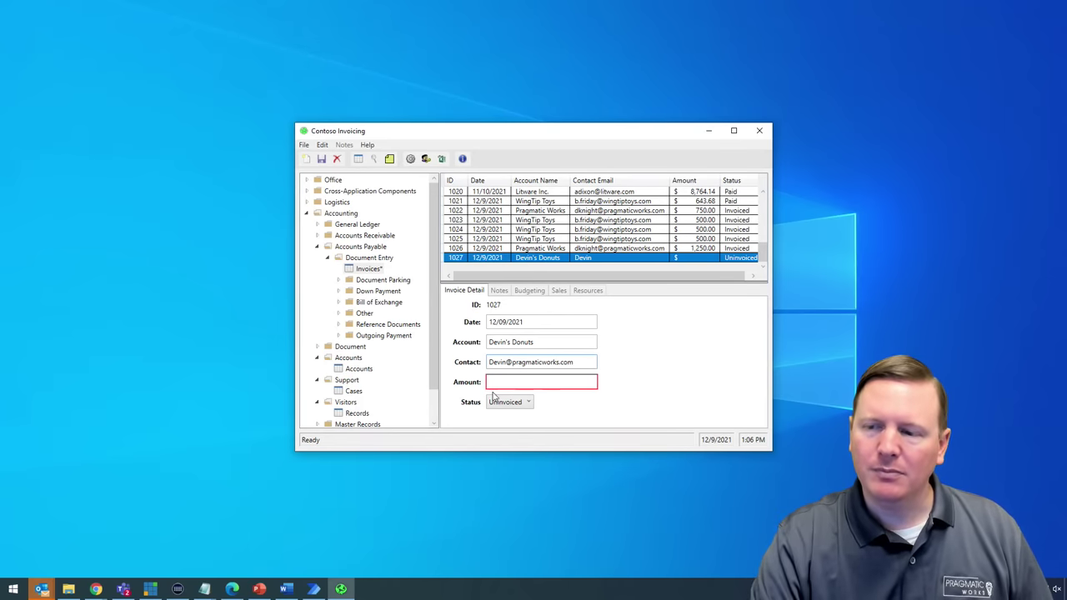
{"action": "left_click", "coordinate": [500, 383]}
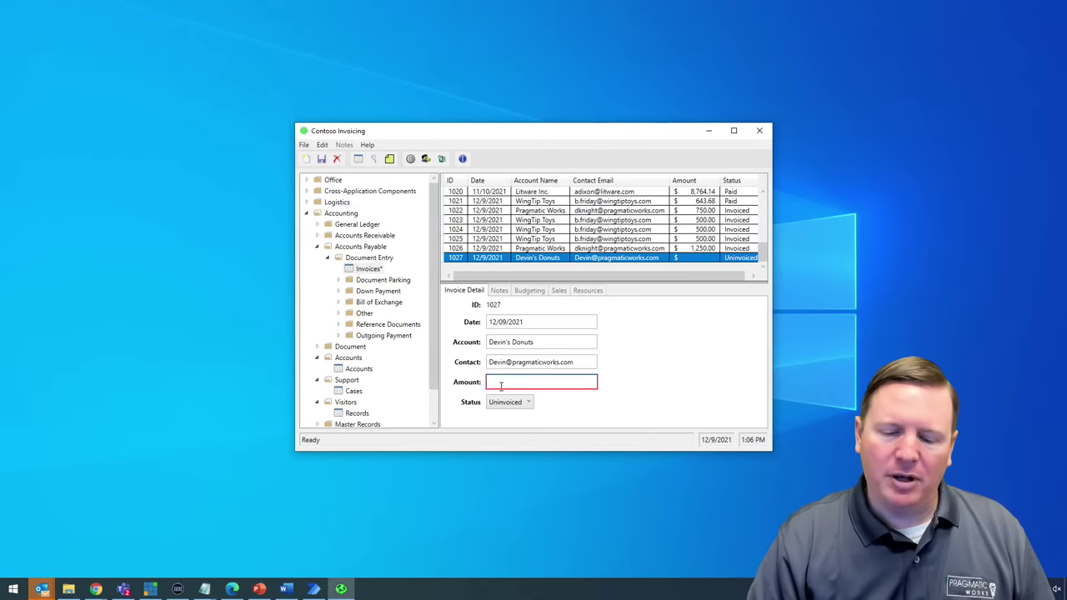
{"action": "type", "text": "5"}
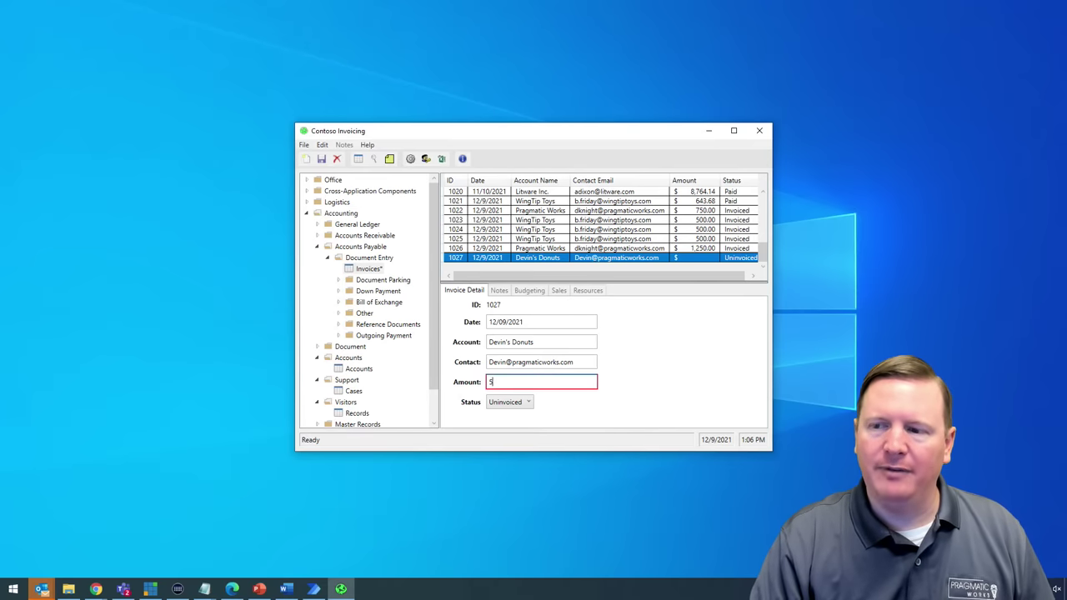
{"action": "type", "text": "6.89"}
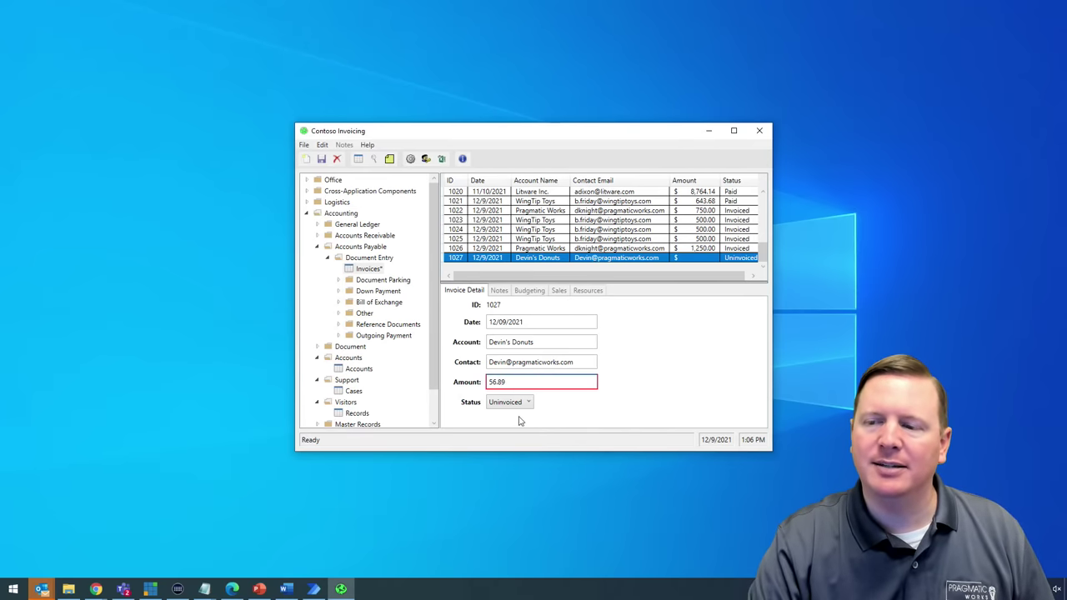
Set the status to Invoiced, save the invoice, and close Contoso Invoicing.
{"action": "left_click", "coordinate": [521, 403]}
{"action": "left_click", "coordinate": [503, 426]}
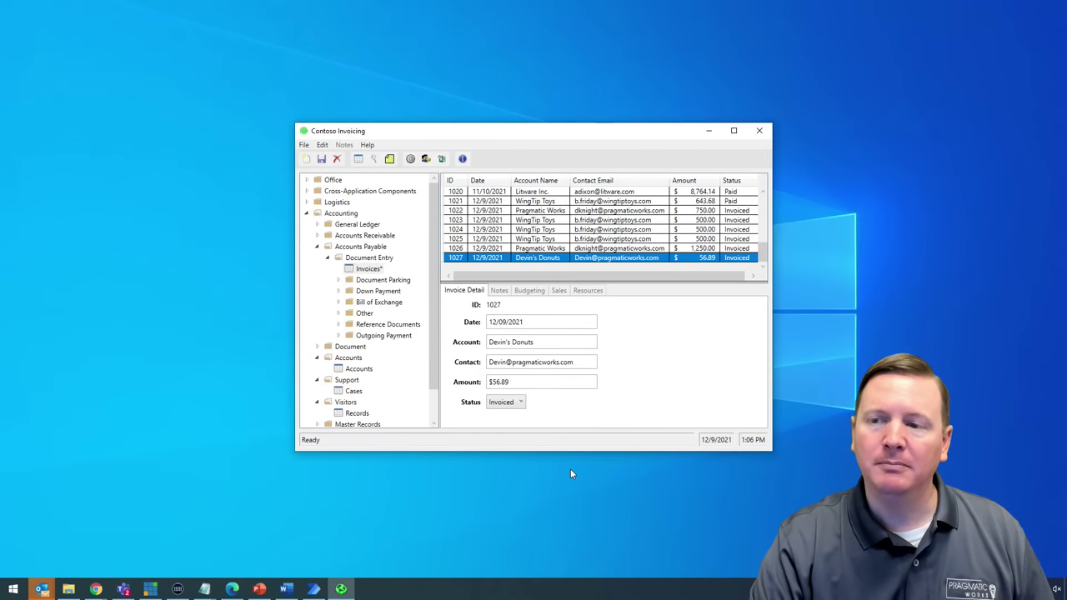
{"action": "left_click", "coordinate": [323, 160]}
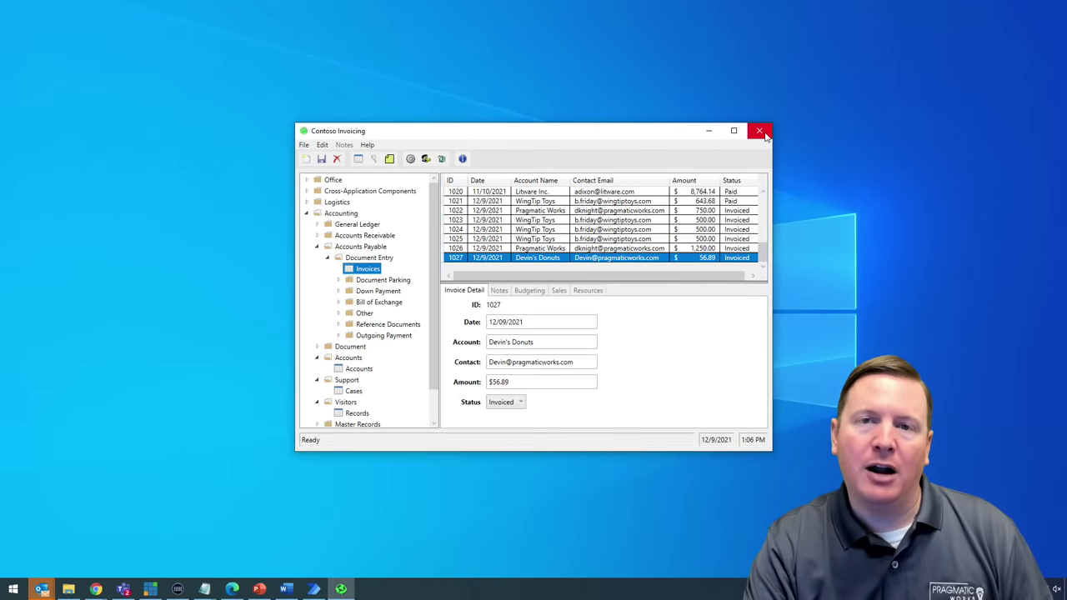
{"action": "left_click", "coordinate": [759, 132]}
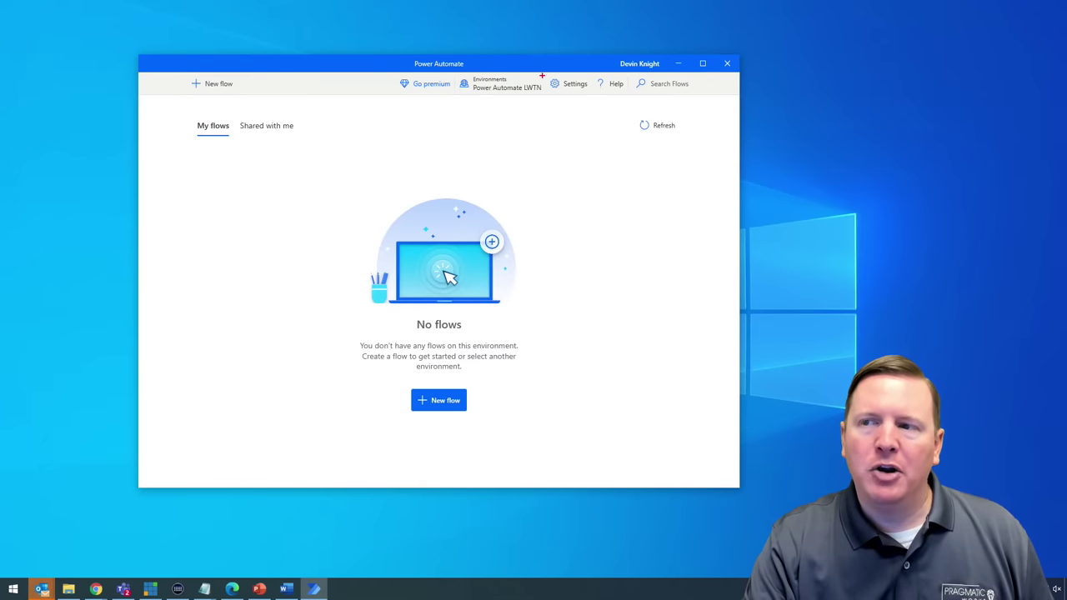
Start a new flow from the Power Automate Desktop console.
{"action": "left_click_drag", "start_coordinate": [475, 95], "coordinate": [442, 143]}
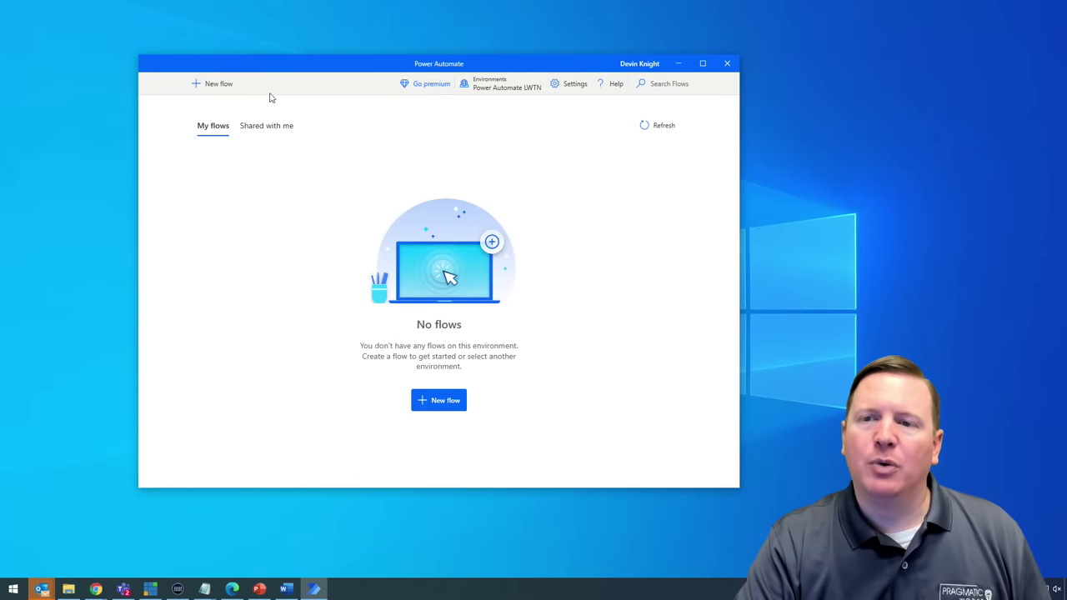
{"action": "left_click", "coordinate": [215, 85]}
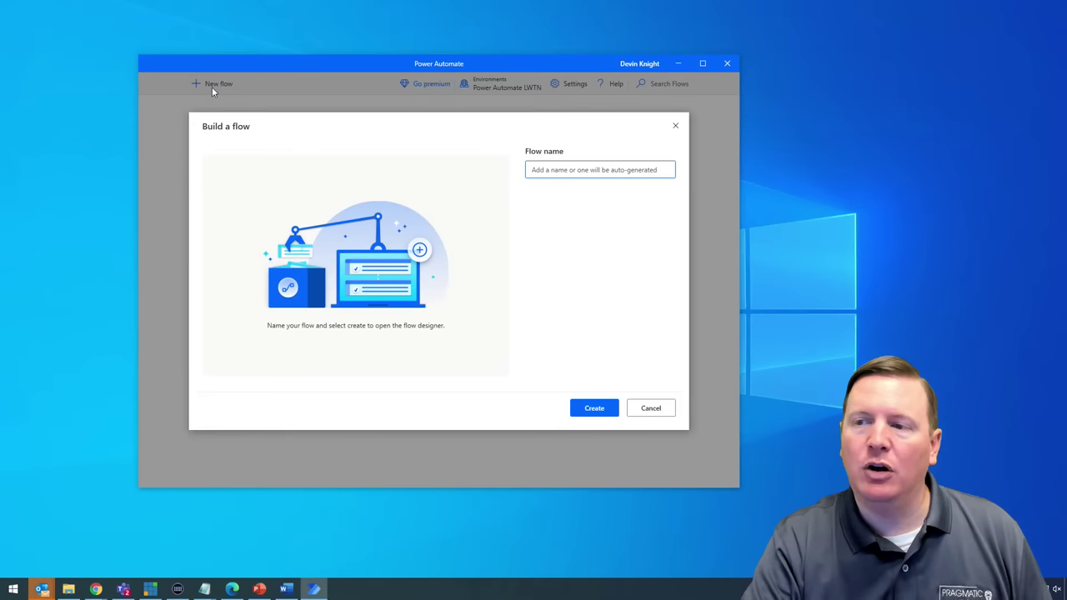
Name the new flow 'Enter an Invoice' and create it.
{"action": "left_click", "coordinate": [556, 172]}
{"action": "type", "text": "Enter an Invoice"}
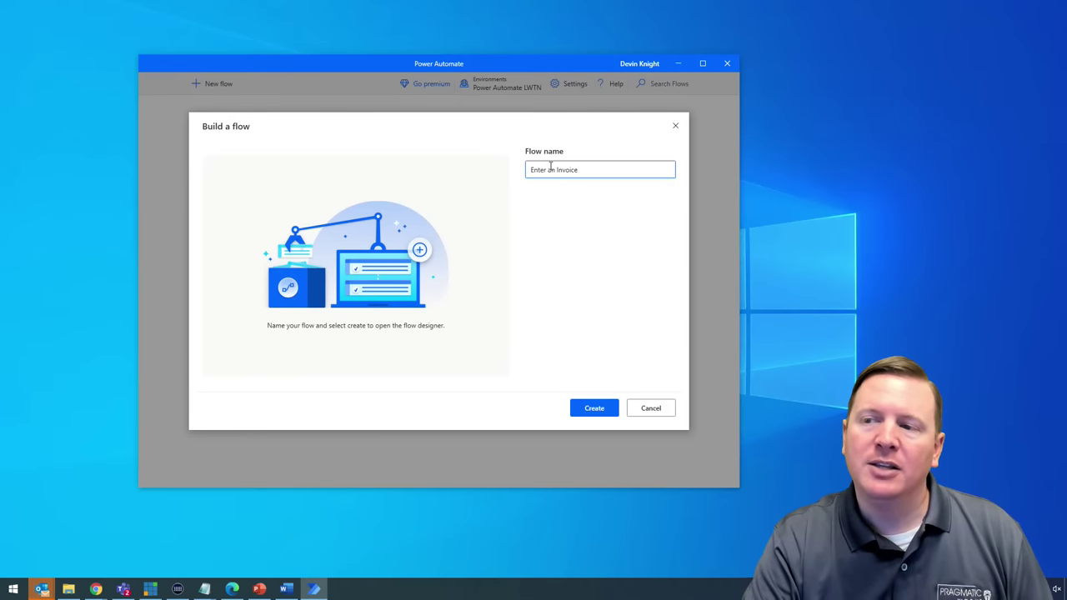
{"action": "left_click", "coordinate": [594, 409]}
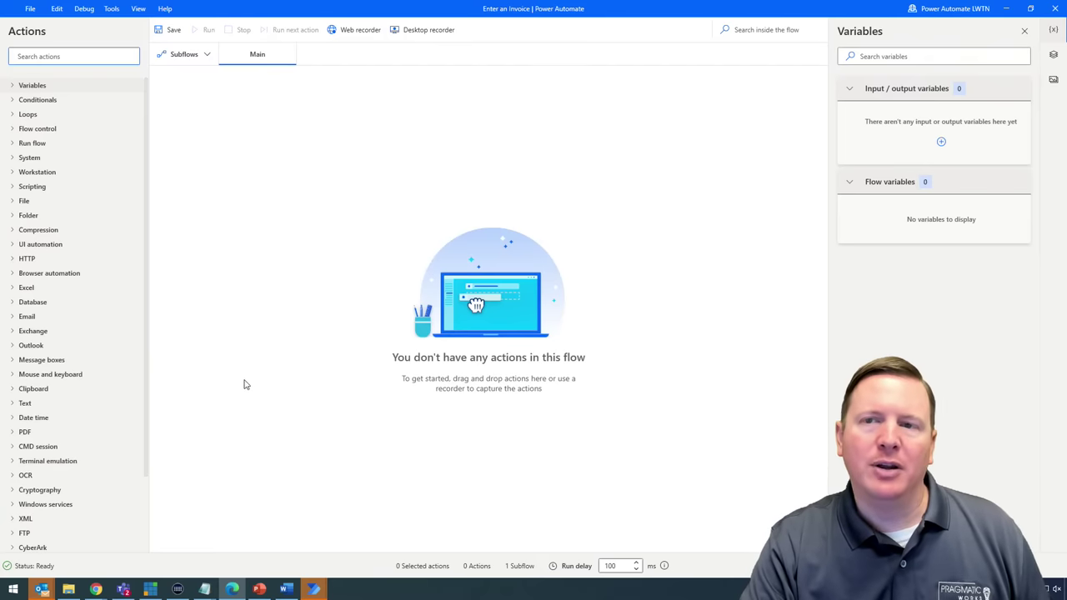
{"action": "key", "text": "ctrl+f"}
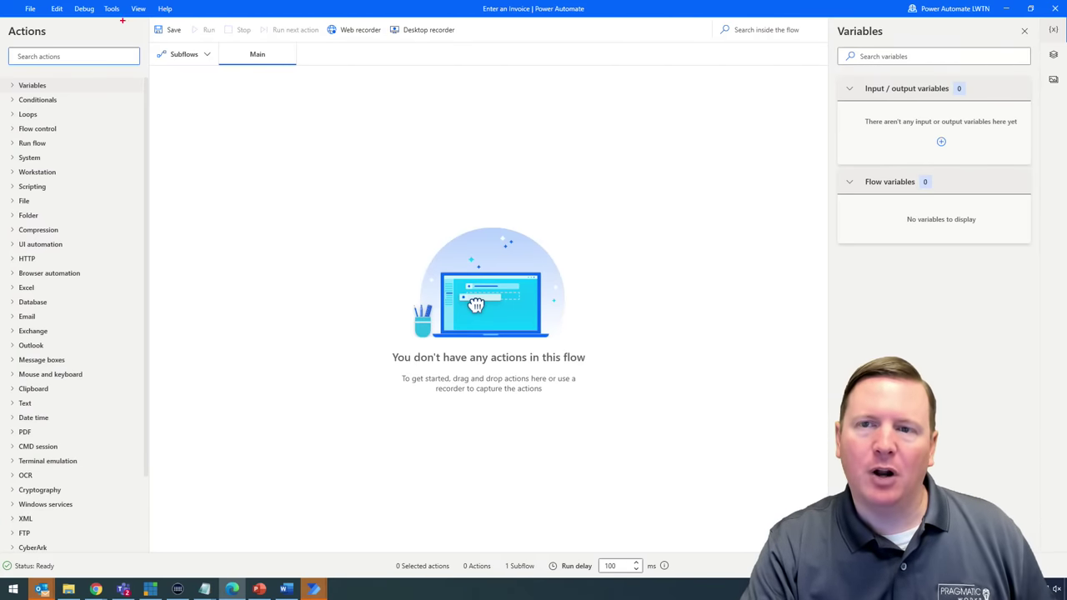
{"action": "mouse_move", "coordinate": [150, 18]}
{"action": "left_mouse_down"}
{"action": "mouse_move", "coordinate": [1, 342]}
{"action": "mouse_move", "coordinate": [20, 525]}
{"action": "mouse_move", "coordinate": [7, 547]}
{"action": "left_mouse_up"}
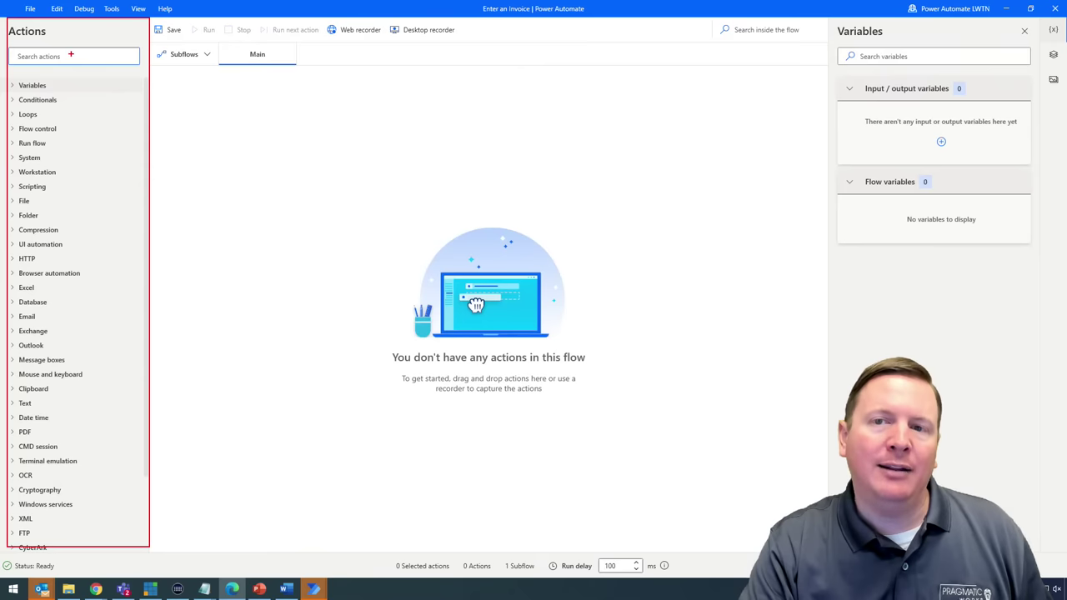
{"action": "left_click_drag", "start_coordinate": [72, 58], "coordinate": [139, 58]}
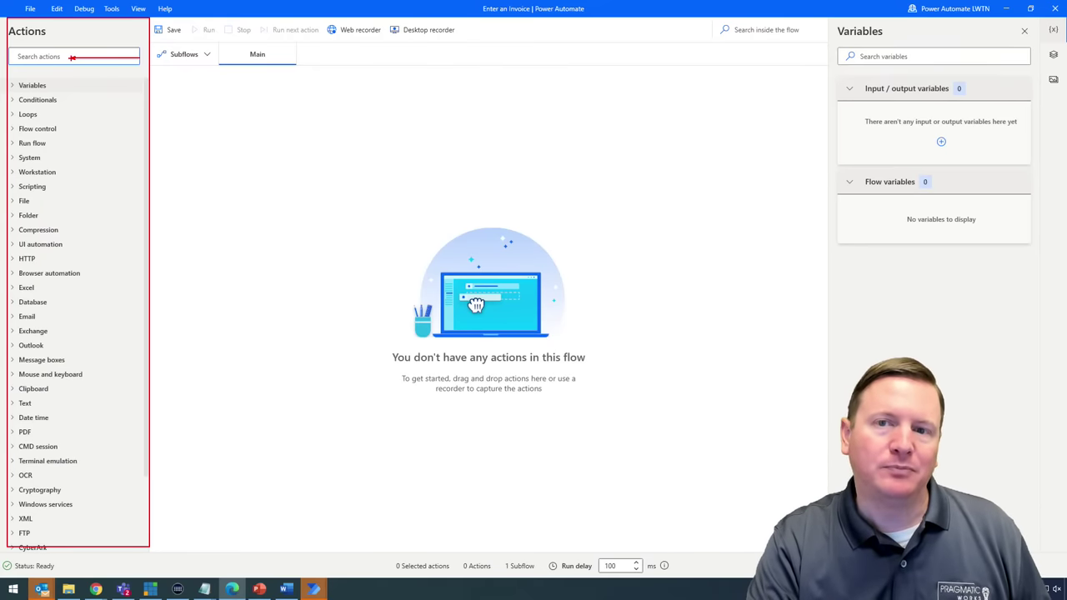
{"action": "key", "text": "Escape"}
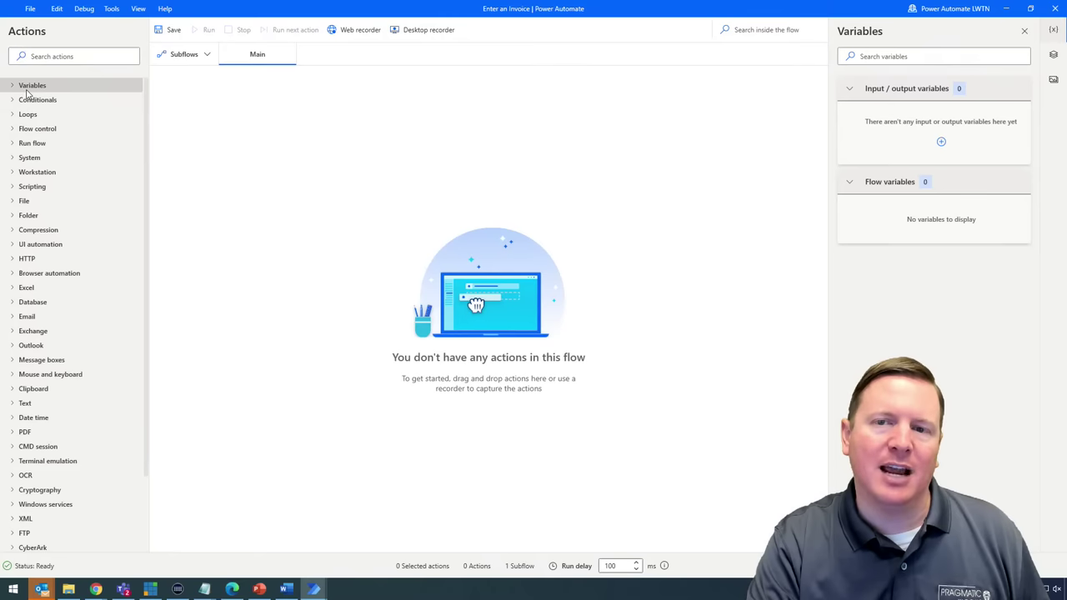
{"action": "left_click", "coordinate": [13, 86]}
{"action": "left_click", "coordinate": [12, 86]}
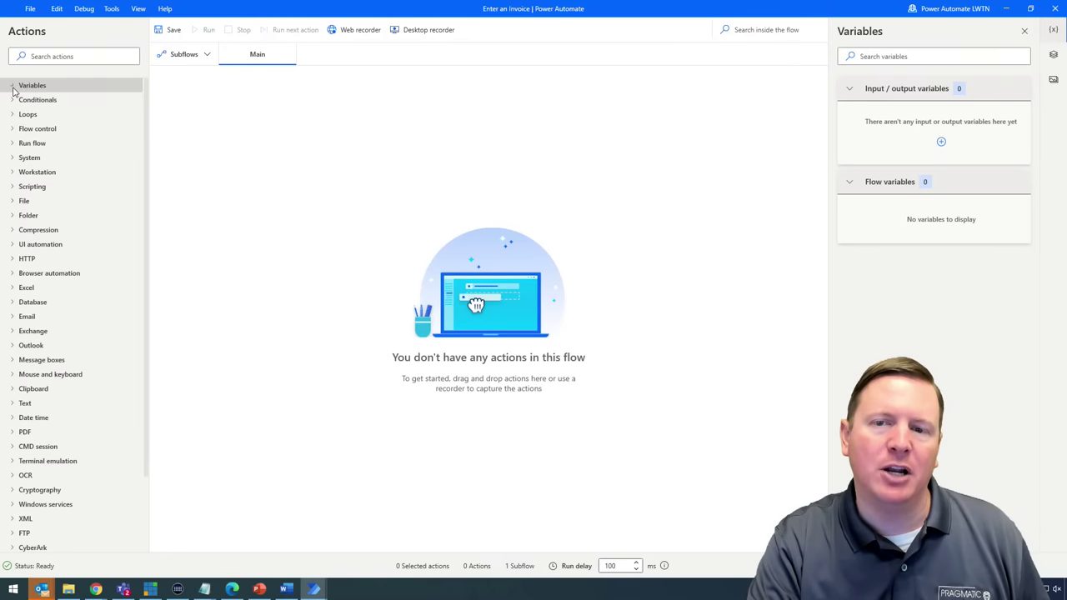
{"action": "left_click", "coordinate": [13, 100]}
{"action": "left_click", "coordinate": [12, 100]}
{"action": "left_click", "coordinate": [13, 115]}
{"action": "left_click", "coordinate": [13, 115]}
{"action": "left_click", "coordinate": [13, 129]}
{"action": "left_click", "coordinate": [13, 130]}
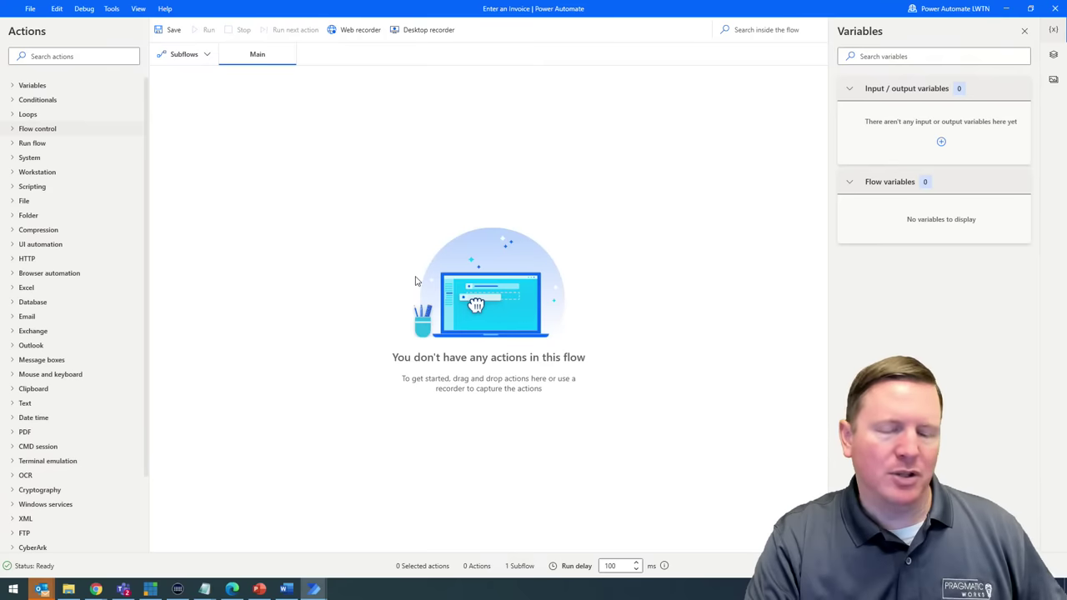
{"action": "left_click_drag", "start_coordinate": [152, 69], "coordinate": [824, 555]}
{"action": "left_click_drag", "start_coordinate": [235, 177], "coordinate": [126, 116]}
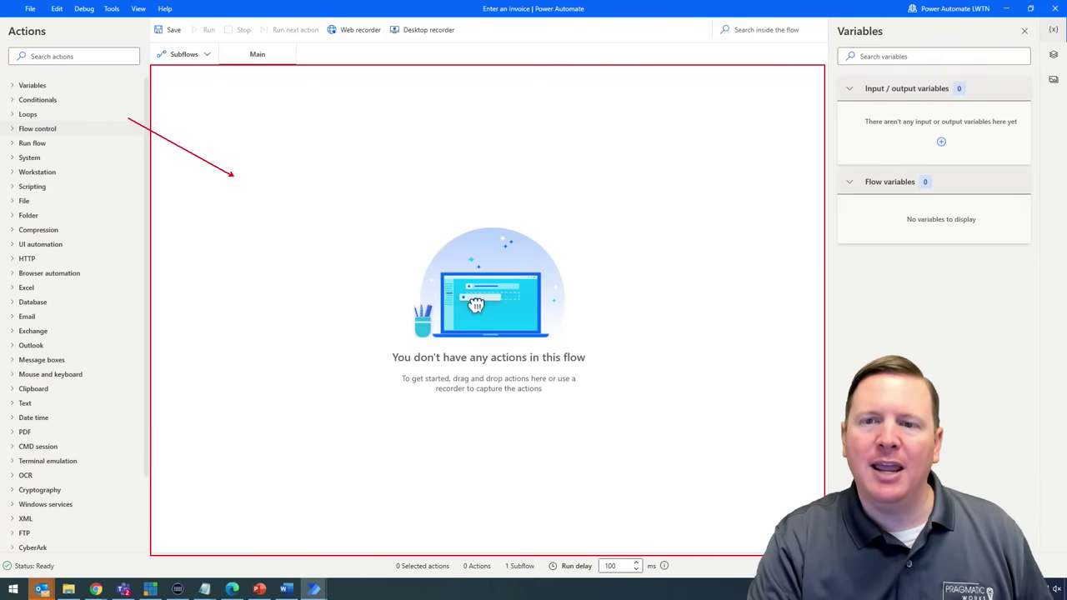
{"action": "left_click_drag", "start_coordinate": [203, 205], "coordinate": [92, 227]}
{"action": "left_click_drag", "start_coordinate": [242, 301], "coordinate": [120, 345]}
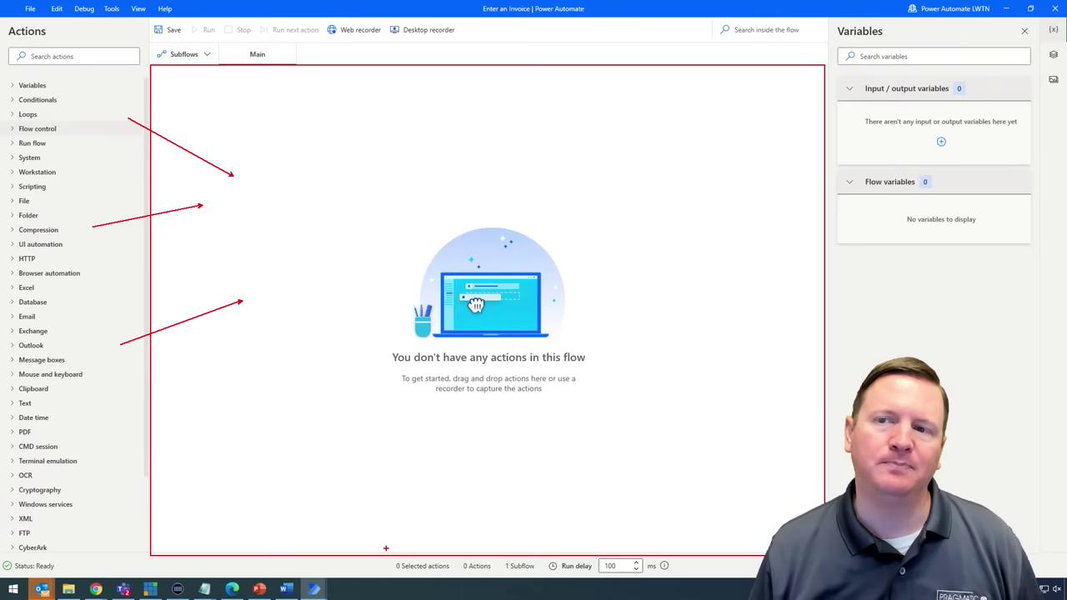
{"action": "key", "text": "Escape"}
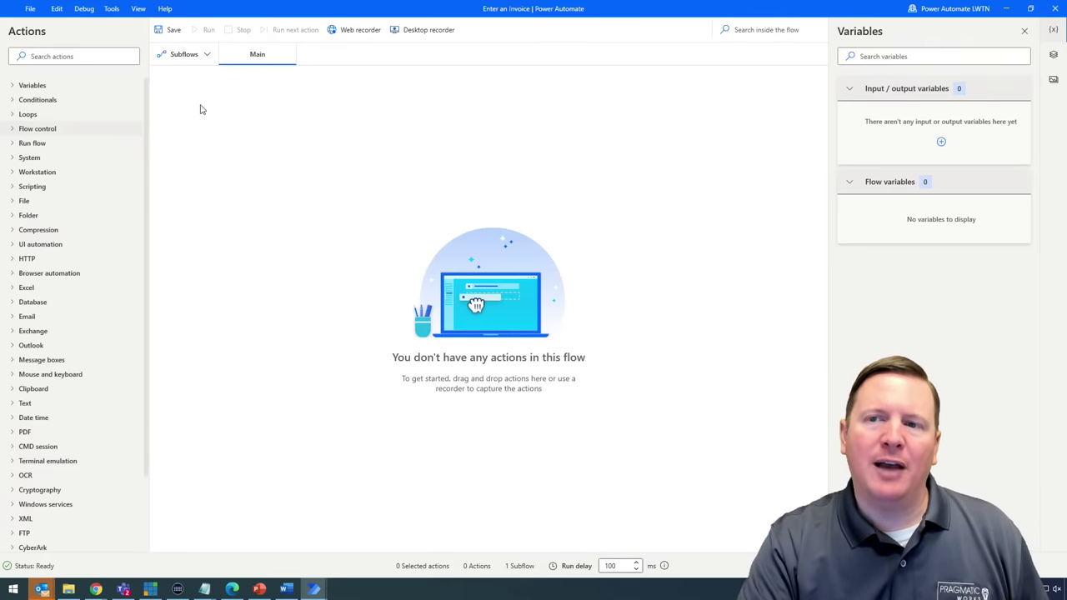
{"action": "key", "text": "ctrl+2"}
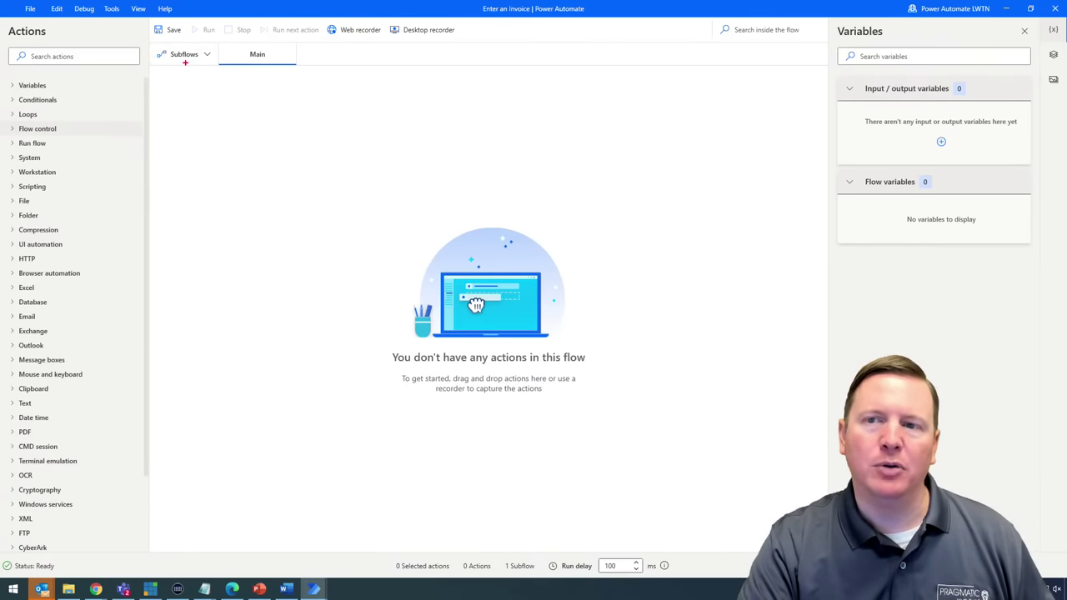
{"action": "left_click_drag", "start_coordinate": [220, 40], "coordinate": [149, 70]}
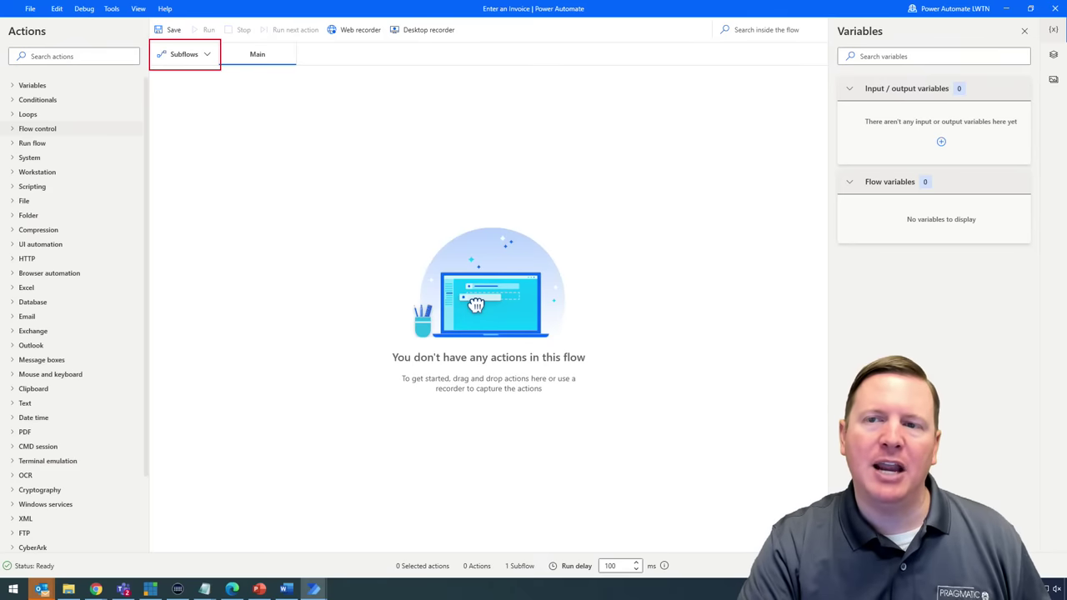
{"action": "left_click_drag", "start_coordinate": [213, 70], "coordinate": [233, 117]}
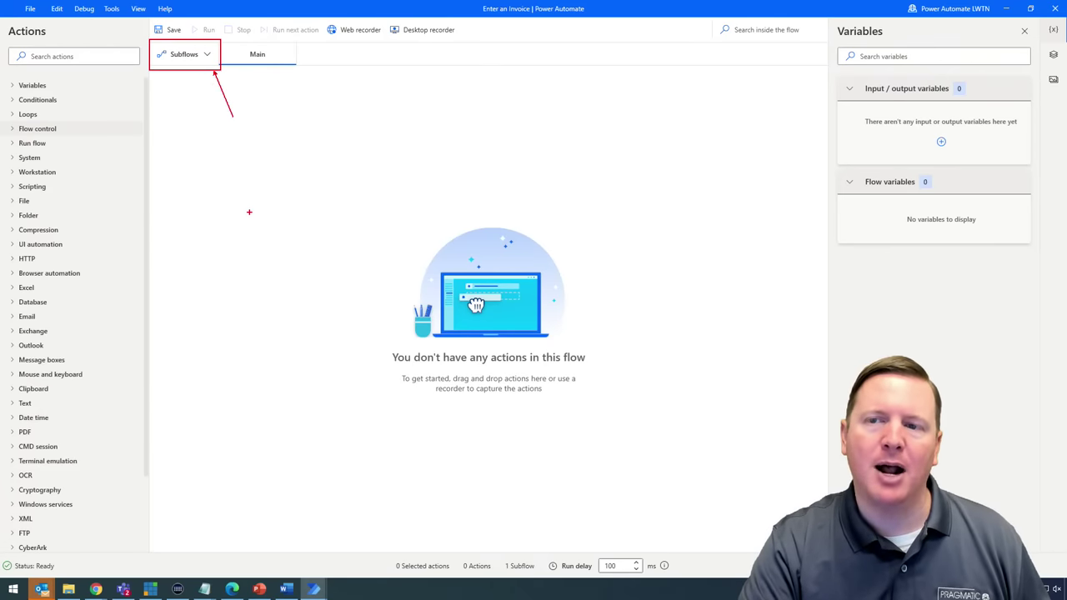
{"action": "type", "text": "t"}
{"action": "type", "text": "Subflow"}
{"action": "type", "text": ":"}
{"action": "key", "text": "Return"}
{"action": "type", "text": "-"}
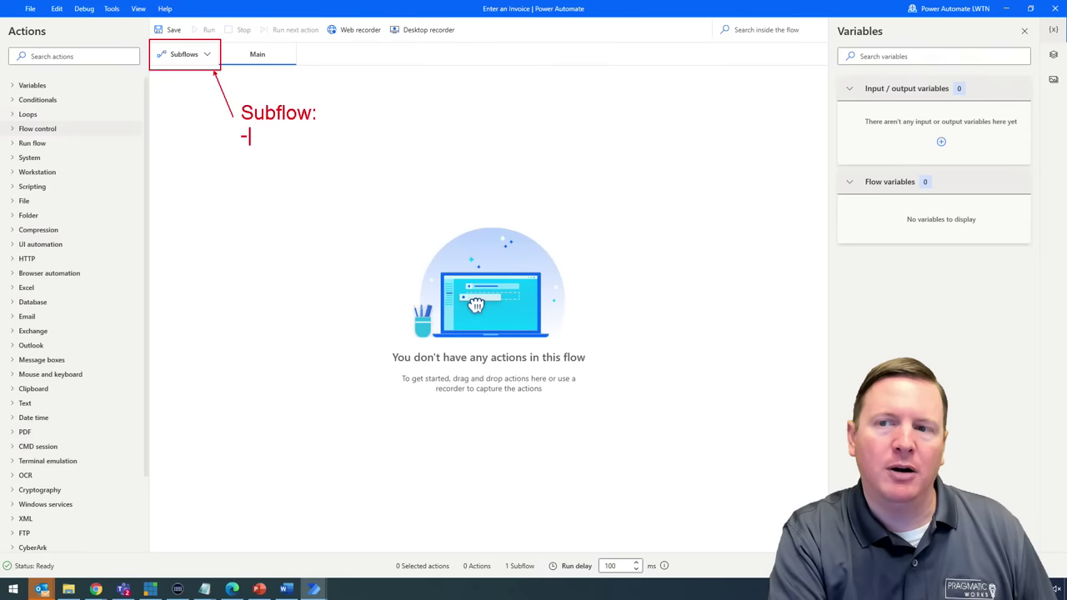
{"action": "type", "text": "co"}
{"action": "key", "text": "BackSpace"}
{"action": "key", "text": "BackSpace"}
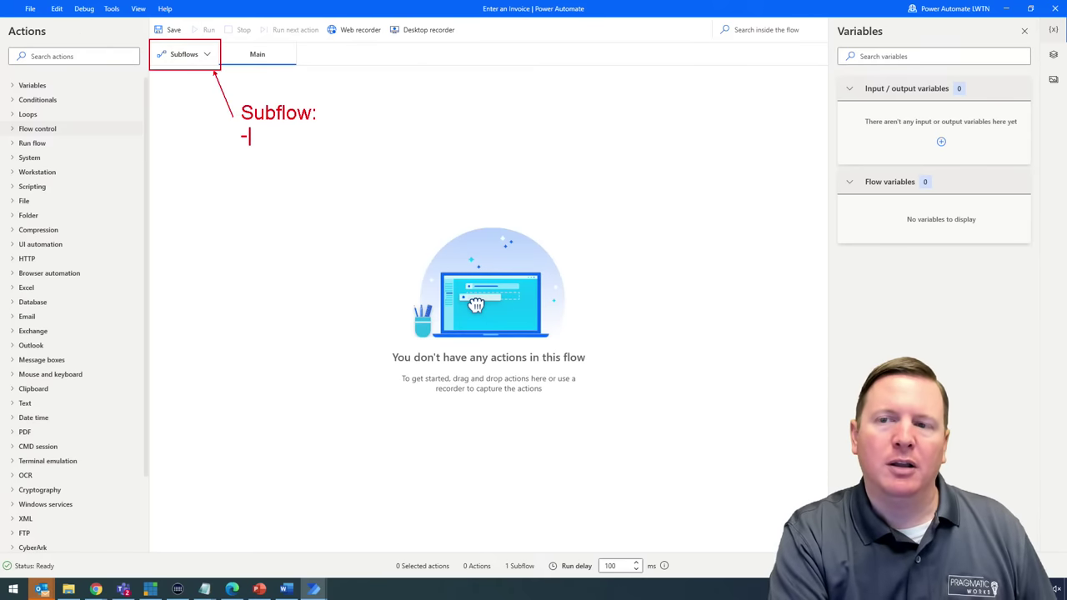
{"action": "type", "text": "C"}
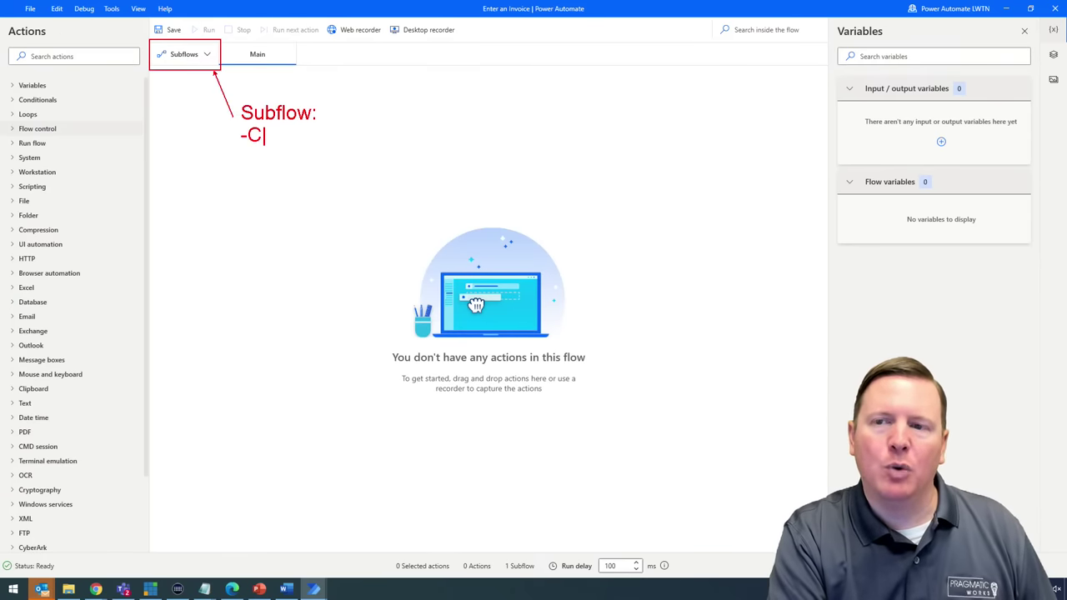
{"action": "type", "text": "om"}
{"action": "type", "text": "par"}
{"action": "key", "text": "BackSpace"}
{"action": "type", "text": "artmentaliz"}
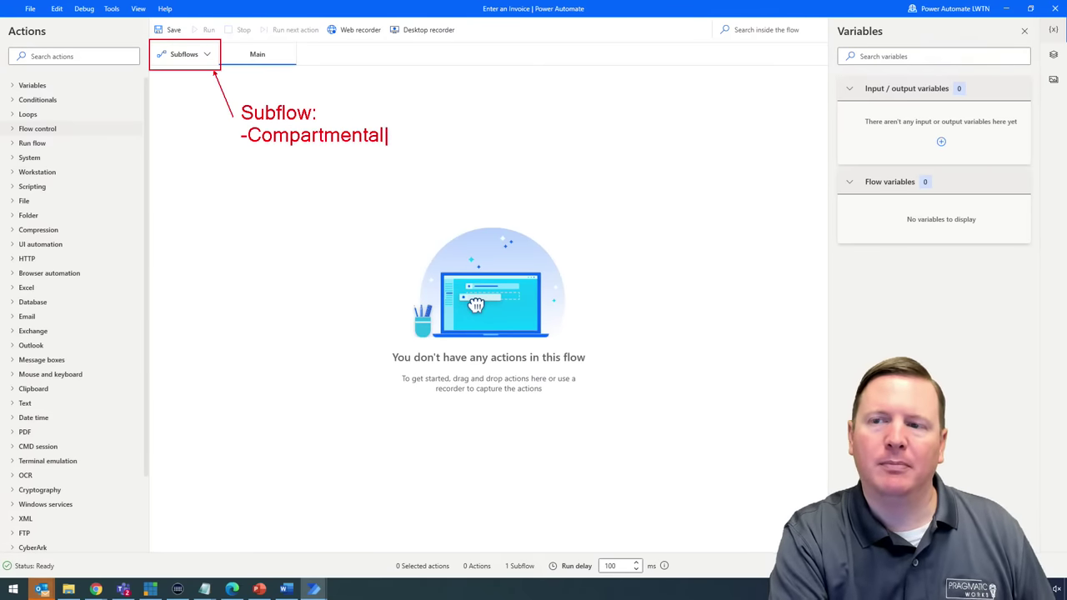
{"action": "key", "text": "BackSpace"}
{"action": "key", "text": "BackSpace"}
{"action": "key", "text": "BackSpace"}
{"action": "key", "text": "BackSpace"}
{"action": "key", "text": "BackSpace"}
{"action": "key", "text": "BackSpace"}
{"action": "key", "text": "BackSpace"}
{"action": "key", "text": "BackSpace"}
{"action": "key", "text": "BackSpace"}
{"action": "key", "text": "BackSpace"}
{"action": "key", "text": "BackSpace"}
{"action": "key", "text": "BackSpace"}
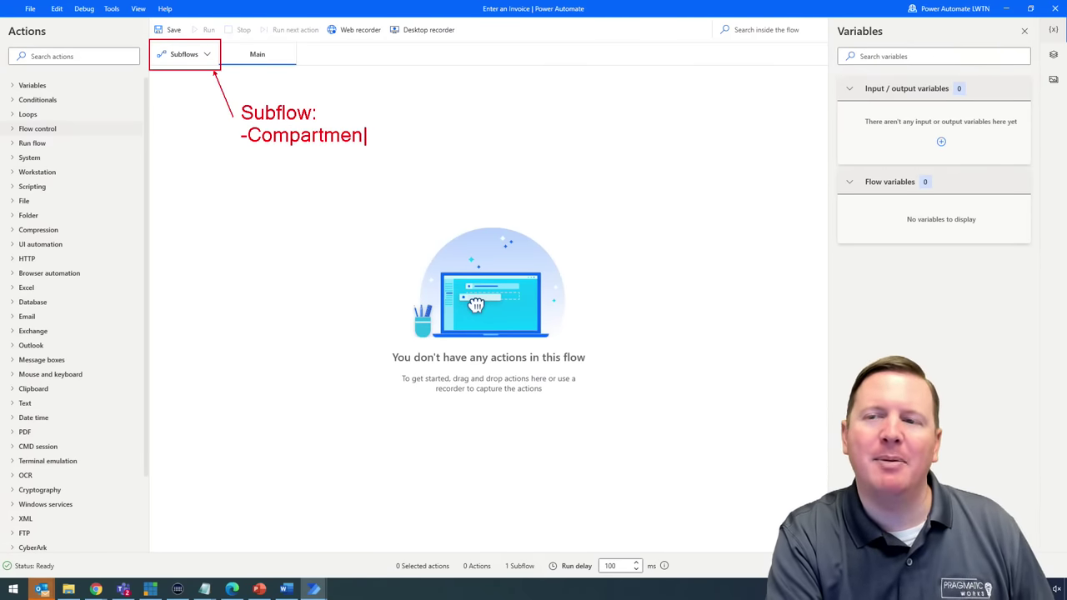
{"action": "key", "text": "BackSpace"}
{"action": "key", "text": "BackSpace"}
{"action": "key", "text": "BackSpace"}
{"action": "key", "text": "BackSpace"}
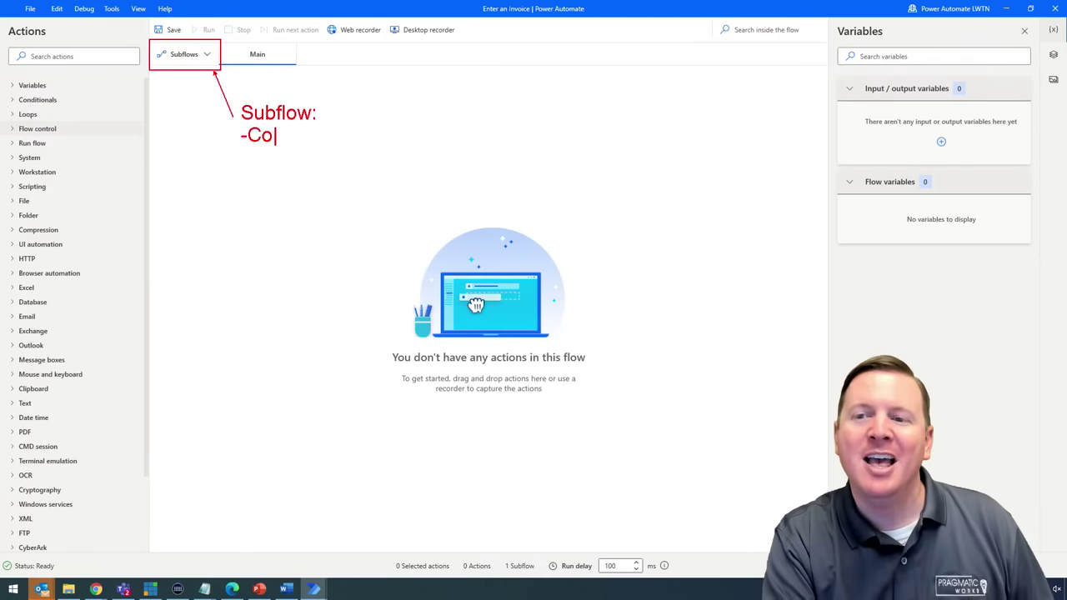
{"action": "type", "text": "Break up your "}
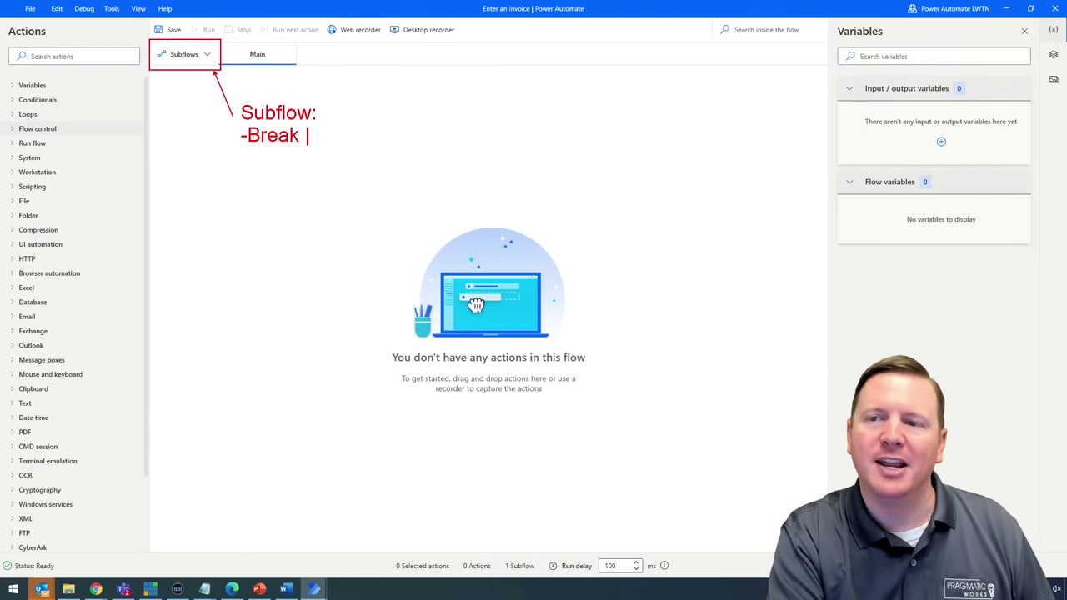
{"action": "type", "text": "work"}
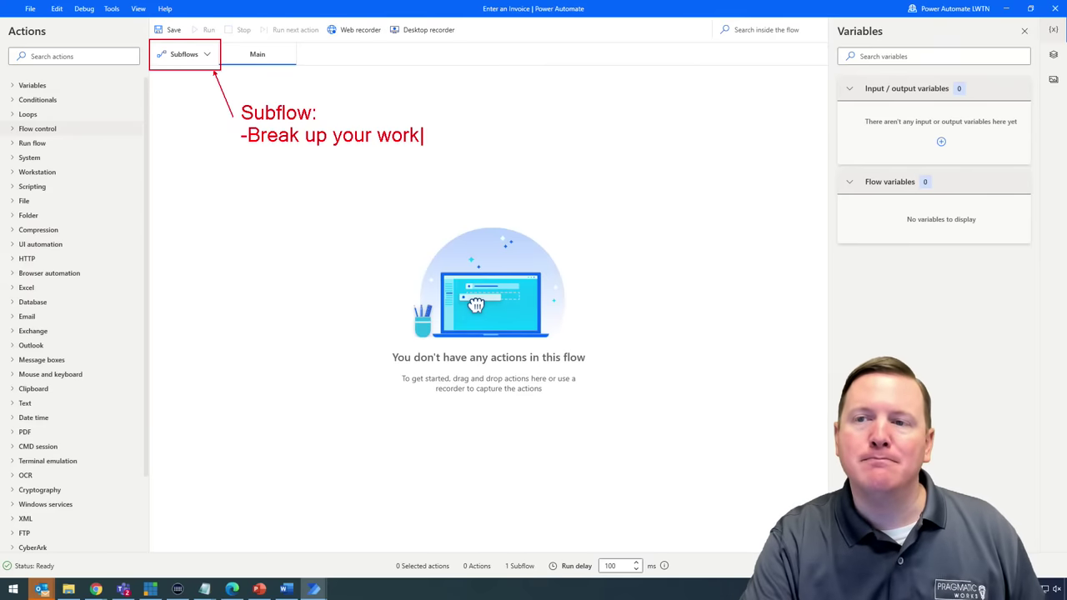
{"action": "left_click_drag", "start_coordinate": [271, 54], "coordinate": [317, 58]}
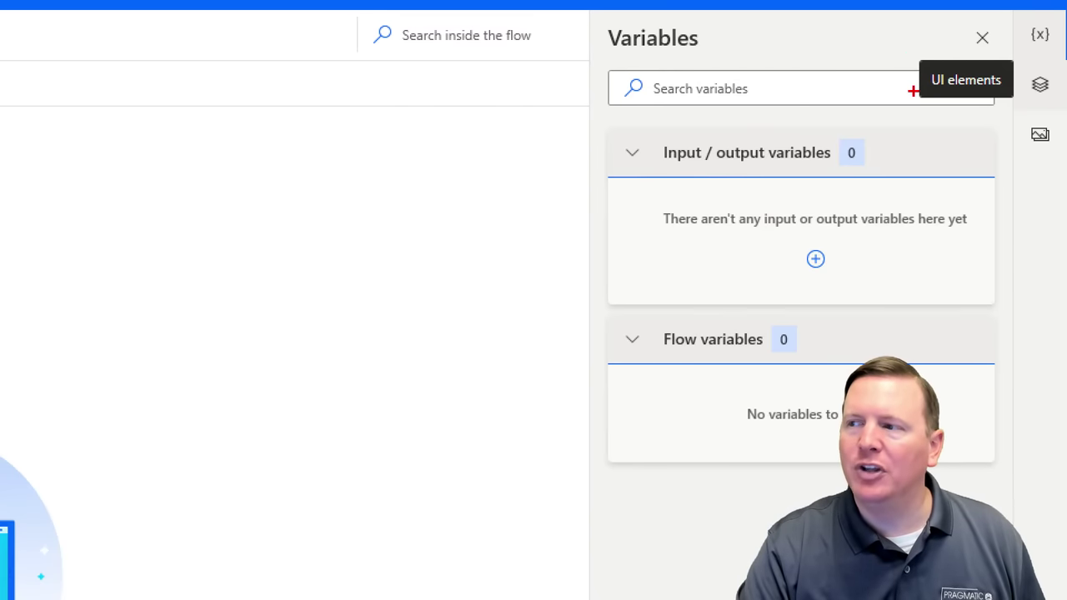
{"action": "left_click_drag", "start_coordinate": [920, 96], "coordinate": [1023, 71]}
{"action": "left_click_drag", "start_coordinate": [930, 68], "coordinate": [1006, 98]}
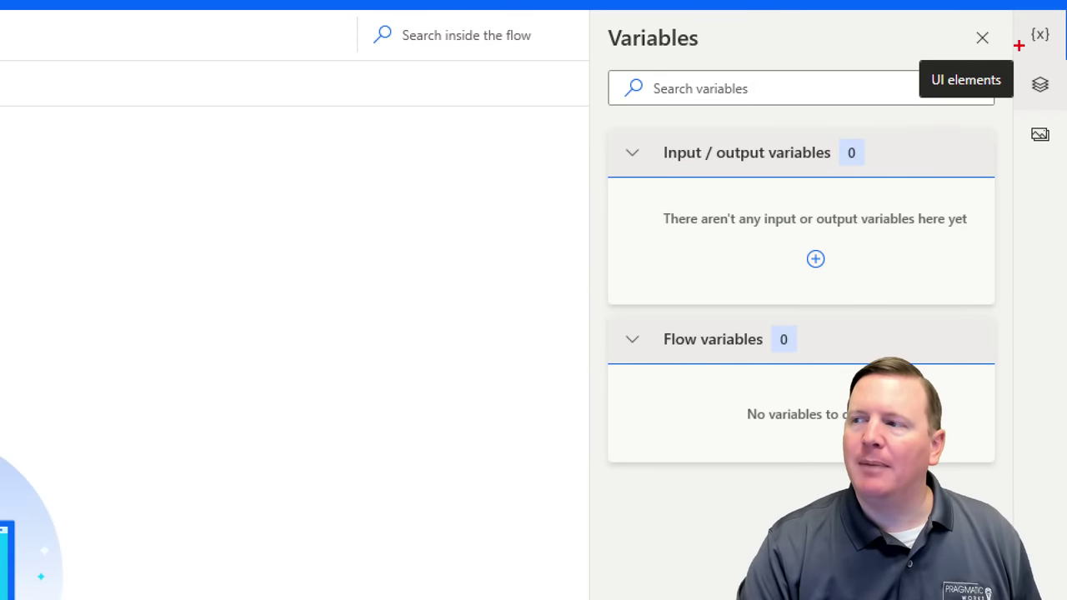
{"action": "left_click_drag", "start_coordinate": [1018, 30], "coordinate": [907, 31]}
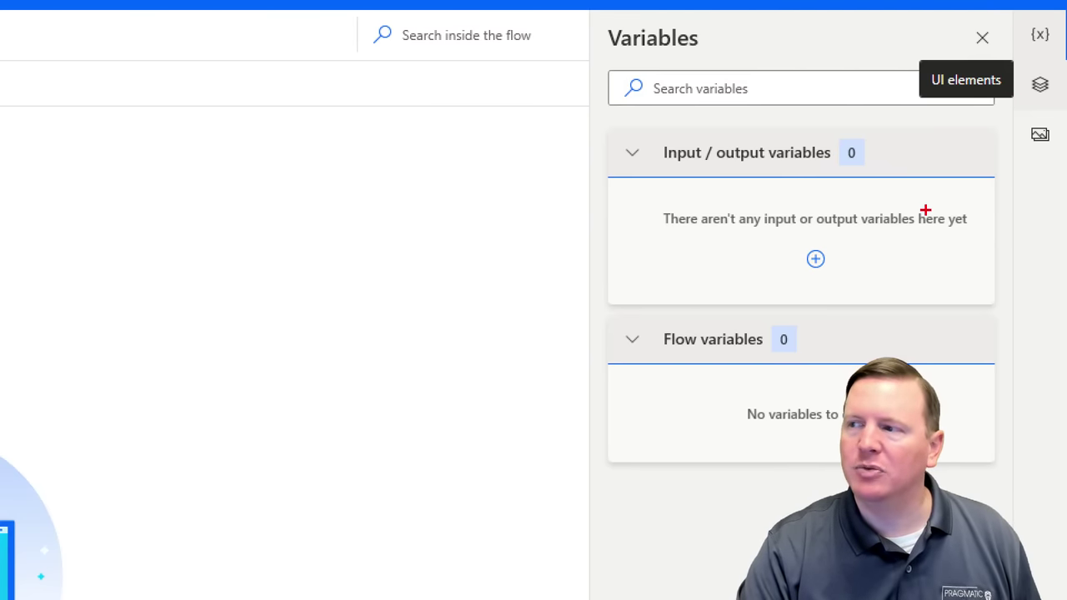
{"action": "left_click_drag", "start_coordinate": [1022, 133], "coordinate": [983, 140]}
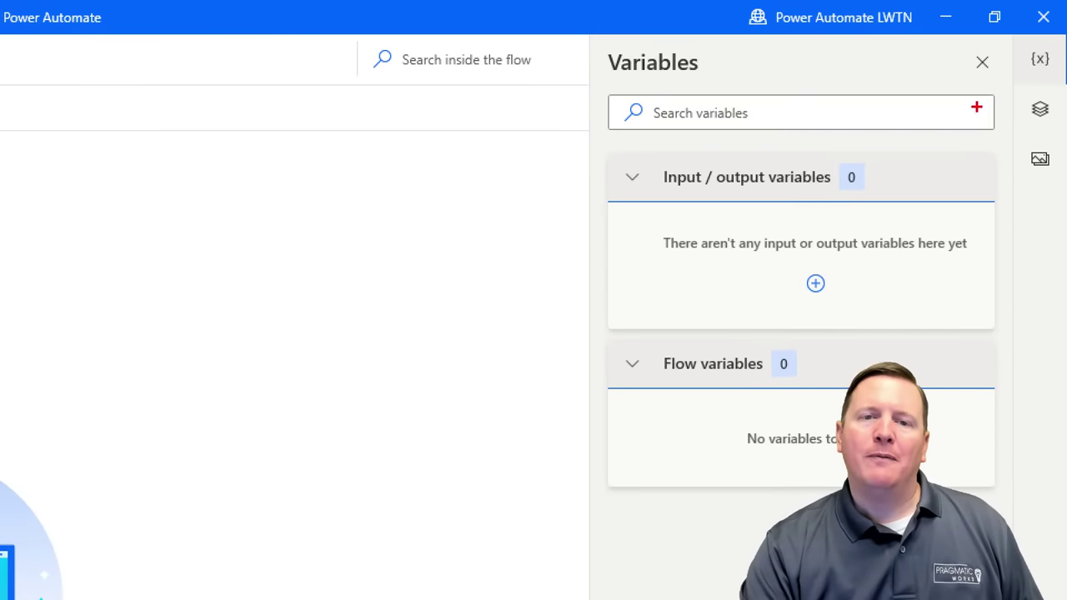
{"action": "left_click_drag", "start_coordinate": [1015, 60], "coordinate": [717, 61]}
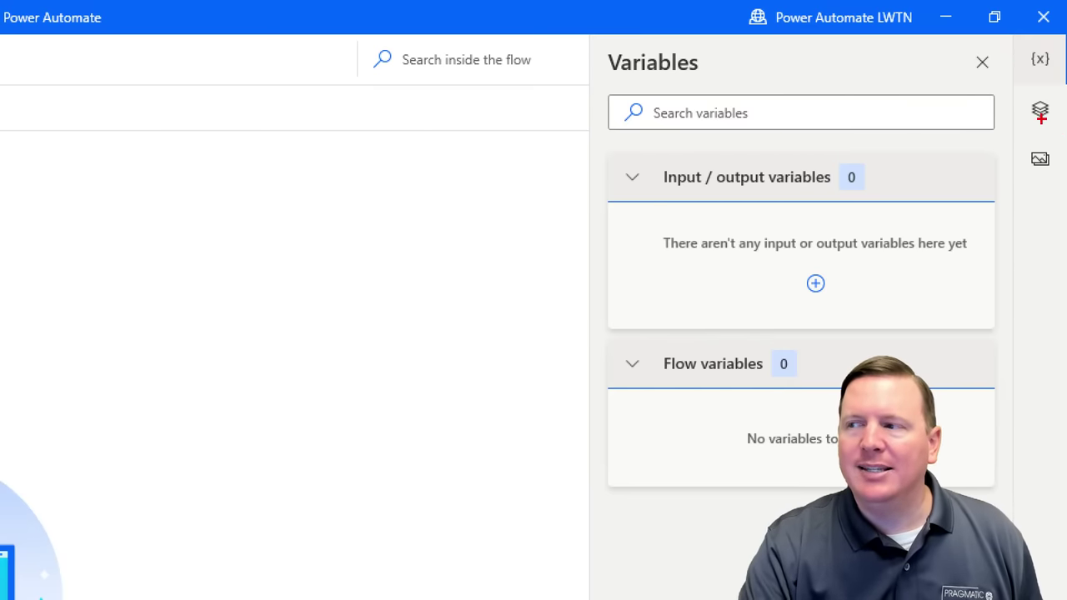
{"action": "left_click_drag", "start_coordinate": [1004, 109], "coordinate": [923, 109]}
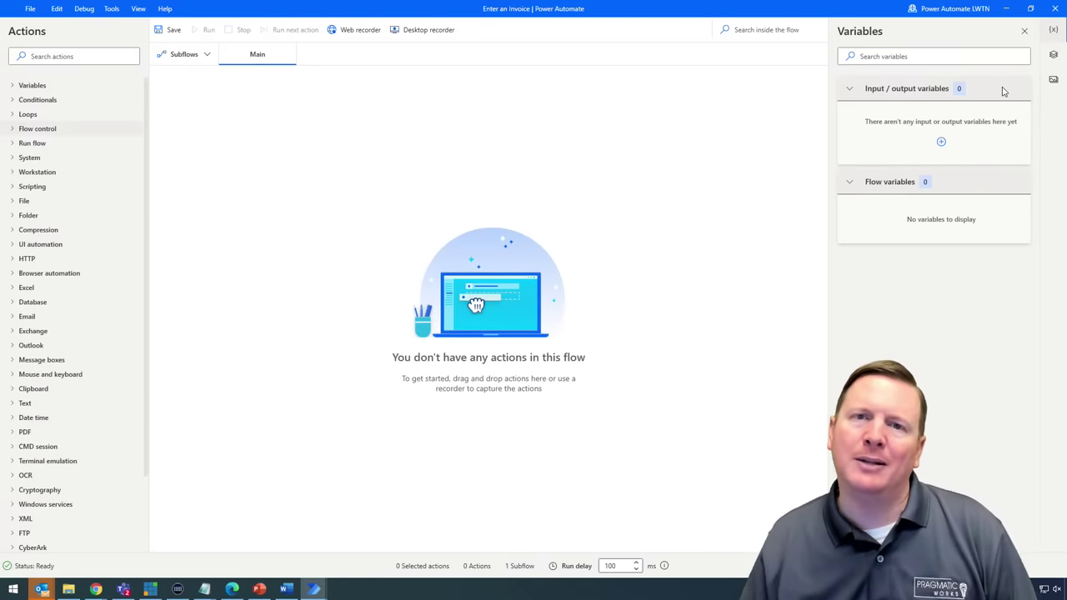
{"action": "left_click", "coordinate": [1052, 80]}
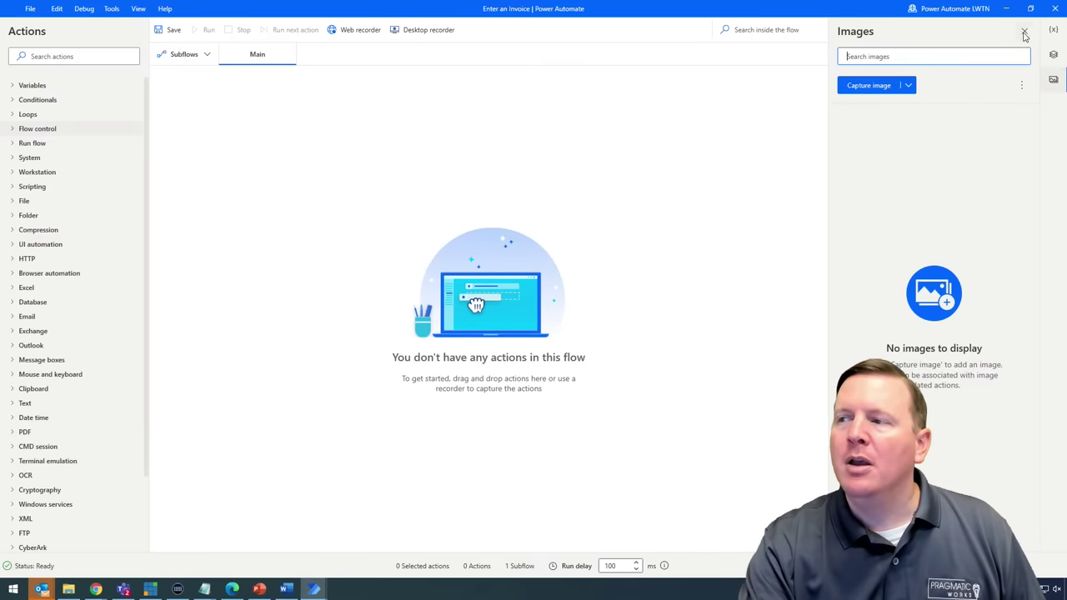
{"action": "left_click", "coordinate": [1054, 30]}
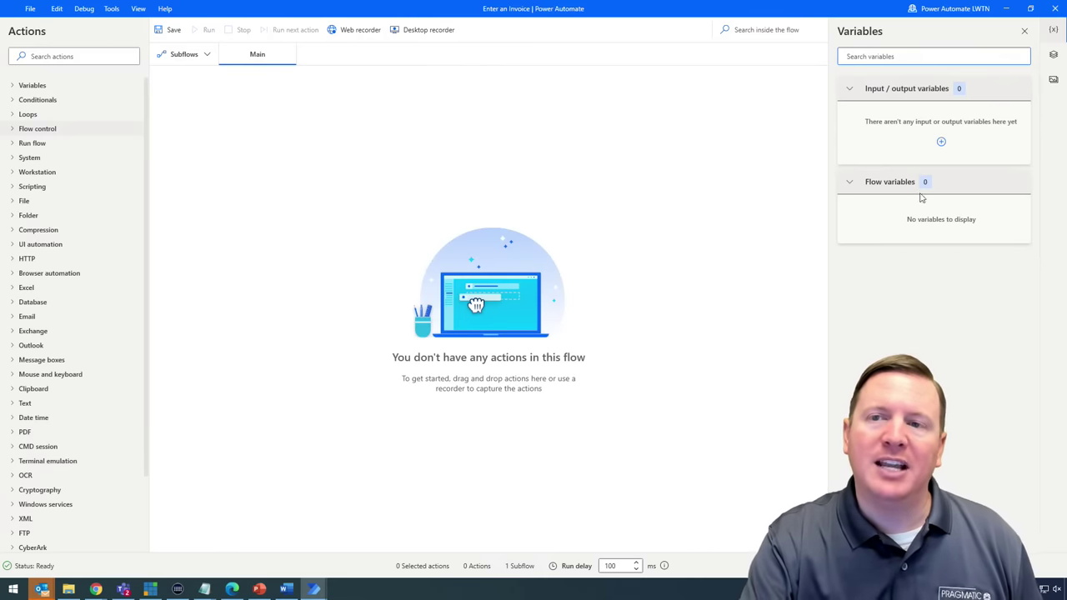
Search actions for 'run application' and add Run application to the Main flow.
{"action": "left_click", "coordinate": [60, 57]}
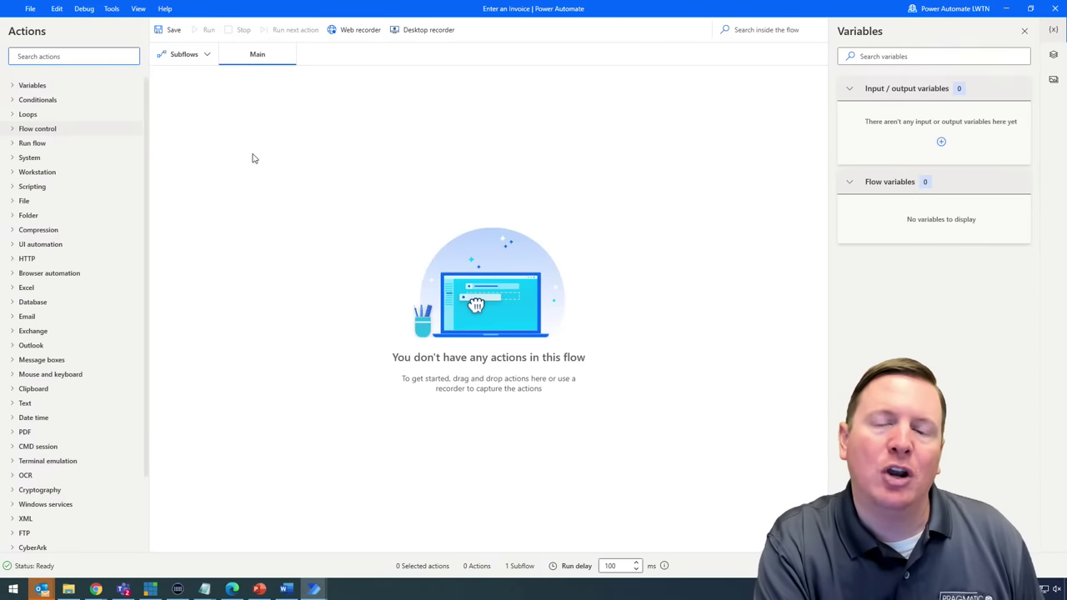
{"action": "type", "text": "run application"}
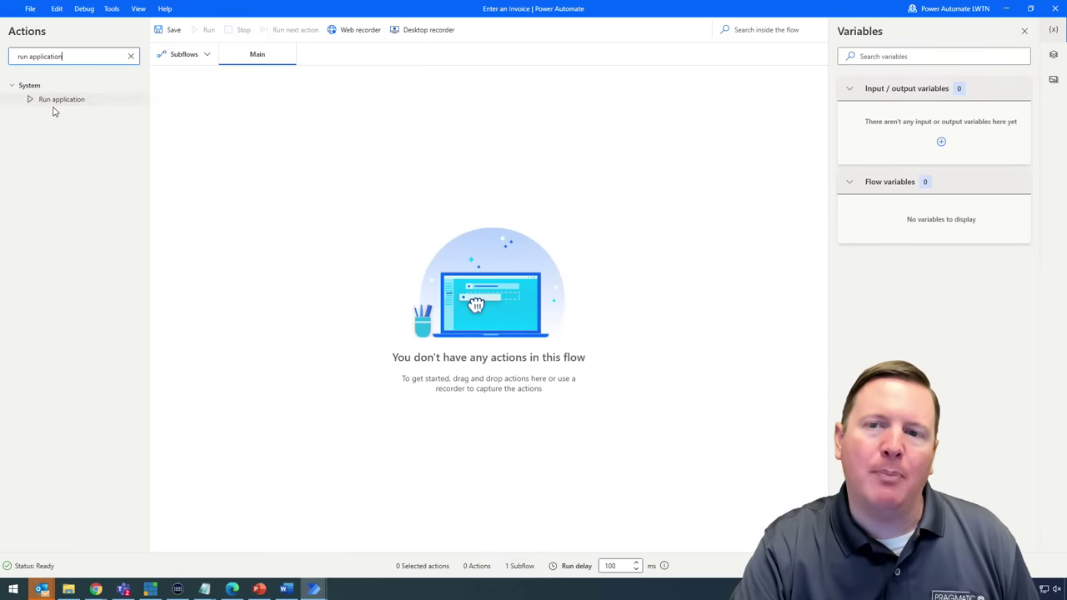
{"action": "left_click_drag", "start_coordinate": [48, 101], "coordinate": [288, 143]}
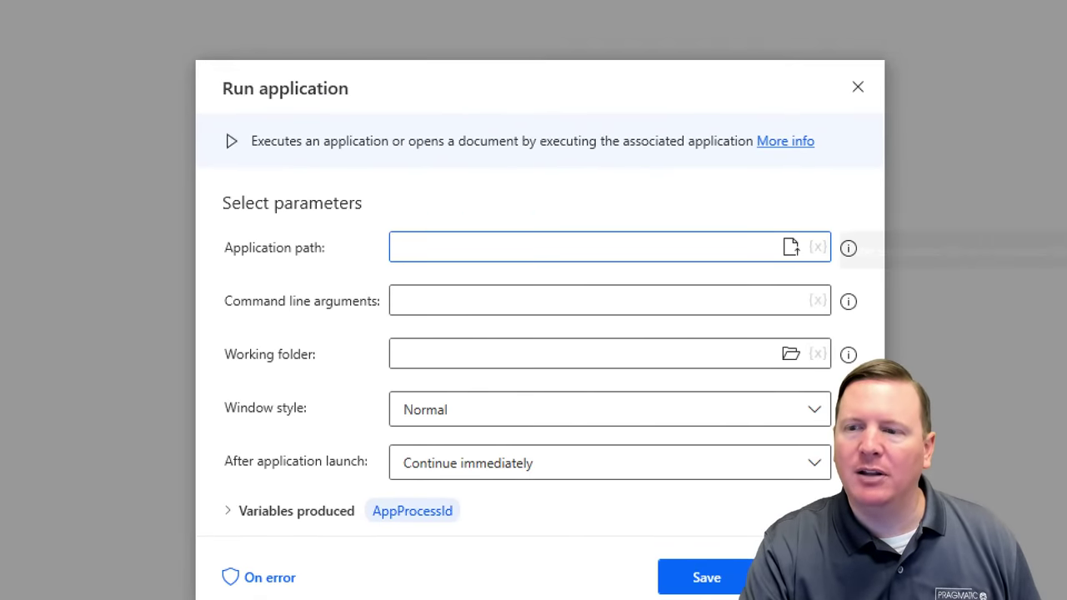
{"action": "mouse_move", "coordinate": [192, 217]}
{"action": "left_mouse_down"}
{"action": "mouse_move", "coordinate": [927, 305]}
{"action": "mouse_move", "coordinate": [898, 276]}
{"action": "left_mouse_up"}
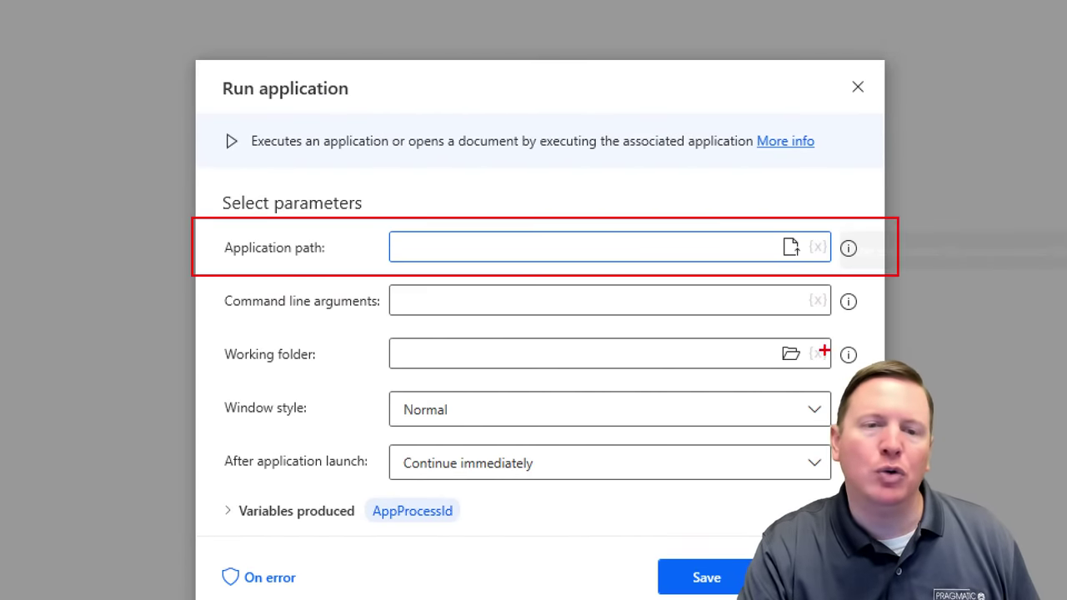
{"action": "left_click_drag", "start_coordinate": [798, 262], "coordinate": [836, 301]}
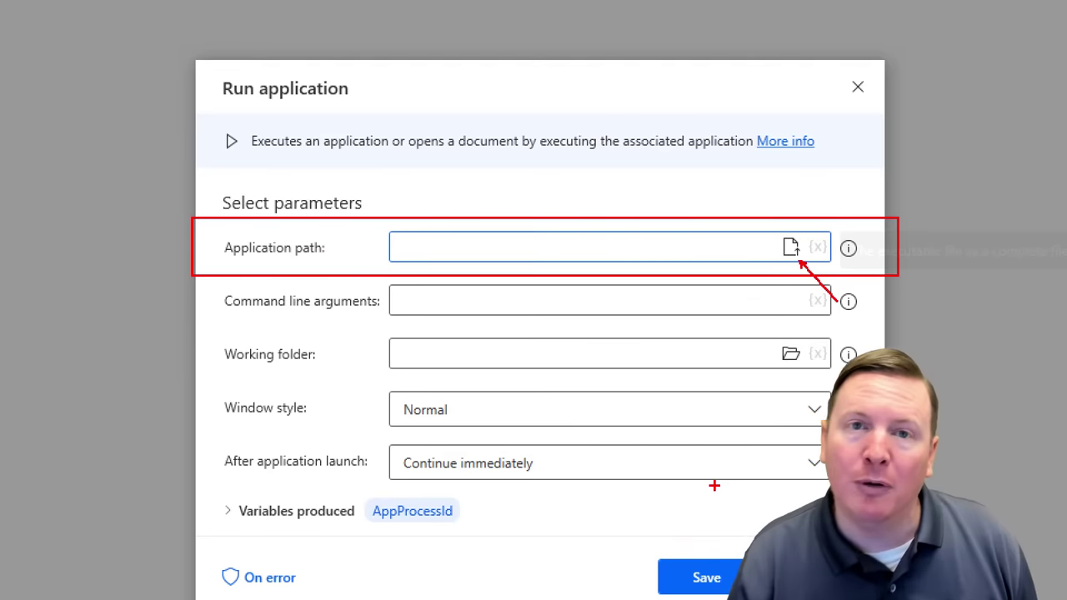
{"action": "key", "text": "Escape"}
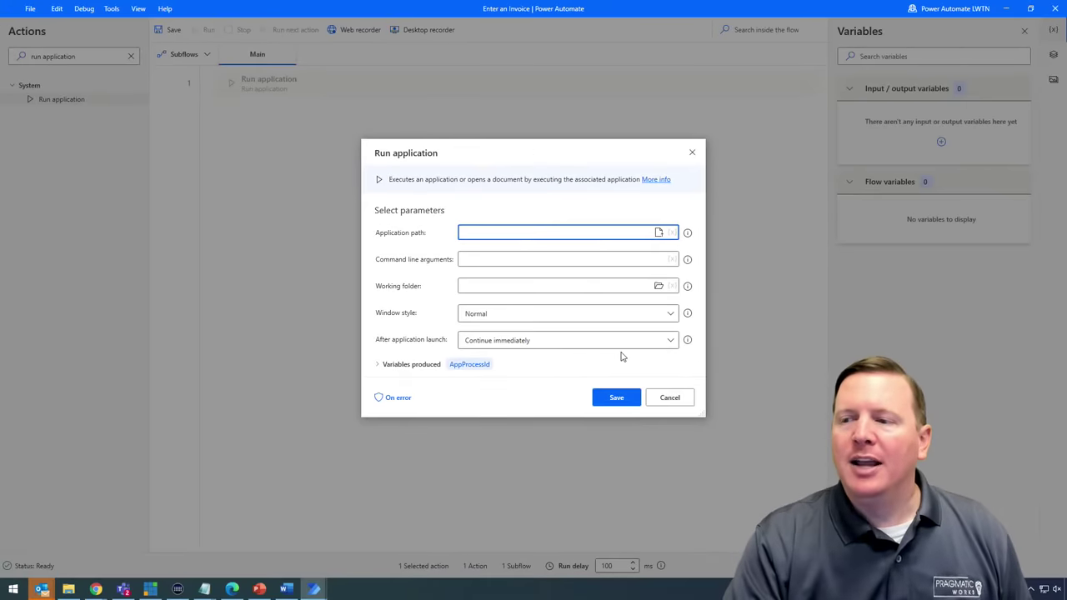
Browse to Program Files (x86) > Contoso, Inc > Contoso Invoicing and select LegacyInvoicingApp.
{"action": "left_click", "coordinate": [658, 234]}
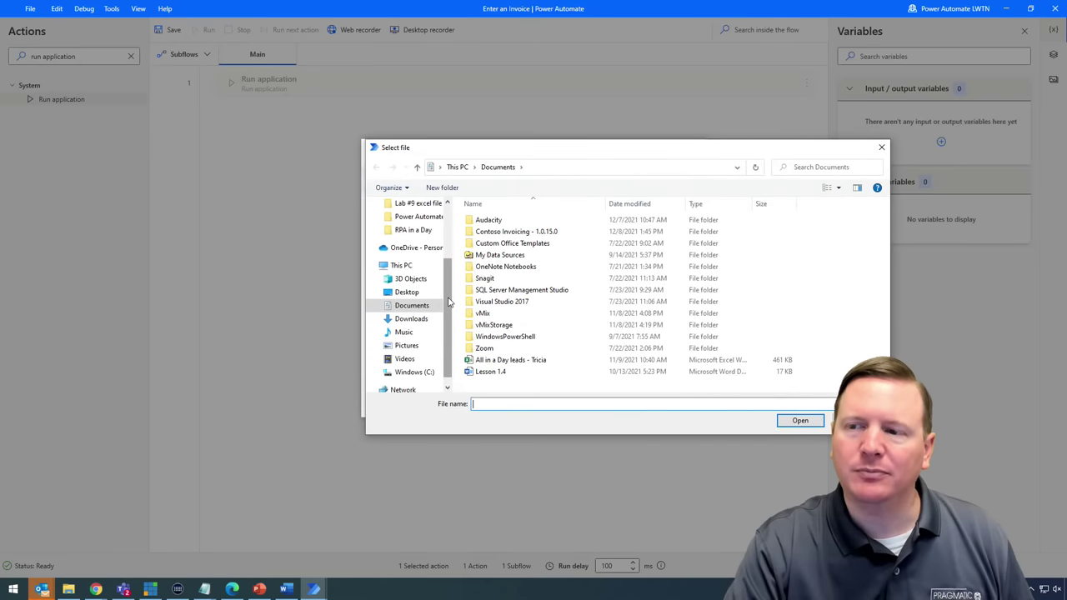
{"action": "left_click", "coordinate": [556, 166]}
{"action": "type", "text": "c:\\"}
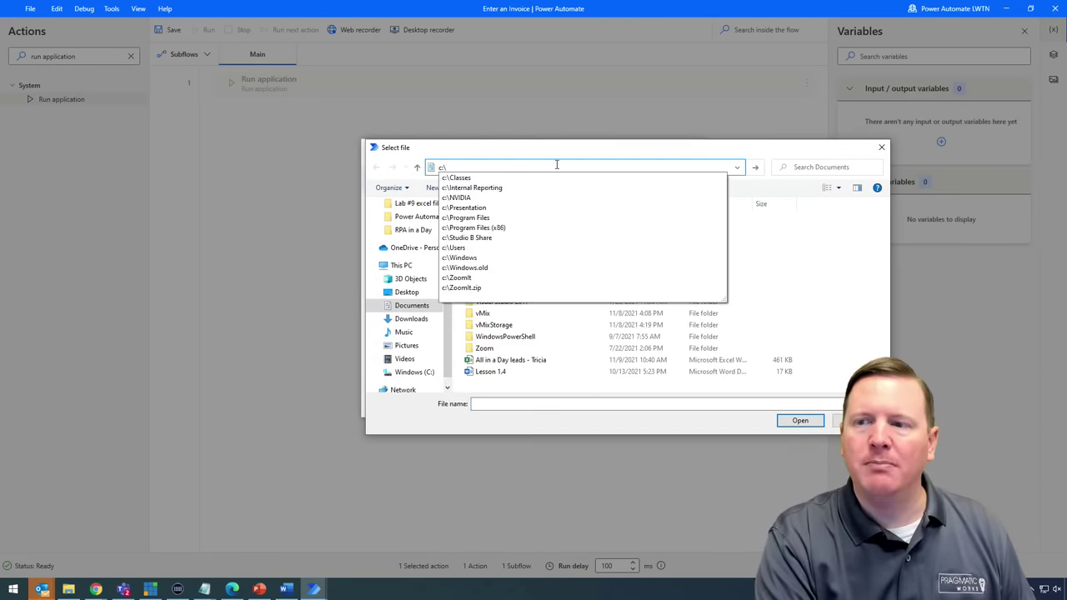
{"action": "type", "text": "prog"}
{"action": "key", "text": "Down"}
{"action": "key", "text": "Down"}
{"action": "key", "text": "Return"}
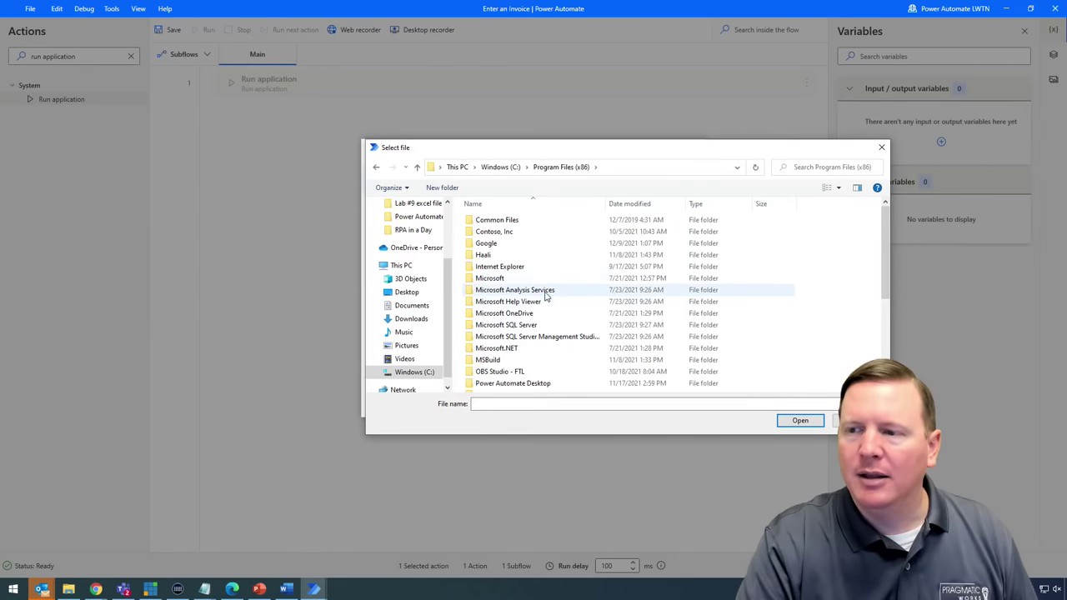
{"action": "double_click", "coordinate": [504, 232]}
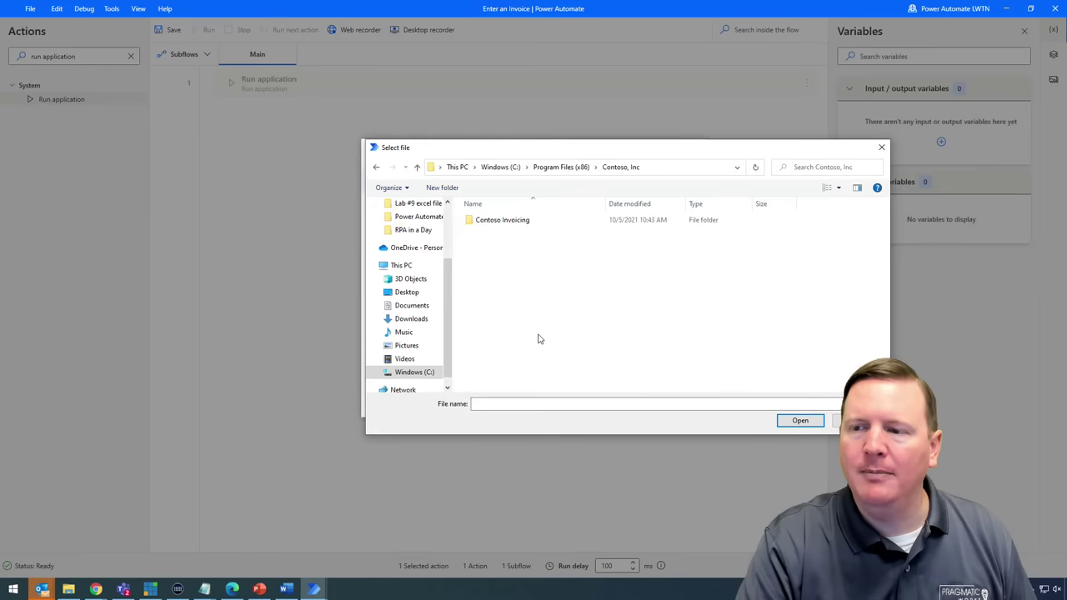
{"action": "double_click", "coordinate": [500, 221]}
{"action": "left_click", "coordinate": [500, 278]}
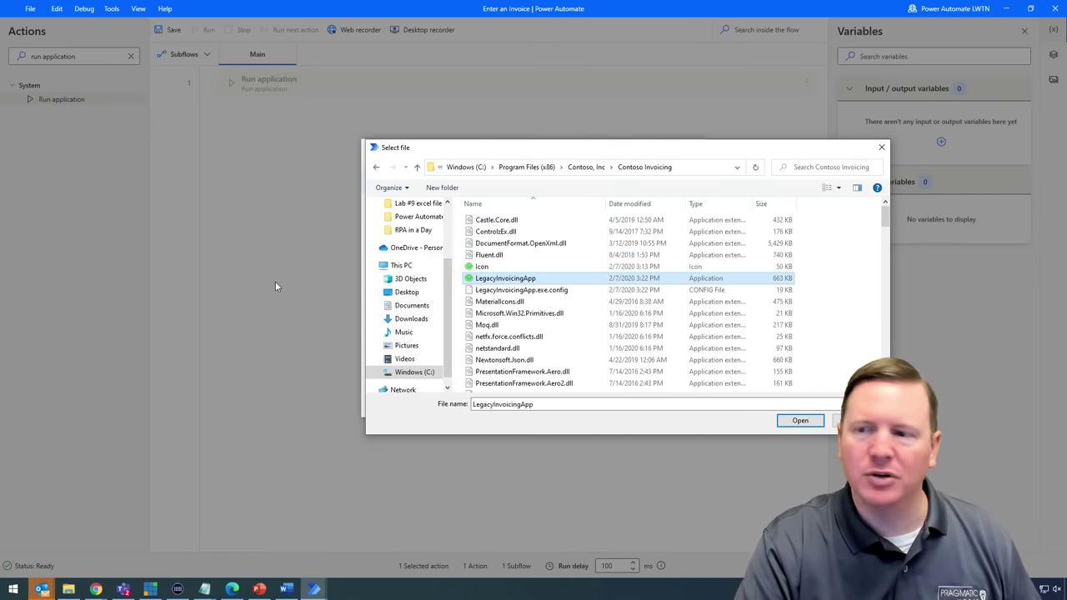
{"action": "mouse_move", "coordinate": [455, 267]}
{"action": "left_mouse_down"}
{"action": "mouse_move", "coordinate": [659, 297]}
{"action": "mouse_move", "coordinate": [801, 283]}
{"action": "left_mouse_up"}
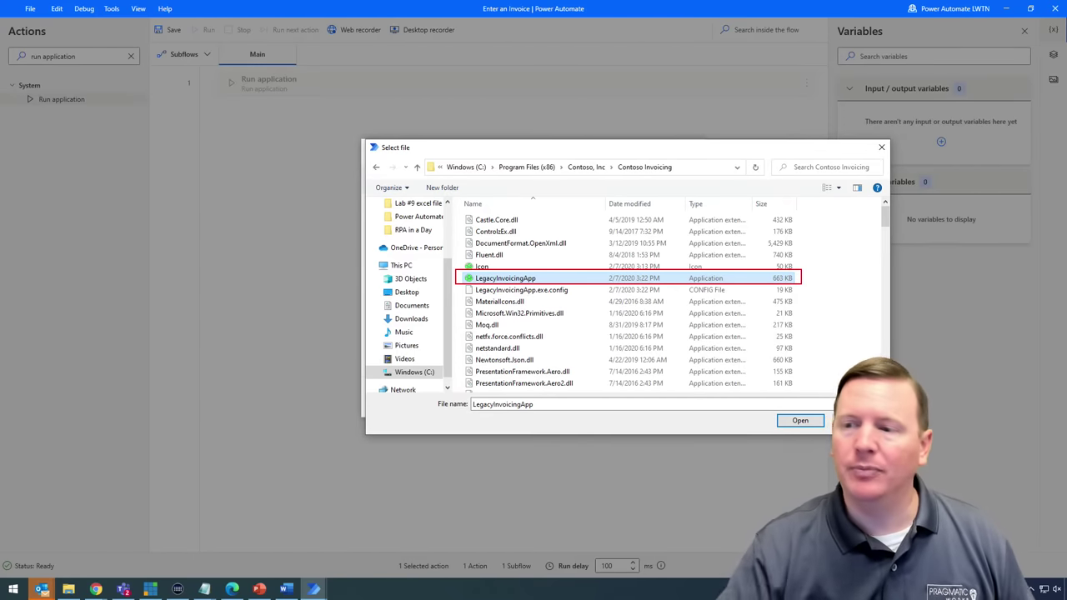
{"action": "key", "text": "Escape"}
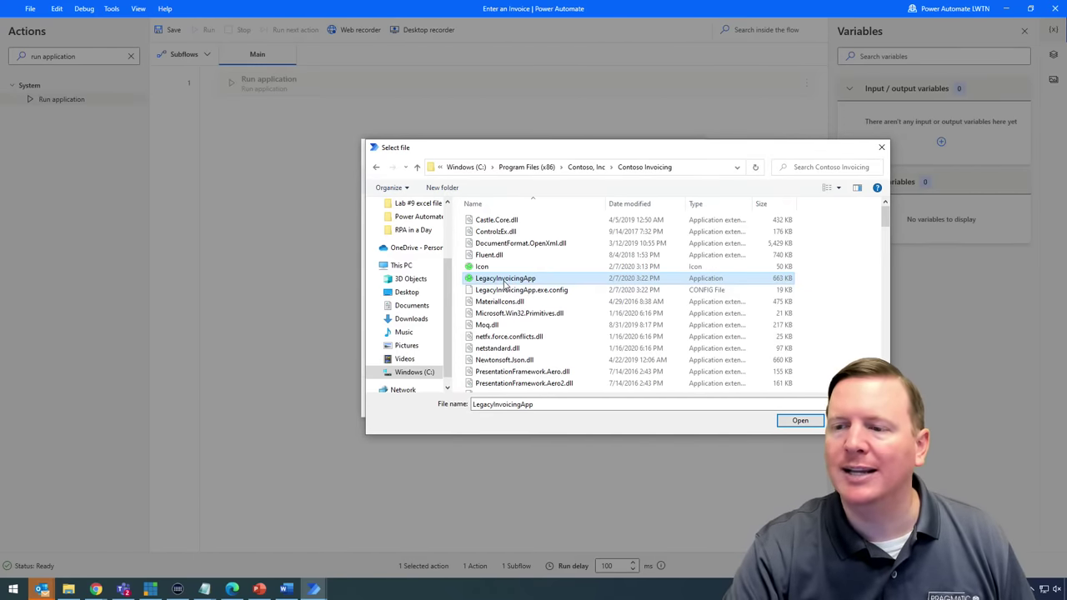
Use LegacyInvoicingApp.exe as the Run application action's Application path.
{"action": "double_click", "coordinate": [504, 278]}
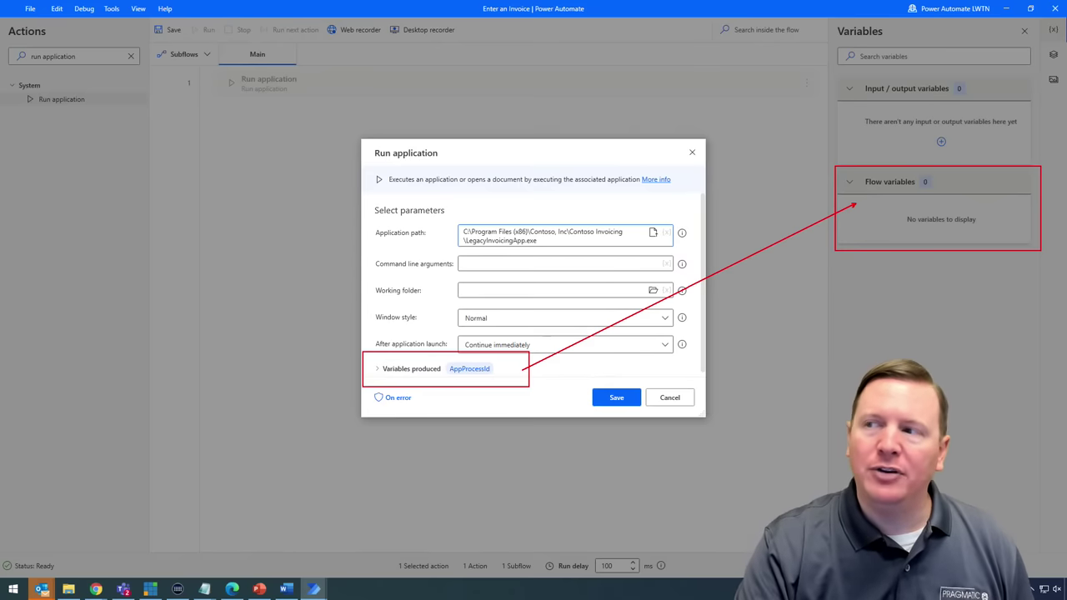
{"action": "mouse_move", "coordinate": [833, 70]}
{"action": "left_mouse_down"}
{"action": "mouse_move", "coordinate": [1002, 159]}
{"action": "mouse_move", "coordinate": [1038, 163]}
{"action": "left_mouse_up"}
{"action": "left_click_drag", "start_coordinate": [859, 112], "coordinate": [754, 90]}
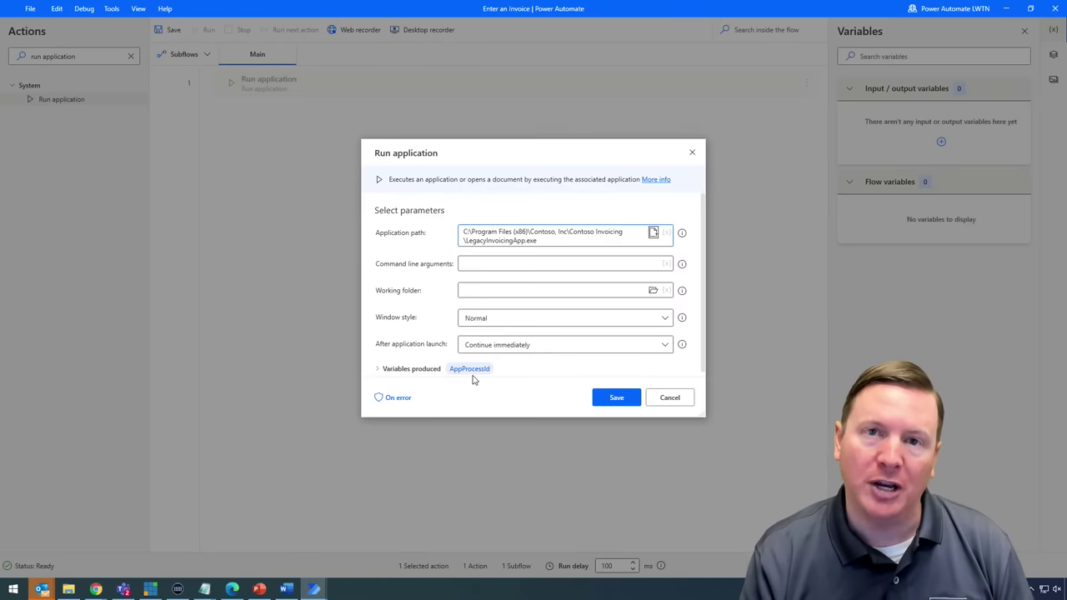
Save the Run application action and the flow, then run it to launch Contoso Invoicing.
{"action": "left_click", "coordinate": [613, 399]}
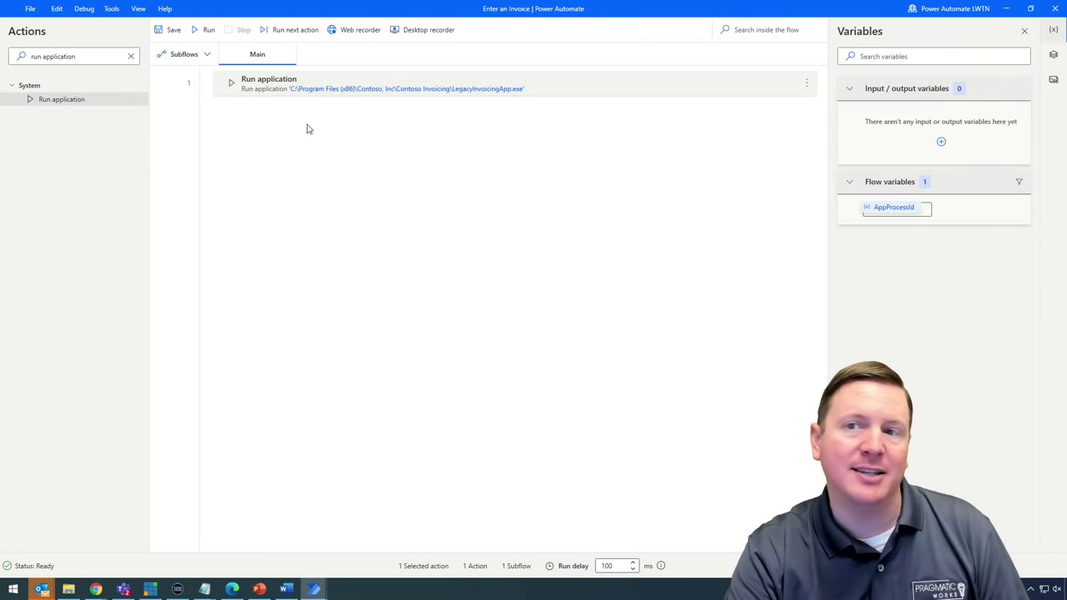
{"action": "left_click", "coordinate": [170, 33]}
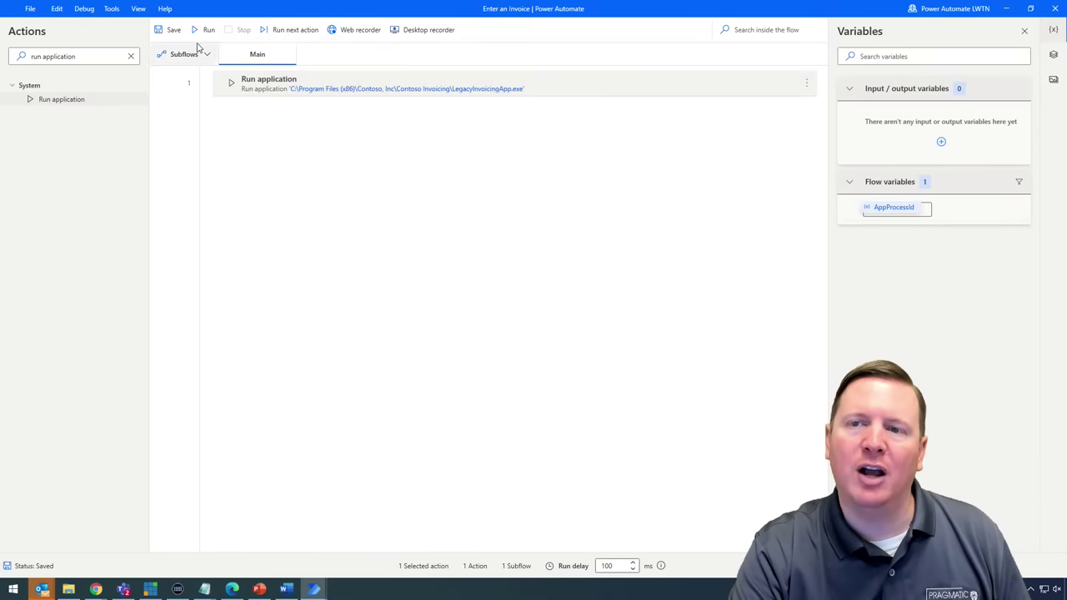
{"action": "left_click", "coordinate": [198, 33]}
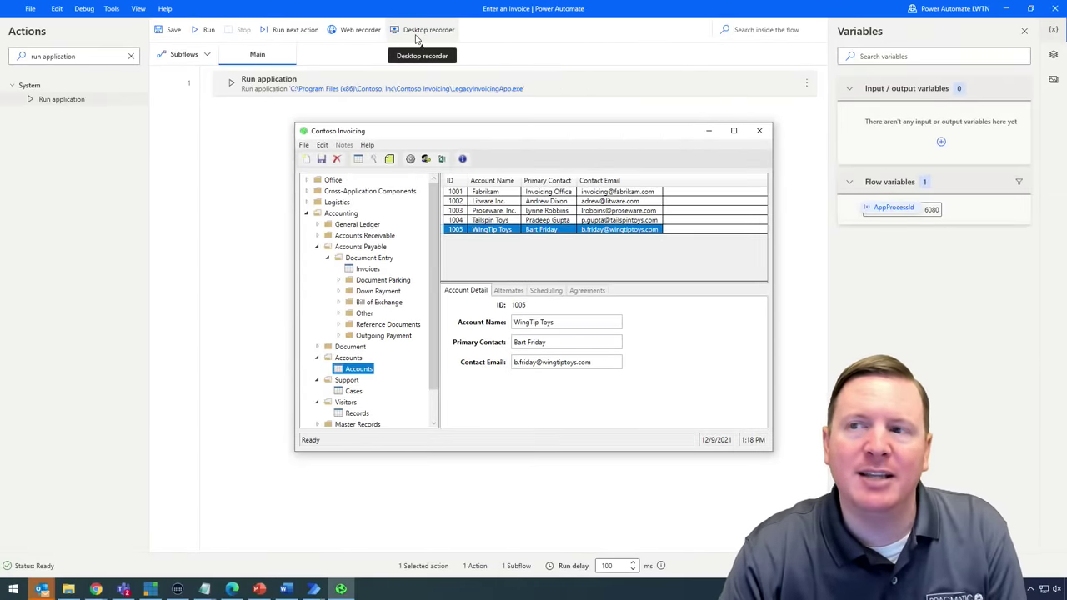
Open the Desktop recorder beside the launched Contoso Invoicing app.
{"action": "left_click", "coordinate": [416, 33]}
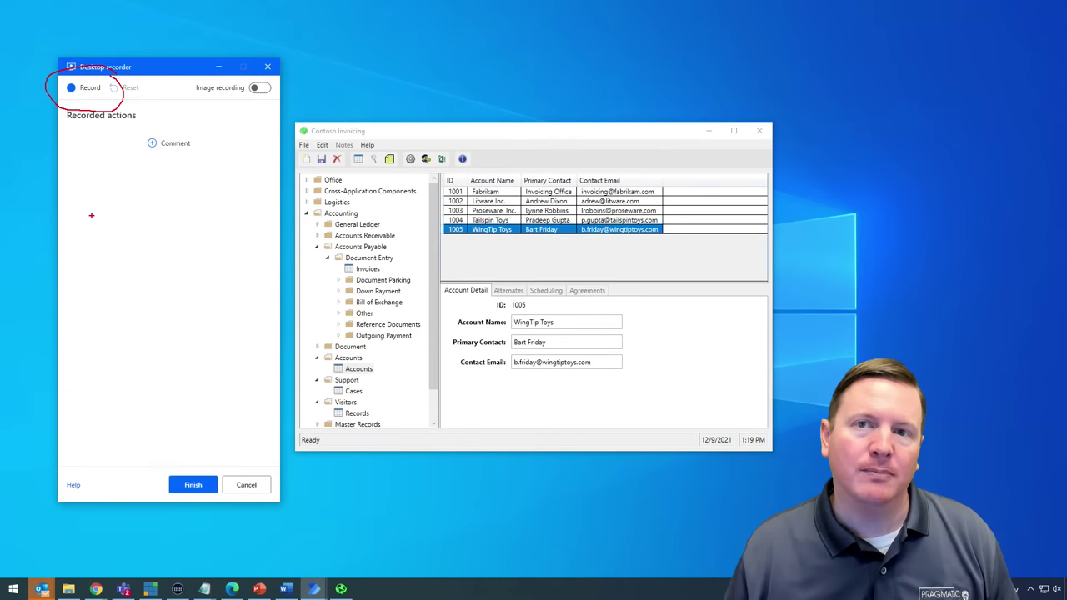
Dismiss the open prompt so the empty Desktop recorder is ready to capture.
{"action": "key", "text": "Escape"}
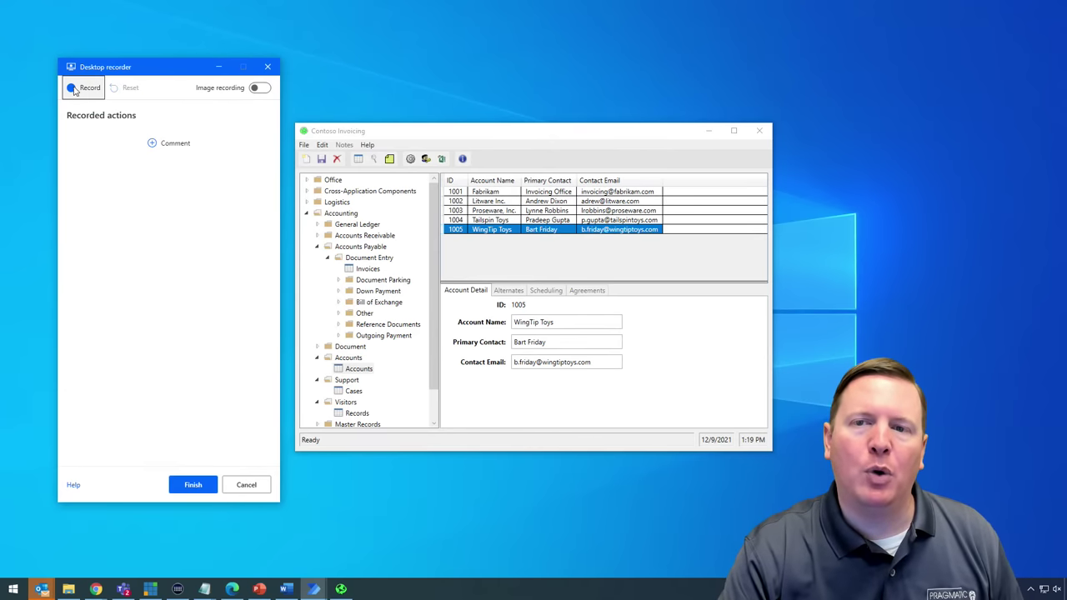
Start recording, then select Invoices in the Contoso Invoicing tree.
{"action": "left_click", "coordinate": [73, 90]}
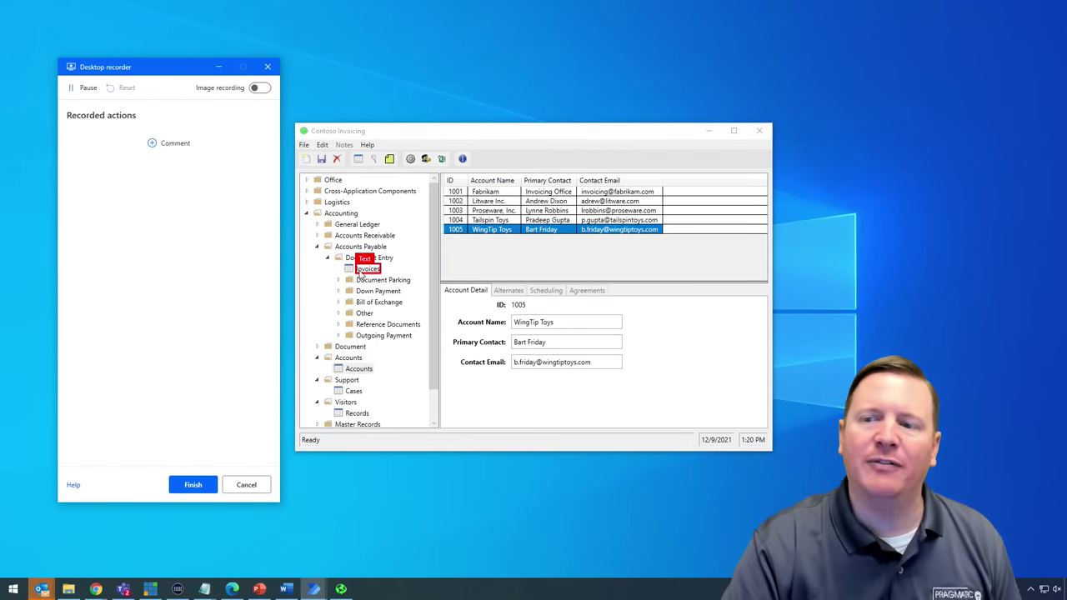
{"action": "left_click", "coordinate": [362, 272]}
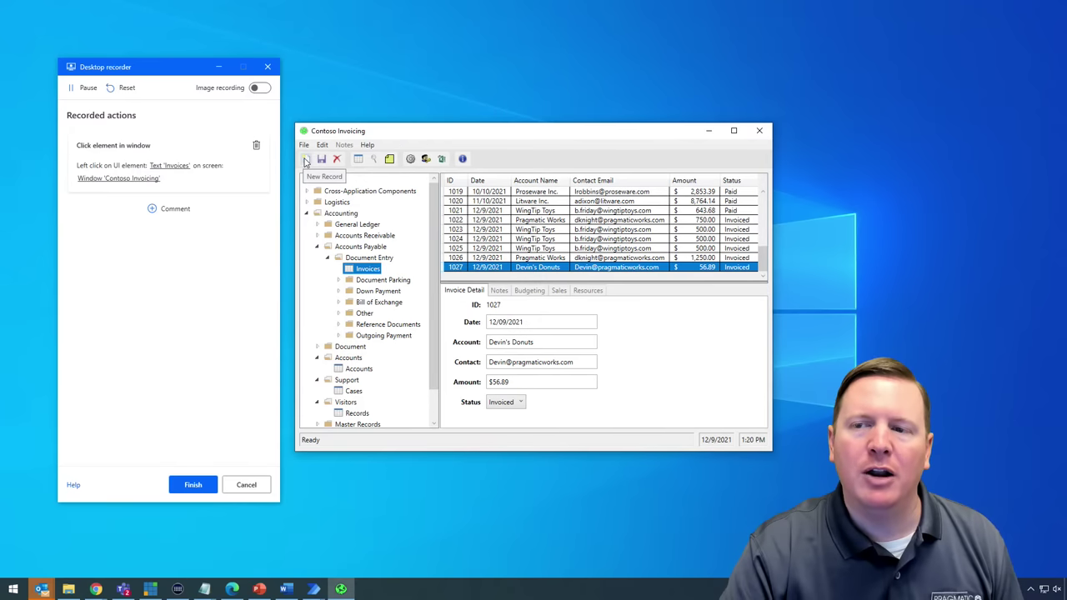
Create new invoice record 1028 and put focus in its Date field.
{"action": "left_click", "coordinate": [306, 160]}
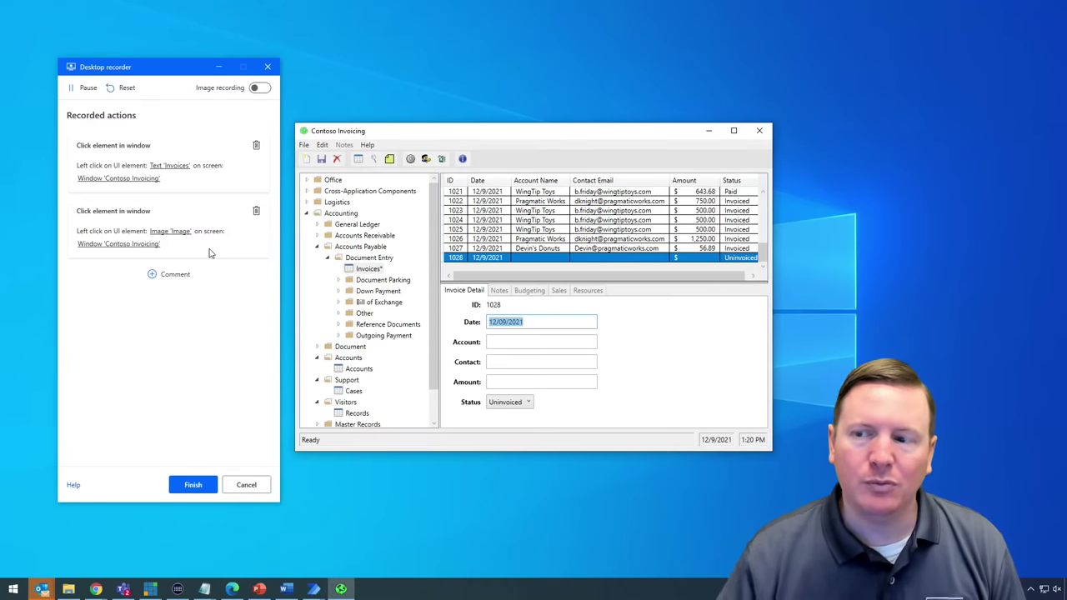
{"action": "left_click", "coordinate": [518, 323]}
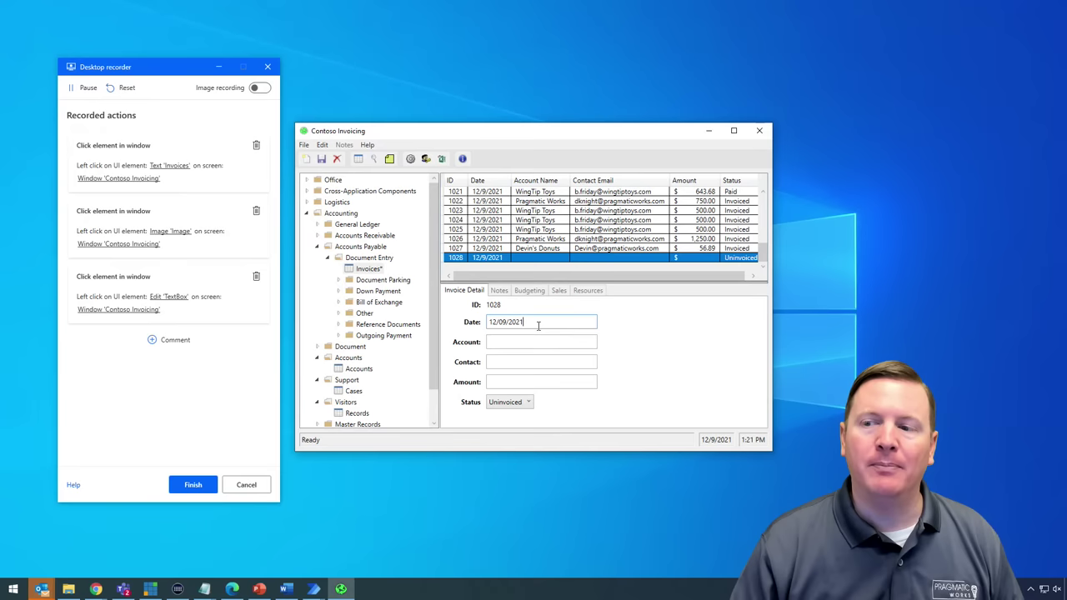
Record entering 899.95 in Account and the contact's e-mail address in Contact.
{"action": "left_click", "coordinate": [495, 342]}
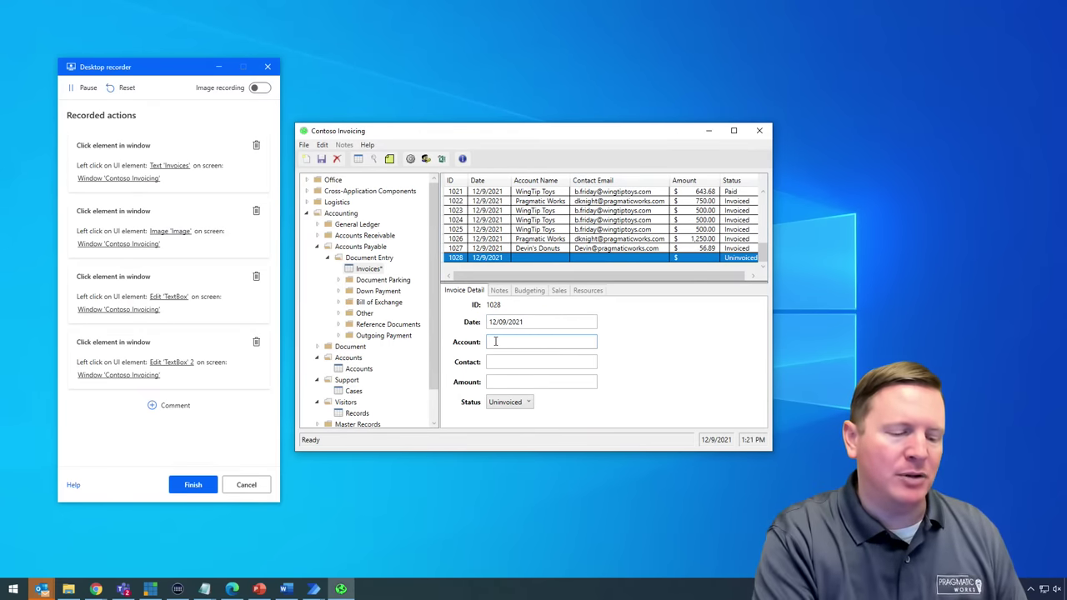
{"action": "type", "text": "8"}
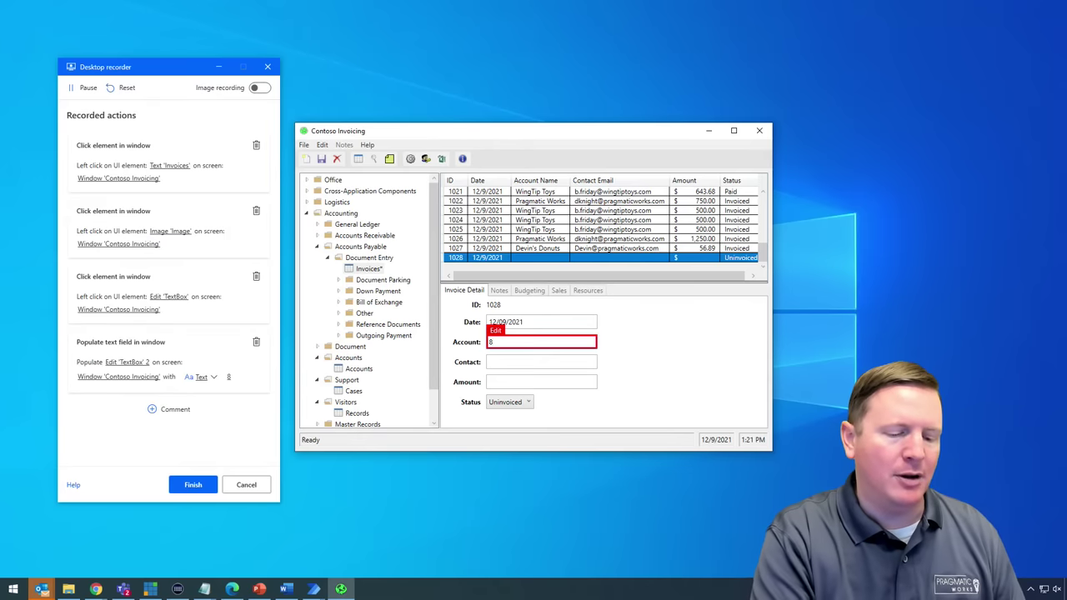
{"action": "type", "text": "99.95"}
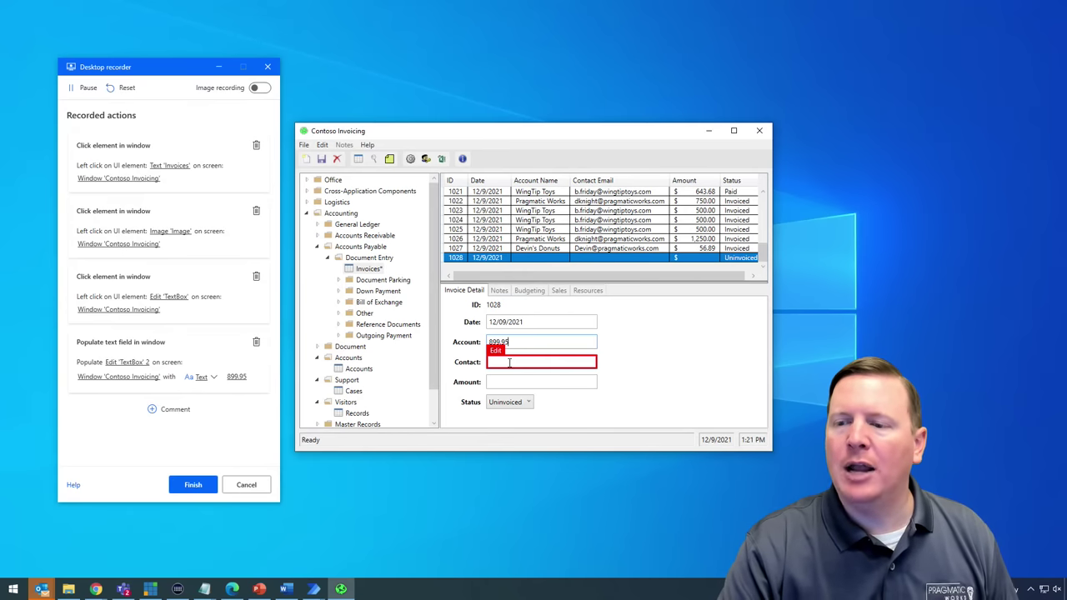
{"action": "left_click", "coordinate": [509, 363]}
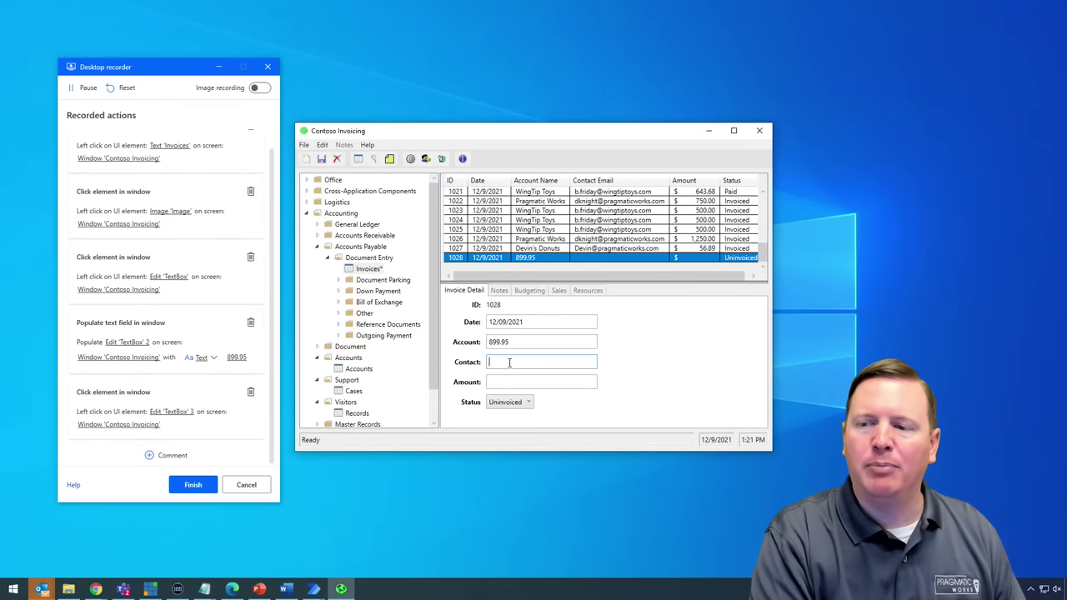
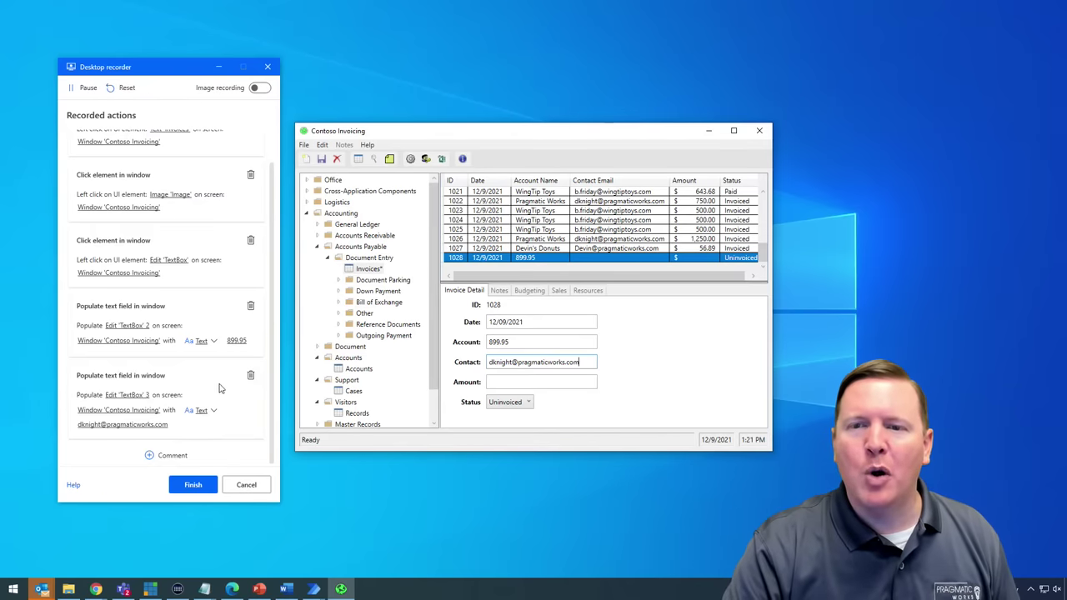
Delete the two wrong recorded actions, set Account to Pragmatic Works and retype the contact's e-mail.
{"action": "left_click", "coordinate": [249, 377]}
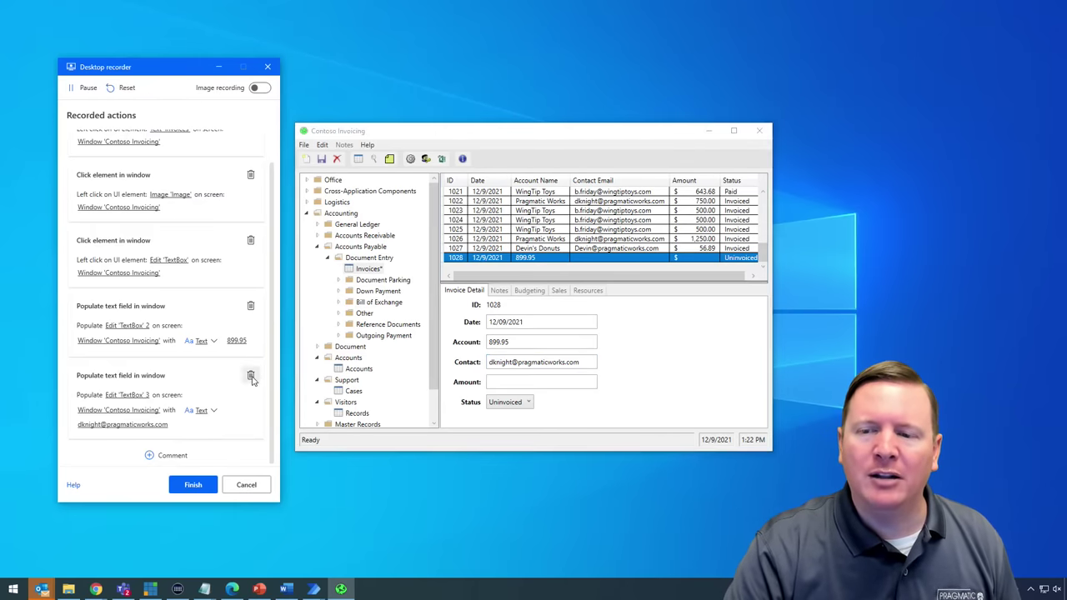
{"action": "left_click", "coordinate": [255, 344]}
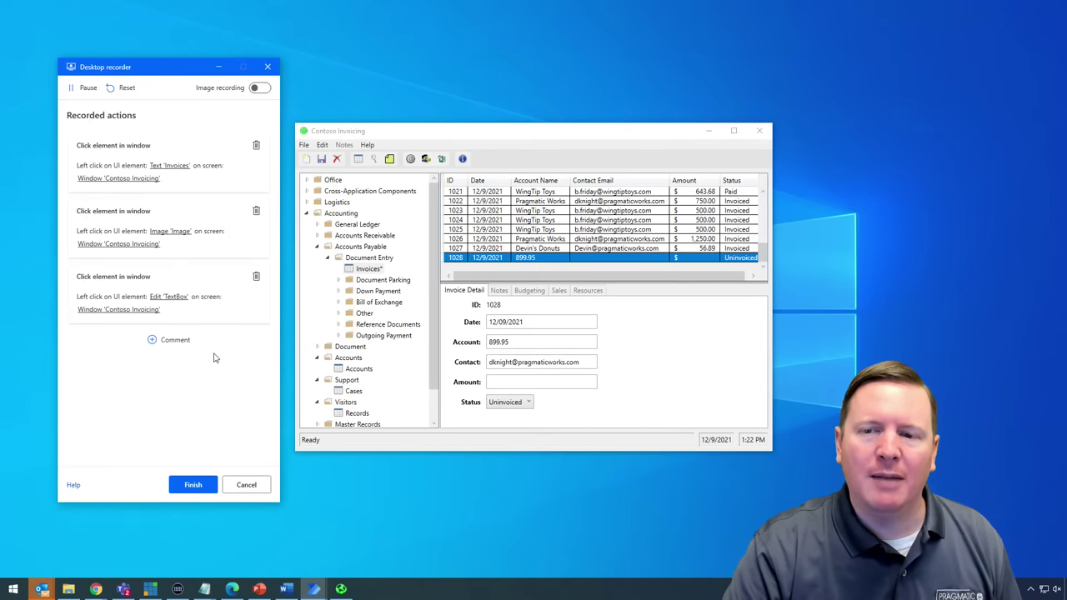
{"action": "left_click", "coordinate": [514, 342]}
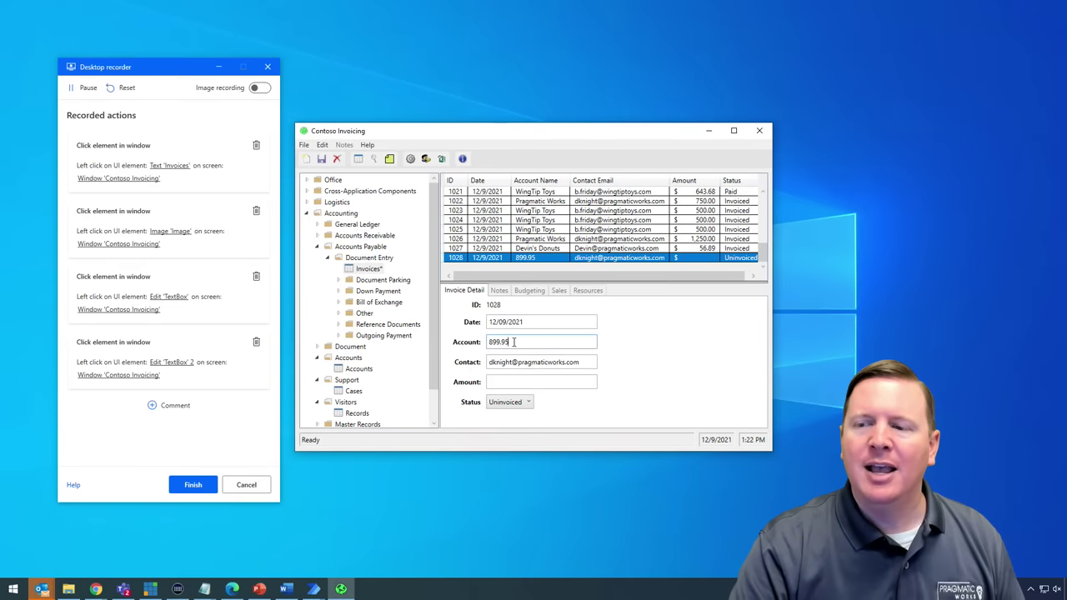
{"action": "double_click", "coordinate": [514, 341]}
{"action": "type", "text": "Pragmatic Works"}
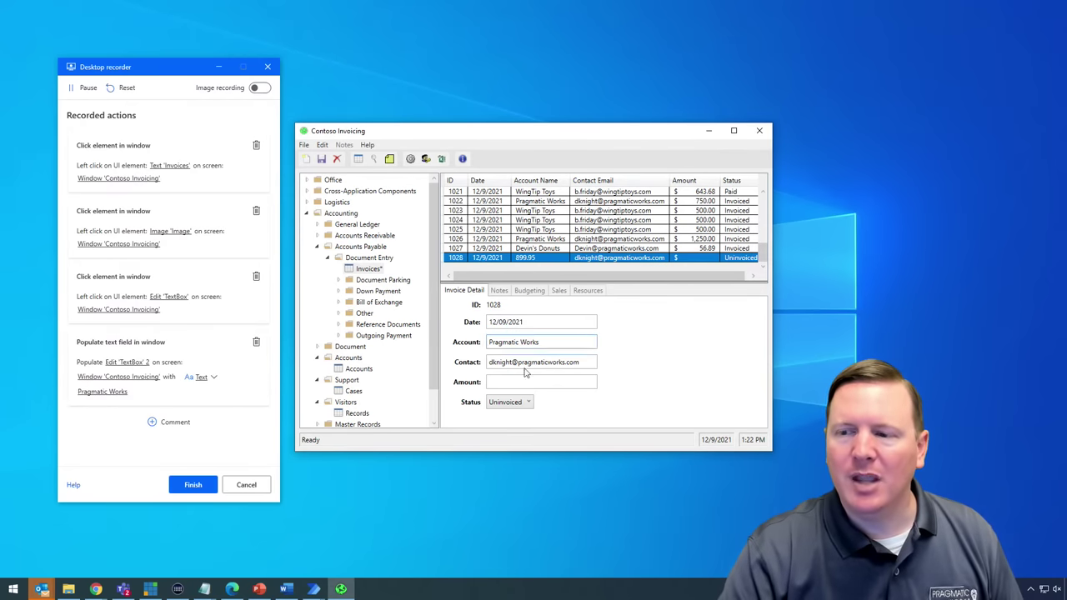
{"action": "left_click_drag", "start_coordinate": [579, 361], "coordinate": [464, 364]}
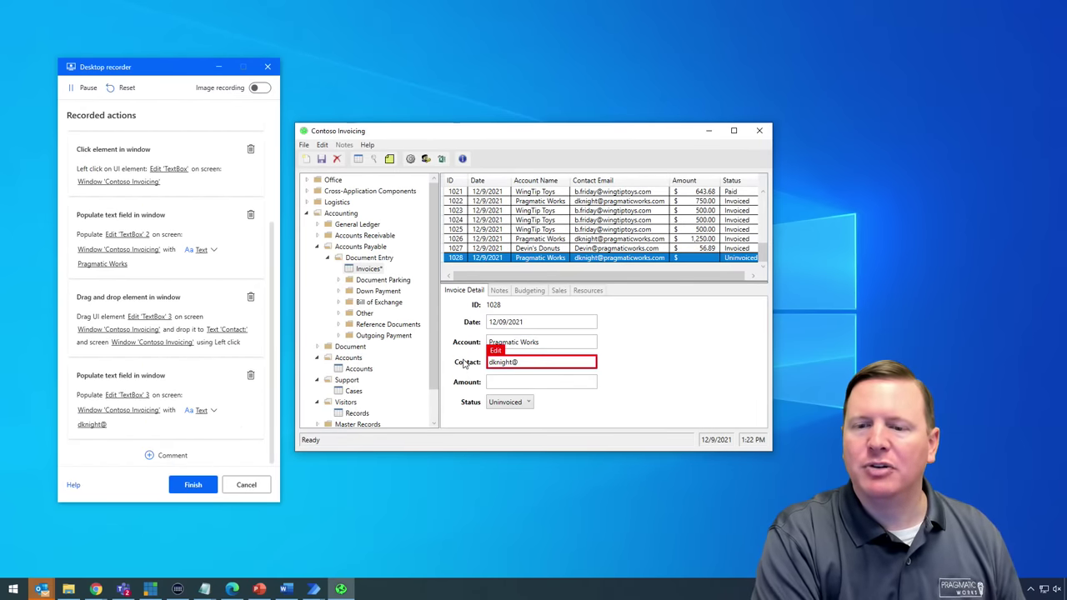
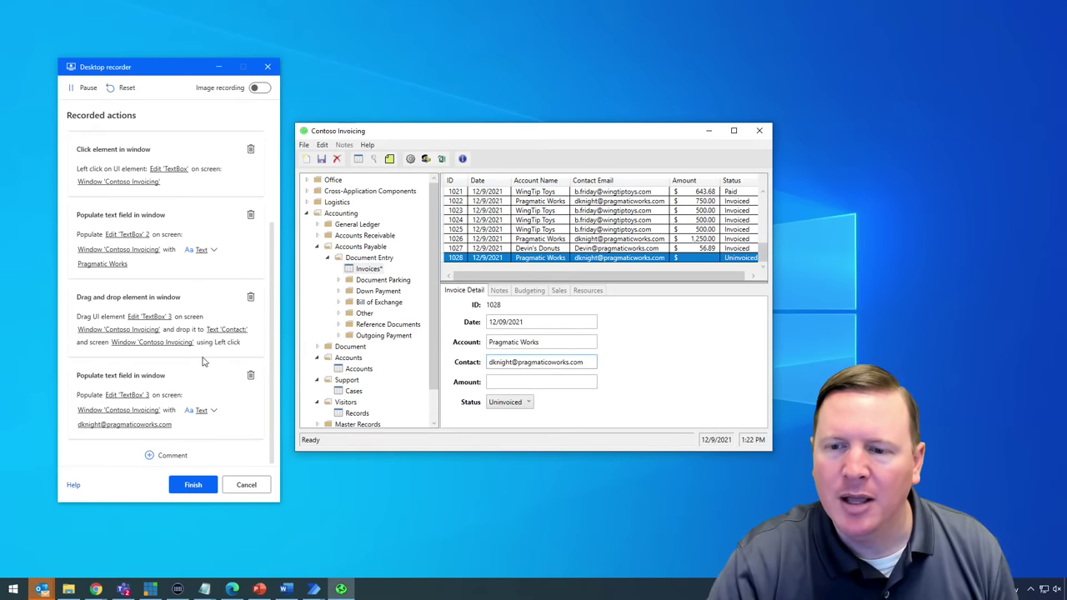
Remove the drag-and-drop action, record Amount 899.95 and Status Invoiced, then finish recording.
{"action": "left_click", "coordinate": [250, 298]}
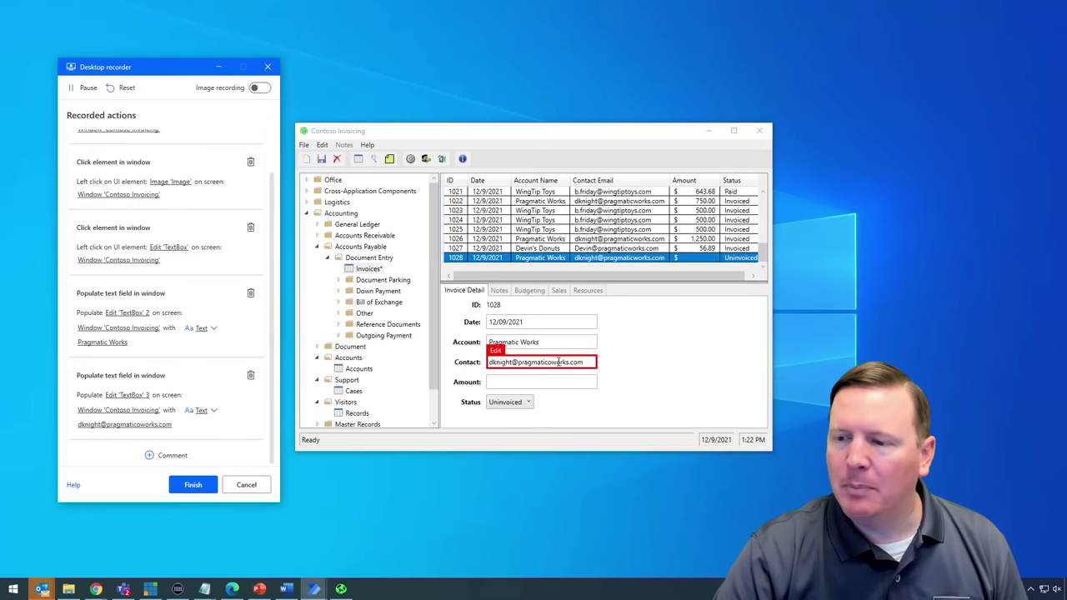
{"action": "left_click", "coordinate": [522, 381]}
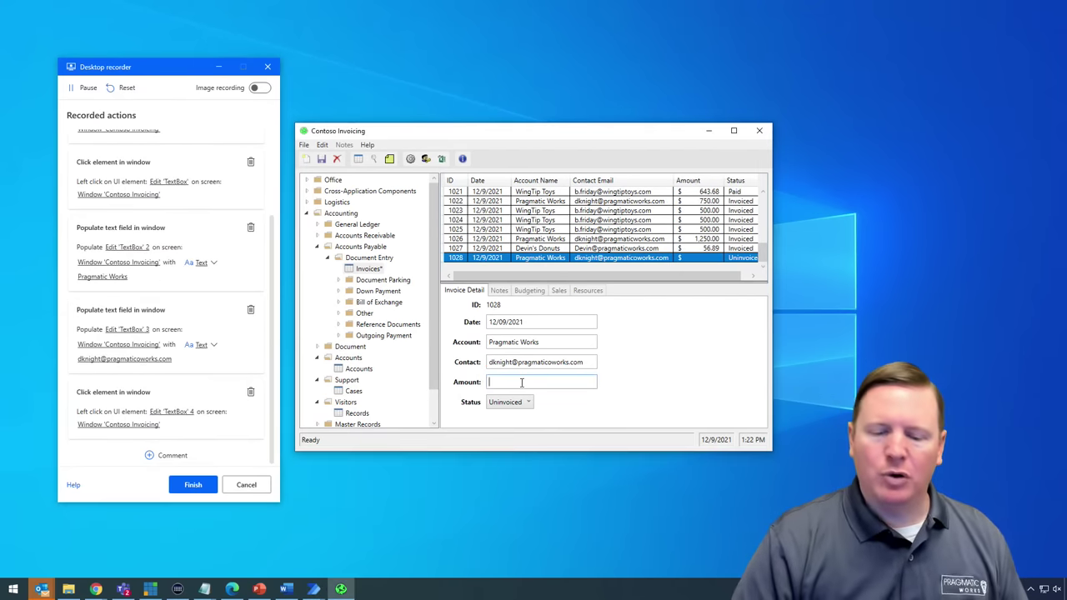
{"action": "type", "text": "899.95"}
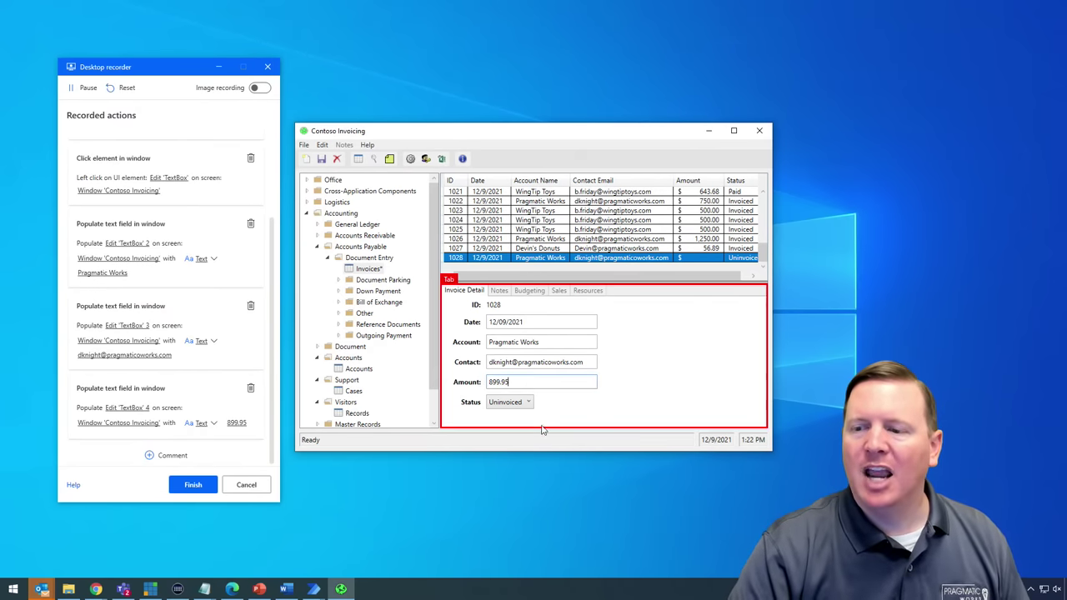
{"action": "left_click", "coordinate": [529, 402]}
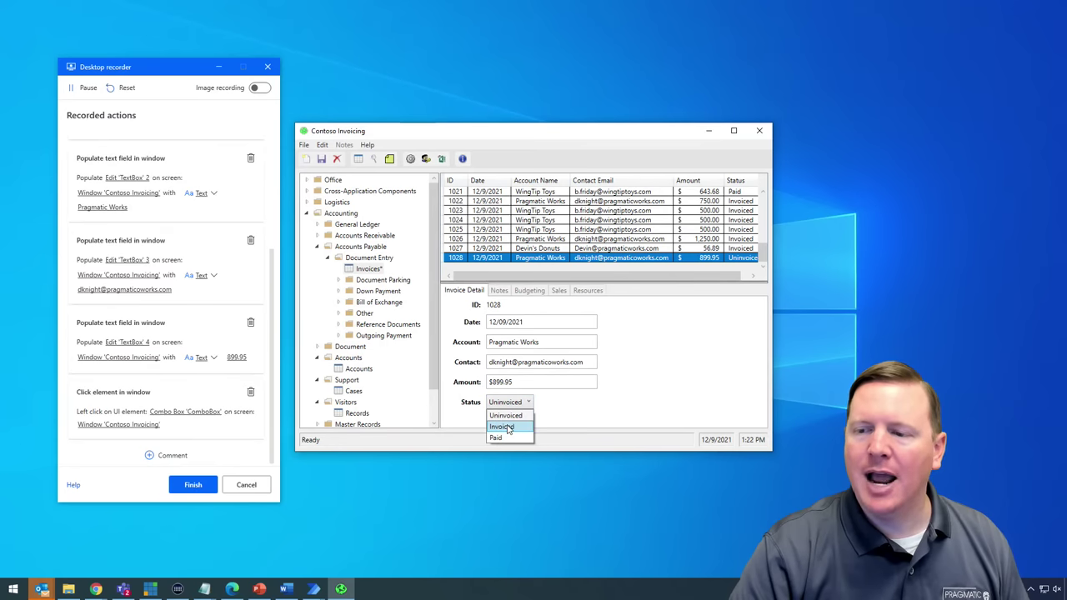
{"action": "left_click", "coordinate": [507, 425]}
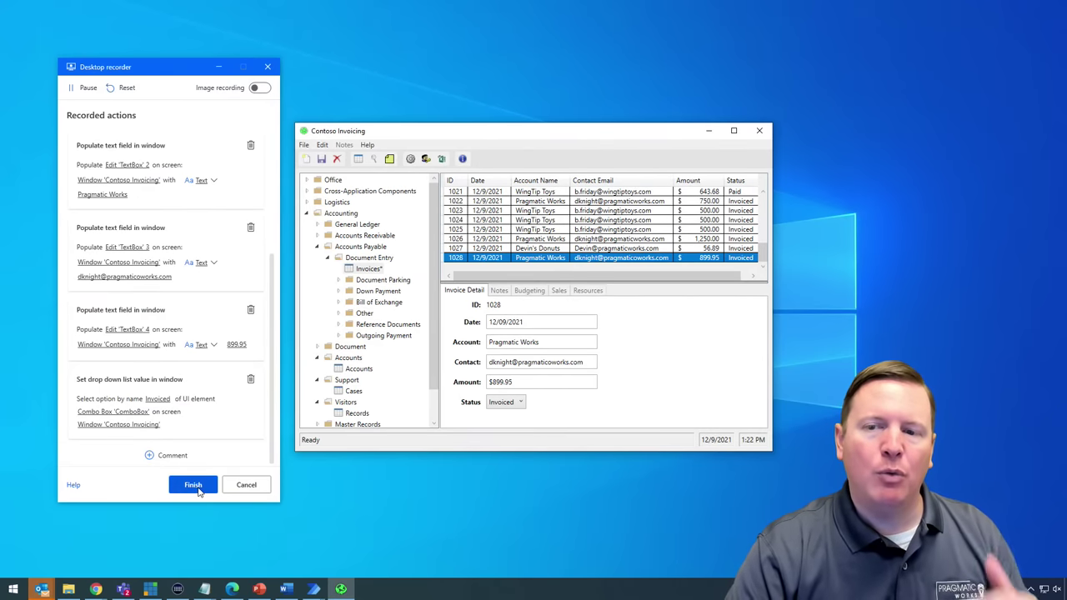
{"action": "left_click", "coordinate": [198, 491]}
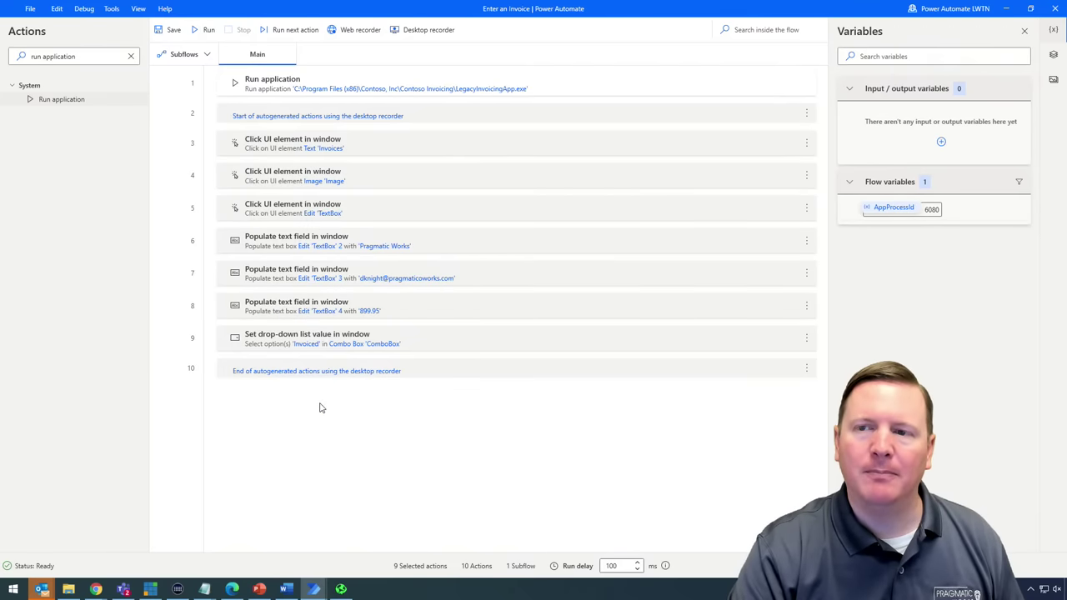
Save the Enter an Invoice flow with its 10 actions.
{"action": "mouse_move", "coordinate": [341, 588]}
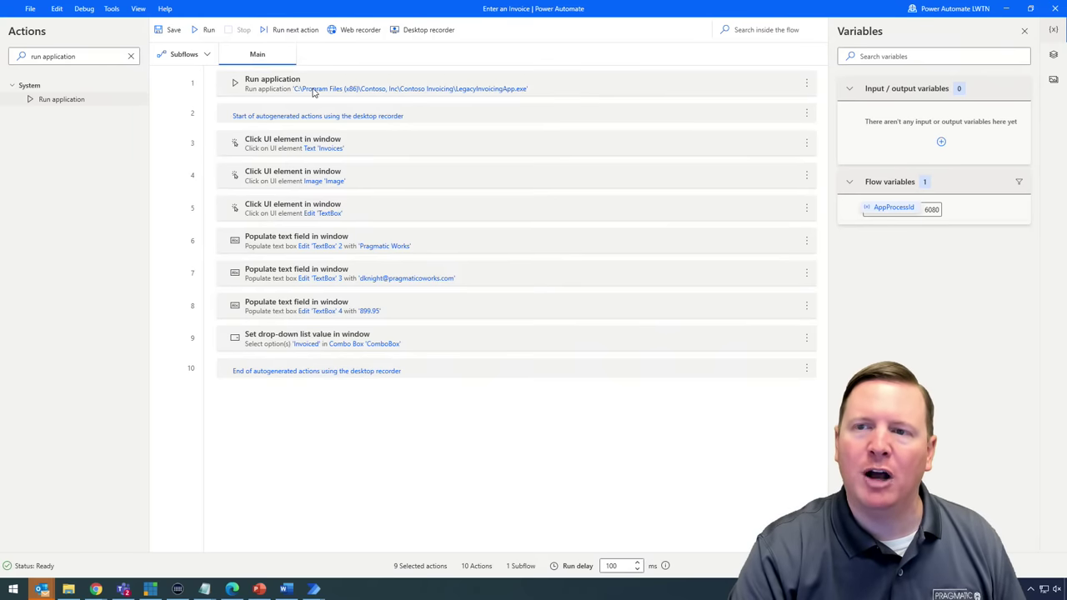
{"action": "left_click", "coordinate": [172, 31]}
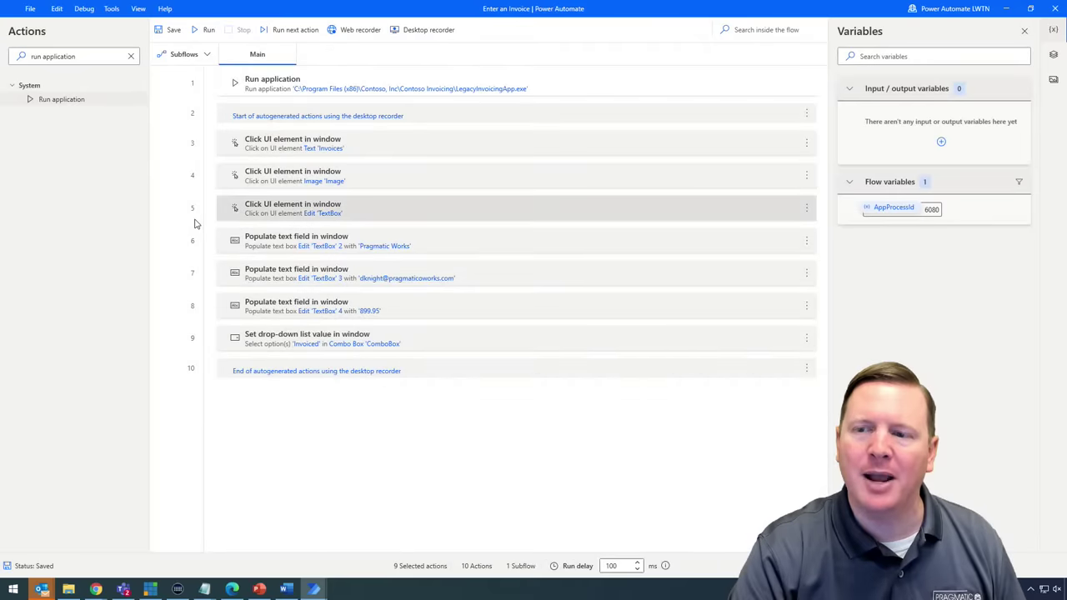
Test-run the flow to auto-fill the invoice, then close Contoso Invoicing.
{"action": "left_click", "coordinate": [206, 30]}
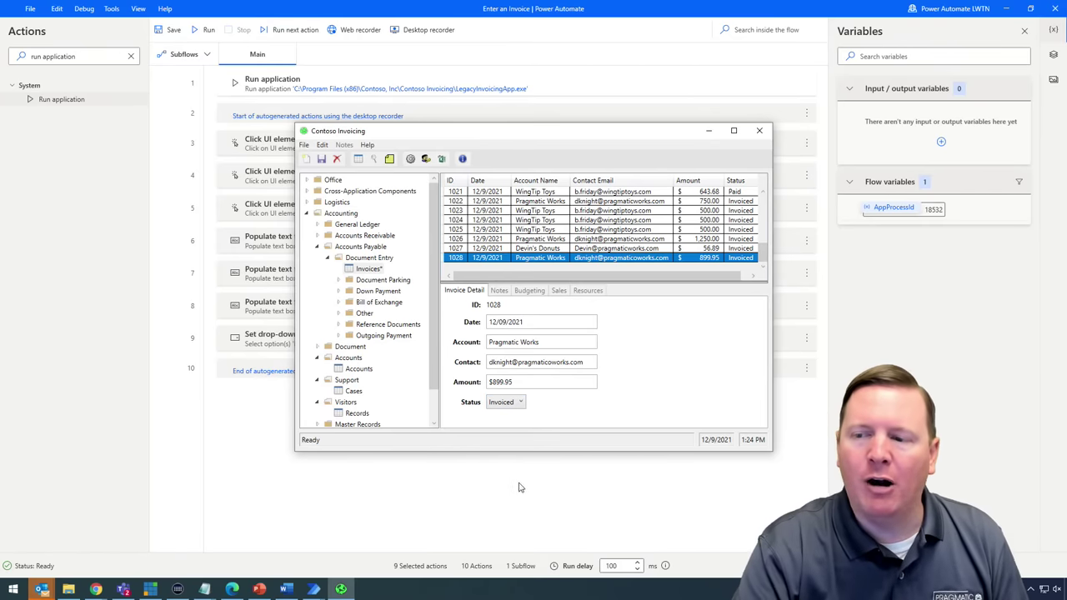
{"action": "left_click", "coordinate": [758, 131]}
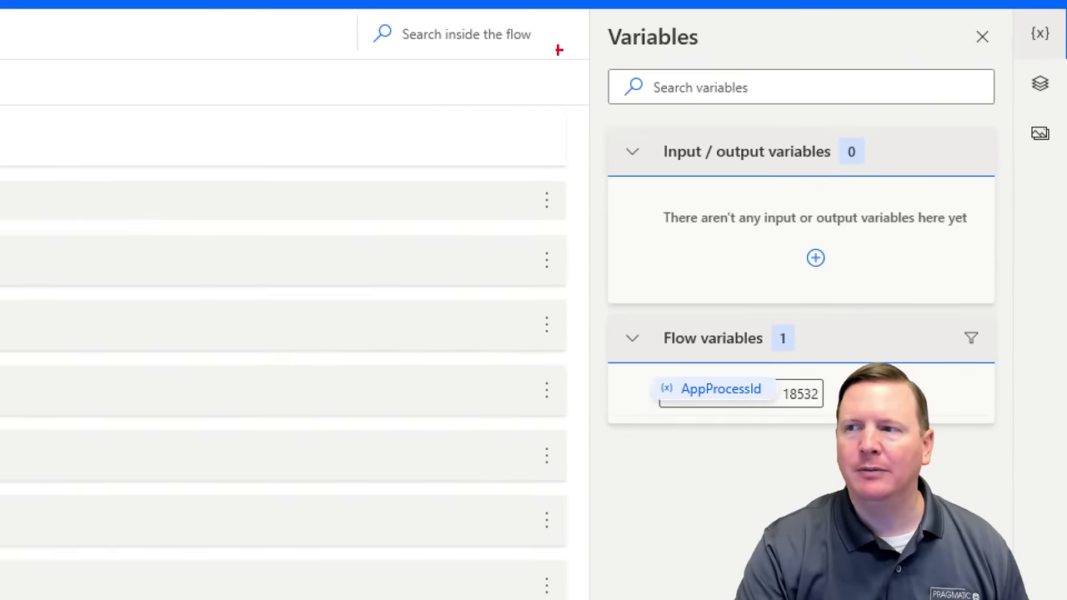
{"action": "left_click_drag", "start_coordinate": [580, 8], "coordinate": [830, 343]}
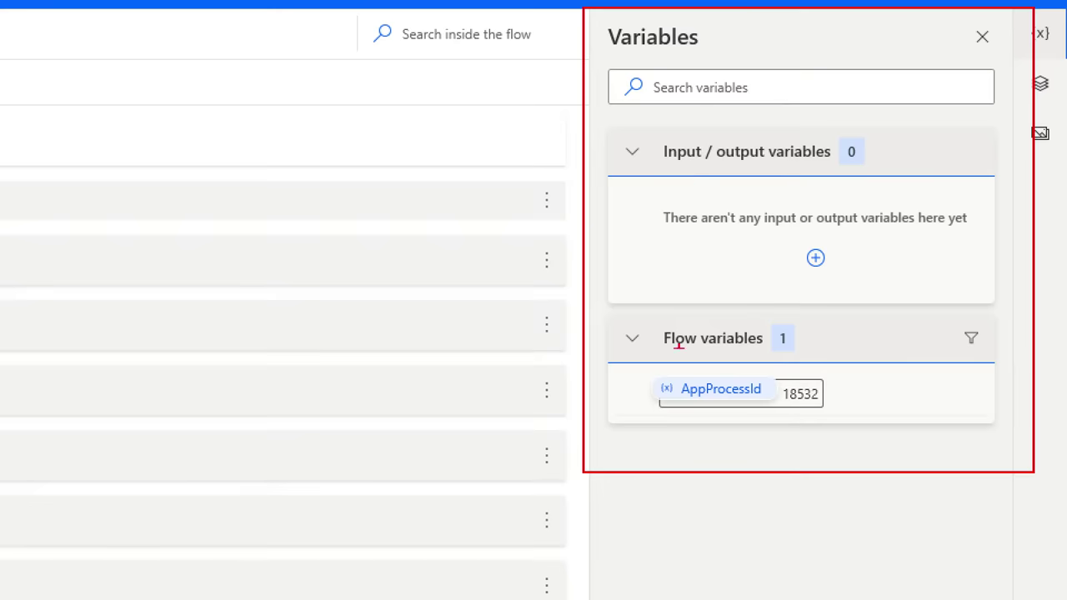
{"action": "mouse_move", "coordinate": [600, 311]}
{"action": "left_mouse_down"}
{"action": "mouse_move", "coordinate": [955, 469]}
{"action": "mouse_move", "coordinate": [1015, 450]}
{"action": "left_mouse_up"}
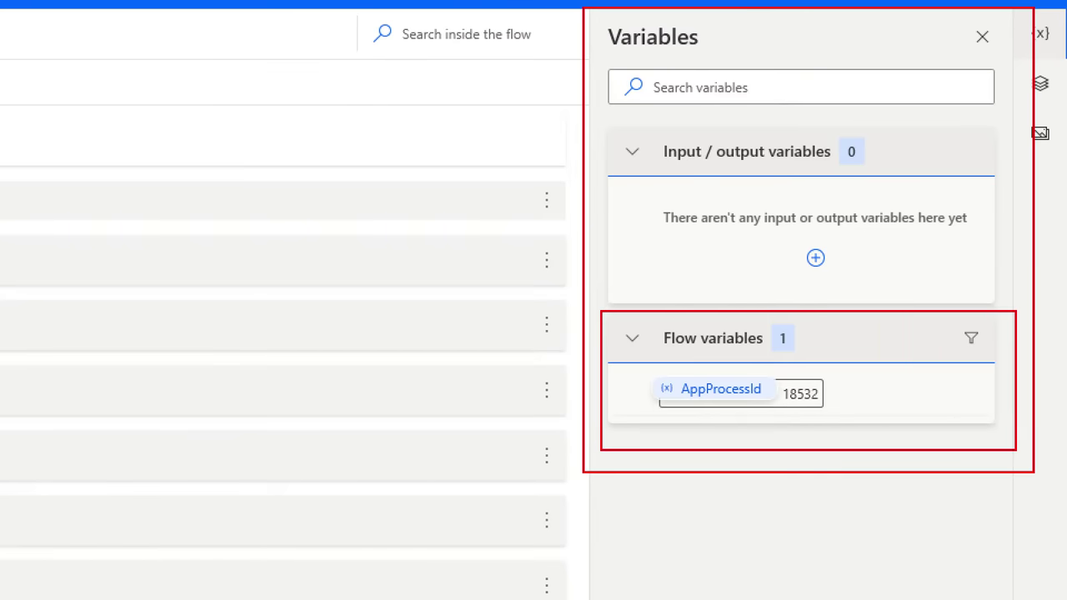
{"action": "mouse_move", "coordinate": [603, 127]}
{"action": "left_mouse_down"}
{"action": "mouse_move", "coordinate": [936, 321]}
{"action": "mouse_move", "coordinate": [1018, 307]}
{"action": "left_mouse_up"}
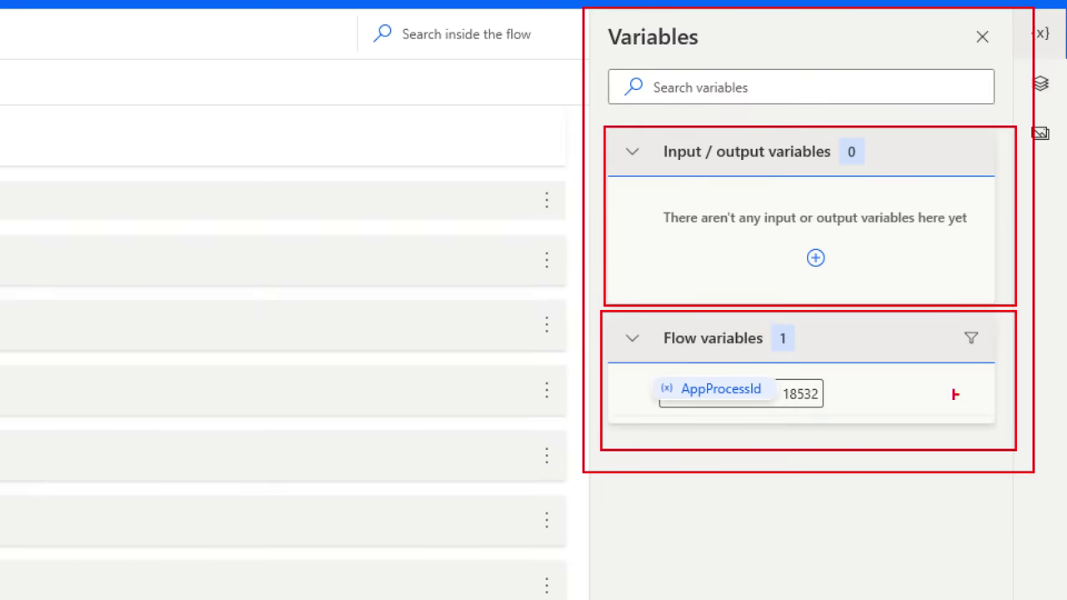
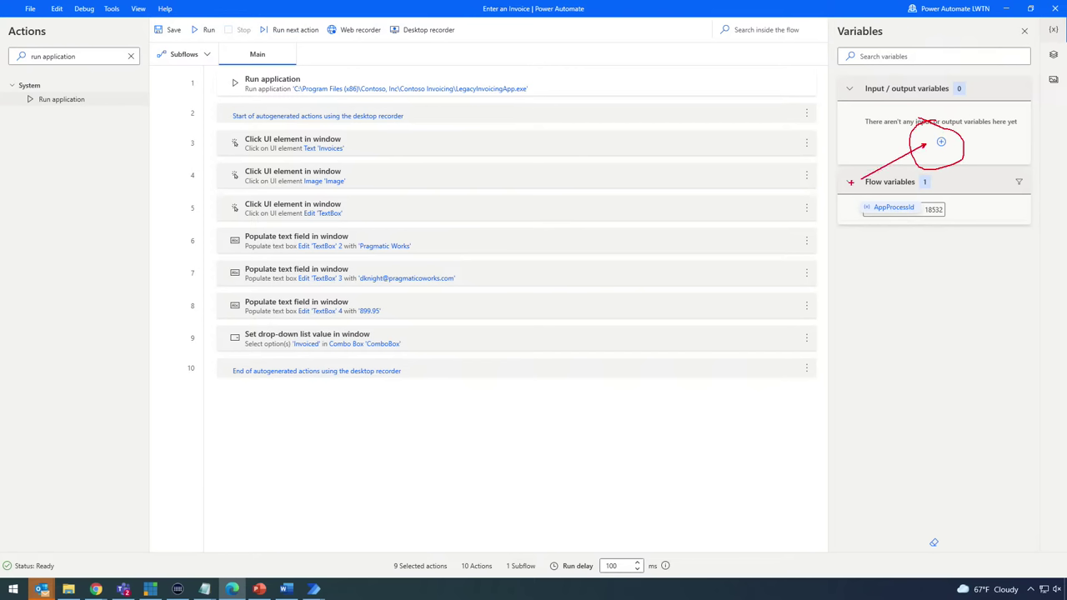
Add a new String input variable and rename NewInput to varInAmount.
{"action": "key", "text": "Escape"}
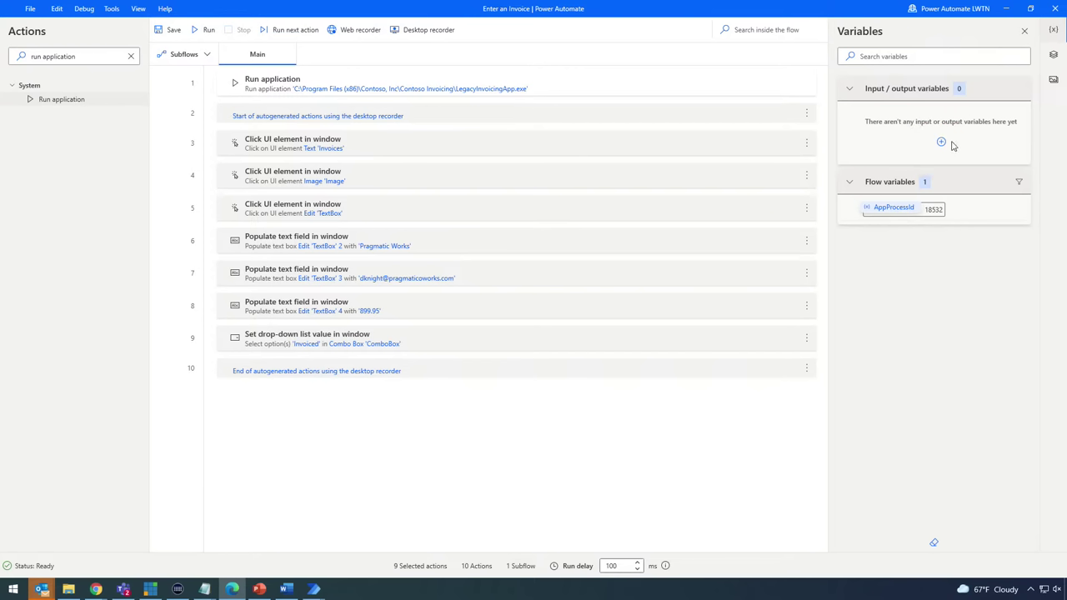
{"action": "left_click", "coordinate": [940, 141]}
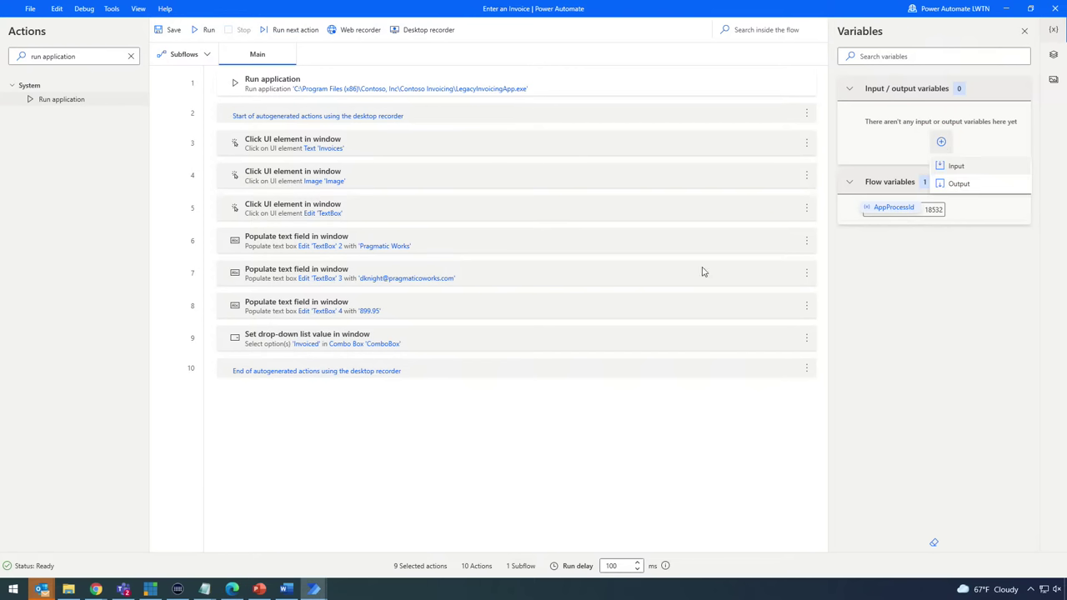
{"action": "left_click", "coordinate": [956, 167]}
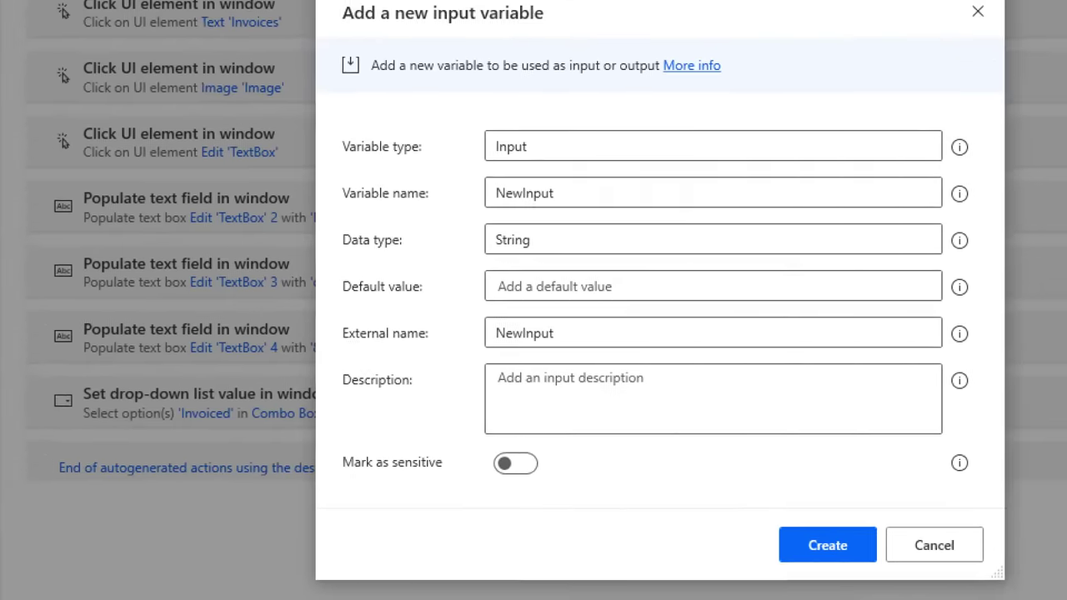
{"action": "left_click_drag", "start_coordinate": [205, 167], "coordinate": [854, 216]}
{"action": "mouse_move", "coordinate": [205, 310]}
{"action": "left_mouse_down"}
{"action": "mouse_move", "coordinate": [667, 367]}
{"action": "mouse_move", "coordinate": [875, 371]}
{"action": "mouse_move", "coordinate": [858, 360]}
{"action": "left_mouse_up"}
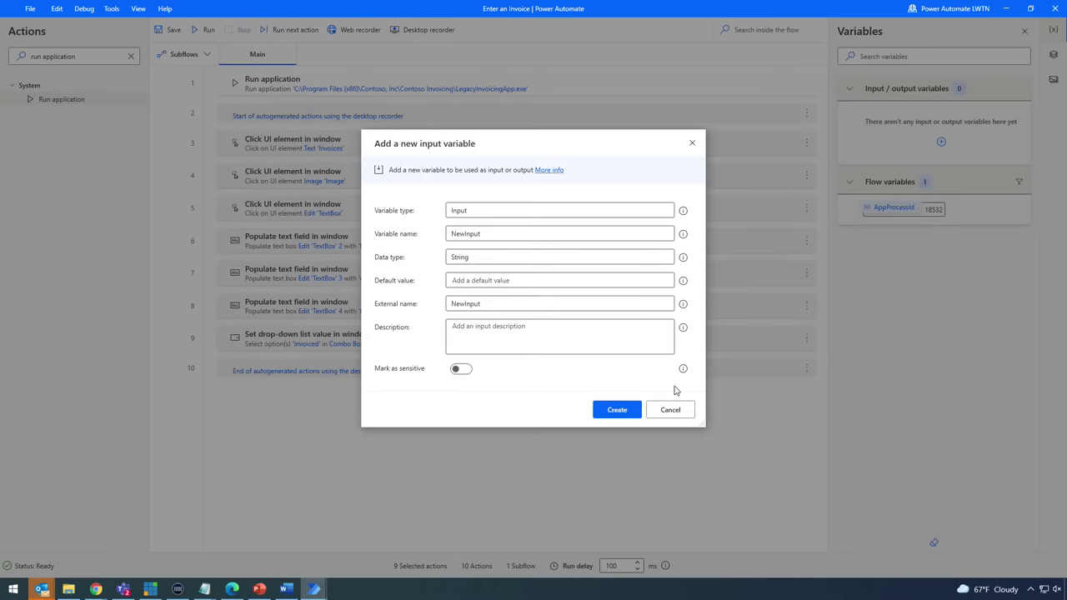
{"action": "left_click_drag", "start_coordinate": [495, 231], "coordinate": [419, 248]}
{"action": "type", "text": "varInAmount"}
{"action": "key", "text": "ctrl+a"}
{"action": "key", "text": "ctrl+c"}
Give varInAmount external name varInAmount, default 695.87 and description 'Good description', then create it.
{"action": "double_click", "coordinate": [471, 304]}
{"action": "key", "text": "ctrl+v"}
{"action": "key", "text": "shift+Tab"}
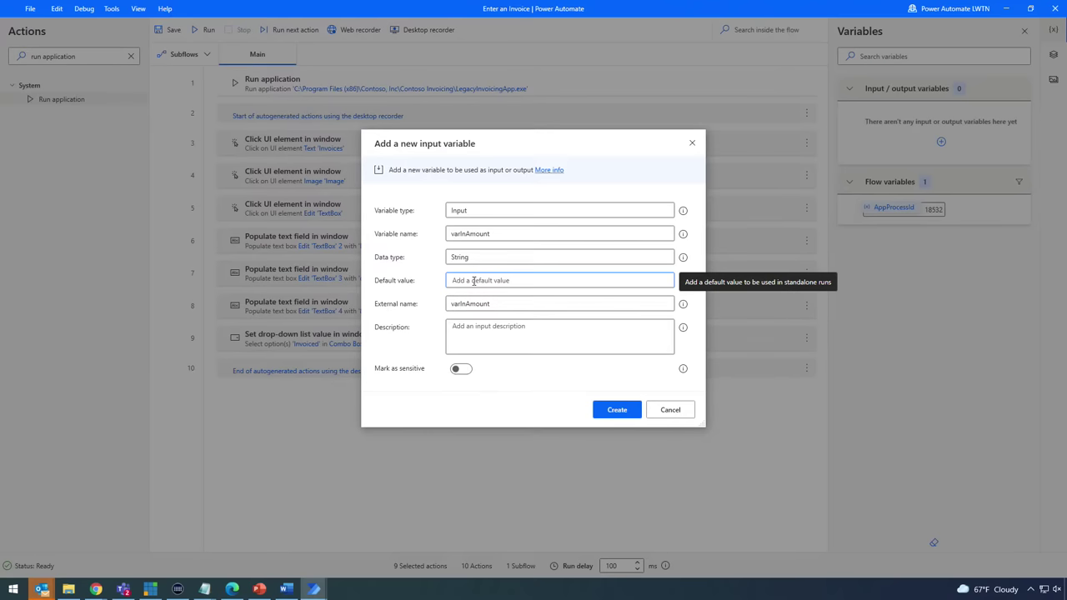
{"action": "type", "text": "695"}
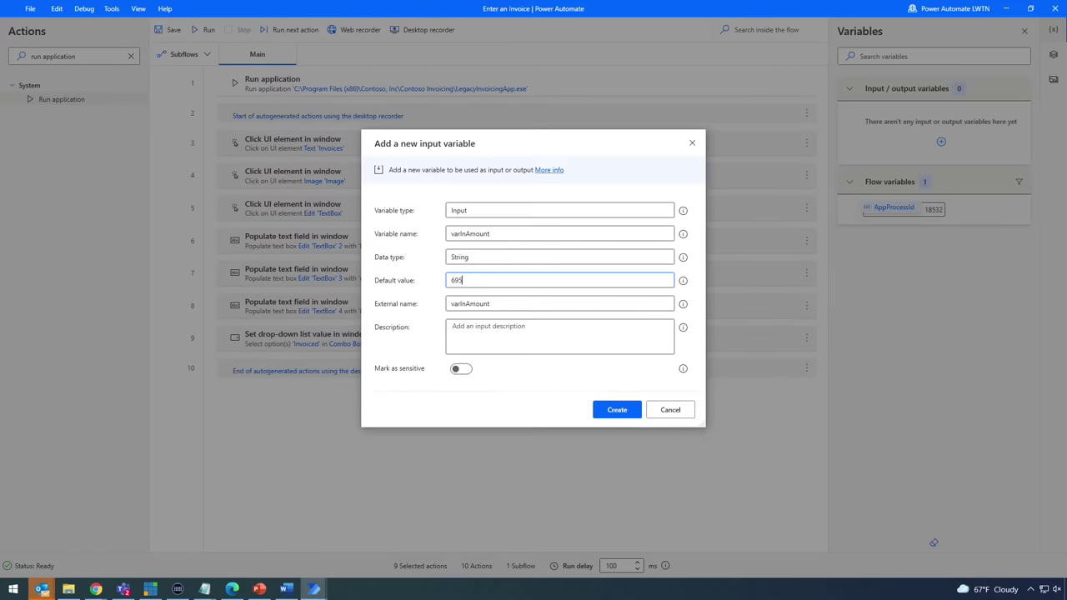
{"action": "type", "text": ".87"}
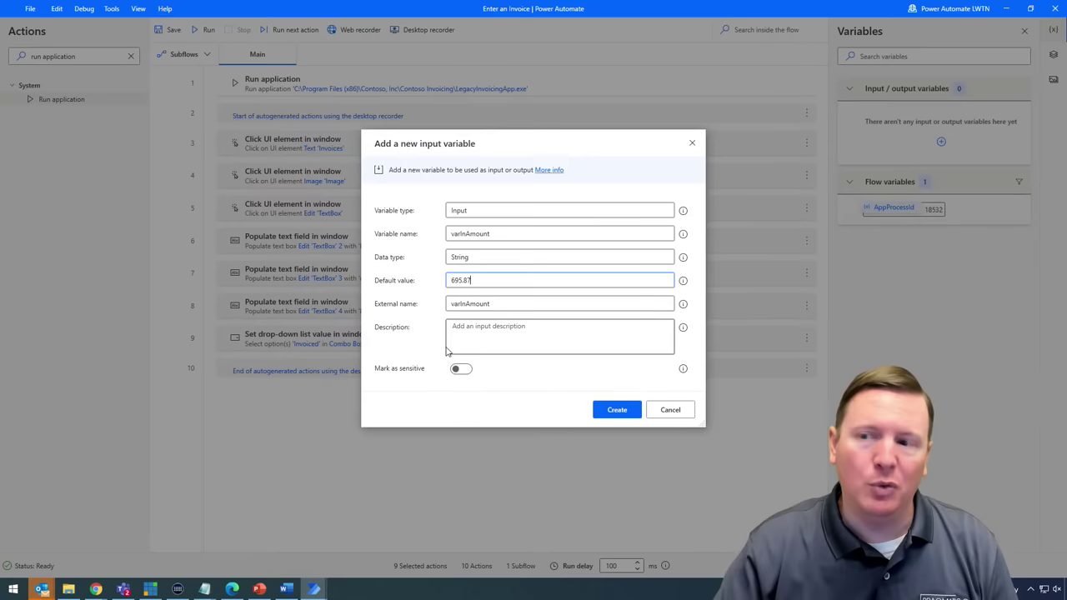
{"action": "left_click", "coordinate": [476, 331]}
{"action": "type", "text": "Good description"}
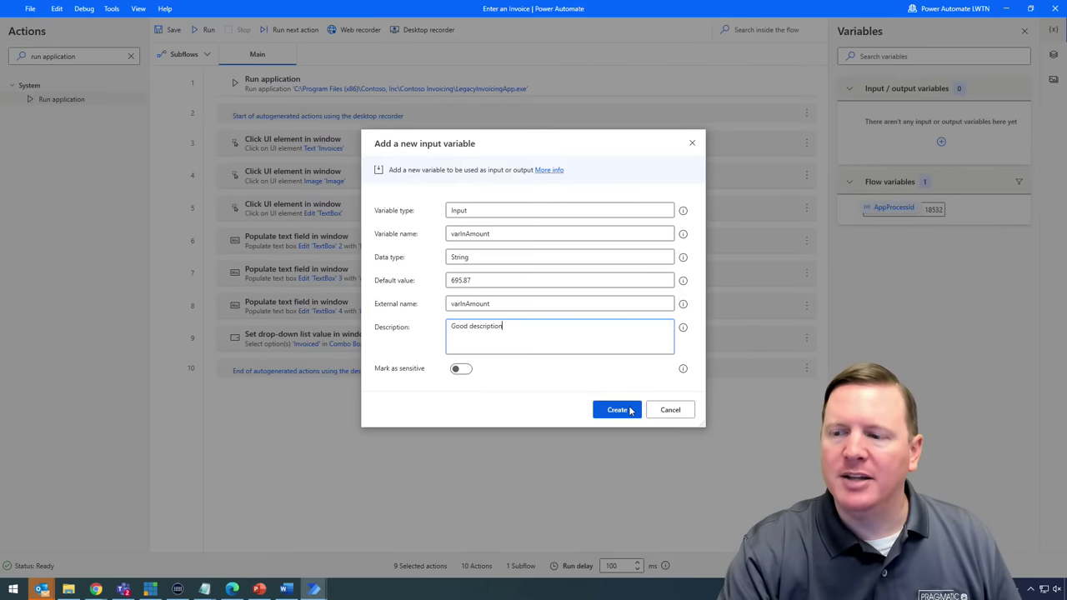
{"action": "left_click", "coordinate": [629, 410]}
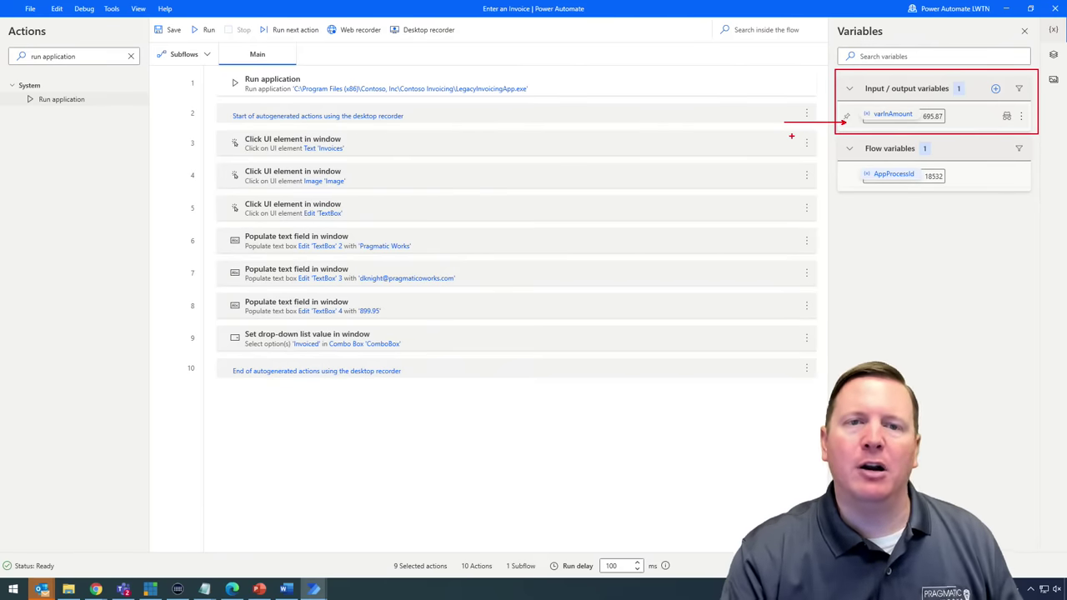
Add another input variable and name it VarInContact.
{"action": "left_click", "coordinate": [995, 90]}
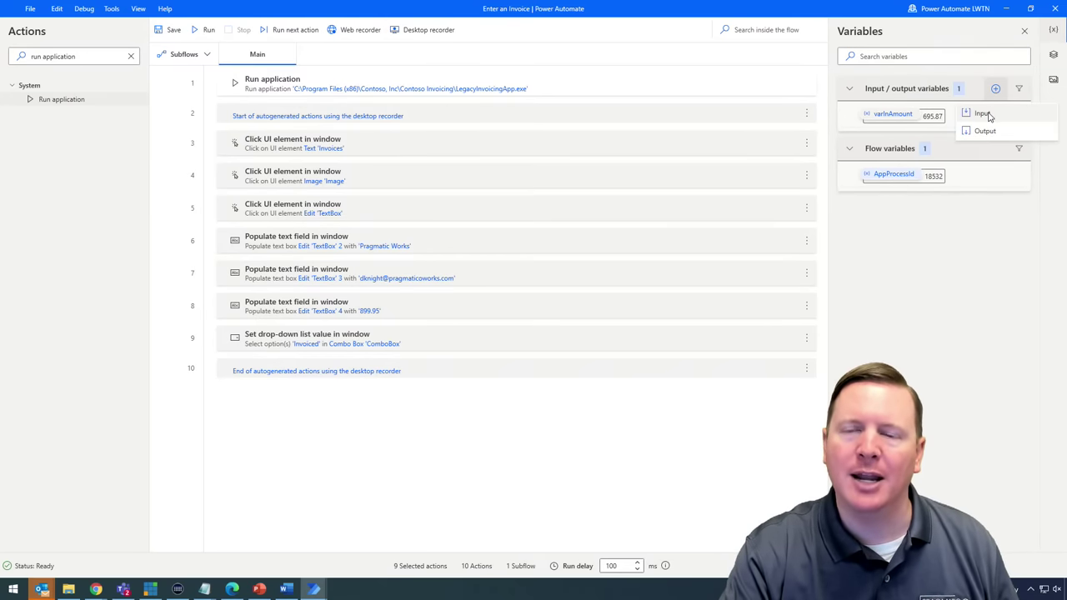
{"action": "left_click", "coordinate": [987, 115]}
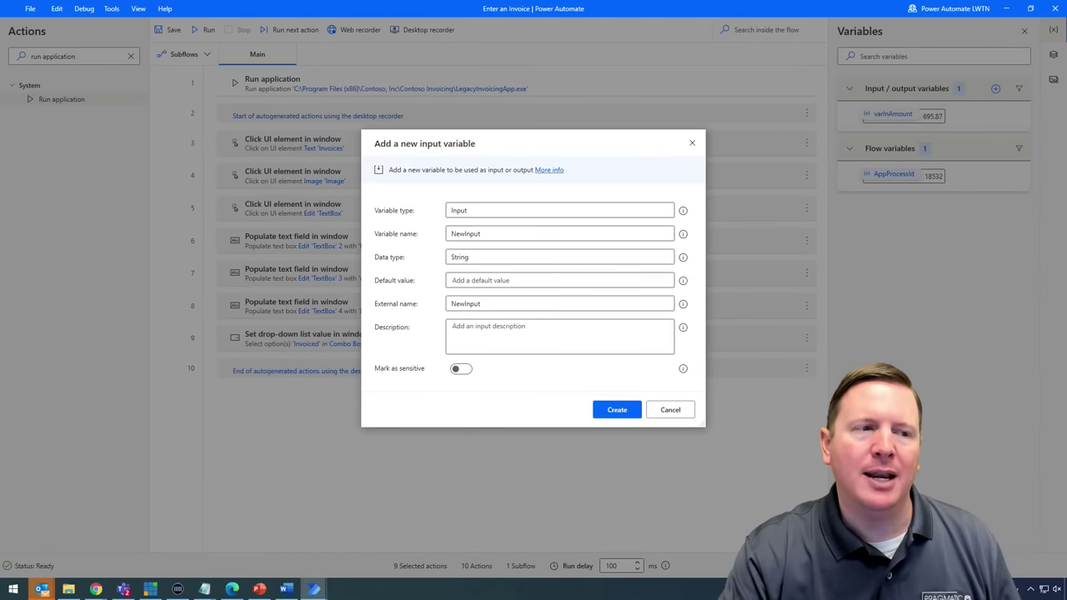
{"action": "key", "text": "Tab"}
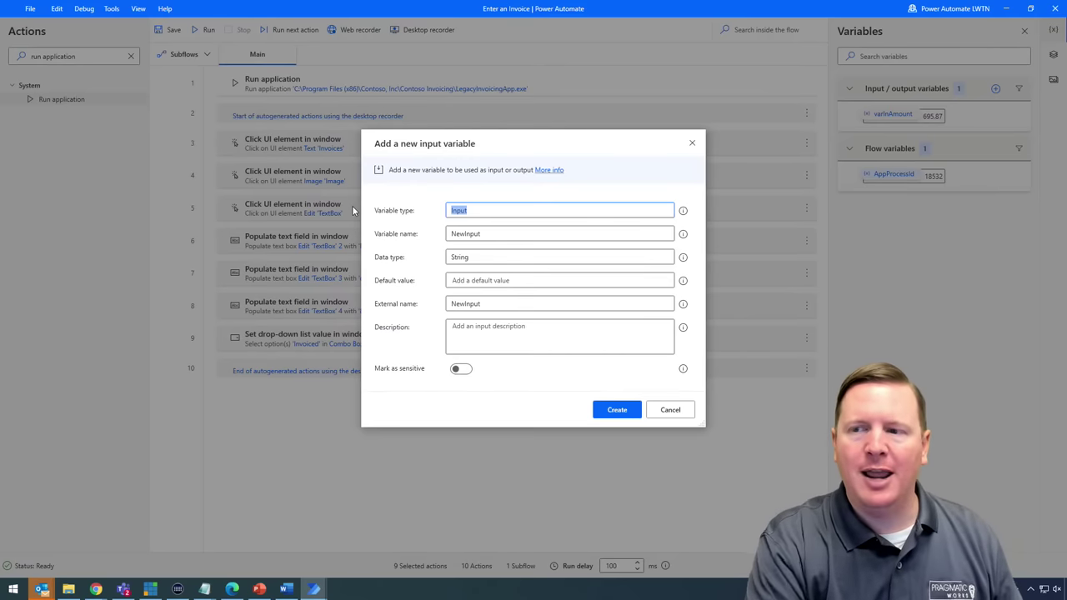
{"action": "left_click_drag", "start_coordinate": [473, 209], "coordinate": [439, 215]}
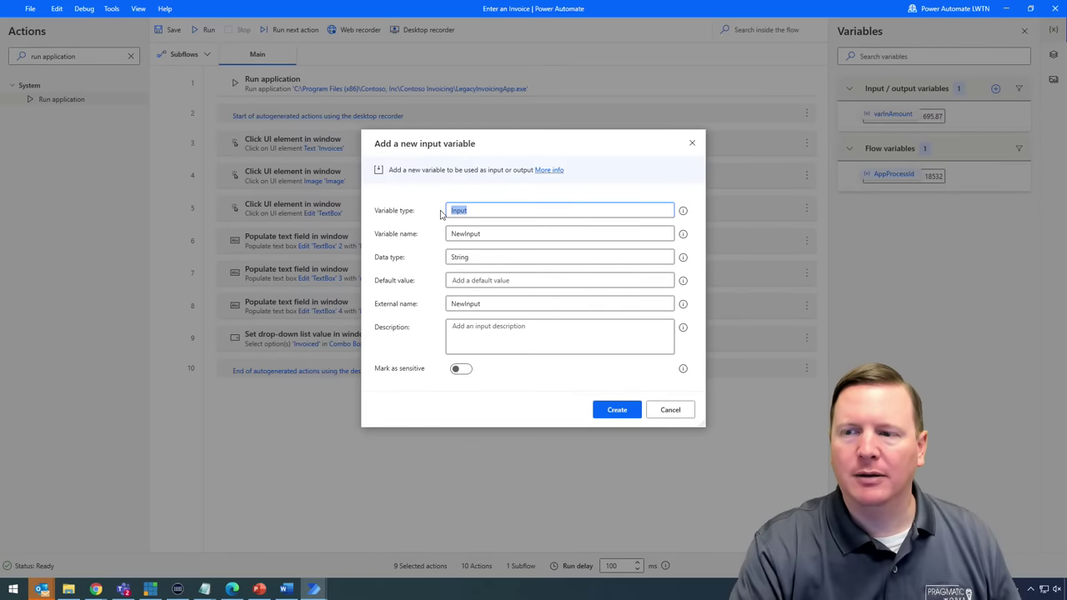
{"action": "left_click", "coordinate": [500, 233]}
{"action": "left_click_drag", "start_coordinate": [505, 233], "coordinate": [423, 234]}
{"action": "type", "text": "VarI"}
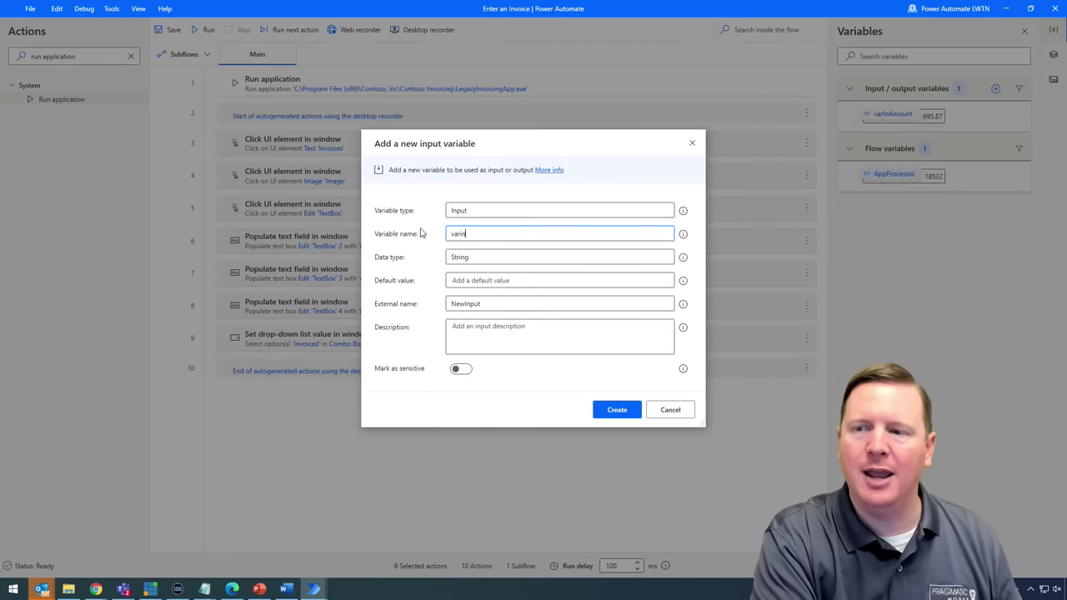
{"action": "type", "text": "nContact"}
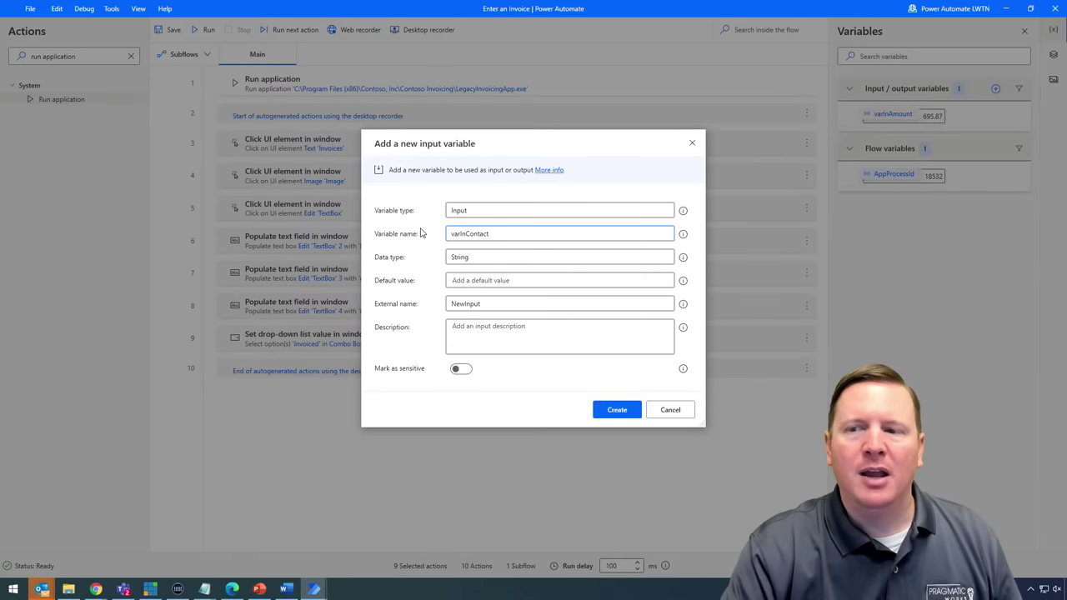
Copy the name into External name and set the default value to the contact's e-mail address.
{"action": "left_click", "coordinate": [459, 281]}
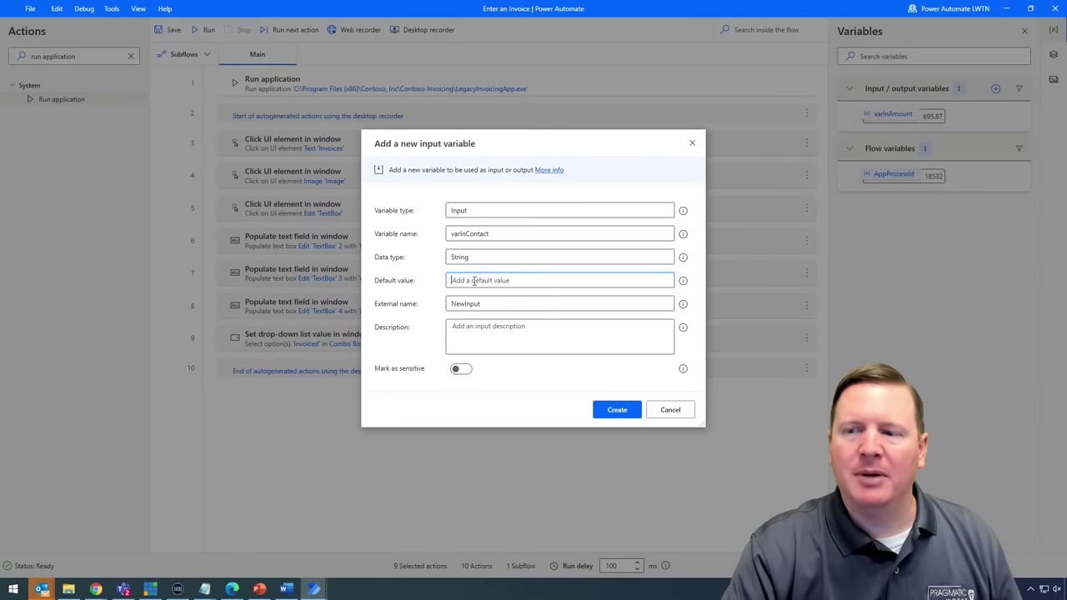
{"action": "left_click_drag", "start_coordinate": [508, 234], "coordinate": [431, 243]}
{"action": "key", "text": "ctrl+c"}
{"action": "left_click_drag", "start_coordinate": [480, 303], "coordinate": [391, 300]}
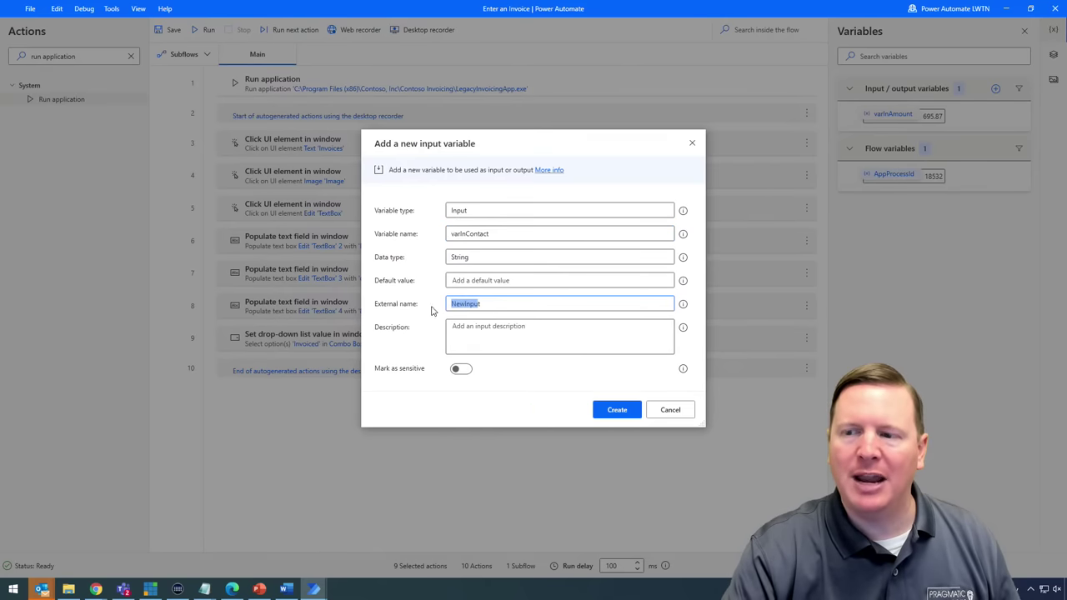
{"action": "key", "text": "ctrl+v"}
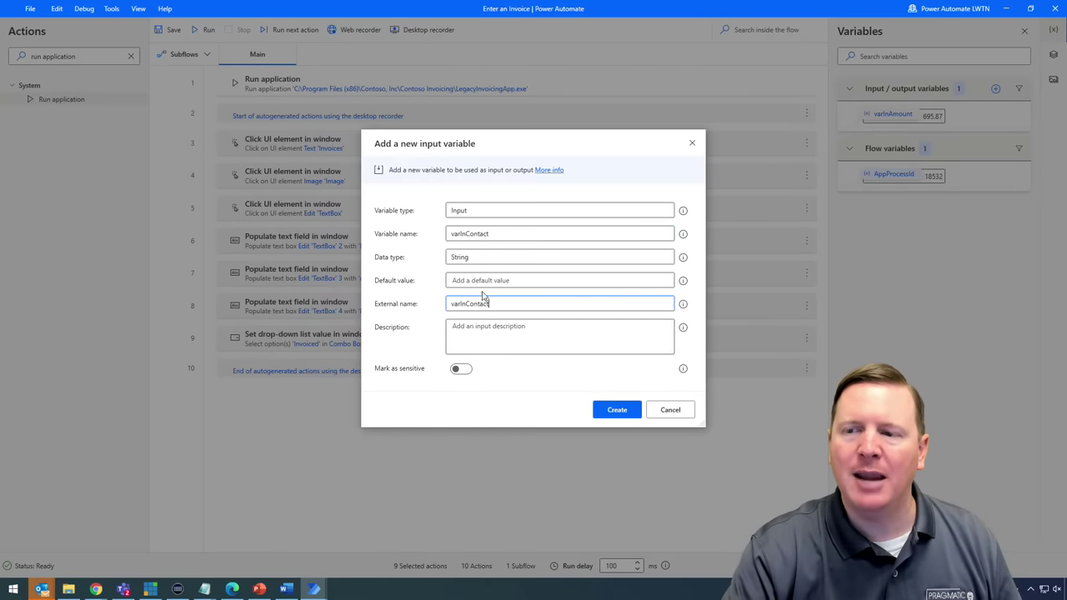
{"action": "left_click", "coordinate": [481, 280]}
{"action": "type", "text": "dk"}
{"action": "key", "text": "BackSpace"}
{"action": "key", "text": "BackSpace"}
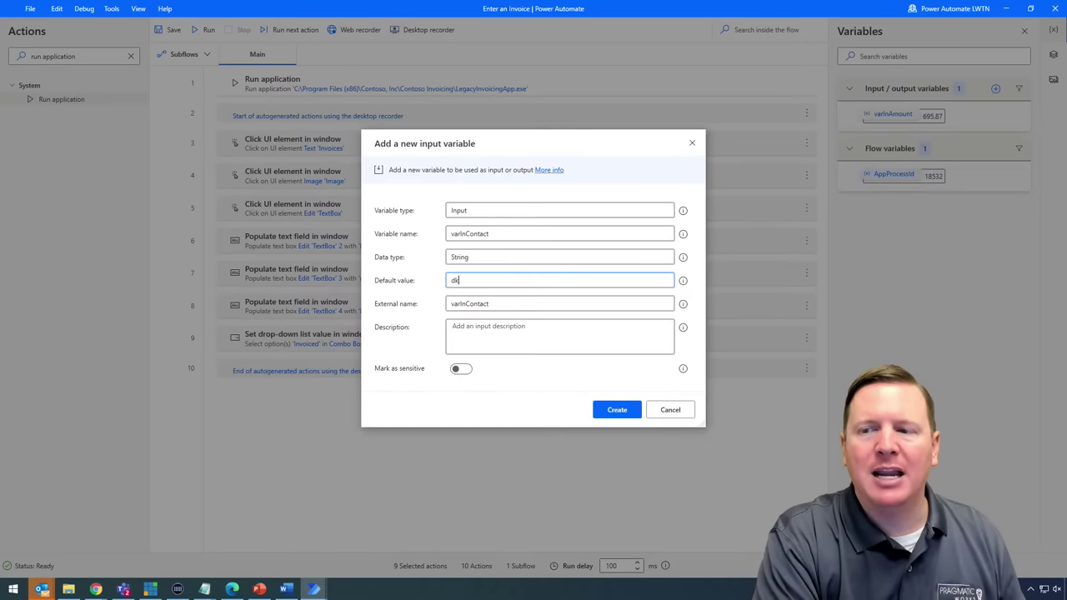
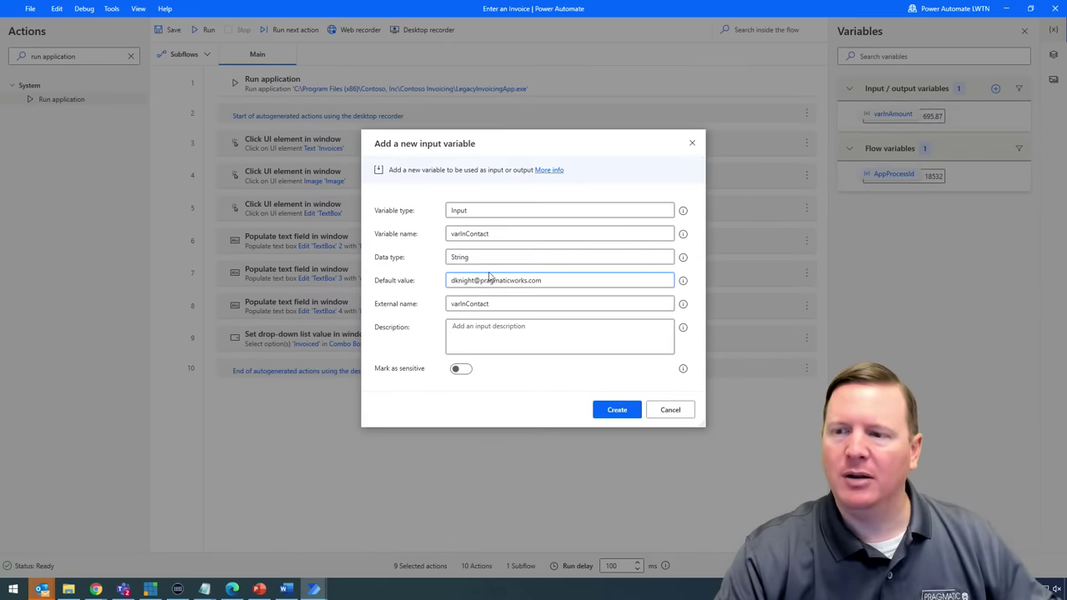
Review the fields and create the varInContact input variable.
{"action": "left_click_drag", "start_coordinate": [368, 233], "coordinate": [320, 234]}
{"action": "left_click_drag", "start_coordinate": [368, 305], "coordinate": [320, 305]}
{"action": "left_click_drag", "start_coordinate": [366, 279], "coordinate": [313, 279]}
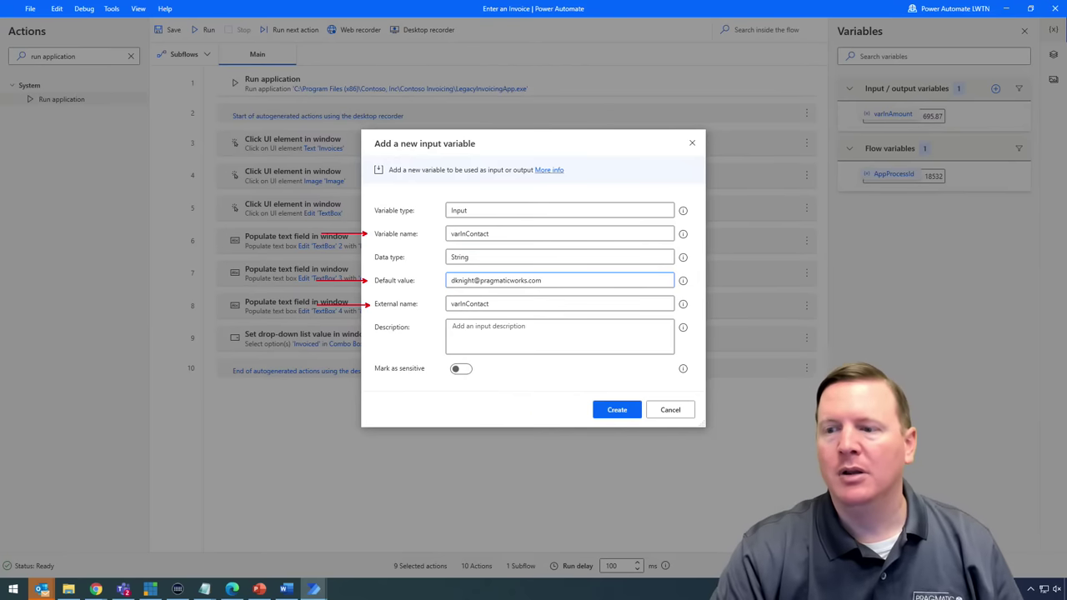
{"action": "key", "text": "Escape"}
{"action": "left_click", "coordinate": [623, 409]}
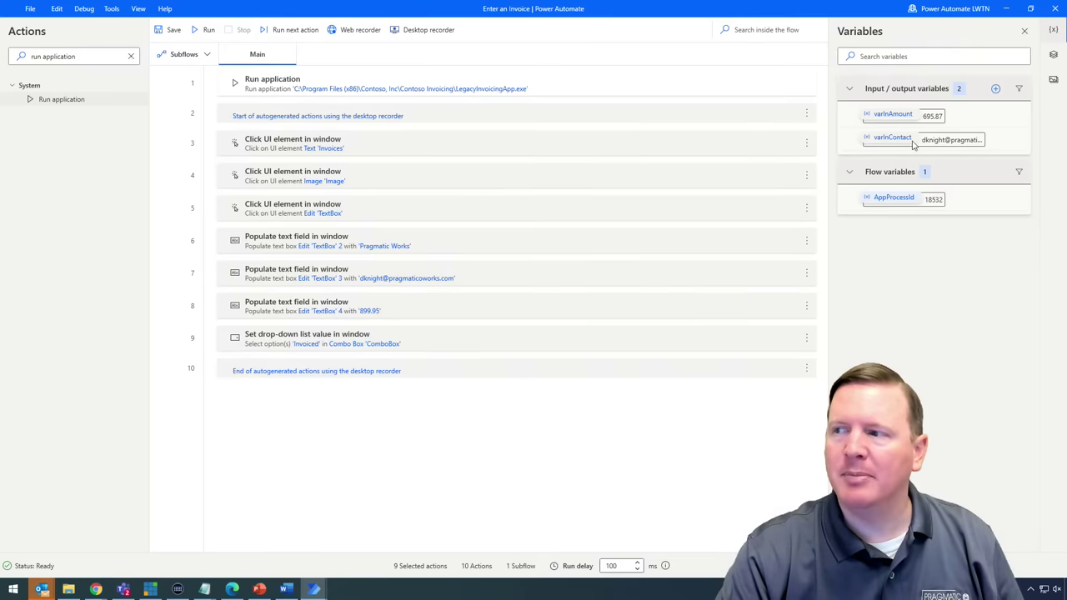
{"action": "left_click", "coordinate": [996, 89]}
Create input variable varInAccount with matching external name and default value 'Pragmatic Works'.
{"action": "left_click", "coordinate": [984, 121]}
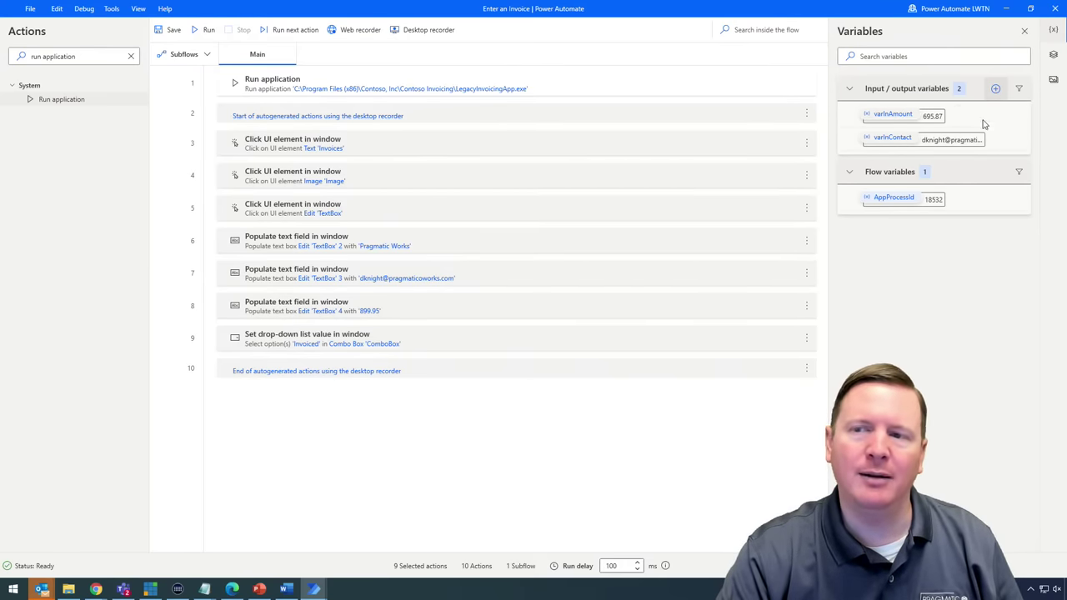
{"action": "double_click", "coordinate": [505, 234]}
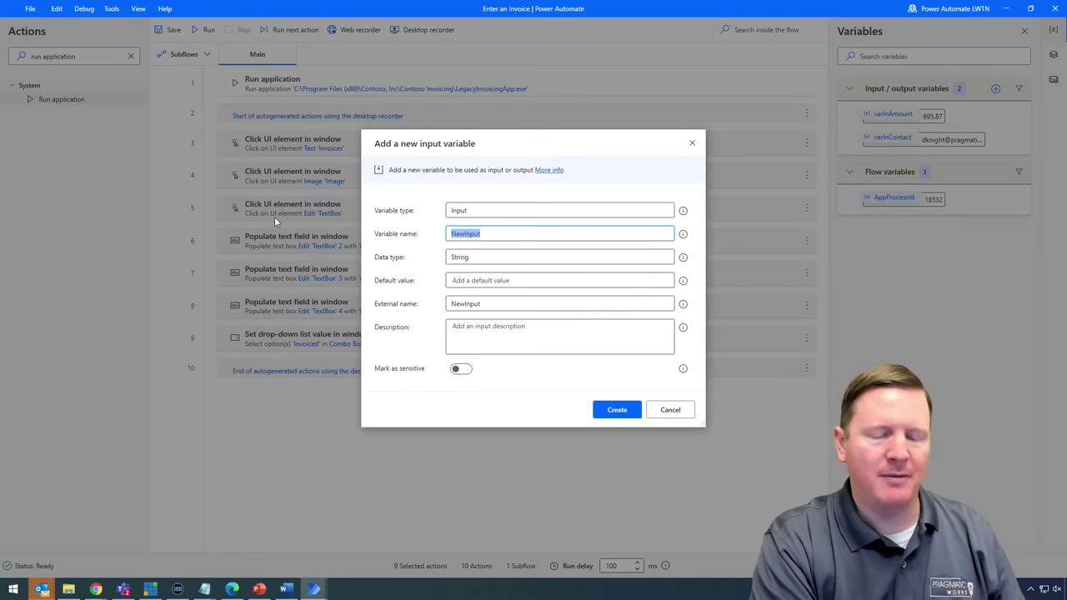
{"action": "type", "text": "varInAccount"}
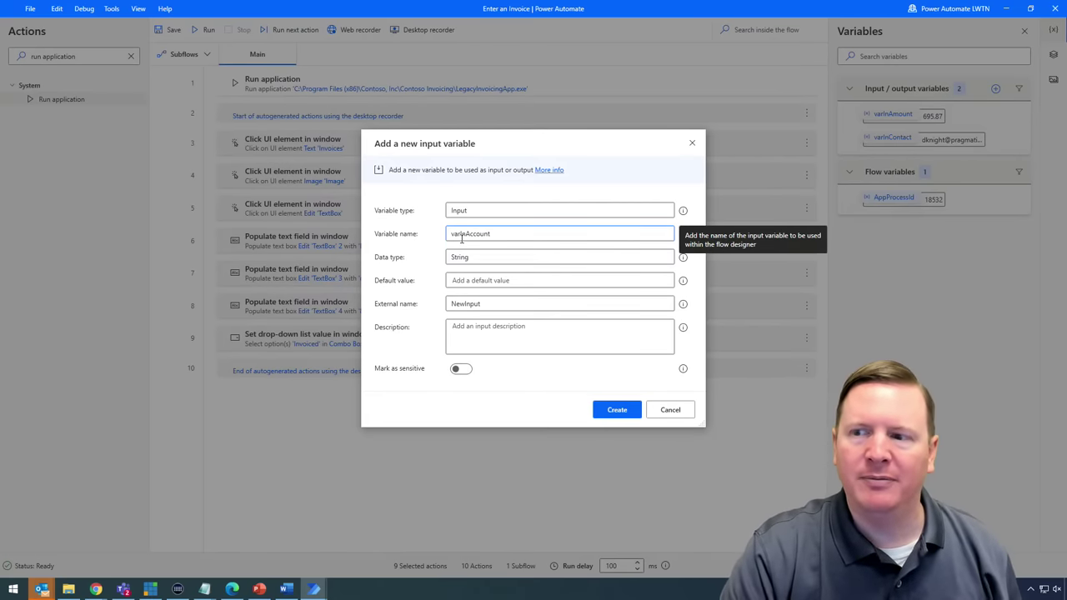
{"action": "double_click", "coordinate": [464, 237]}
{"action": "key", "text": "ctrl+c"}
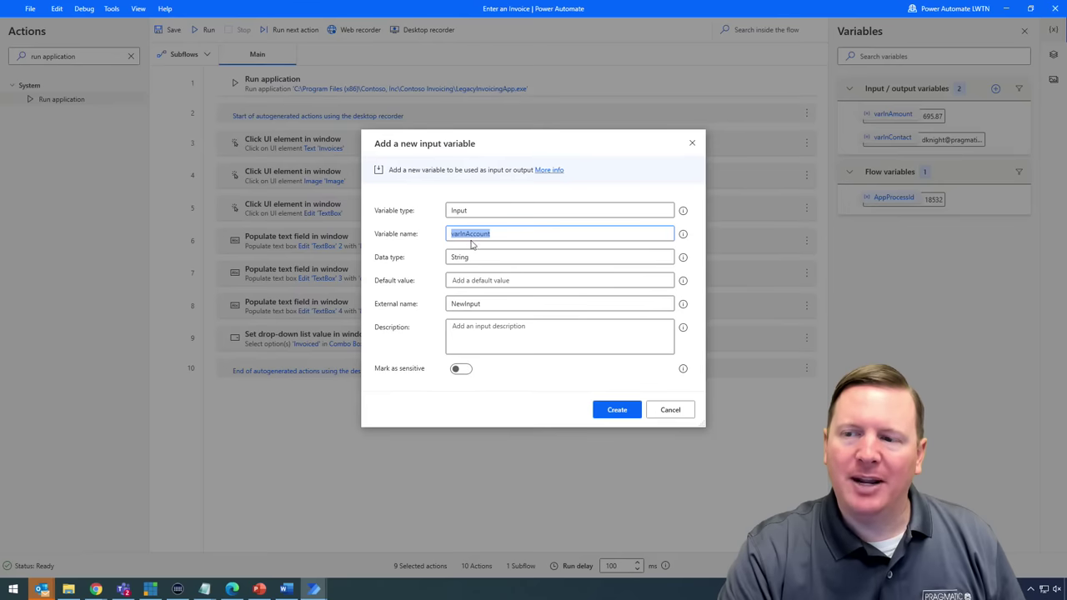
{"action": "double_click", "coordinate": [489, 305]}
{"action": "key", "text": "ctrl+v"}
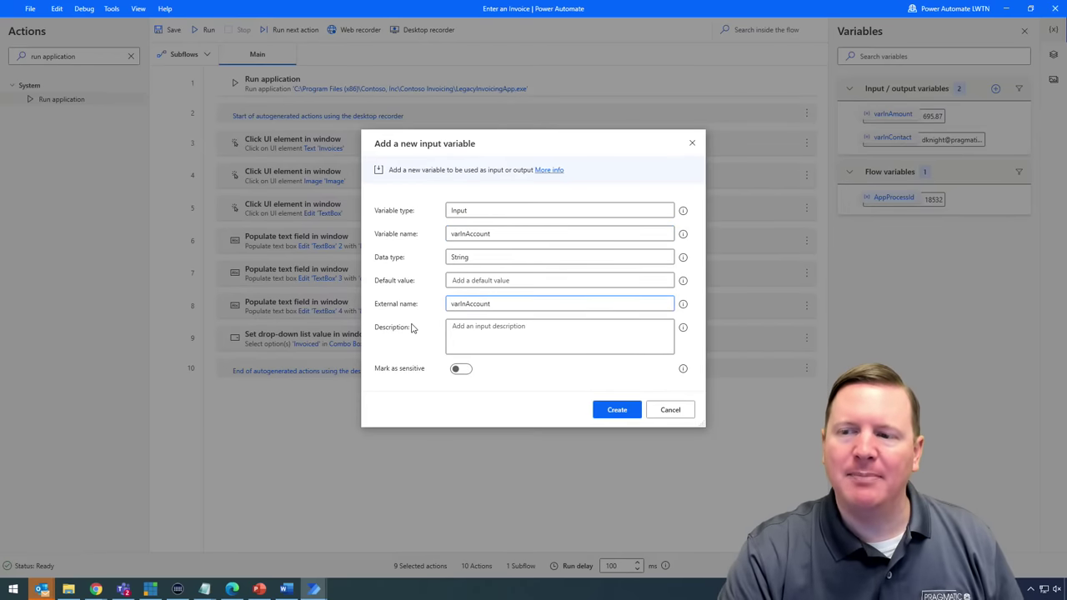
{"action": "left_click", "coordinate": [481, 280]}
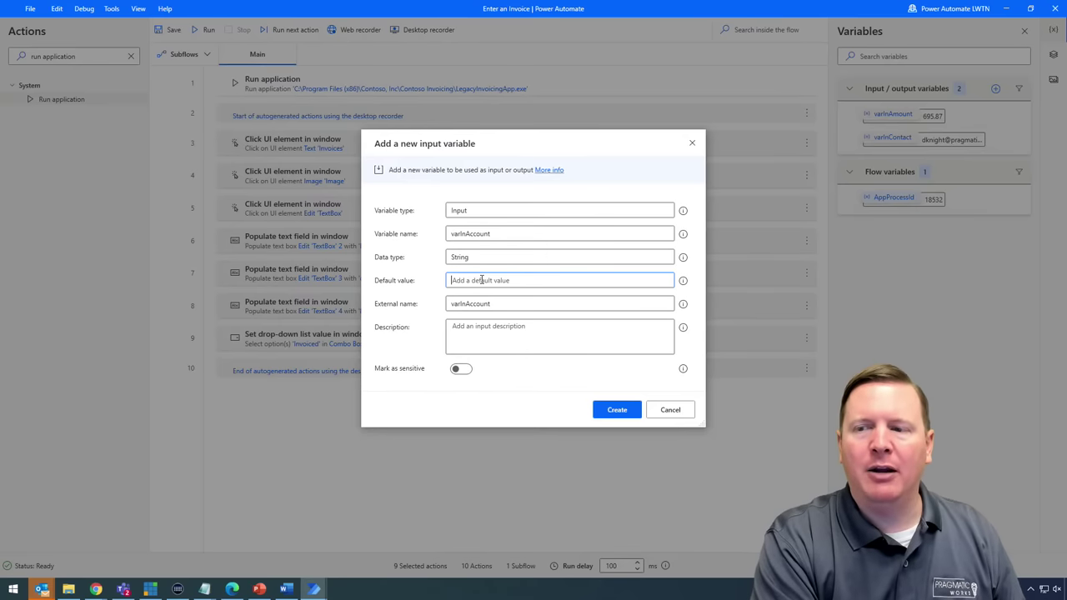
{"action": "type", "text": "P"}
{"action": "key", "text": "BackSpace"}
{"action": "type", "text": "Pragmatic"}
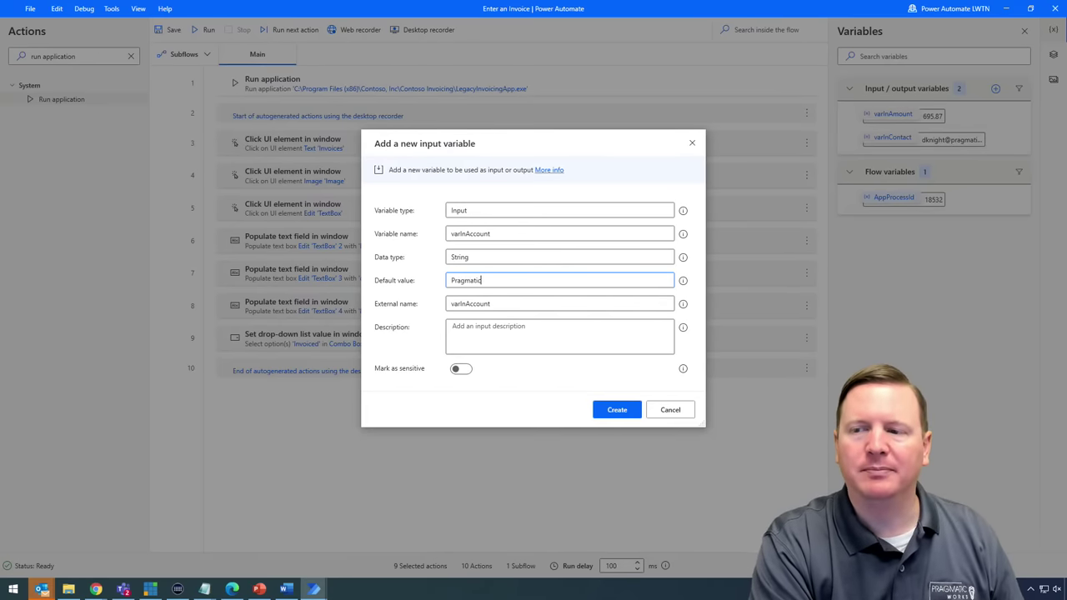
{"action": "type", "text": " Works"}
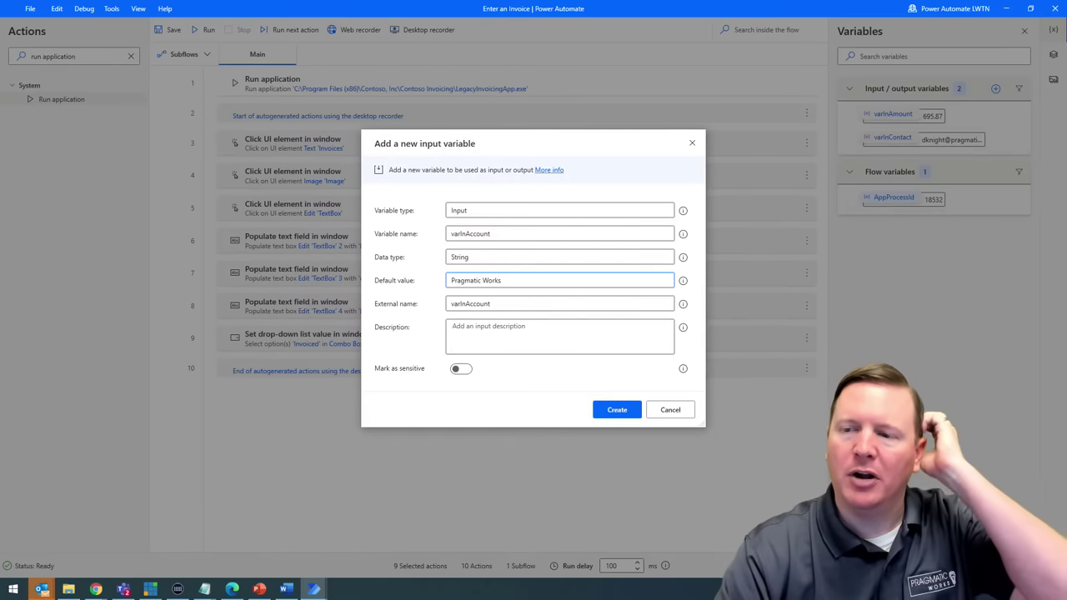
{"action": "left_click", "coordinate": [616, 410]}
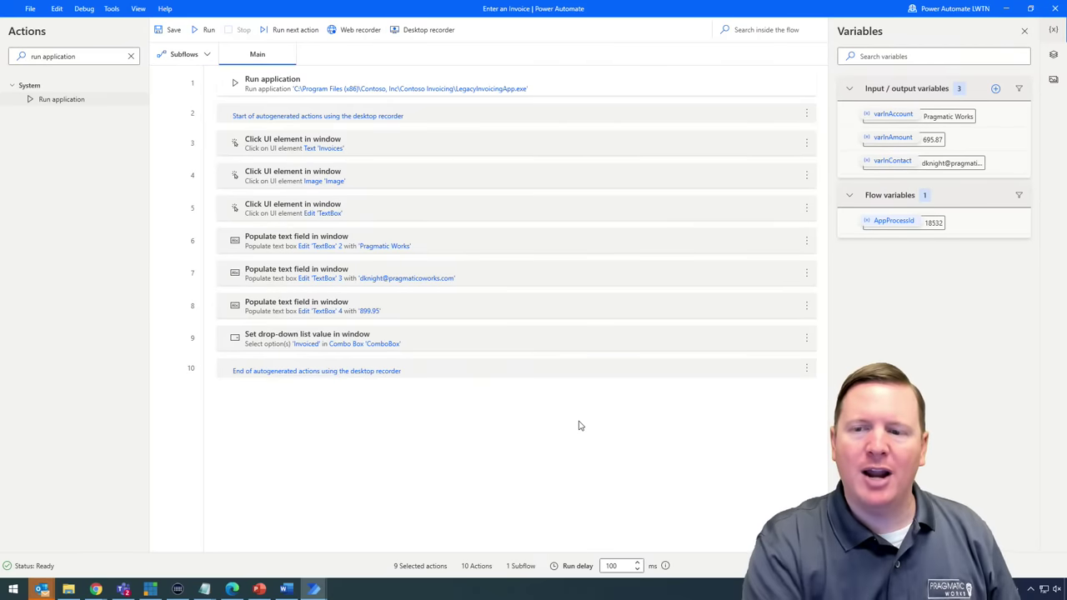
Launch Contoso Invoicing, view its Invoices list, then minimize the window.
{"action": "key", "text": "super"}
{"action": "type", "text": "Contoso Invoicing"}
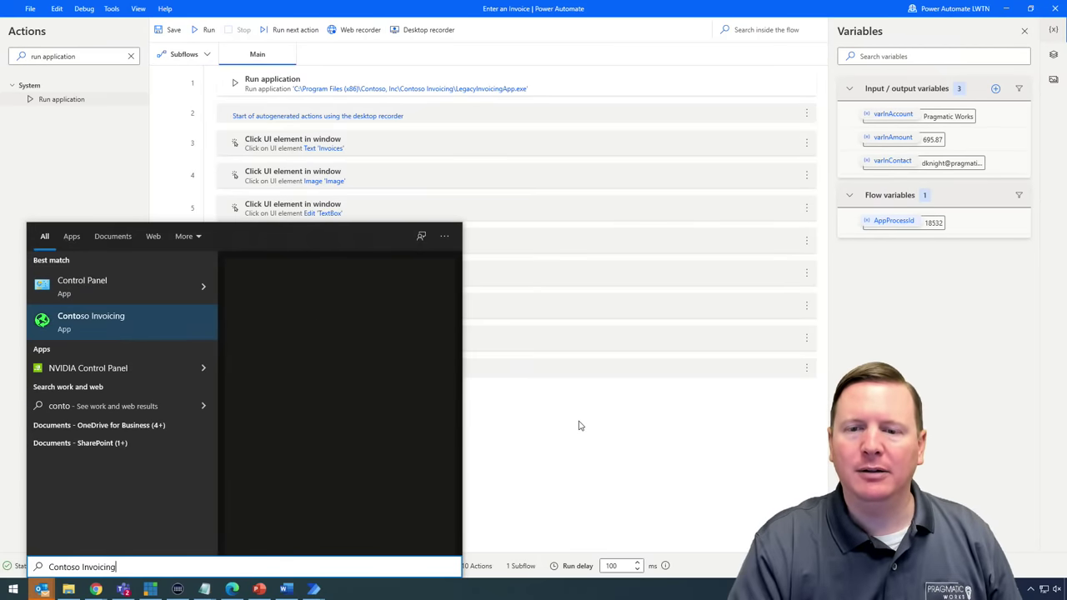
{"action": "key", "text": "Return"}
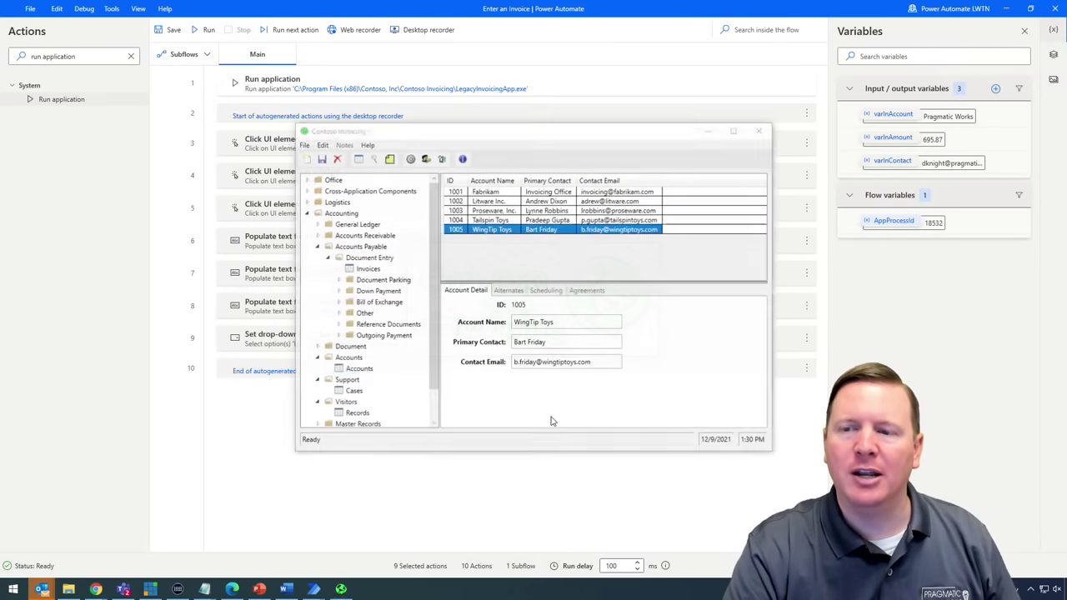
{"action": "left_click", "coordinate": [366, 269]}
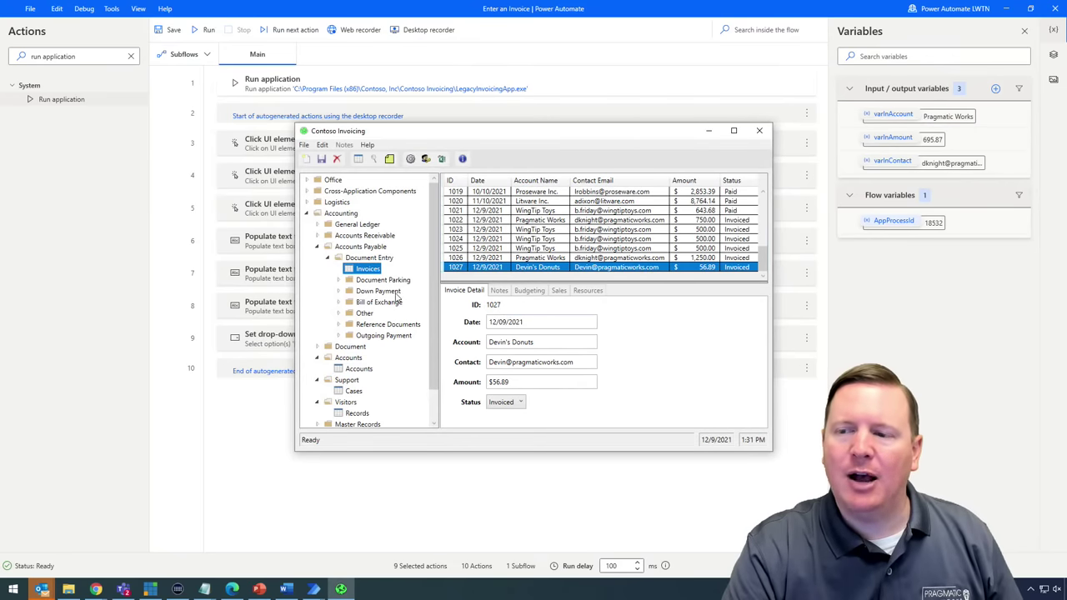
{"action": "mouse_move", "coordinate": [522, 298]}
{"action": "left_mouse_down"}
{"action": "mouse_move", "coordinate": [475, 298]}
{"action": "mouse_move", "coordinate": [522, 301]}
{"action": "left_mouse_up"}
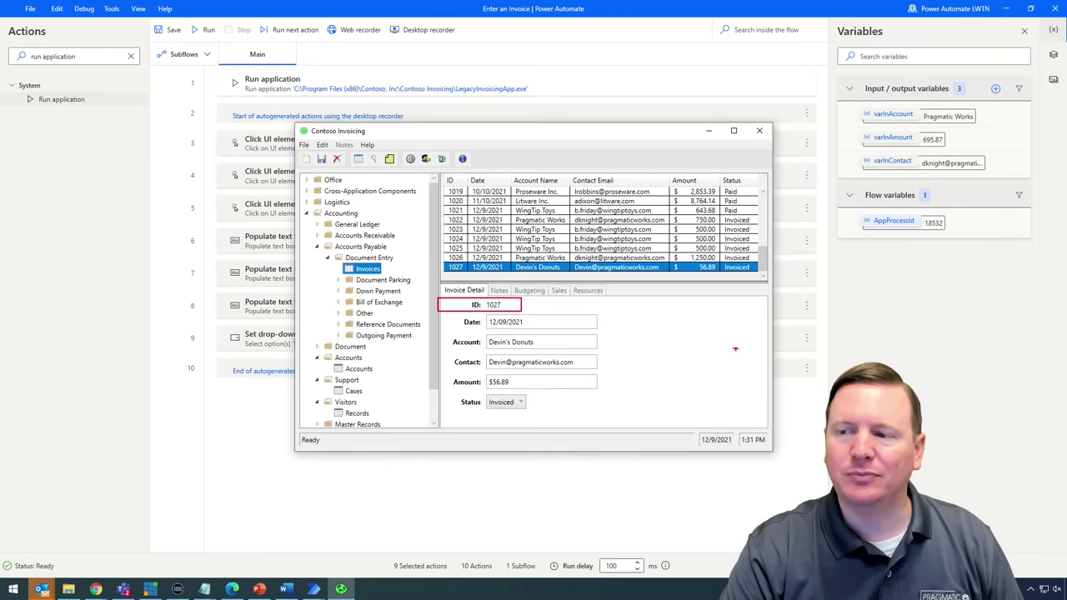
{"action": "left_click", "coordinate": [710, 131]}
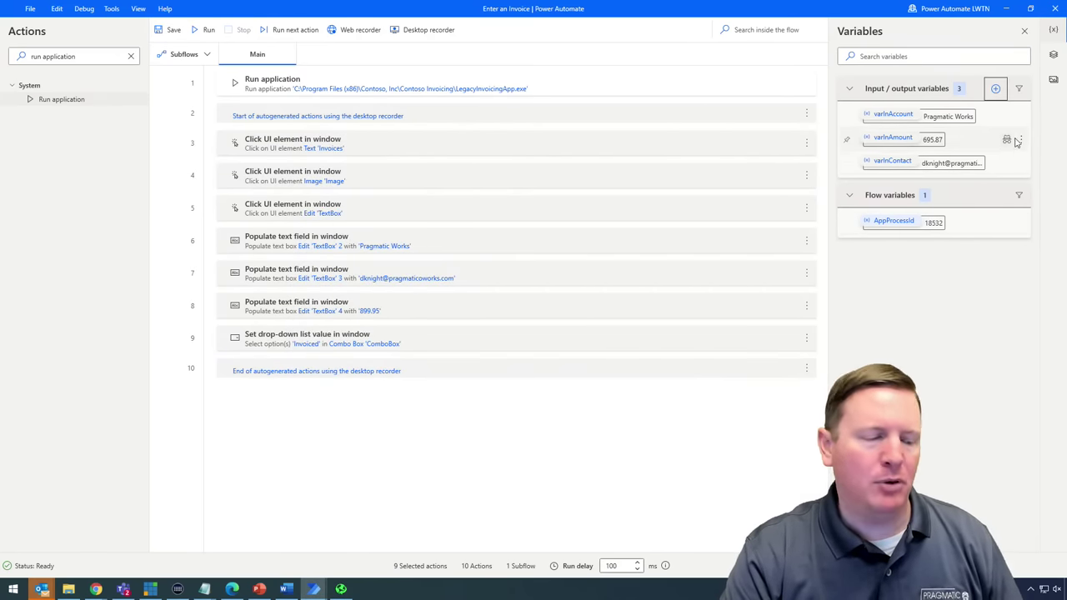
Start a new output variable from the Input/output variables + menu.
{"action": "mouse_move", "coordinate": [1027, 65]}
{"action": "left_mouse_down"}
{"action": "mouse_move", "coordinate": [968, 74]}
{"action": "mouse_move", "coordinate": [1041, 70]}
{"action": "mouse_move", "coordinate": [1000, 62]}
{"action": "left_mouse_up"}
{"action": "left_click_drag", "start_coordinate": [967, 104], "coordinate": [923, 147]}
{"action": "key", "text": "Escape"}
{"action": "left_click", "coordinate": [995, 88]}
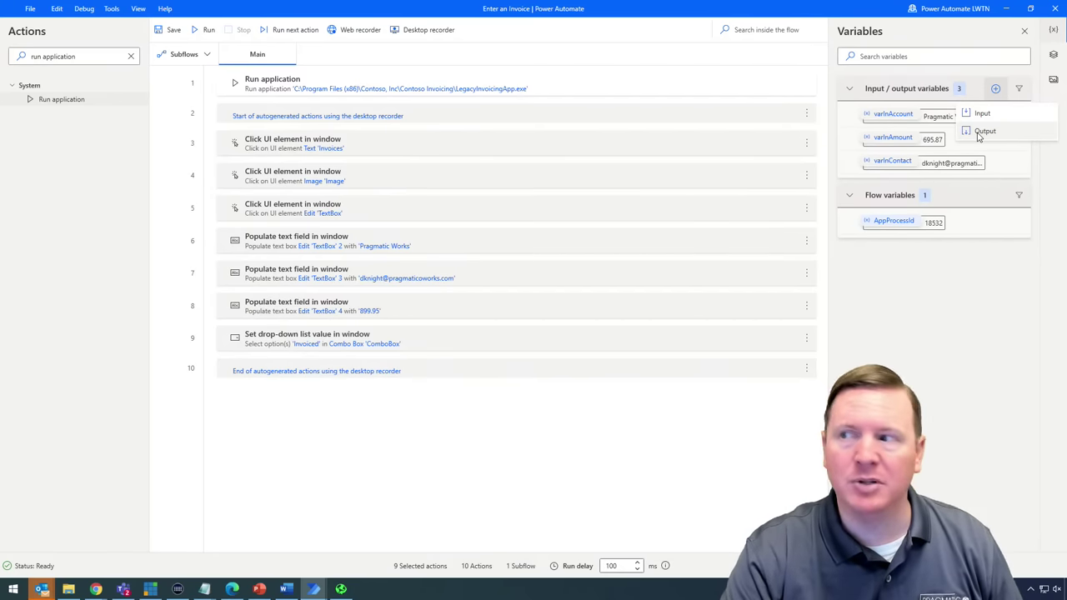
{"action": "left_click", "coordinate": [983, 132]}
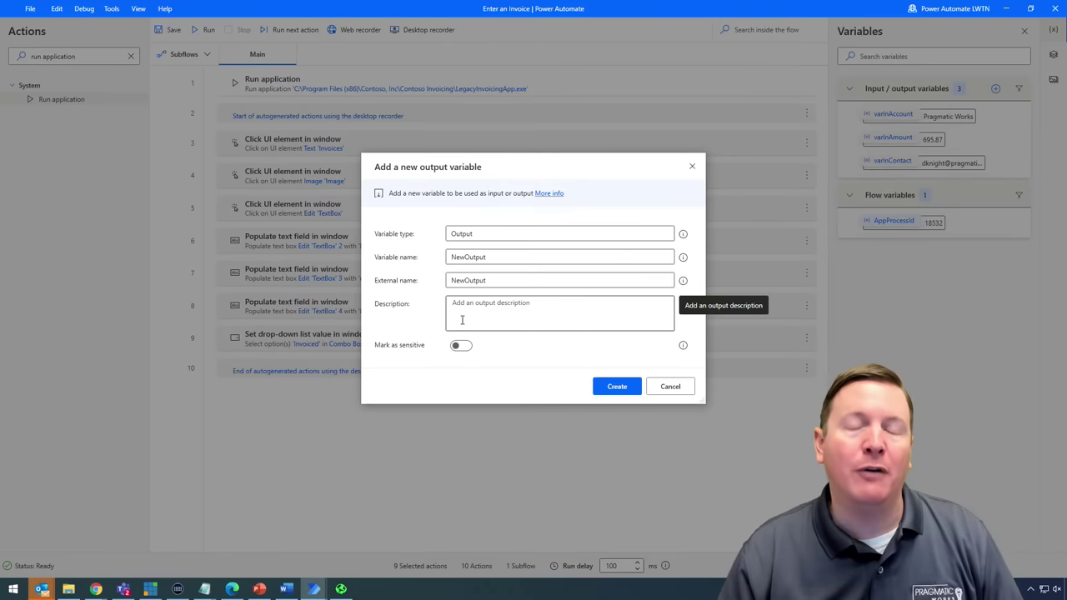
Name the output variable varOutInvoiceID, use the same external name, and create it.
{"action": "double_click", "coordinate": [505, 257]}
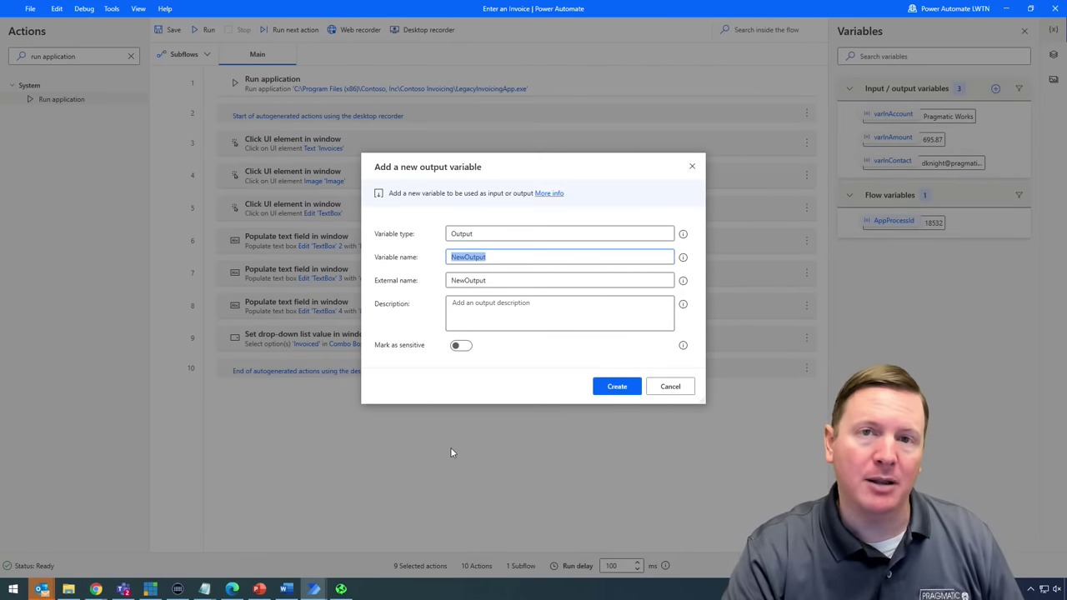
{"action": "type", "text": "varOut"}
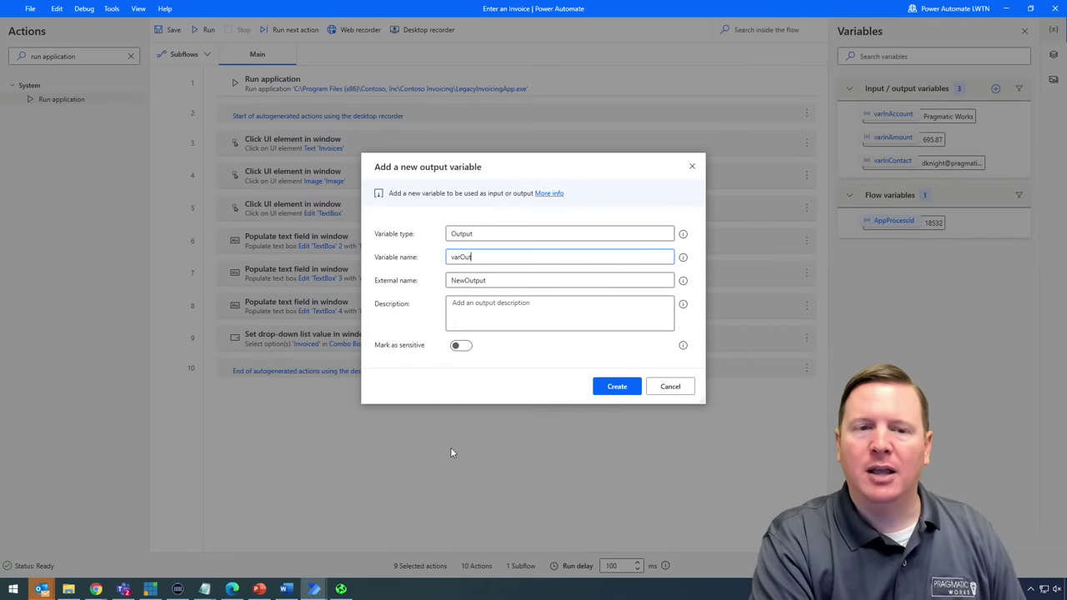
{"action": "type", "text": "Invoice"}
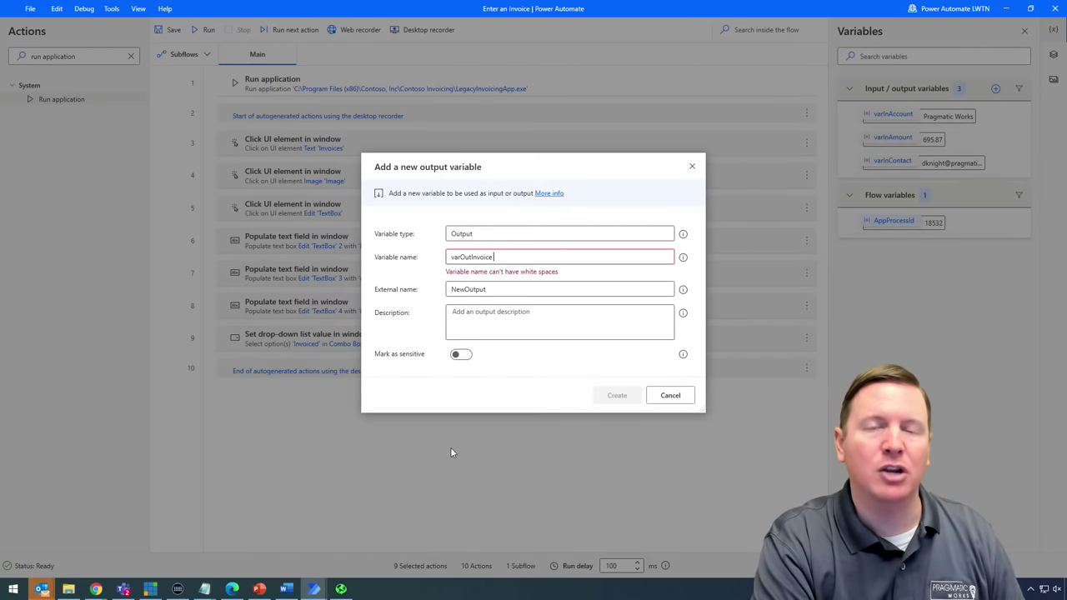
{"action": "key", "text": "BackSpace"}
{"action": "type", "text": "ID"}
{"action": "key", "text": "ctrl+a"}
{"action": "key", "text": "ctrl+c"}
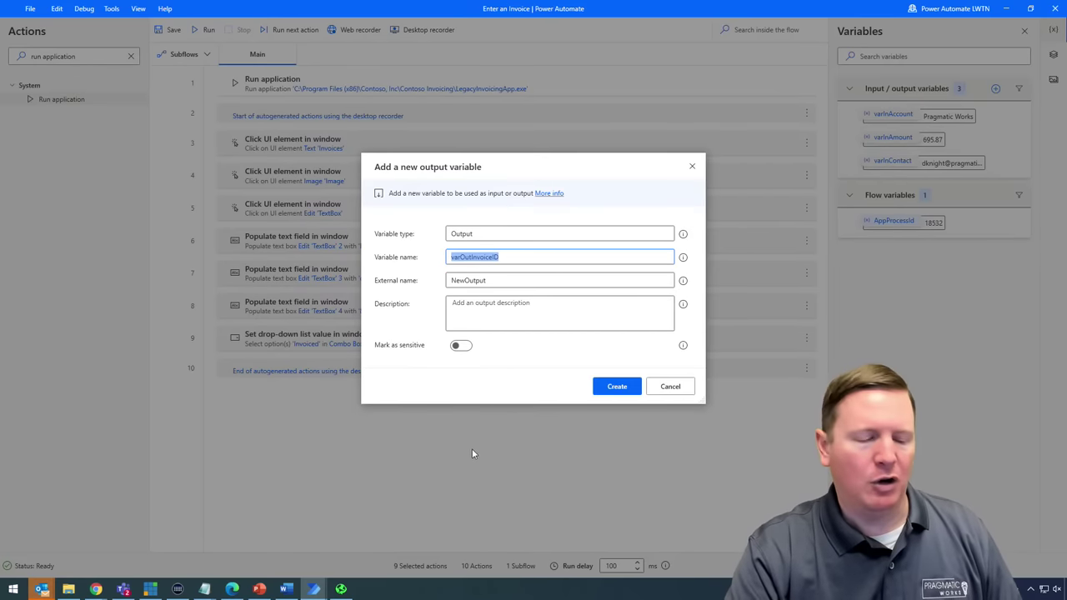
{"action": "double_click", "coordinate": [499, 284]}
{"action": "key", "text": "ctrl+v"}
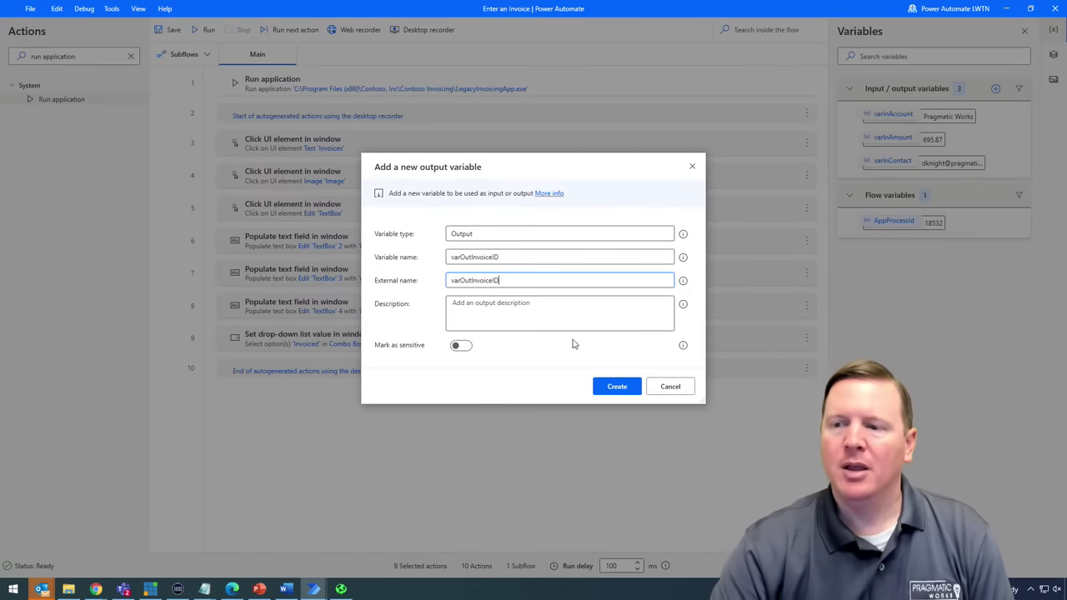
{"action": "left_click", "coordinate": [609, 387]}
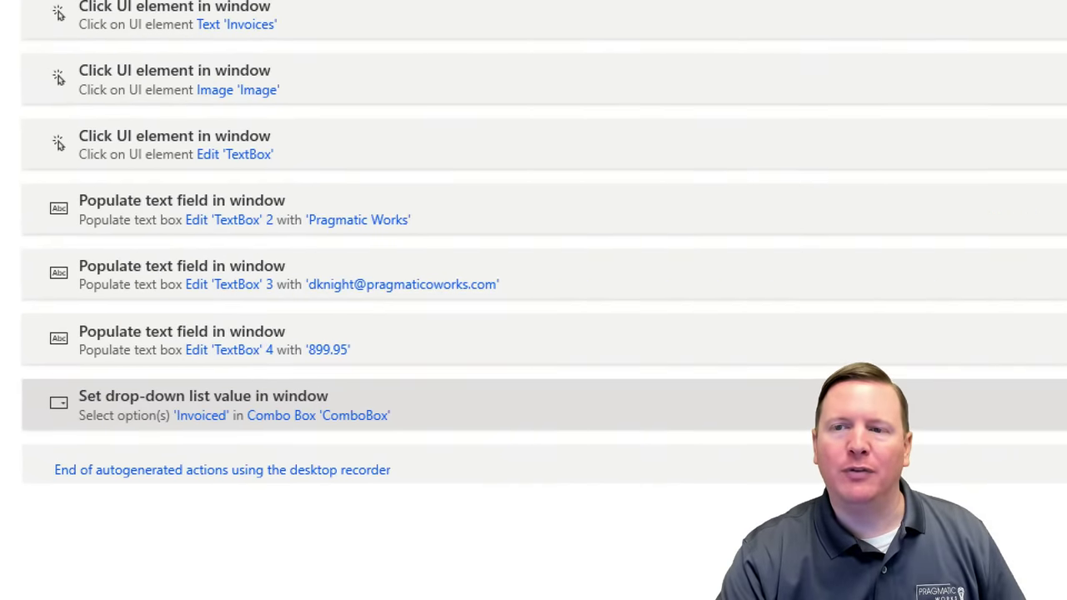
Switch the side pane from Variables to the flow's recorded UI elements.
{"action": "mouse_move", "coordinate": [179, 139]}
{"action": "left_mouse_down"}
{"action": "mouse_move", "coordinate": [241, 269]}
{"action": "mouse_move", "coordinate": [275, 381]}
{"action": "mouse_move", "coordinate": [283, 359]}
{"action": "left_mouse_up"}
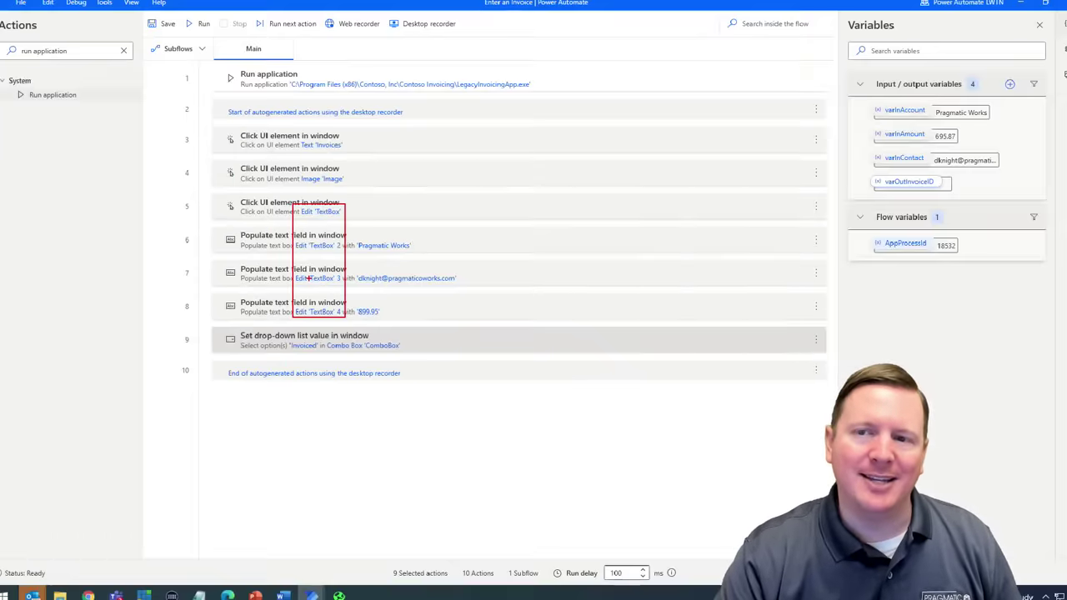
{"action": "key", "text": "Escape"}
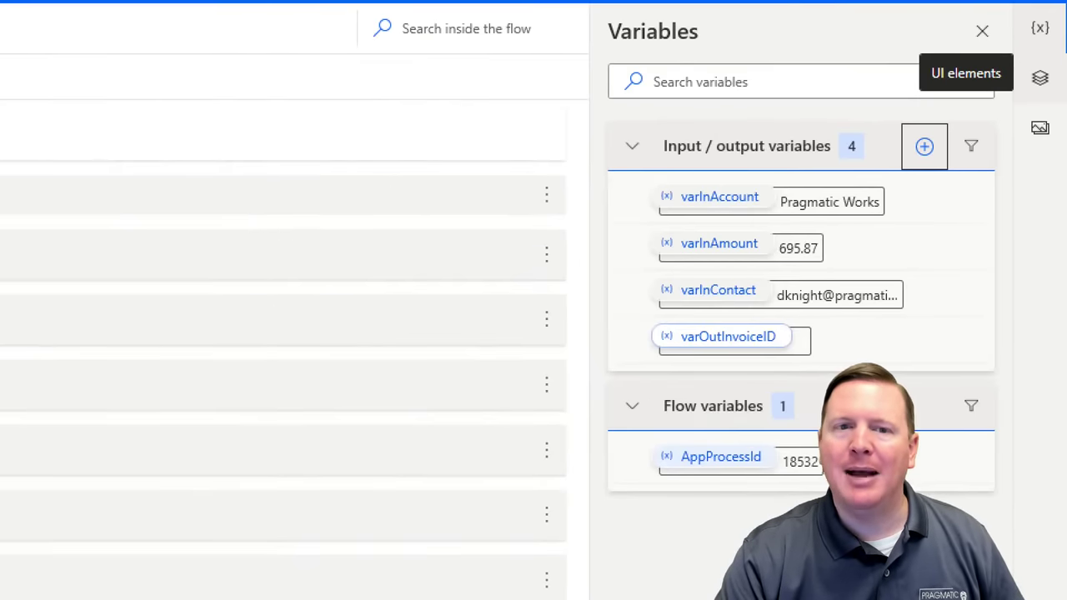
{"action": "left_click_drag", "start_coordinate": [1042, 87], "coordinate": [1064, 103]}
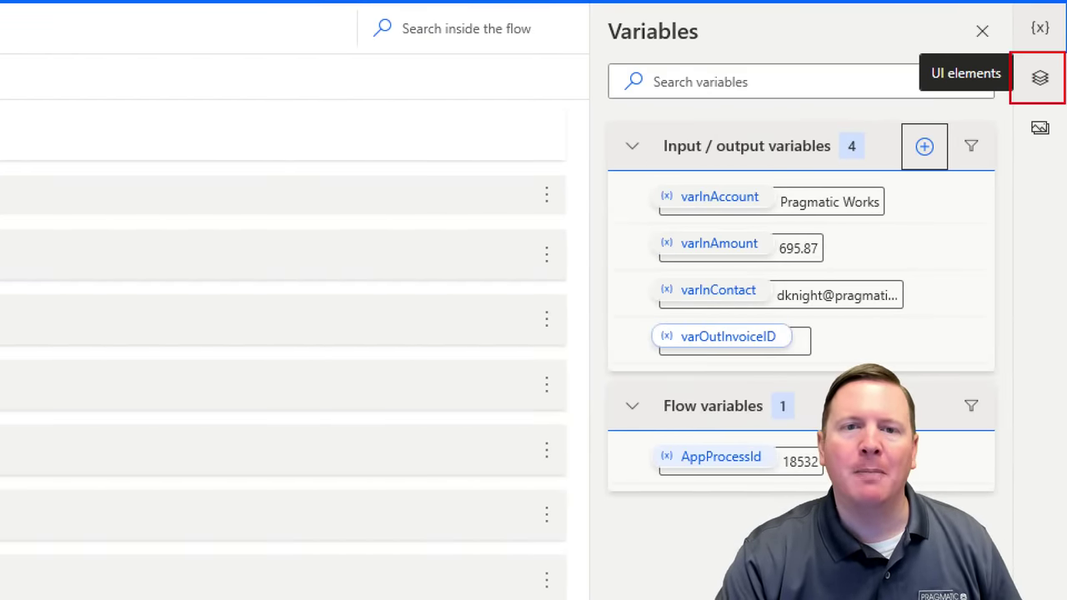
{"action": "left_click_drag", "start_coordinate": [1006, 88], "coordinate": [864, 100]}
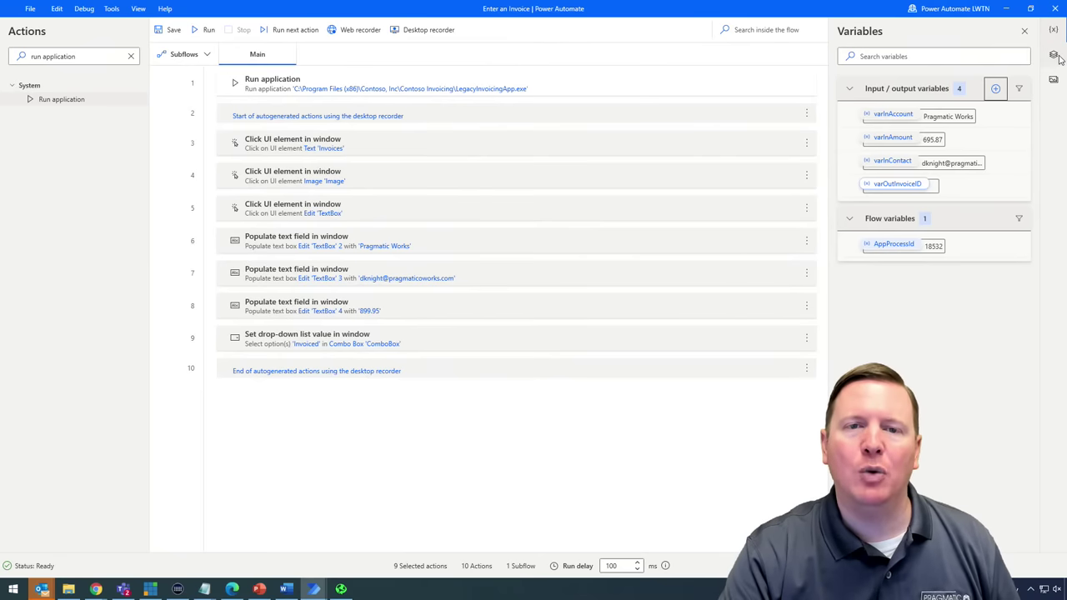
{"action": "left_click", "coordinate": [1053, 56]}
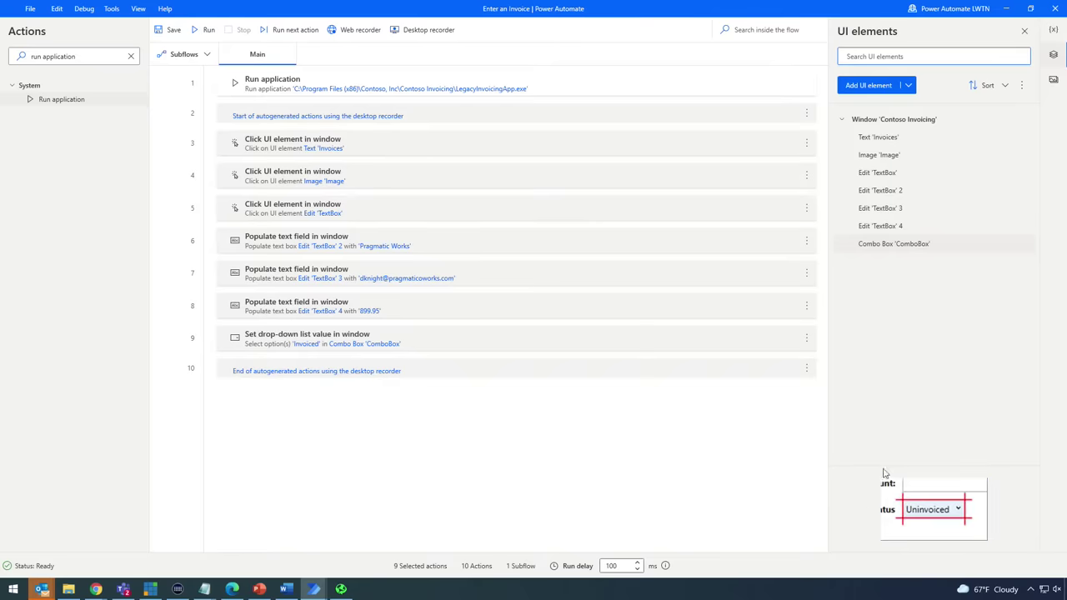
{"action": "left_click", "coordinate": [904, 225]}
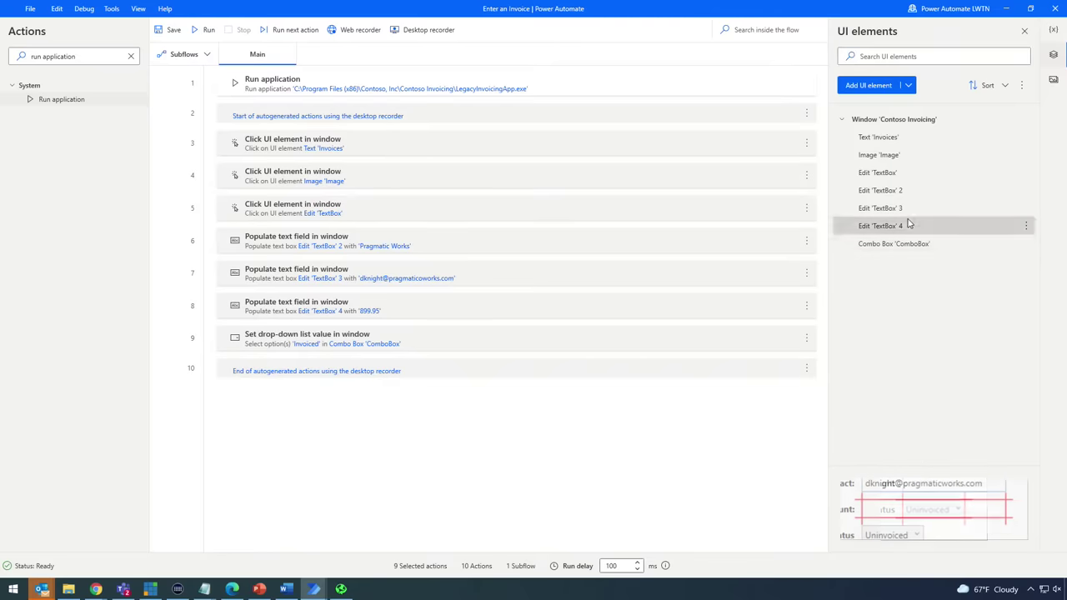
{"action": "left_click", "coordinate": [898, 208]}
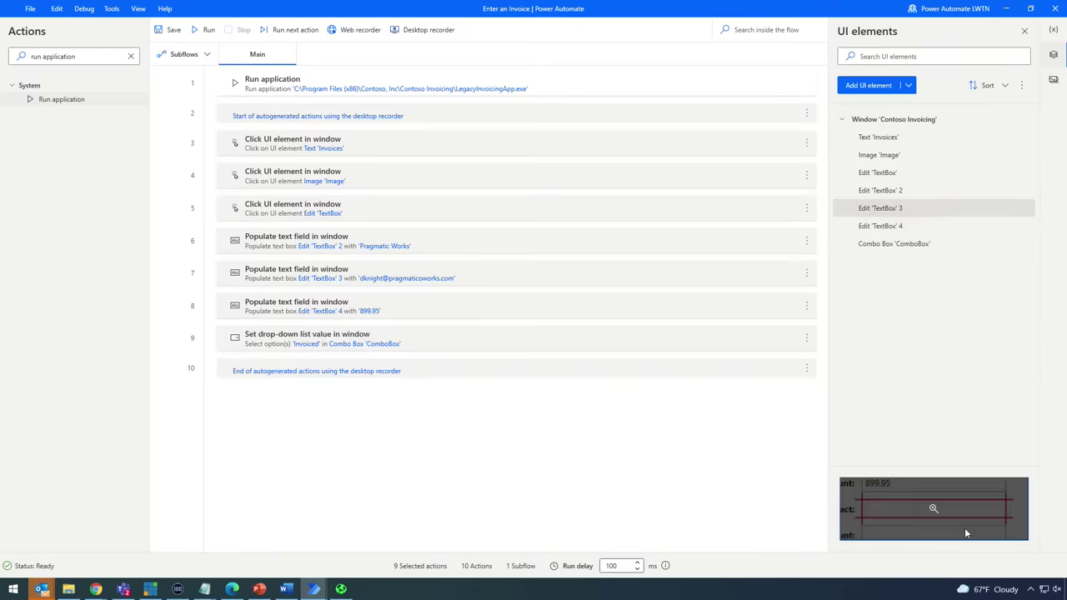
{"action": "left_click", "coordinate": [917, 191]}
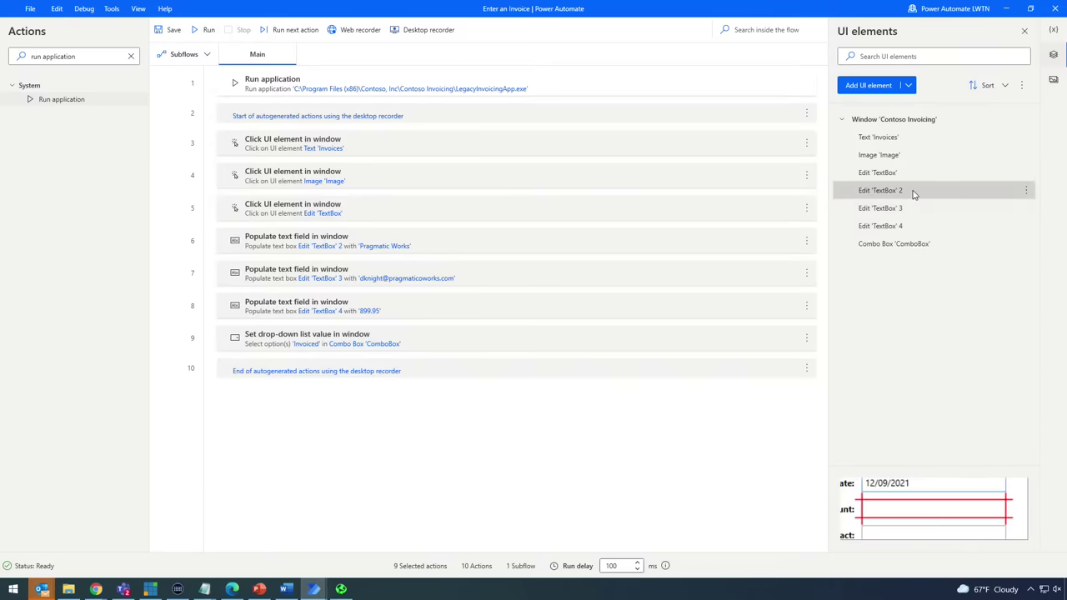
{"action": "left_click", "coordinate": [915, 174]}
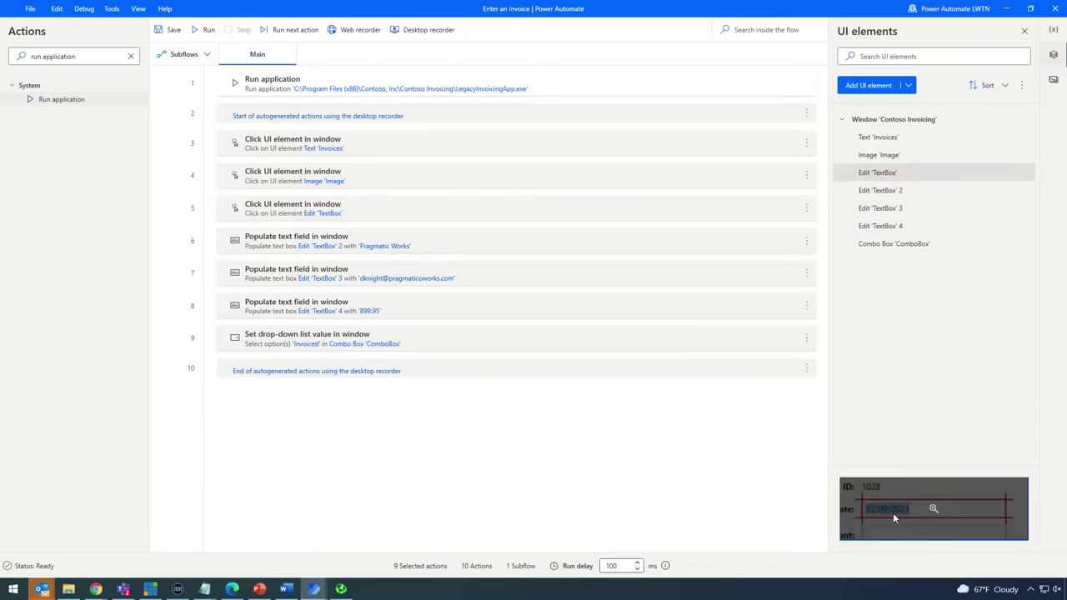
{"action": "left_click", "coordinate": [902, 190]}
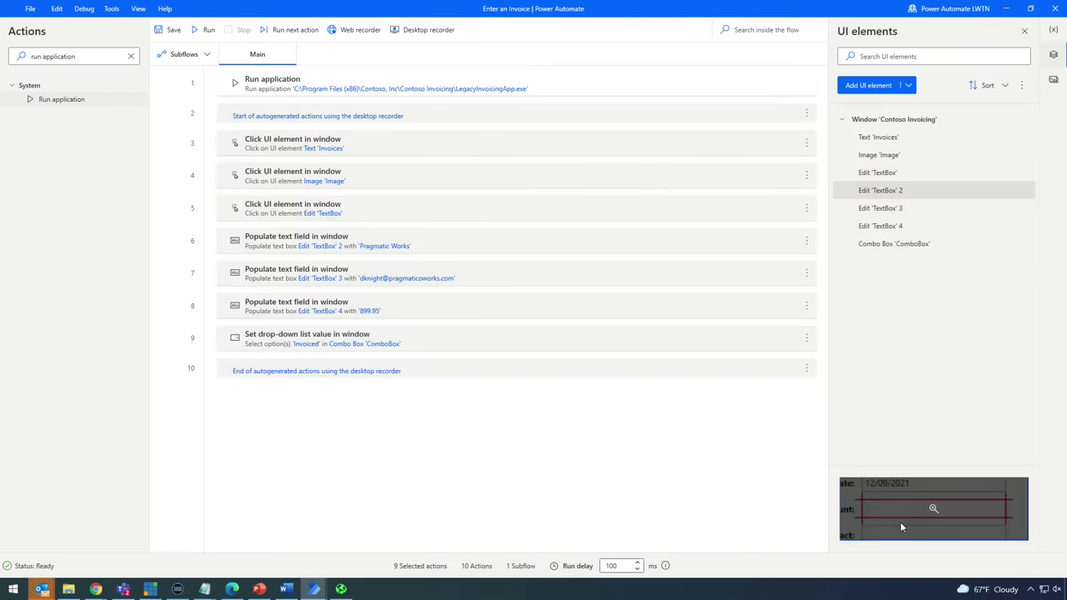
{"action": "left_click", "coordinate": [904, 209]}
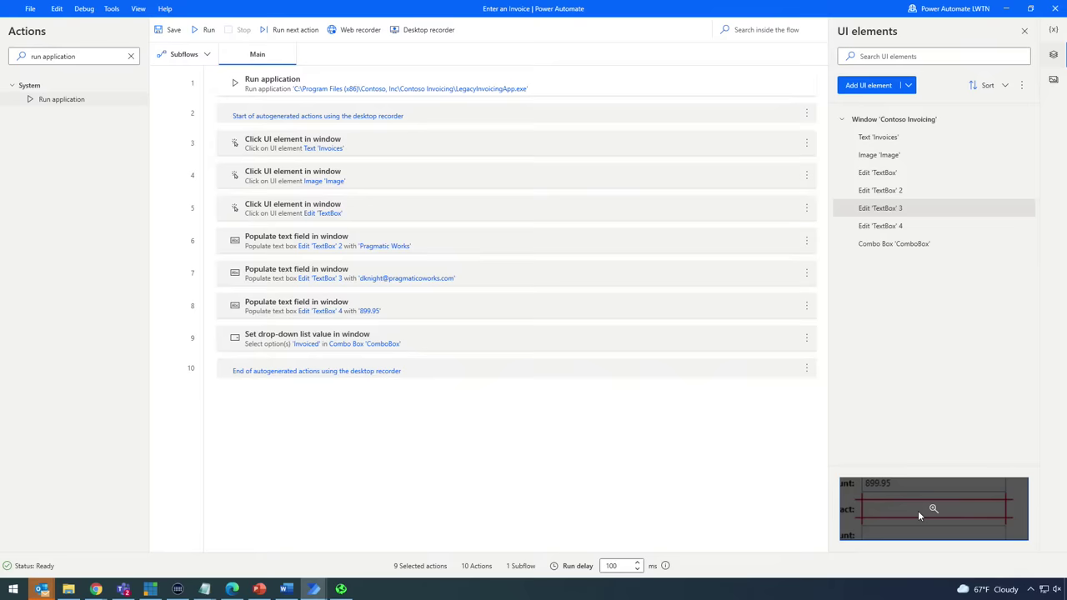
{"action": "left_click", "coordinate": [923, 226]}
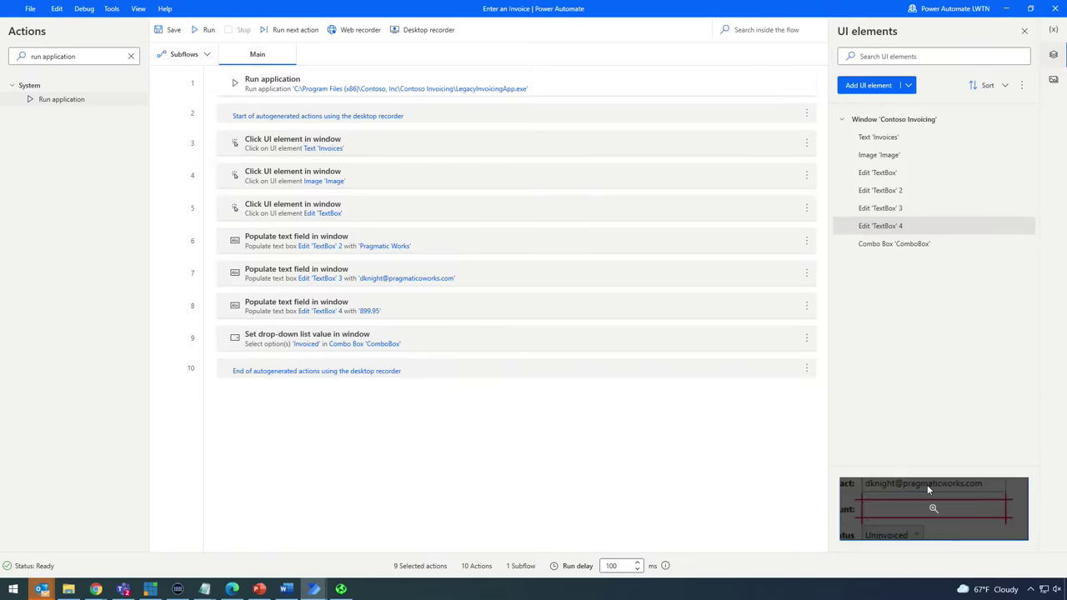
{"action": "left_click", "coordinate": [897, 173]}
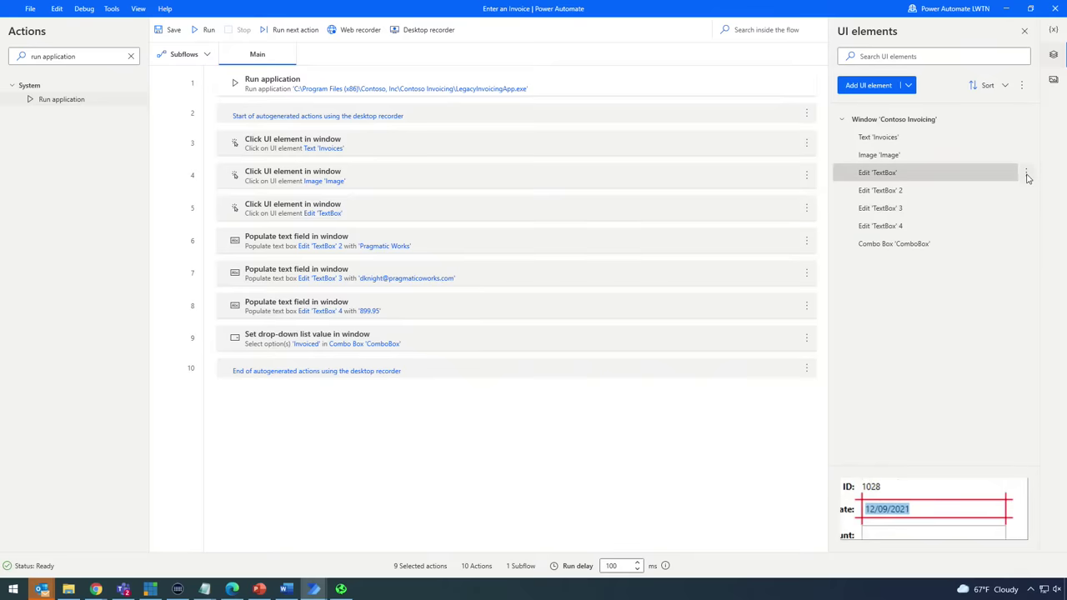
{"action": "mouse_move", "coordinate": [1013, 156]}
{"action": "left_mouse_down"}
{"action": "mouse_move", "coordinate": [1041, 187]}
{"action": "mouse_move", "coordinate": [952, 234]}
{"action": "left_mouse_up"}
{"action": "key", "text": "Escape"}
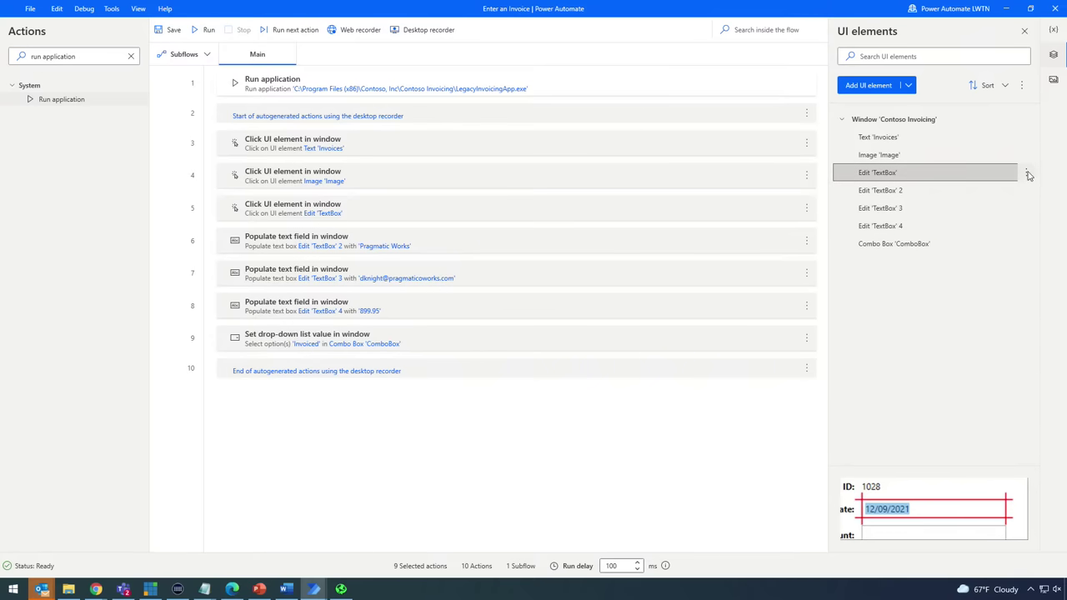
Rename the date text box element to TextBox_Date.
{"action": "left_click", "coordinate": [1028, 174]}
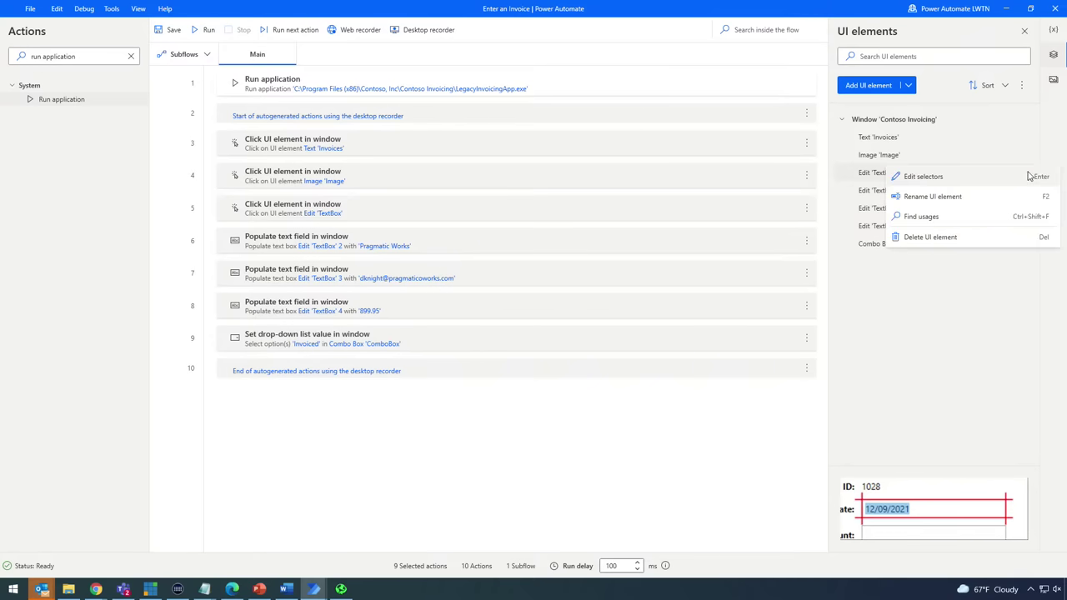
{"action": "left_click", "coordinate": [981, 200]}
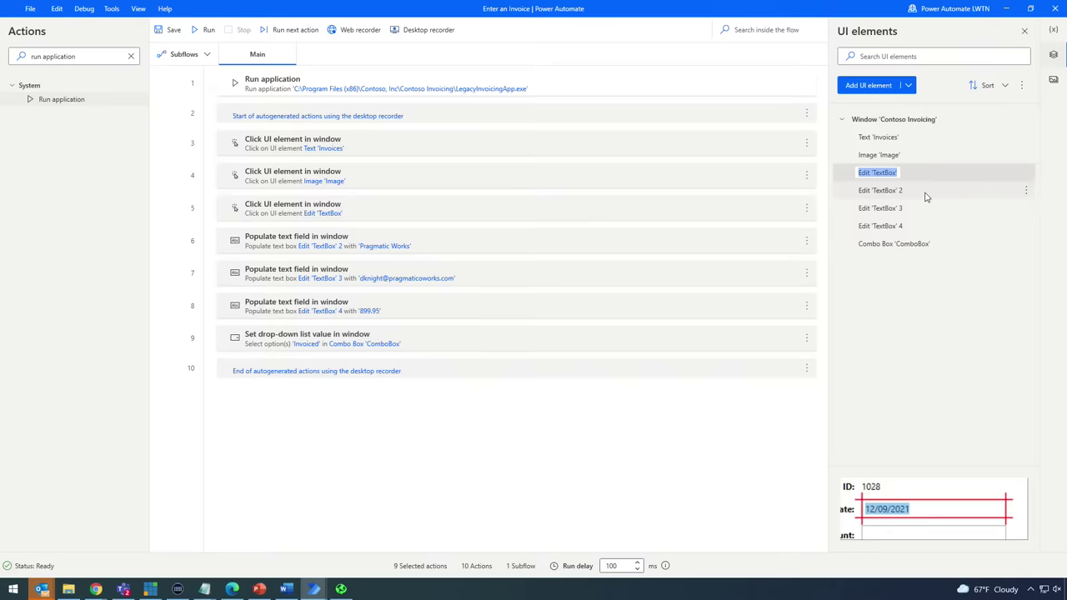
{"action": "key", "text": "Home"}
{"action": "key", "text": "Delete"}
{"action": "key", "text": "Delete"}
{"action": "key", "text": "Delete"}
{"action": "key", "text": "Delete"}
{"action": "key", "text": "Delete"}
{"action": "key", "text": "Delete"}
{"action": "key", "text": "Return"}
Rename TextBox 2 to TextBox_Account.
{"action": "left_click", "coordinate": [1026, 190]}
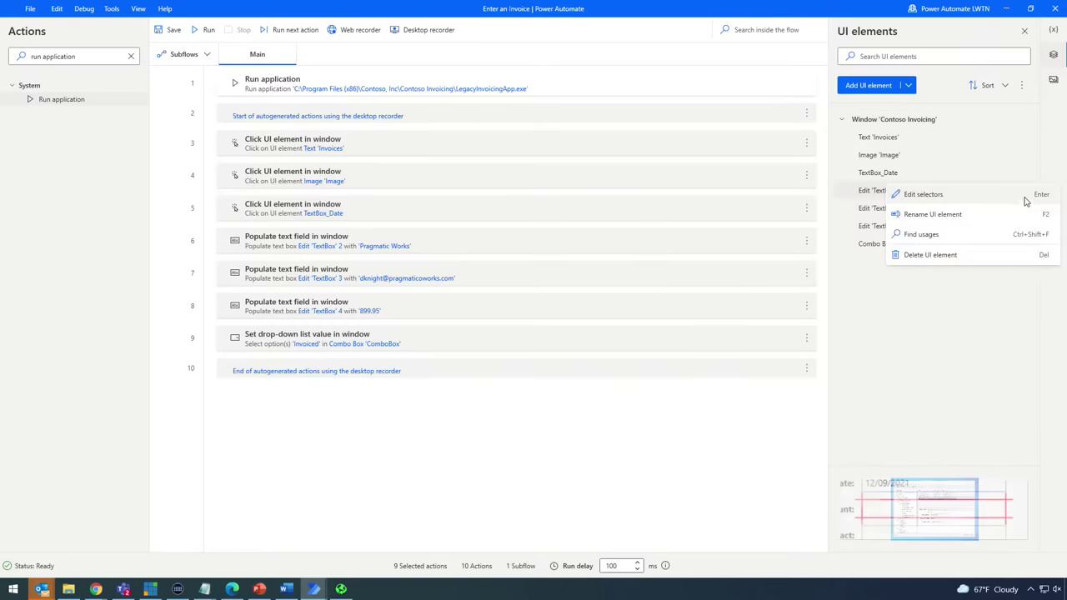
{"action": "left_click", "coordinate": [979, 218]}
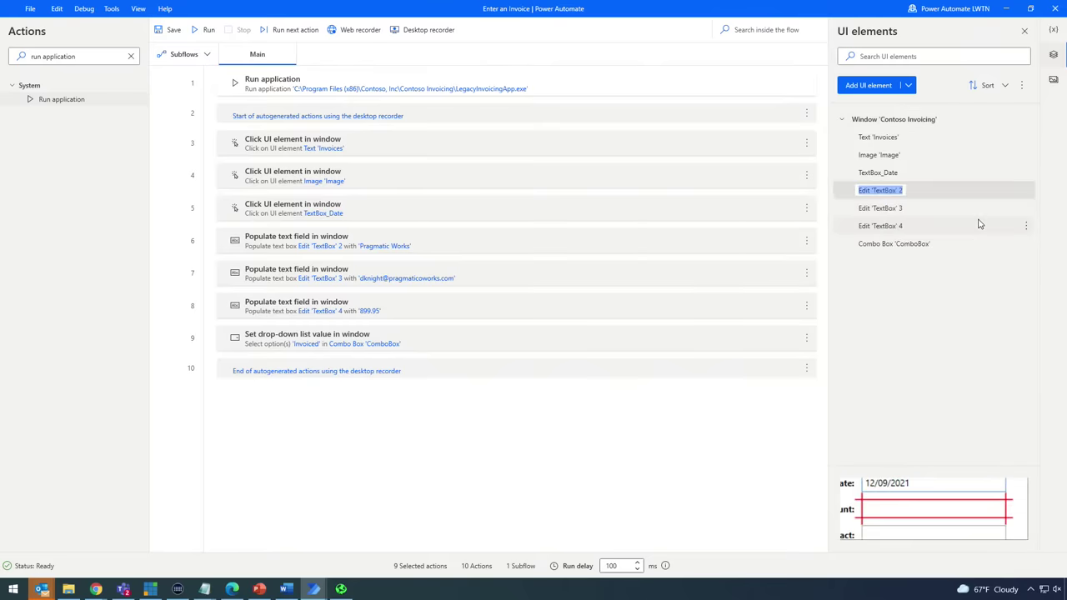
{"action": "key", "text": "End"}
{"action": "key", "text": "BackSpace"}
{"action": "key", "text": "BackSpace"}
{"action": "key", "text": "Delete"}
{"action": "key", "text": "Delete"}
{"action": "key", "text": "Delete"}
{"action": "key", "text": "Delete"}
{"action": "key", "text": "Delete"}
{"action": "key", "text": "Delete"}
{"action": "type", "text": "_Account"}
{"action": "key", "text": "Return"}
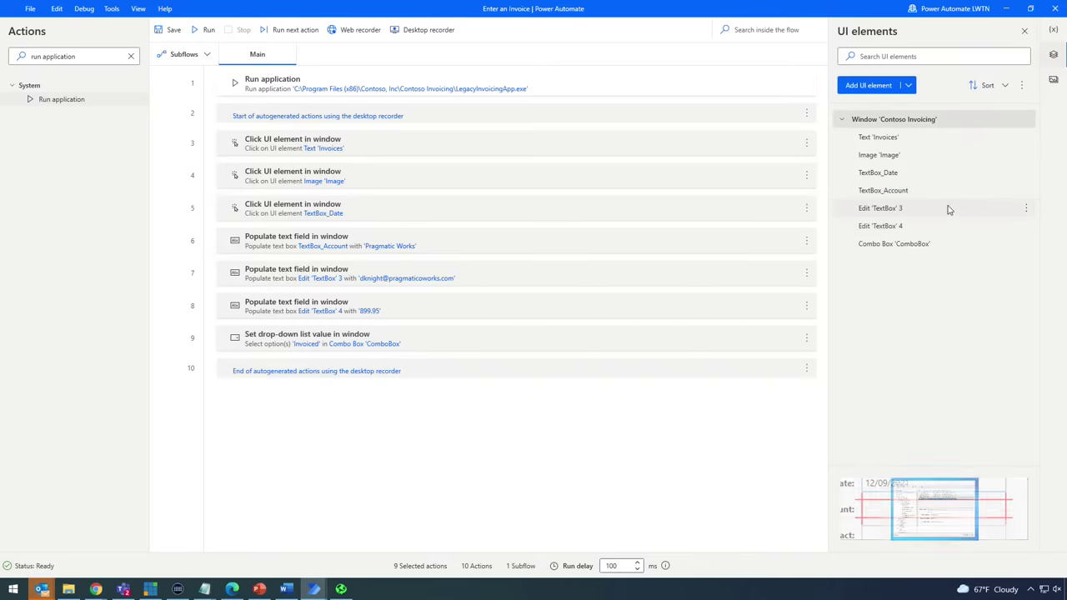
Begin renaming TextBox 3 to TextBox_ContactEmail.
{"action": "left_click", "coordinate": [1026, 210]}
{"action": "left_click", "coordinate": [991, 230]}
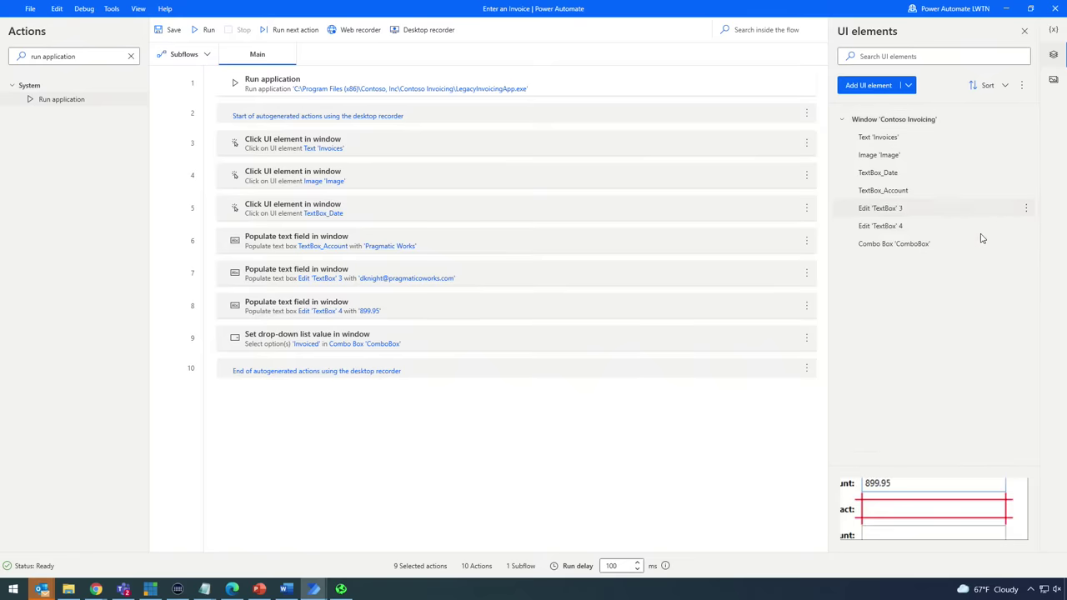
{"action": "type", "text": "TextBox_Account"}
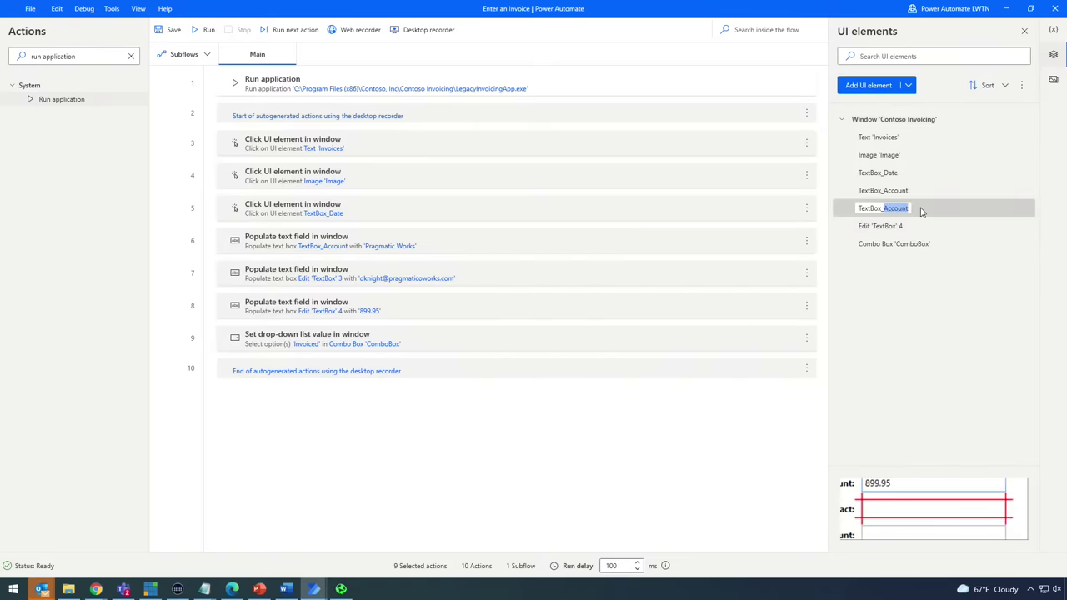
{"action": "type", "text": "ContactEmai"}
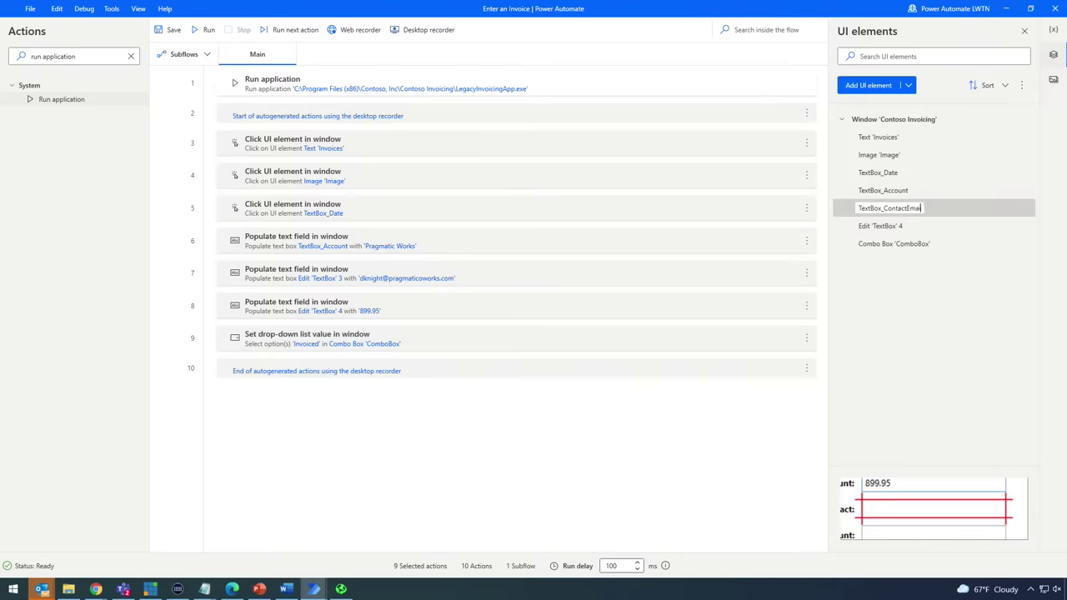
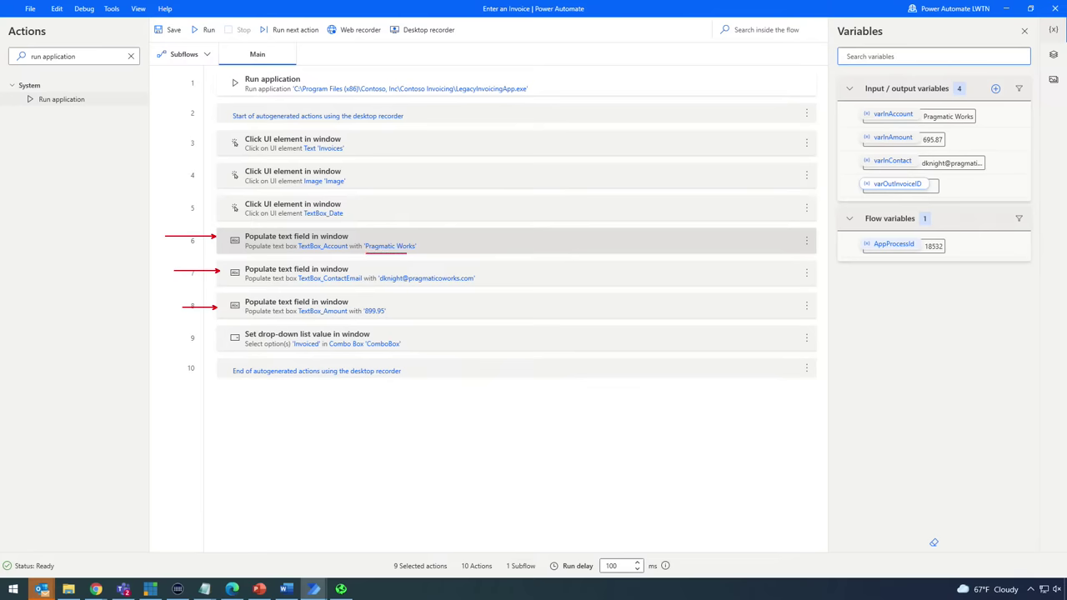
Open the edit dialog of step 6, Populate text field TextBox_Account.
{"action": "left_click_drag", "start_coordinate": [379, 285], "coordinate": [478, 284]}
{"action": "left_click_drag", "start_coordinate": [362, 319], "coordinate": [395, 318]}
{"action": "left_click_drag", "start_coordinate": [853, 111], "coordinate": [420, 245]}
{"action": "left_click_drag", "start_coordinate": [855, 162], "coordinate": [480, 278]}
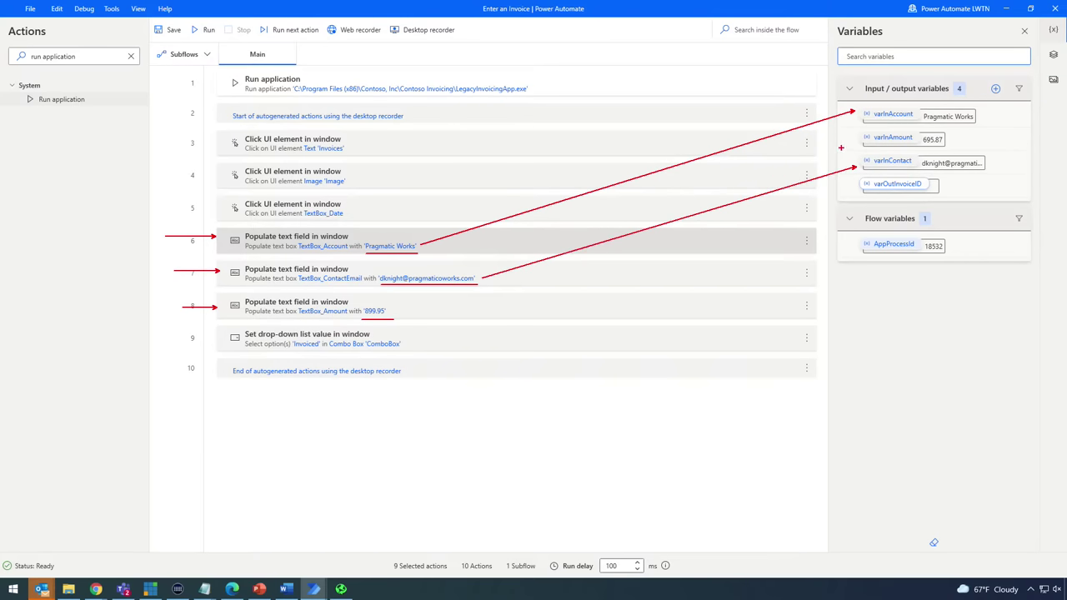
{"action": "mouse_move", "coordinate": [858, 134]}
{"action": "left_mouse_down"}
{"action": "mouse_move", "coordinate": [381, 309]}
{"action": "mouse_move", "coordinate": [394, 316]}
{"action": "left_mouse_up"}
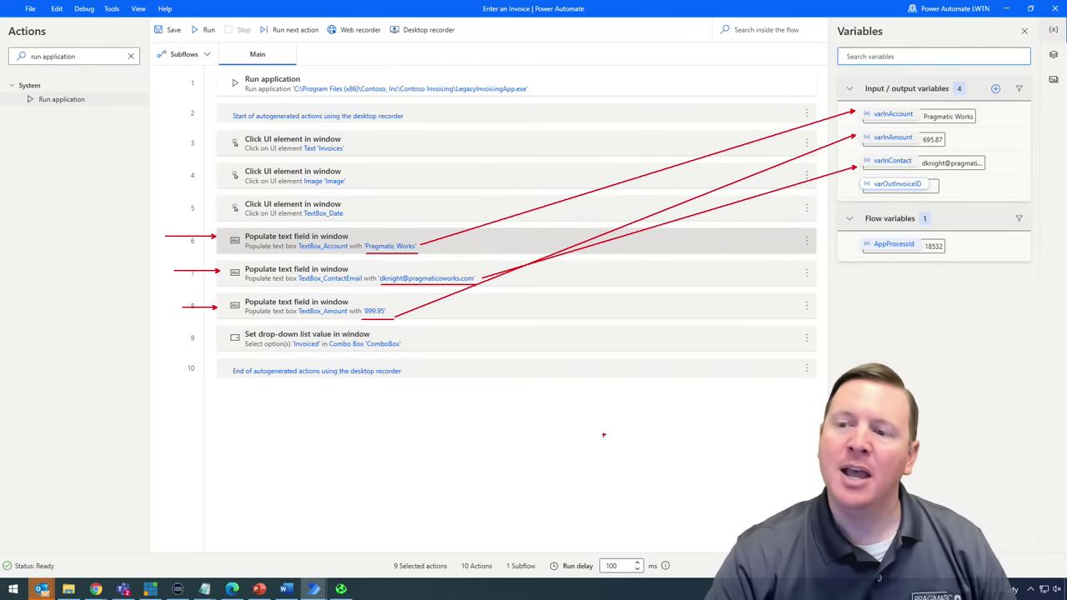
{"action": "key", "text": "Escape"}
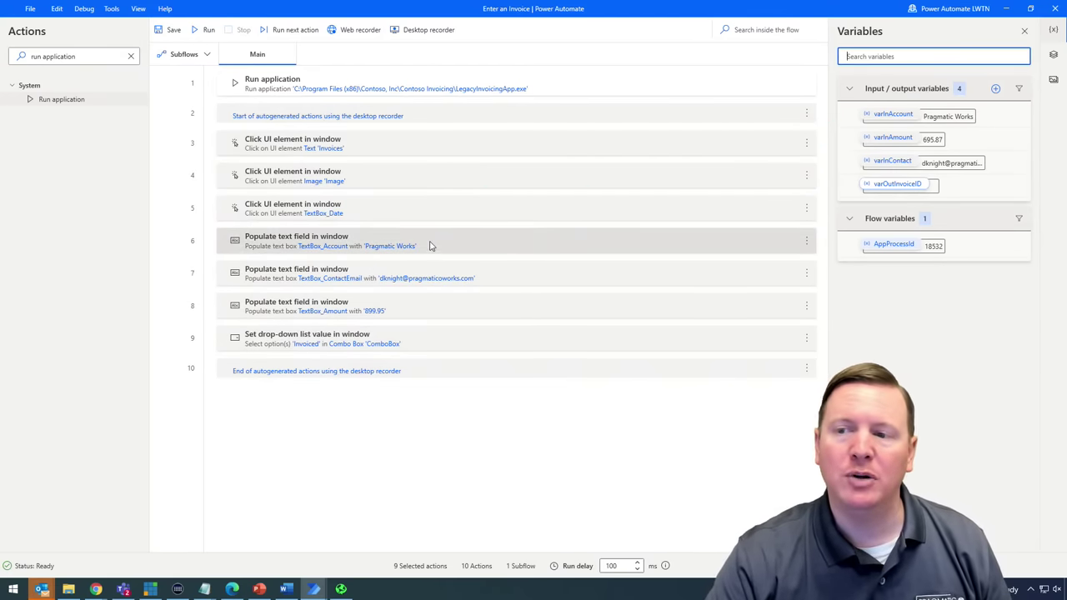
{"action": "left_click", "coordinate": [462, 246]}
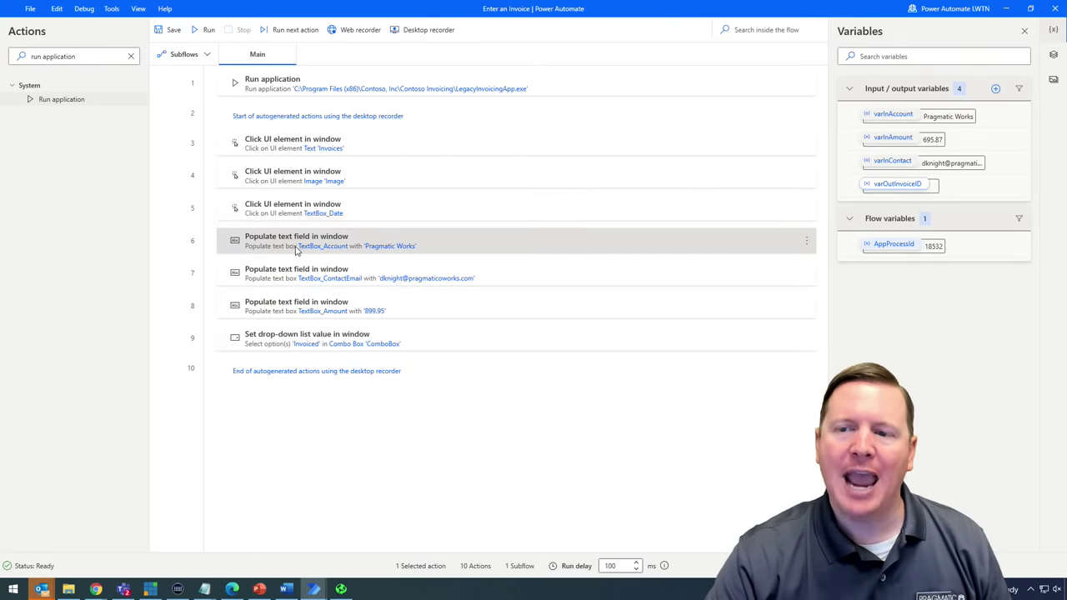
{"action": "right_click", "coordinate": [511, 240]}
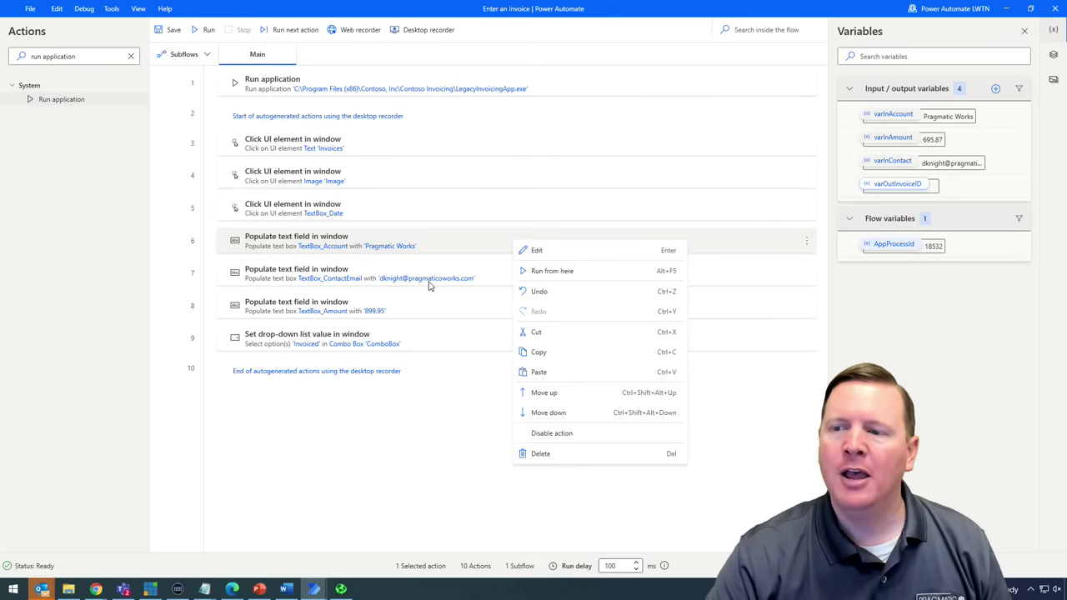
{"action": "left_click", "coordinate": [465, 246]}
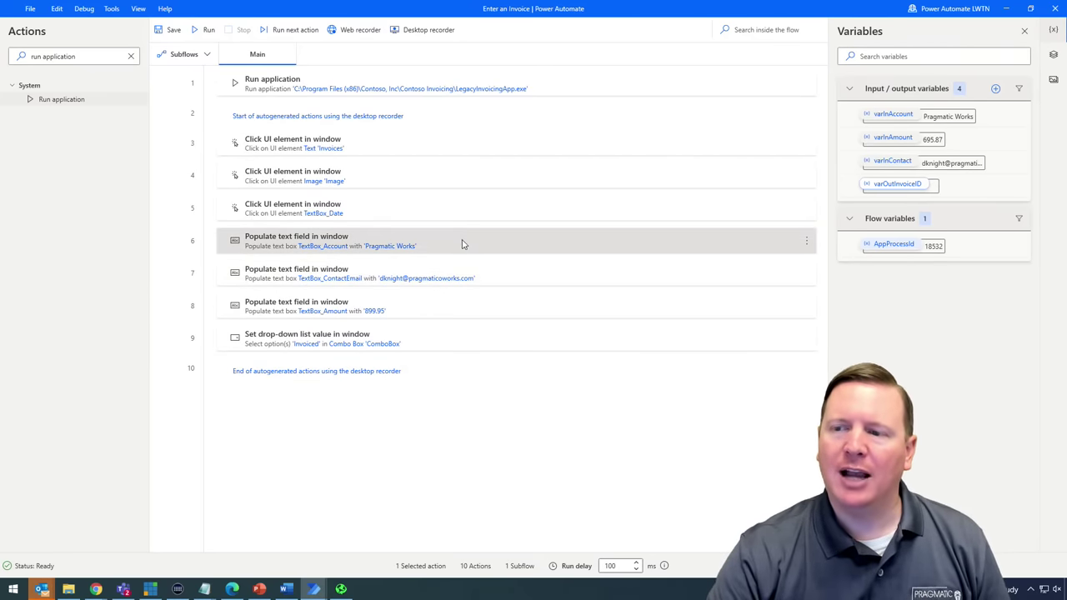
{"action": "double_click", "coordinate": [462, 239]}
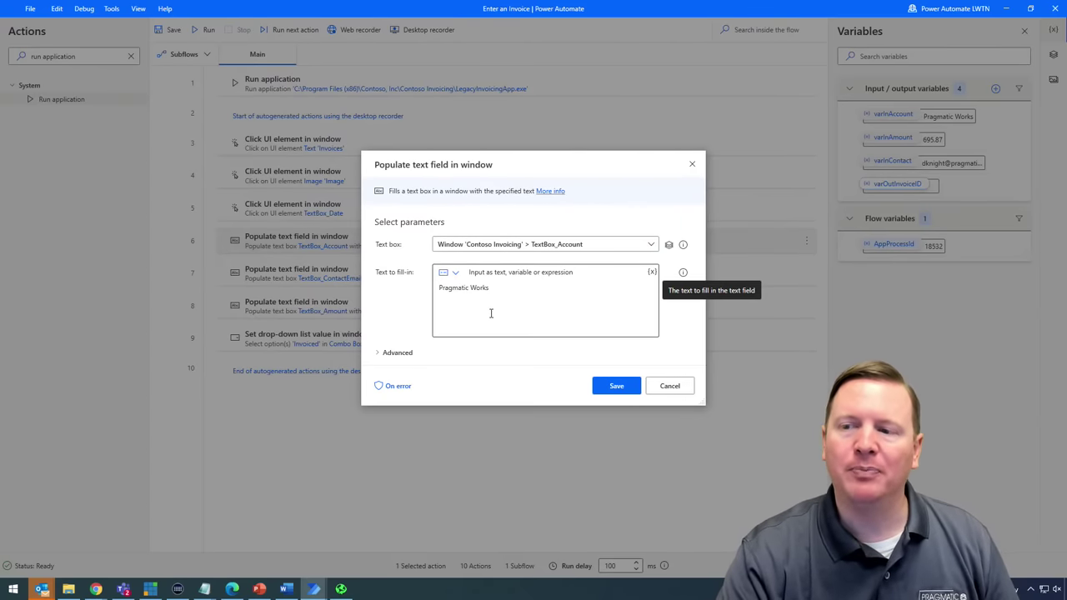
Replace step 6's fixed account text with %varInAccount% and save the step.
{"action": "left_click_drag", "start_coordinate": [495, 302], "coordinate": [440, 302]}
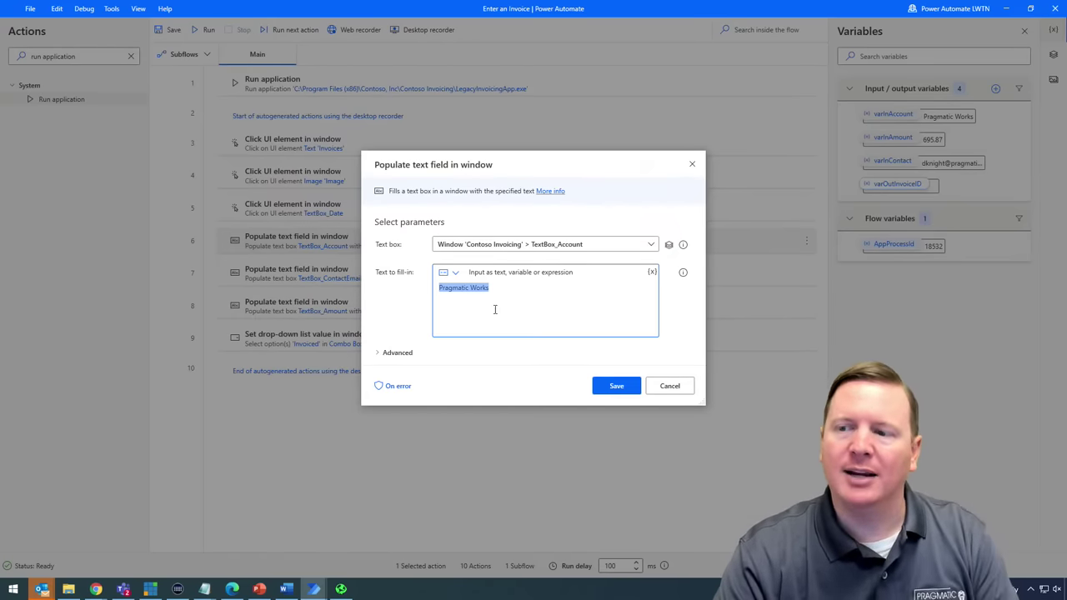
{"action": "key", "text": "BackSpace"}
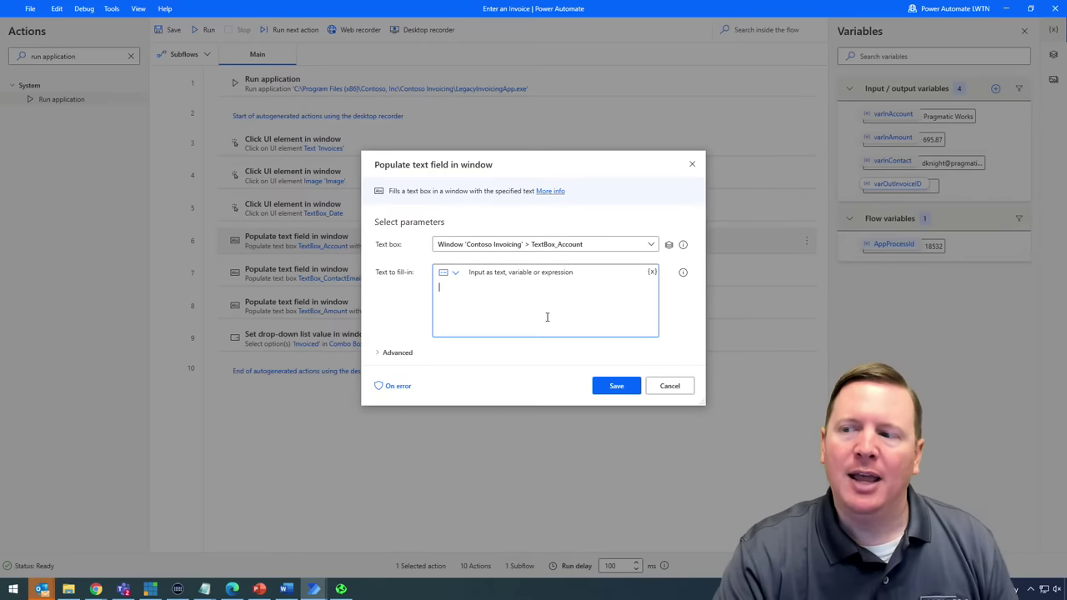
{"action": "mouse_move", "coordinate": [667, 264]}
{"action": "left_mouse_down"}
{"action": "mouse_move", "coordinate": [640, 265]}
{"action": "mouse_move", "coordinate": [664, 275]}
{"action": "left_mouse_up"}
{"action": "key", "text": "Escape"}
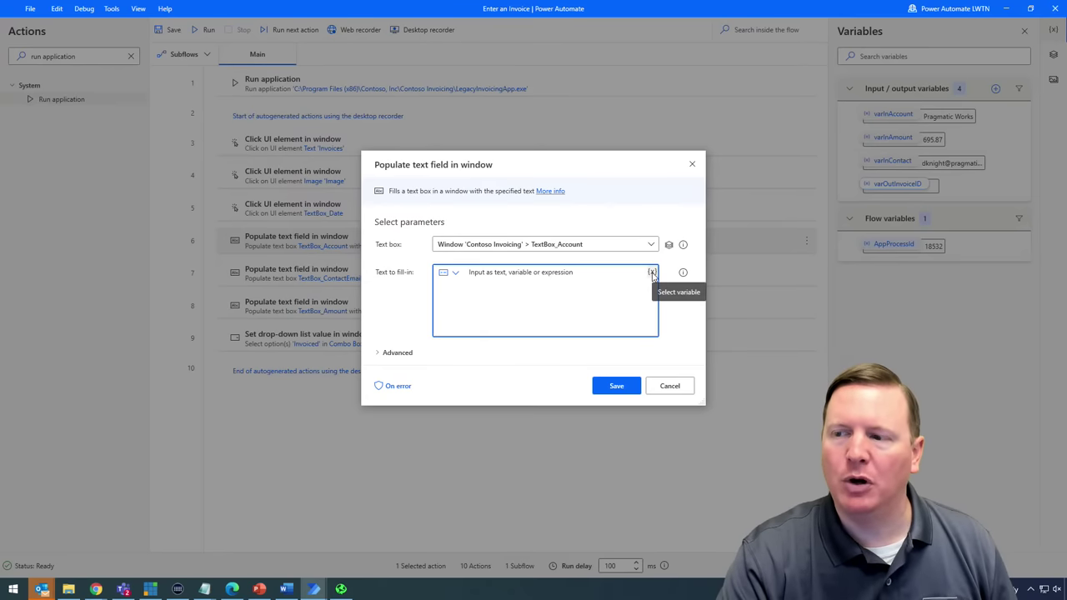
{"action": "left_click", "coordinate": [652, 273]}
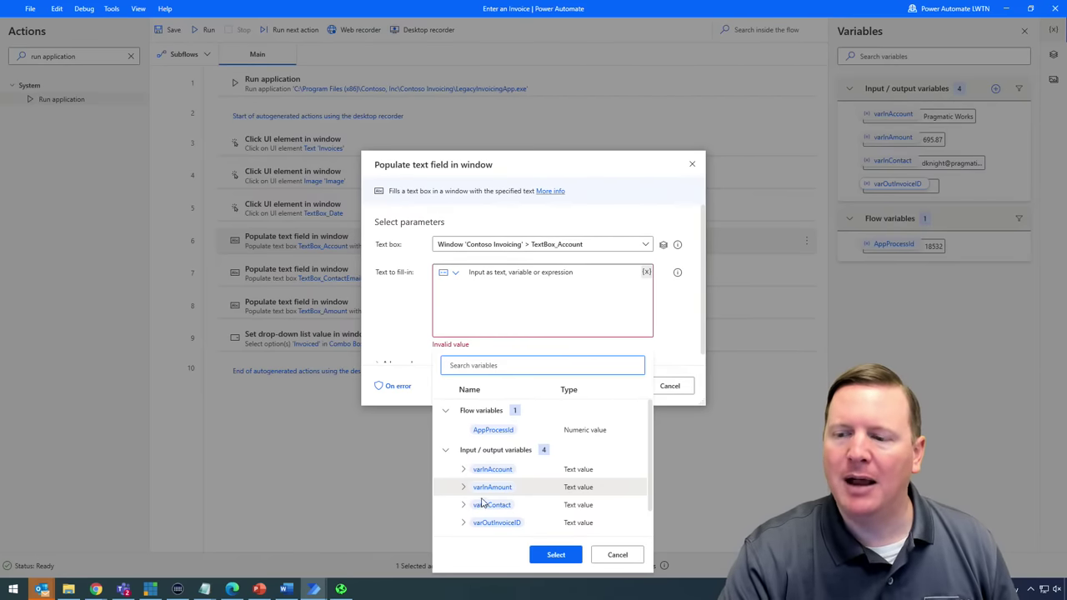
{"action": "left_click", "coordinate": [498, 472]}
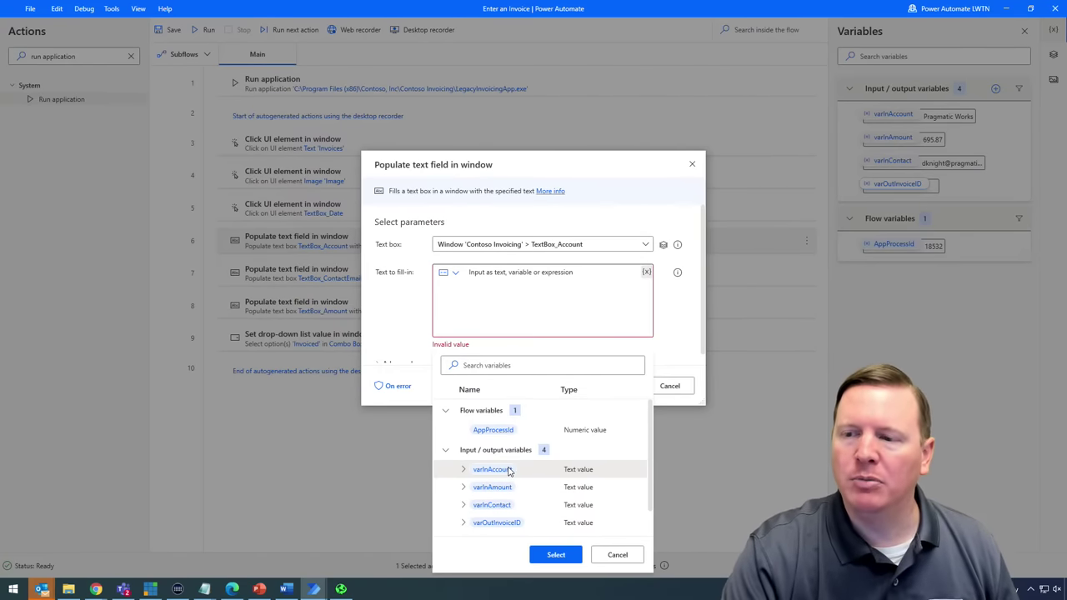
{"action": "double_click", "coordinate": [510, 471]}
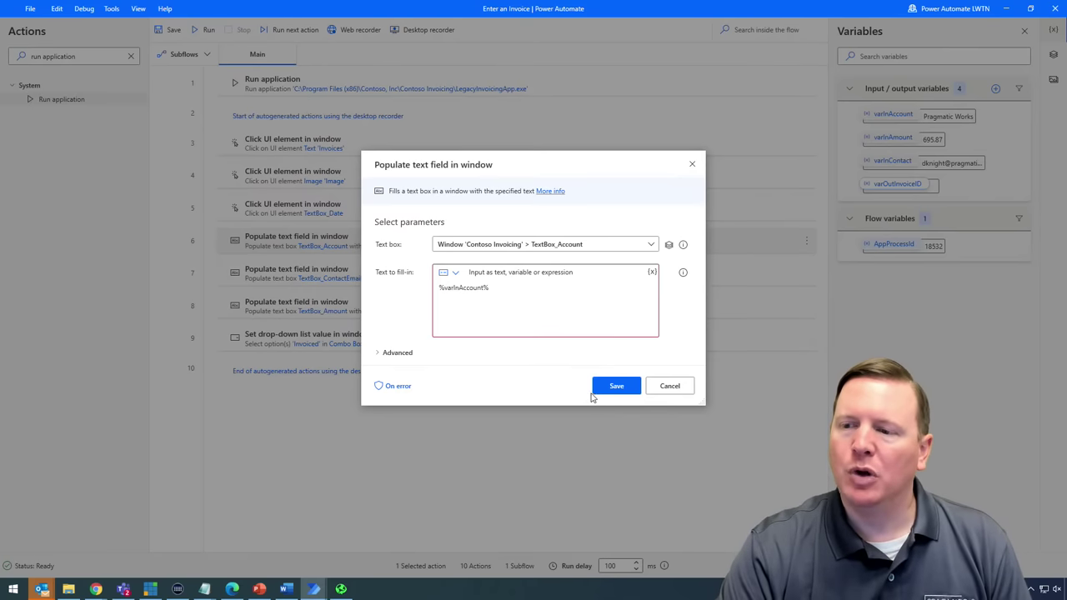
{"action": "left_click", "coordinate": [616, 388]}
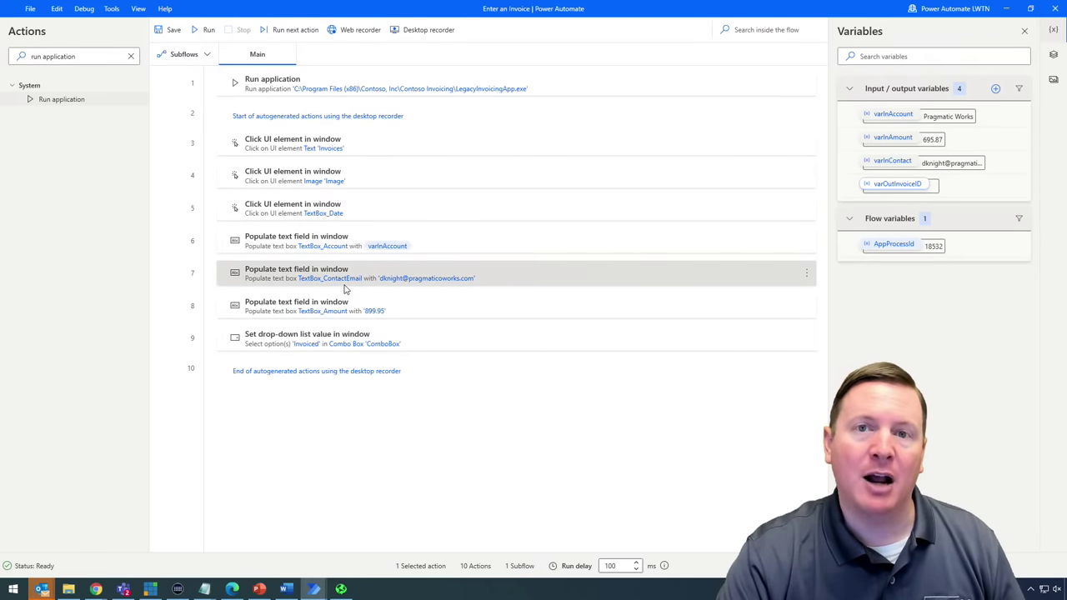
Edit step 7 and delete its hard-coded contact e-mail address.
{"action": "right_click", "coordinate": [494, 275]}
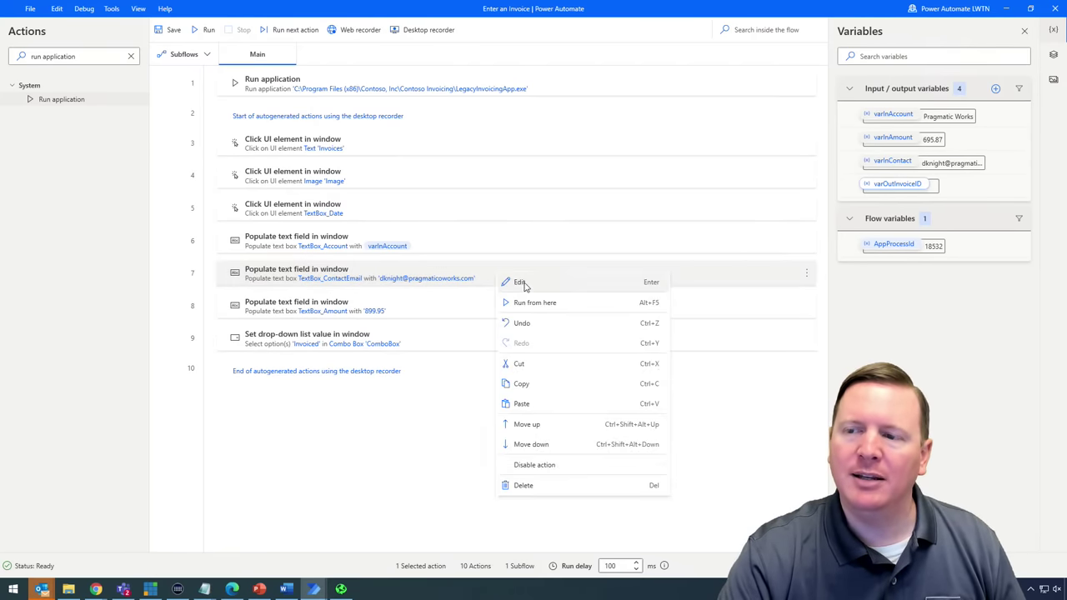
{"action": "left_click", "coordinate": [520, 283]}
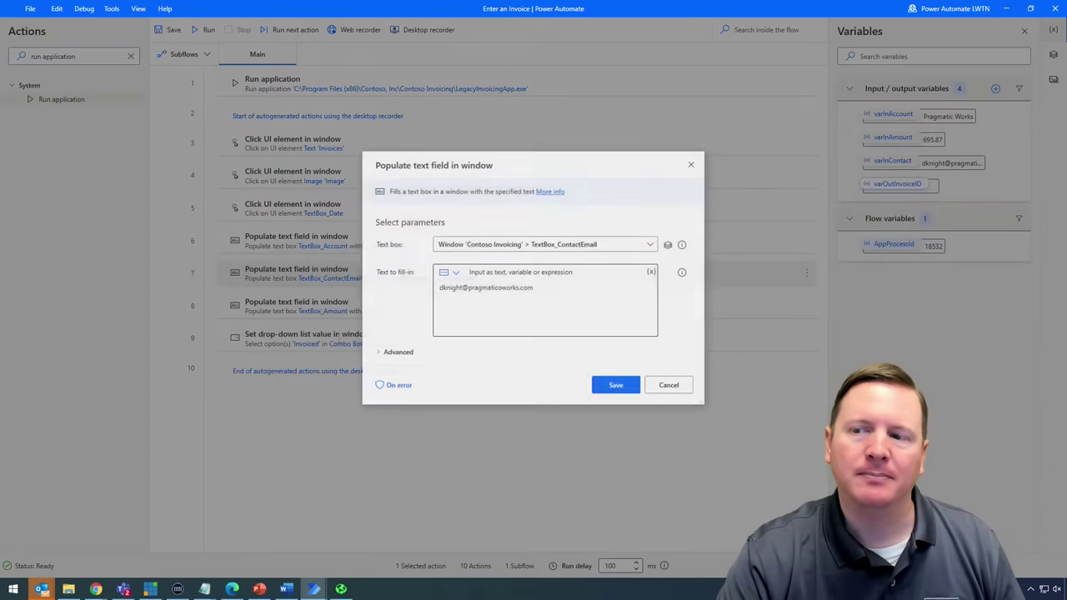
{"action": "left_click_drag", "start_coordinate": [535, 289], "coordinate": [419, 297]}
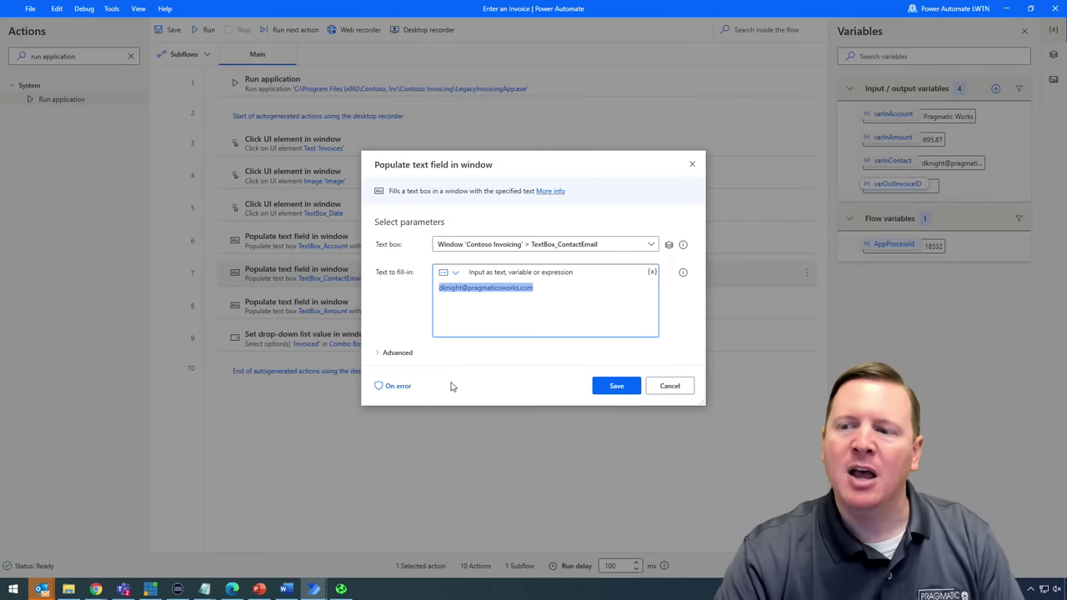
{"action": "key", "text": "Delete"}
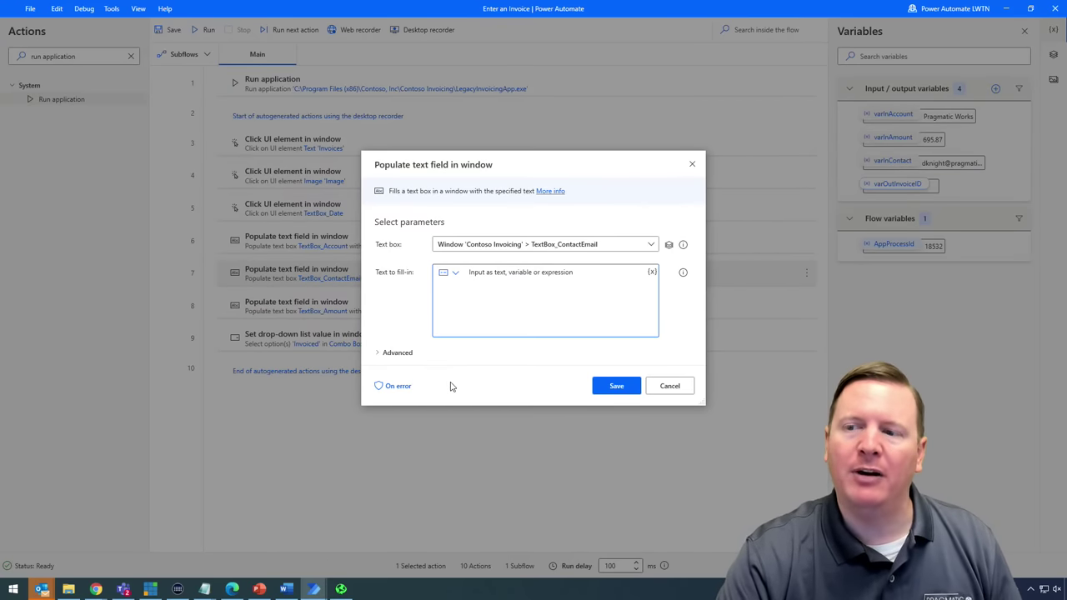
Insert %varInContact% as step 7's text to fill in and save.
{"action": "left_click", "coordinate": [652, 273]}
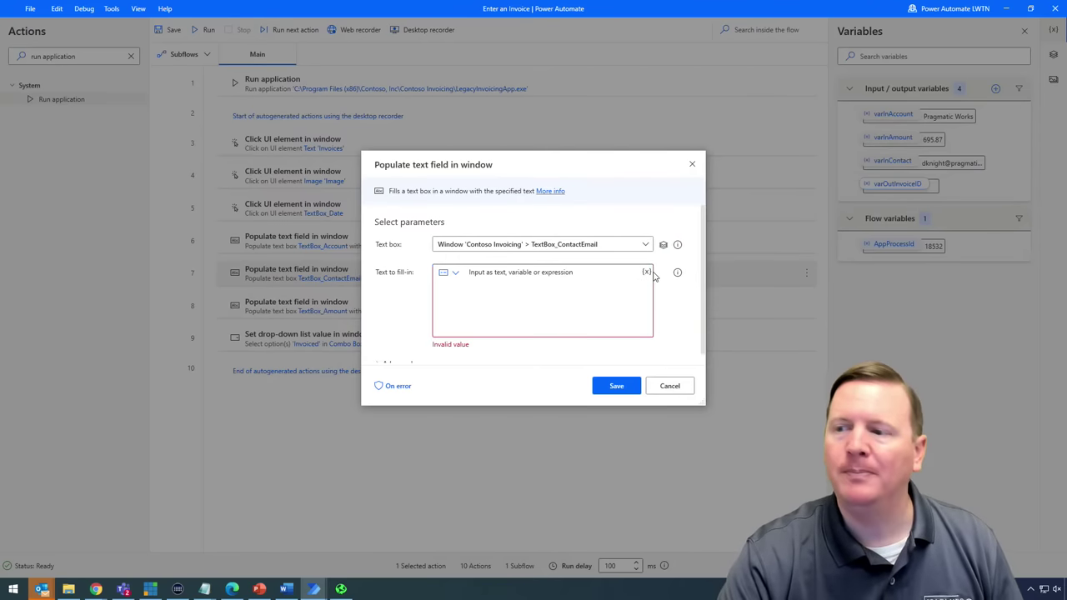
{"action": "left_click", "coordinate": [647, 274]}
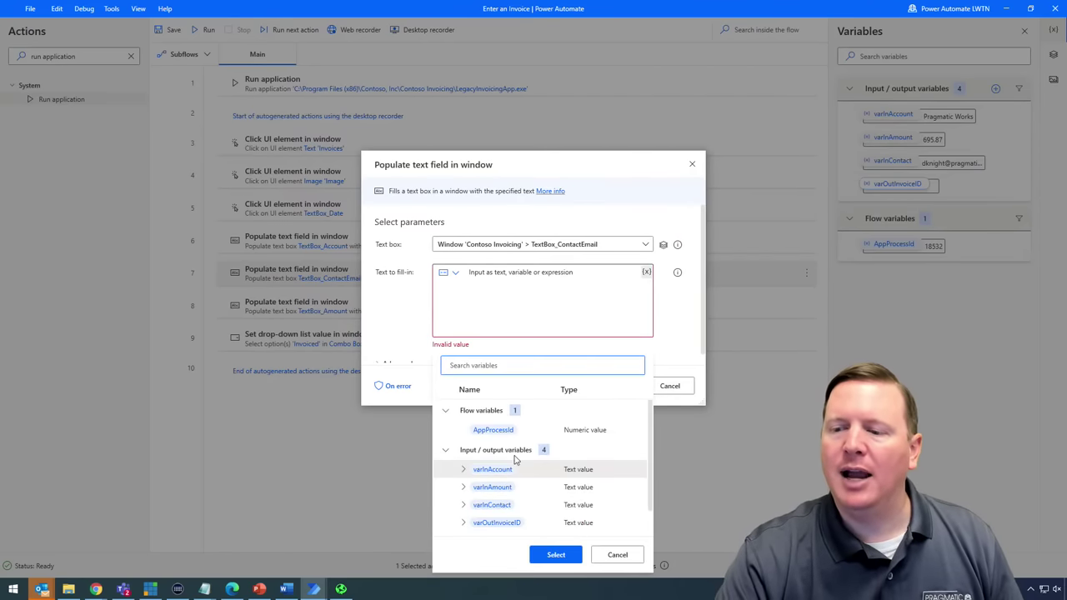
{"action": "left_click", "coordinate": [508, 506]}
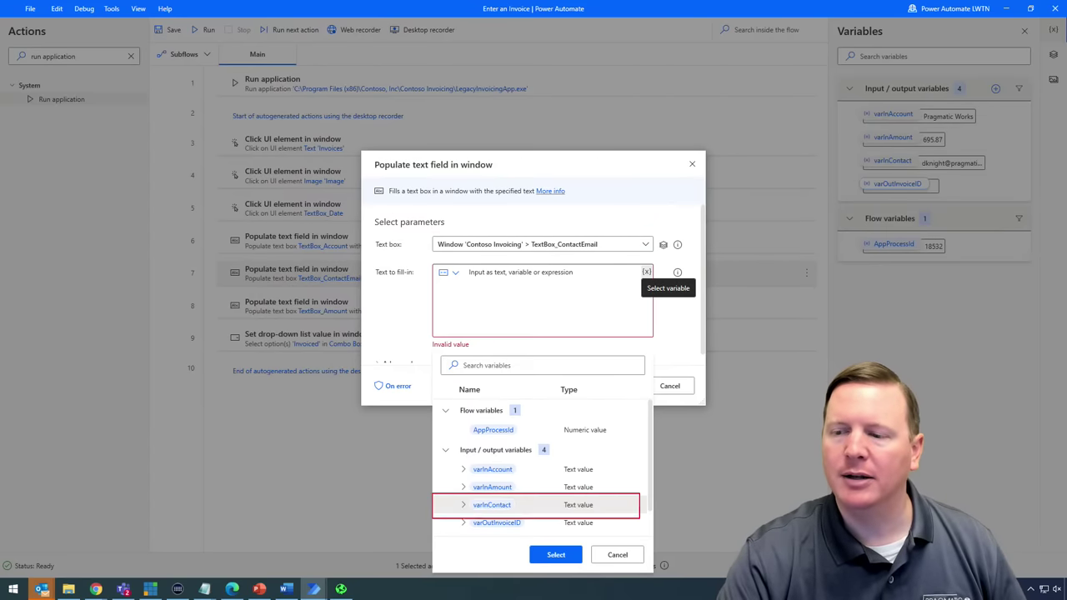
{"action": "left_click_drag", "start_coordinate": [537, 506], "coordinate": [609, 515]}
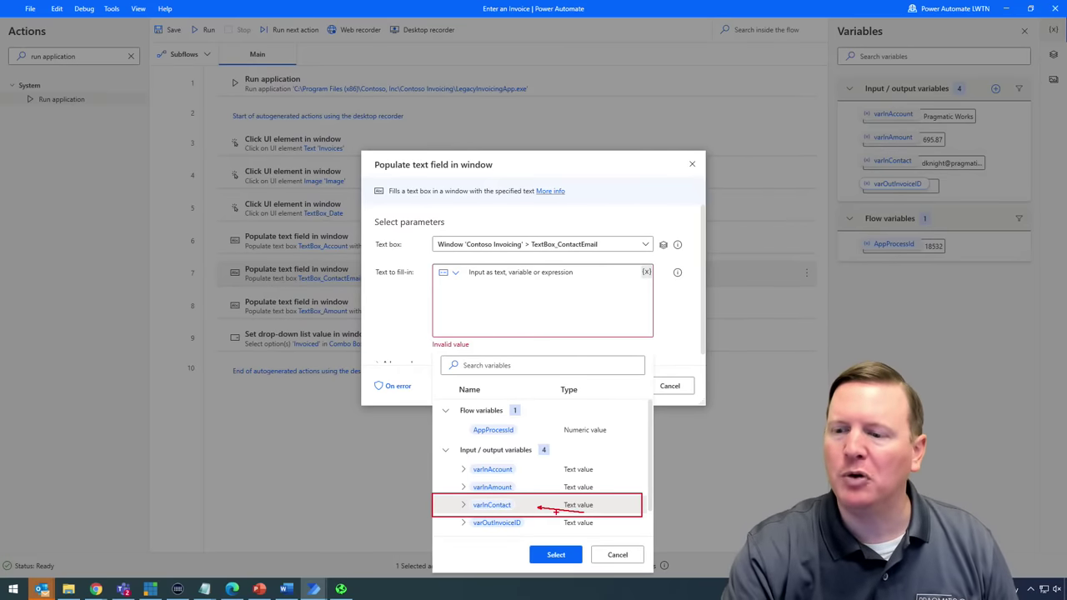
{"action": "key", "text": "Escape"}
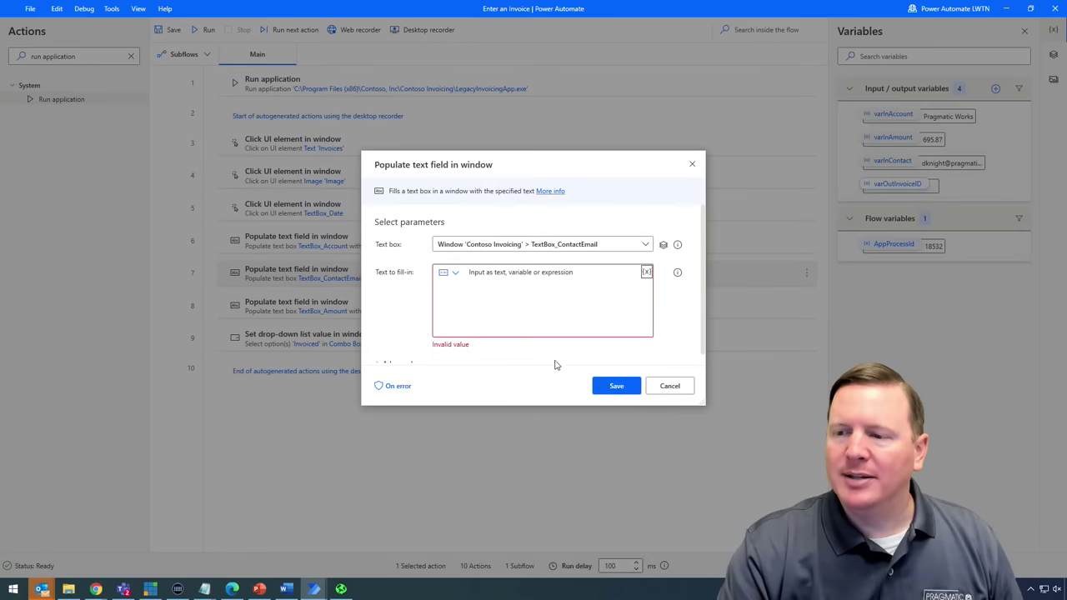
{"action": "left_click", "coordinate": [645, 271]}
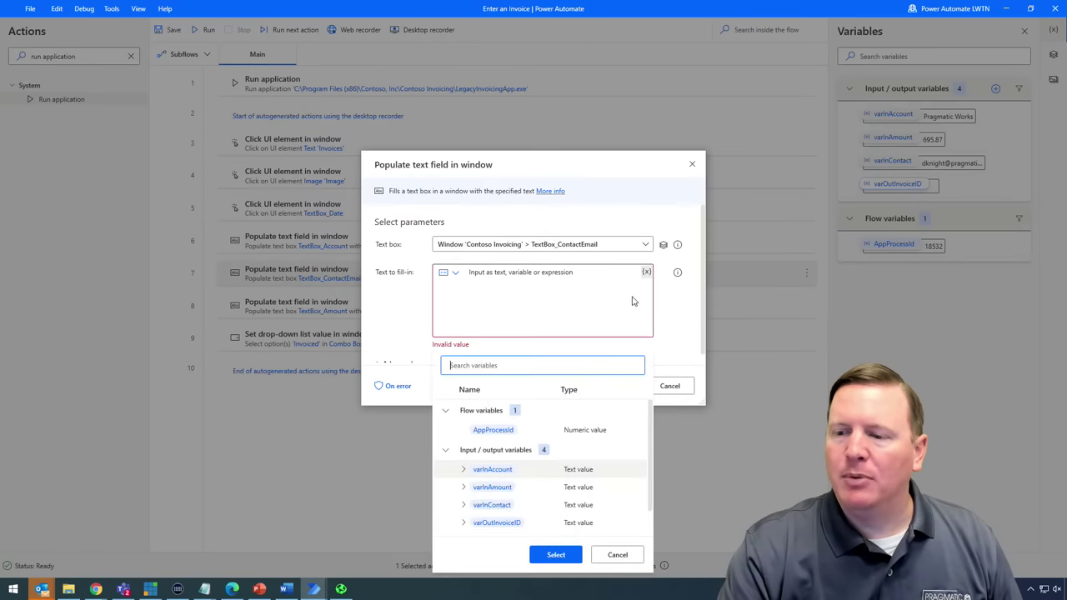
{"action": "double_click", "coordinate": [493, 505]}
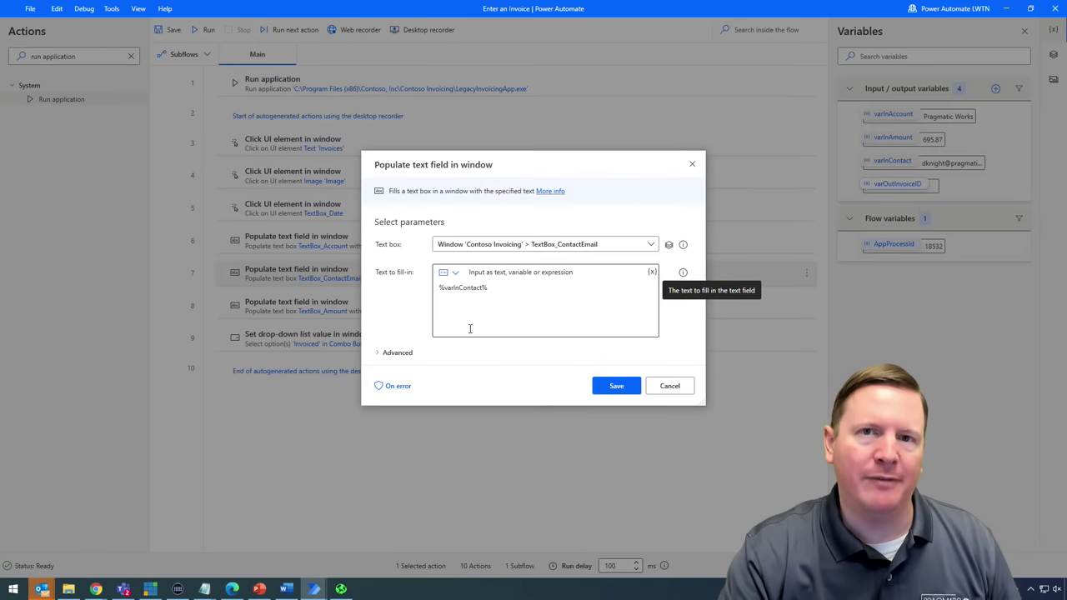
{"action": "left_click", "coordinate": [615, 386]}
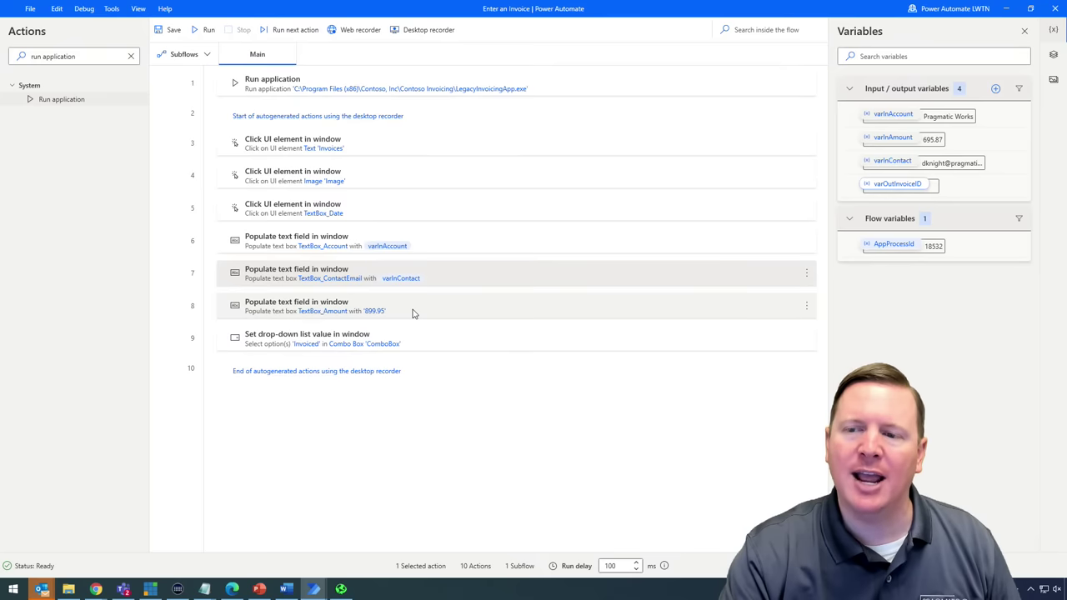
Replace step 8's fixed amount 899.95 with %varInContact% and save the step.
{"action": "double_click", "coordinate": [411, 313]}
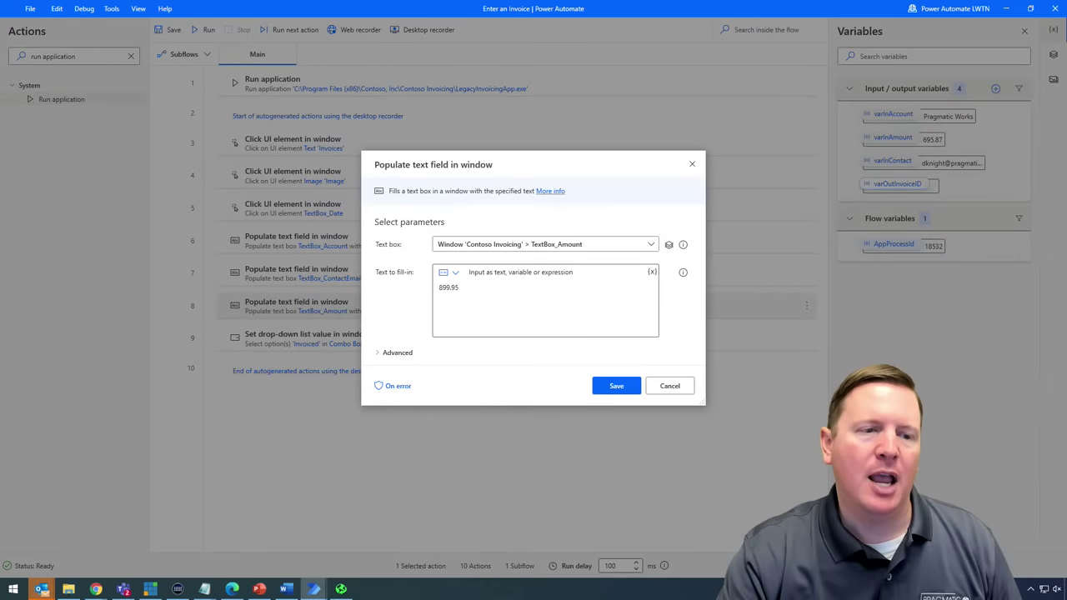
{"action": "left_click_drag", "start_coordinate": [474, 291], "coordinate": [360, 303]}
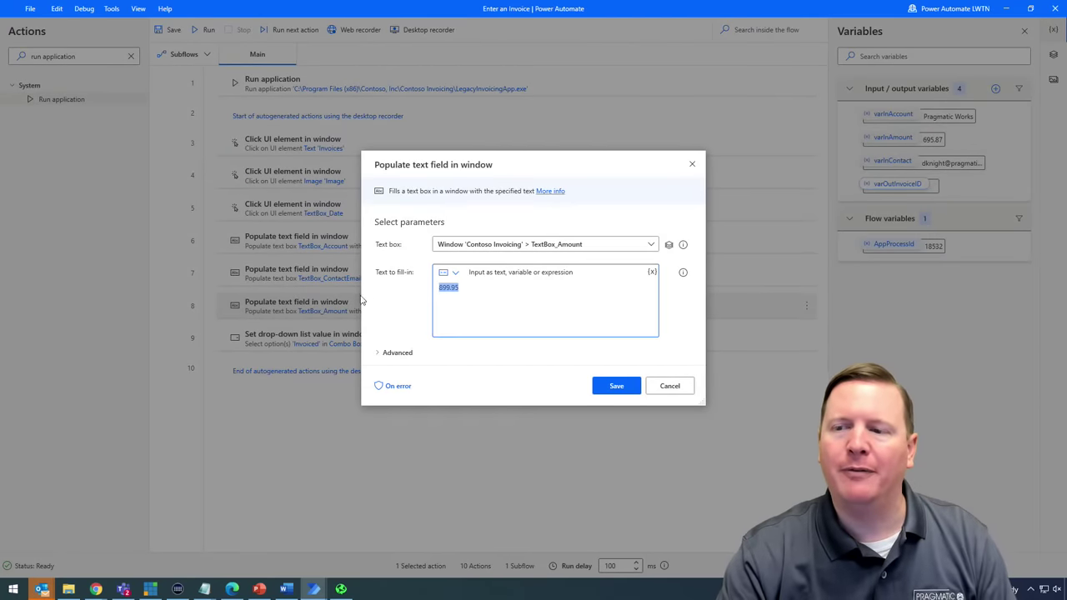
{"action": "key", "text": "BackSpace"}
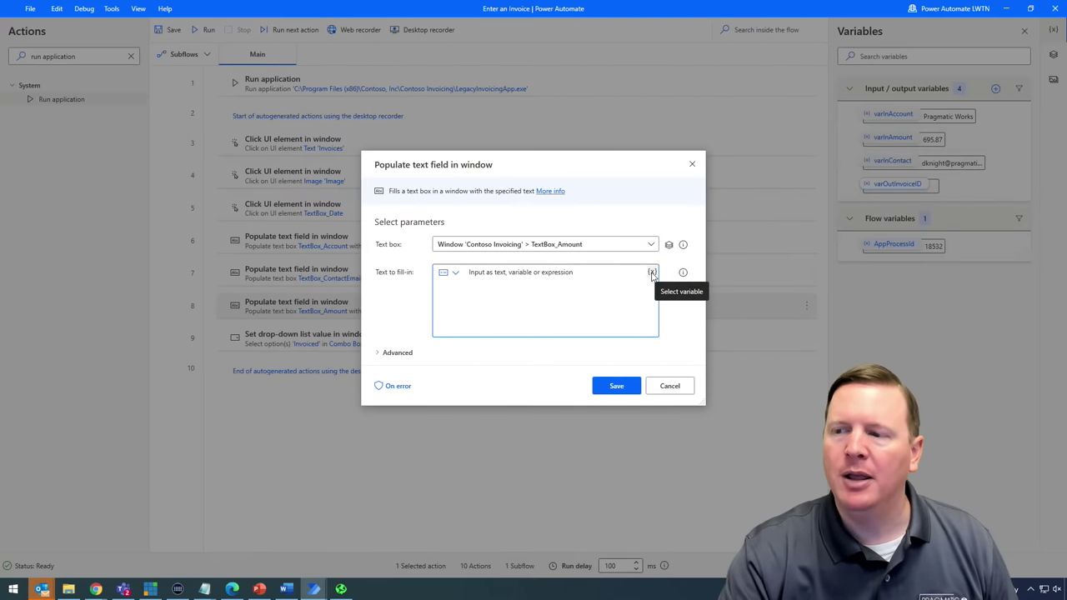
{"action": "left_click", "coordinate": [653, 275]}
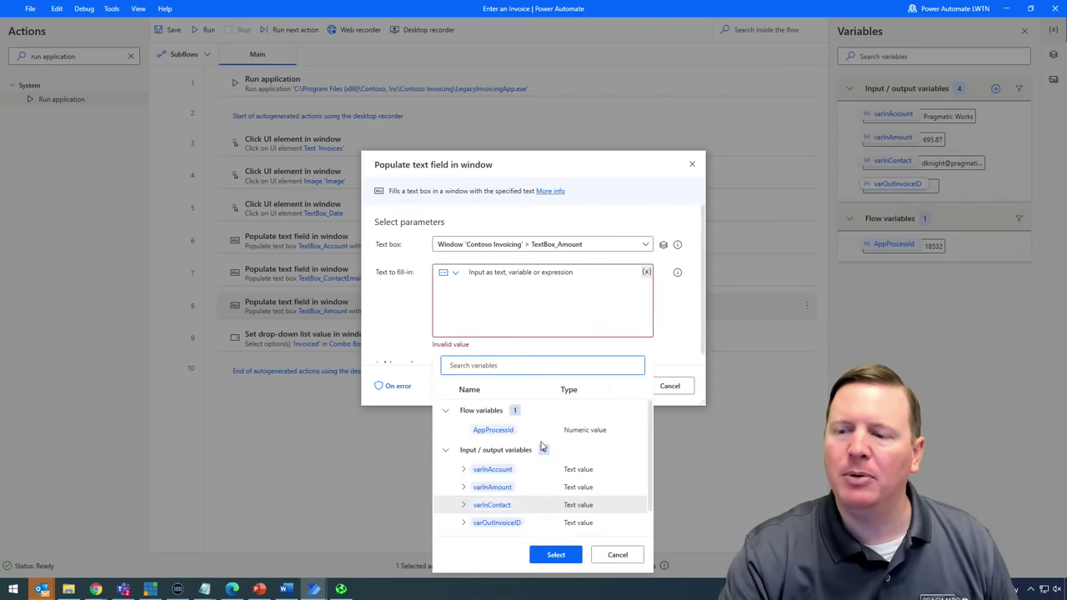
{"action": "left_click", "coordinate": [493, 490]}
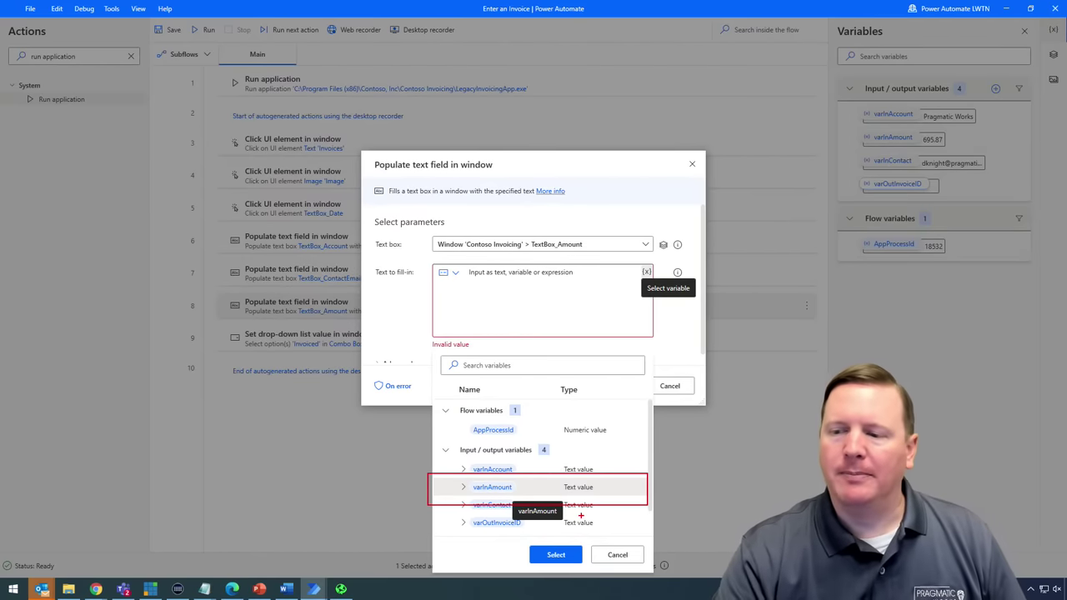
{"action": "double_click", "coordinate": [482, 489]}
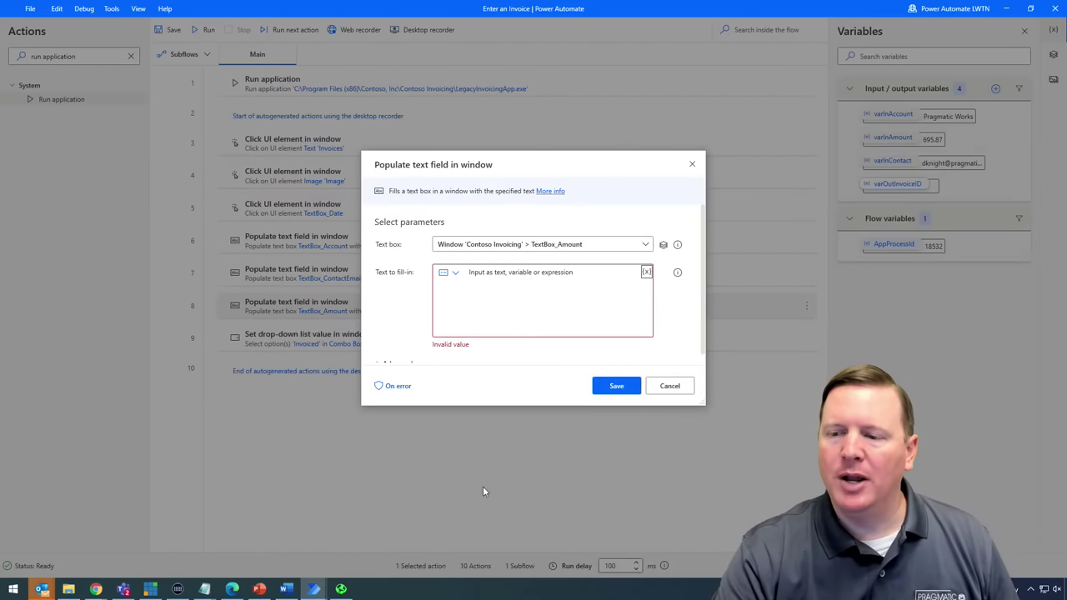
{"action": "left_click", "coordinate": [646, 272]}
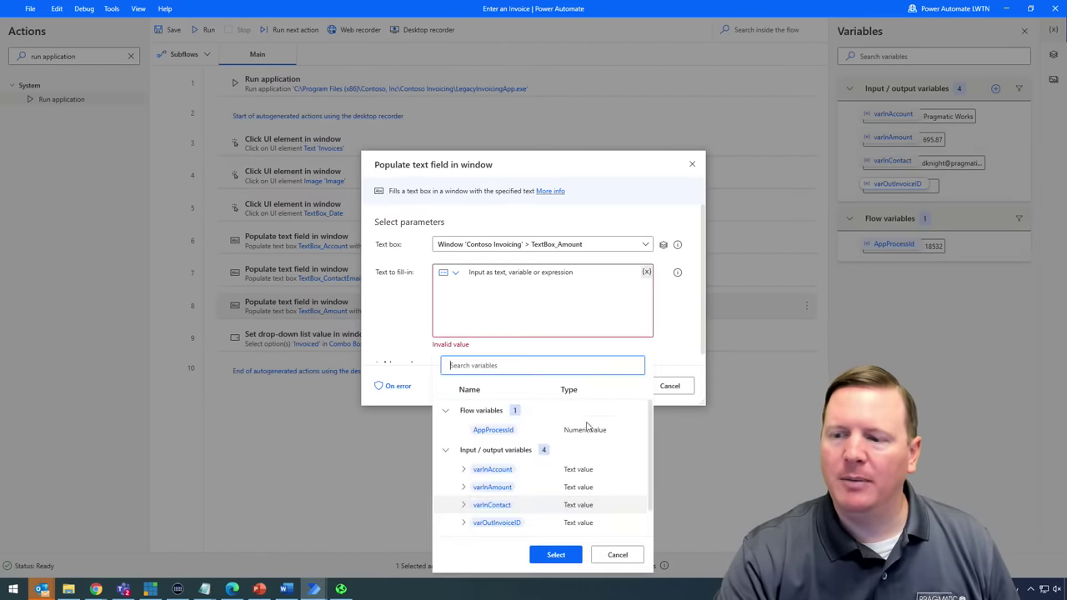
{"action": "double_click", "coordinate": [492, 505]}
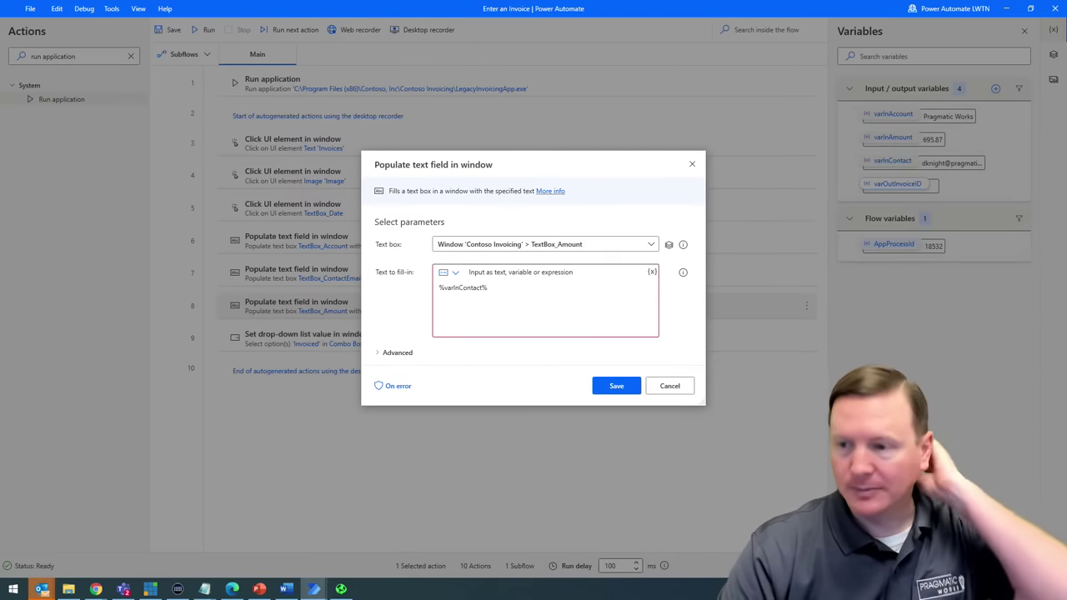
{"action": "left_click", "coordinate": [604, 387]}
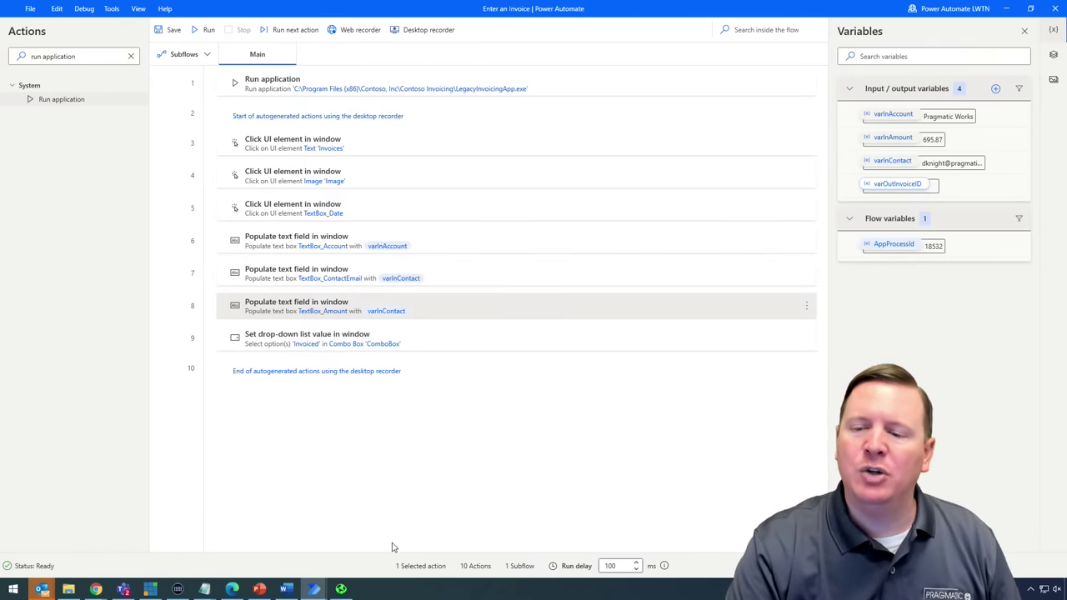
Check the newest invoice ID 1027 in Contoso Invoicing, then empty the Actions search box.
{"action": "left_click", "coordinate": [340, 588]}
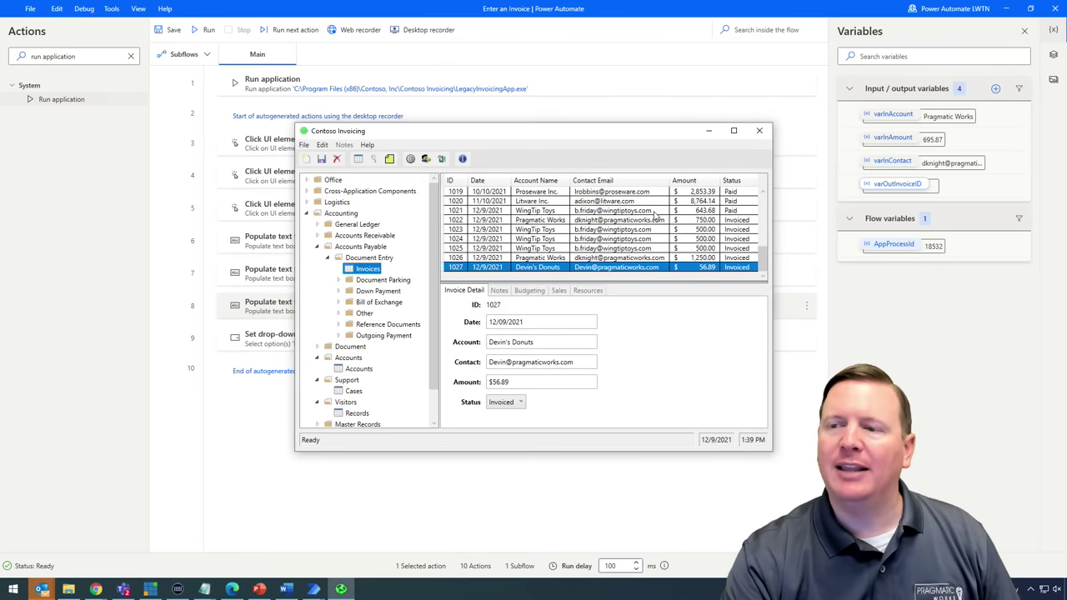
{"action": "left_click", "coordinate": [708, 133]}
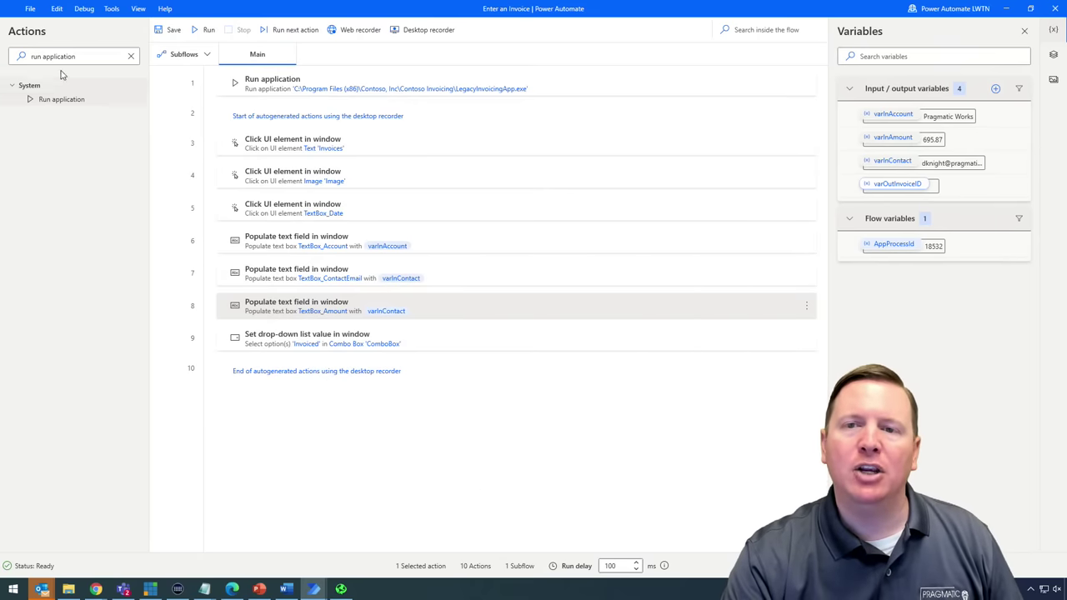
{"action": "left_click", "coordinate": [119, 57]}
{"action": "key", "text": "ctrl+a"}
{"action": "key", "text": "BackSpace"}
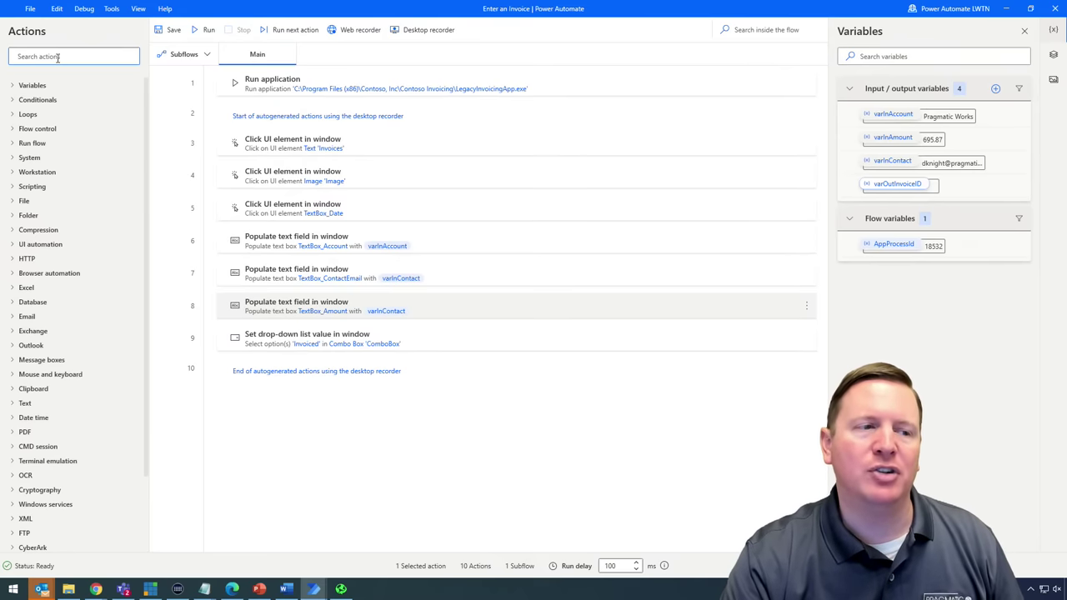
Search the actions for 'get details' to find Get details of a UI element in window.
{"action": "type", "text": "g"}
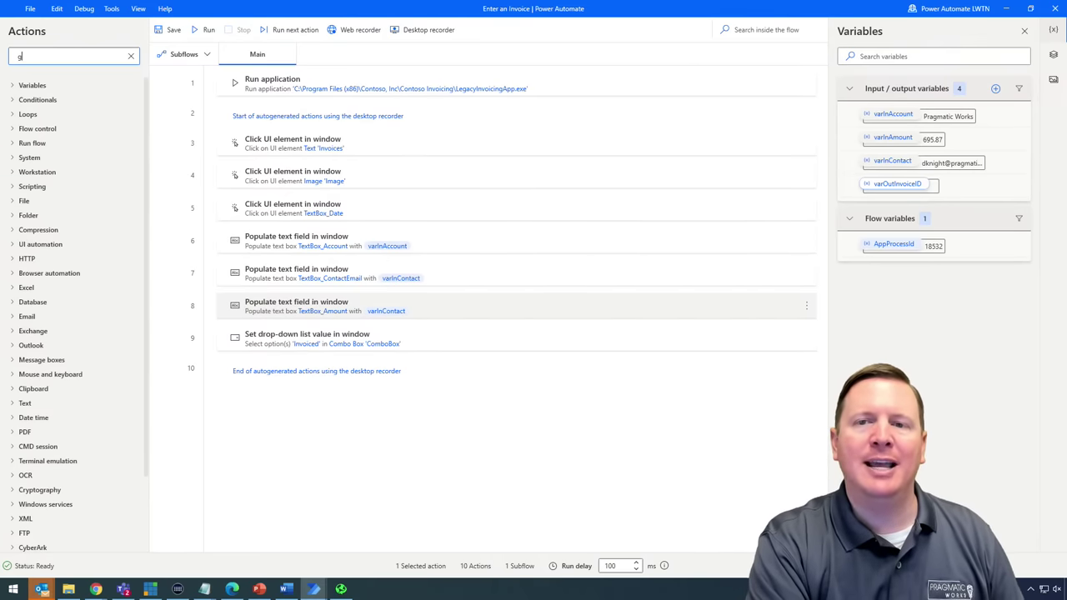
{"action": "type", "text": "et details"}
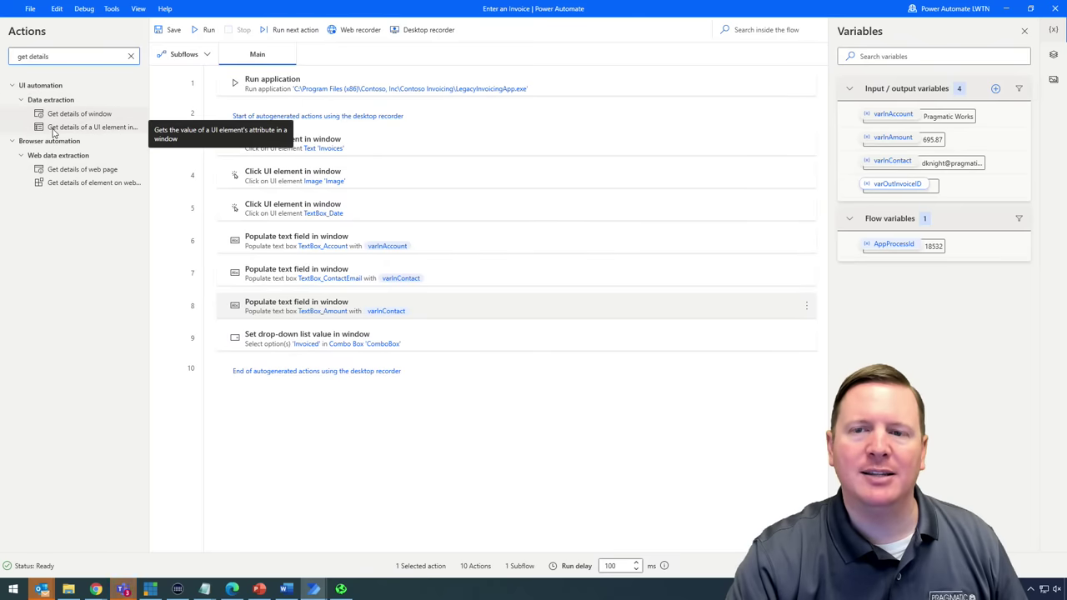
{"action": "left_click_drag", "start_coordinate": [54, 132], "coordinate": [51, 127]}
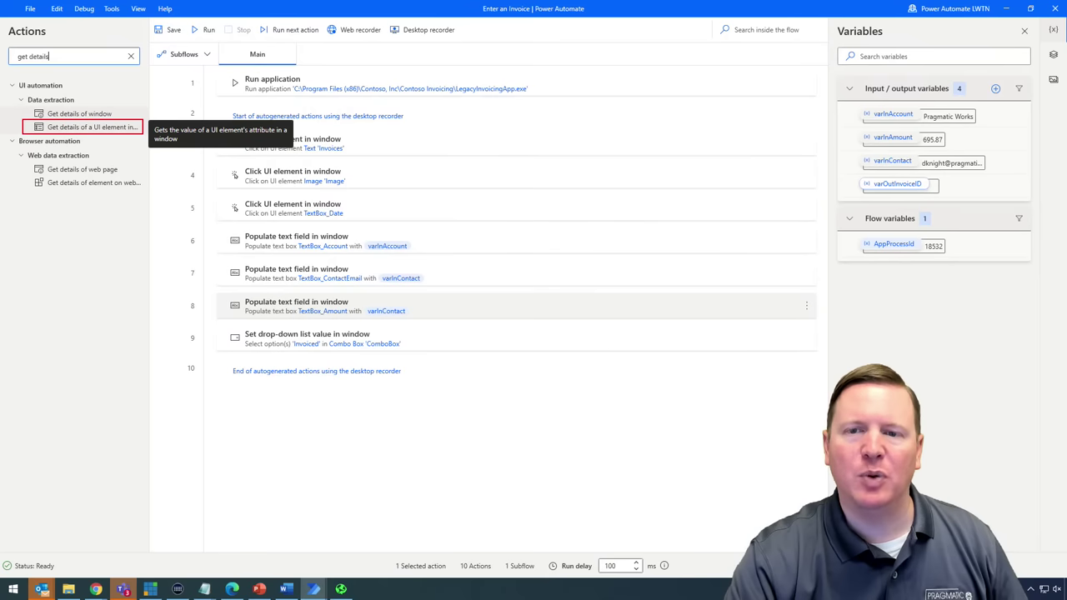
{"action": "left_click_drag", "start_coordinate": [23, 92], "coordinate": [71, 91]}
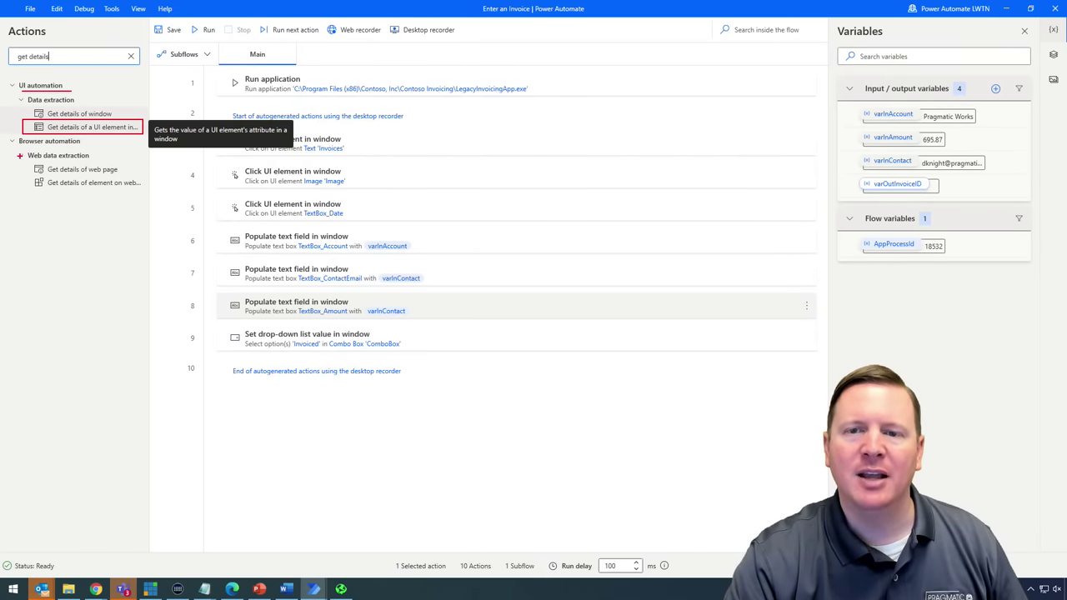
{"action": "left_click_drag", "start_coordinate": [30, 162], "coordinate": [89, 162]}
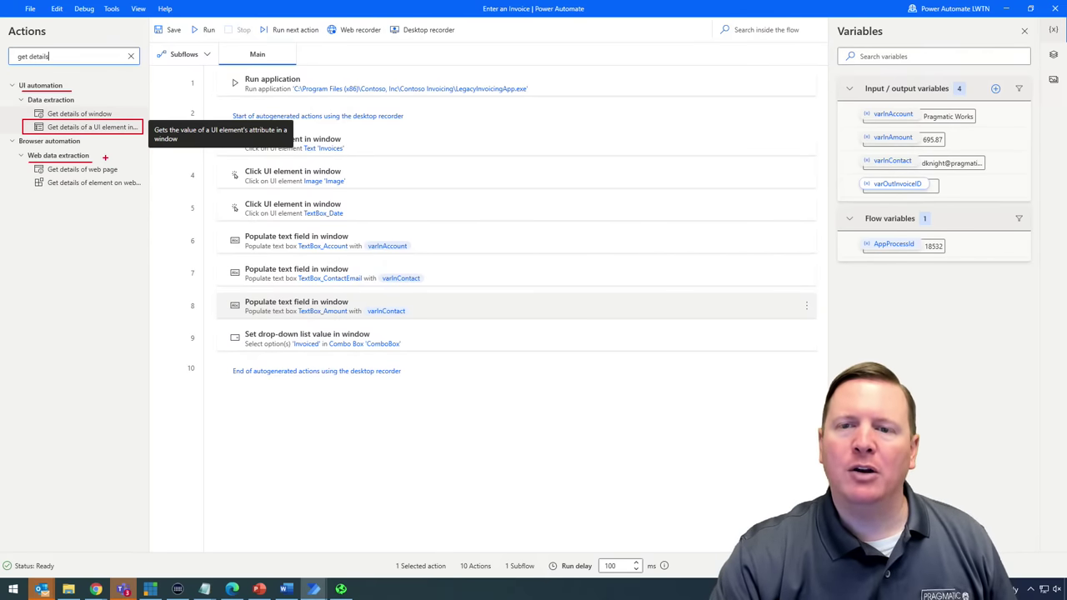
{"action": "left_click_drag", "start_coordinate": [132, 135], "coordinate": [296, 408]}
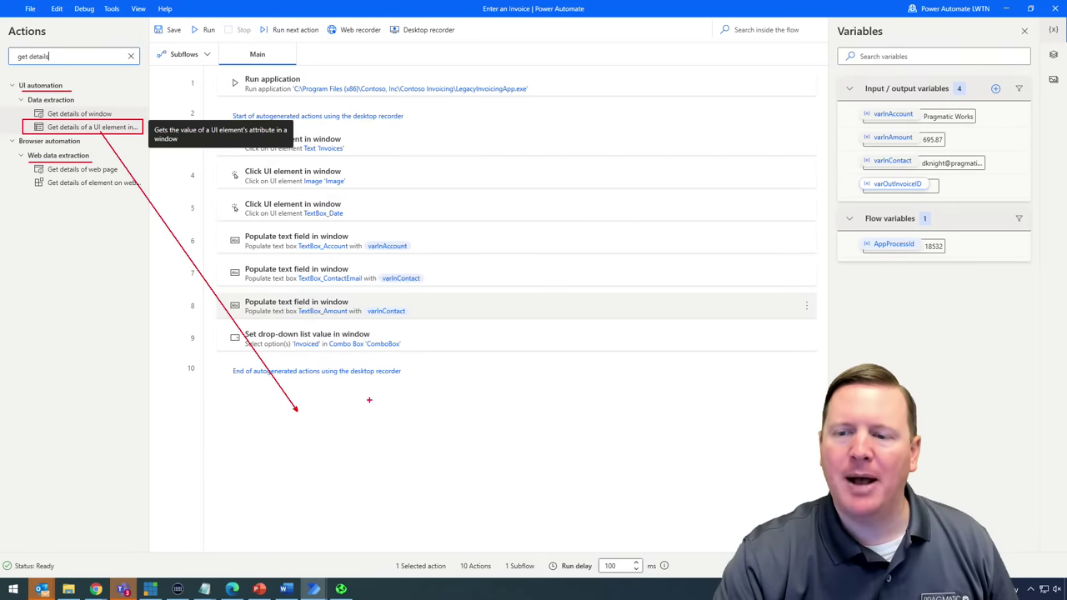
{"action": "mouse_move", "coordinate": [233, 442]}
{"action": "left_mouse_down"}
{"action": "mouse_move", "coordinate": [310, 471]}
{"action": "mouse_move", "coordinate": [821, 471]}
{"action": "left_mouse_up"}
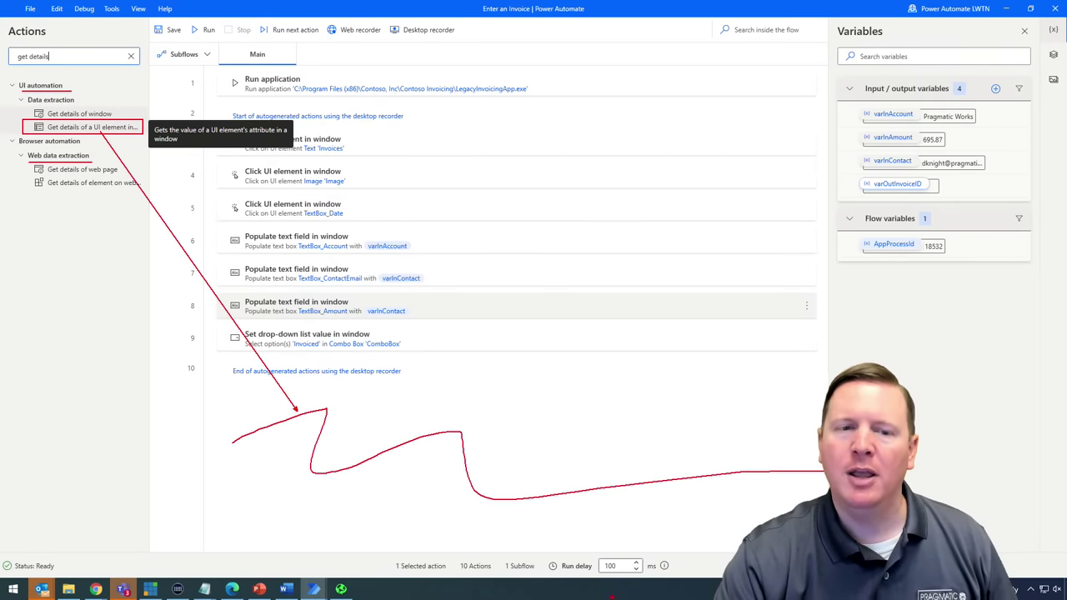
{"action": "key", "text": "Escape"}
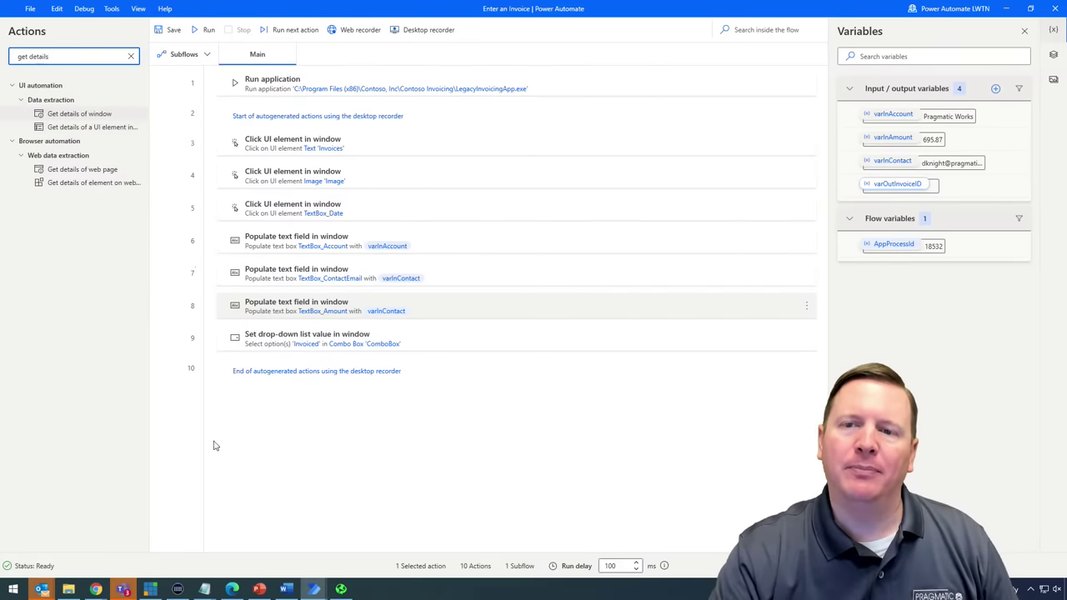
Add Get details of a UI element in window as step 11 and begin adding a new UI element.
{"action": "left_click_drag", "start_coordinate": [48, 131], "coordinate": [293, 441]}
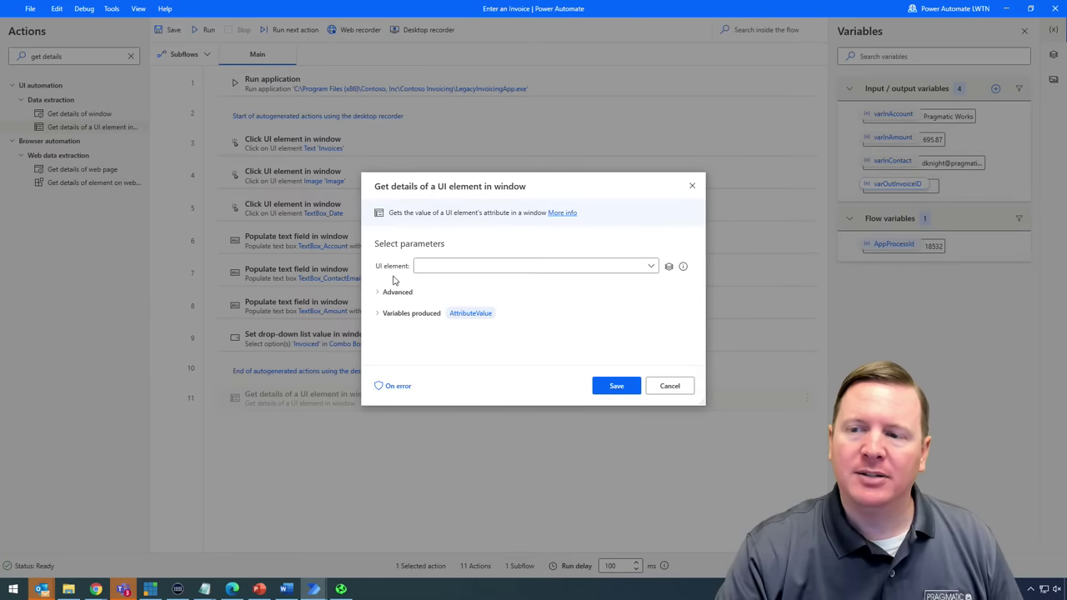
{"action": "left_click", "coordinate": [652, 266]}
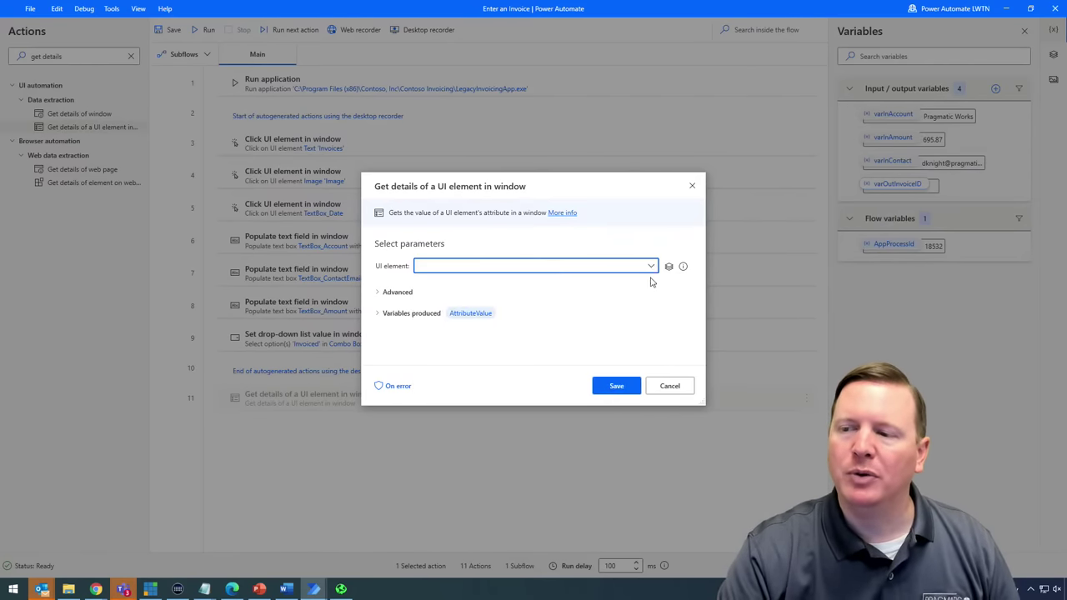
{"action": "left_click", "coordinate": [651, 266]}
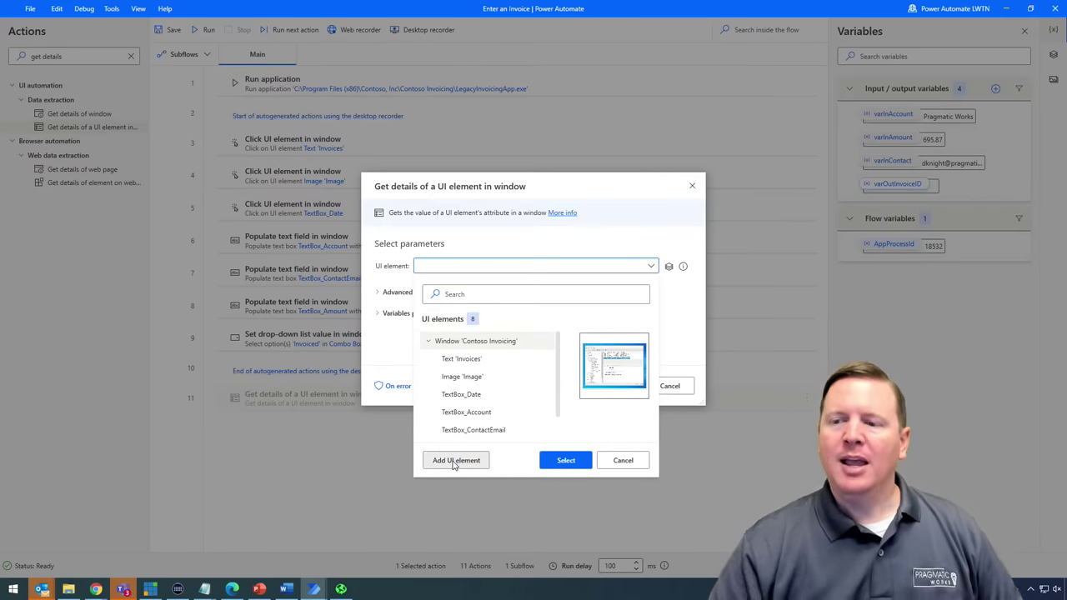
{"action": "left_click", "coordinate": [455, 462]}
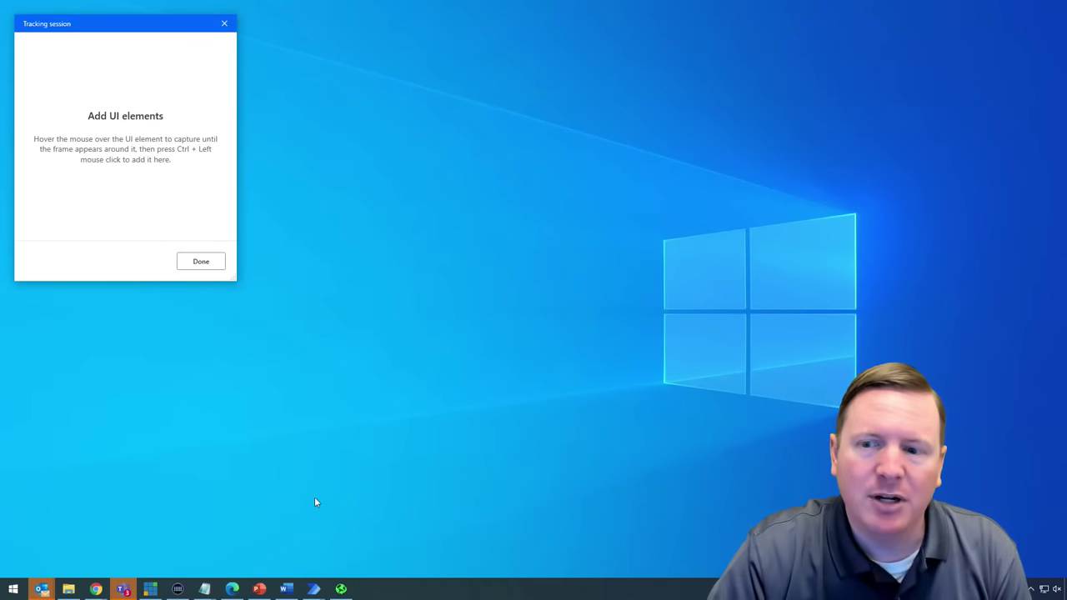
Capture the invoice ID text '1027' in Contoso Invoicing as step 11's UI element.
{"action": "left_click", "coordinate": [340, 589]}
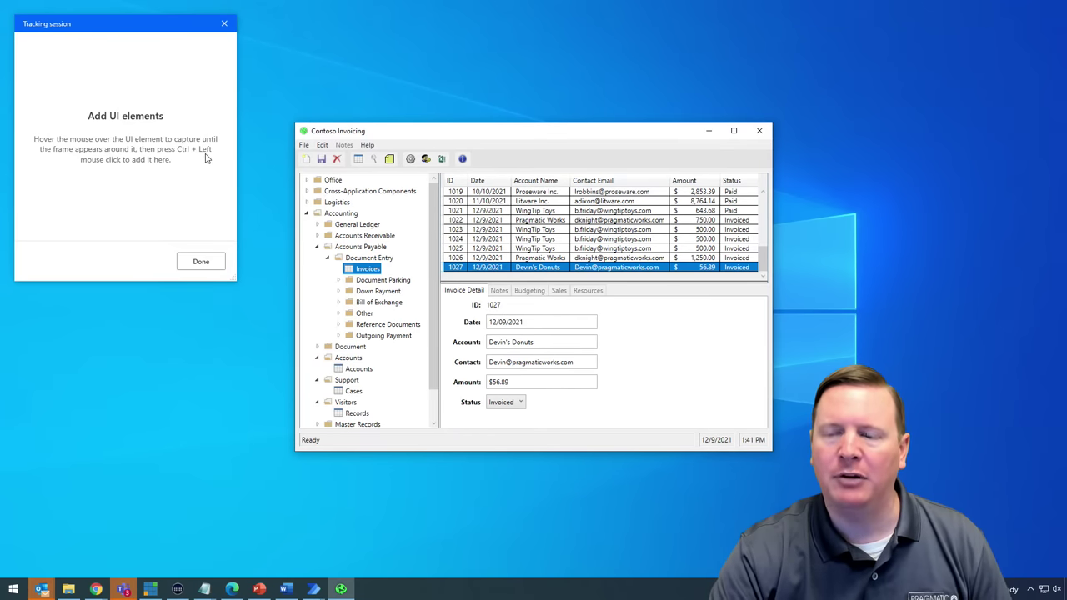
{"action": "left_click", "coordinate": [493, 306], "text": "ctrl"}
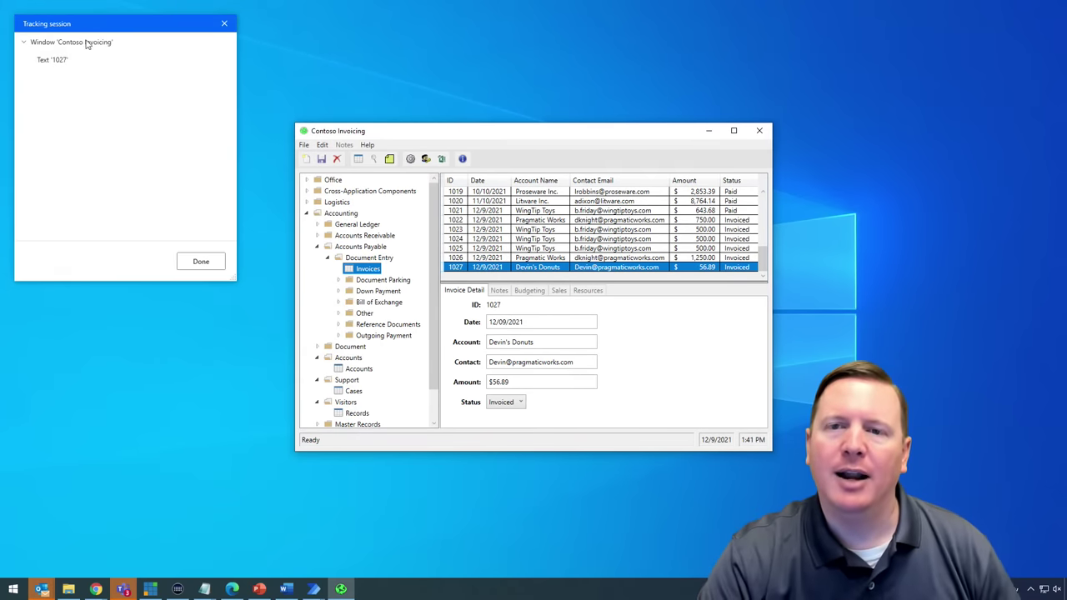
{"action": "left_click", "coordinate": [200, 262]}
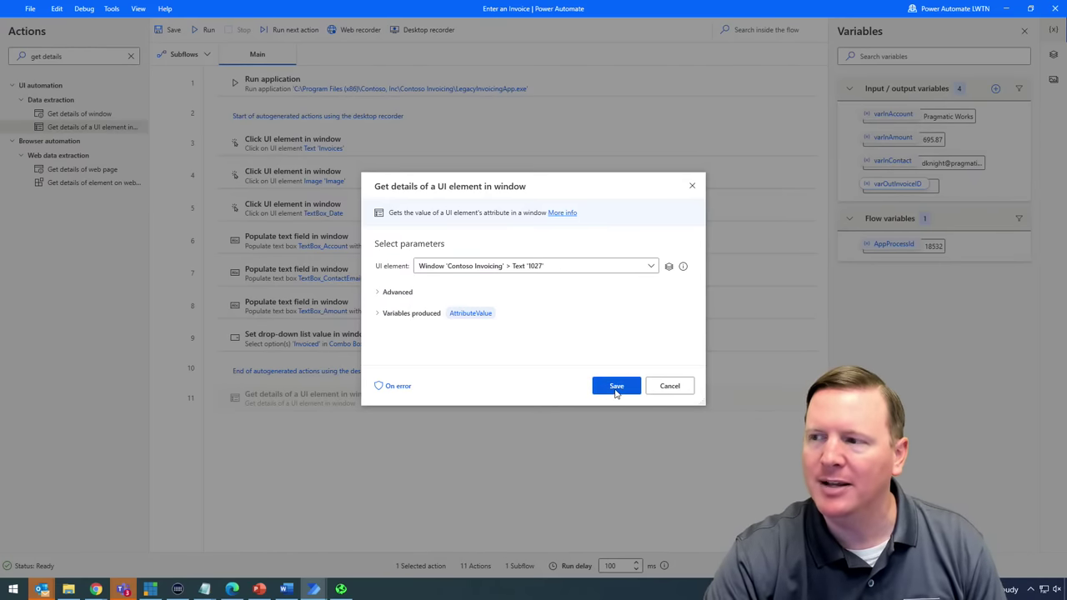
{"action": "left_click", "coordinate": [621, 388]}
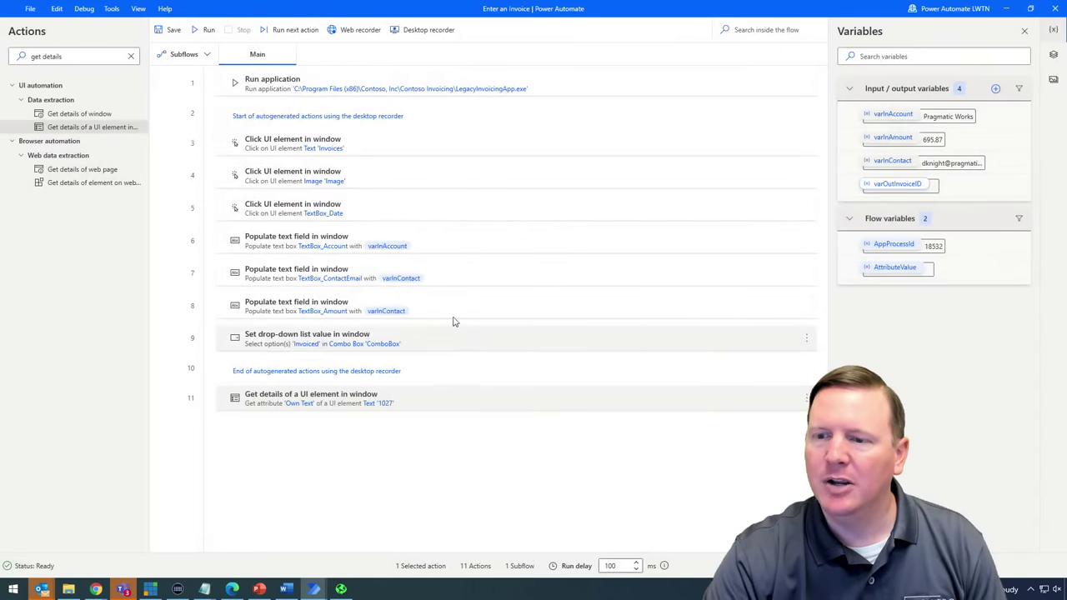
{"action": "mouse_move", "coordinate": [419, 298]}
{"action": "left_mouse_down"}
{"action": "mouse_move", "coordinate": [444, 306]}
{"action": "mouse_move", "coordinate": [356, 321]}
{"action": "mouse_move", "coordinate": [463, 310]}
{"action": "left_mouse_up"}
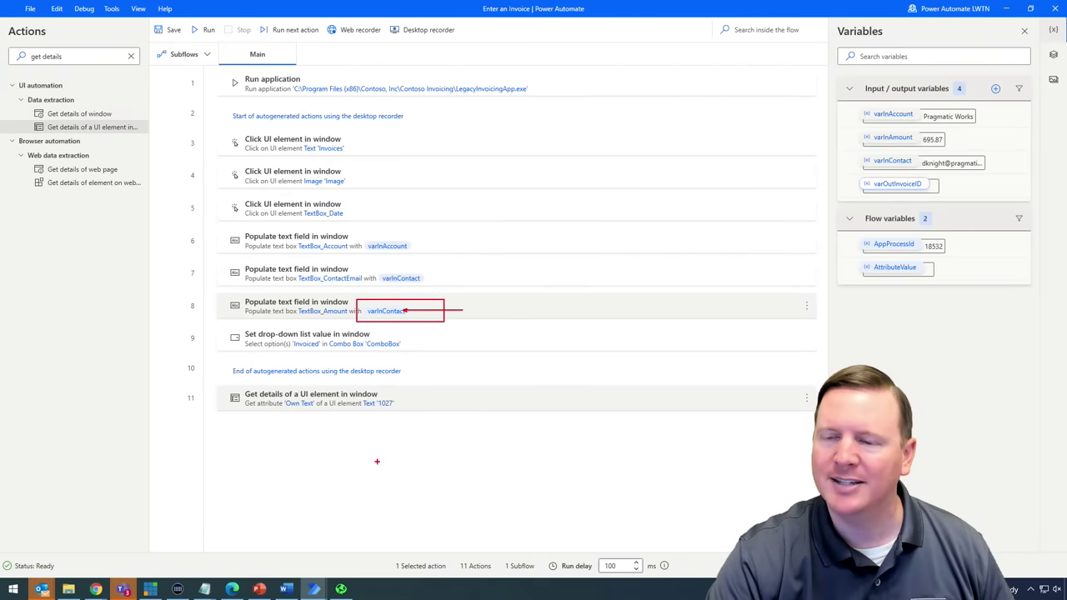
{"action": "key", "text": "Escape"}
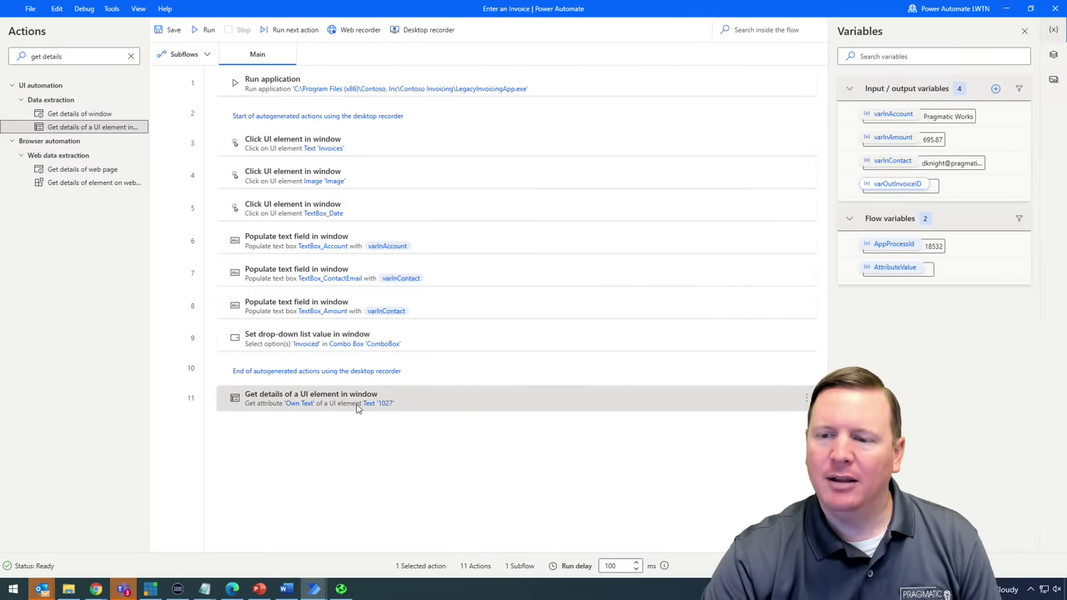
{"action": "double_click", "coordinate": [421, 403]}
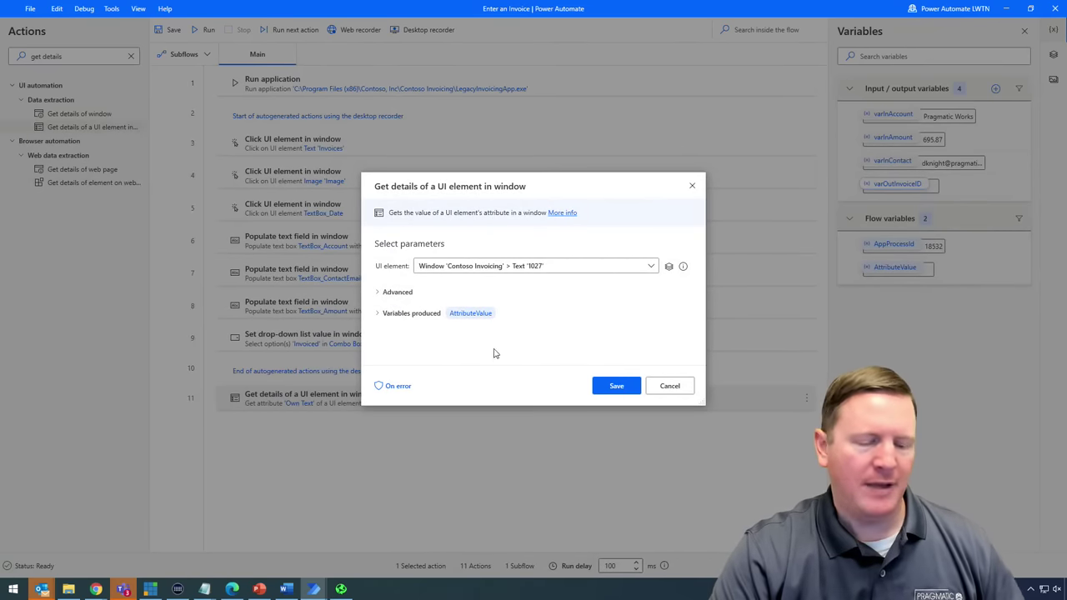
{"action": "left_click_drag", "start_coordinate": [509, 296], "coordinate": [443, 331]}
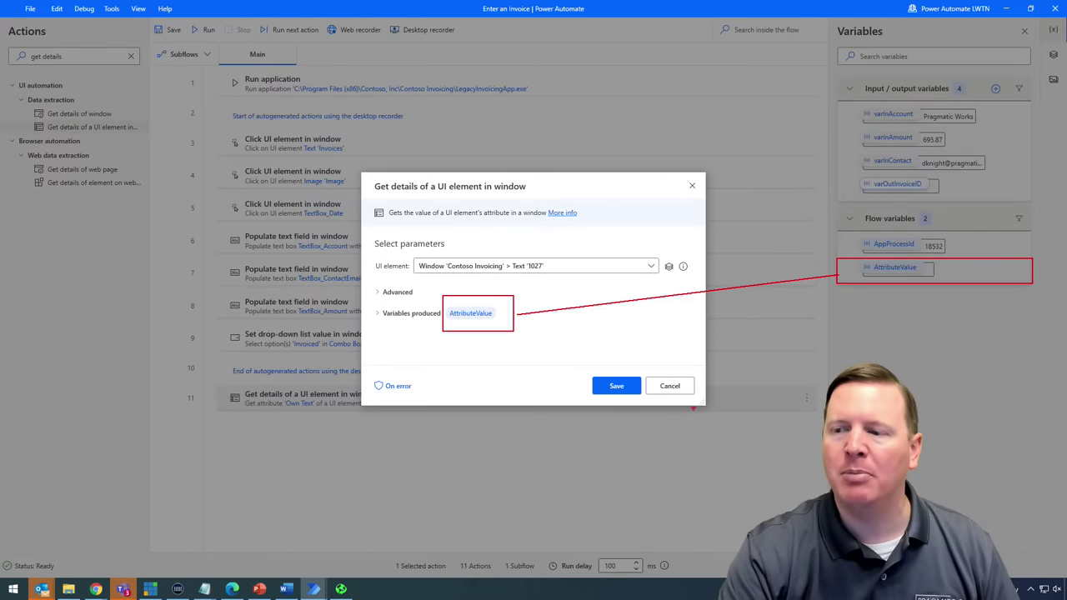
{"action": "left_click", "coordinate": [471, 313]}
{"action": "left_click", "coordinate": [463, 332]}
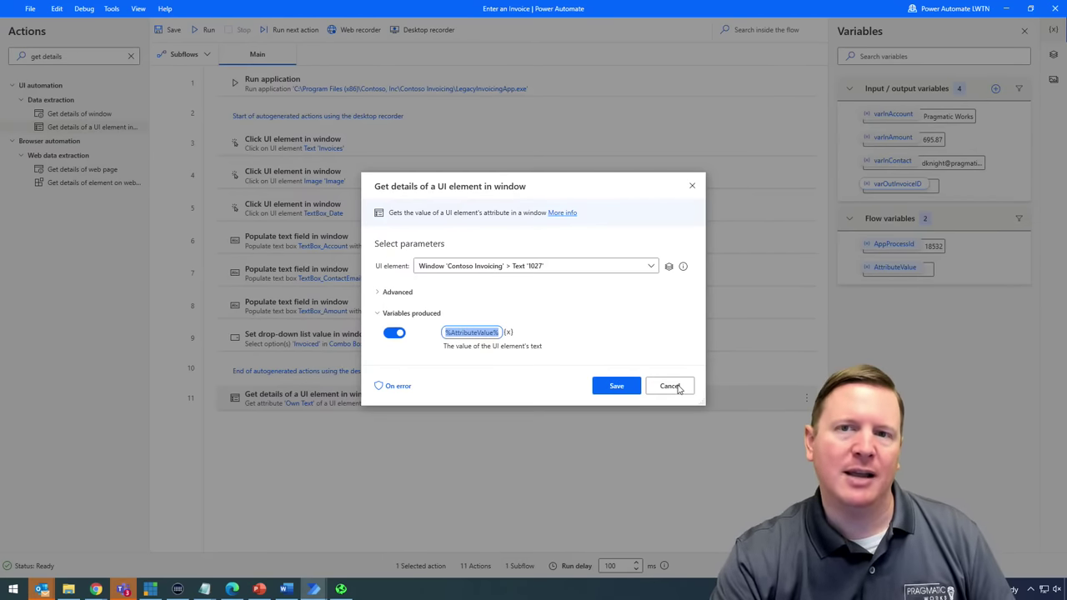
{"action": "left_click", "coordinate": [669, 386]}
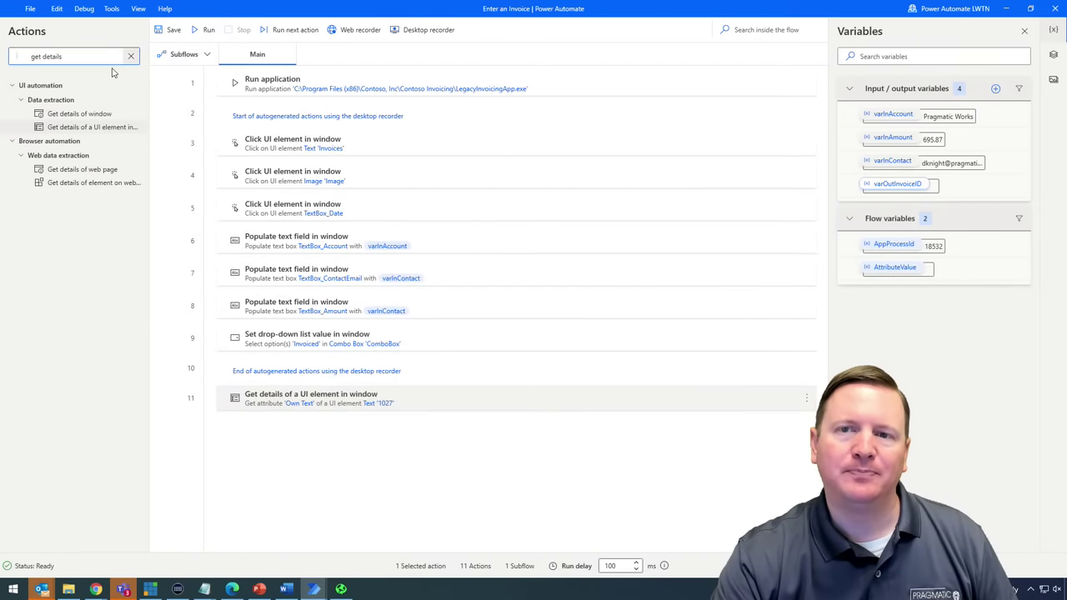
{"action": "key", "text": "ctrl+a"}
{"action": "key", "text": "BackSpace"}
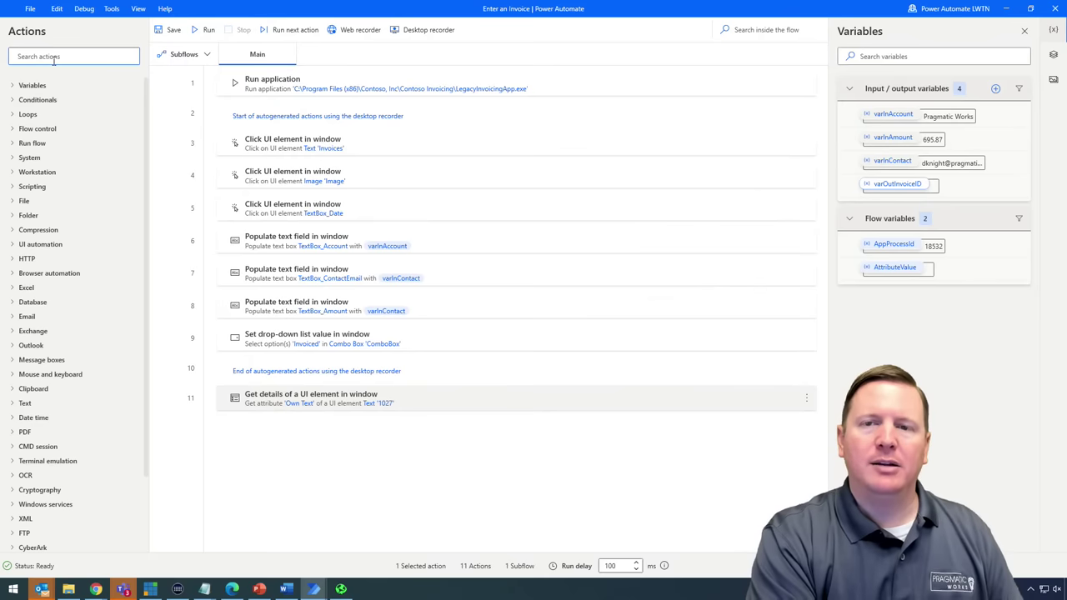
Search for 'set variable' and place a Set variable action after step 11.
{"action": "type", "text": "set v"}
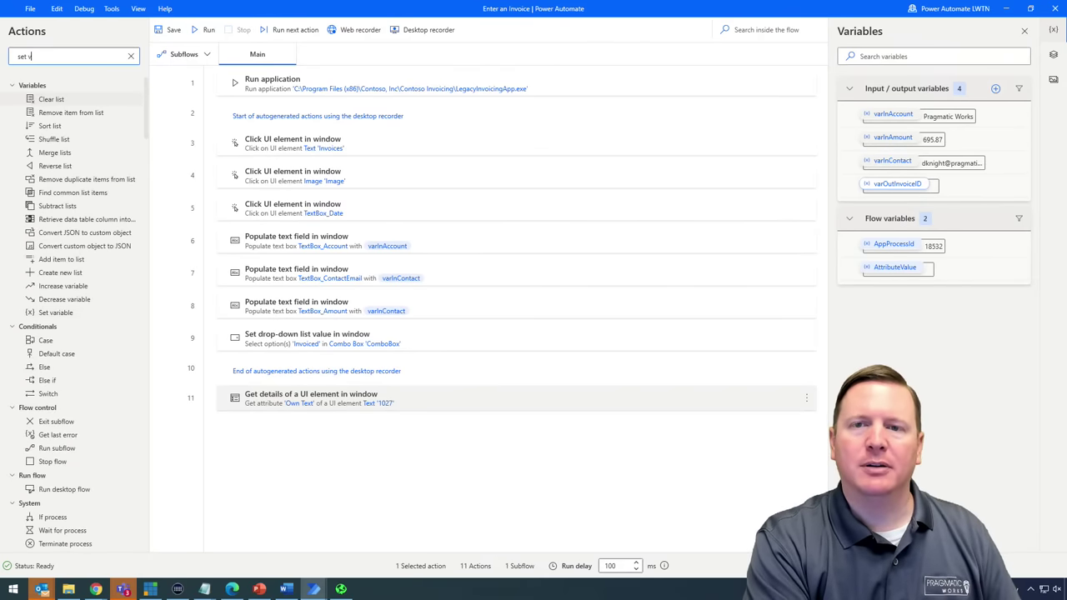
{"action": "type", "text": "ariables"}
{"action": "key", "text": "BackSpace"}
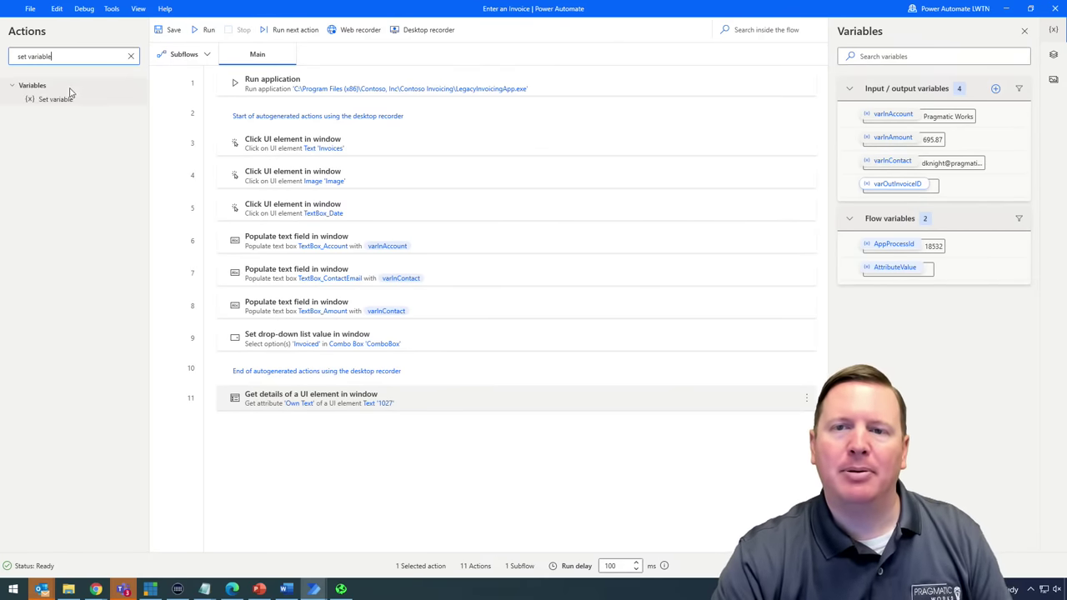
{"action": "left_click_drag", "start_coordinate": [58, 99], "coordinate": [441, 413]}
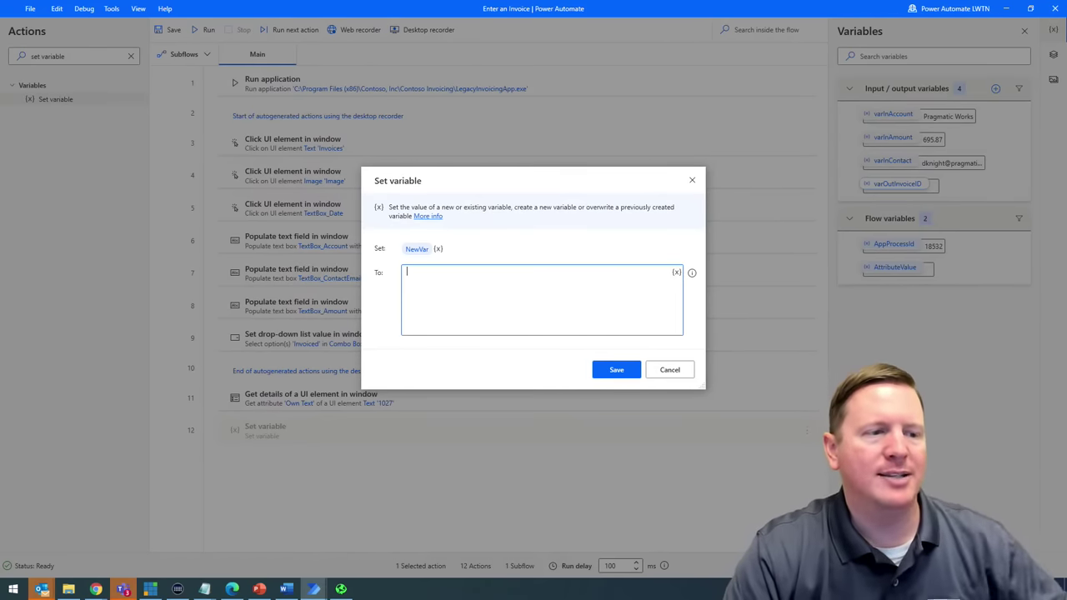
Set varOutInvoiceID to %AttributeValue% in the new step and save it.
{"action": "double_click", "coordinate": [426, 252]}
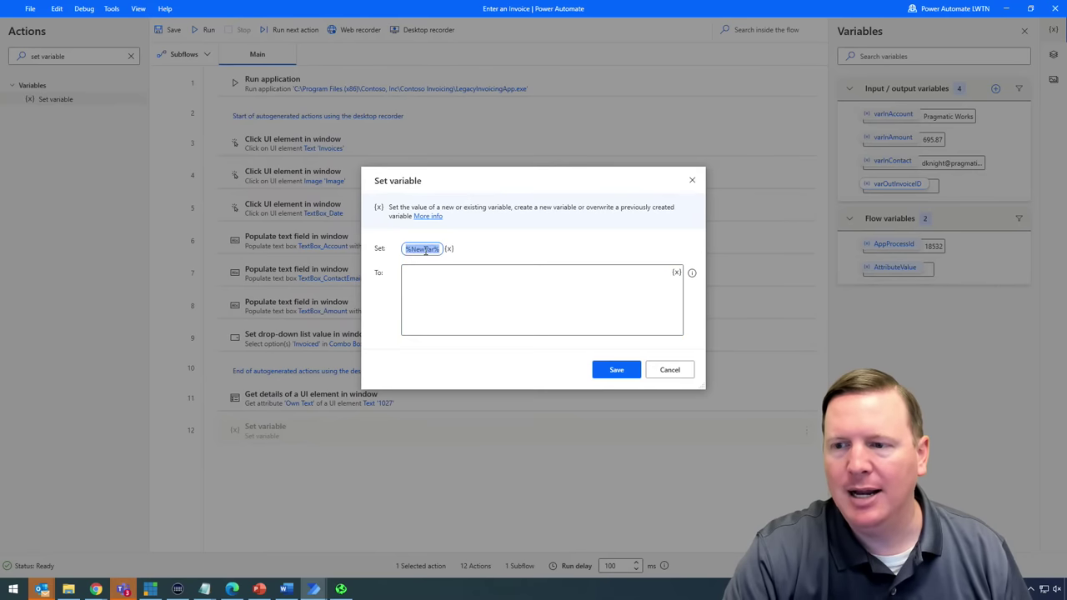
{"action": "left_click", "coordinate": [448, 254]}
{"action": "left_click", "coordinate": [437, 249]}
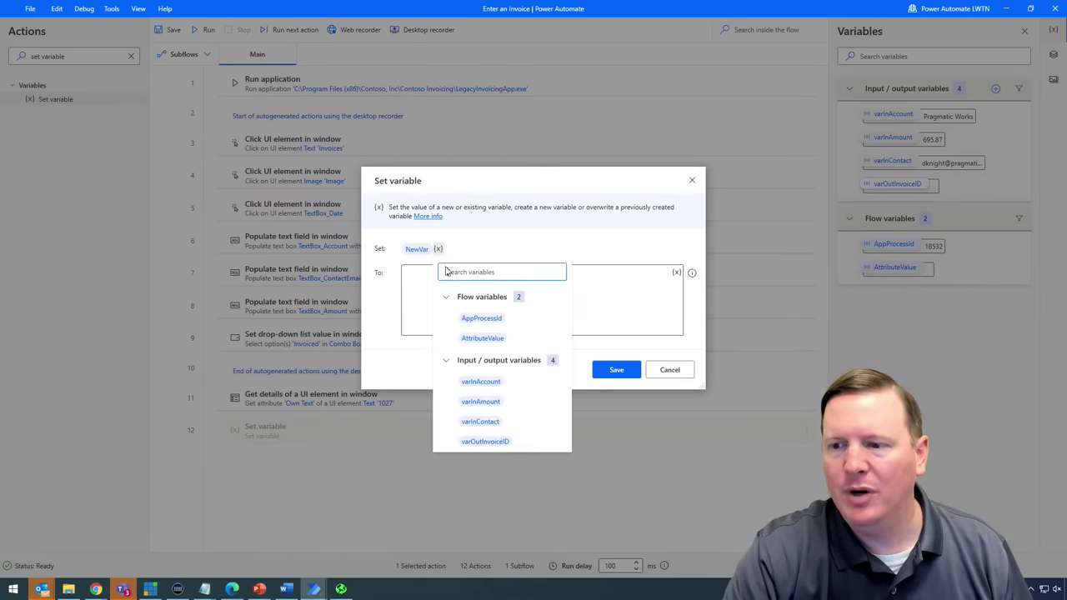
{"action": "left_click", "coordinate": [505, 442]}
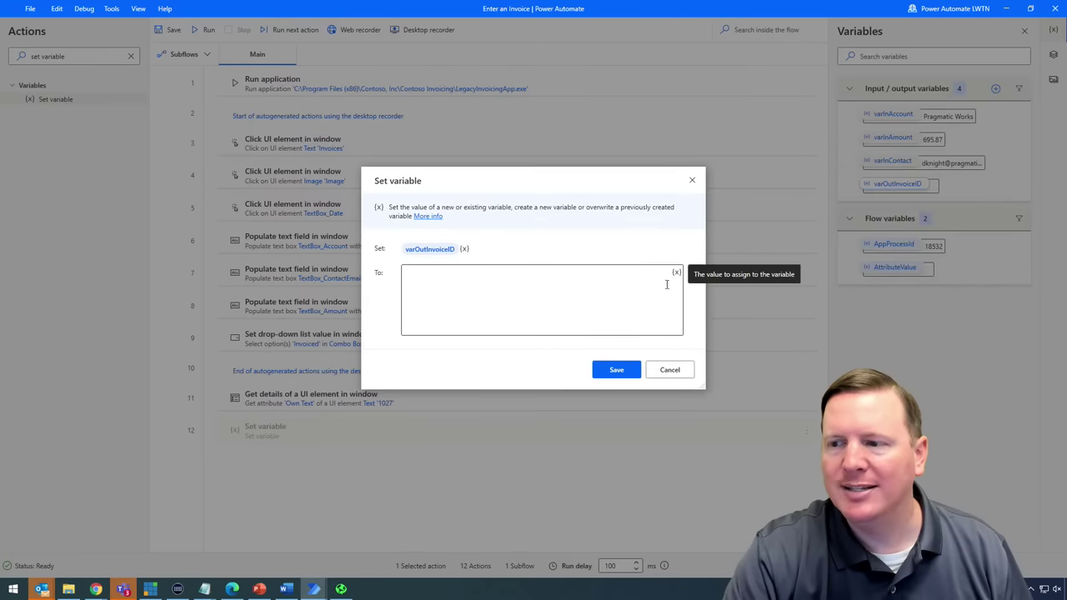
{"action": "left_click", "coordinate": [675, 274]}
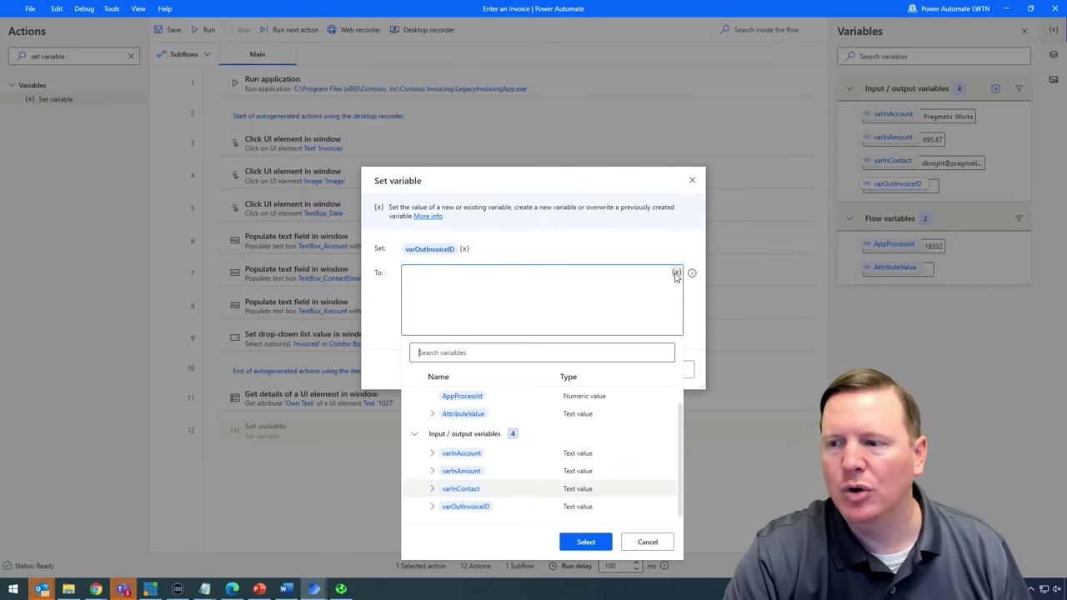
{"action": "left_click", "coordinate": [469, 418]}
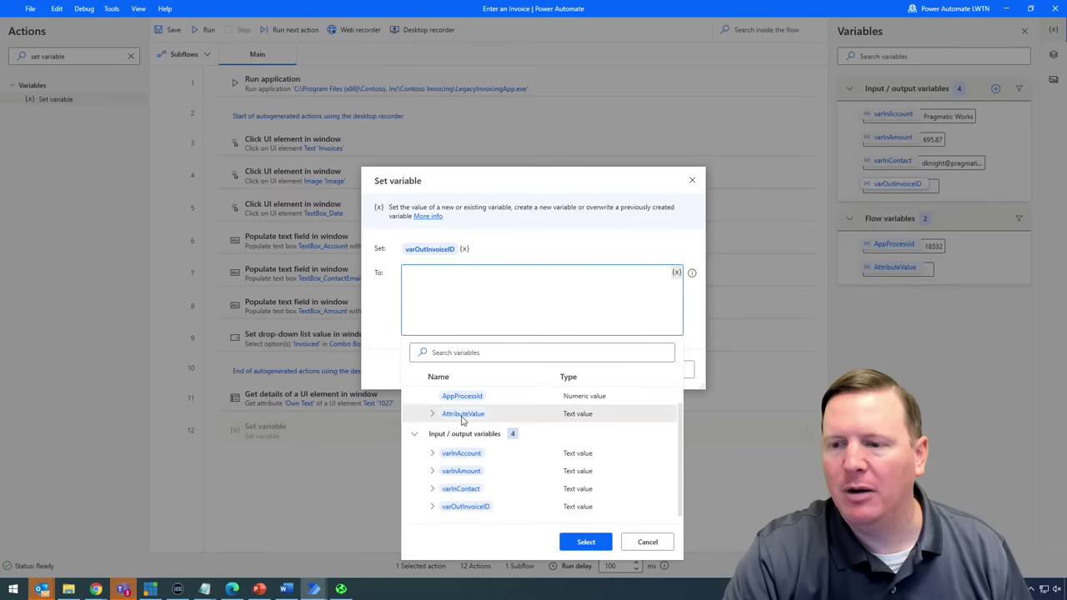
{"action": "double_click", "coordinate": [455, 414]}
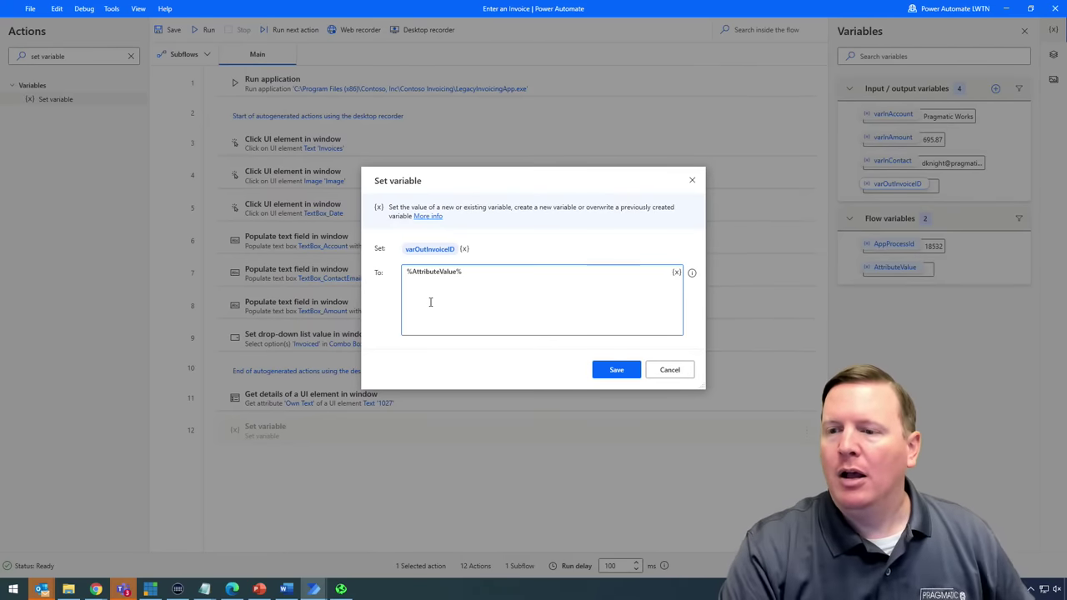
{"action": "left_click", "coordinate": [616, 370]}
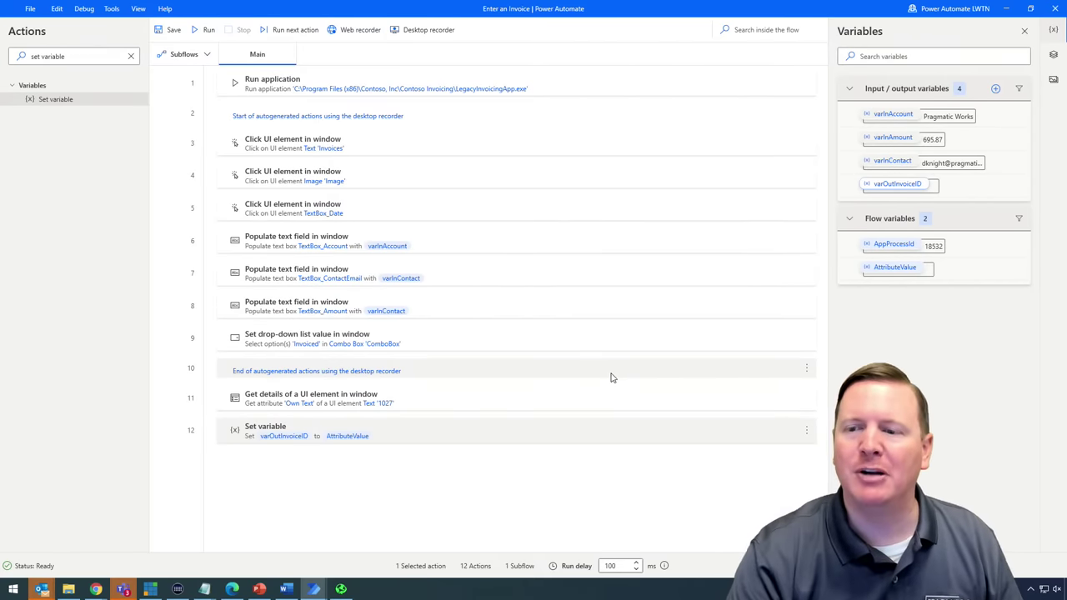
Swap varInContact for %varInAmount% in step 8's amount field and save.
{"action": "mouse_move", "coordinate": [443, 299]}
{"action": "left_mouse_down"}
{"action": "mouse_move", "coordinate": [352, 297]}
{"action": "mouse_move", "coordinate": [440, 317]}
{"action": "mouse_move", "coordinate": [435, 293]}
{"action": "left_mouse_up"}
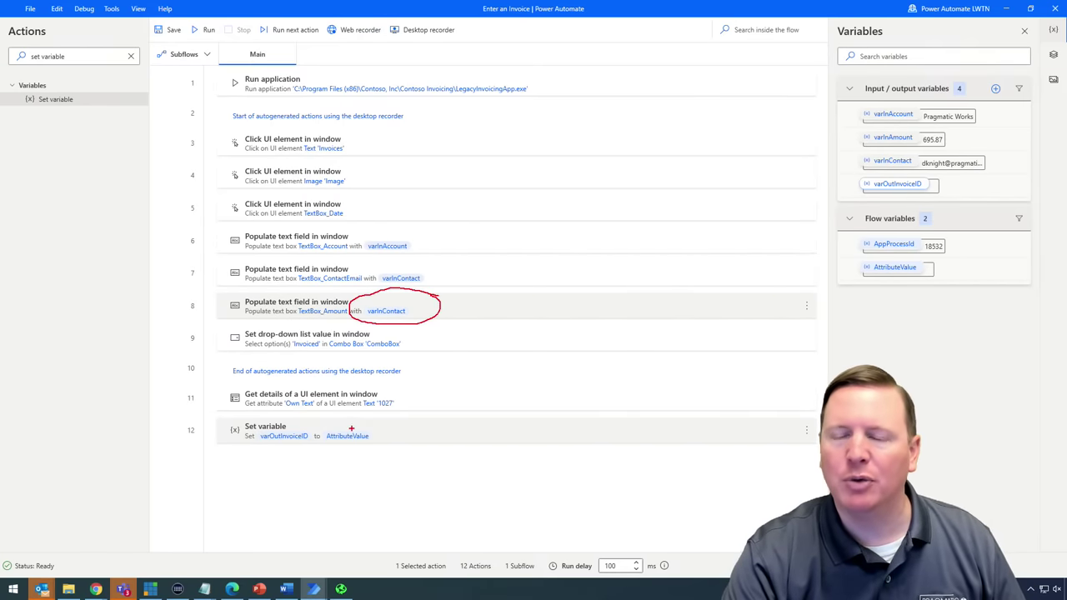
{"action": "key", "text": "Escape"}
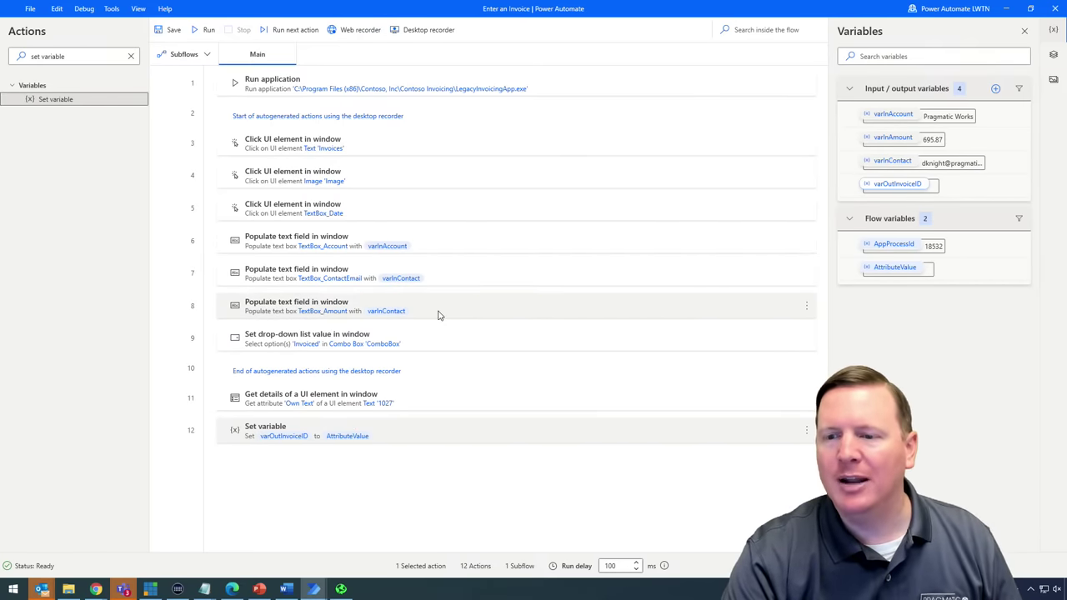
{"action": "double_click", "coordinate": [438, 312]}
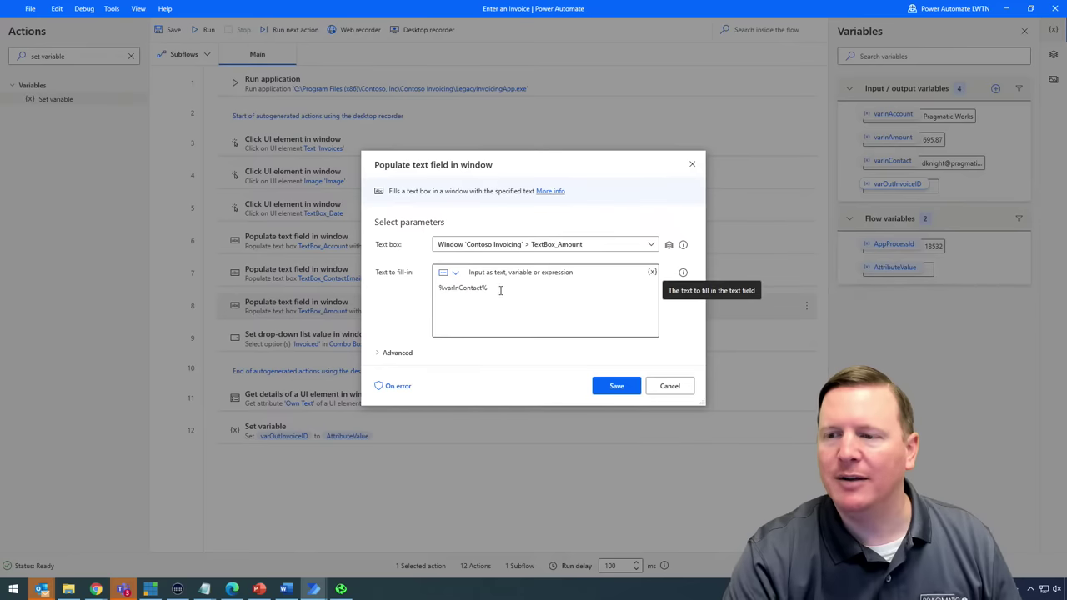
{"action": "left_click", "coordinate": [499, 299]}
{"action": "key", "text": "ctrl+a"}
{"action": "key", "text": "BackSpace"}
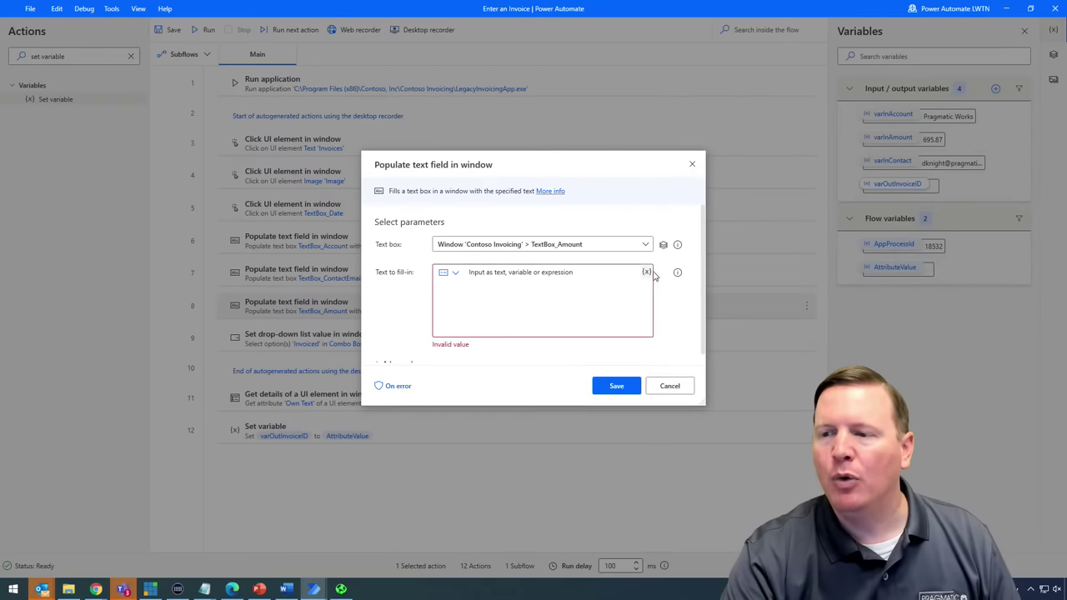
{"action": "left_click", "coordinate": [646, 273]}
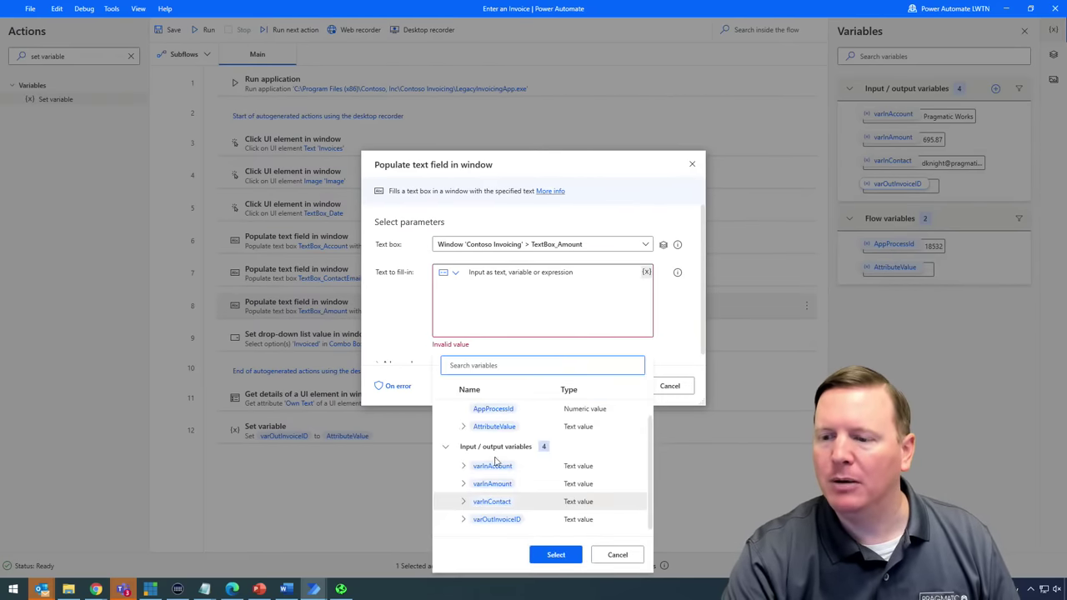
{"action": "double_click", "coordinate": [493, 483]}
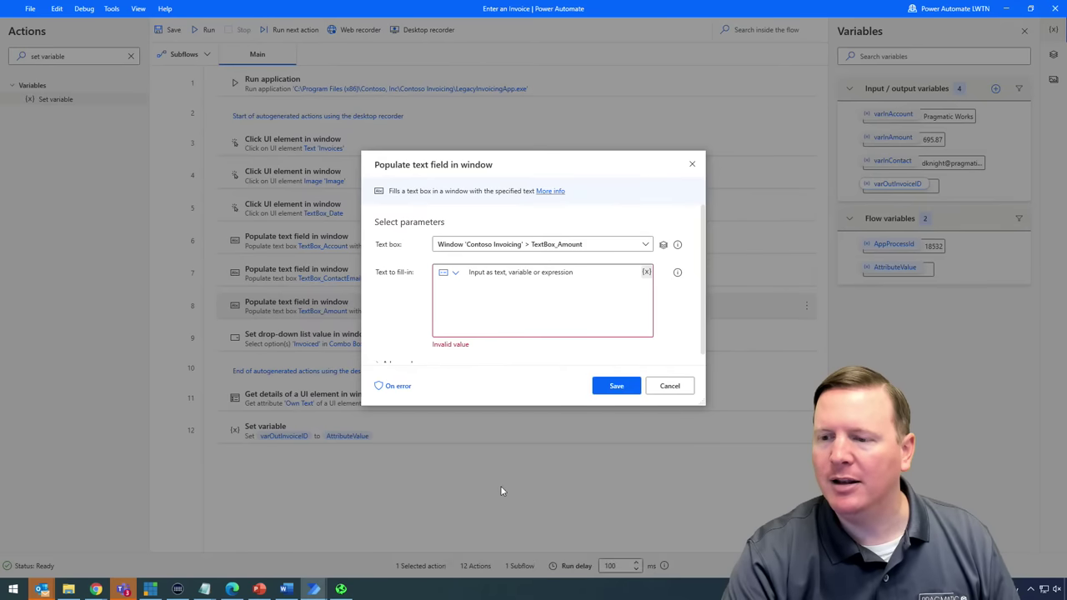
{"action": "left_click", "coordinate": [614, 387]}
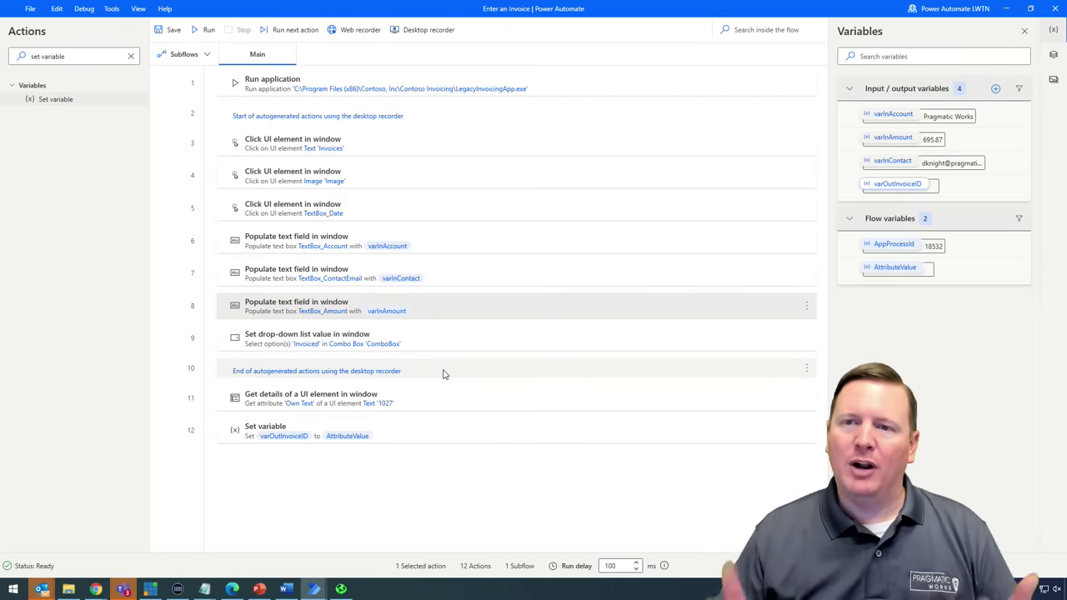
Save the flow and close the open Contoso Invoicing application.
{"action": "left_click", "coordinate": [173, 30]}
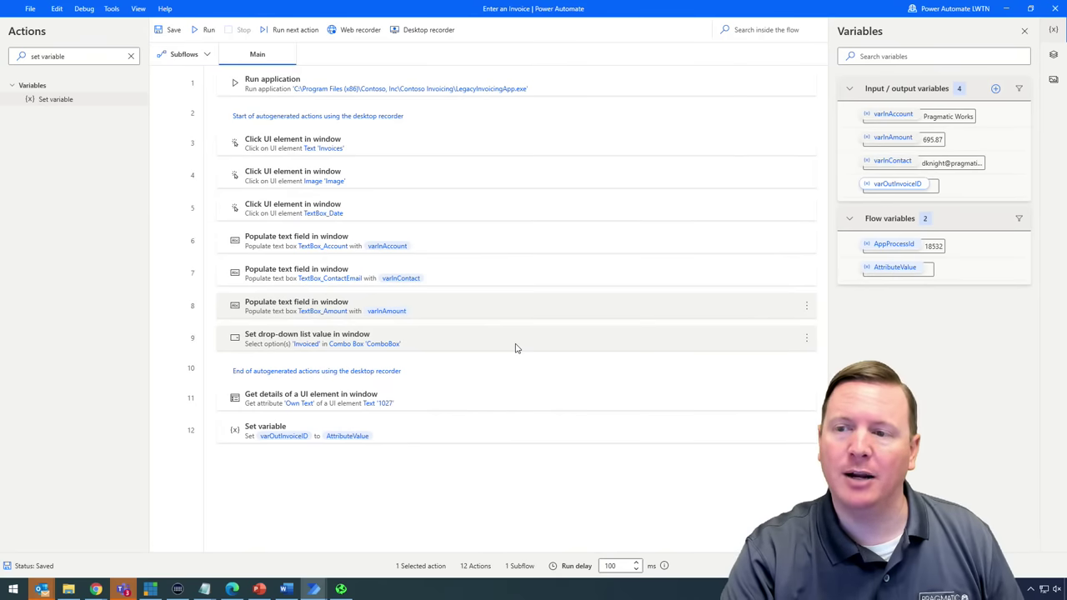
{"action": "left_click", "coordinate": [341, 589]}
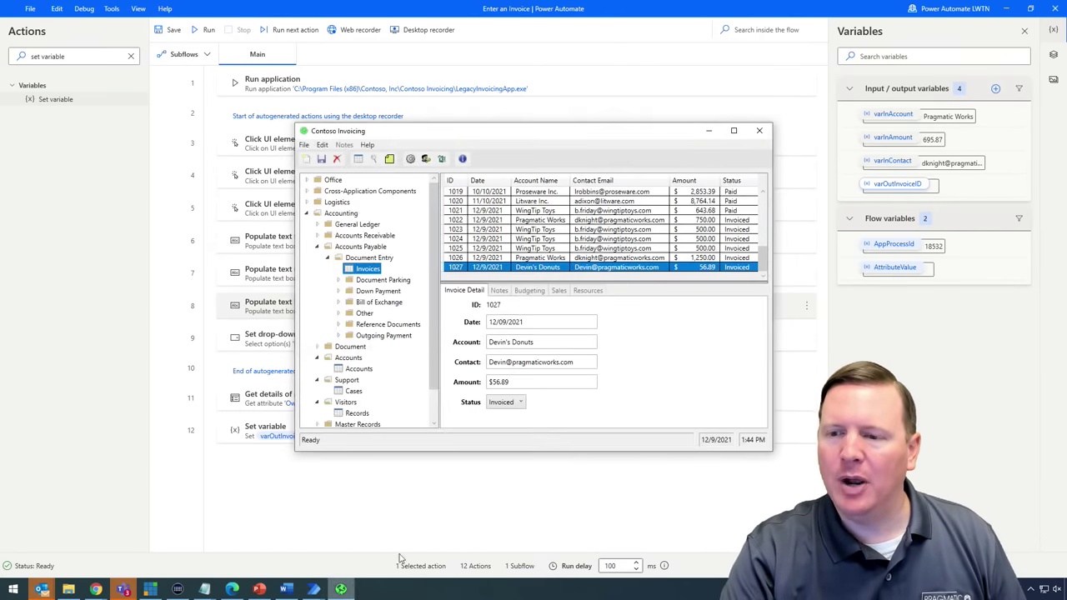
{"action": "left_click", "coordinate": [759, 130]}
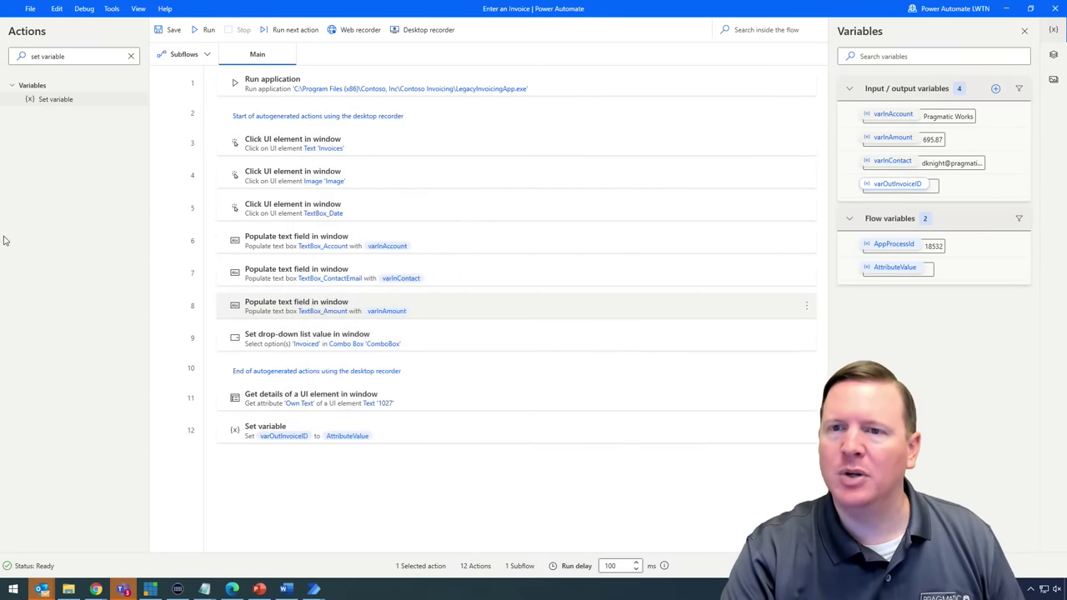
Run the flow, creating invoice 1028 for $695.87, with varOutInvoiceID capturing 1028.
{"action": "left_click", "coordinate": [206, 32]}
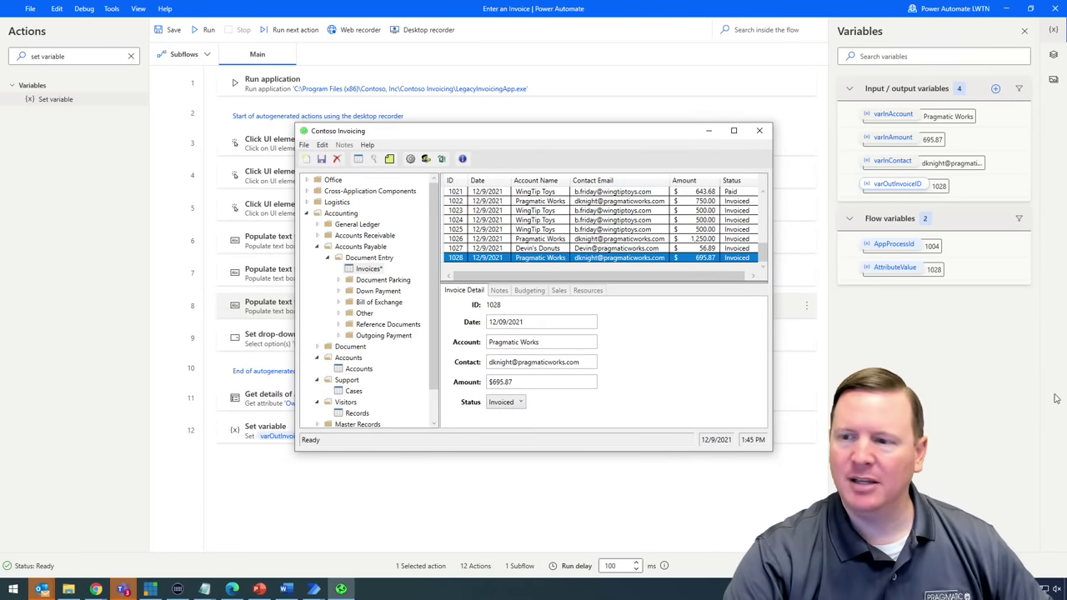
{"action": "mouse_move", "coordinate": [852, 168]}
{"action": "left_mouse_down"}
{"action": "mouse_move", "coordinate": [976, 208]}
{"action": "mouse_move", "coordinate": [1003, 199]}
{"action": "left_mouse_up"}
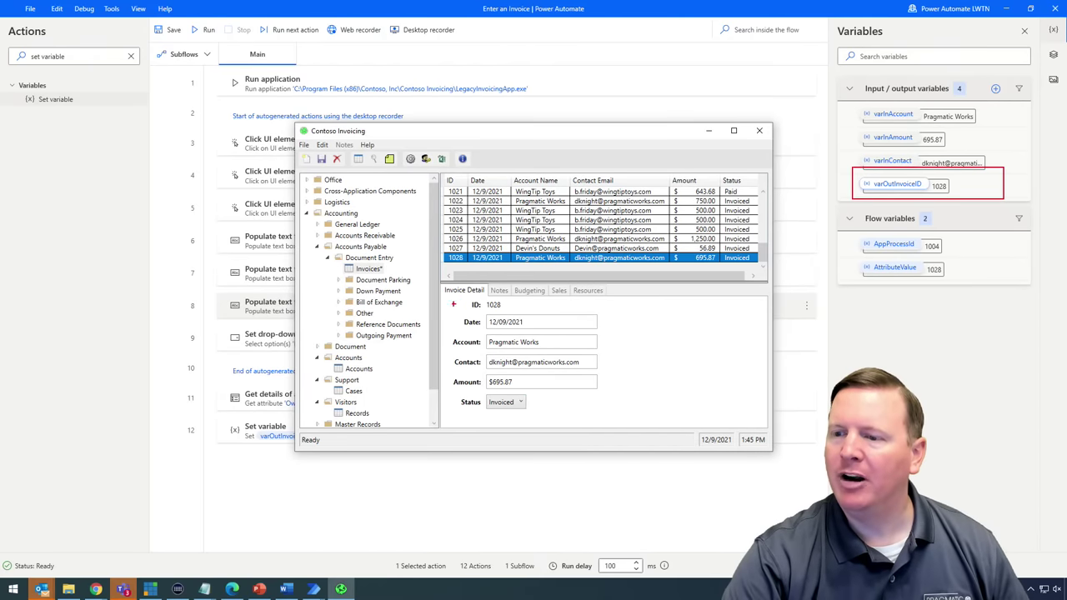
{"action": "mouse_move", "coordinate": [461, 297]}
{"action": "left_mouse_down"}
{"action": "mouse_move", "coordinate": [551, 312]}
{"action": "mouse_move", "coordinate": [857, 183]}
{"action": "mouse_move", "coordinate": [840, 197]}
{"action": "left_mouse_up"}
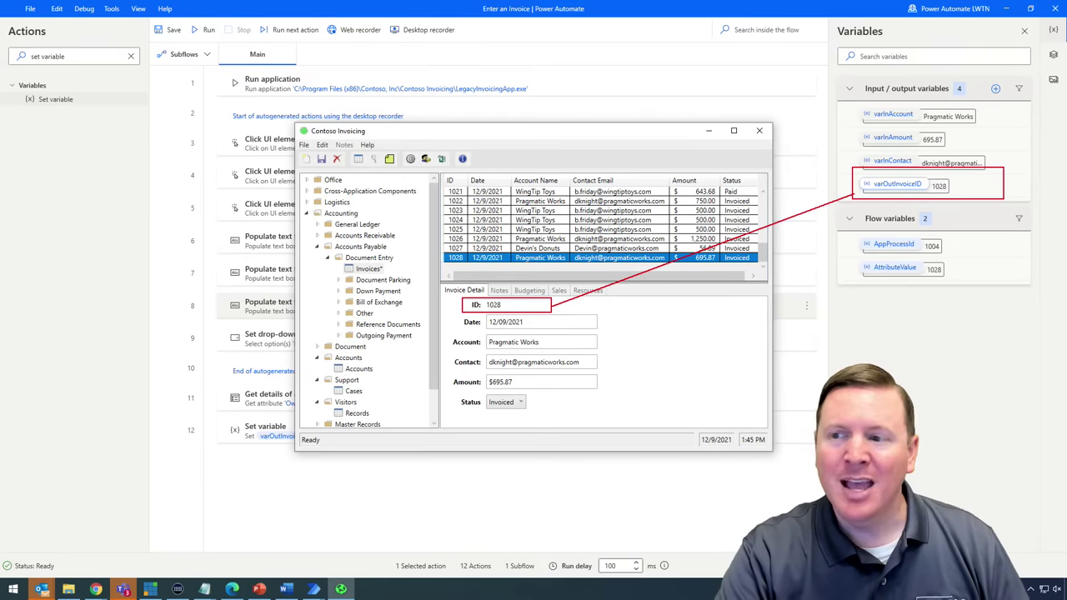
Close Contoso Invoicing and add a Terminate process action after step 12.
{"action": "left_click", "coordinate": [760, 132]}
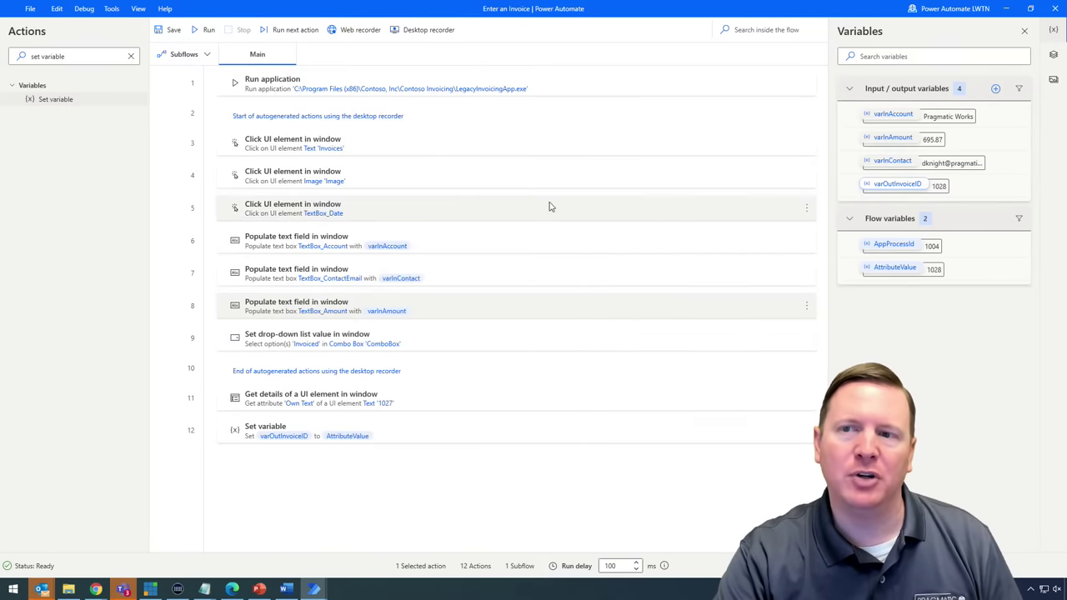
{"action": "left_click", "coordinate": [130, 56]}
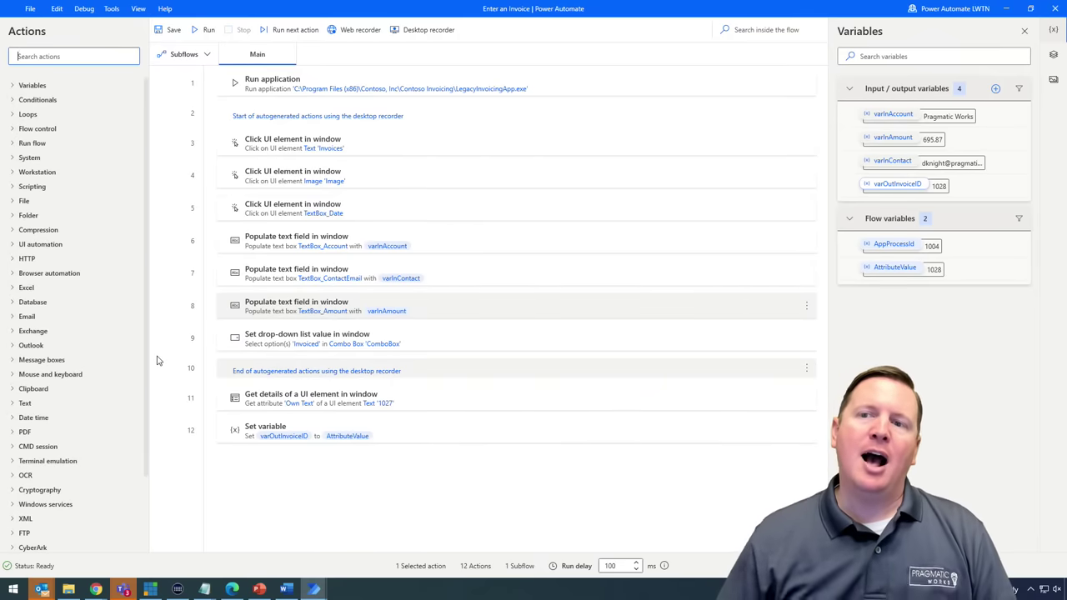
{"action": "type", "text": "term"}
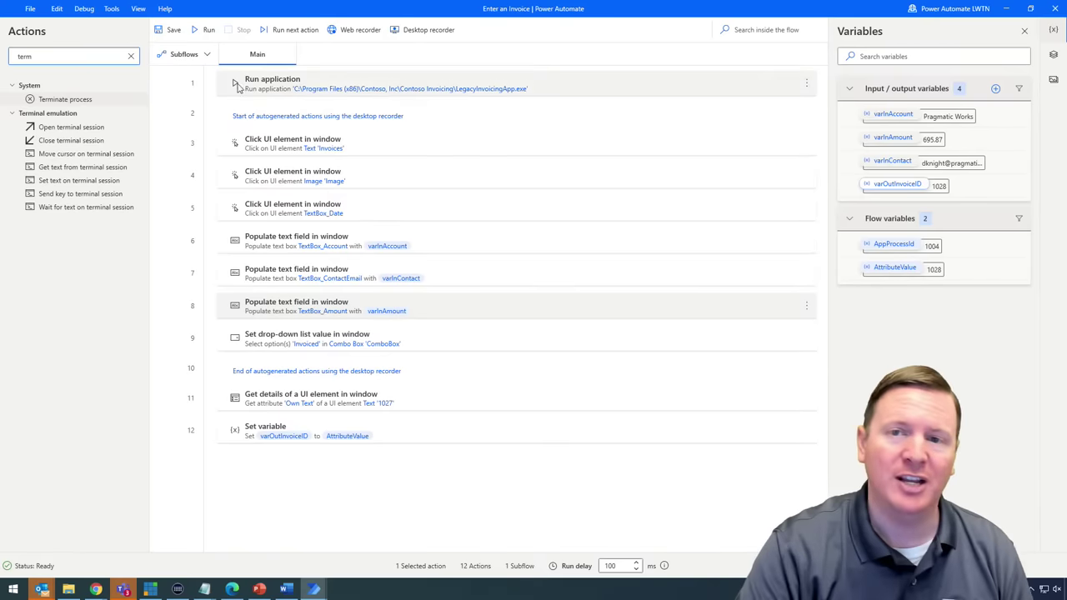
{"action": "left_click_drag", "start_coordinate": [73, 100], "coordinate": [364, 471]}
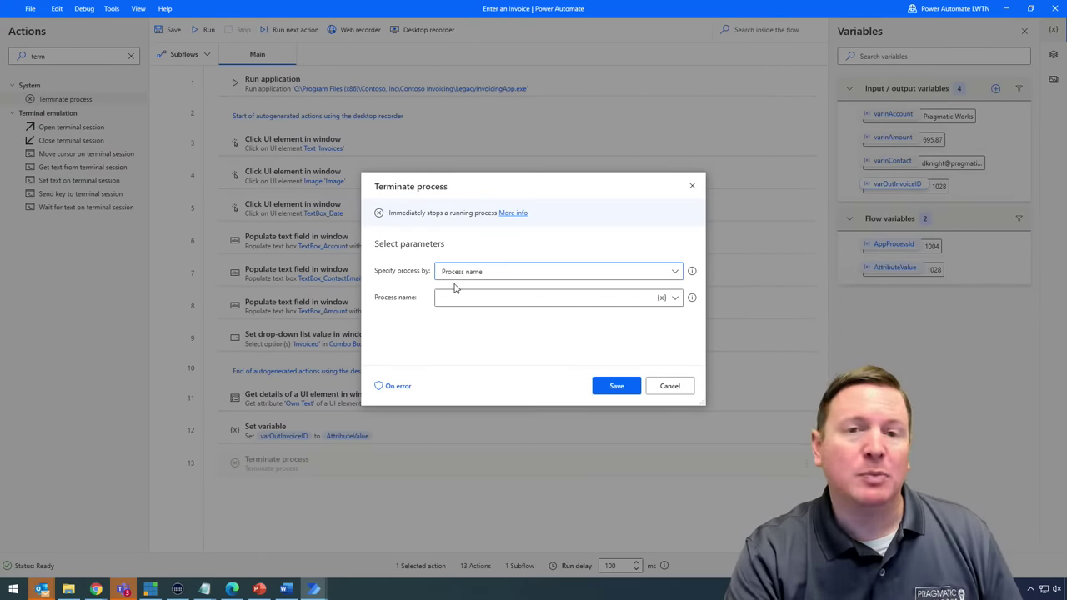
Make Terminate process stop the process by ID %AppProcessId% and save the step.
{"action": "left_click", "coordinate": [672, 271]}
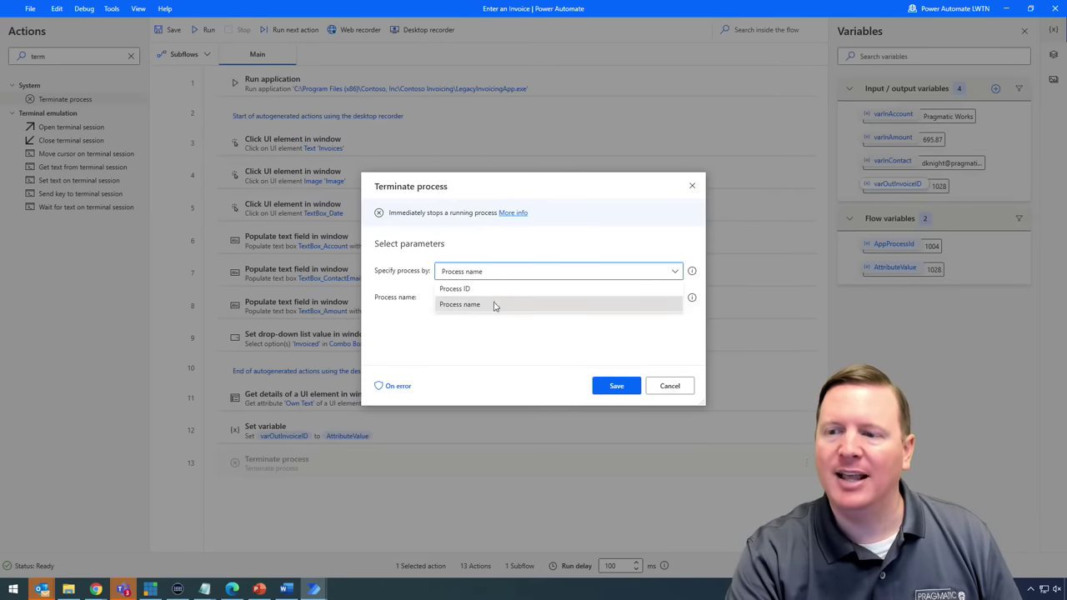
{"action": "left_click", "coordinate": [459, 289]}
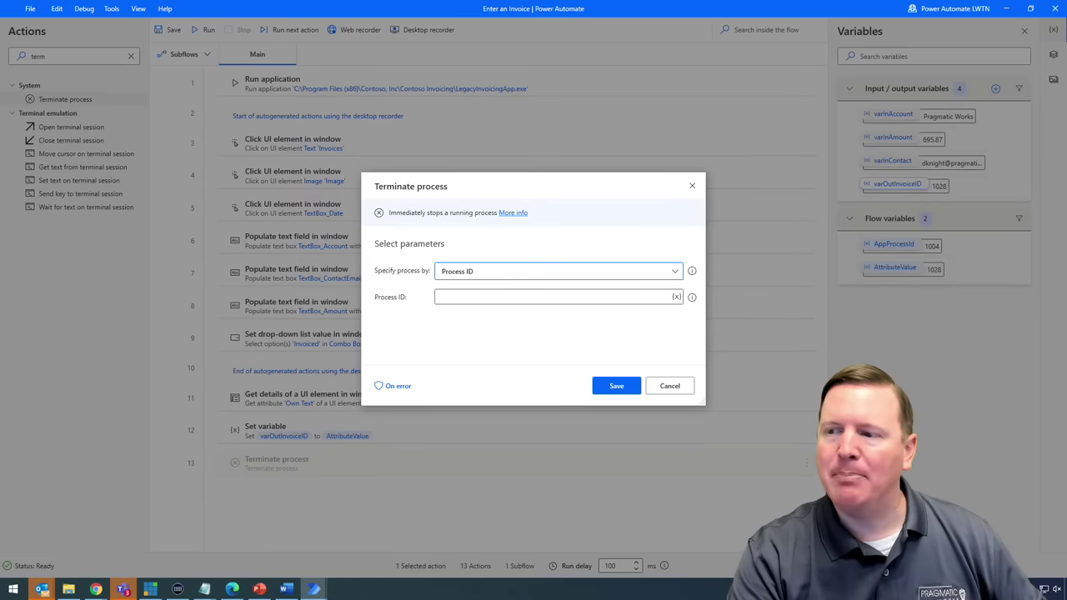
{"action": "mouse_move", "coordinate": [833, 220]}
{"action": "left_mouse_down"}
{"action": "mouse_move", "coordinate": [843, 262]}
{"action": "mouse_move", "coordinate": [1047, 261]}
{"action": "left_mouse_up"}
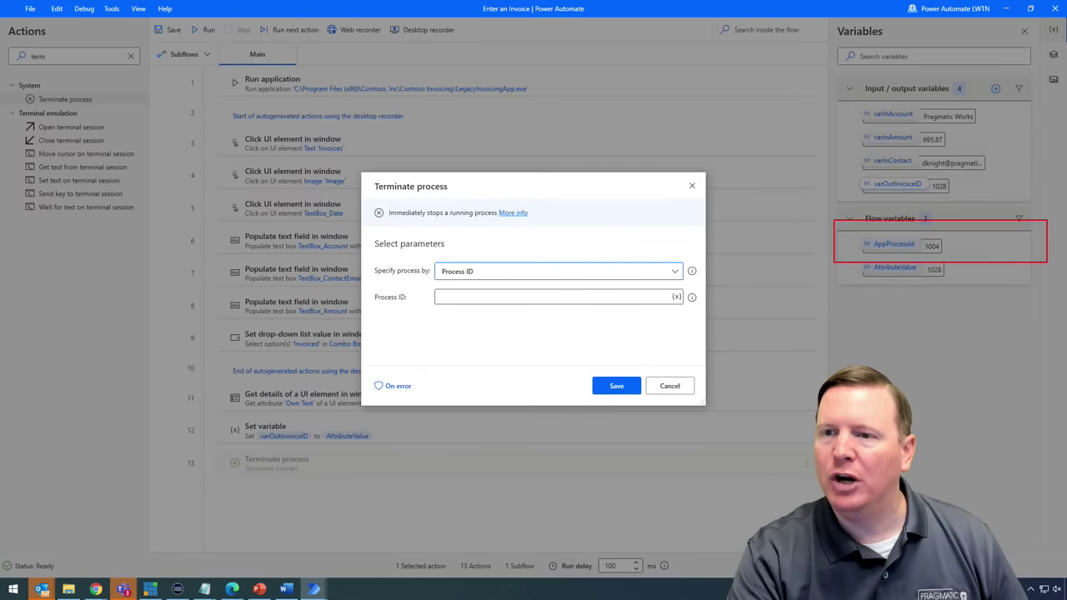
{"action": "mouse_move", "coordinate": [221, 69]}
{"action": "left_mouse_down"}
{"action": "mouse_move", "coordinate": [417, 120]}
{"action": "mouse_move", "coordinate": [693, 128]}
{"action": "mouse_move", "coordinate": [788, 98]}
{"action": "left_mouse_up"}
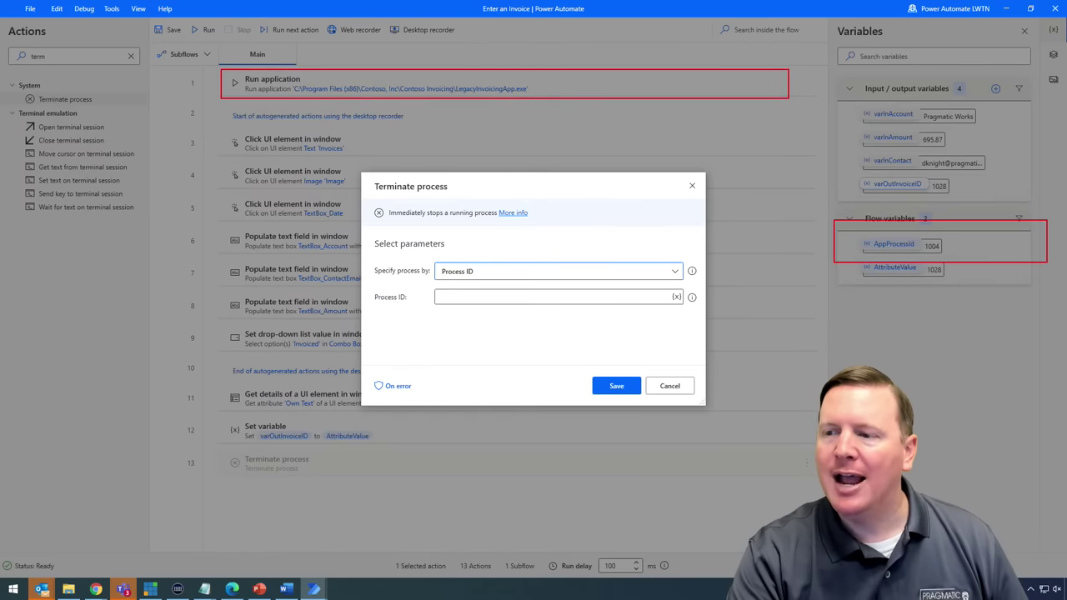
{"action": "left_click_drag", "start_coordinate": [848, 225], "coordinate": [744, 98]}
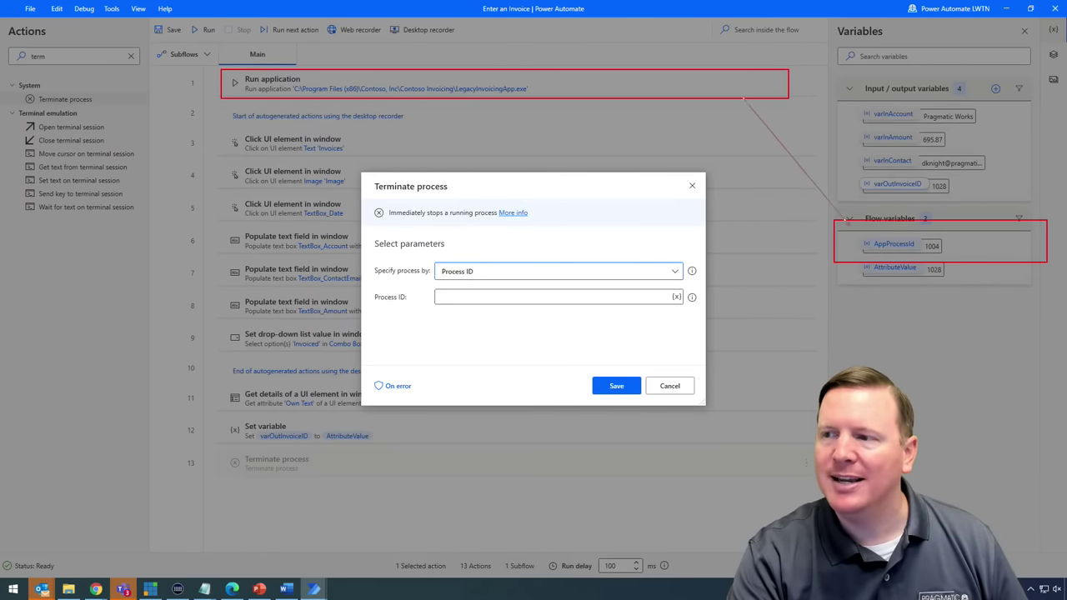
{"action": "left_click_drag", "start_coordinate": [621, 301], "coordinate": [832, 243]}
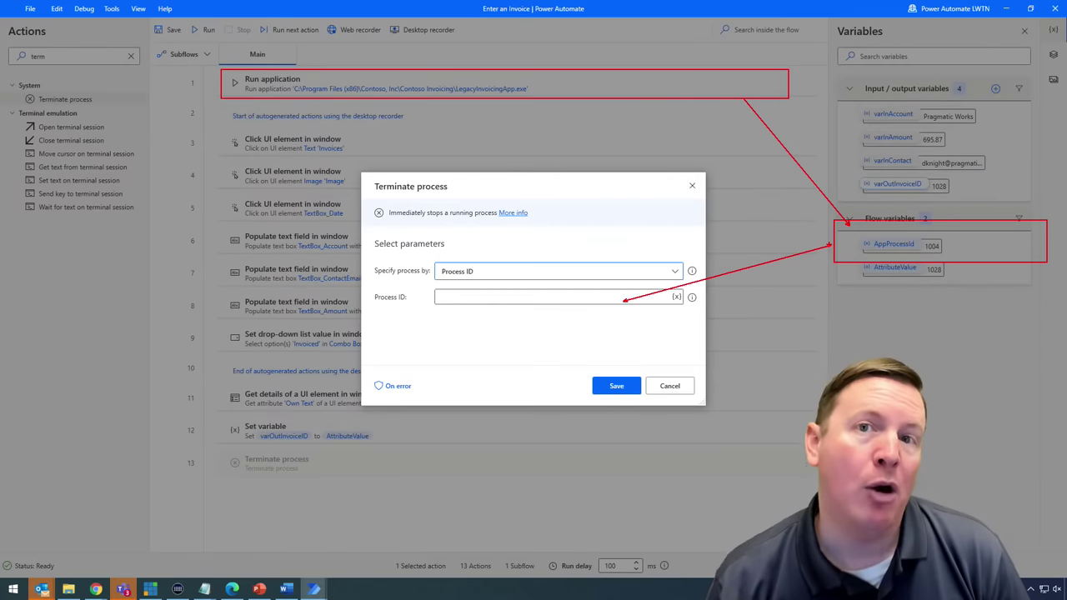
{"action": "key", "text": "Escape"}
{"action": "left_click", "coordinate": [676, 296]}
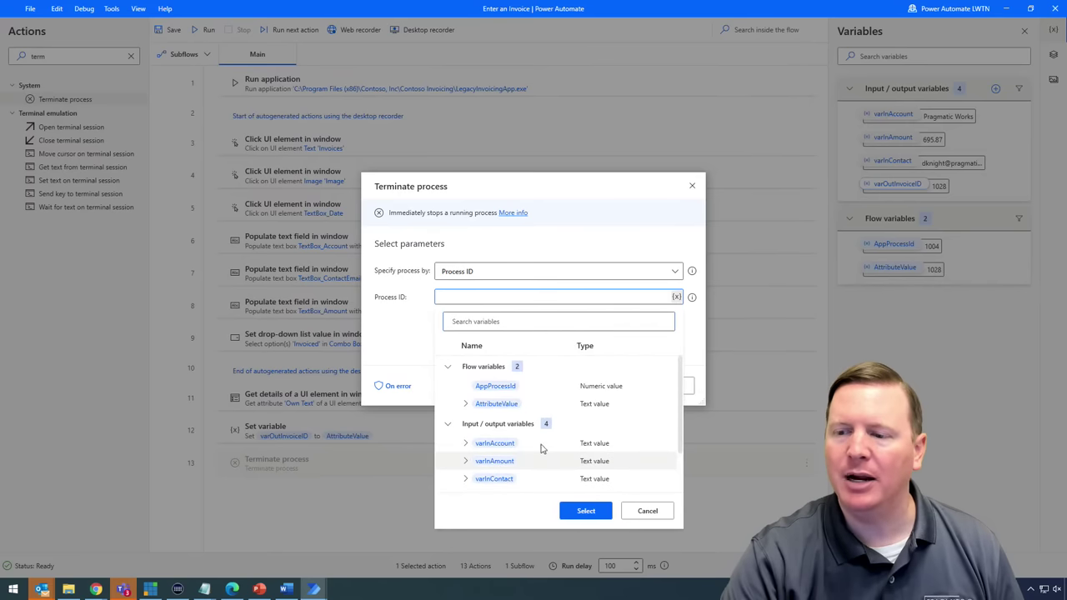
{"action": "double_click", "coordinate": [491, 386]}
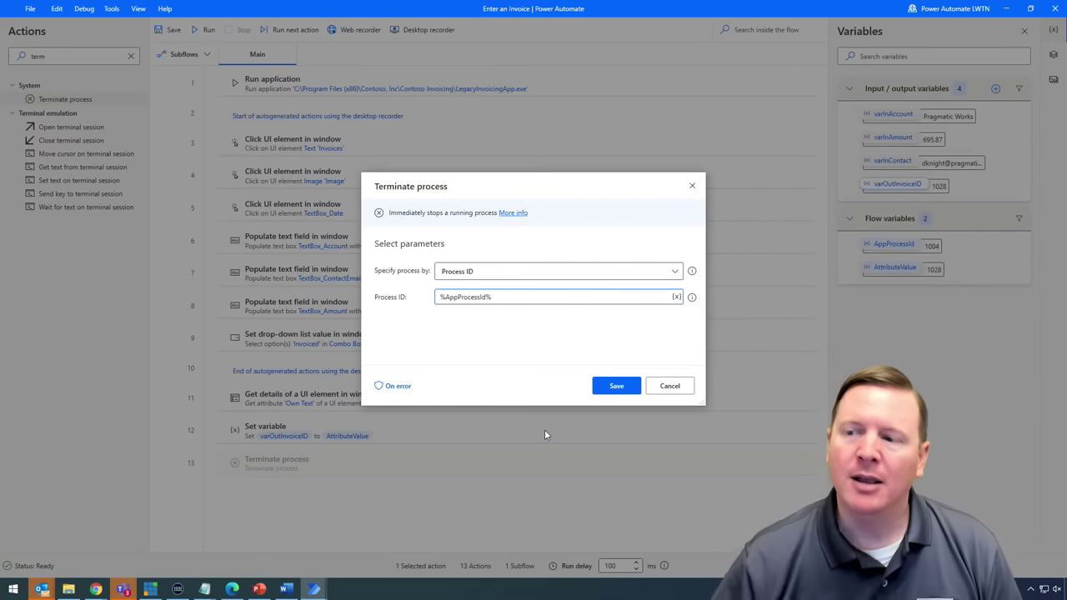
{"action": "left_click", "coordinate": [616, 389]}
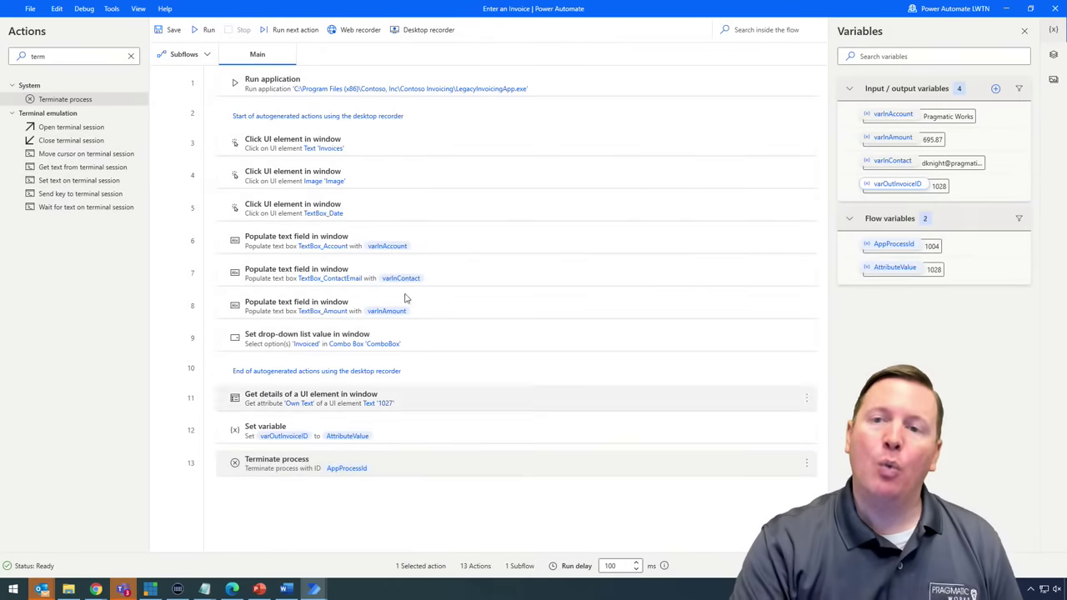
{"action": "left_click", "coordinate": [78, 57]}
Search the actions for 'wait' to review the available wait actions.
{"action": "key", "text": "ctrl+a"}
{"action": "key", "text": "BackSpace"}
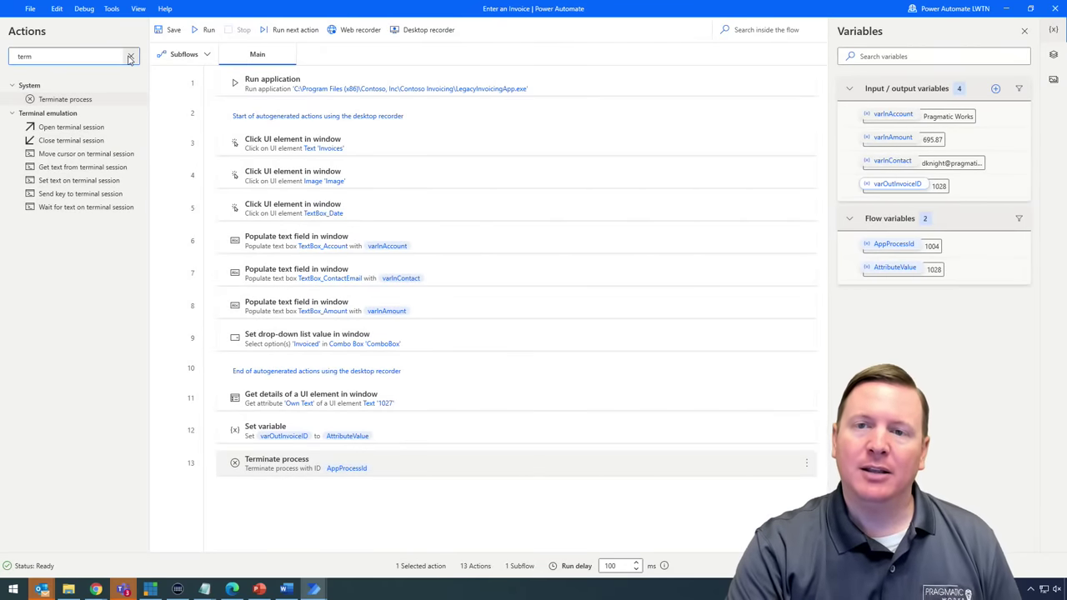
{"action": "type", "text": "wait"}
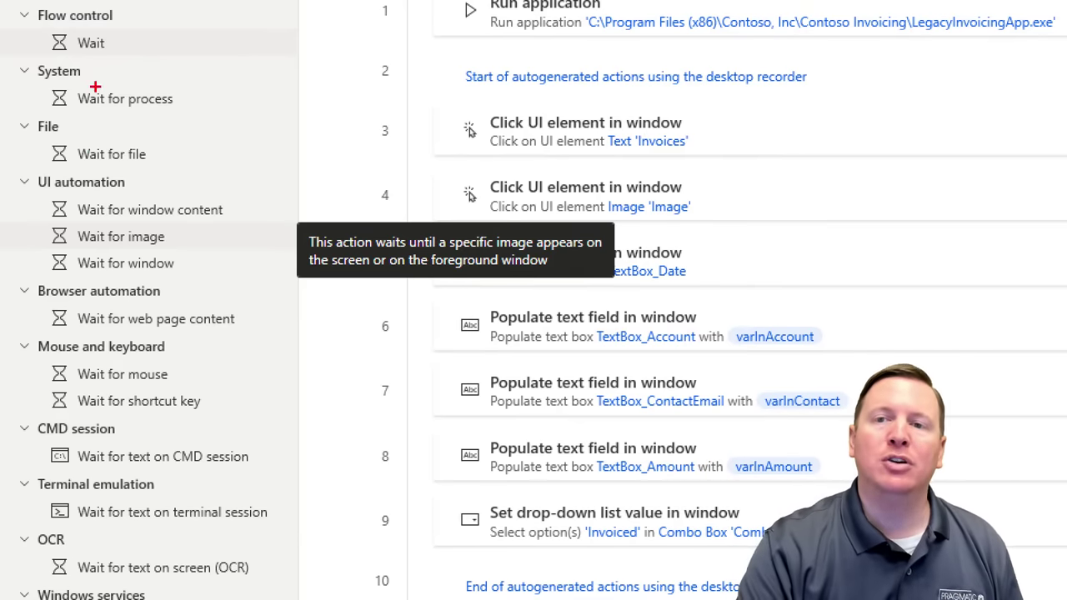
{"action": "left_click_drag", "start_coordinate": [119, 44], "coordinate": [195, 52]}
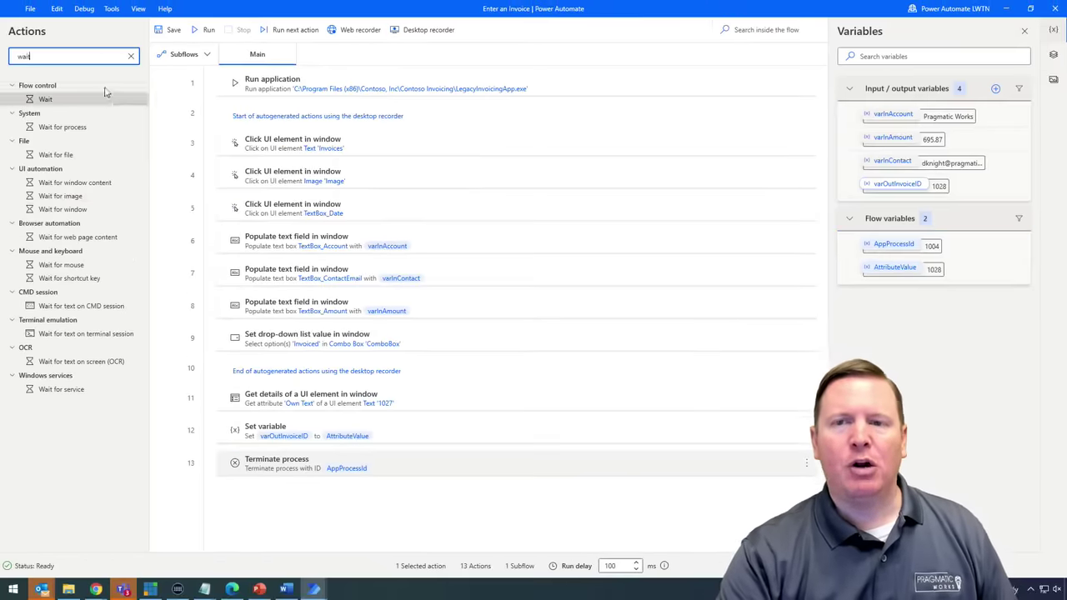
Replace the search with 'messa' to list Display message and other message actions.
{"action": "key", "text": "ctrl+a"}
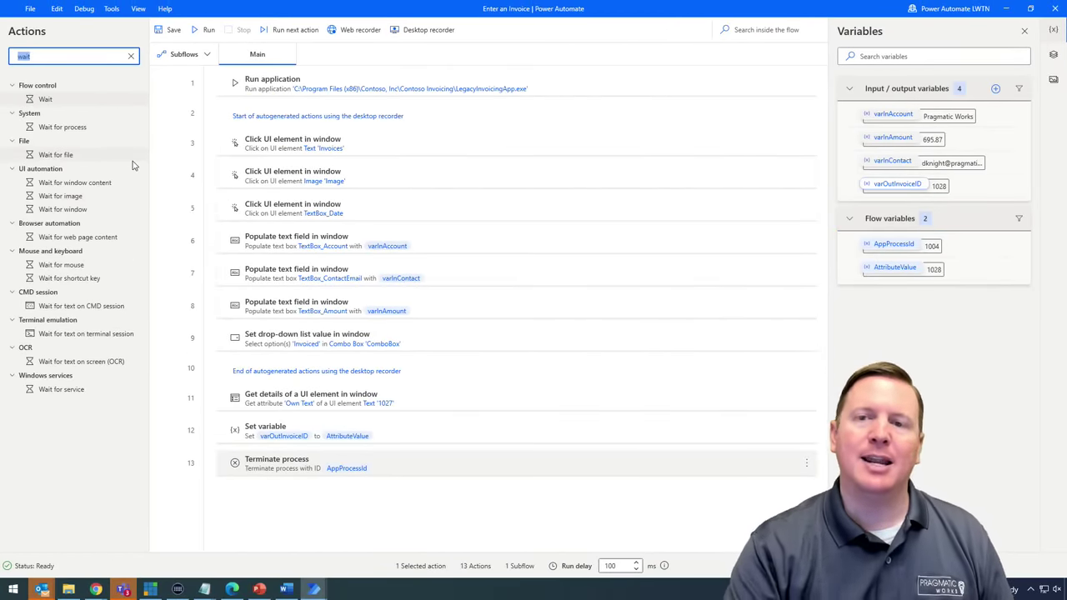
{"action": "key", "text": "BackSpace"}
{"action": "type", "text": "m"}
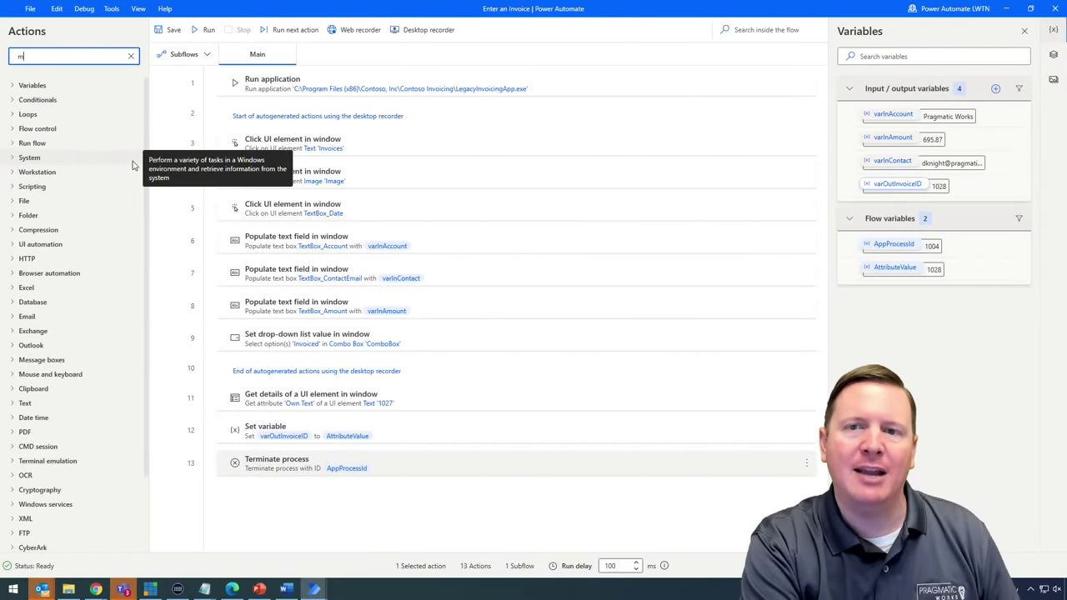
{"action": "type", "text": "essa"}
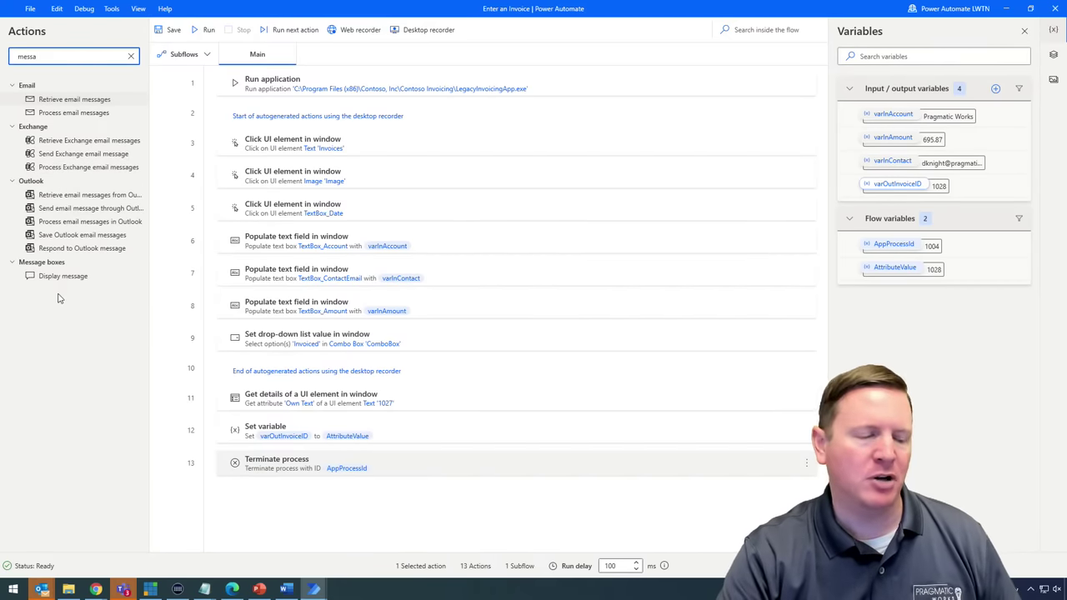
{"action": "left_click_drag", "start_coordinate": [8, 264], "coordinate": [146, 297]}
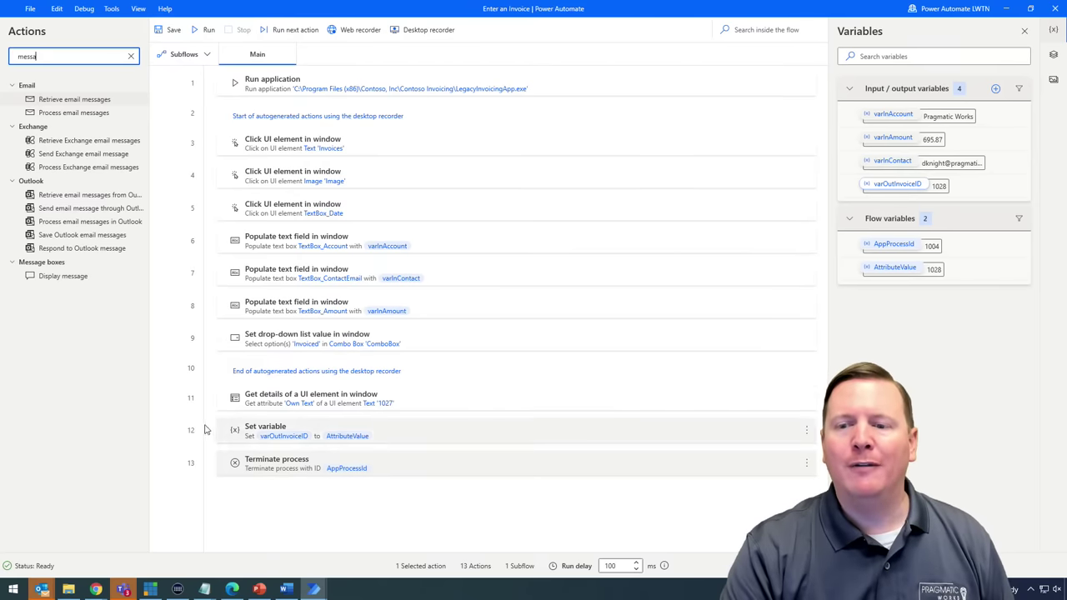
Place a breakpoint on step 9 instead of step 13.
{"action": "left_click", "coordinate": [183, 464]}
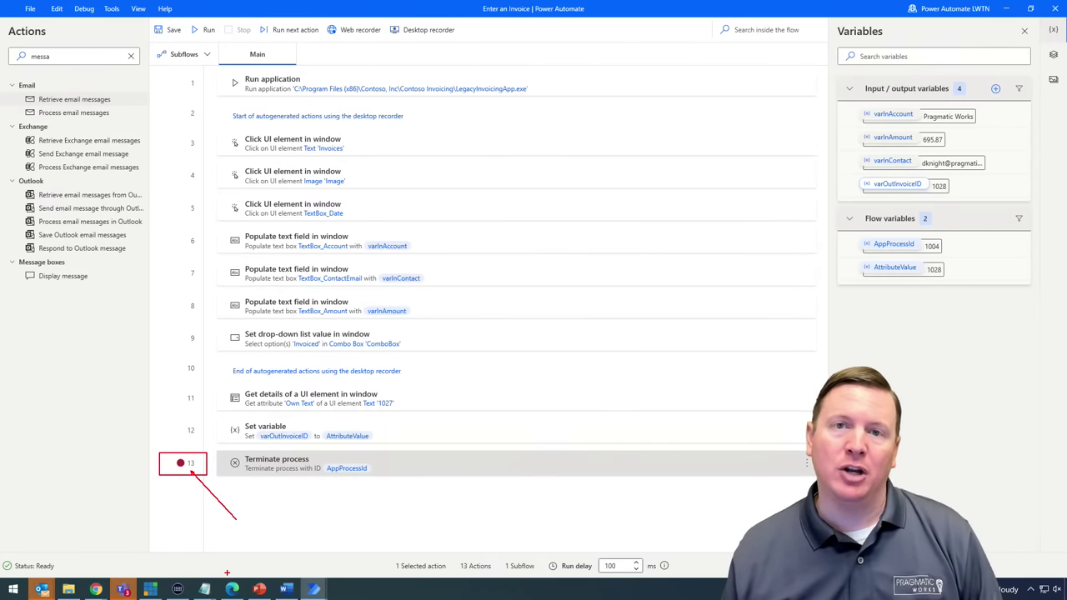
{"action": "left_click", "coordinate": [180, 462]}
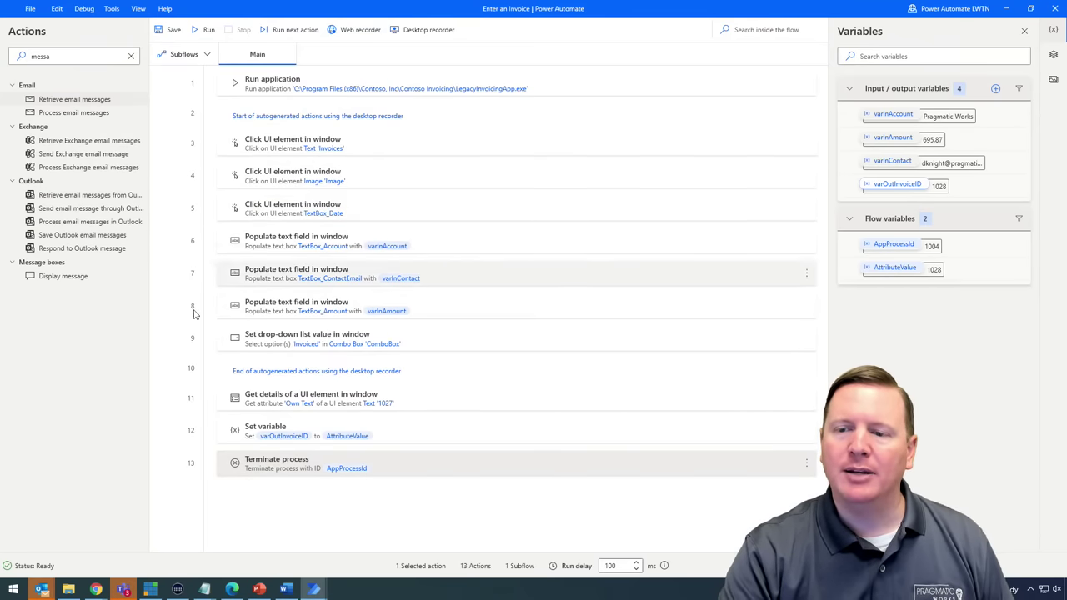
{"action": "left_click", "coordinate": [180, 337]}
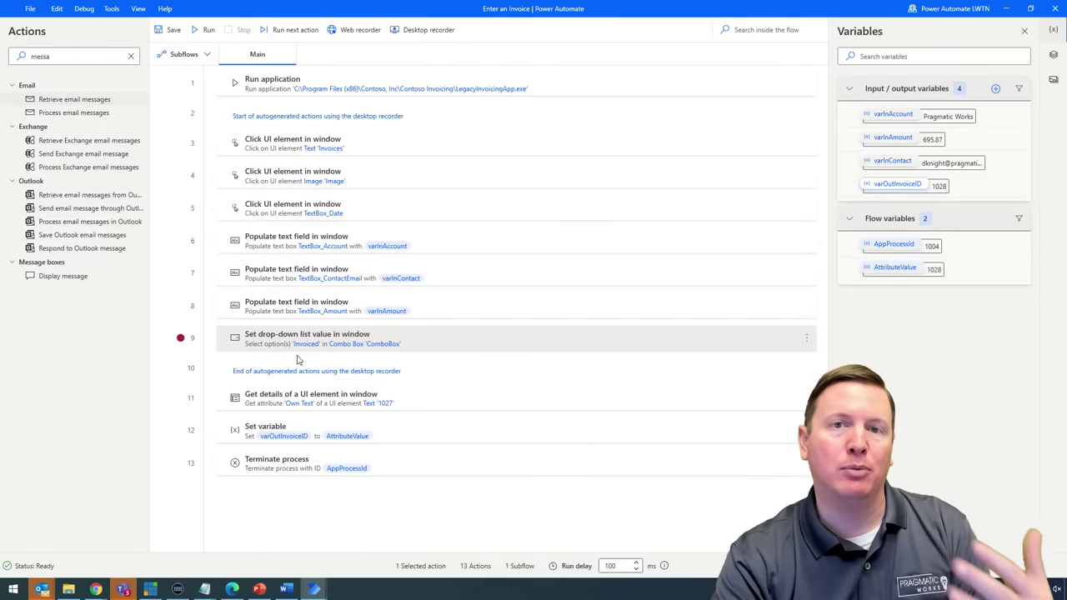
Run to the step 9 breakpoint, resume to finish, then remove the breakpoint.
{"action": "left_click", "coordinate": [203, 32]}
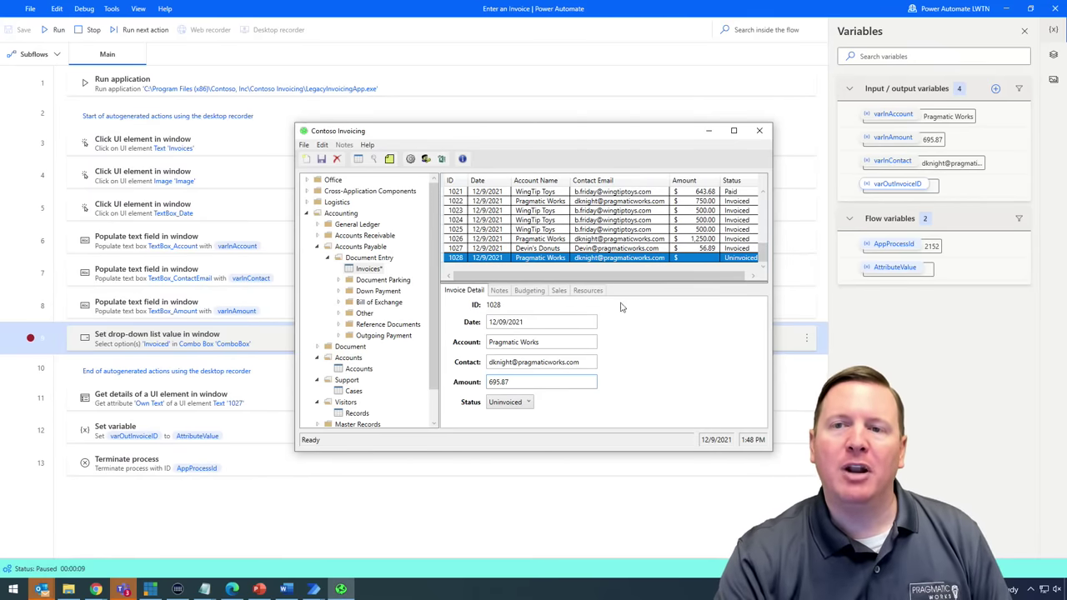
{"action": "left_click", "coordinate": [53, 31]}
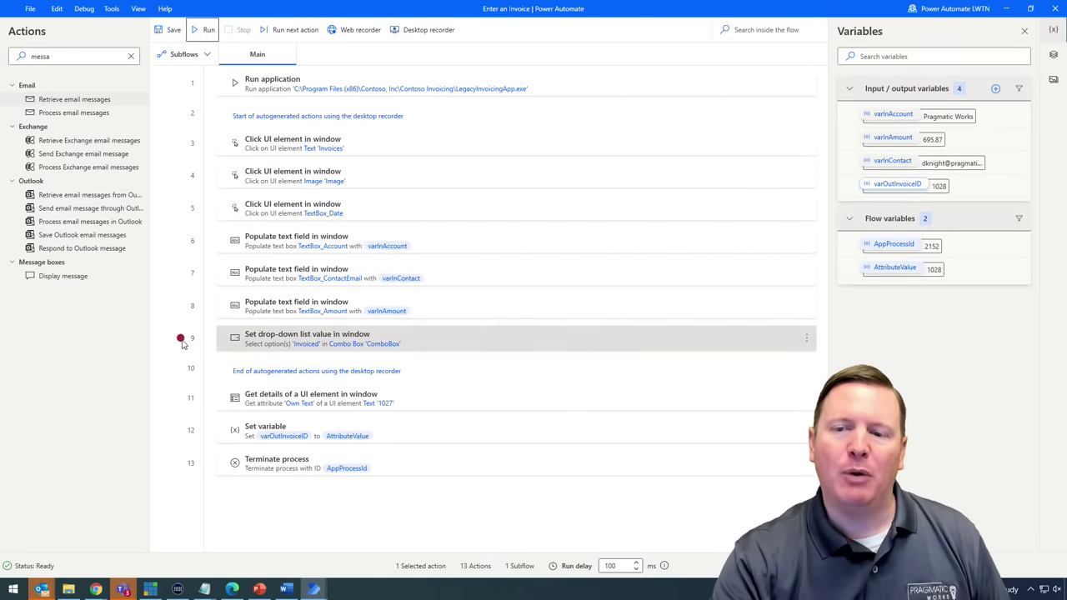
{"action": "left_click", "coordinate": [181, 339]}
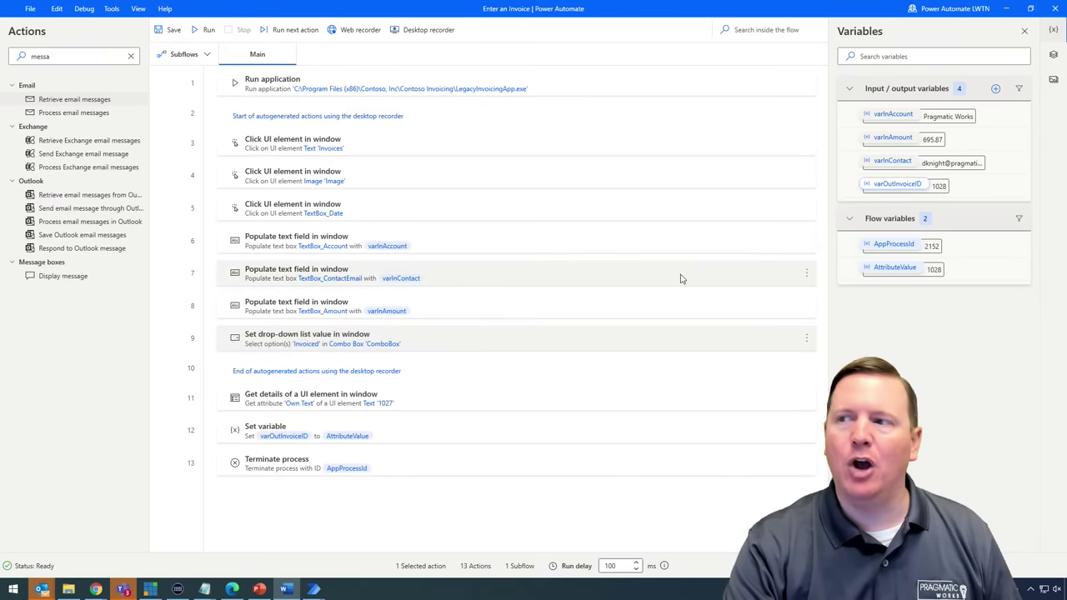
Close the flow designer, saving the flow, then close the Power Automate Desktop window.
{"action": "left_click", "coordinate": [1055, 10]}
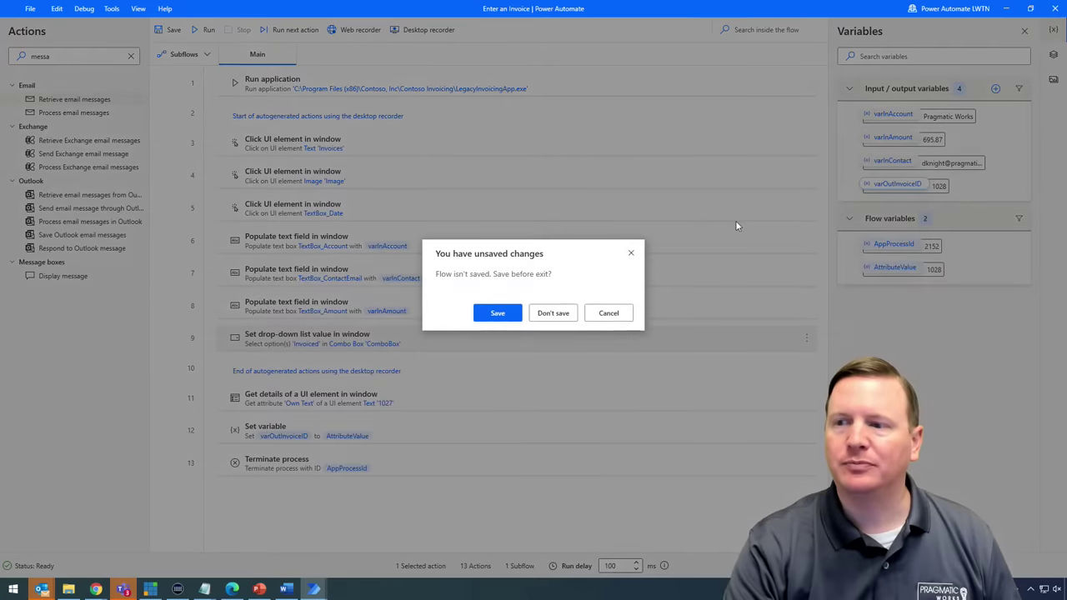
{"action": "left_click", "coordinate": [495, 312]}
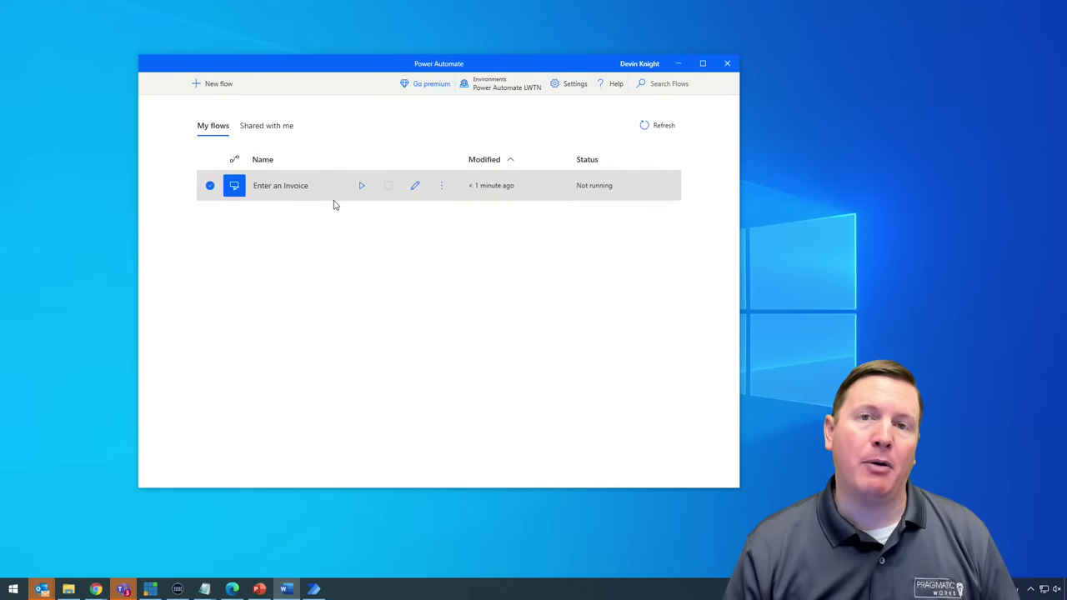
{"action": "left_click", "coordinate": [726, 64]}
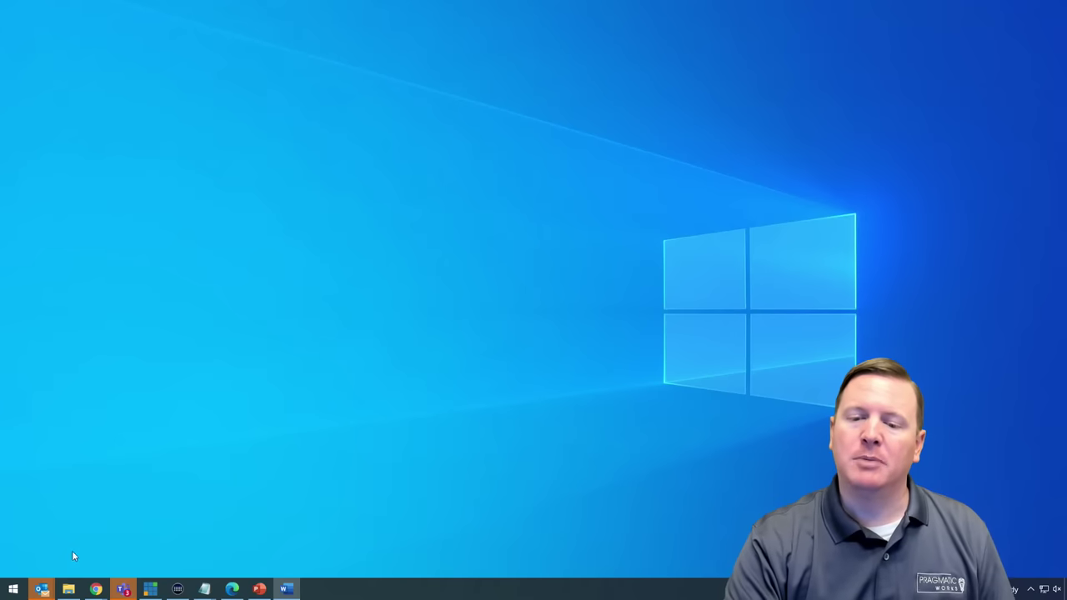
Return to the browser's run history window and go to the Power Automate home page.
{"action": "mouse_move", "coordinate": [96, 589]}
{"action": "left_click", "coordinate": [193, 530]}
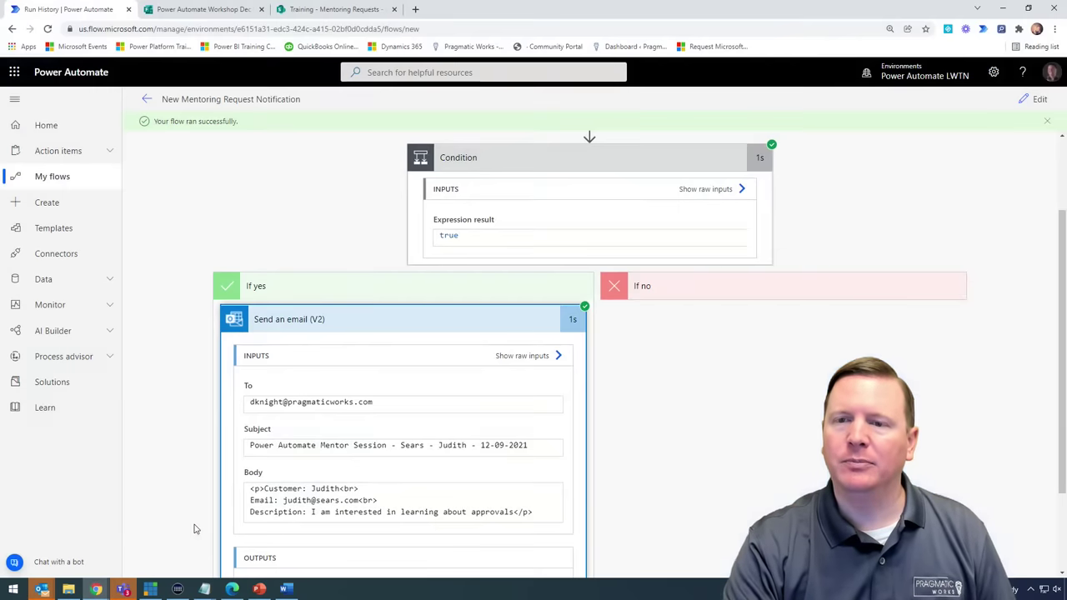
{"action": "left_click", "coordinate": [47, 125]}
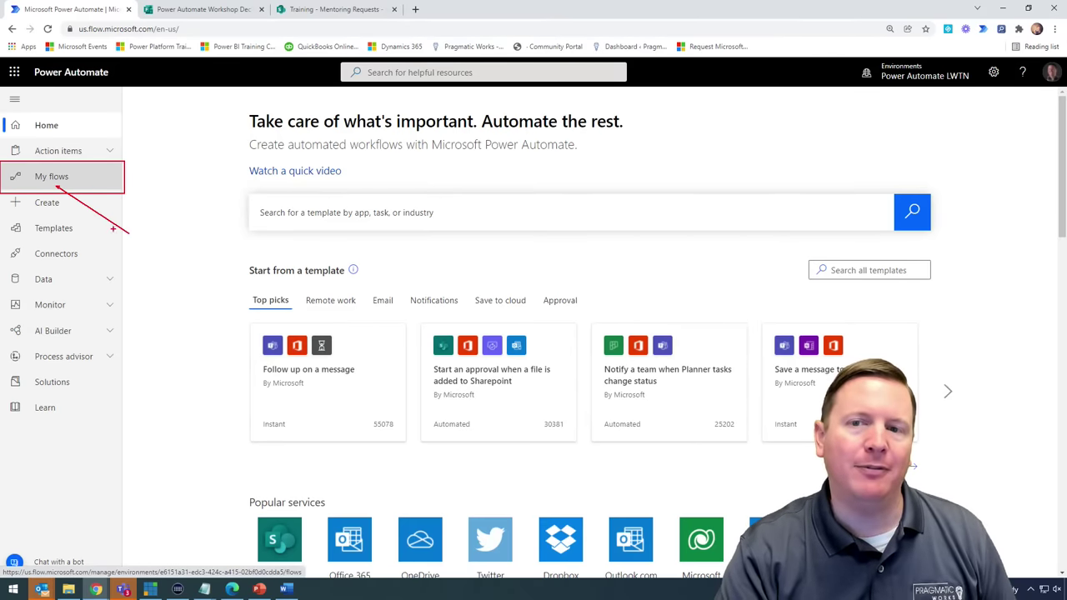
Under My flows, show Desktop flows and edit Enter an Invoice.
{"action": "left_click", "coordinate": [58, 177]}
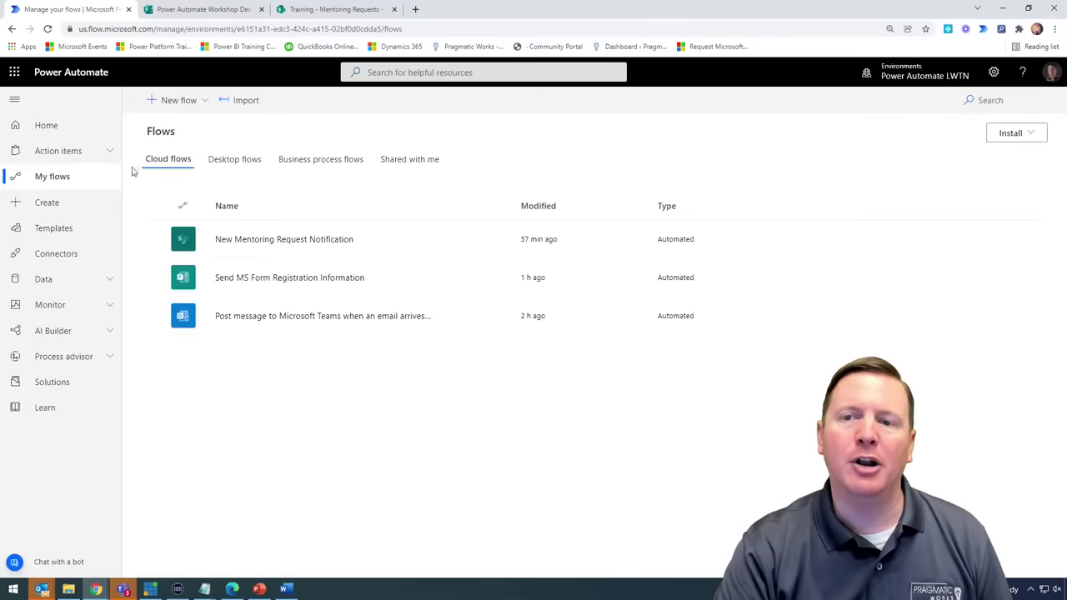
{"action": "left_click", "coordinate": [236, 164]}
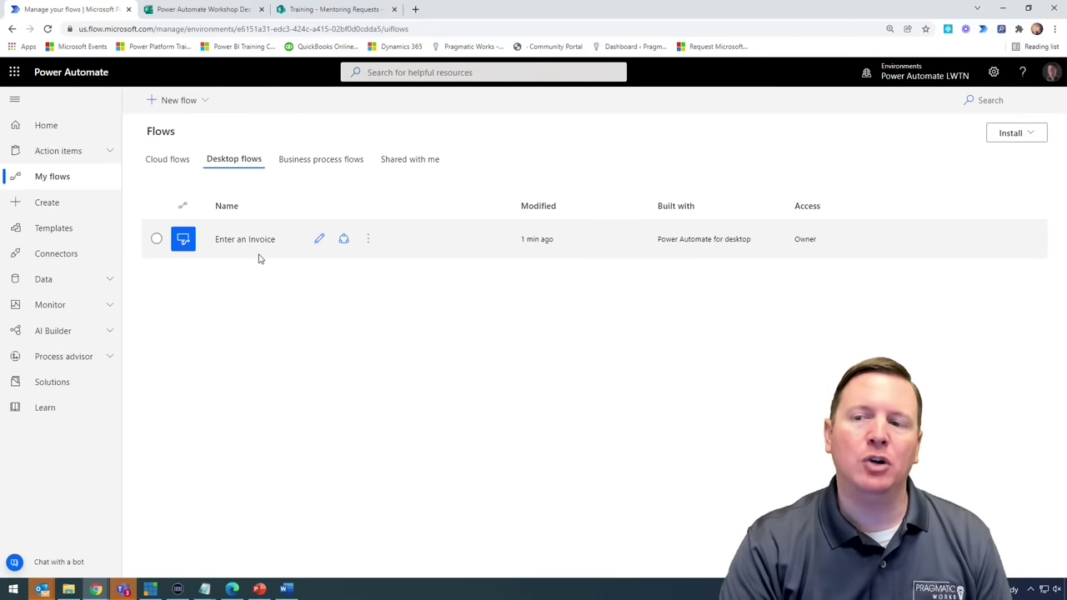
{"action": "left_click", "coordinate": [320, 240]}
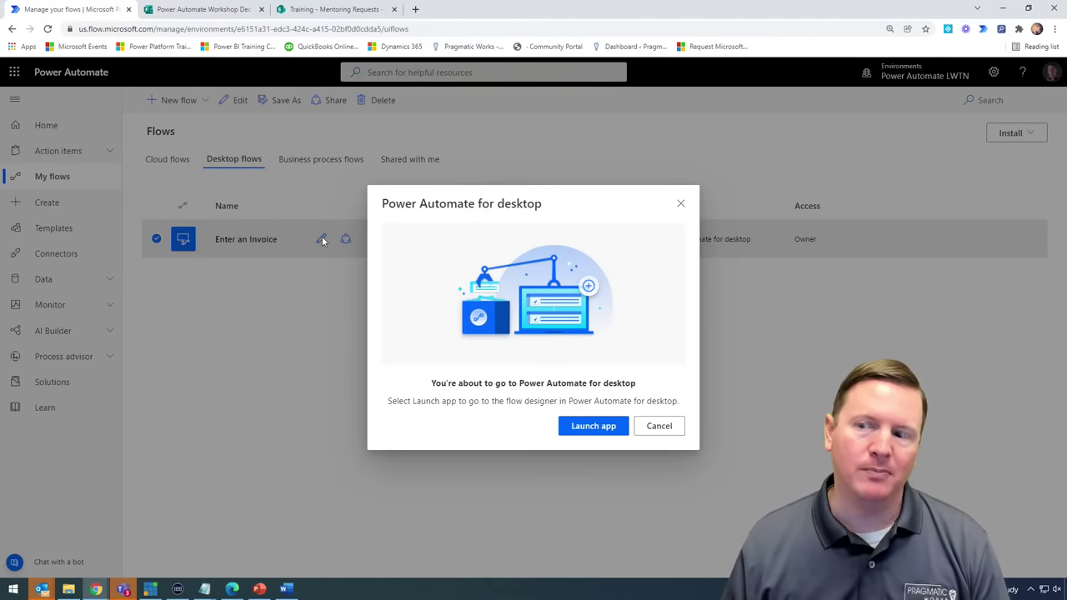
Dismiss the prompt to open Enter an Invoice in Power Automate for desktop.
{"action": "left_click", "coordinate": [680, 205]}
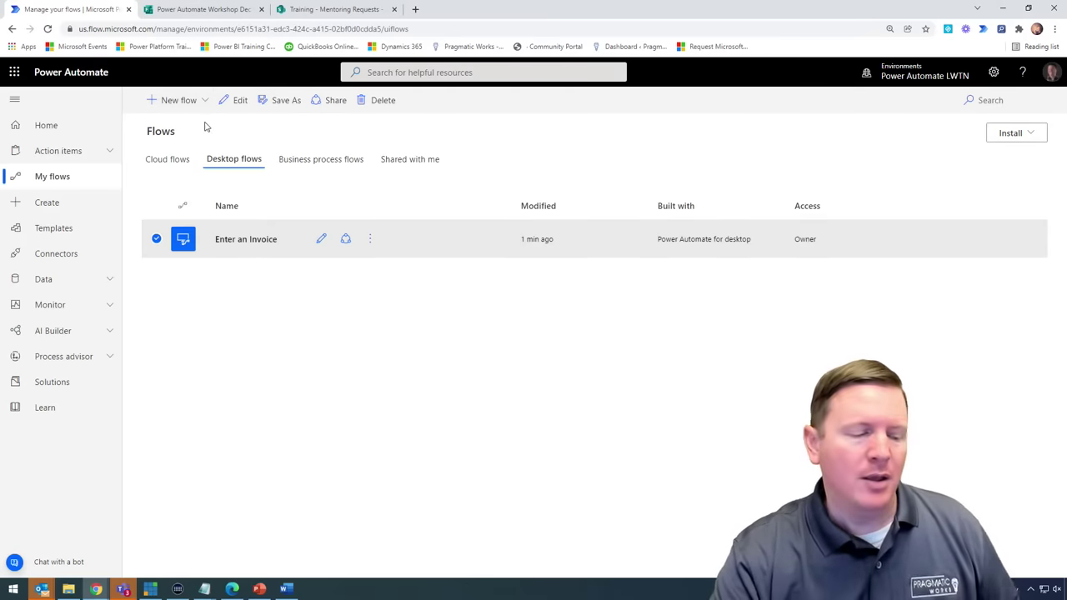
Choose Instant cloud flow from the New flow menu.
{"action": "left_click", "coordinate": [205, 108]}
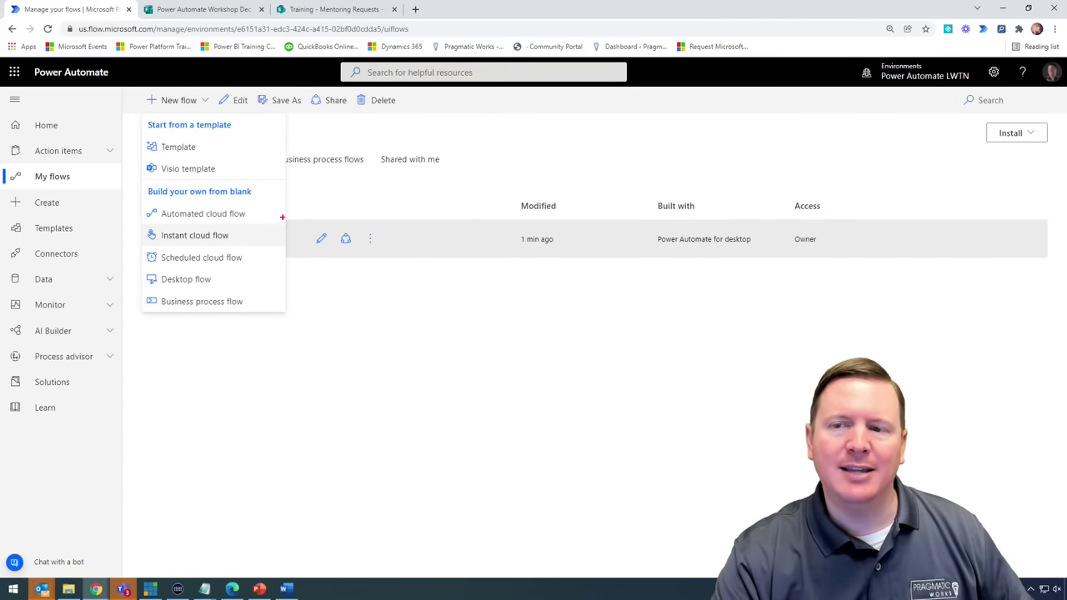
{"action": "left_click_drag", "start_coordinate": [291, 222], "coordinate": [125, 263]}
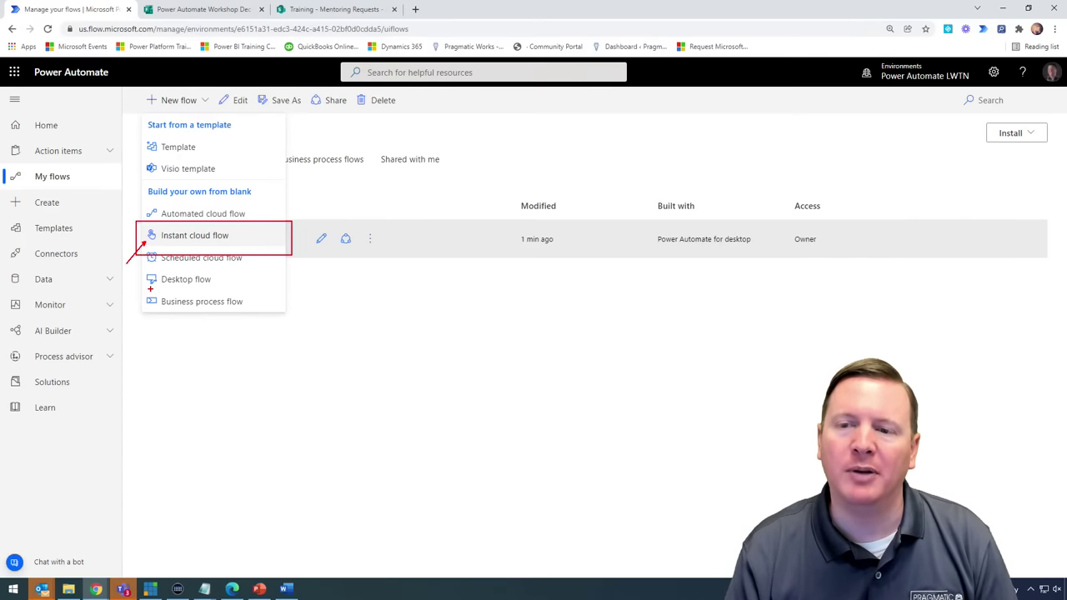
{"action": "key", "text": "Escape"}
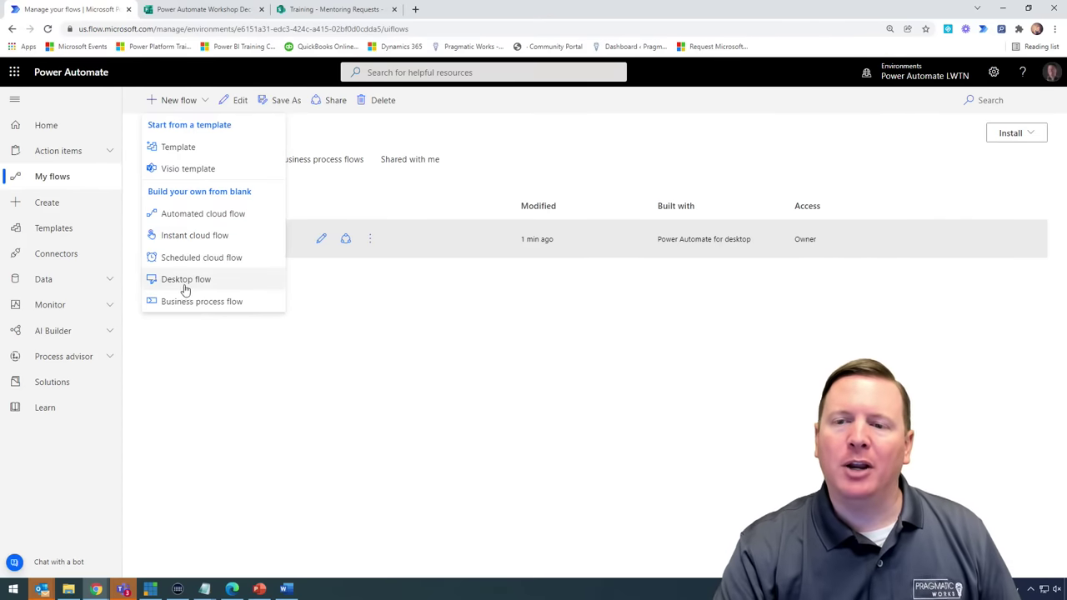
{"action": "left_click", "coordinate": [179, 239]}
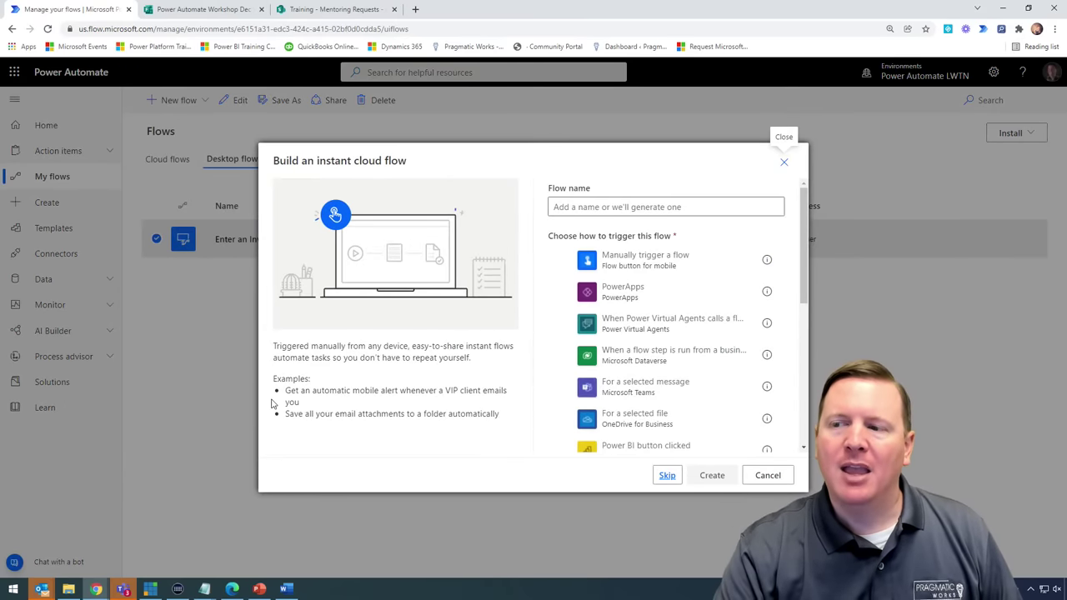
Name the flow 'Run my Desktop Flow', select Manually trigger a flow, and create it.
{"action": "left_click", "coordinate": [589, 208]}
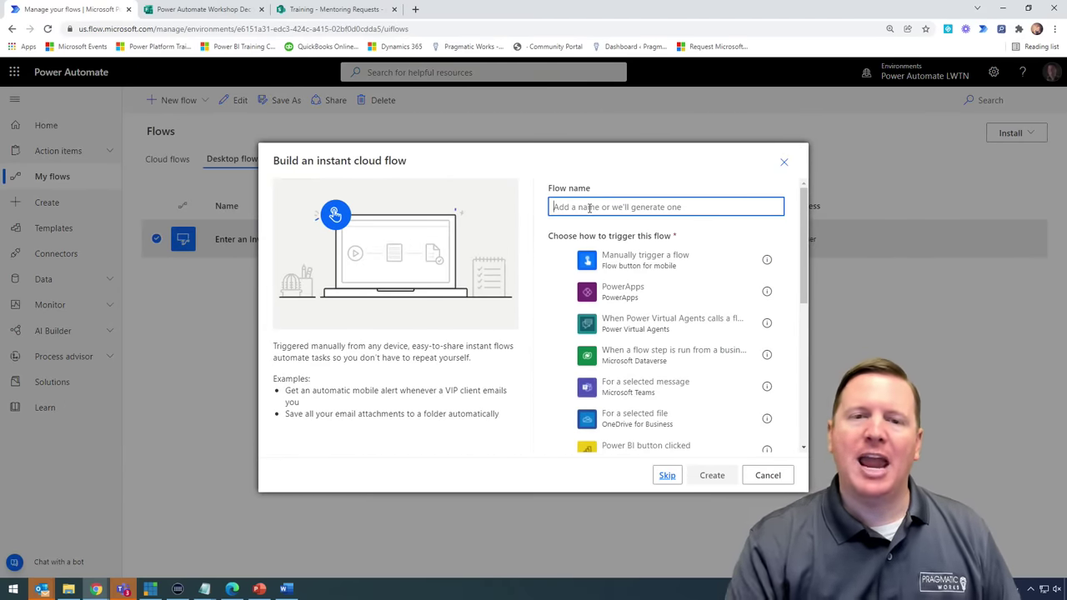
{"action": "type", "text": "Run my Desktop Flow"}
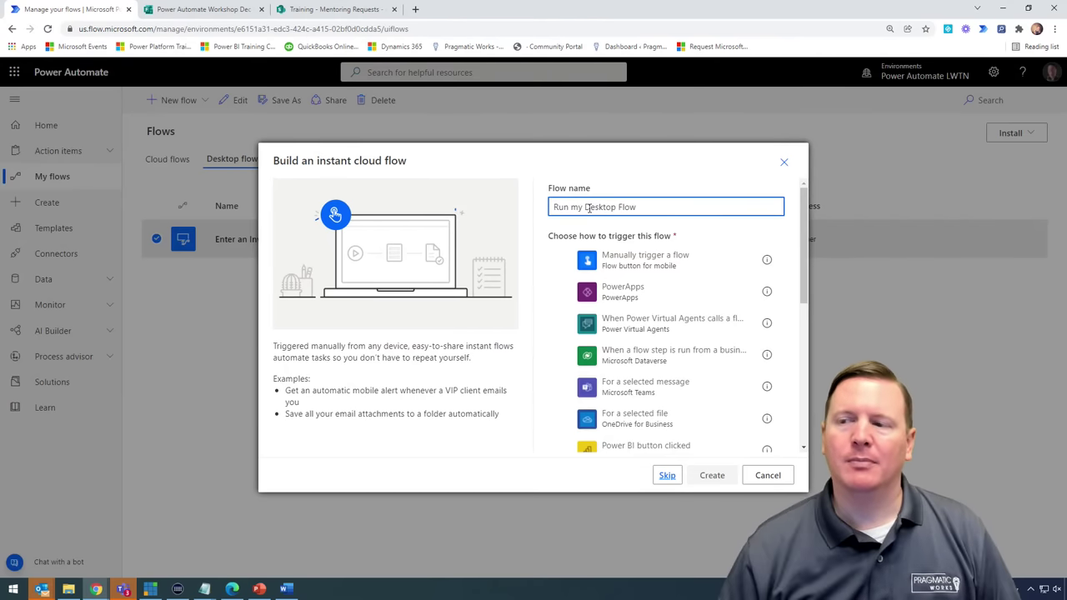
{"action": "left_click", "coordinate": [655, 265]}
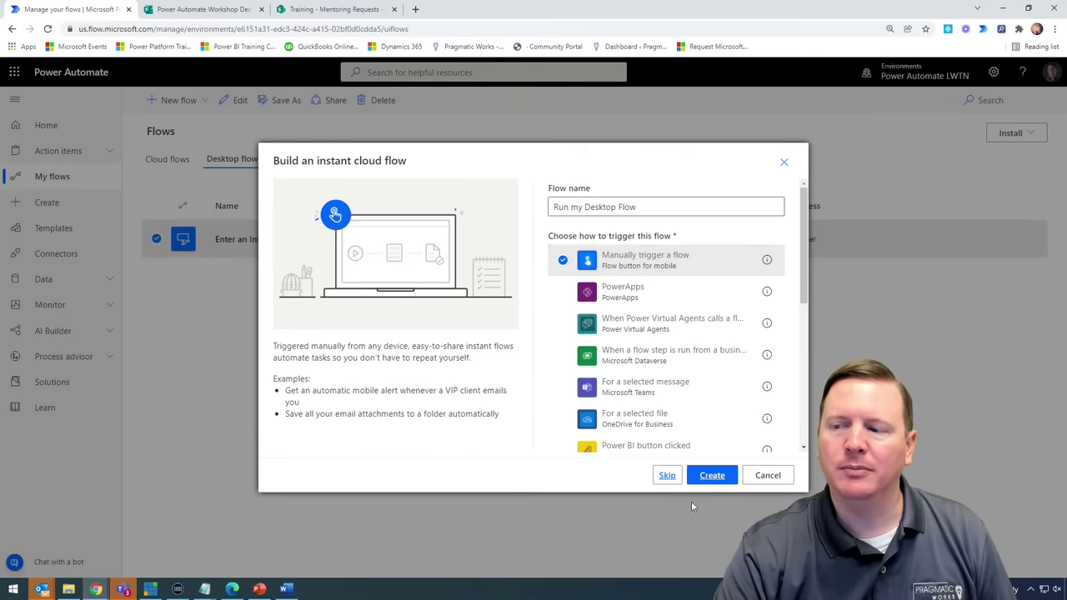
{"action": "left_click", "coordinate": [711, 476]}
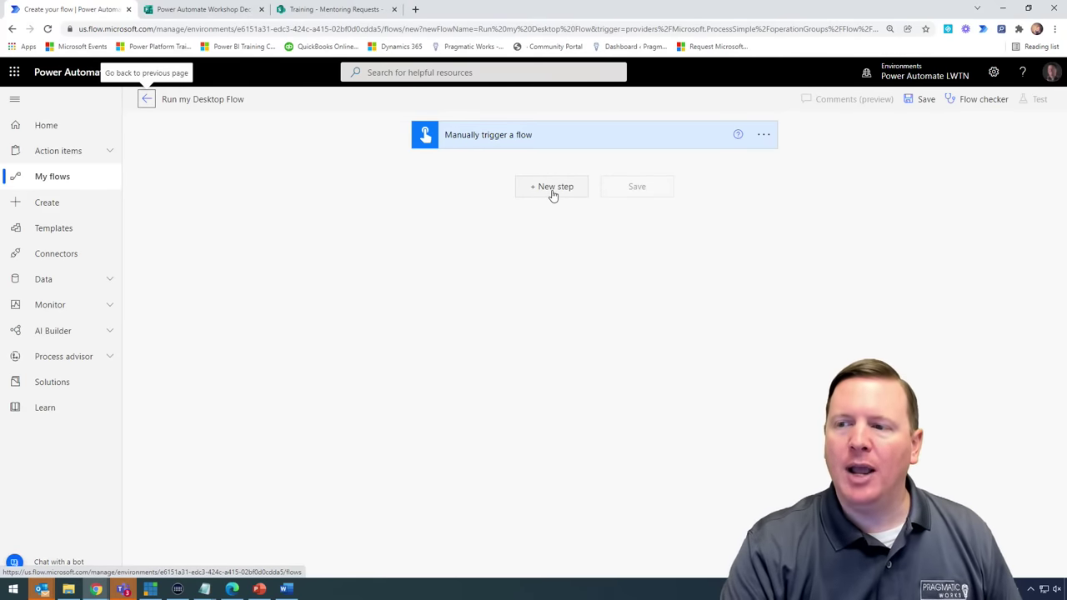
Add the Desktop flows action 'Run a flow built with Power Automate for desktop' after the manual trigger.
{"action": "left_click", "coordinate": [538, 191]}
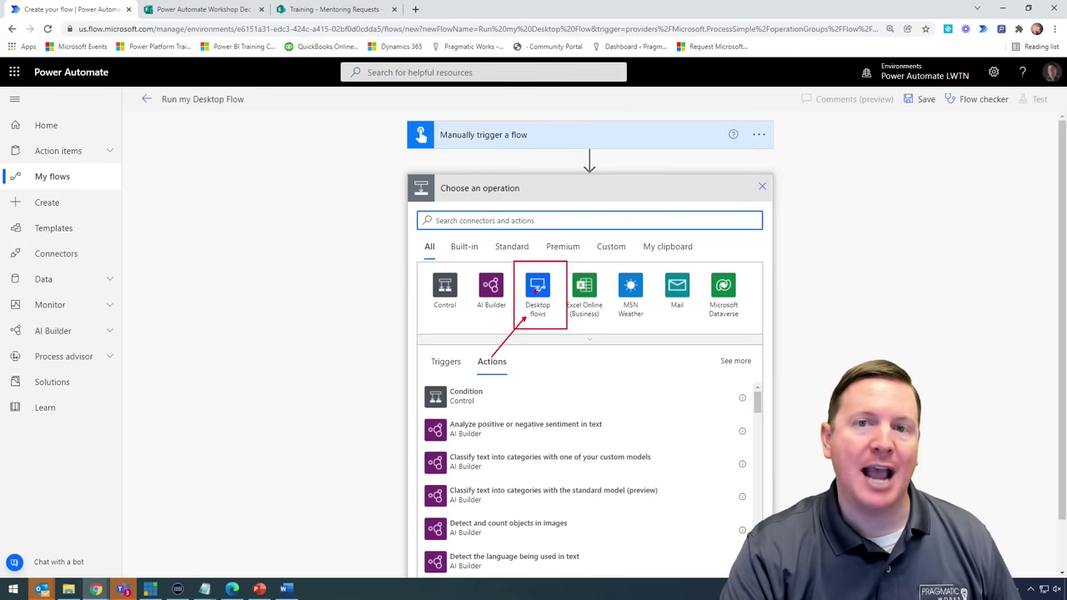
{"action": "left_click", "coordinate": [534, 293]}
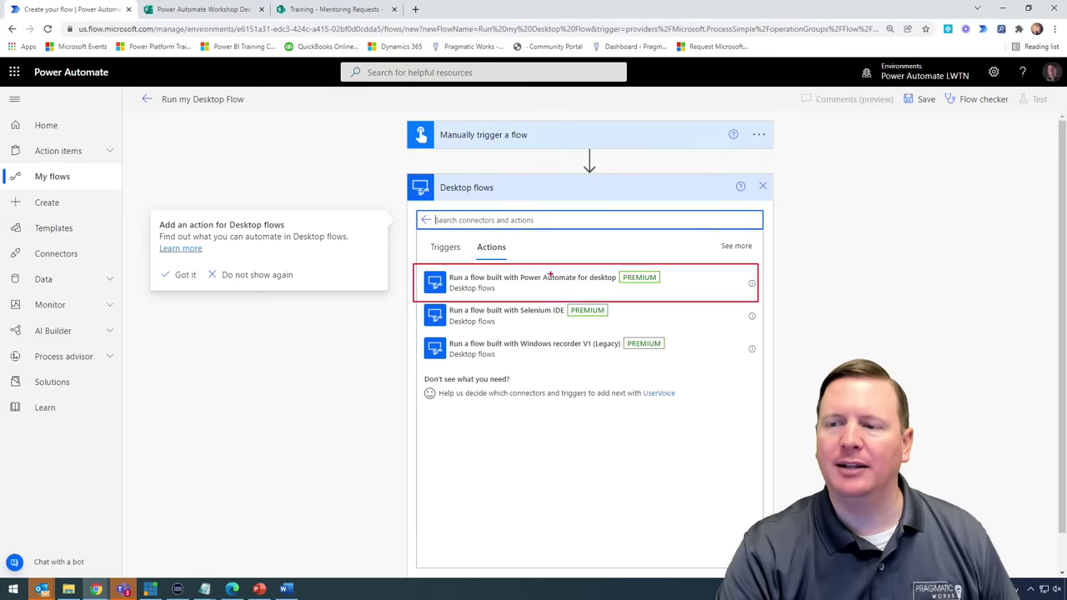
{"action": "left_click", "coordinate": [484, 286]}
{"action": "left_click", "coordinate": [483, 283]}
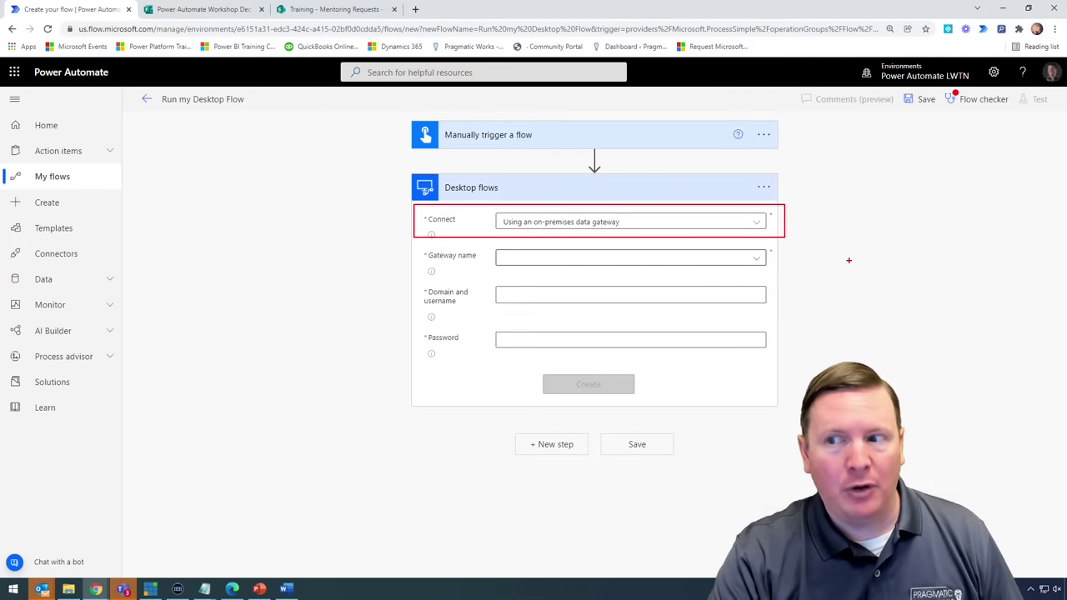
Review the Connect options, leave the on-premises data gateway selected, and bring up Windows search.
{"action": "left_click", "coordinate": [755, 223]}
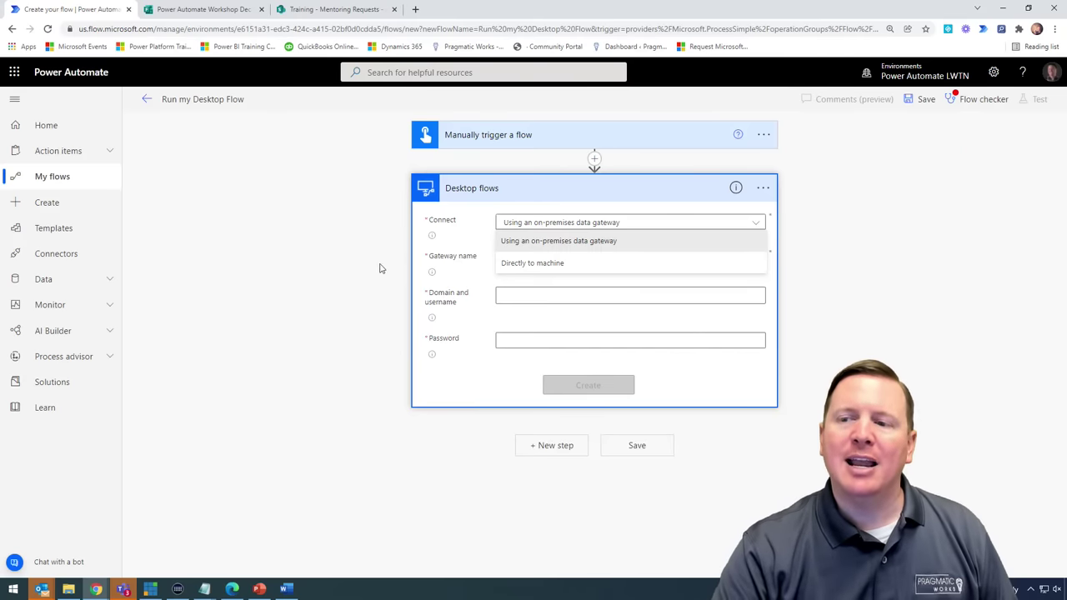
{"action": "left_click", "coordinate": [348, 270]}
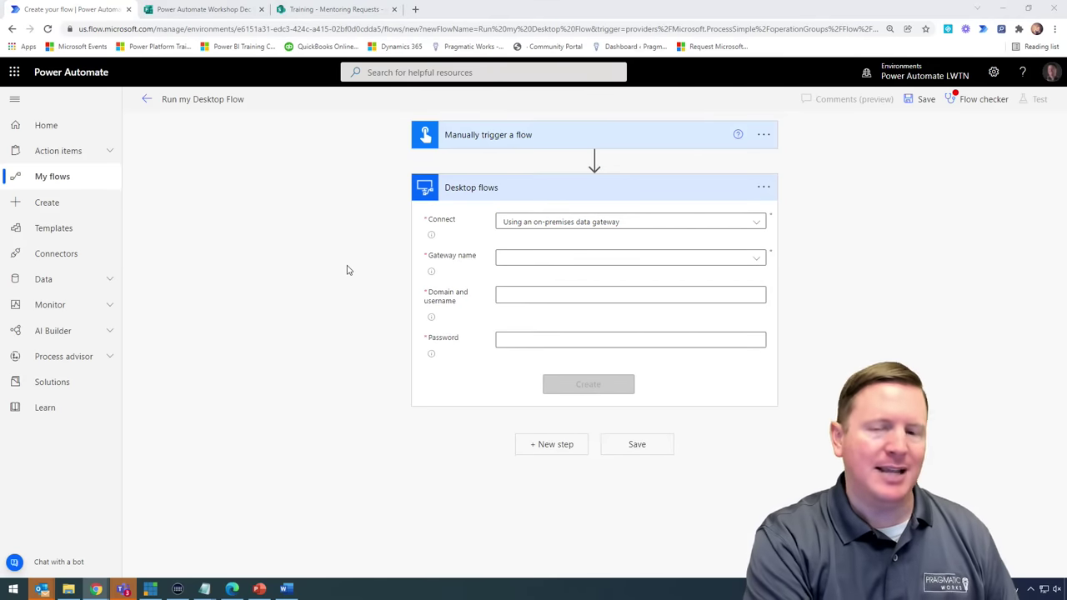
{"action": "key", "text": "super"}
Launch Power Automate for desktop from search and open its machine settings in the machine runtime.
{"action": "type", "text": "power au"}
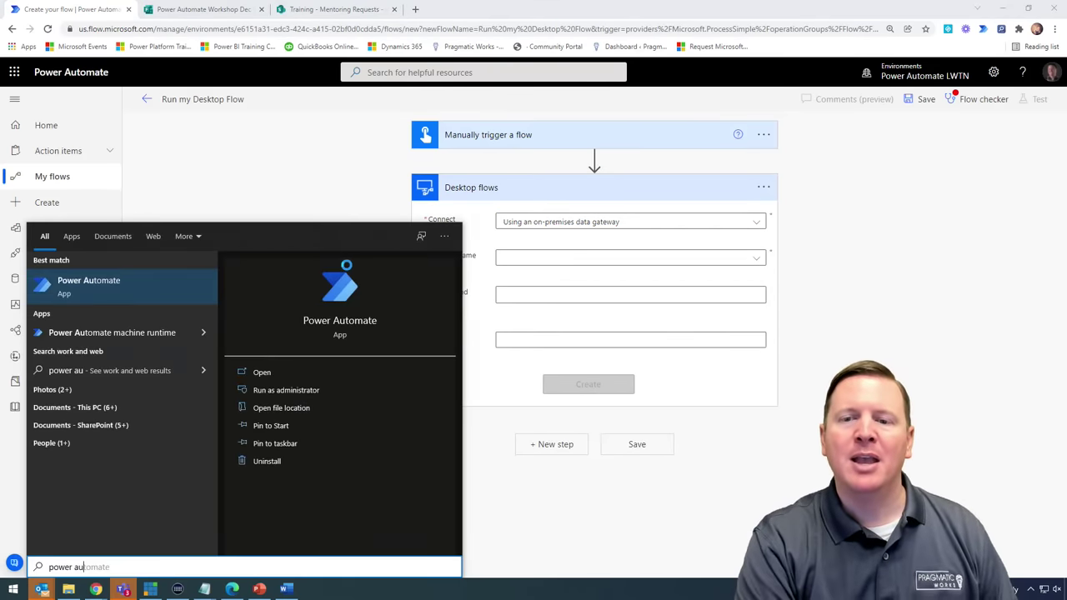
{"action": "left_click", "coordinate": [348, 270]}
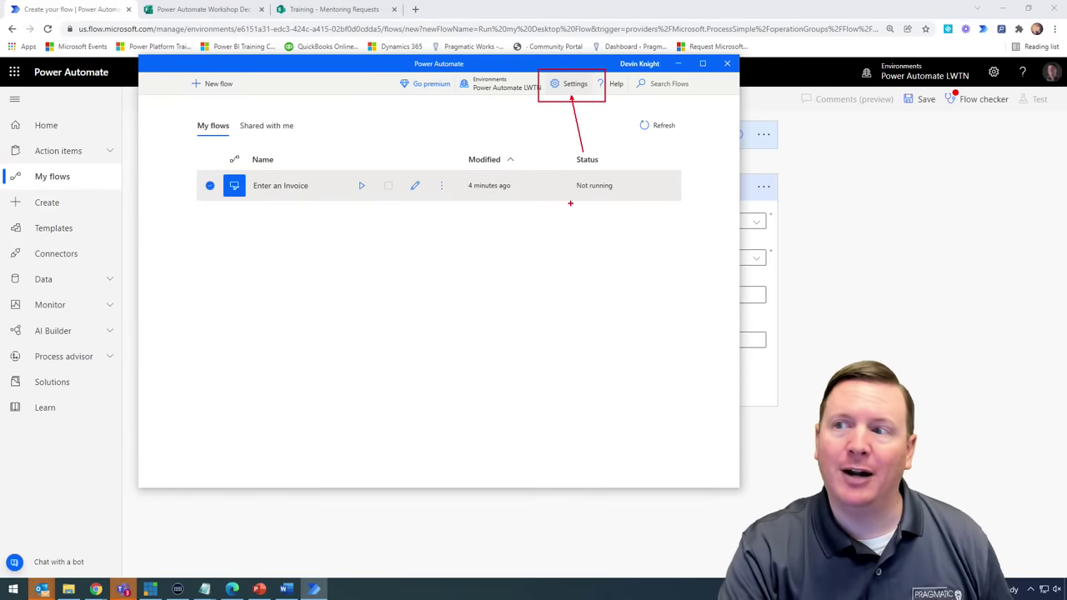
{"action": "left_click", "coordinate": [572, 83]}
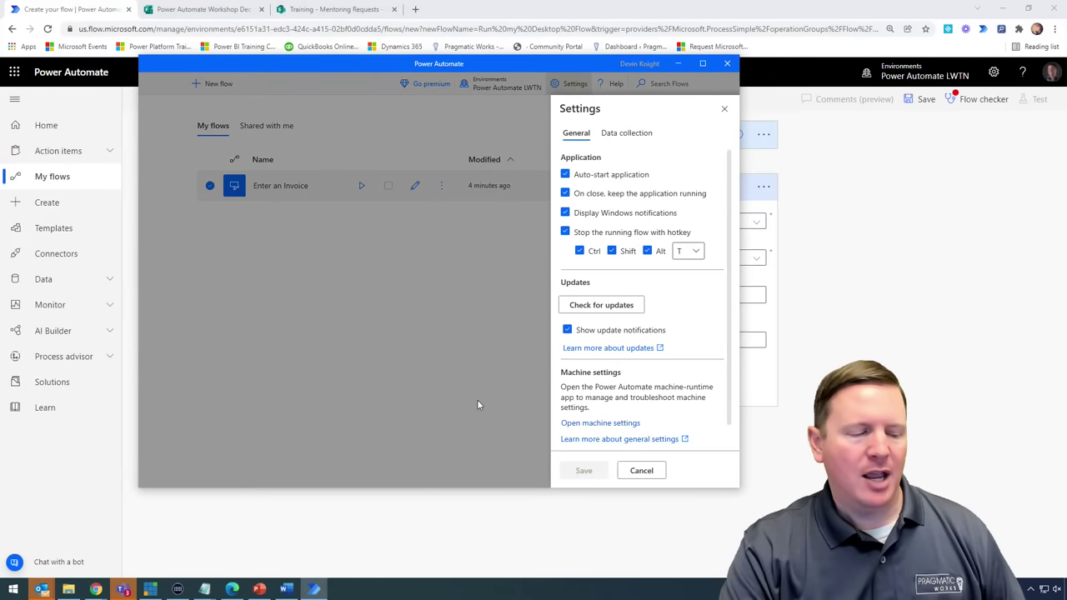
{"action": "key", "text": "ctrl+2"}
{"action": "mouse_move", "coordinate": [537, 405]}
{"action": "left_mouse_down"}
{"action": "mouse_move", "coordinate": [635, 437]}
{"action": "mouse_move", "coordinate": [673, 436]}
{"action": "left_mouse_up"}
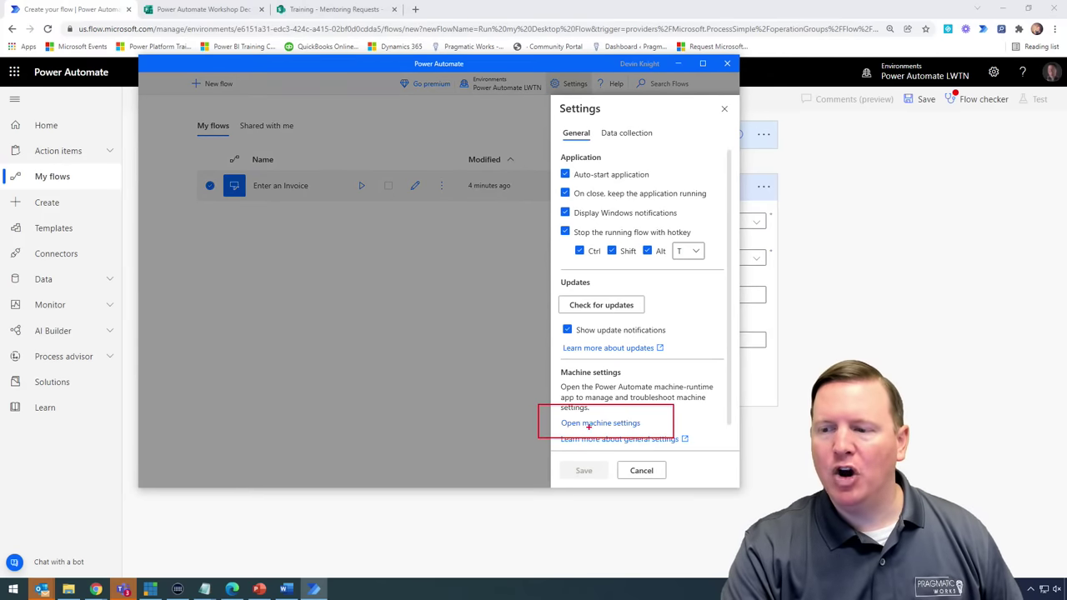
{"action": "left_click_drag", "start_coordinate": [546, 423], "coordinate": [490, 427]}
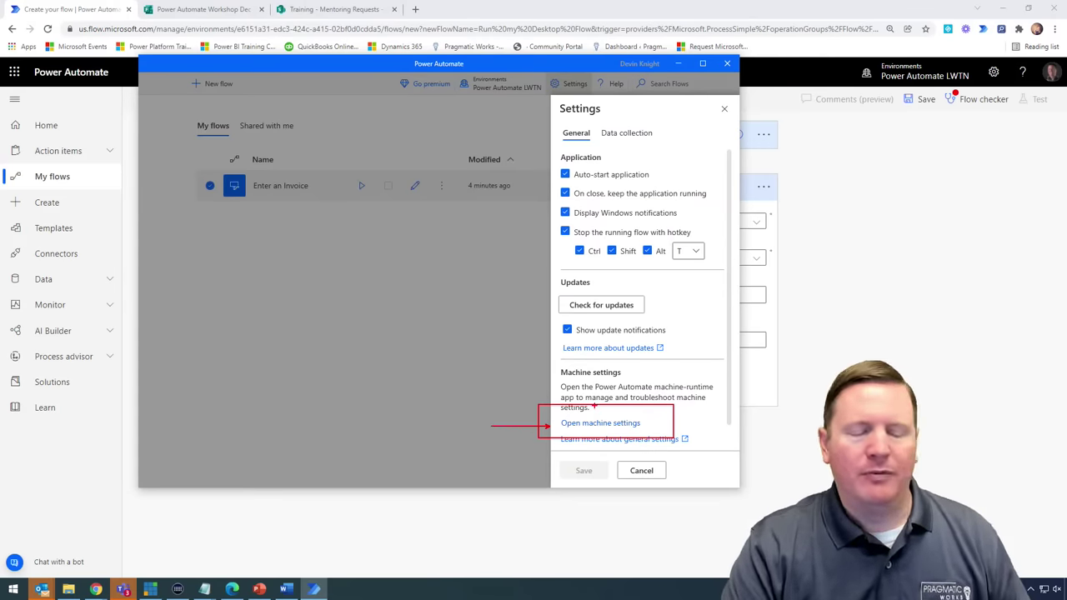
{"action": "key", "text": "Escape"}
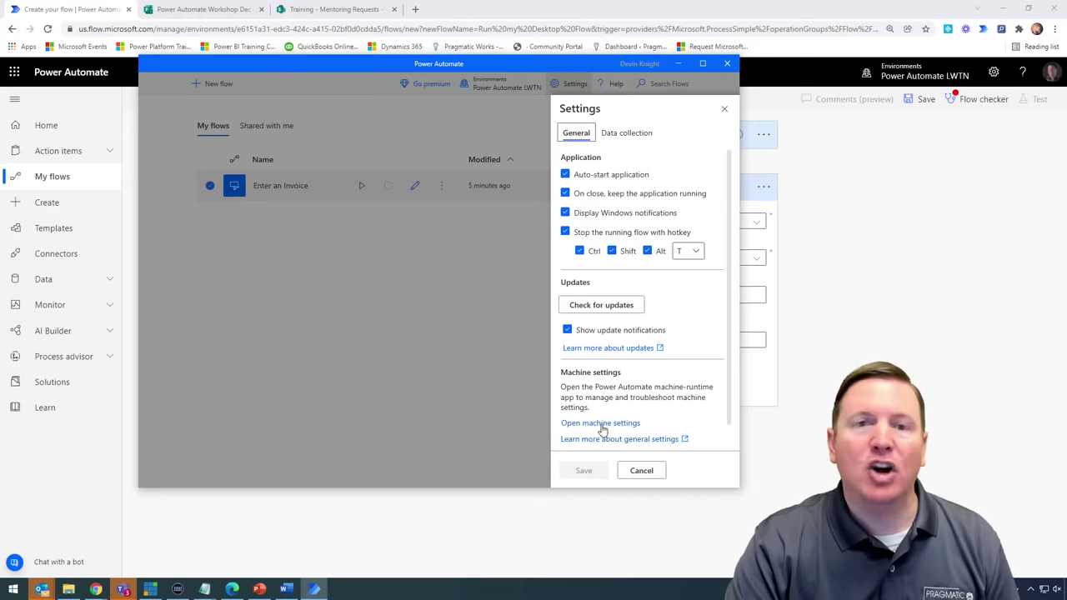
{"action": "left_click", "coordinate": [601, 424]}
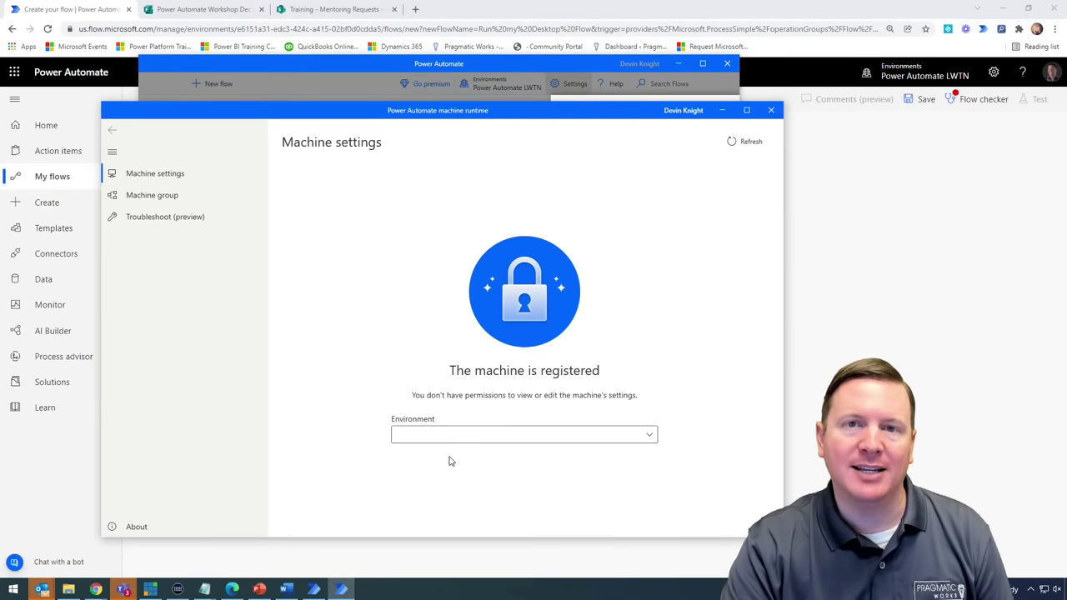
Register this machine in the Power Automate LWTN environment and confirm the change.
{"action": "left_click", "coordinate": [651, 438]}
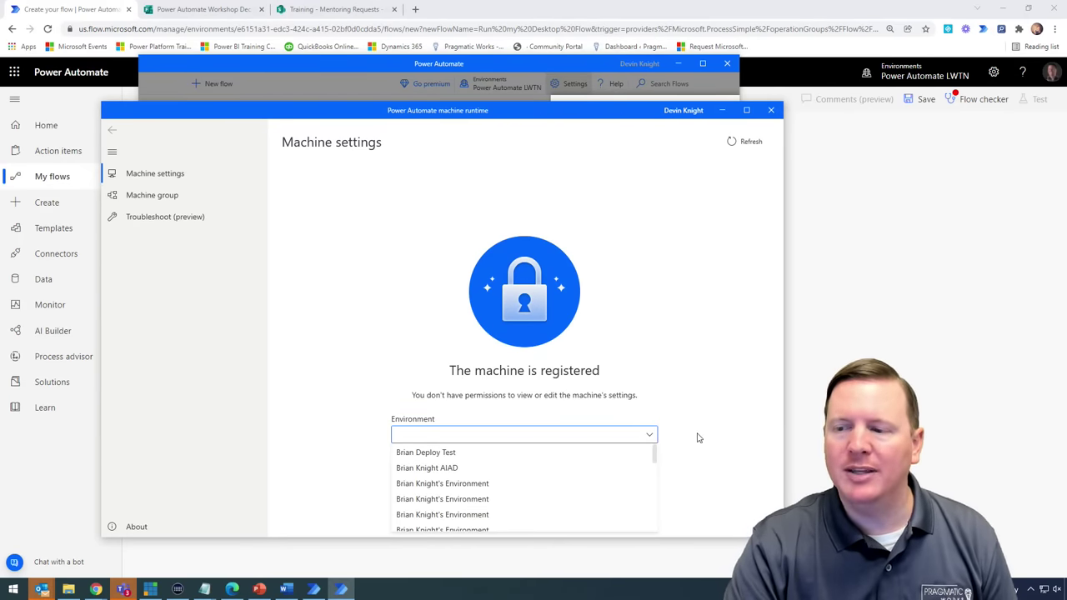
{"action": "scroll", "coordinate": [609, 474], "scroll_direction": "down", "scroll_amount": 10}
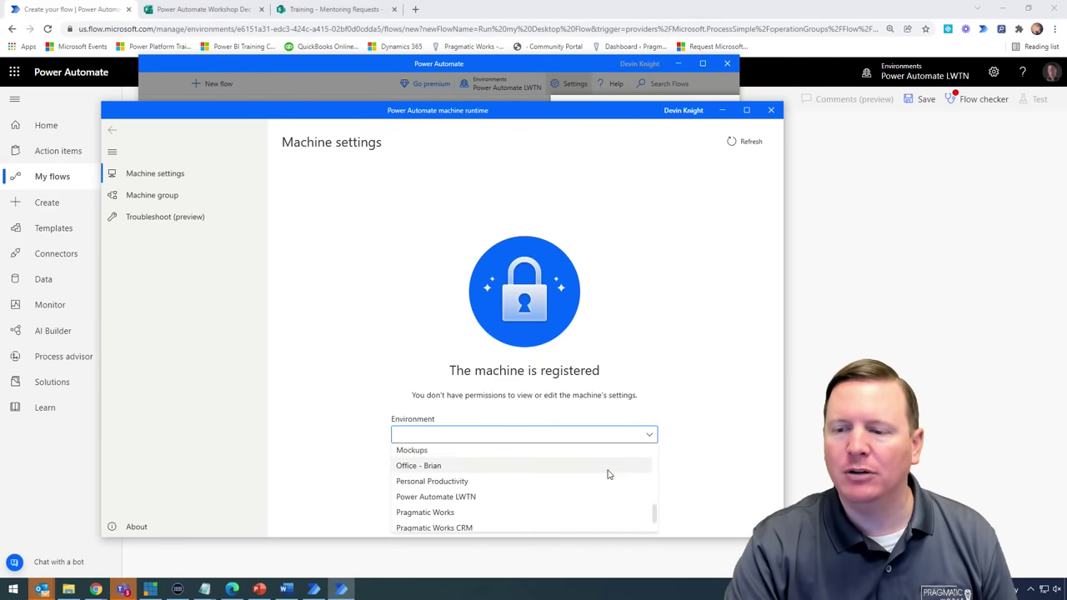
{"action": "left_click", "coordinate": [444, 471]}
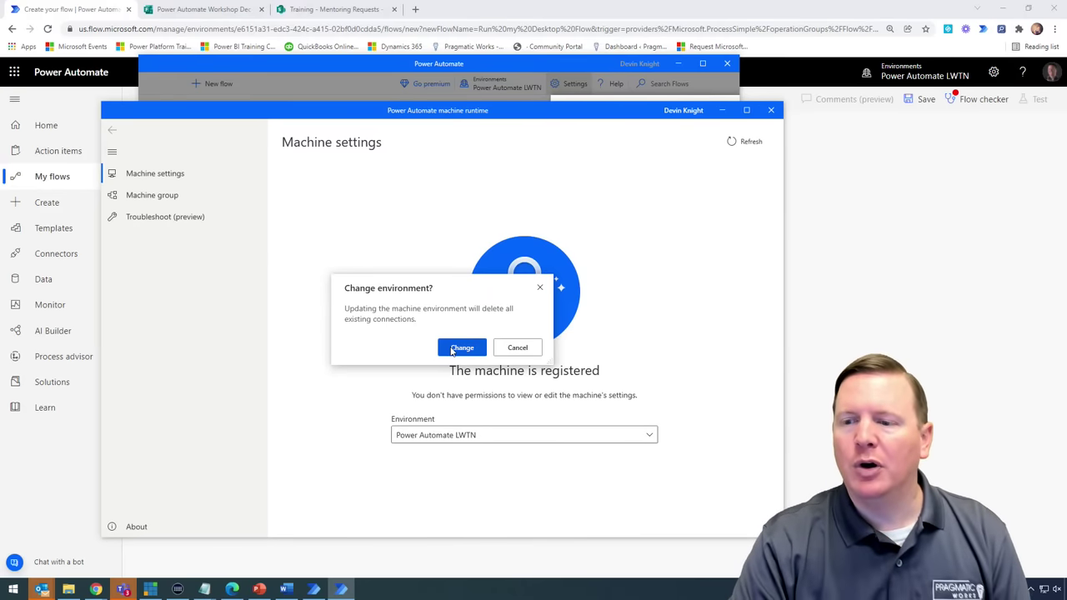
{"action": "left_click", "coordinate": [454, 350]}
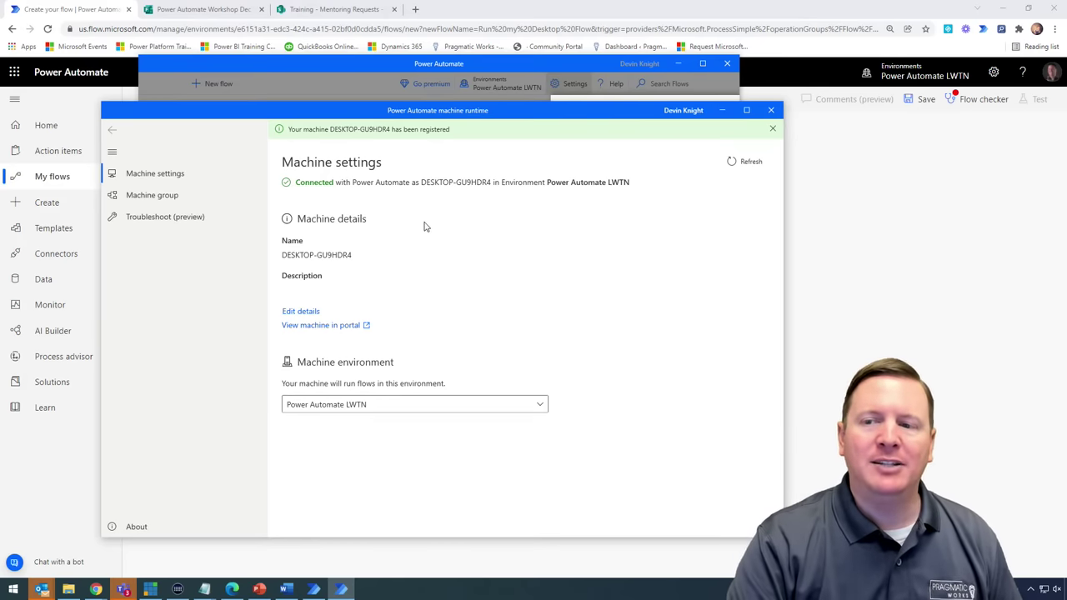
Return to the Run my Desktop Flow designer in the browser.
{"action": "left_click_drag", "start_coordinate": [366, 245], "coordinate": [267, 264]}
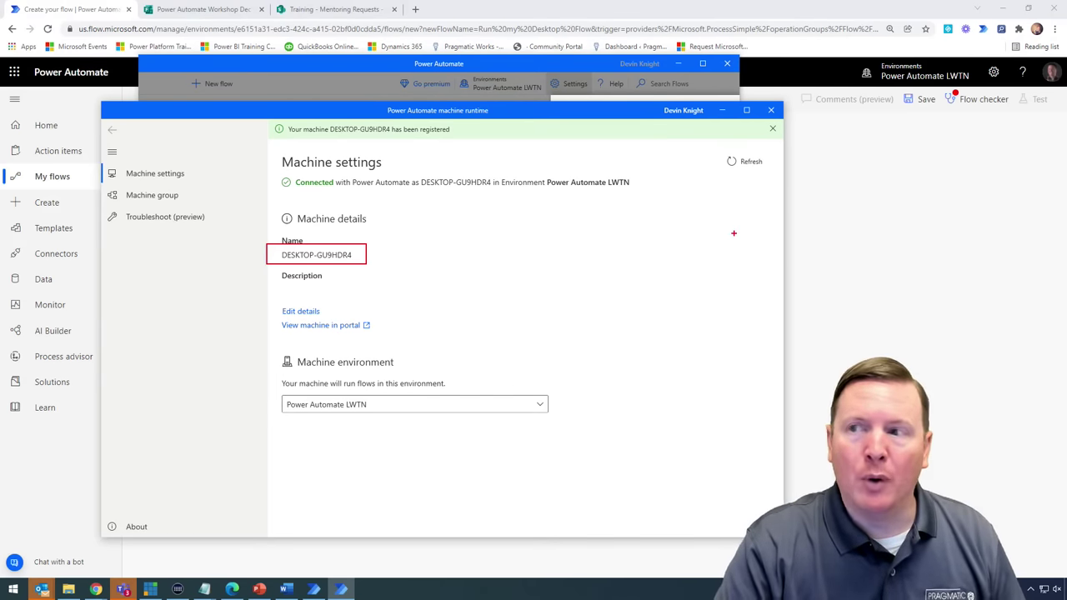
{"action": "key", "text": "Escape"}
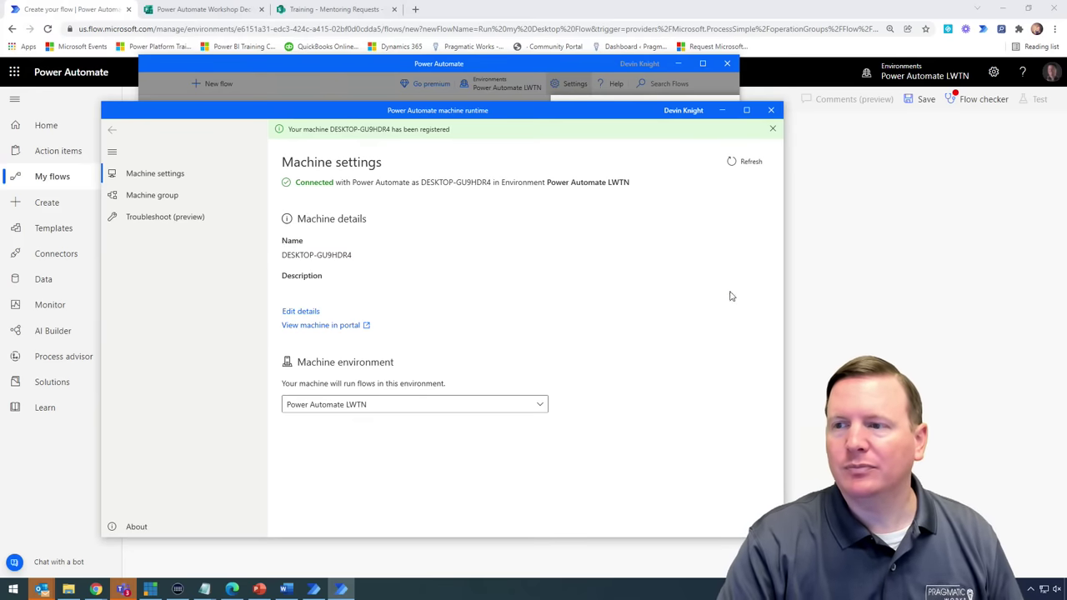
{"action": "left_click", "coordinate": [709, 15]}
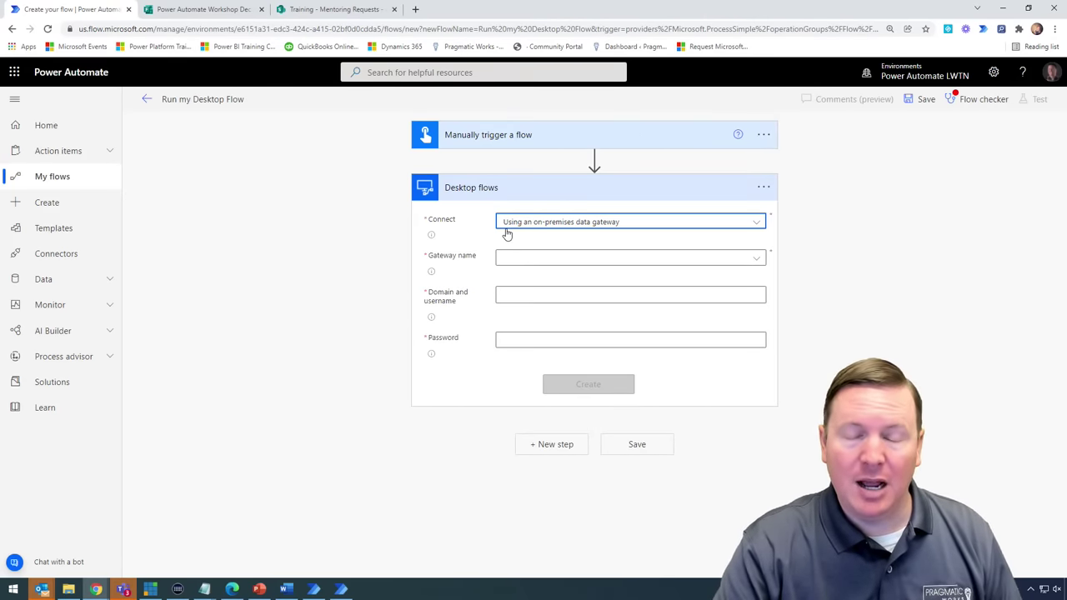
Connect the Desktop flows step directly to machine DESKTOP-GU9HDR4, refreshing the machine list first.
{"action": "left_click", "coordinate": [760, 225]}
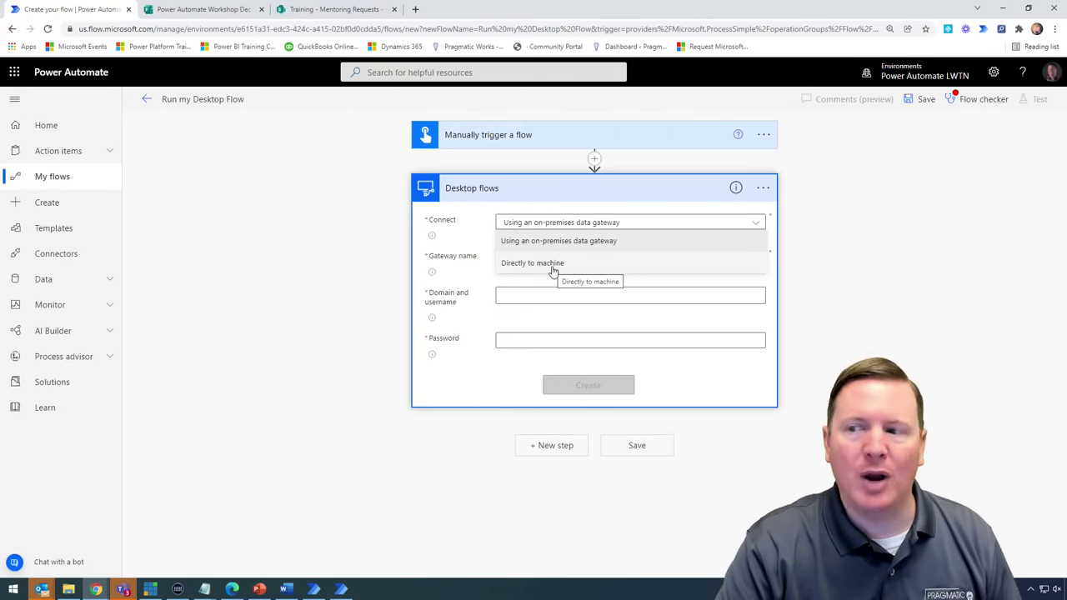
{"action": "left_click", "coordinate": [553, 265]}
{"action": "left_click", "coordinate": [747, 264]}
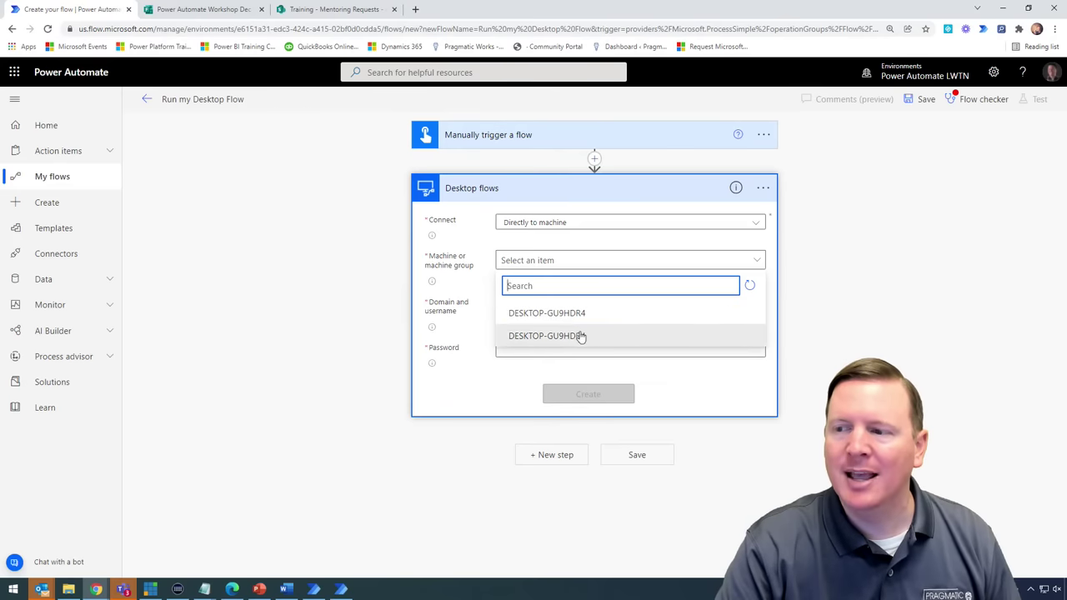
{"action": "left_click", "coordinate": [749, 285]}
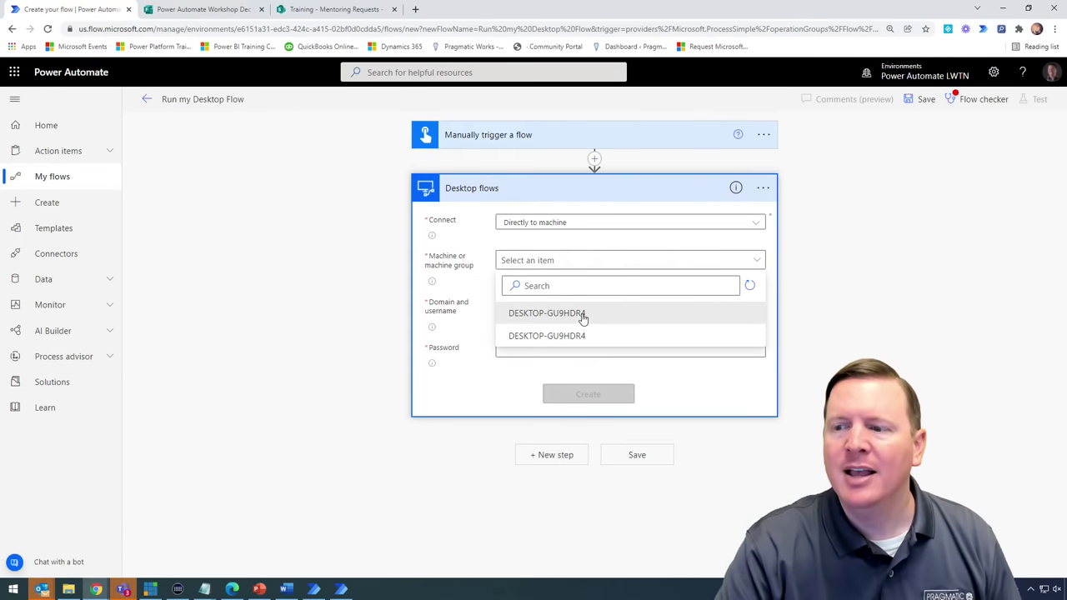
{"action": "left_click", "coordinate": [575, 314]}
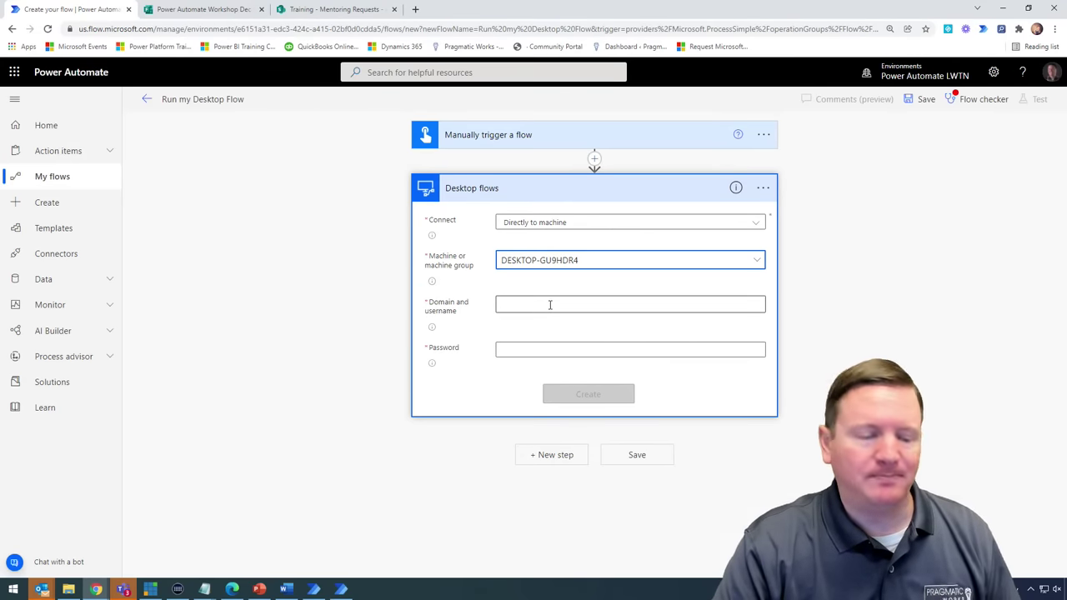
{"action": "mouse_move", "coordinate": [405, 283]}
{"action": "left_mouse_down"}
{"action": "mouse_move", "coordinate": [811, 407]}
{"action": "mouse_move", "coordinate": [759, 395]}
{"action": "left_mouse_up"}
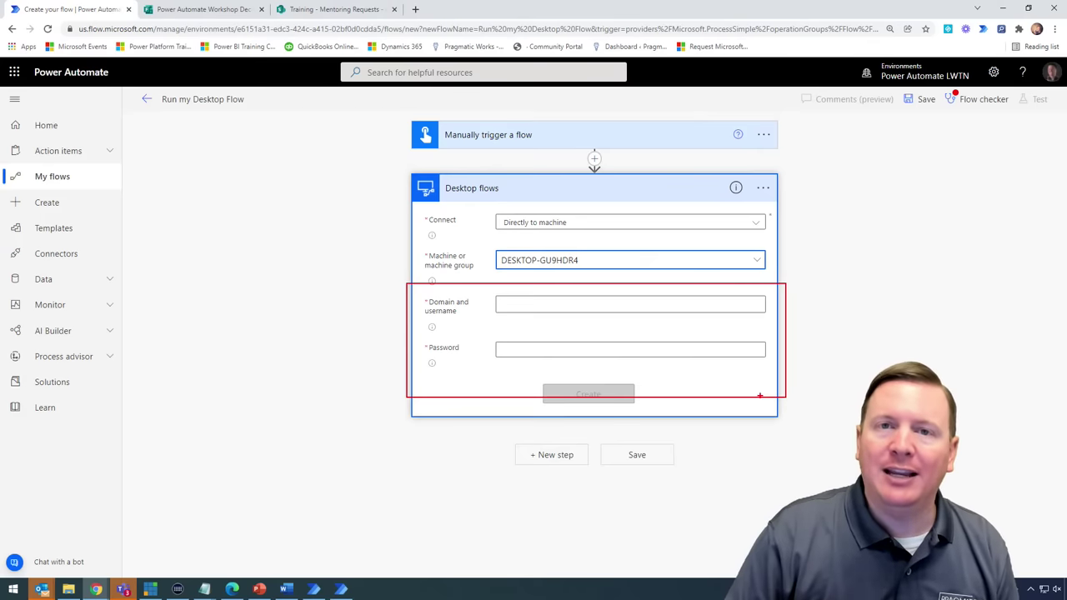
Create the machine connection with the account's username and password, then check the step's connection.
{"action": "key", "text": "Escape"}
{"action": "left_click", "coordinate": [533, 306]}
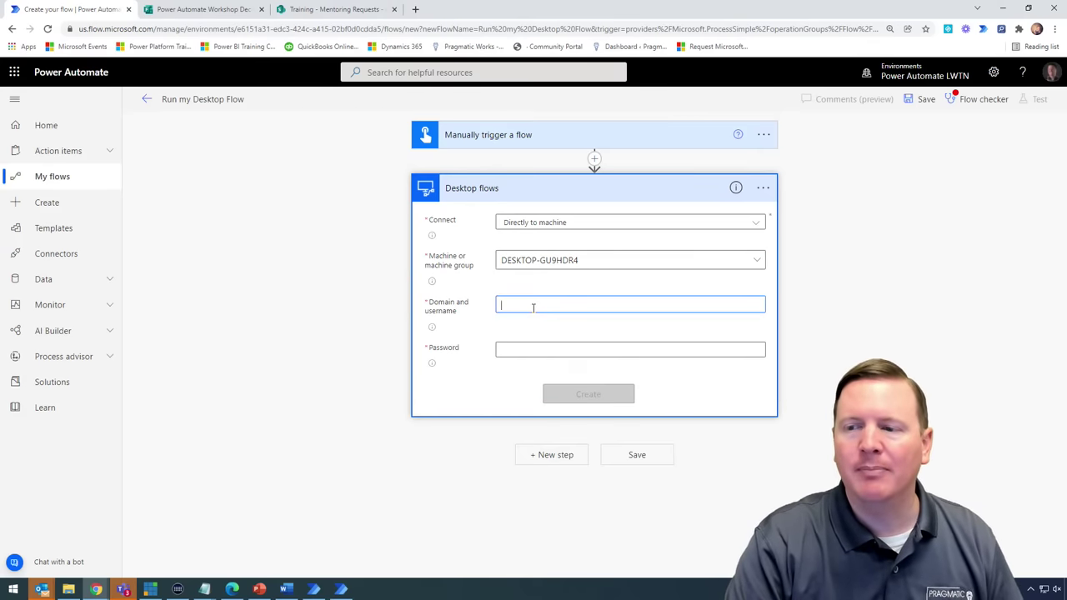
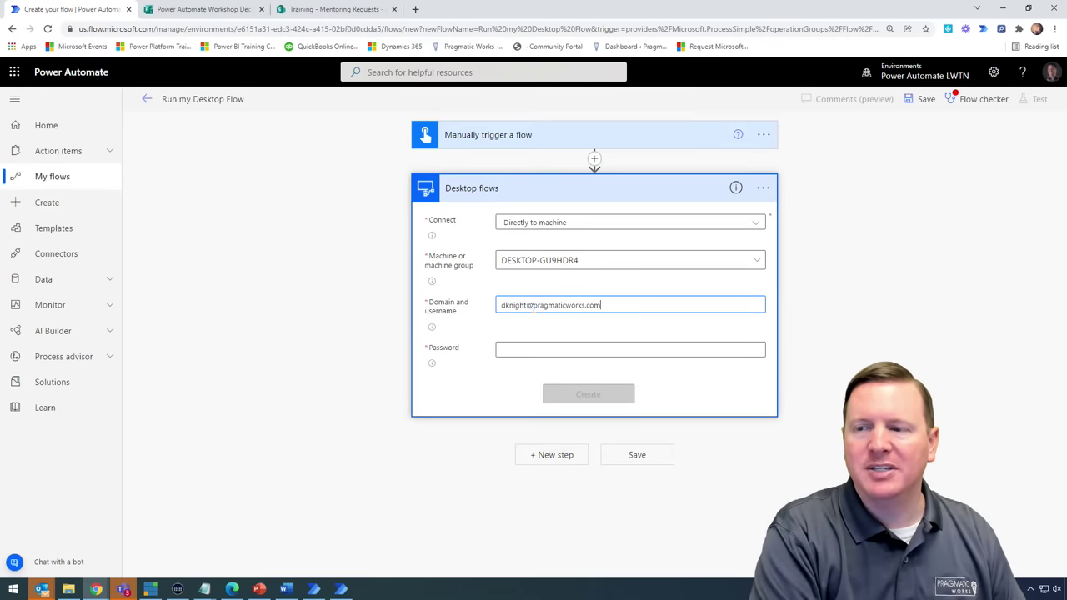
{"action": "left_click", "coordinate": [538, 353]}
{"action": "type", "text": "•••"}
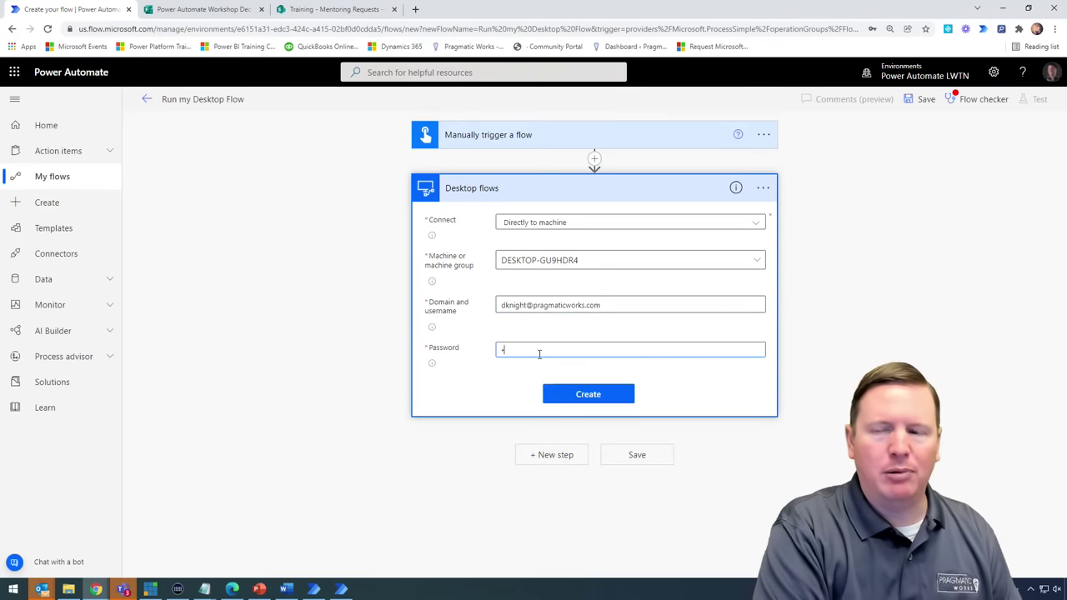
{"action": "type", "text": "•••••••••"}
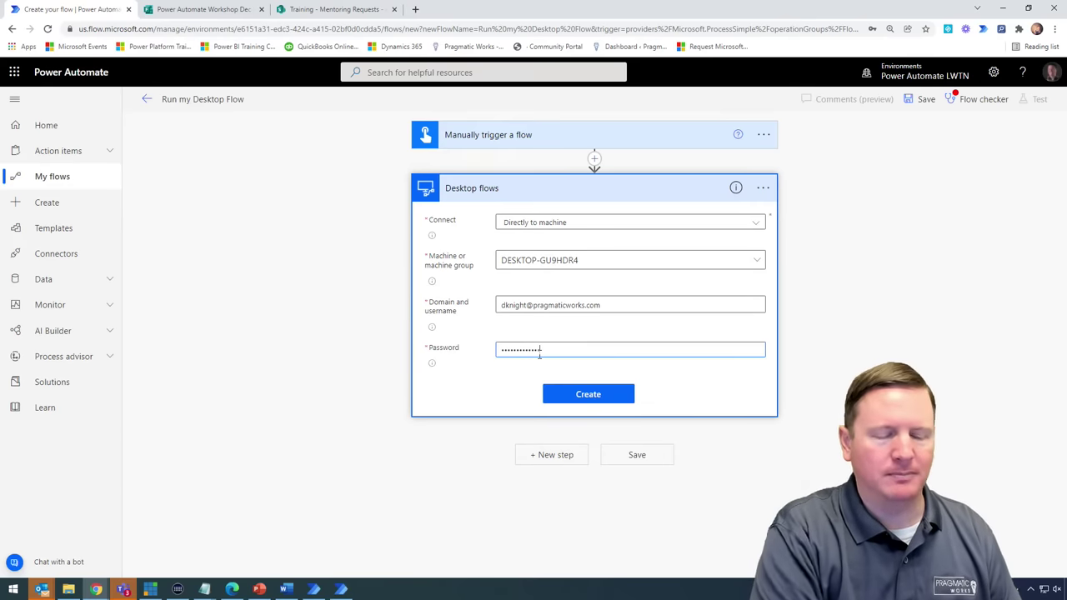
{"action": "type", "text": "•"}
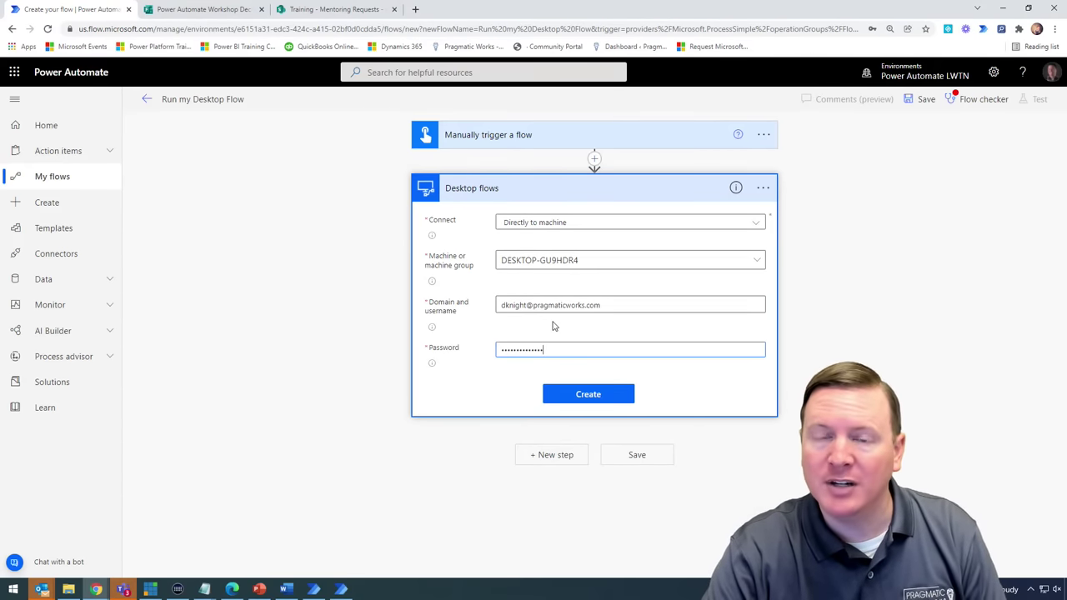
{"action": "left_click", "coordinate": [574, 394]}
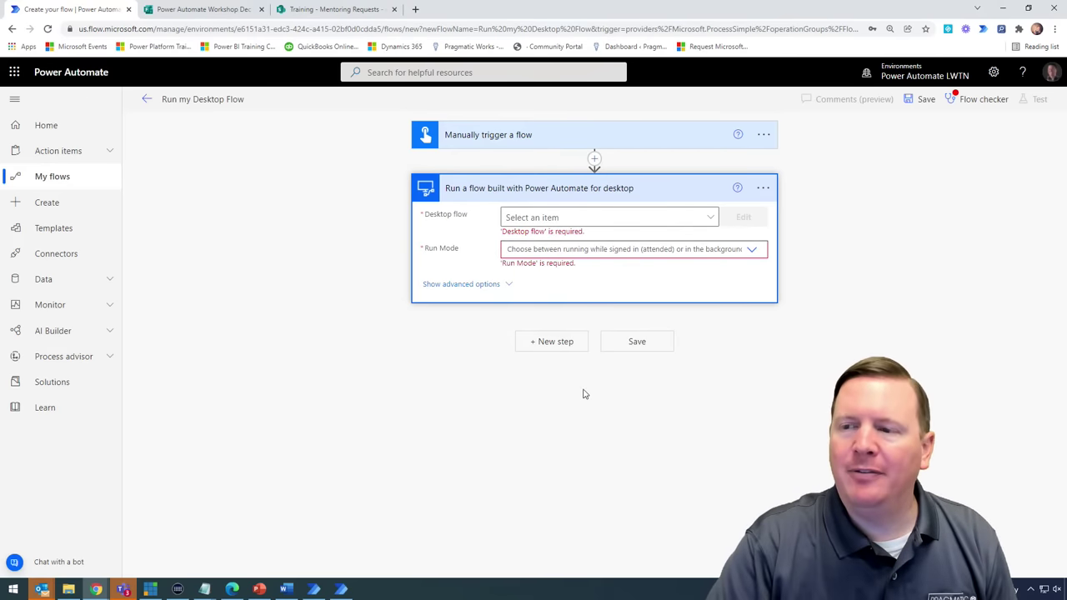
{"action": "left_click", "coordinate": [763, 190]}
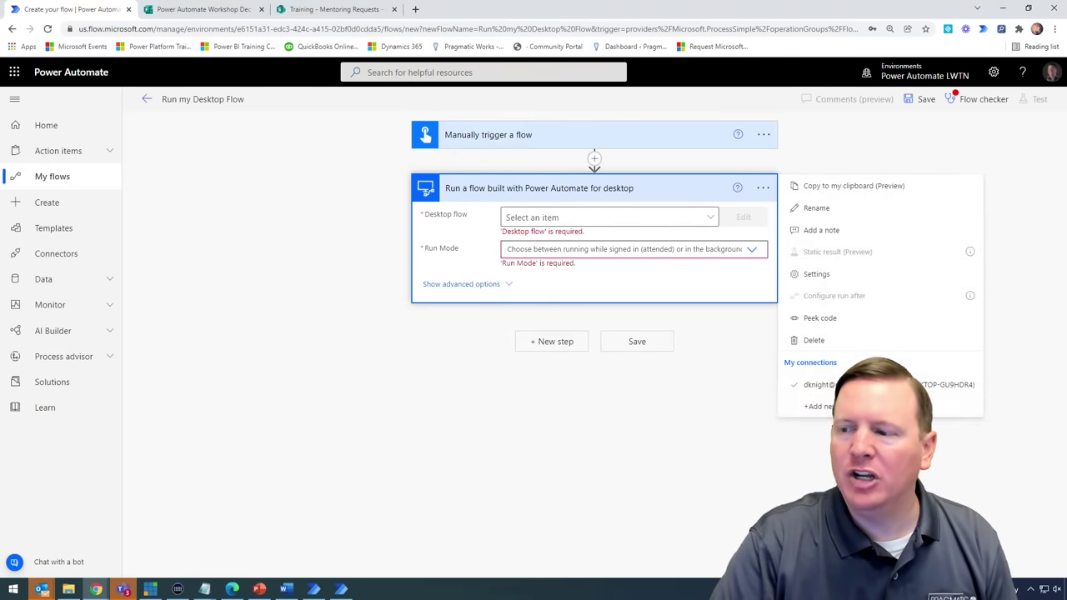
{"action": "left_click", "coordinate": [763, 189]}
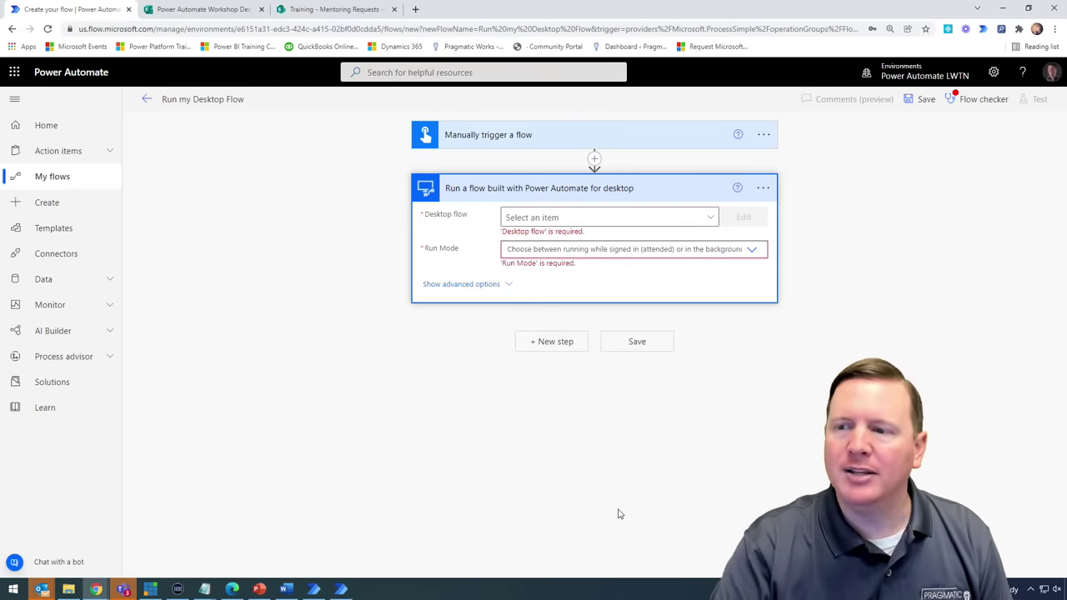
Have the step run the Enter an Invoice desktop flow in Attended mode.
{"action": "left_click", "coordinate": [705, 220]}
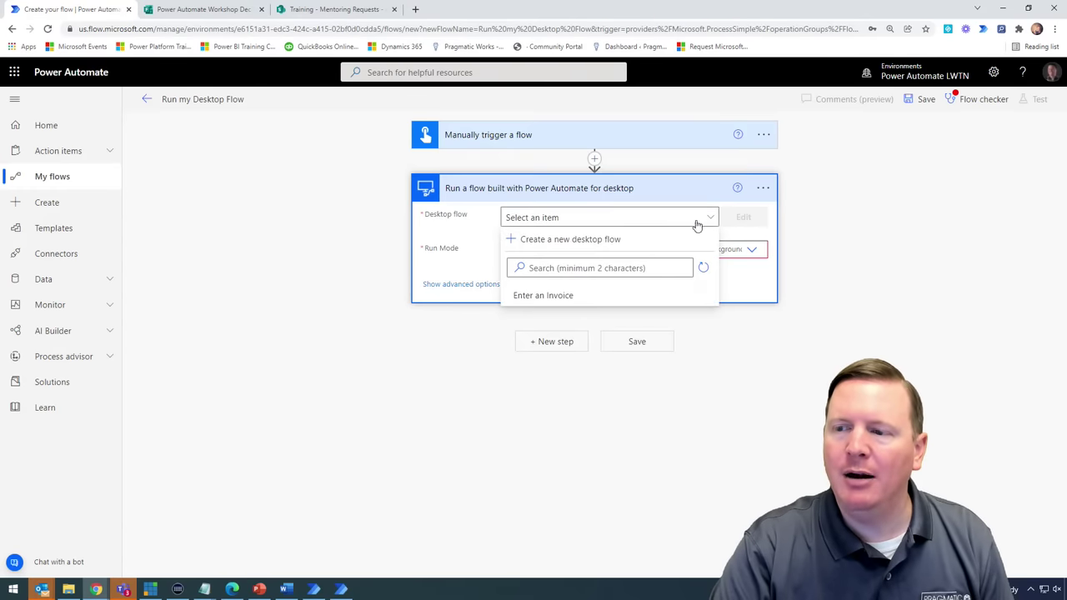
{"action": "left_click", "coordinate": [534, 297]}
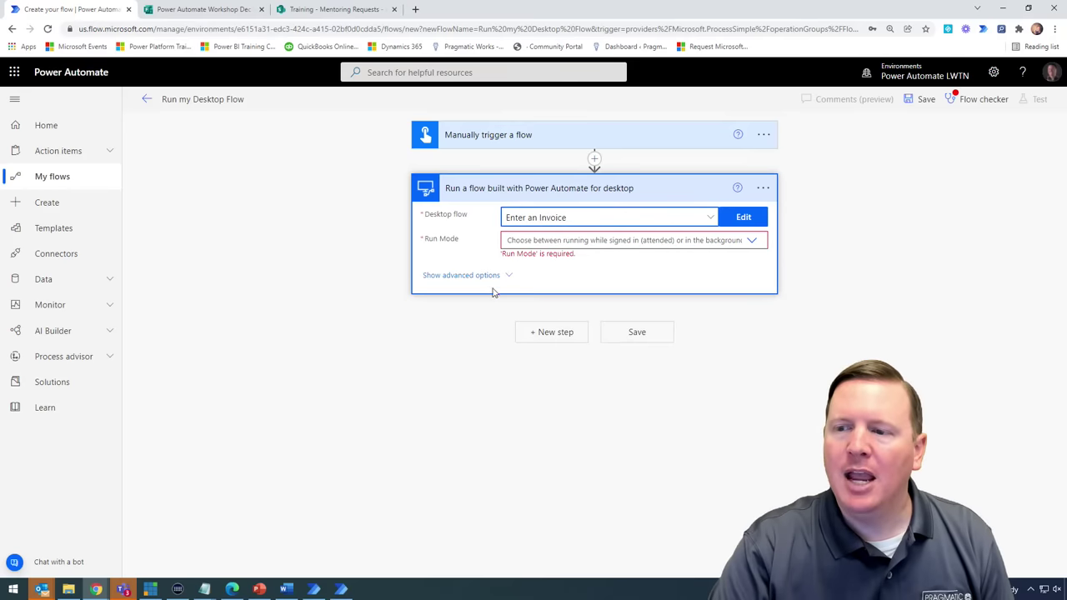
{"action": "left_click", "coordinate": [753, 241]}
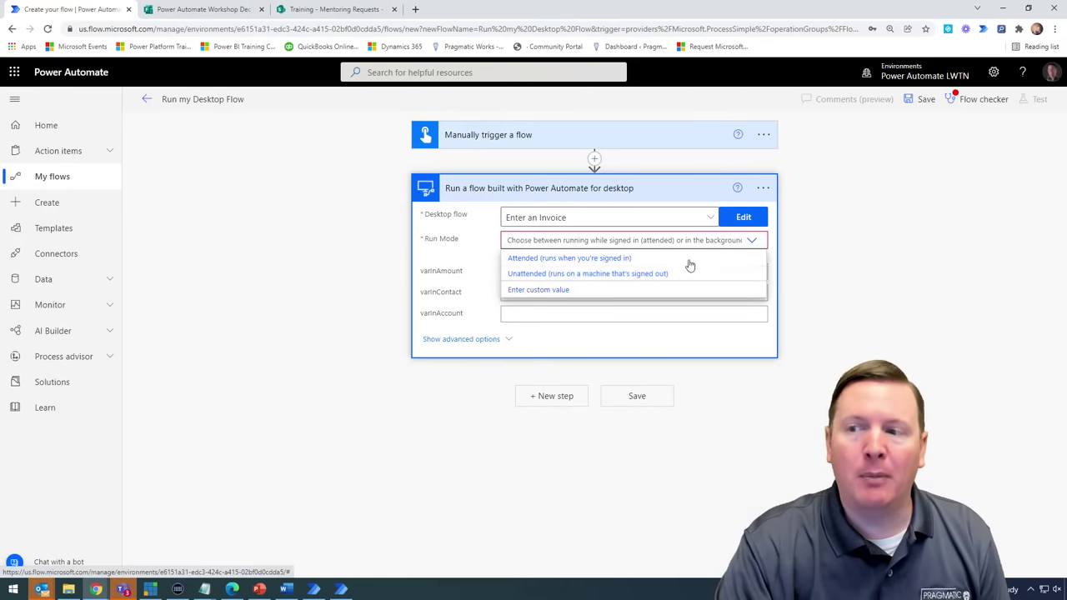
{"action": "left_click", "coordinate": [519, 262]}
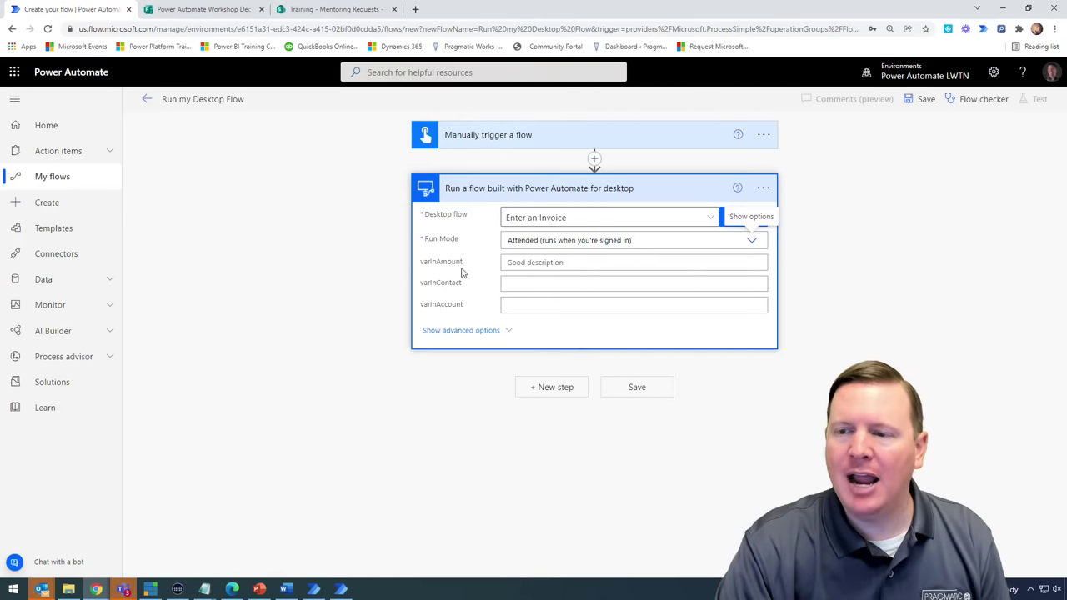
{"action": "left_click", "coordinate": [573, 262]}
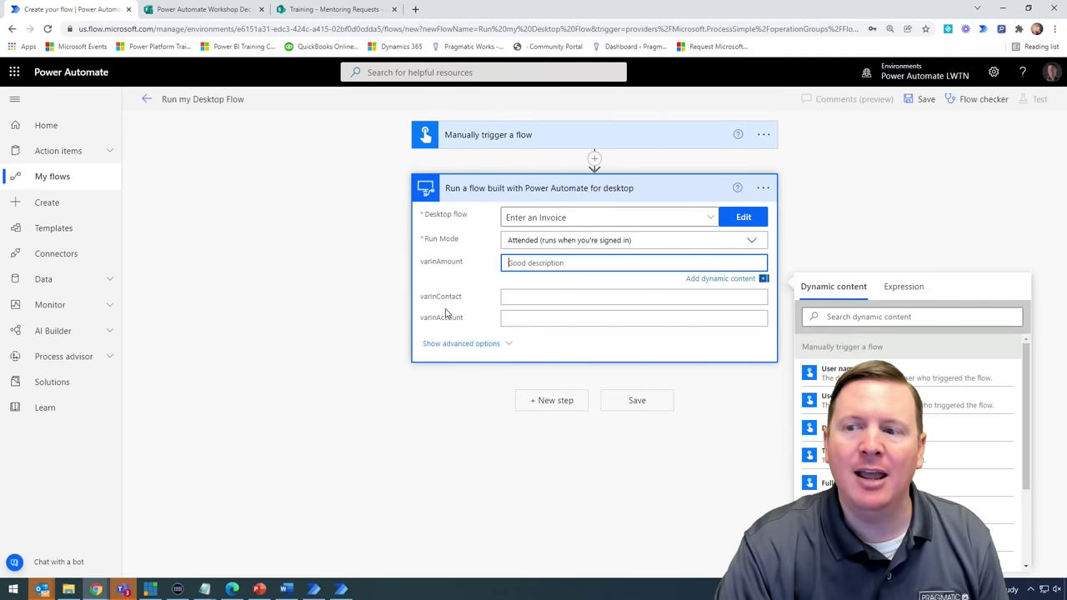
Enter 68.95 as the varInAmount input.
{"action": "left_click", "coordinate": [502, 298]}
{"action": "left_click", "coordinate": [509, 315]}
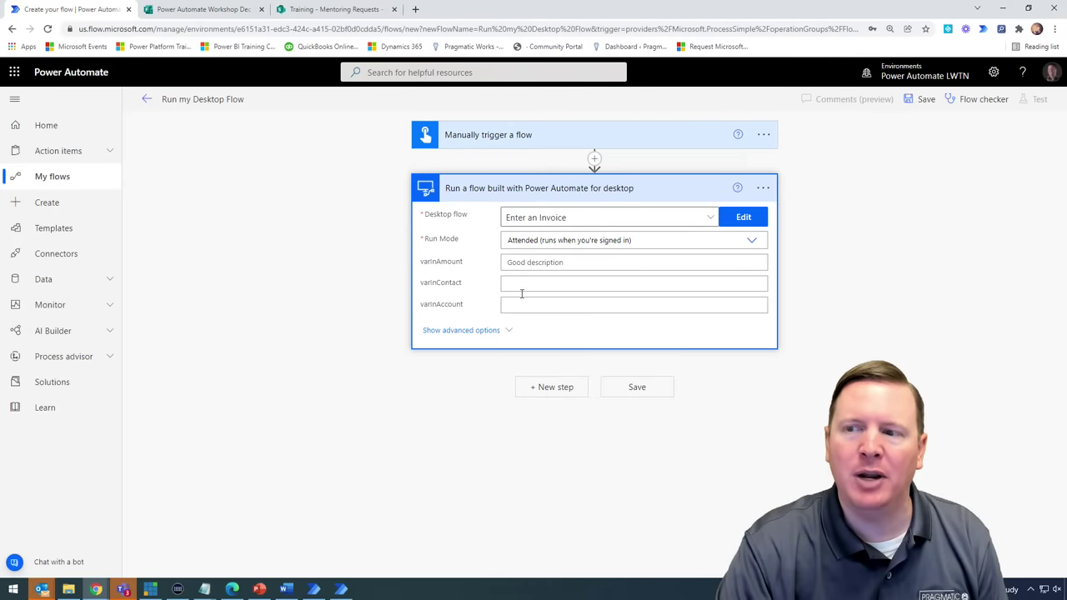
{"action": "left_click", "coordinate": [572, 264]}
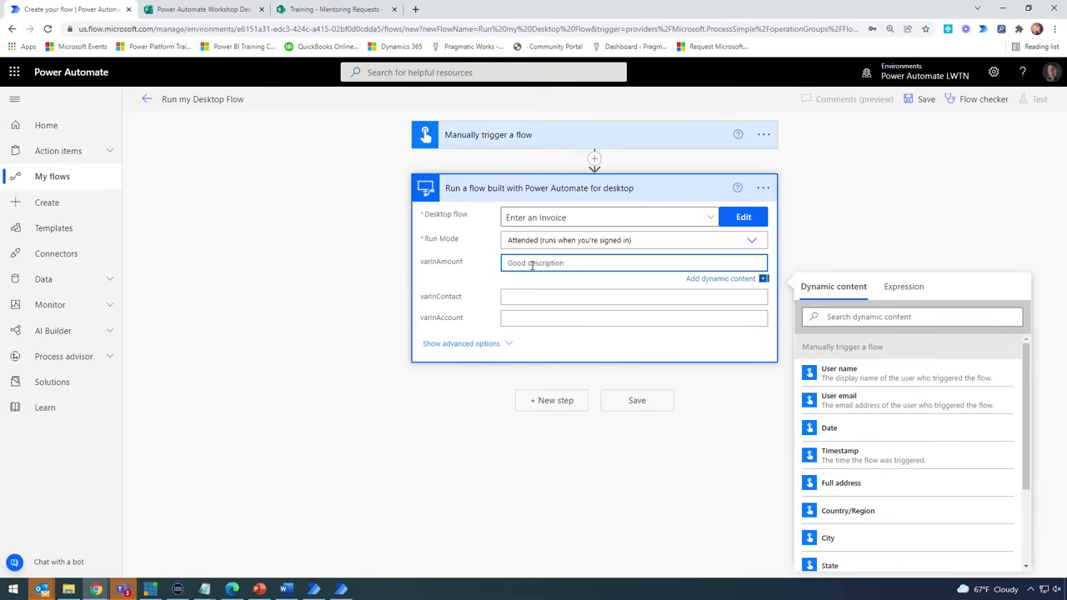
{"action": "type", "text": "68.95"}
{"action": "key", "text": "Tab"}
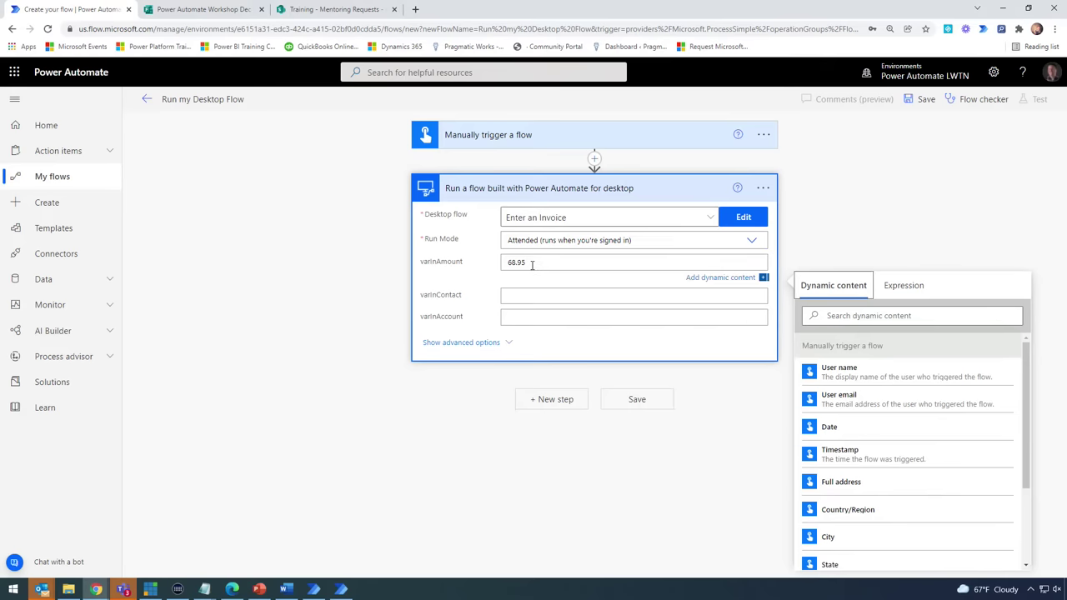
Fill varInContact with the contact's e-mail and varInAccount with the account name, then save.
{"action": "left_click", "coordinate": [514, 297]}
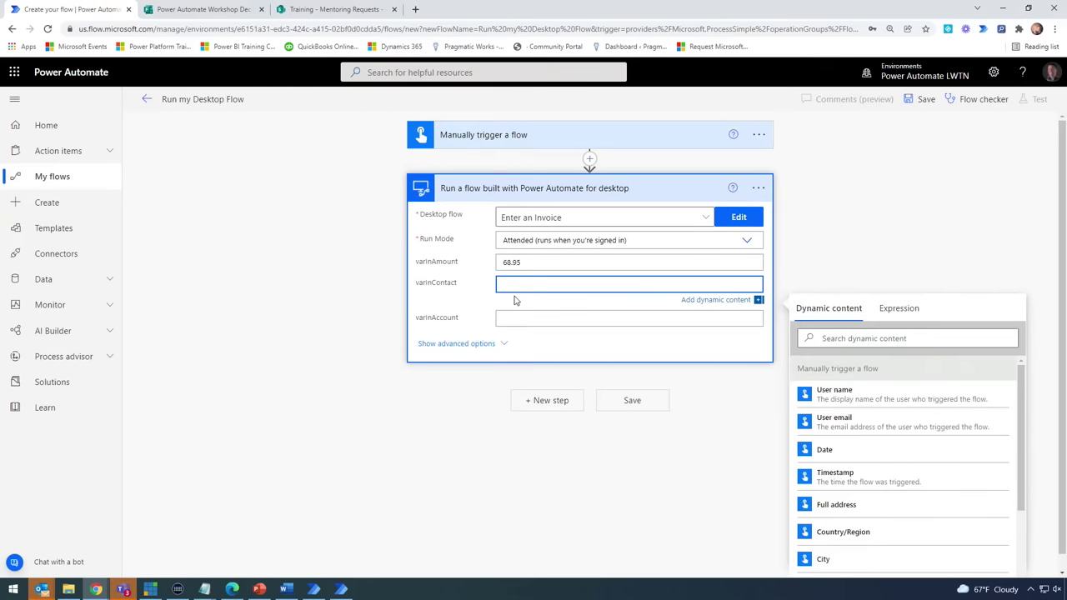
{"action": "left_click", "coordinate": [524, 318]}
{"action": "type", "text": "D"}
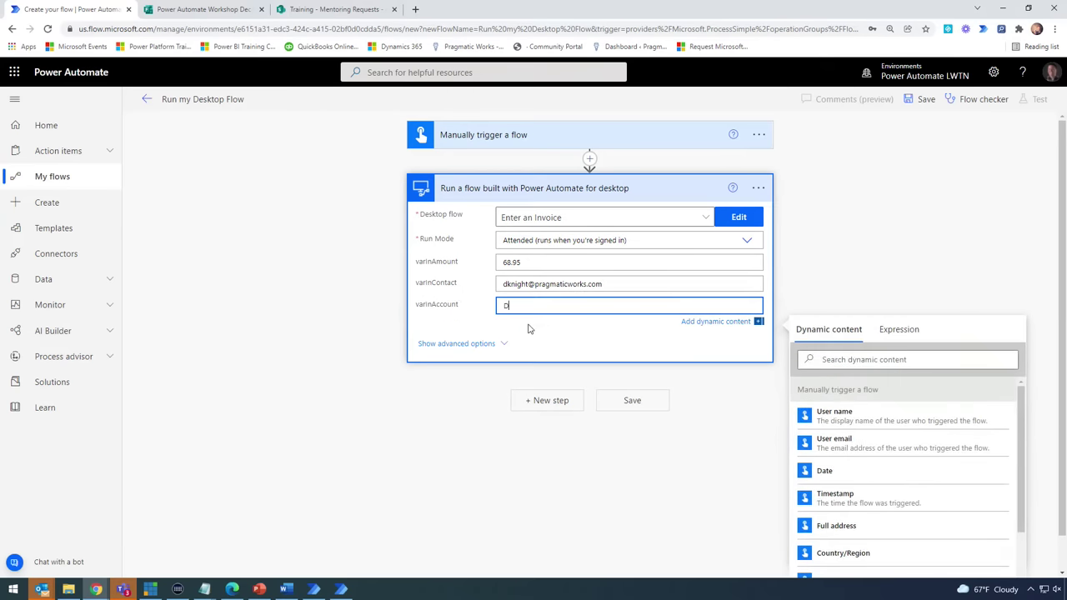
{"action": "type", "text": "evin's Donuts"}
{"action": "left_click", "coordinate": [643, 408]}
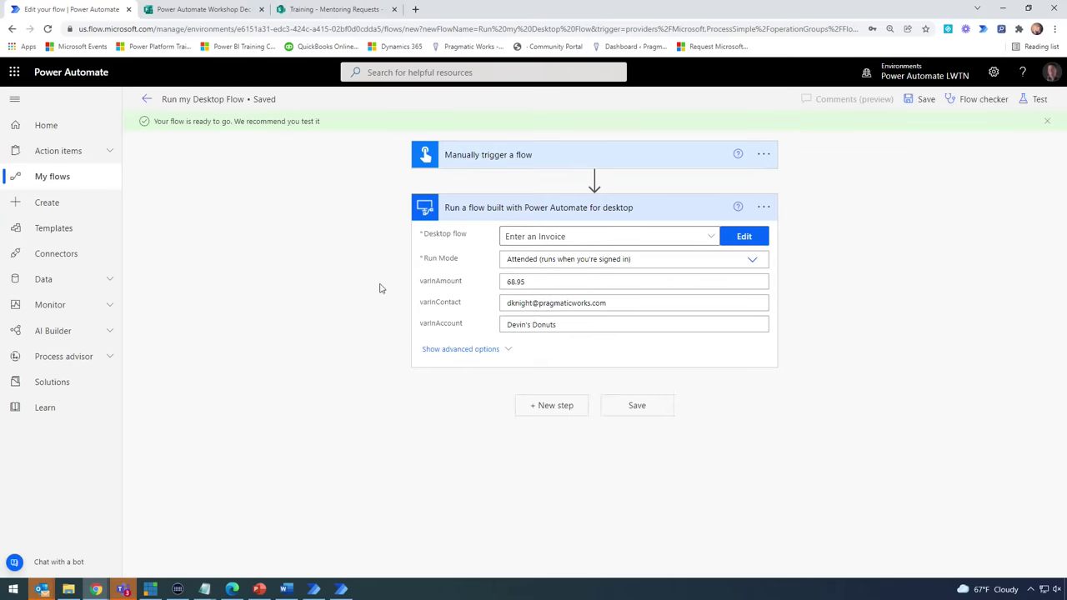
Test-run Run my Desktop Flow manually and view the successful run.
{"action": "left_click", "coordinate": [1033, 100]}
{"action": "left_click", "coordinate": [912, 141]}
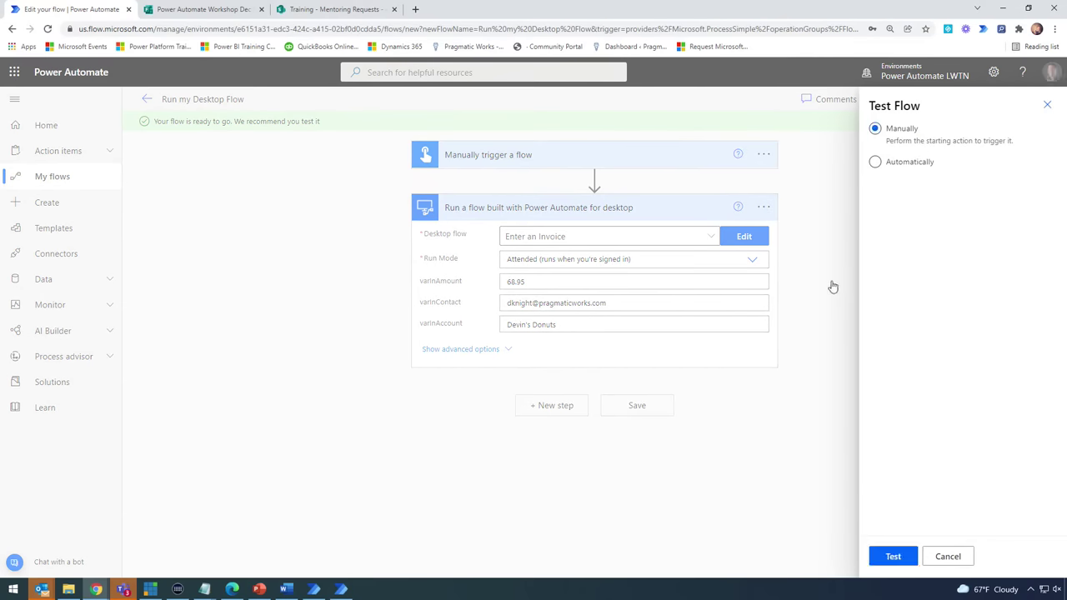
{"action": "left_click", "coordinate": [900, 560]}
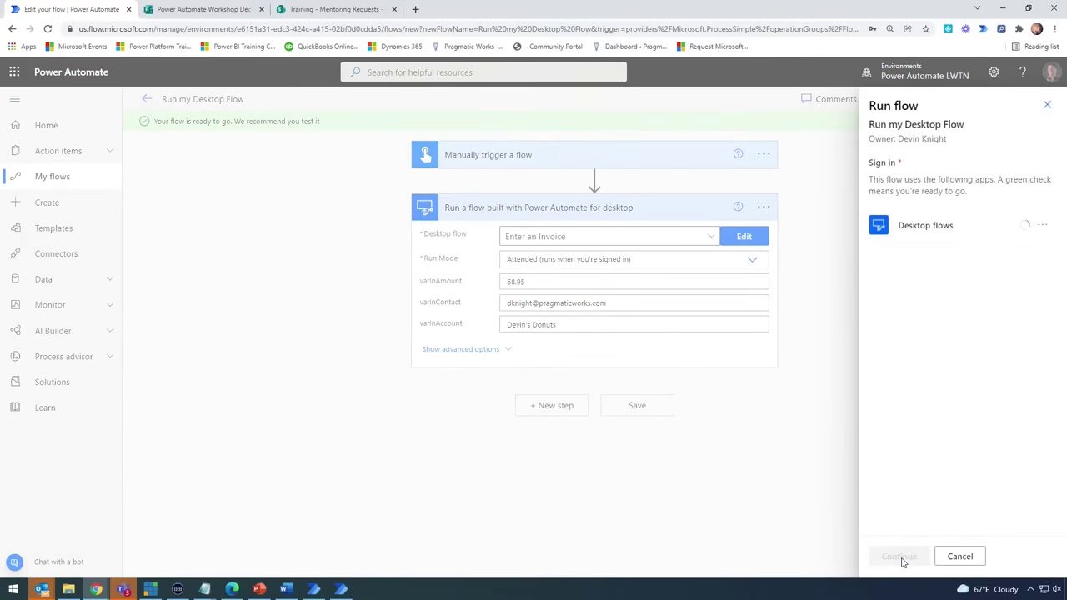
{"action": "left_click", "coordinate": [899, 557]}
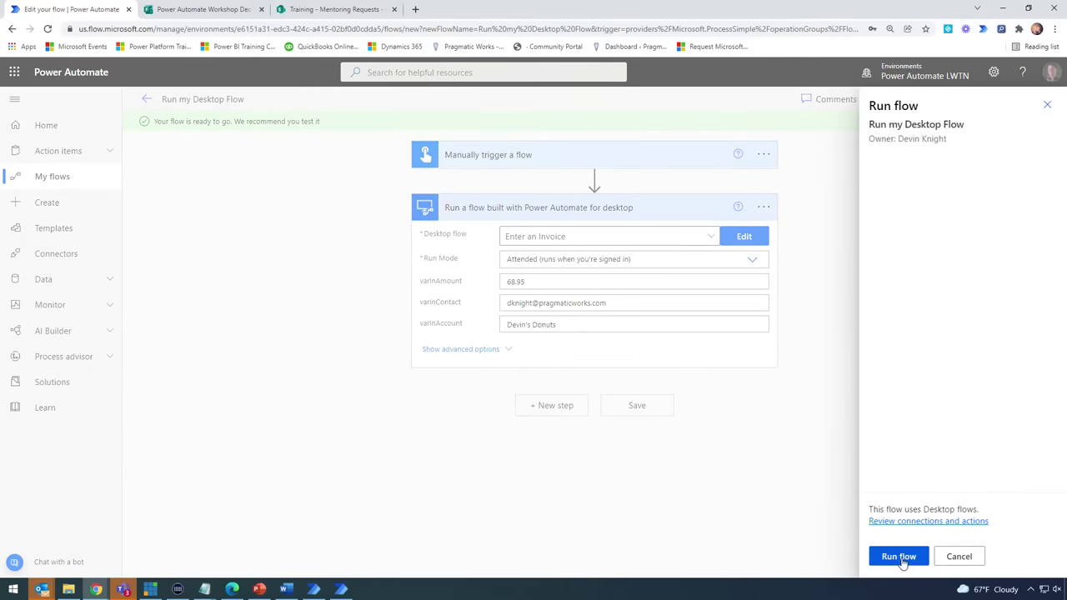
{"action": "left_click", "coordinate": [899, 557]}
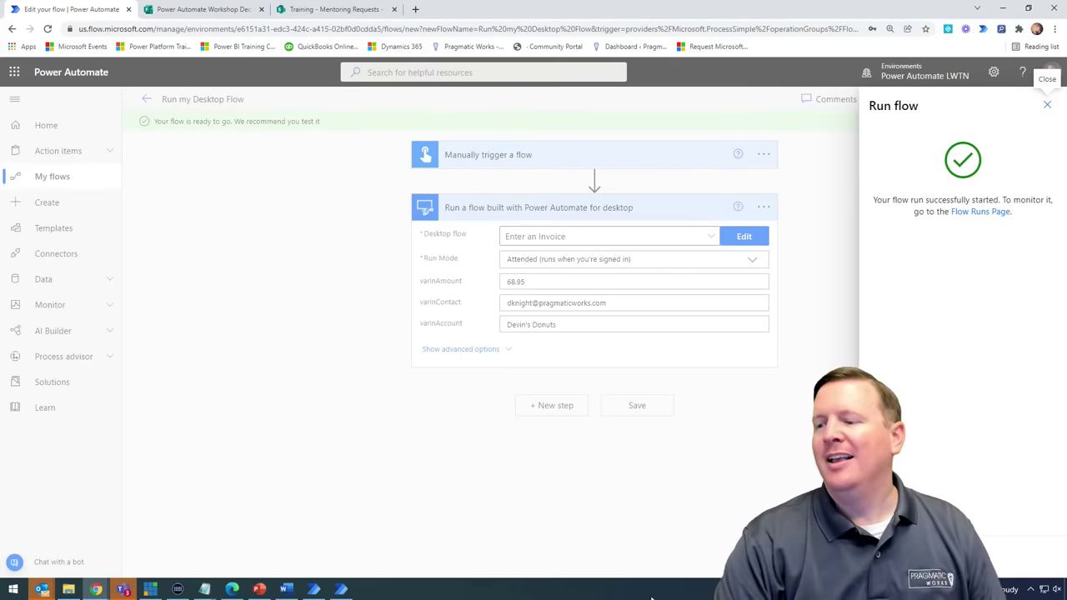
{"action": "left_click", "coordinate": [1046, 104]}
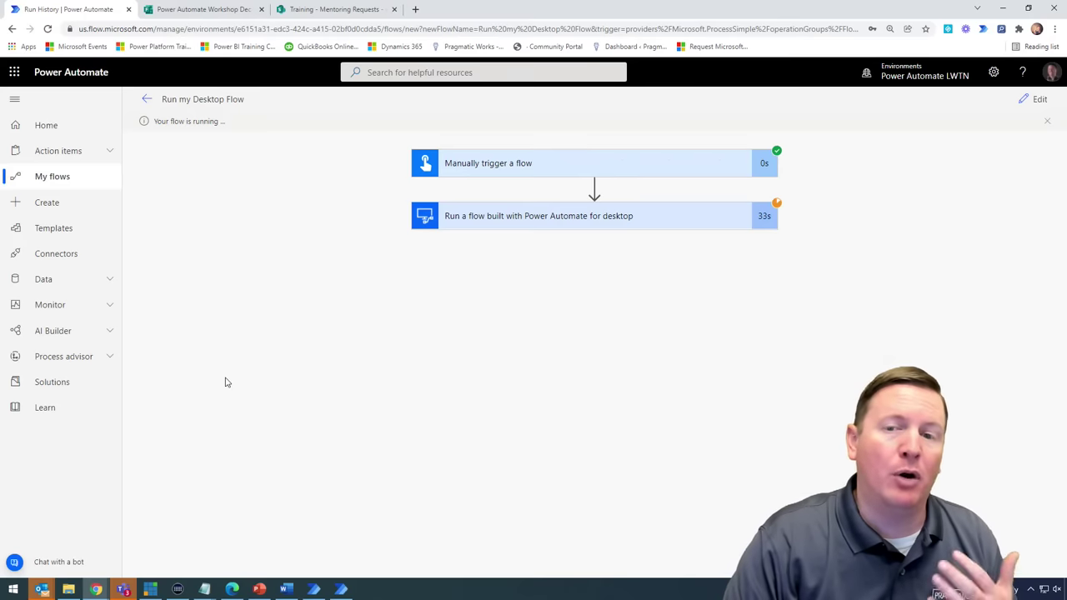
Create a new solution named 'LWTN Solution' with CDS Default Publisher as publisher.
{"action": "left_click", "coordinate": [94, 391]}
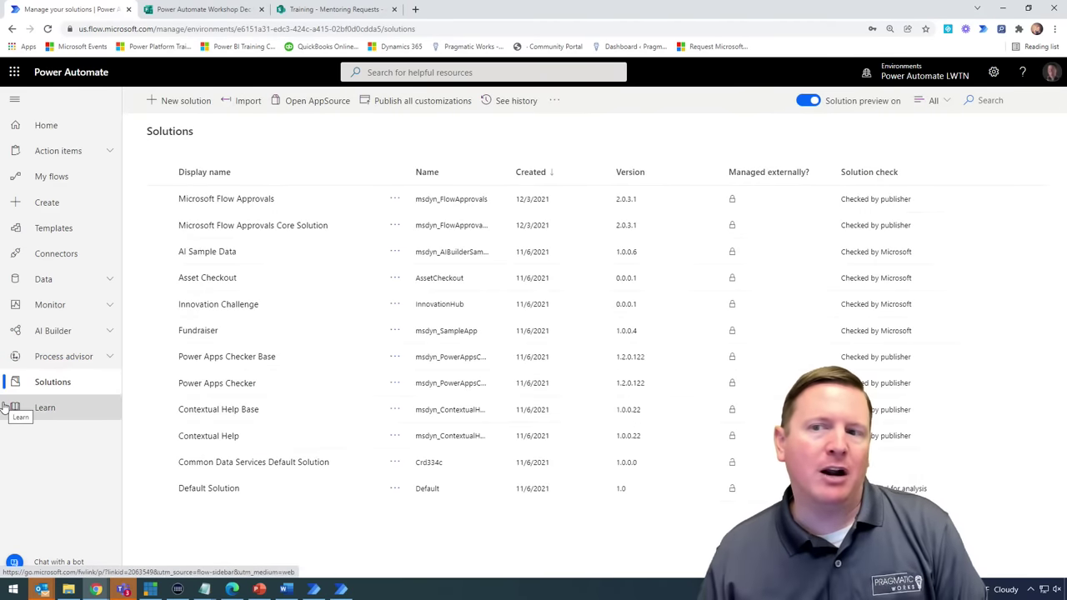
{"action": "left_click", "coordinate": [165, 103]}
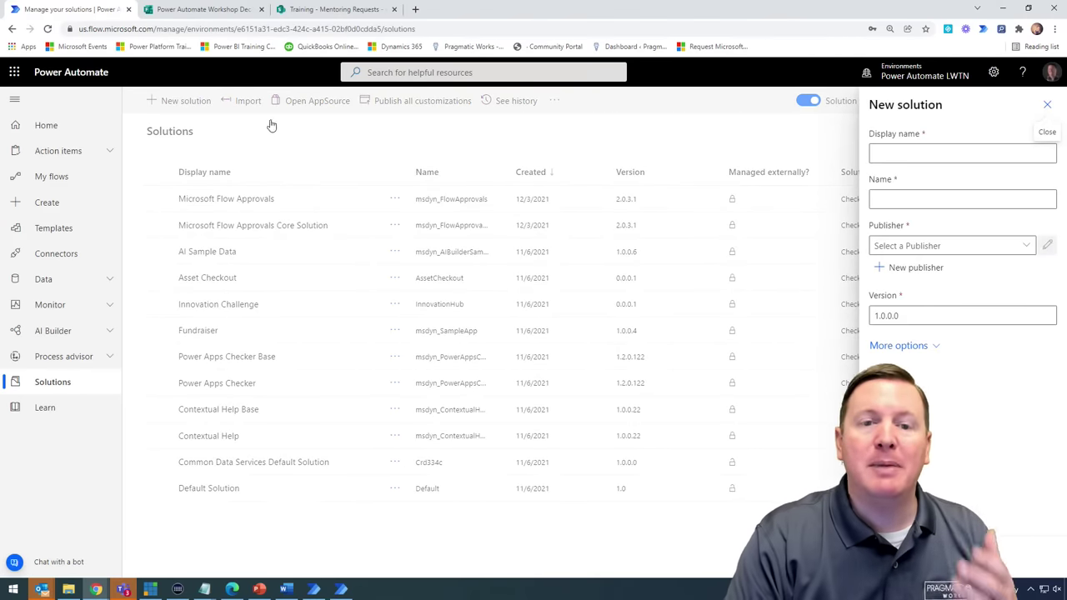
{"action": "left_click", "coordinate": [908, 155]}
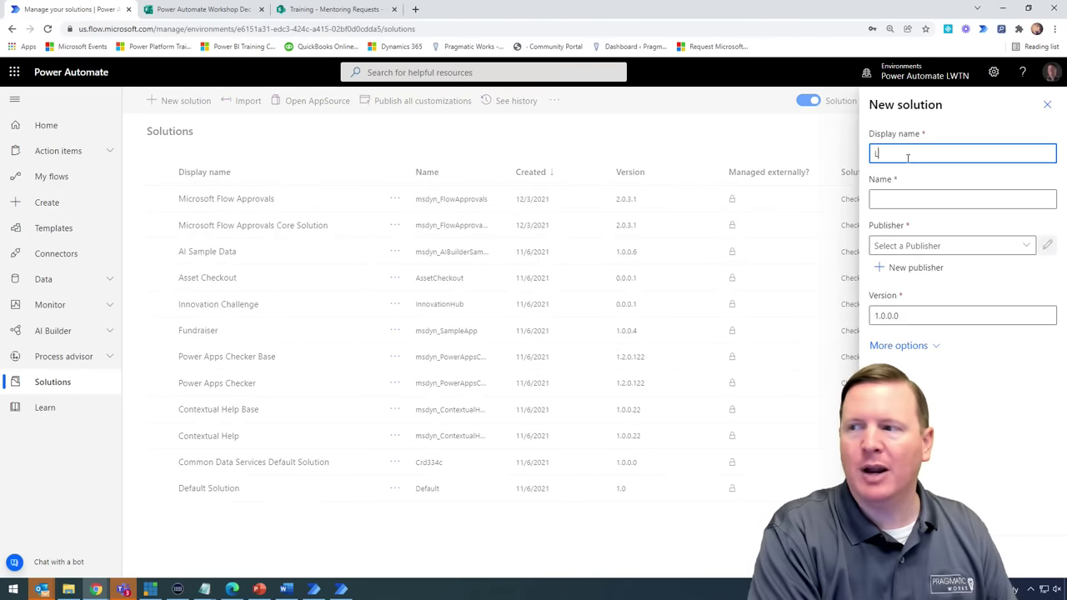
{"action": "type", "text": "LW"}
{"action": "key", "text": "BackSpace"}
{"action": "type", "text": "WTN Solution"}
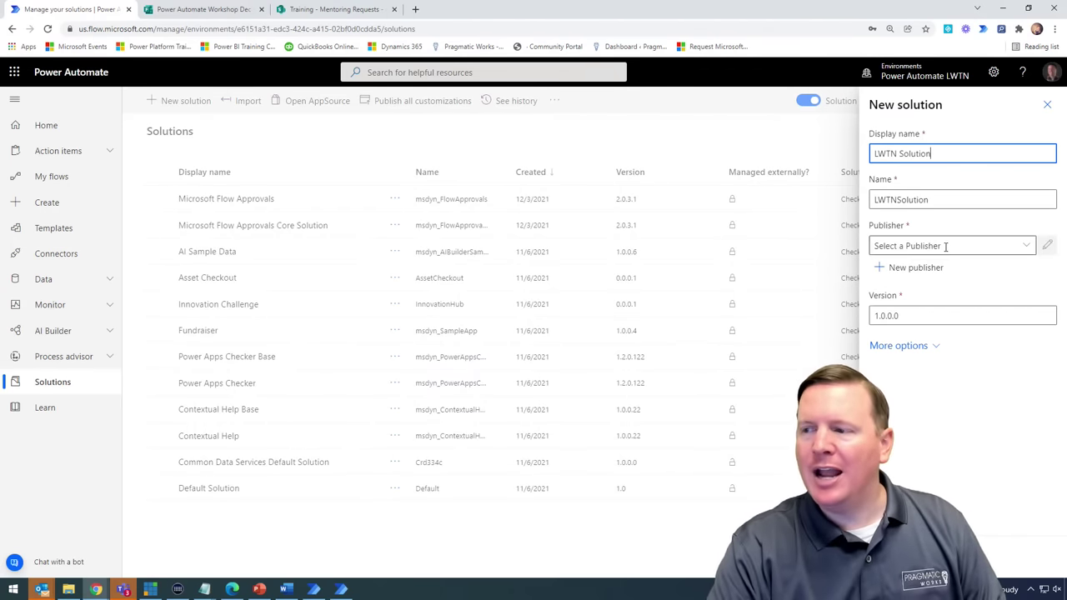
{"action": "left_click", "coordinate": [949, 245]}
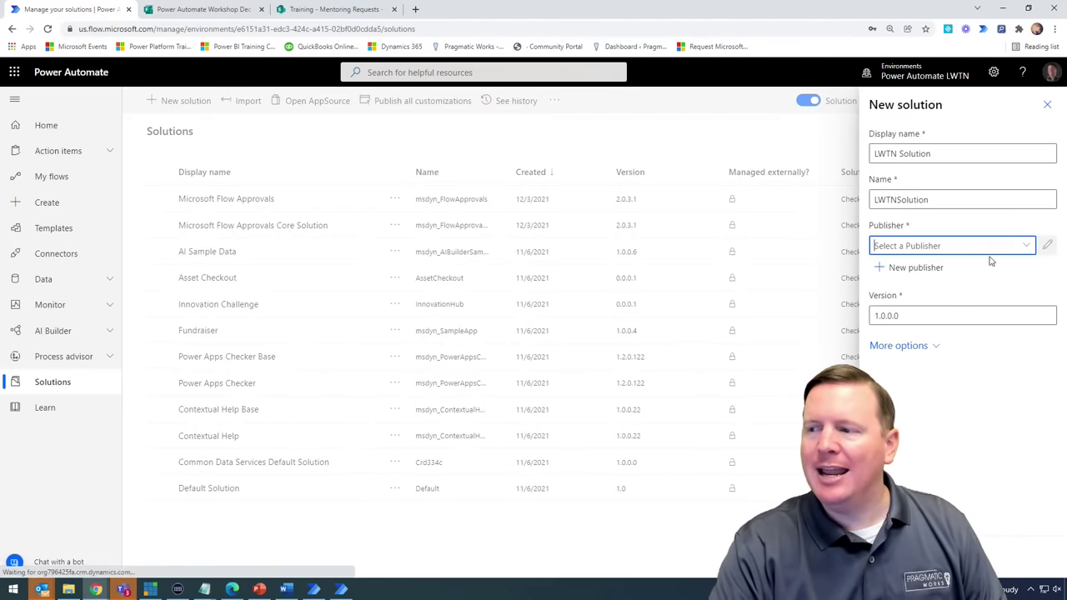
{"action": "left_click", "coordinate": [962, 267]}
{"action": "key", "text": "Return"}
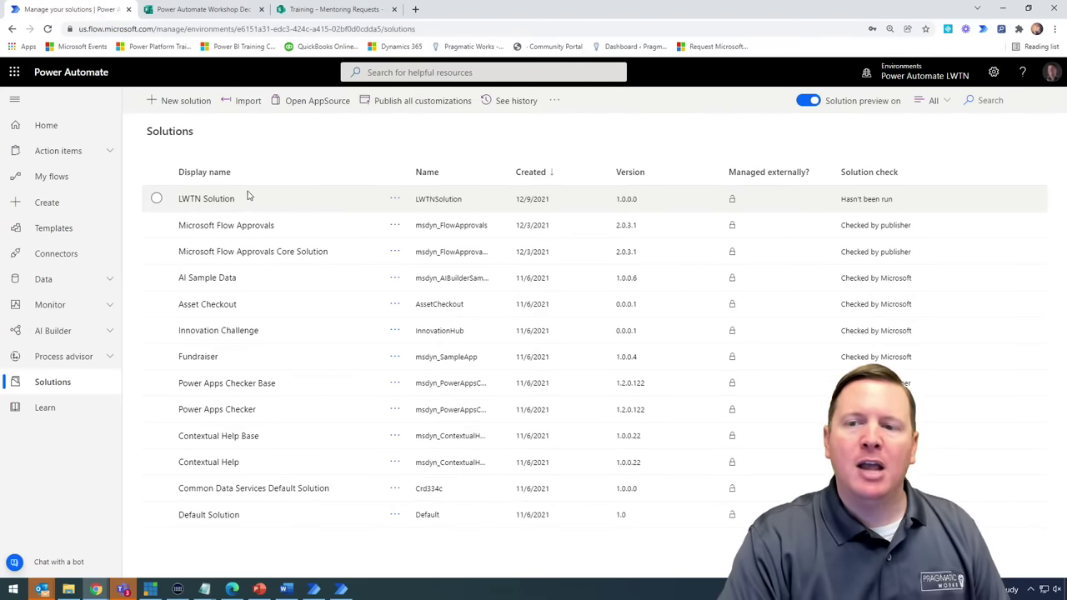
Open the LWTN Solution and browse the New component choices without creating anything.
{"action": "left_click", "coordinate": [221, 200]}
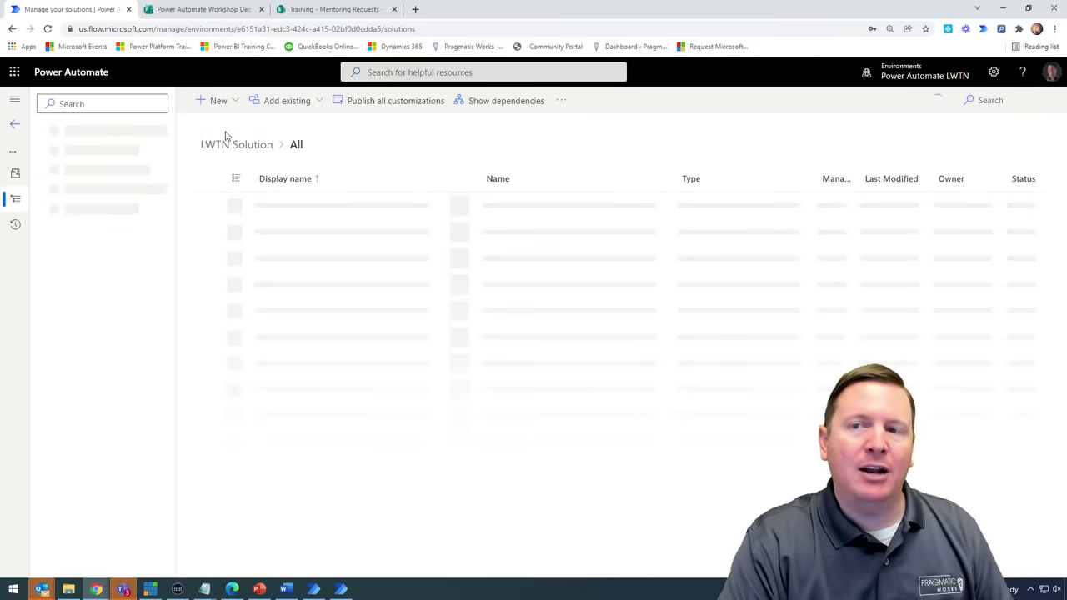
{"action": "left_click", "coordinate": [230, 103]}
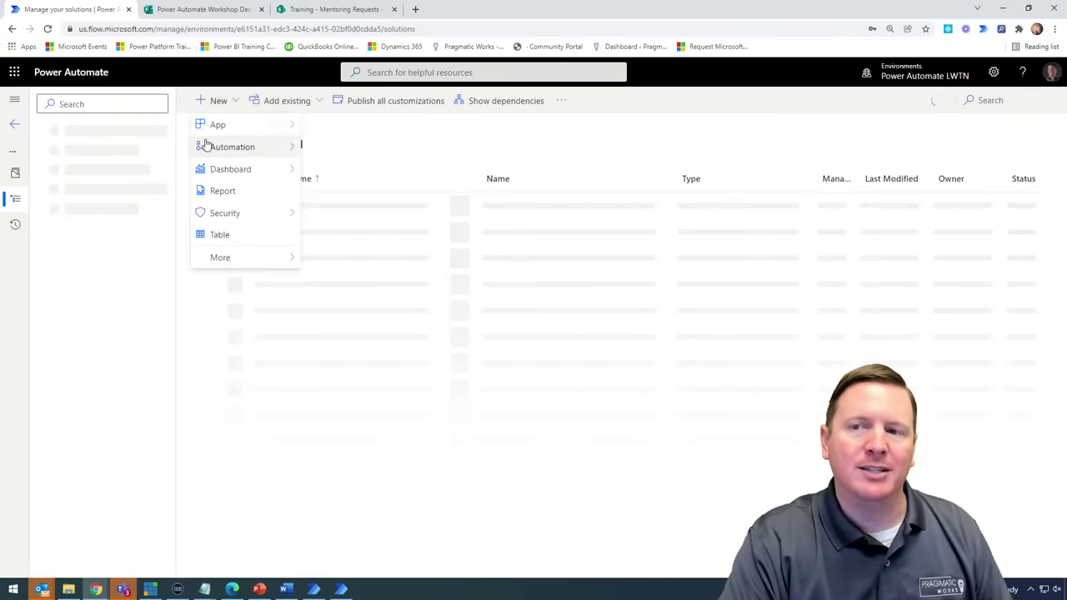
{"action": "mouse_move", "coordinate": [207, 146]}
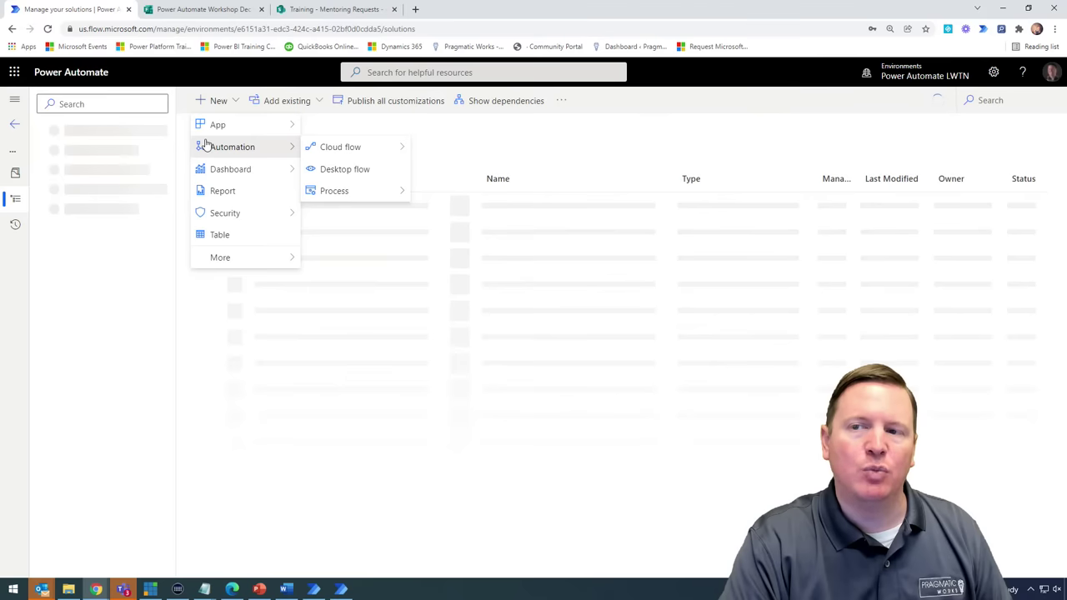
{"action": "left_click", "coordinate": [466, 136]}
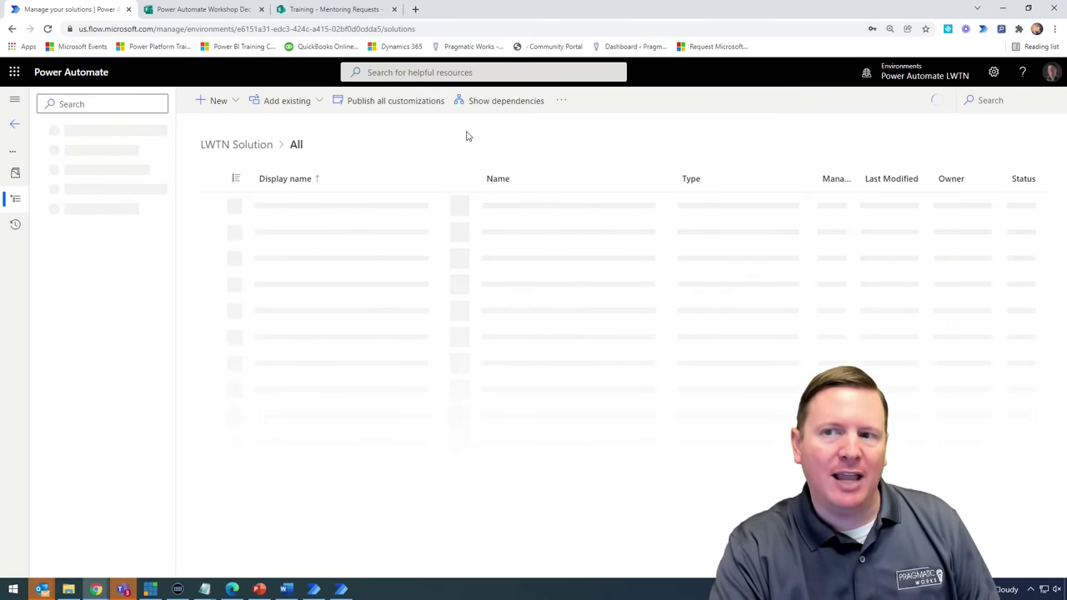
Choose Add existing > Automation > Cloud flow for the LWTN Solution.
{"action": "left_click", "coordinate": [319, 103]}
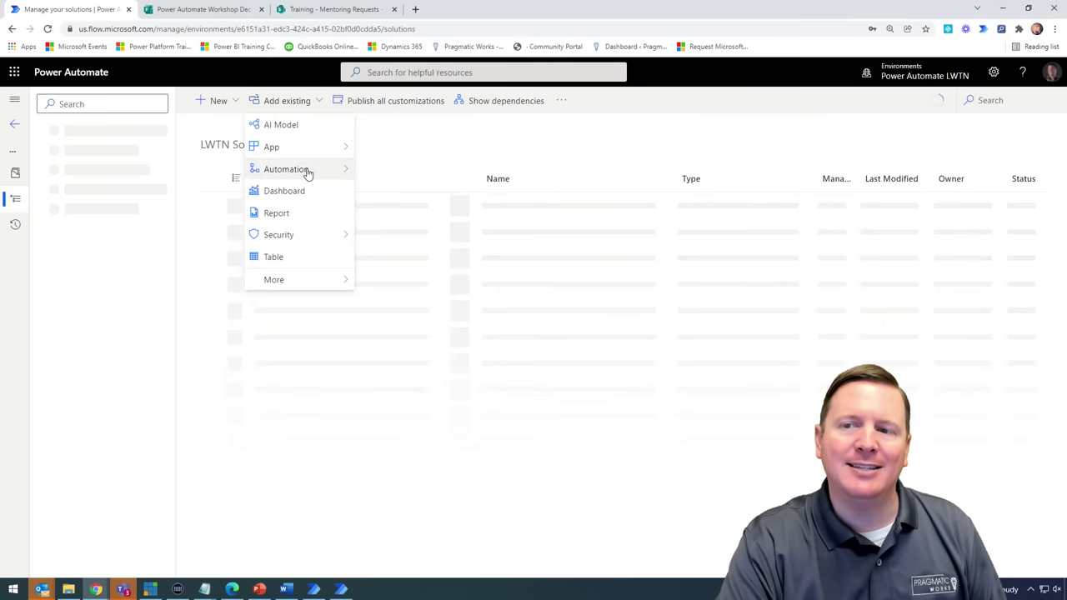
{"action": "mouse_move", "coordinate": [308, 172]}
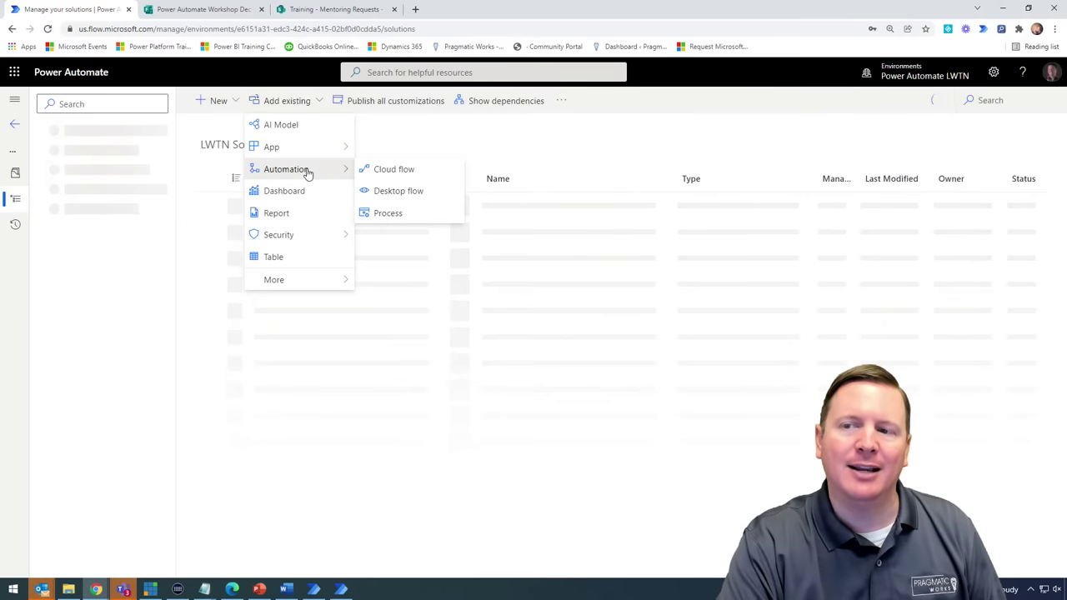
{"action": "left_click", "coordinate": [420, 173]}
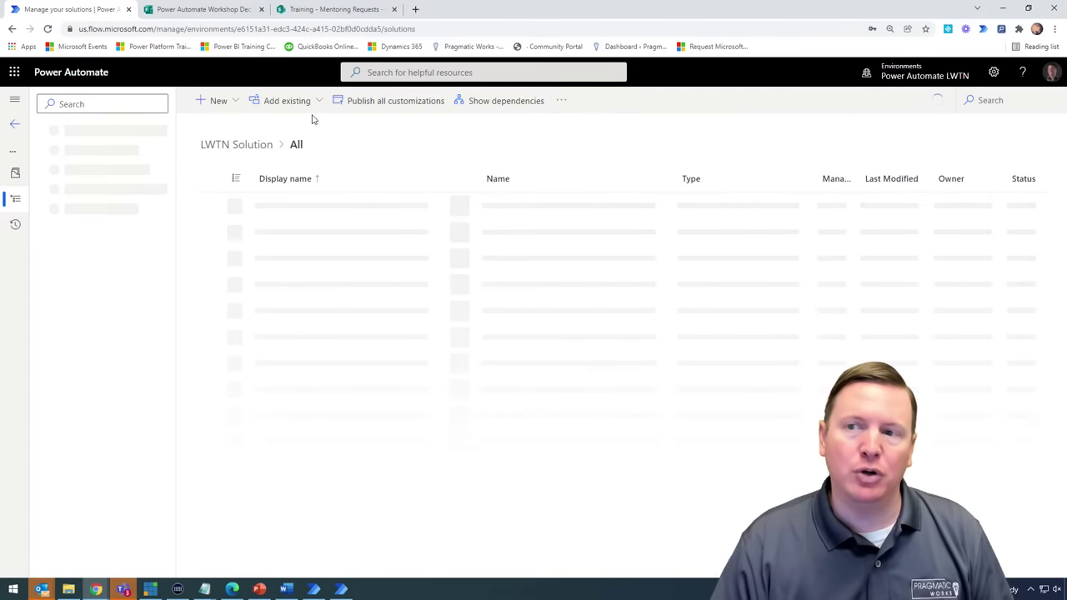
Reopen the Add existing component choices, then switch over to PowerPoint.
{"action": "left_click", "coordinate": [318, 101]}
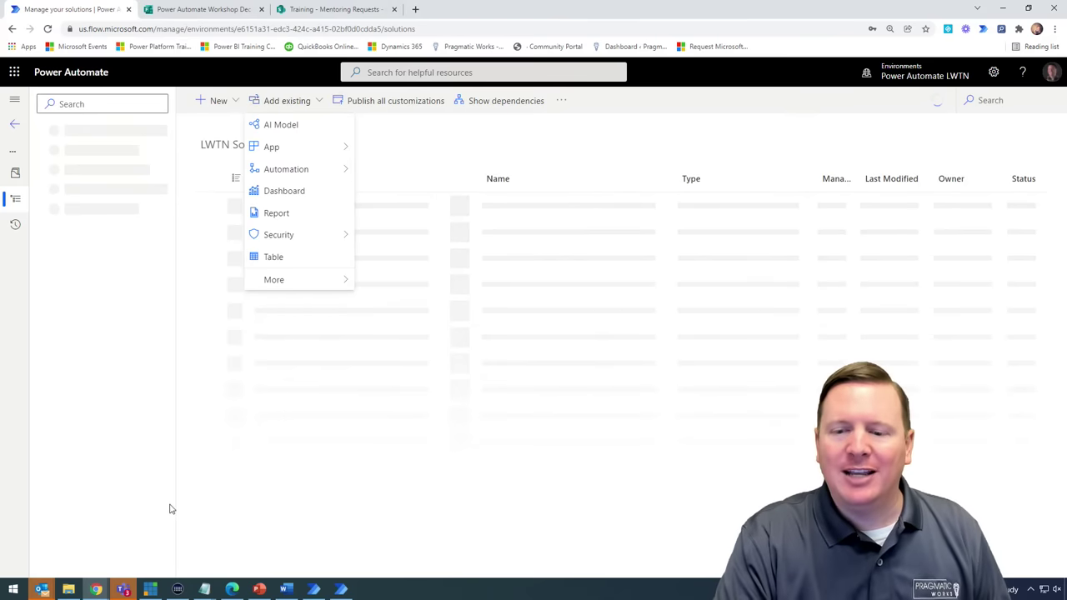
{"action": "mouse_move", "coordinate": [337, 592]}
{"action": "left_click", "coordinate": [259, 589]}
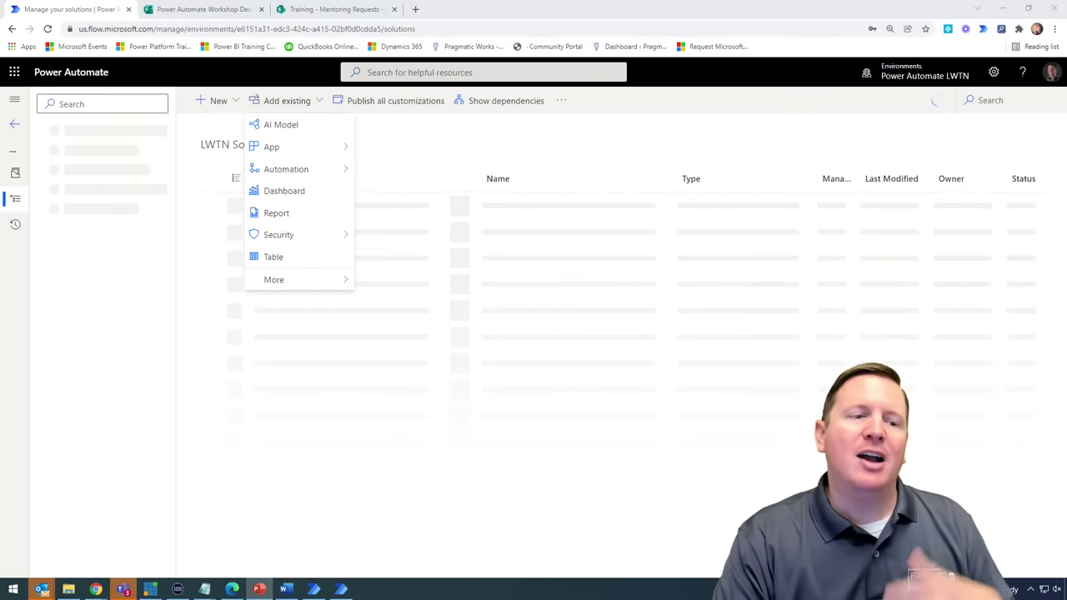